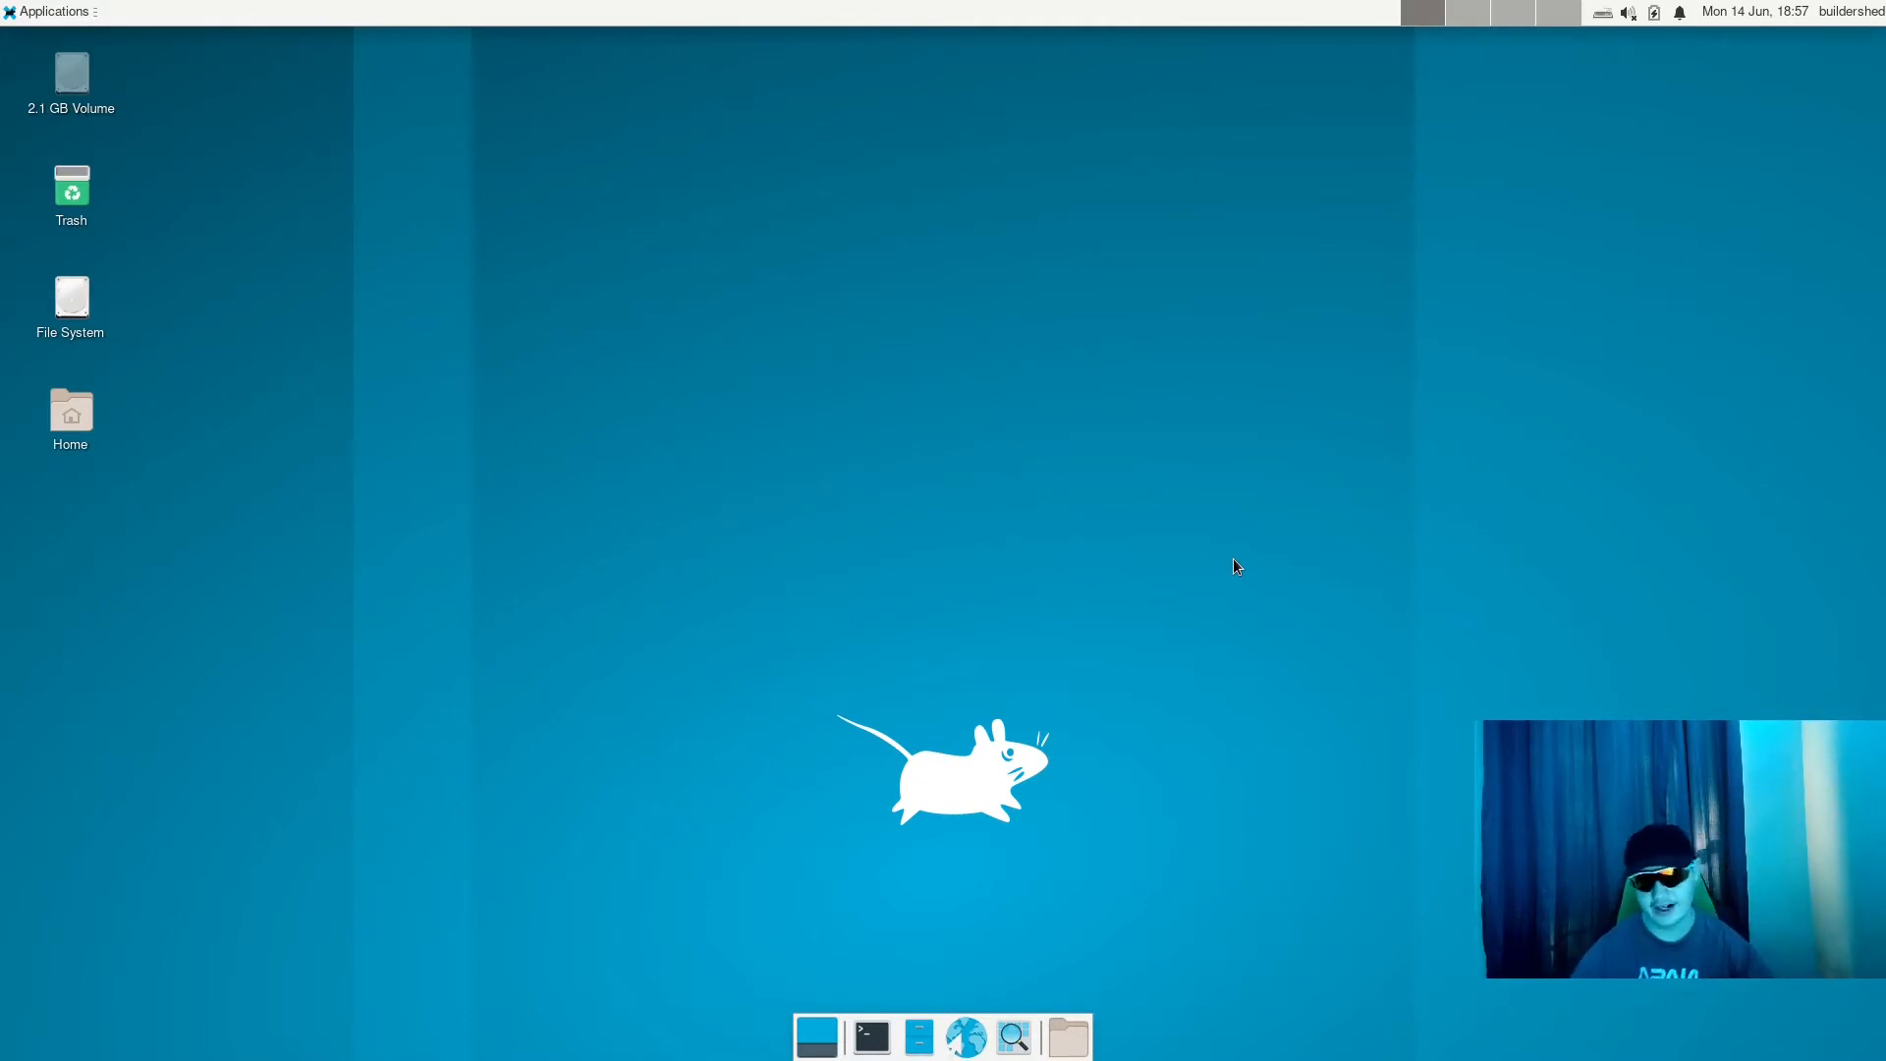
pyautogui.click(16, 8)
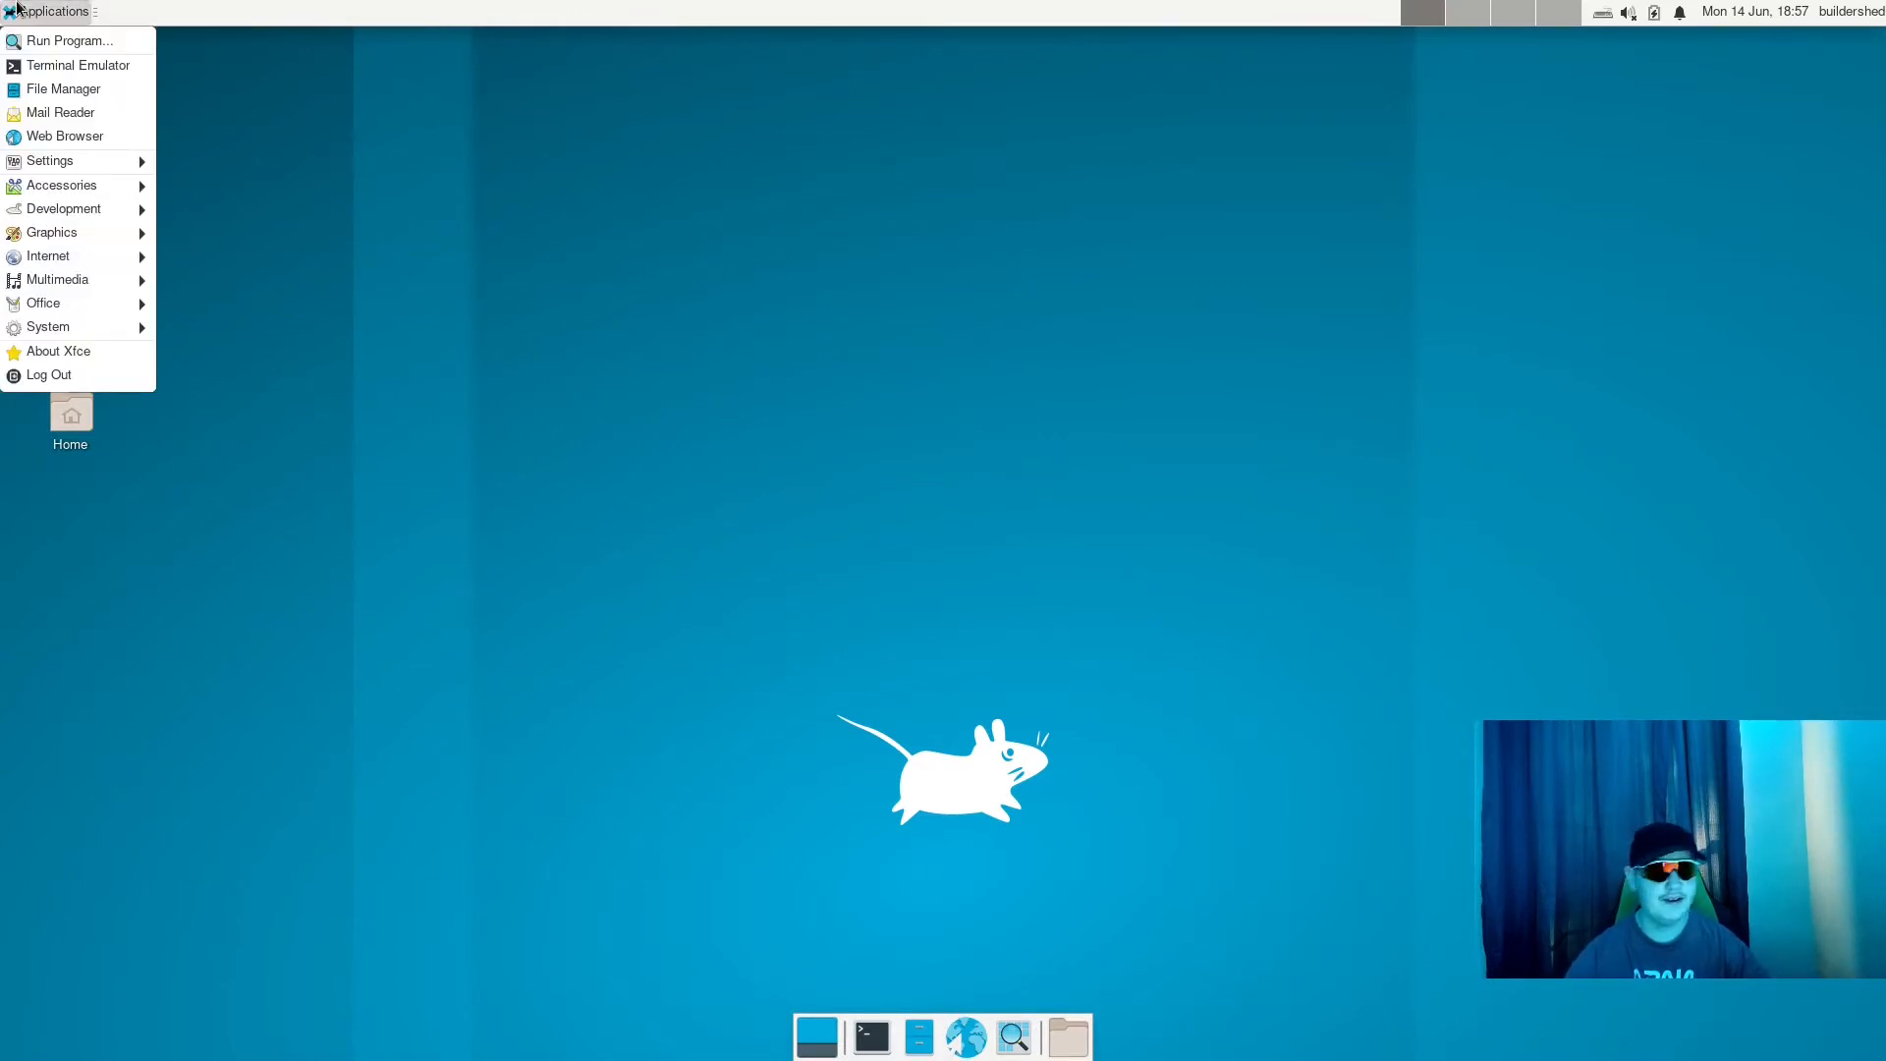
pyautogui.click(17, 8)
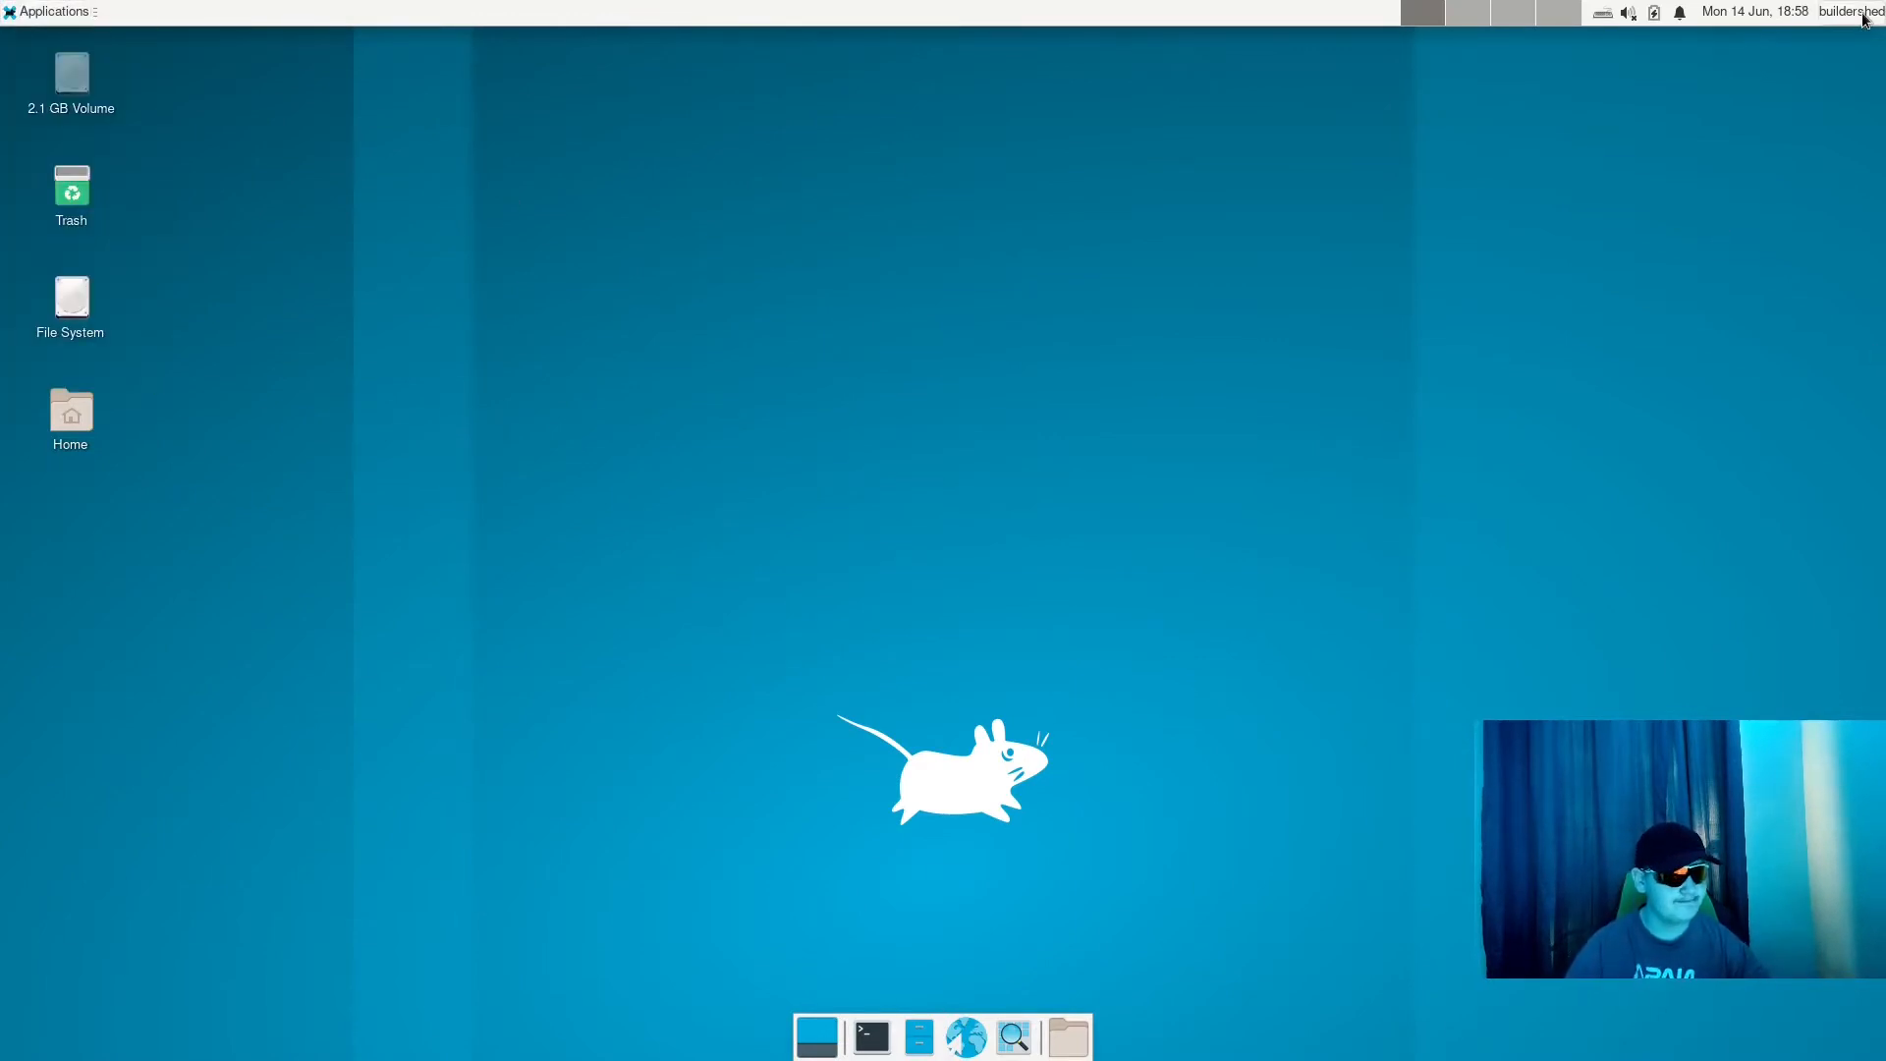
pyautogui.moveTo(1178, 118); pyautogui.dragTo(867, 530)
pyautogui.moveTo(574, 287); pyautogui.dragTo(1217, 699)
pyautogui.moveTo(904, 460); pyautogui.dragTo(629, 345)
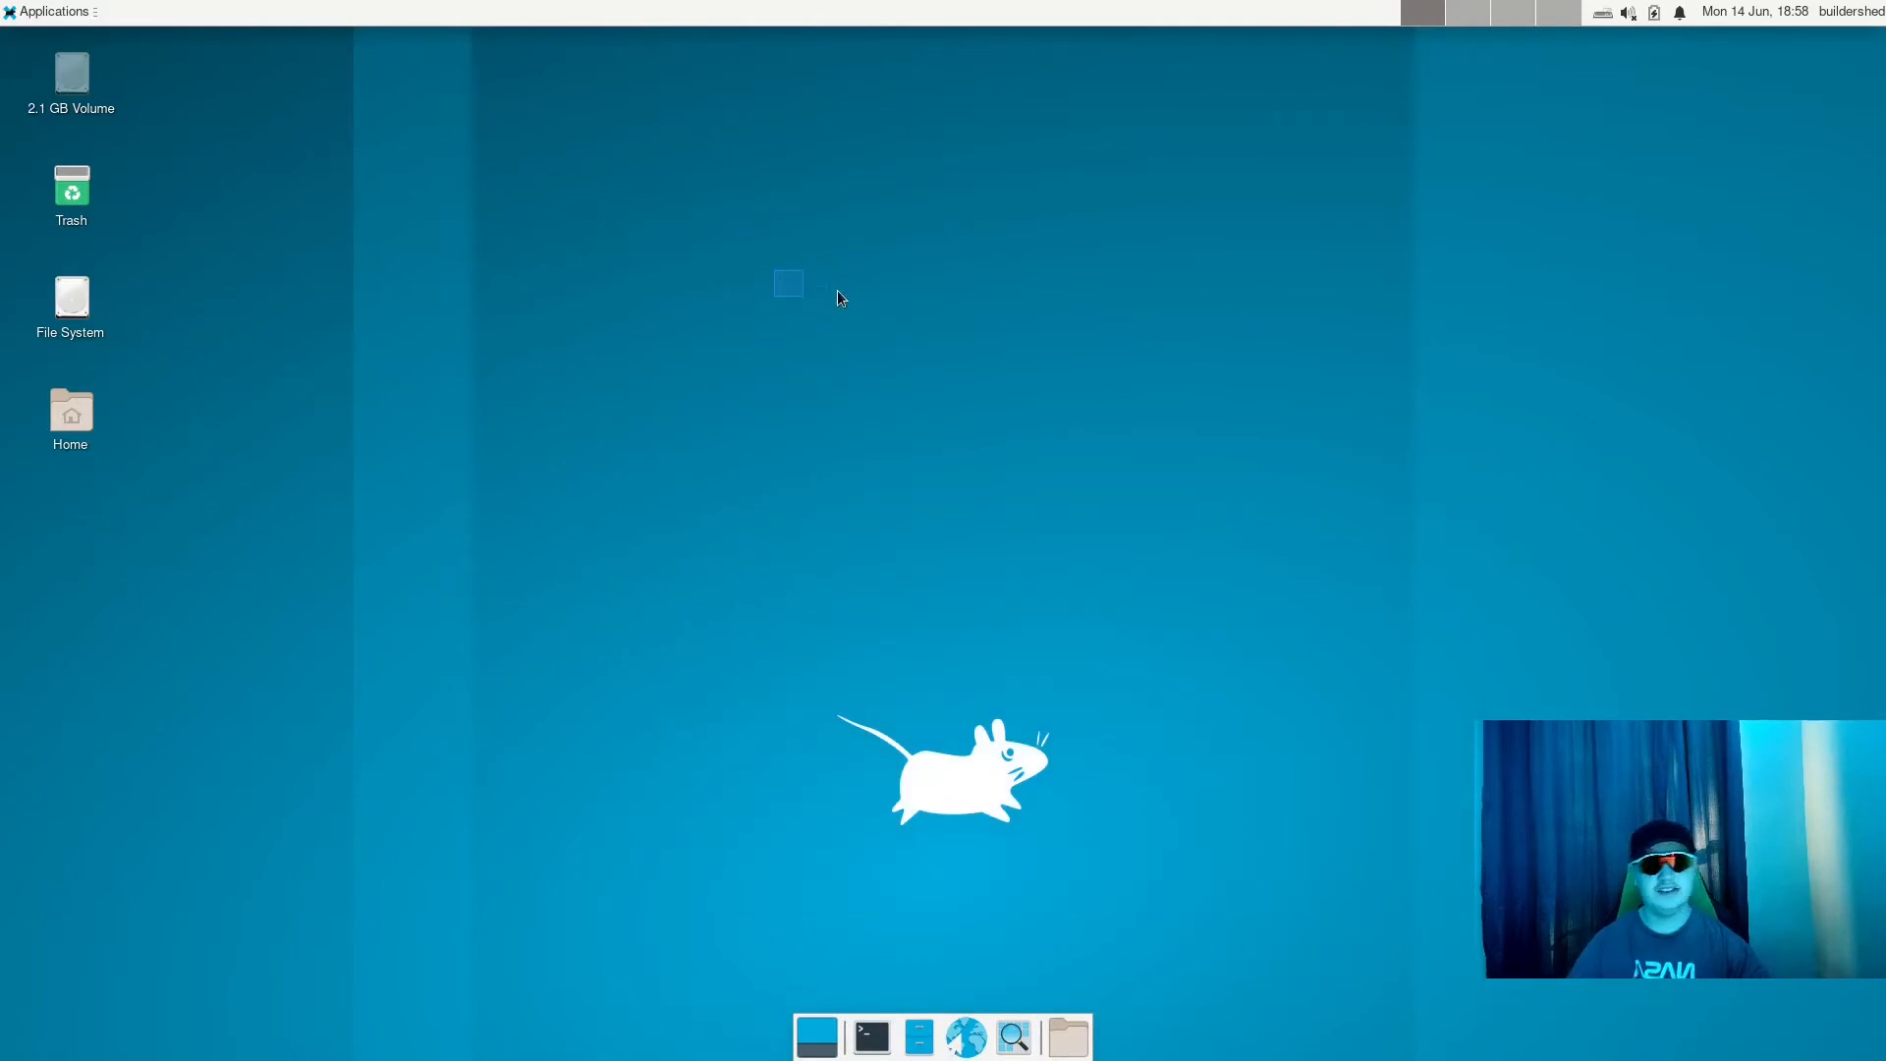
pyautogui.moveTo(912, 267); pyautogui.dragTo(1092, 753)
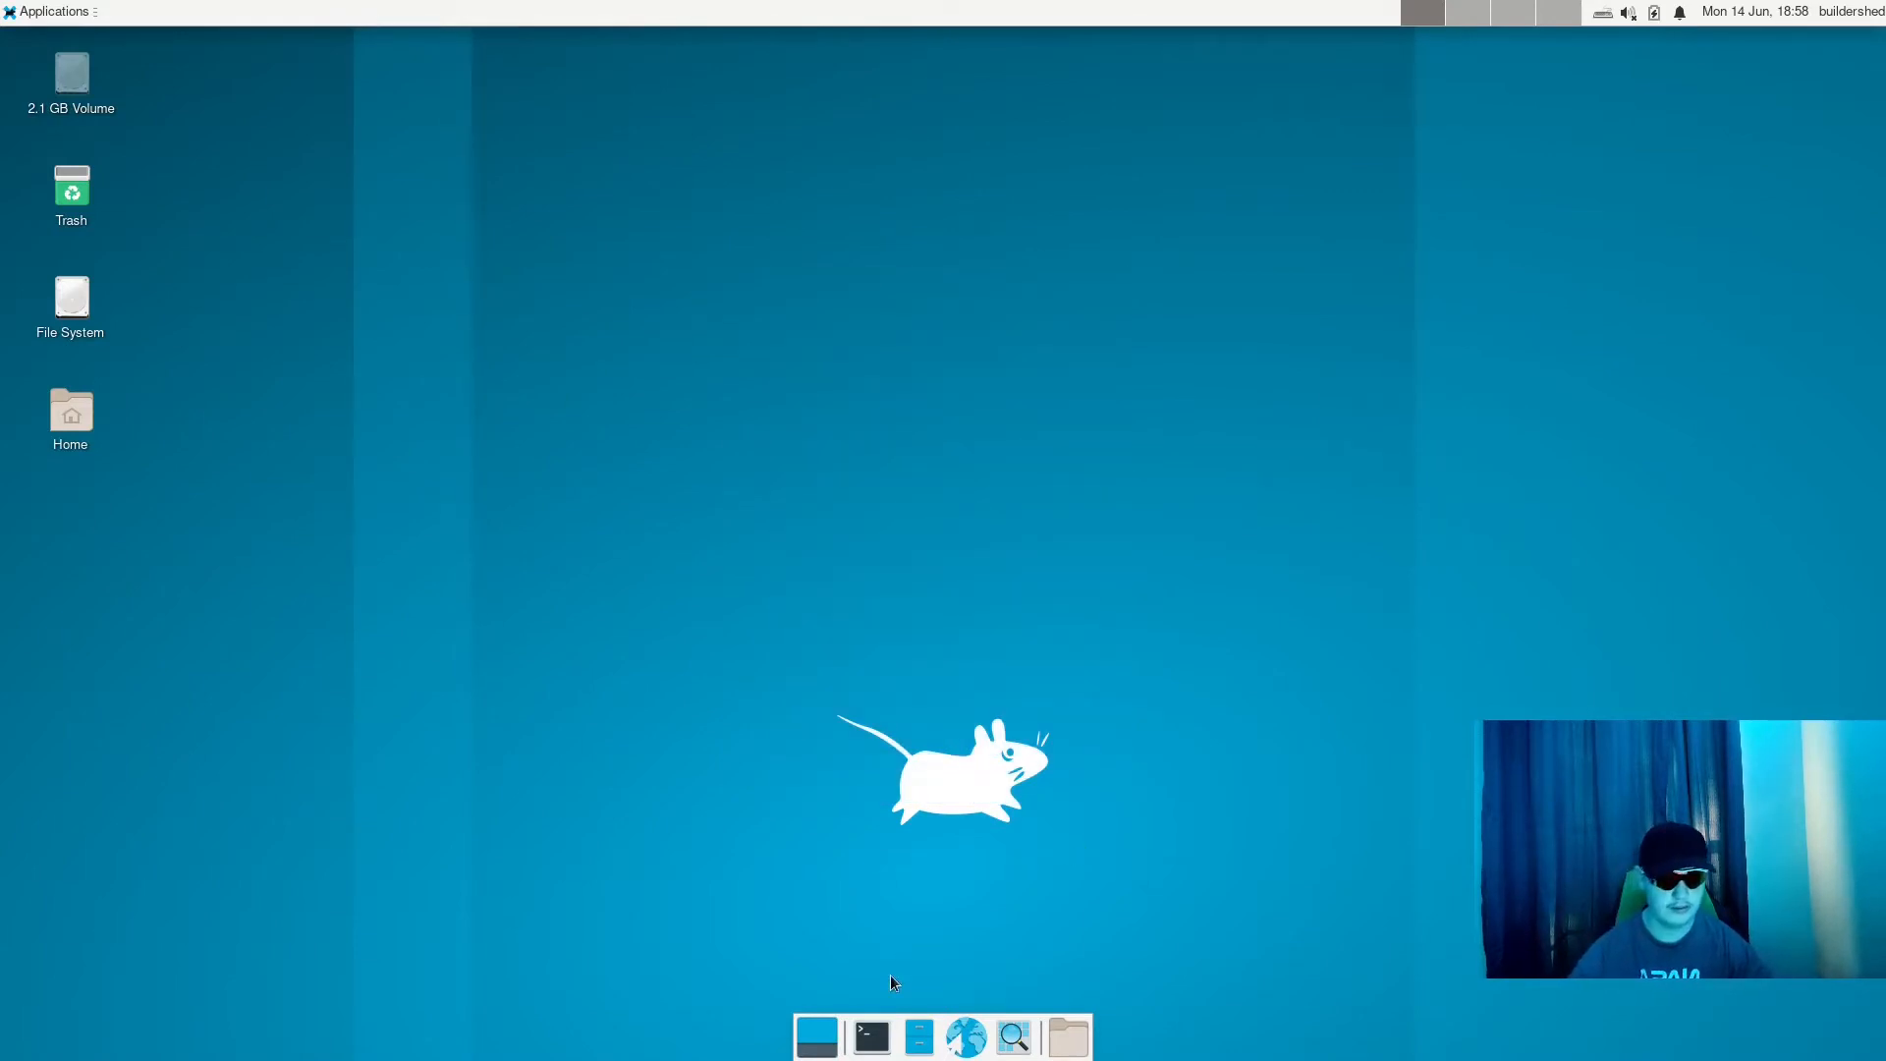
pyautogui.click(1829, 10)
pyautogui.click(1758, 11)
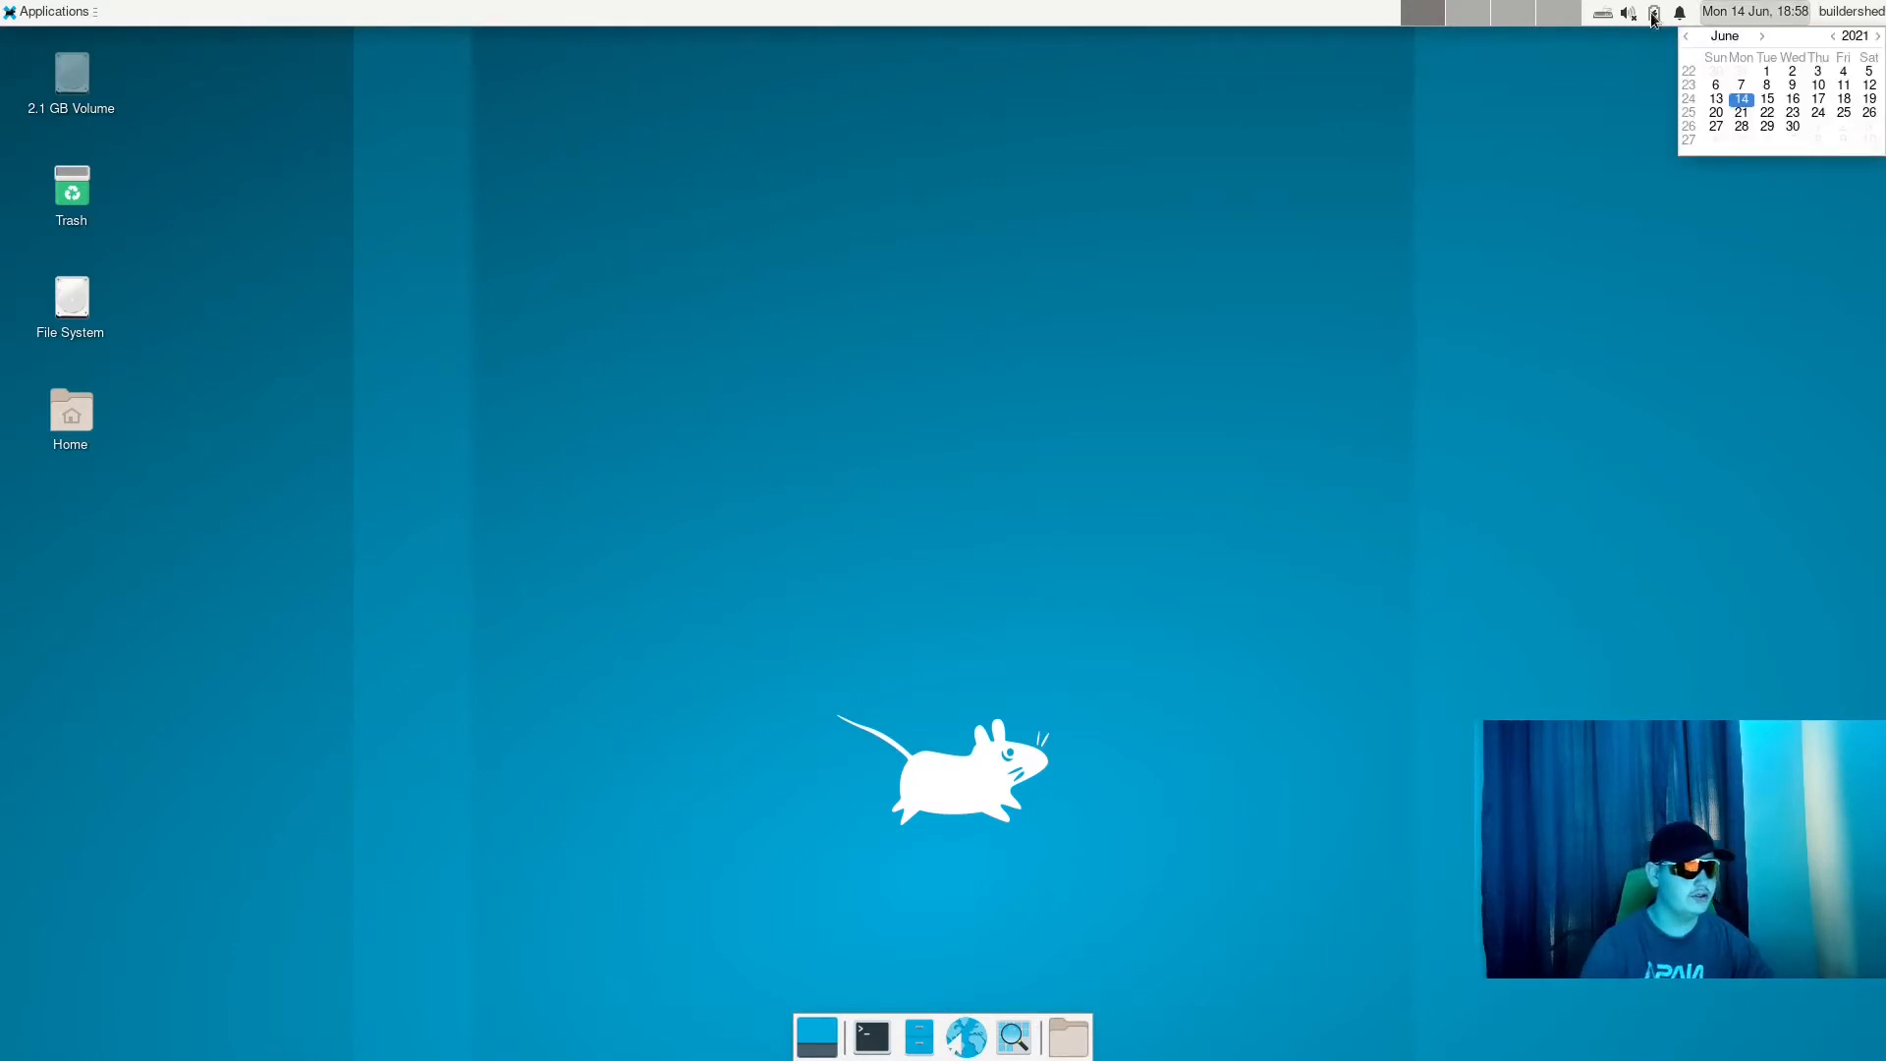
pyautogui.click(1711, 10)
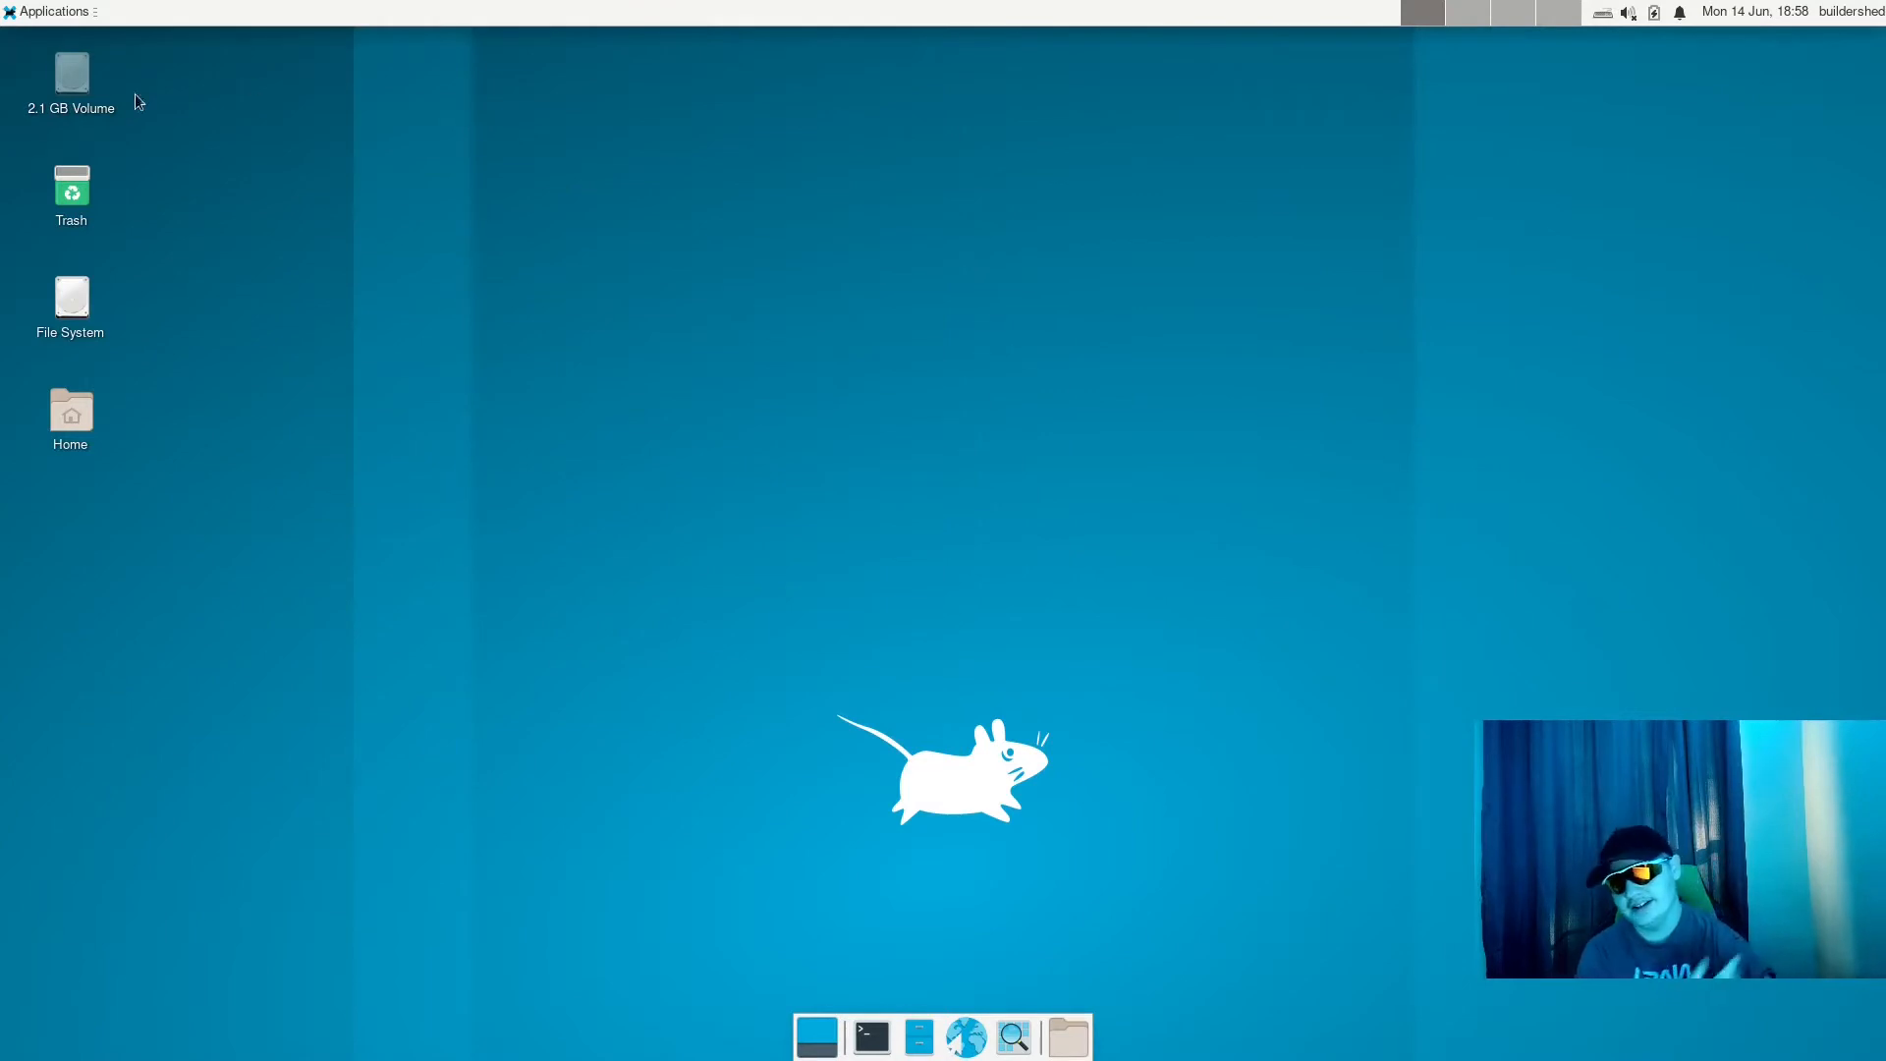
# - Open a terminal window, reposition it near the middle of the desktop, and close it
pyautogui.click(871, 1037)
pyautogui.moveTo(329, 36); pyautogui.dragTo(927, 205)
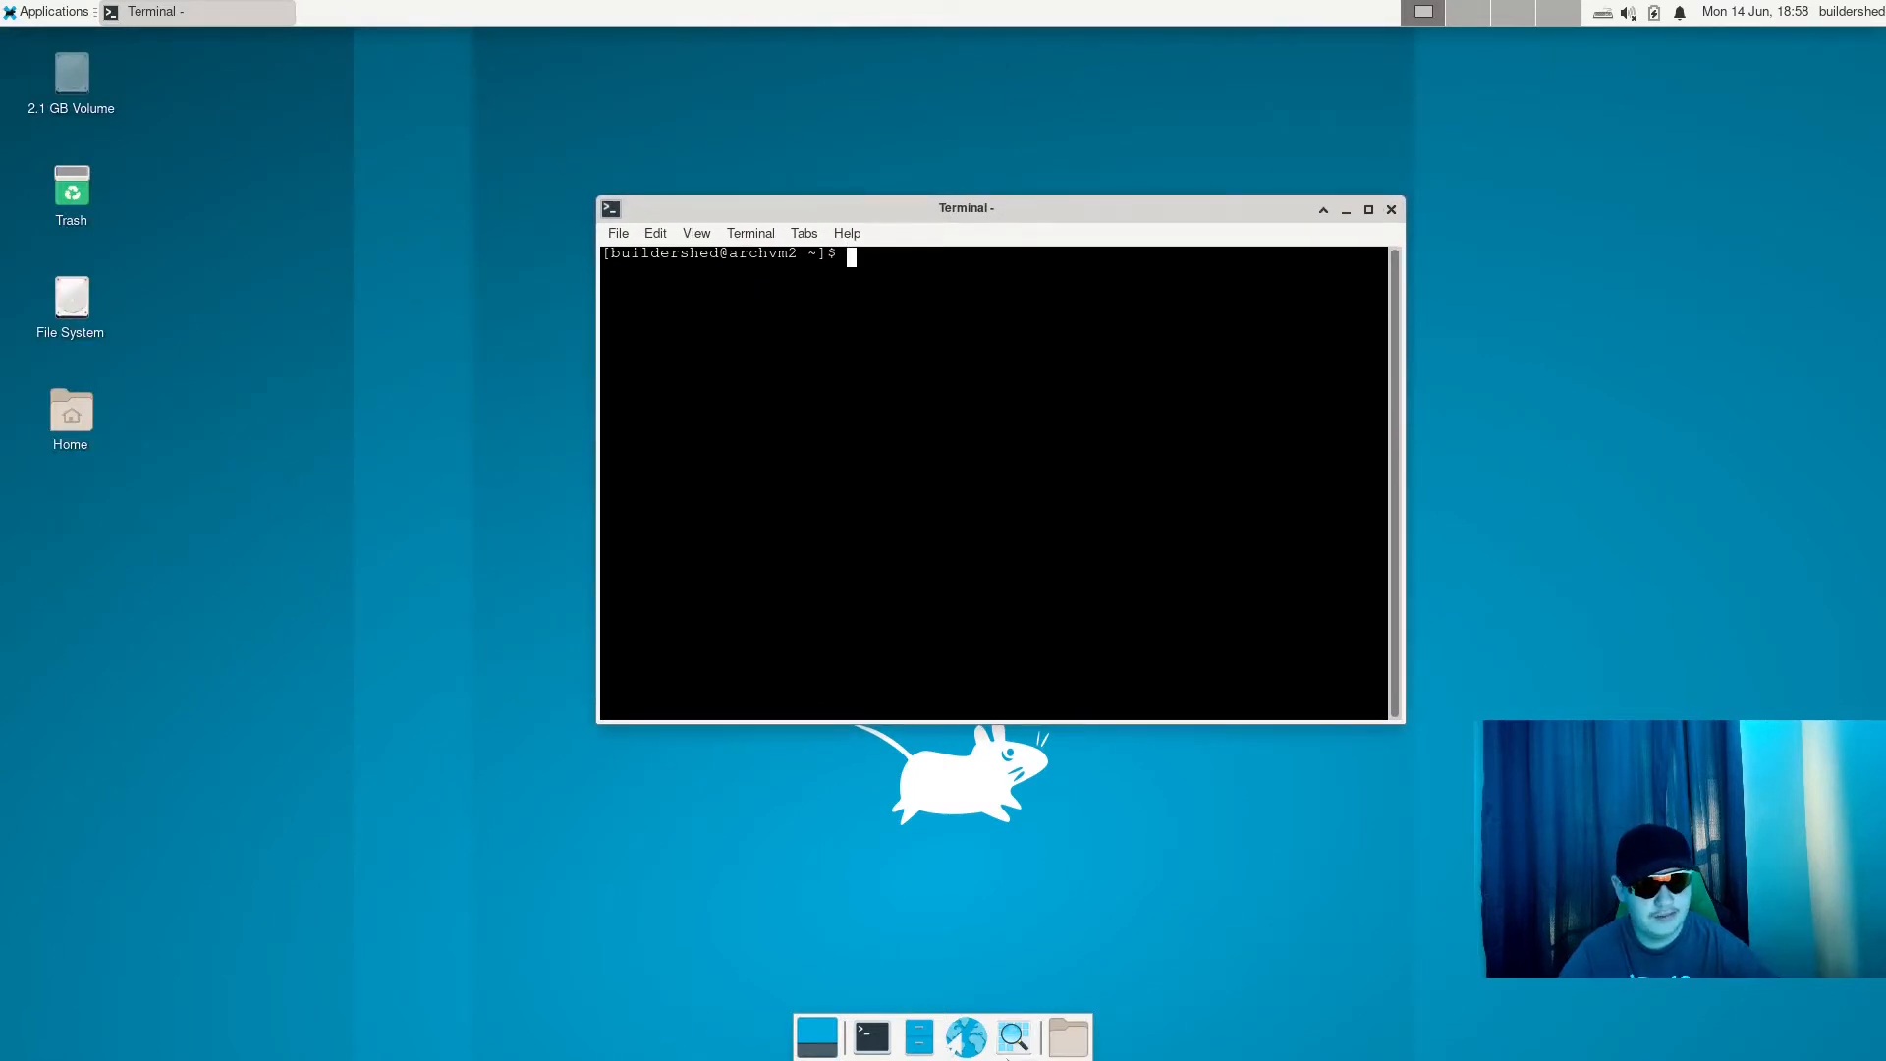
pyautogui.click(5, 10)
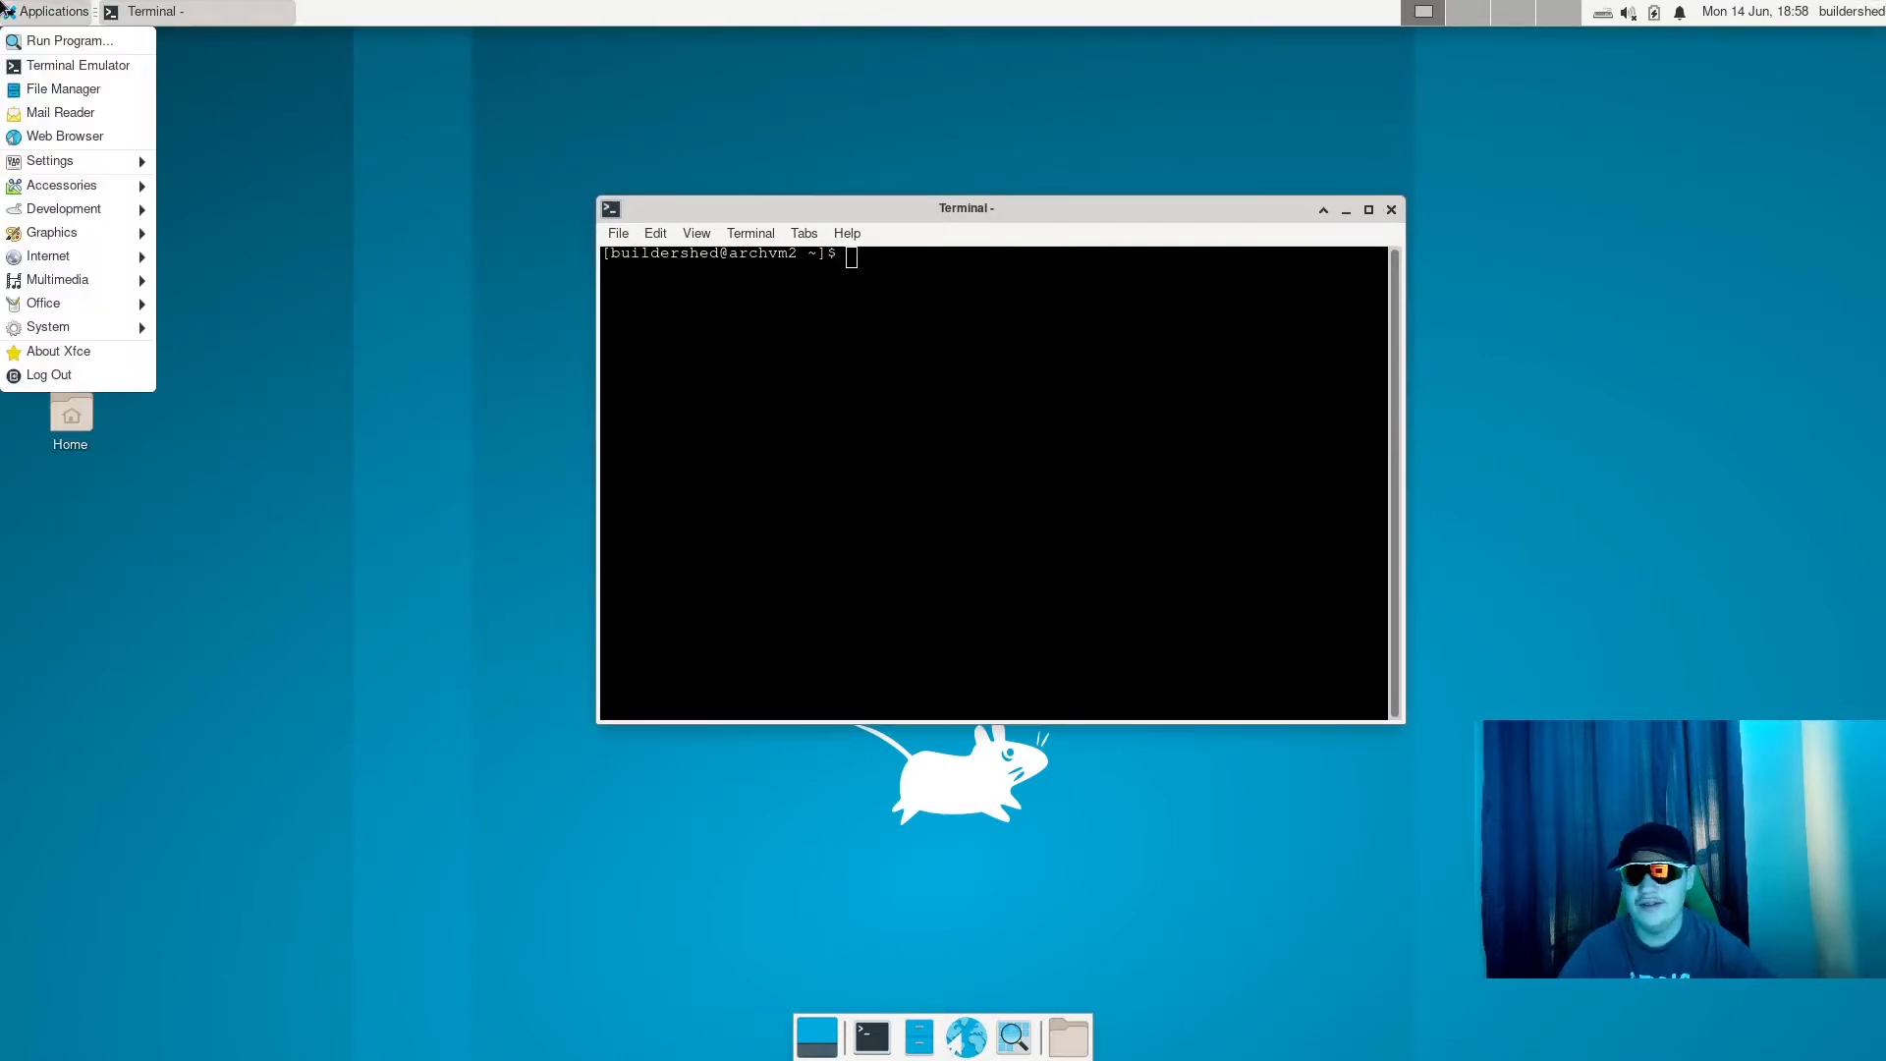
pyautogui.click(5, 9)
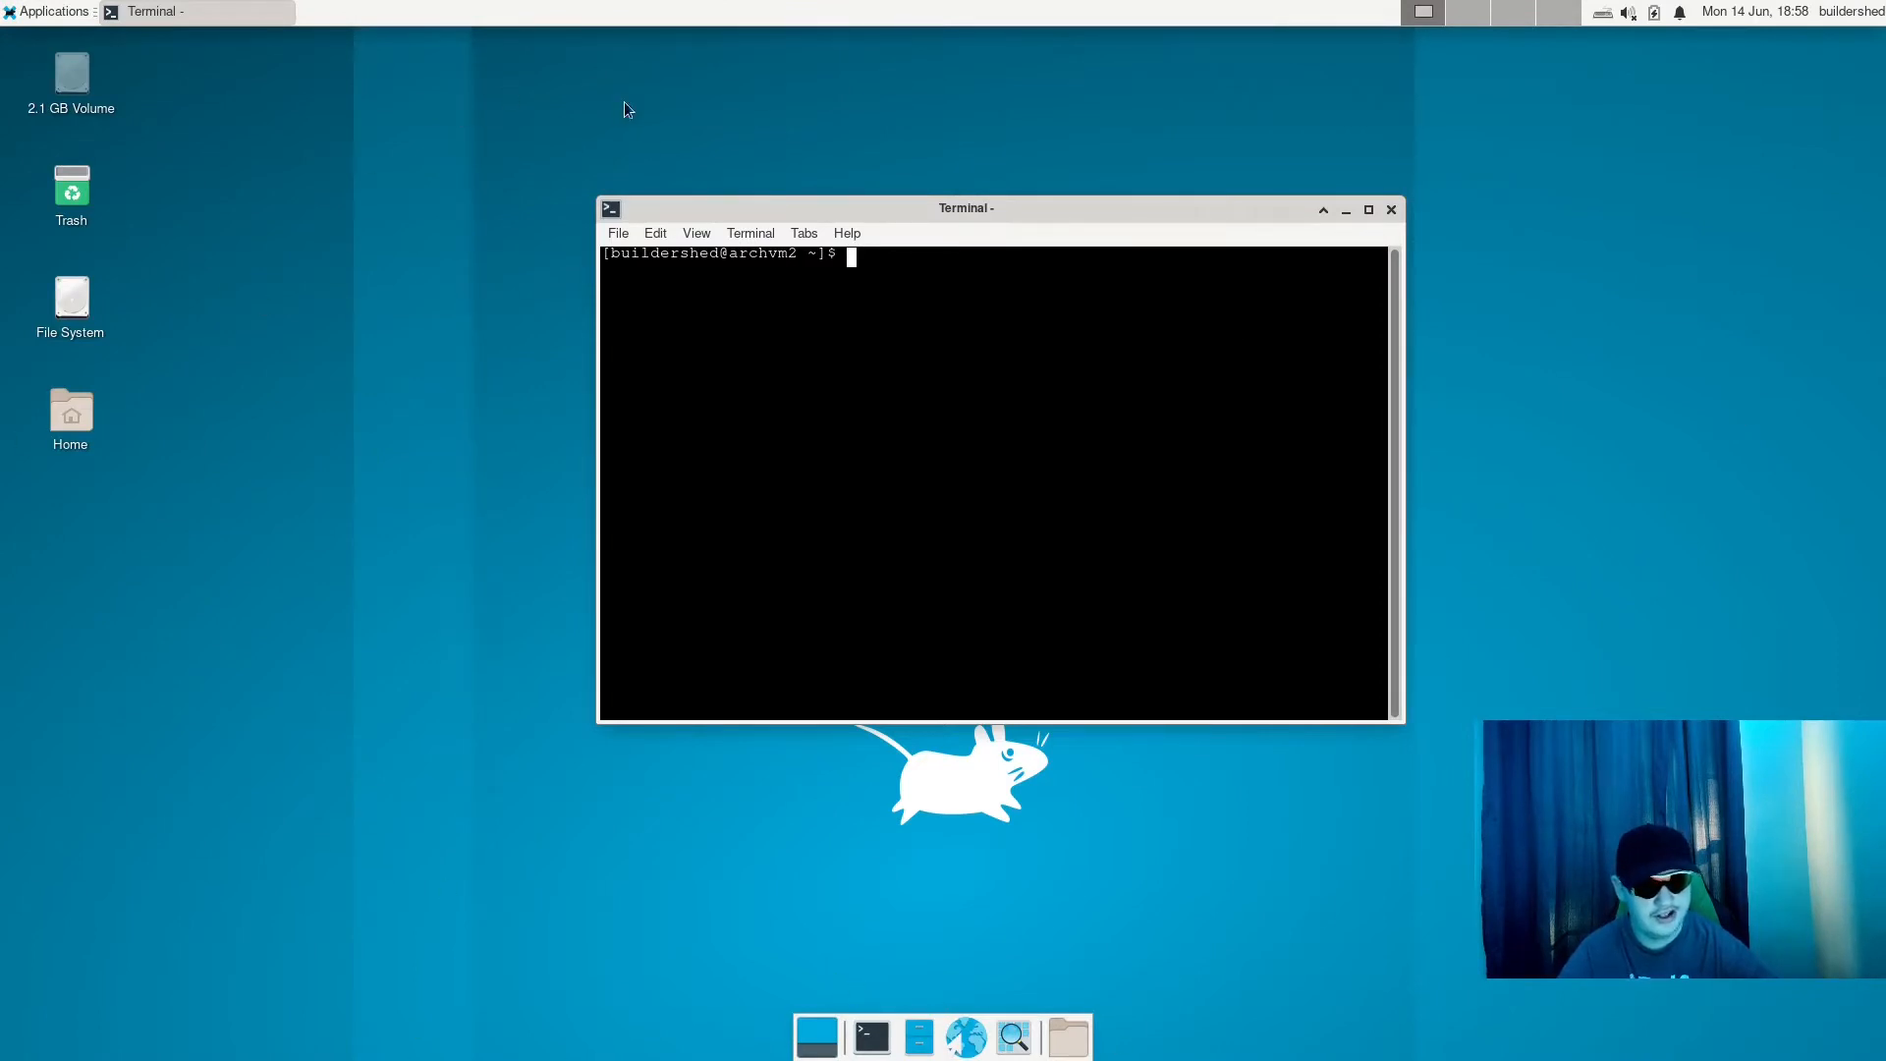
pyautogui.moveTo(799, 202); pyautogui.dragTo(854, 131)
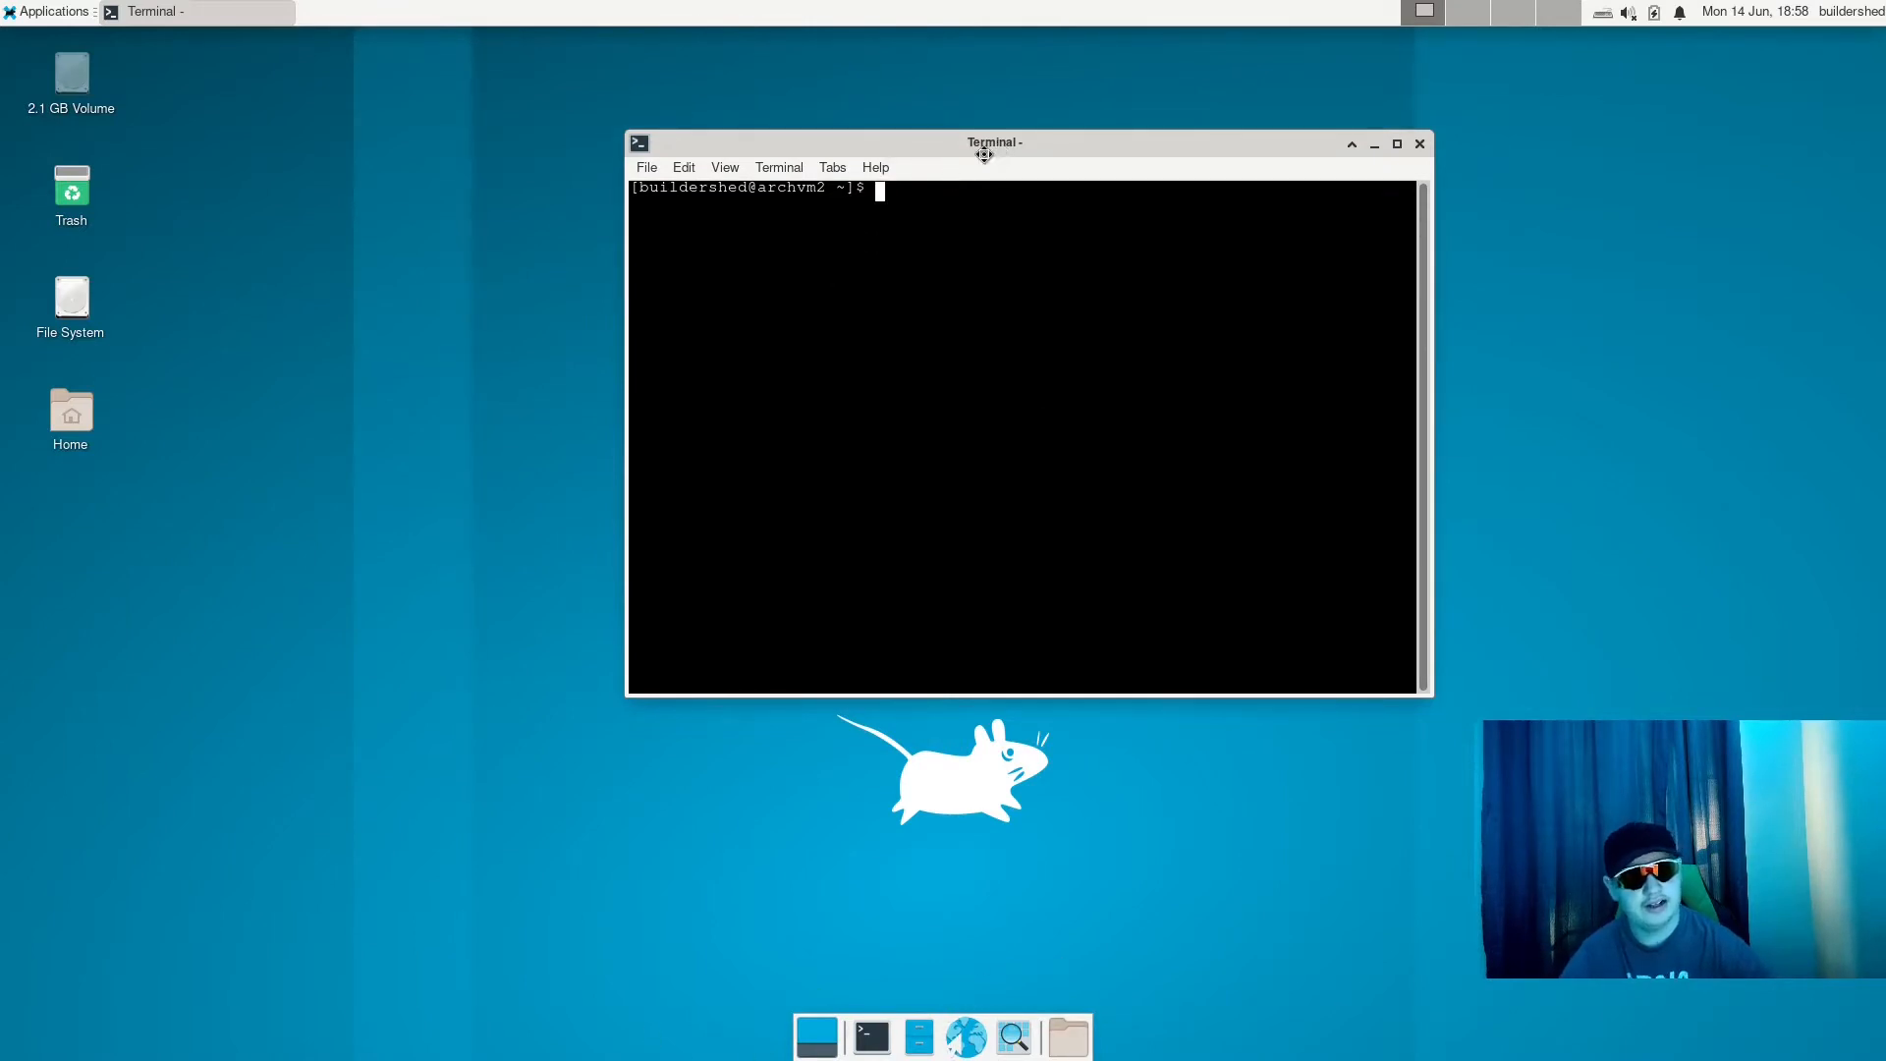
pyautogui.moveTo(984, 155); pyautogui.dragTo(912, 181)
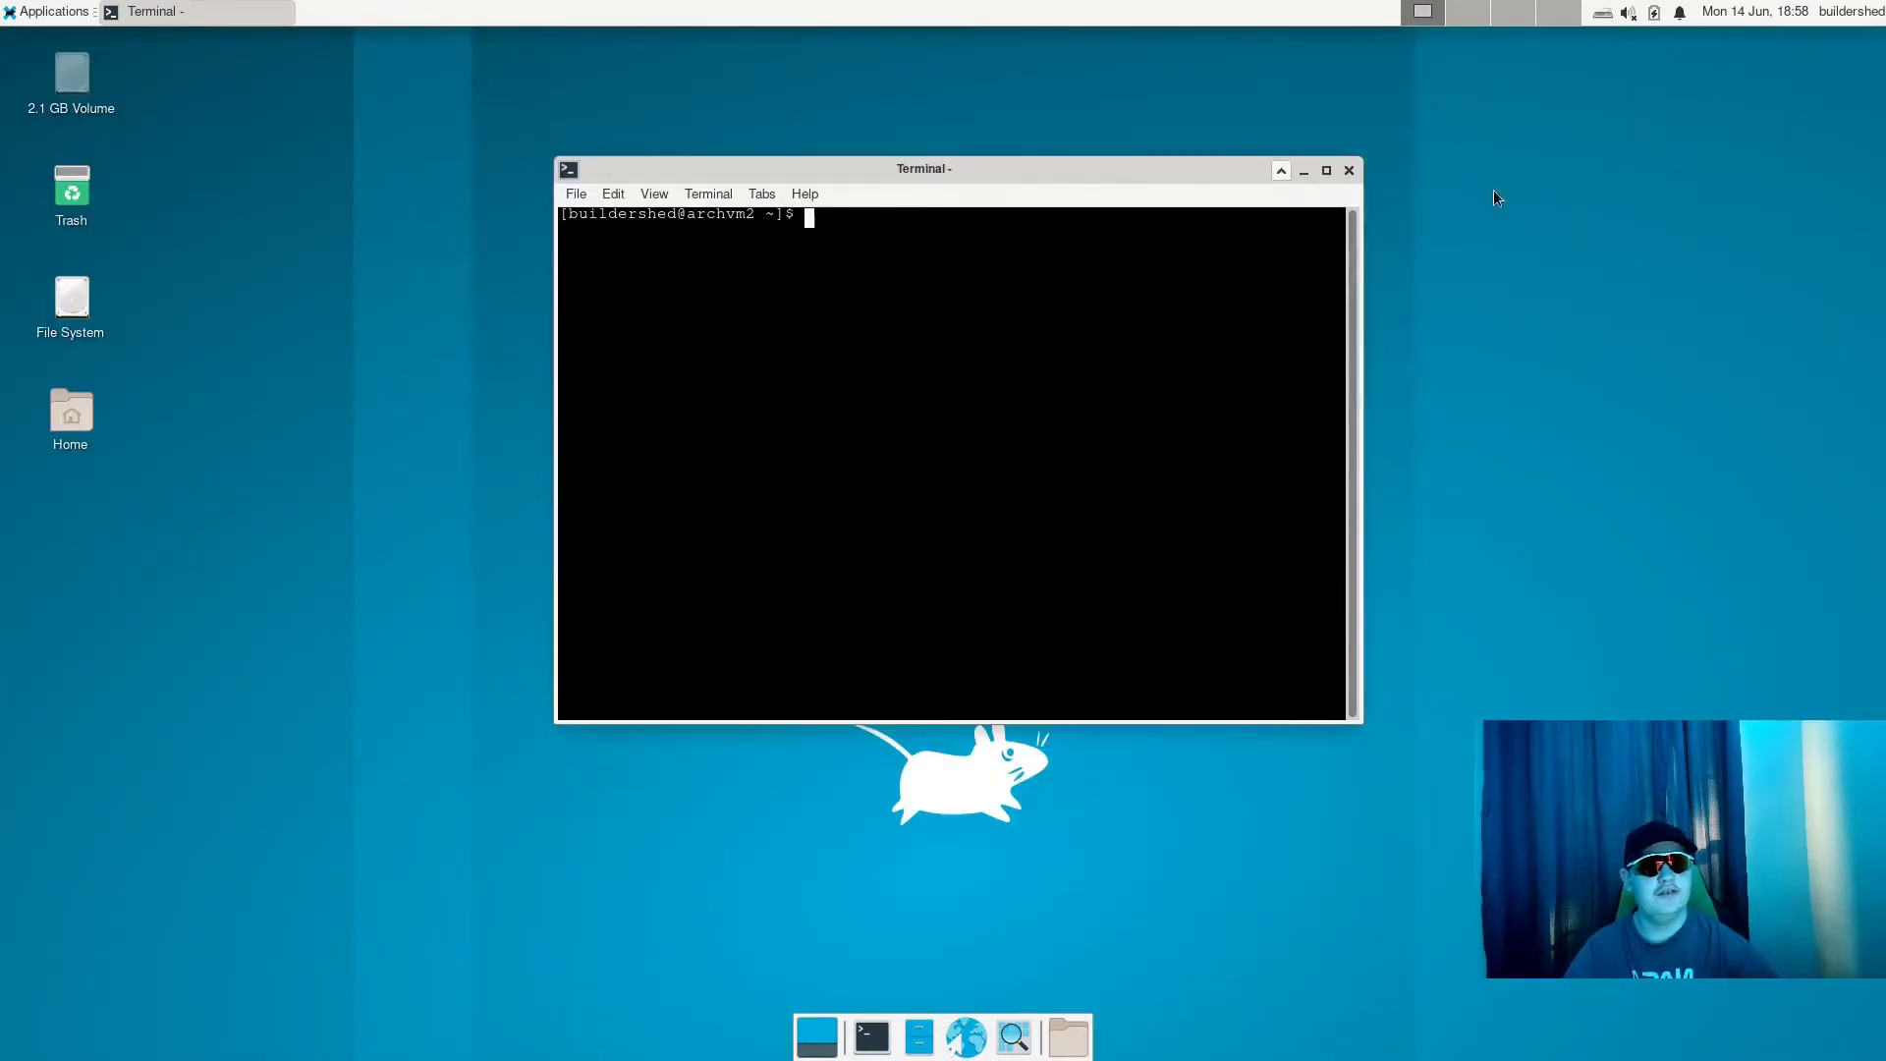
pyautogui.click(1349, 169)
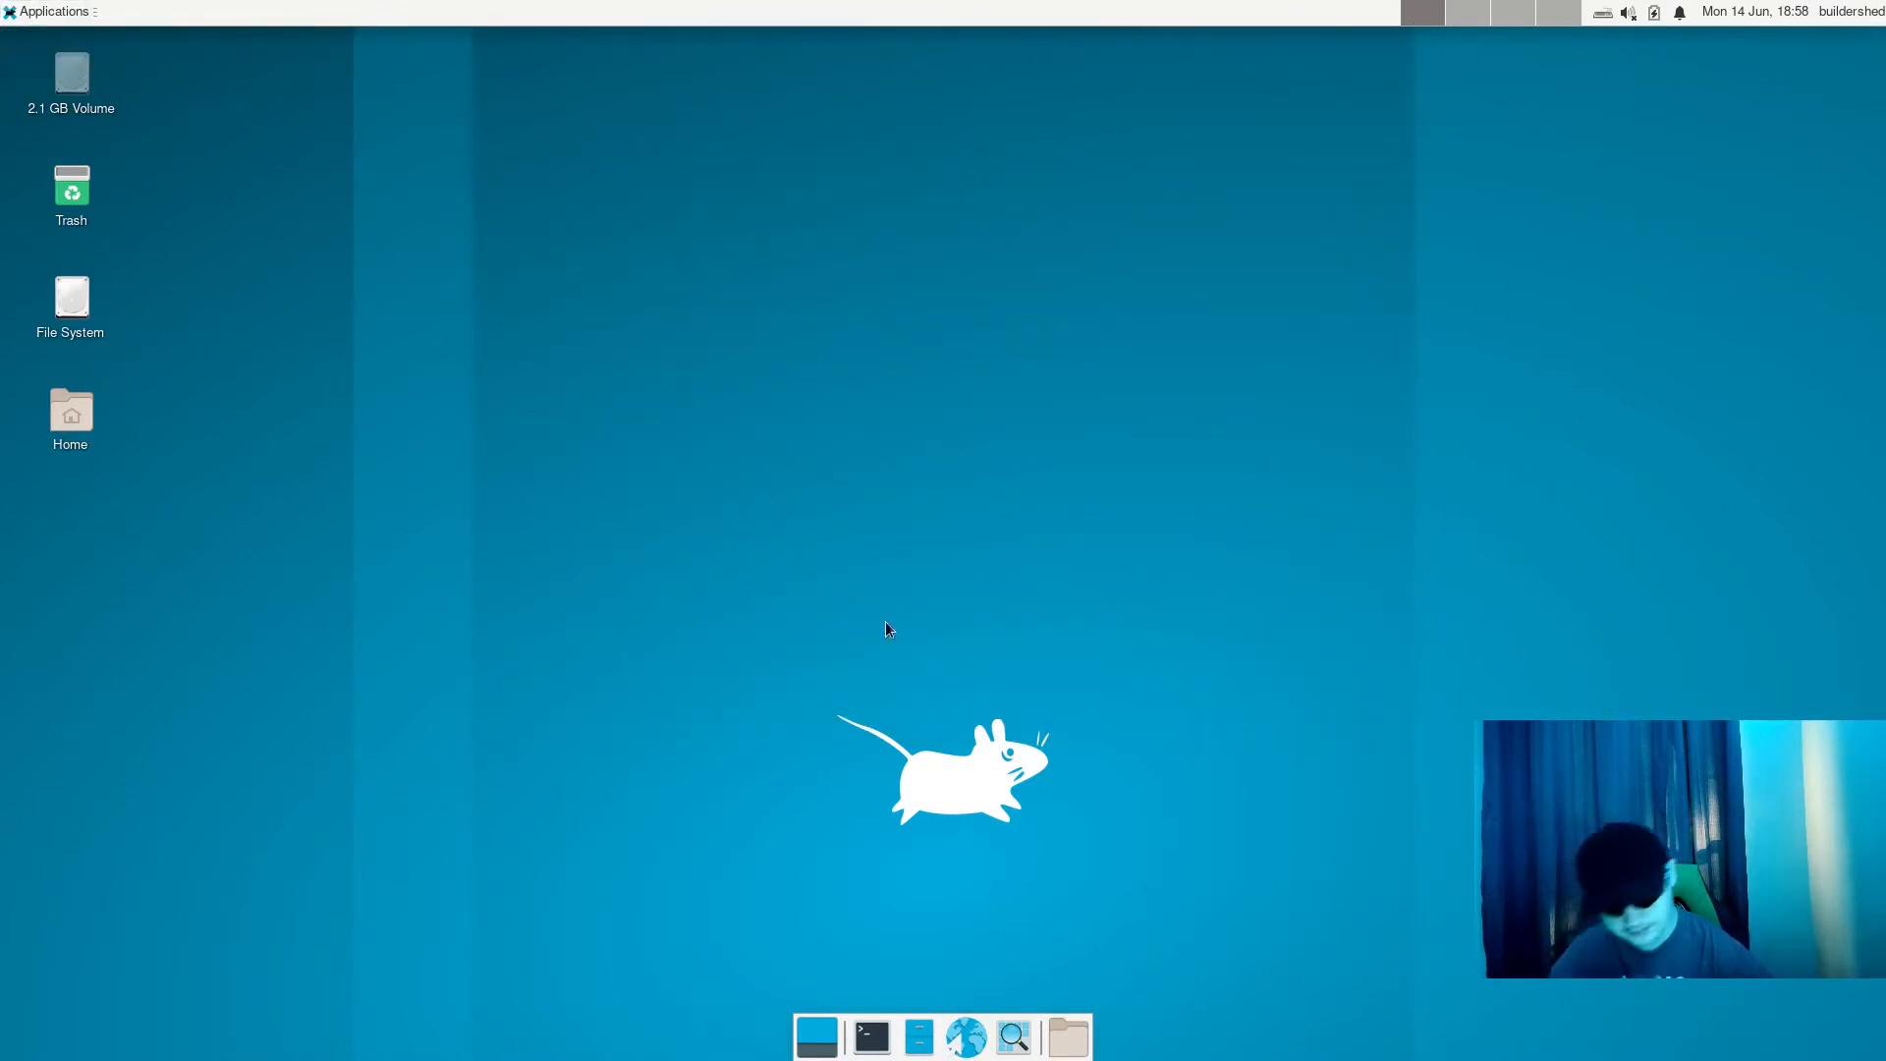
# - Move the 2.1 GB Volume, Trash, File System and Home icons together to the right edge of the desktop and deselect them
pyautogui.moveTo(197, 59); pyautogui.dragTo(3, 643)
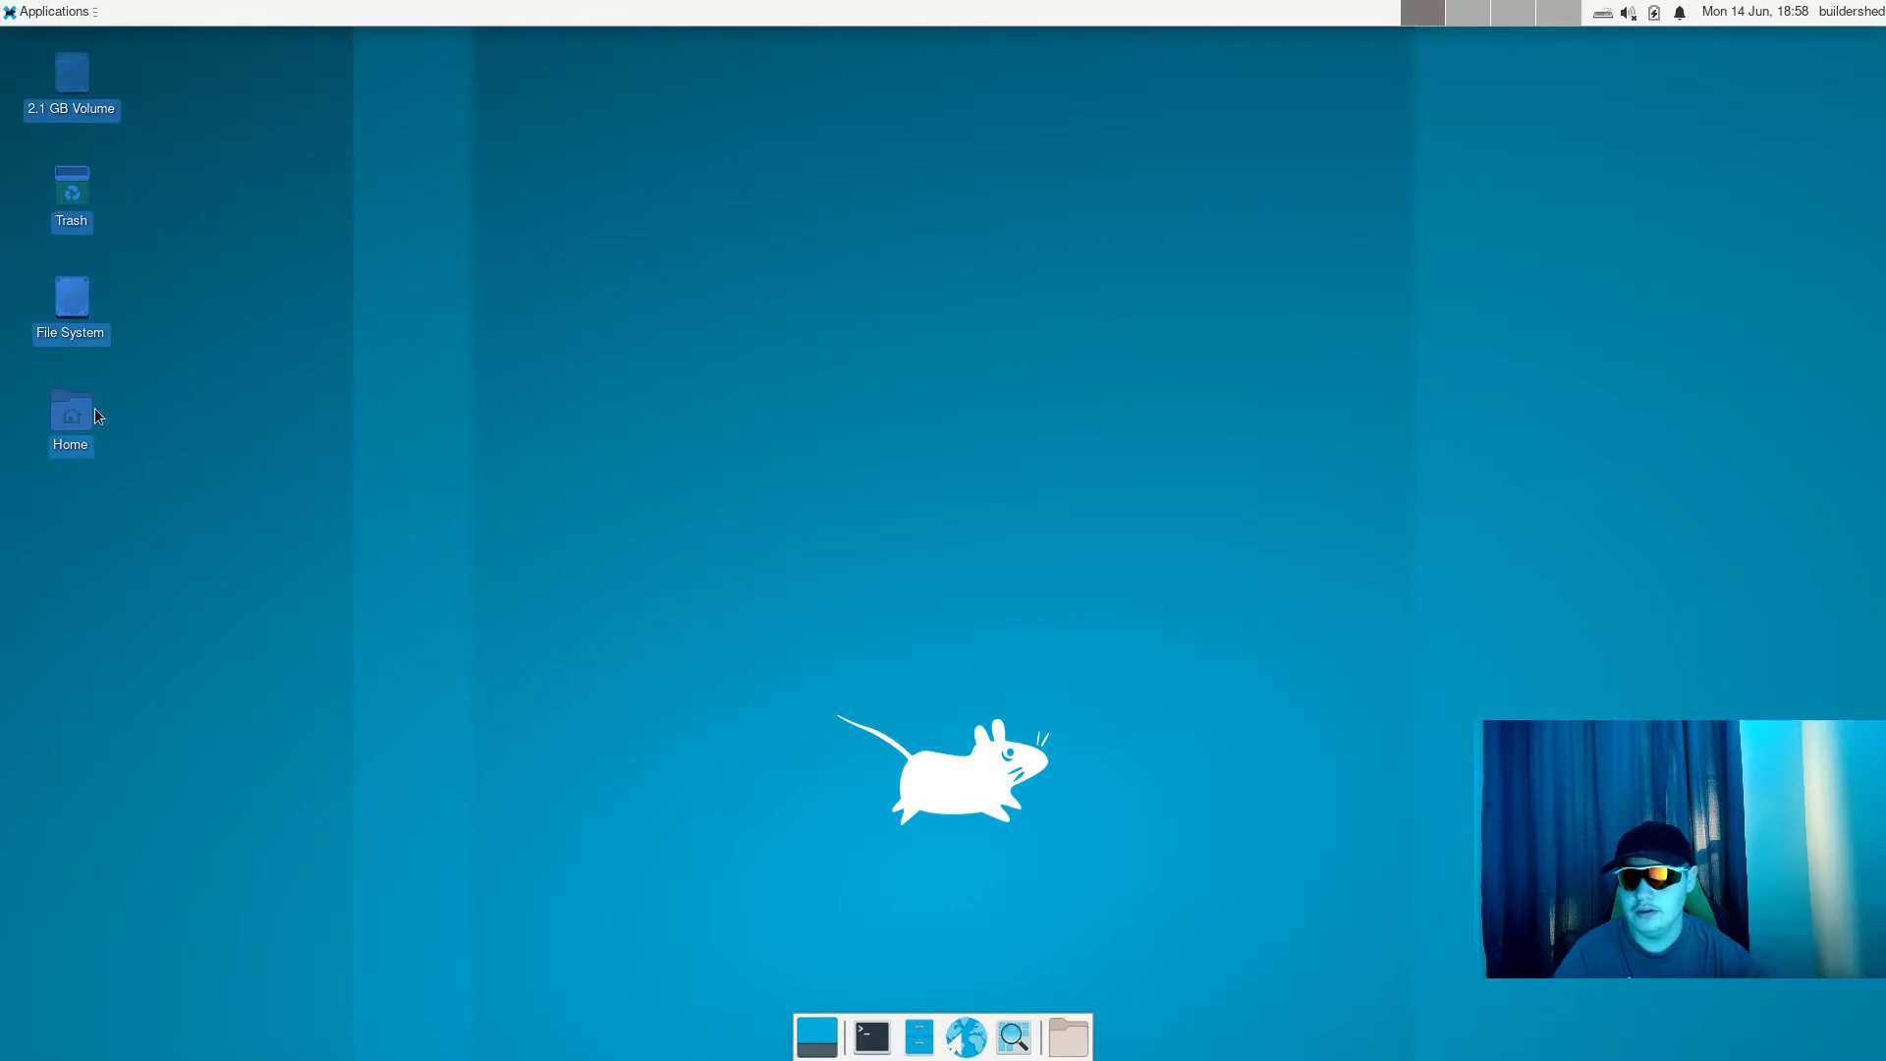
pyautogui.moveTo(95, 415); pyautogui.dragTo(1777, 484)
pyautogui.click(1322, 490)
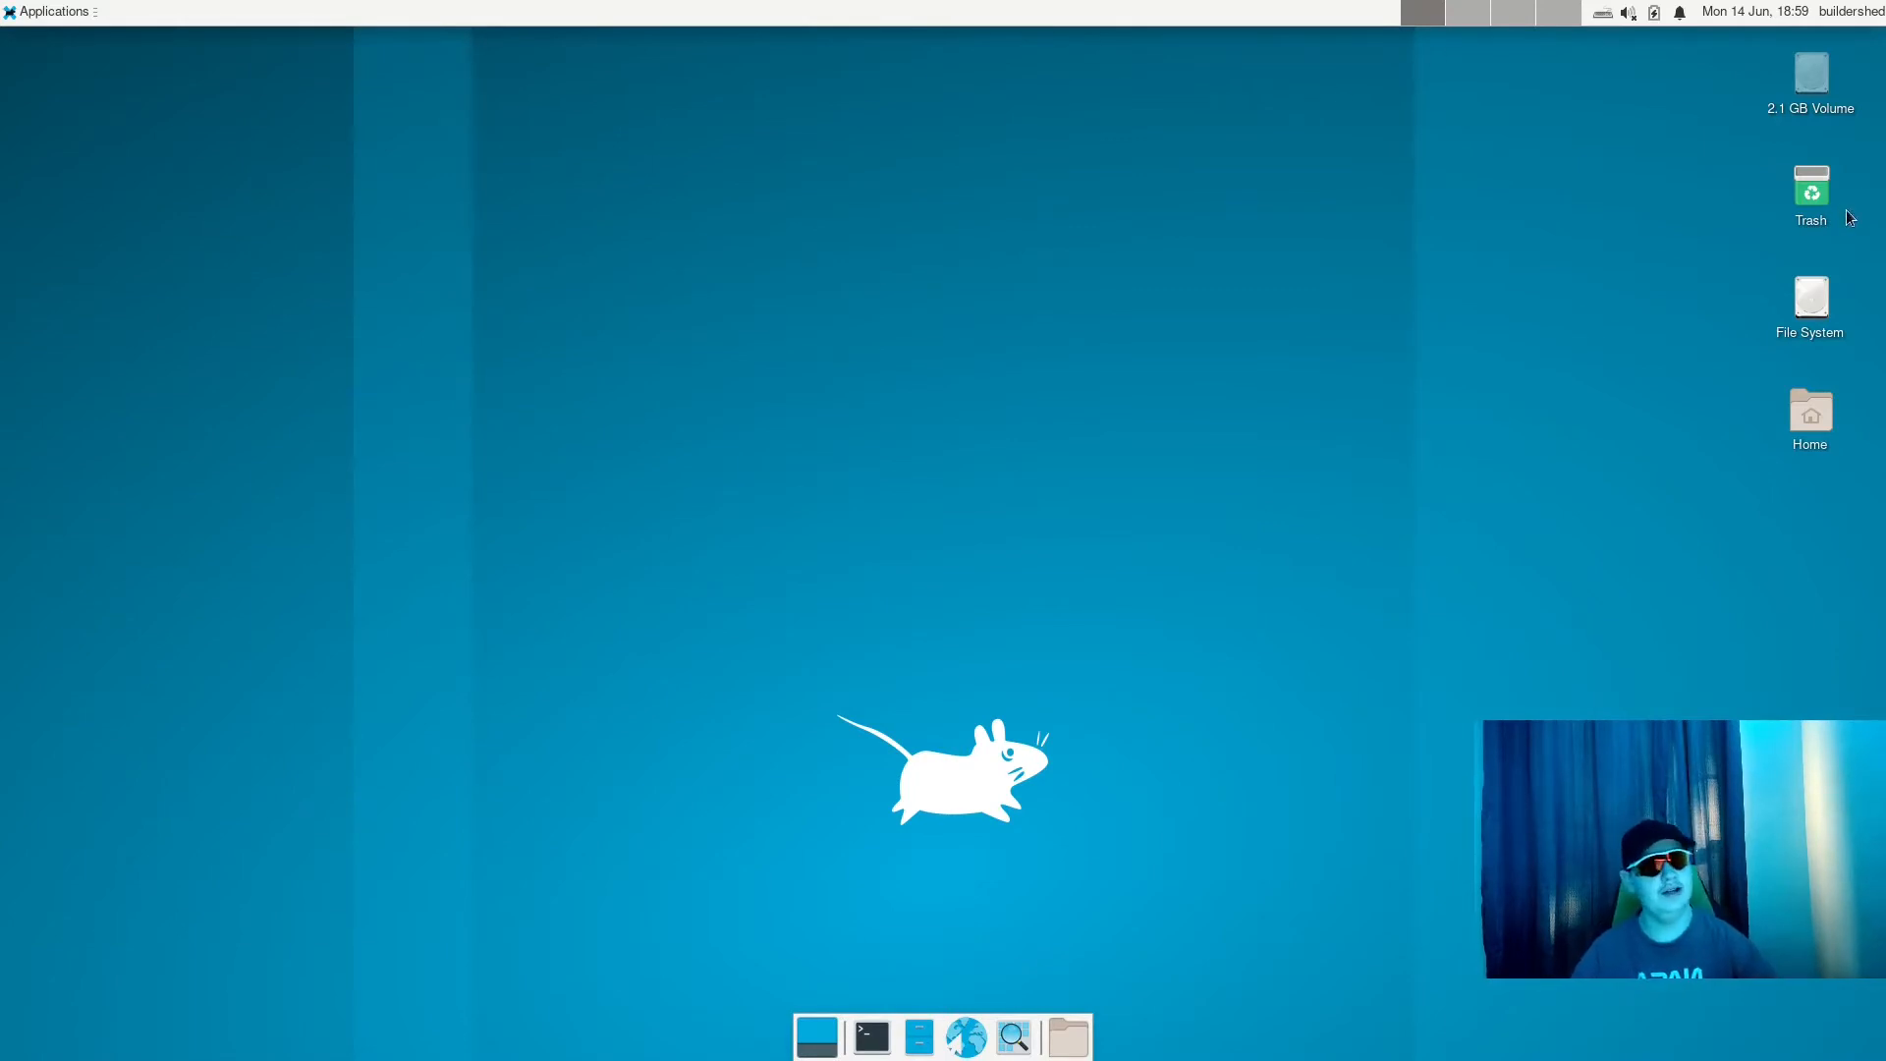
pyautogui.moveTo(1750, 632); pyautogui.dragTo(1878, 42)
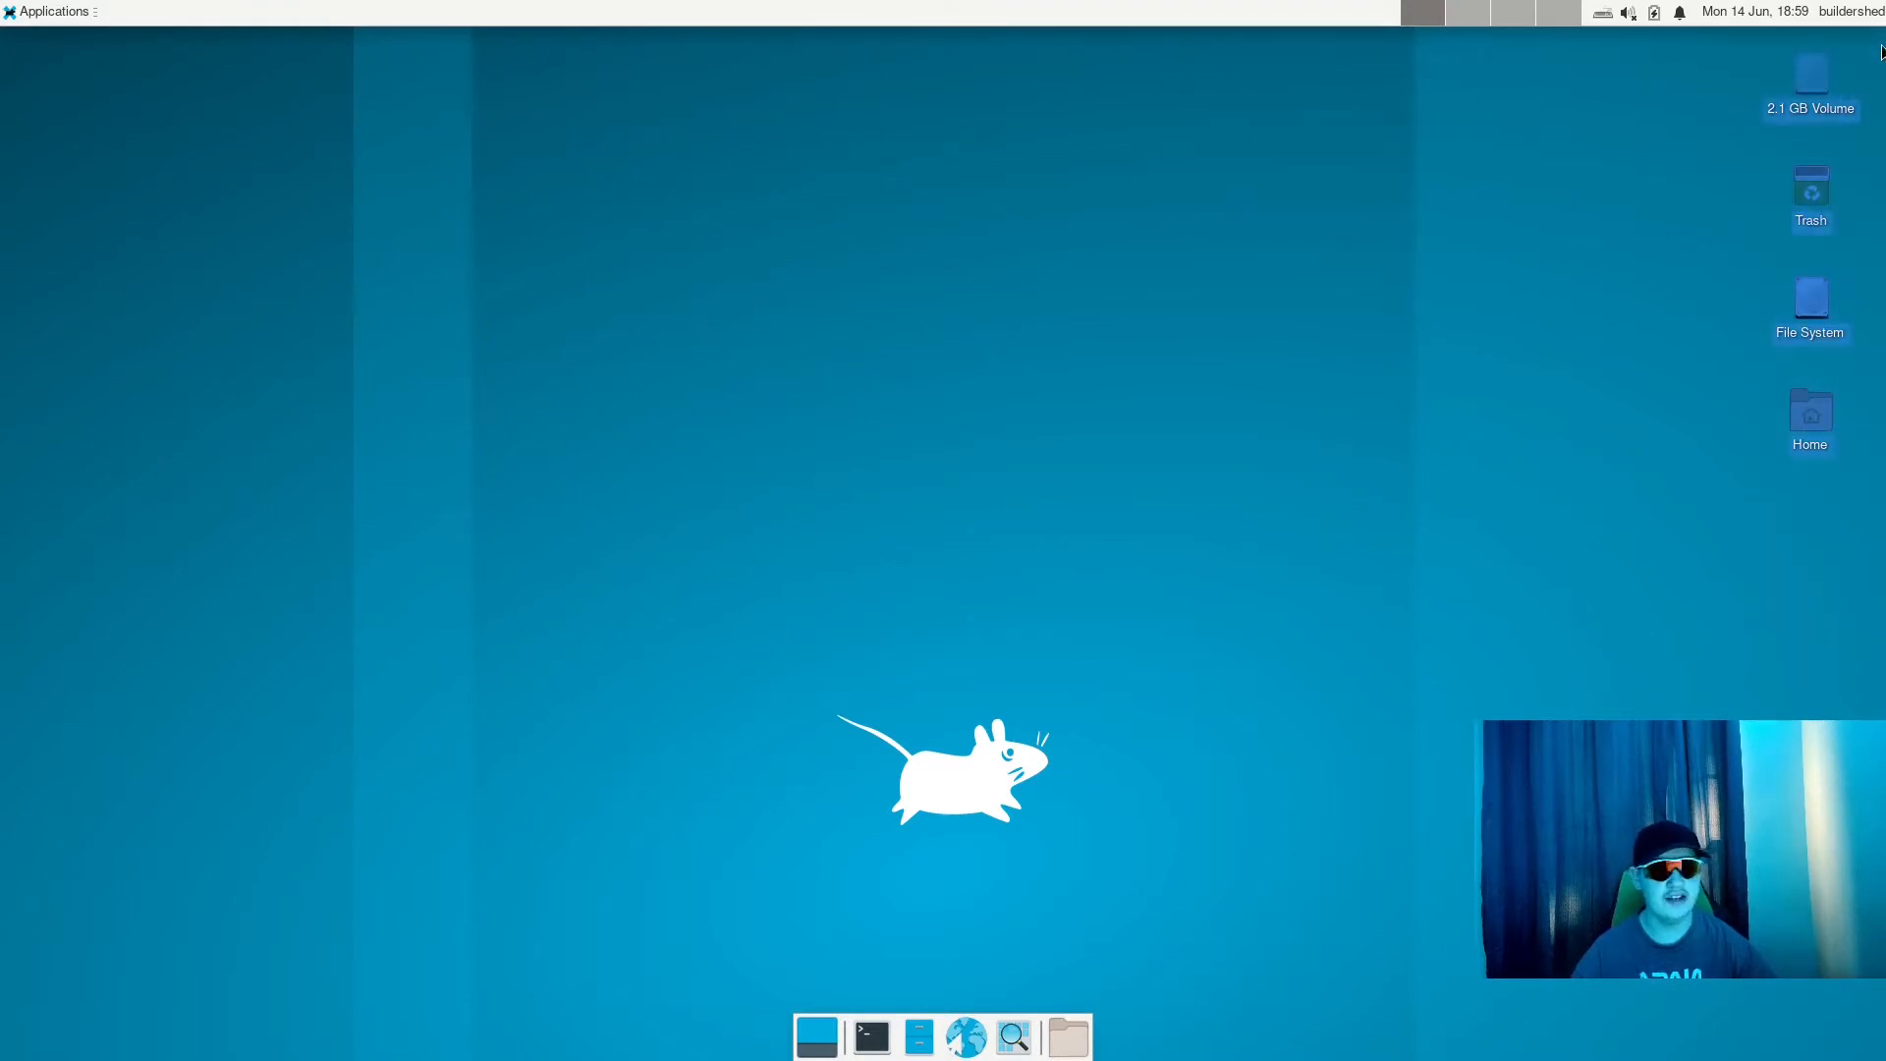
pyautogui.click(1878, 43)
pyautogui.moveTo(1569, 93); pyautogui.dragTo(916, 405)
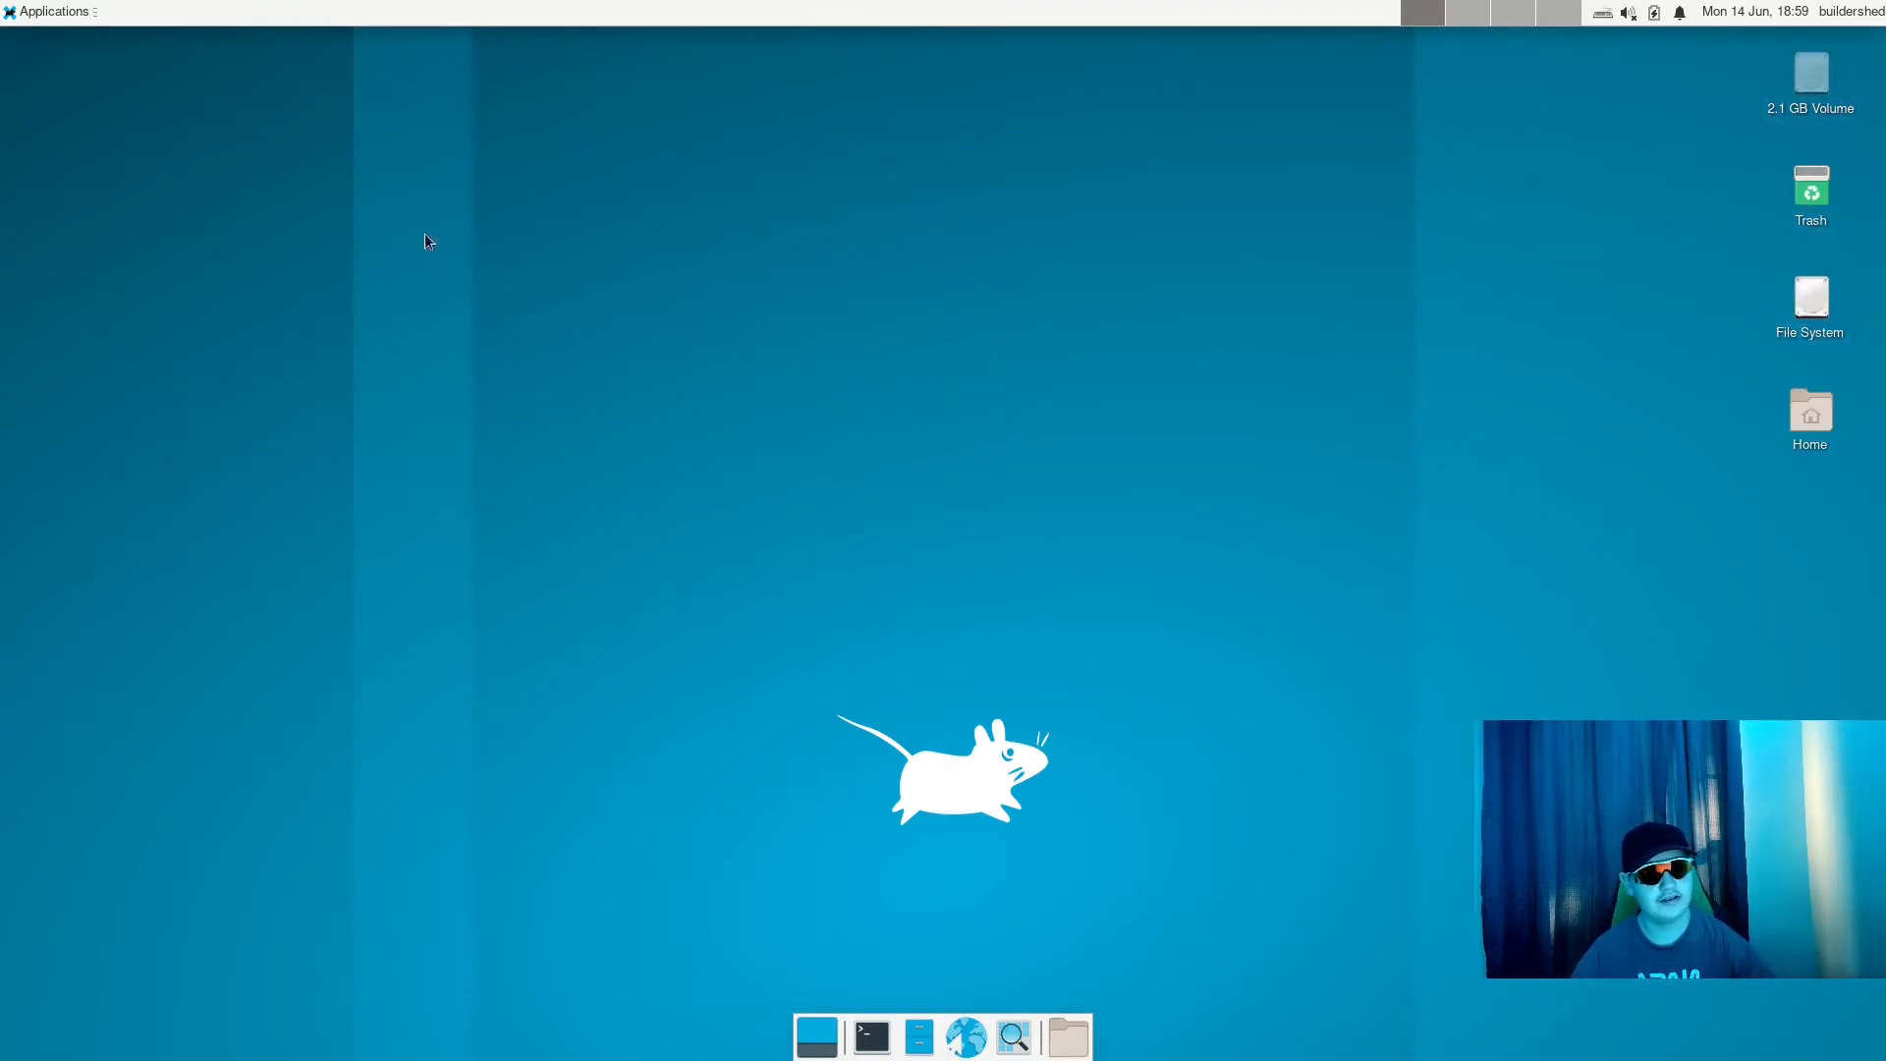
pyautogui.moveTo(358, 117); pyautogui.dragTo(1454, 884)
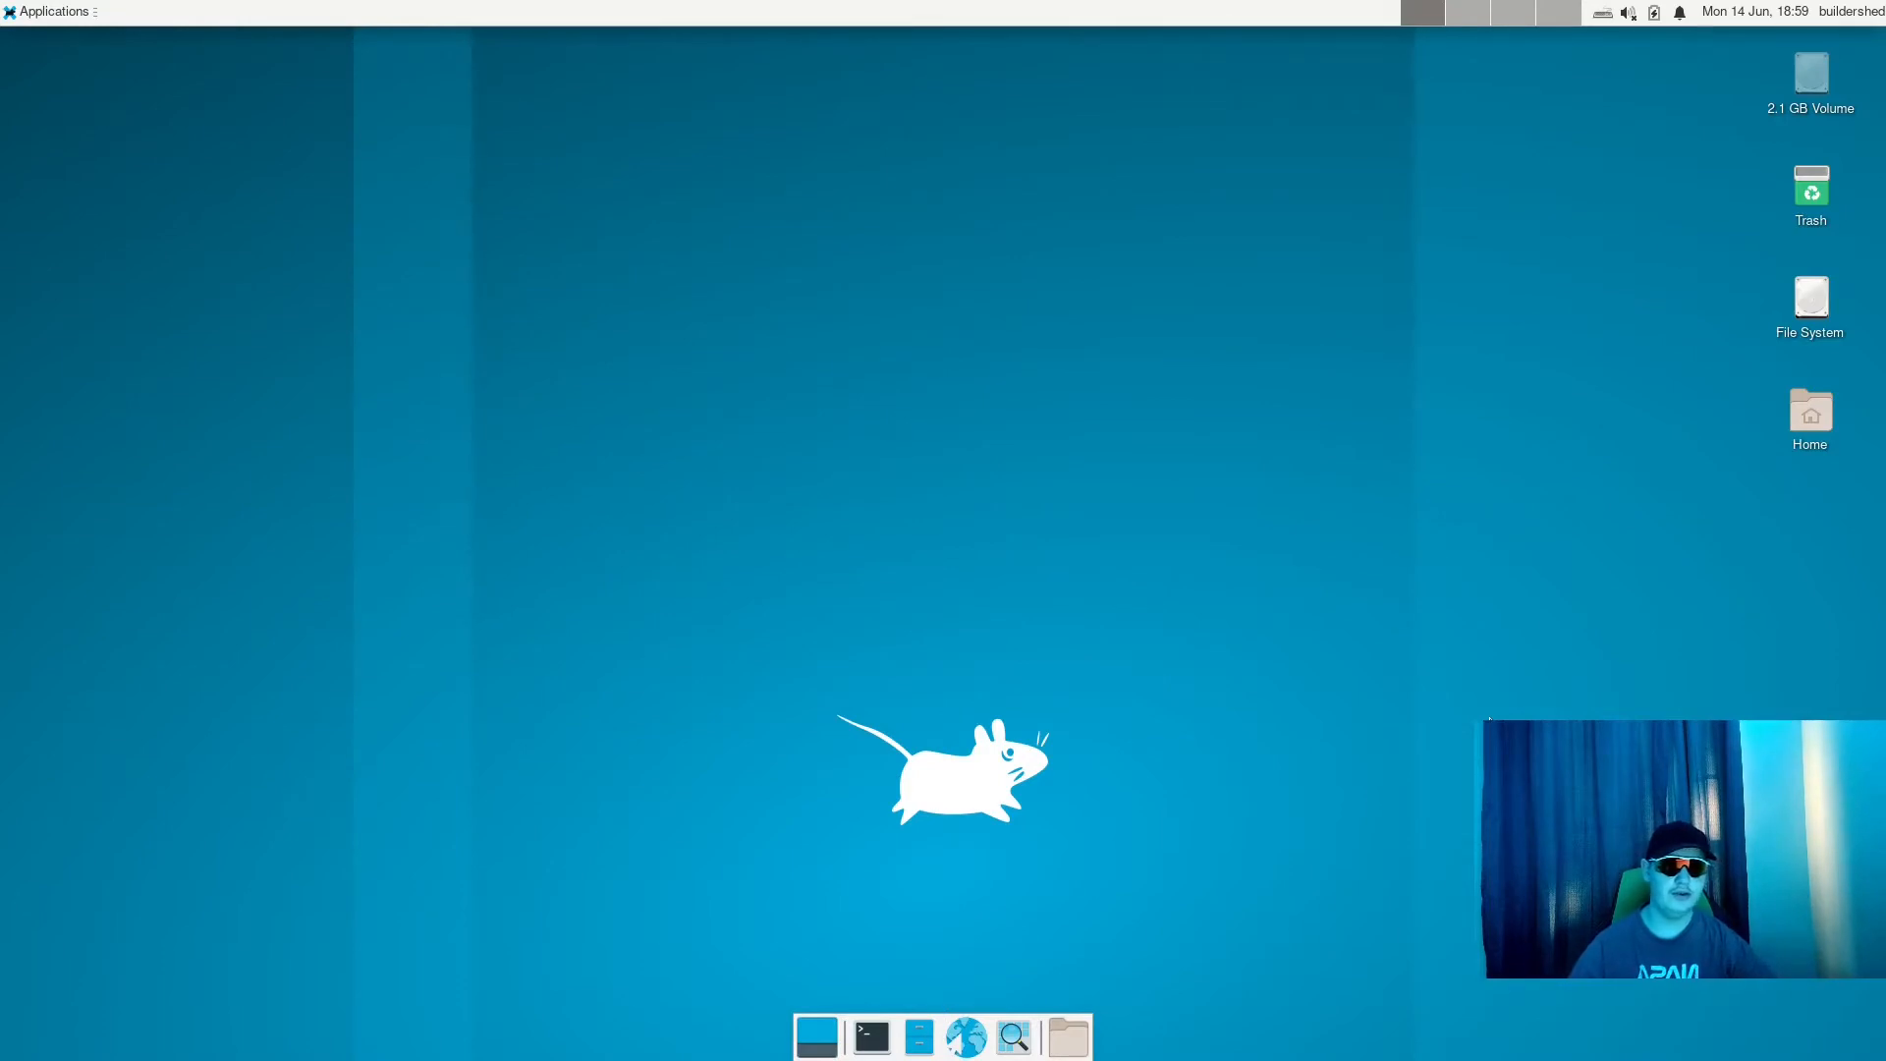
pyautogui.moveTo(1032, 286); pyautogui.dragTo(442, 344)
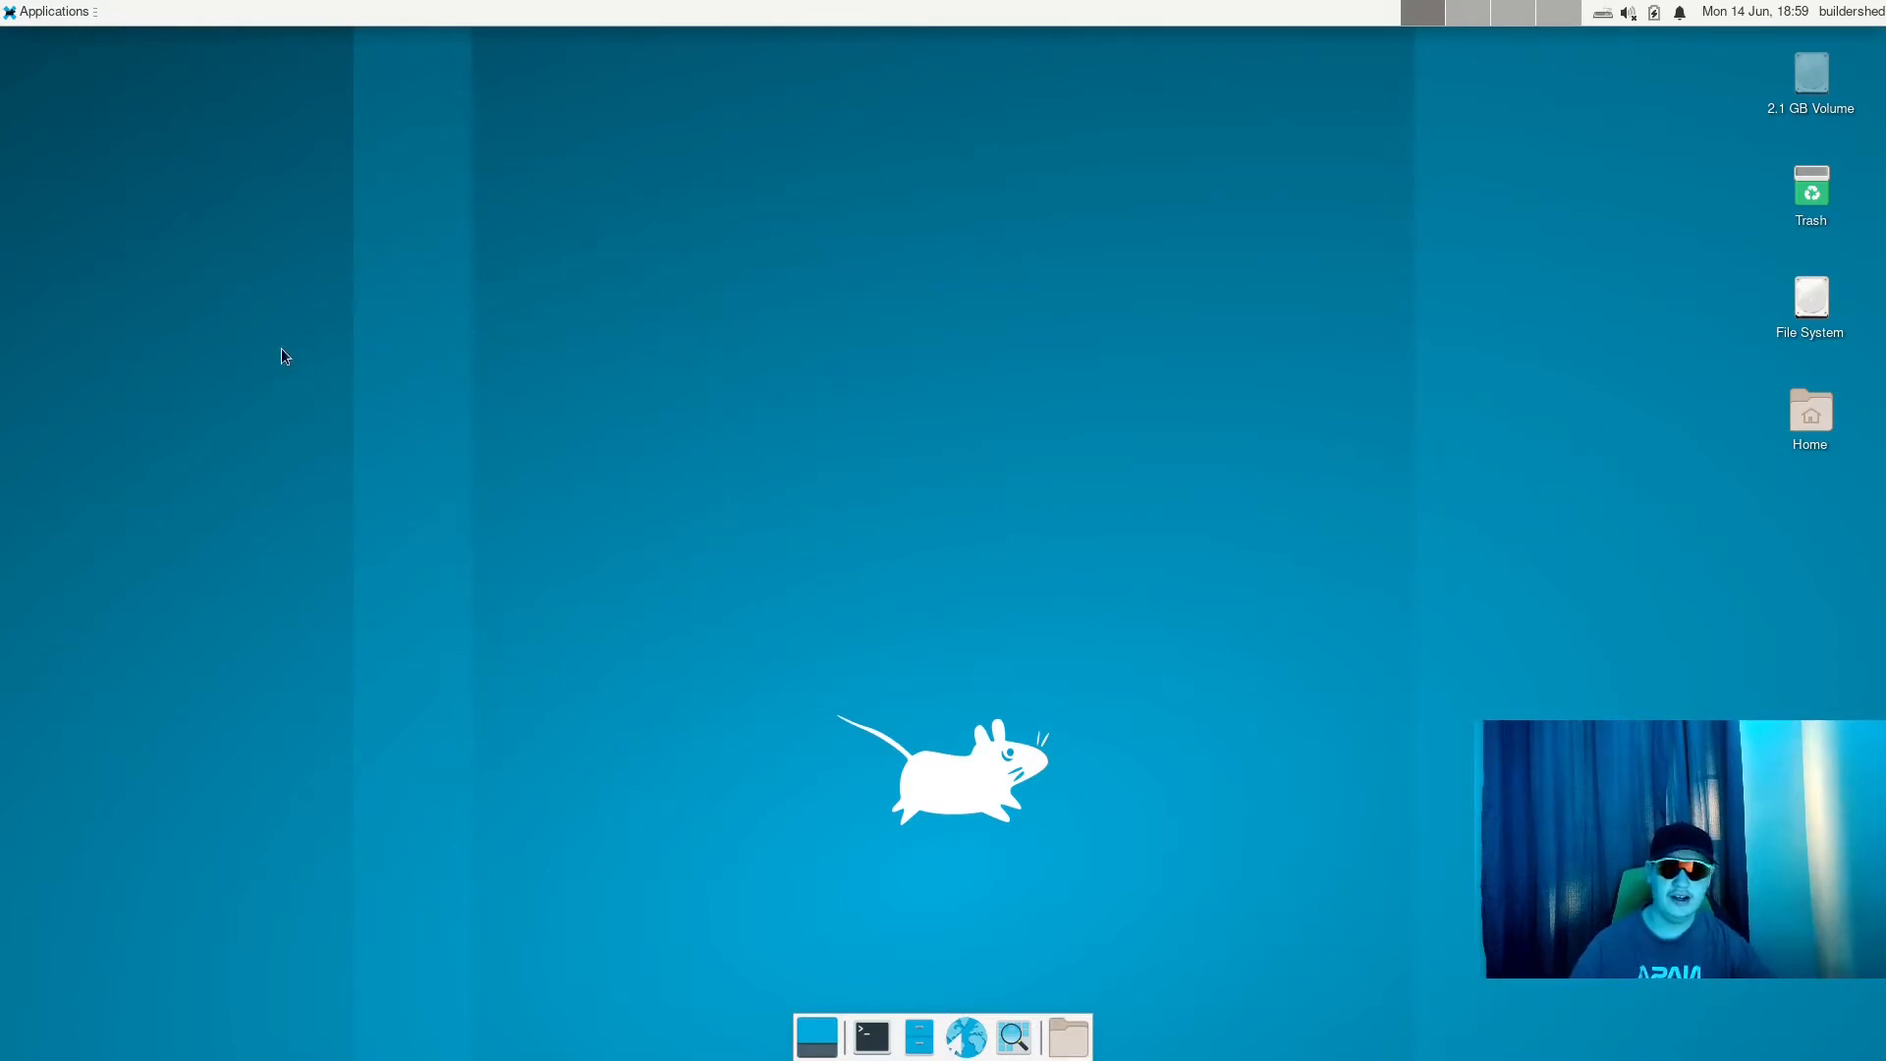
pyautogui.moveTo(281, 347); pyautogui.dragTo(609, 442)
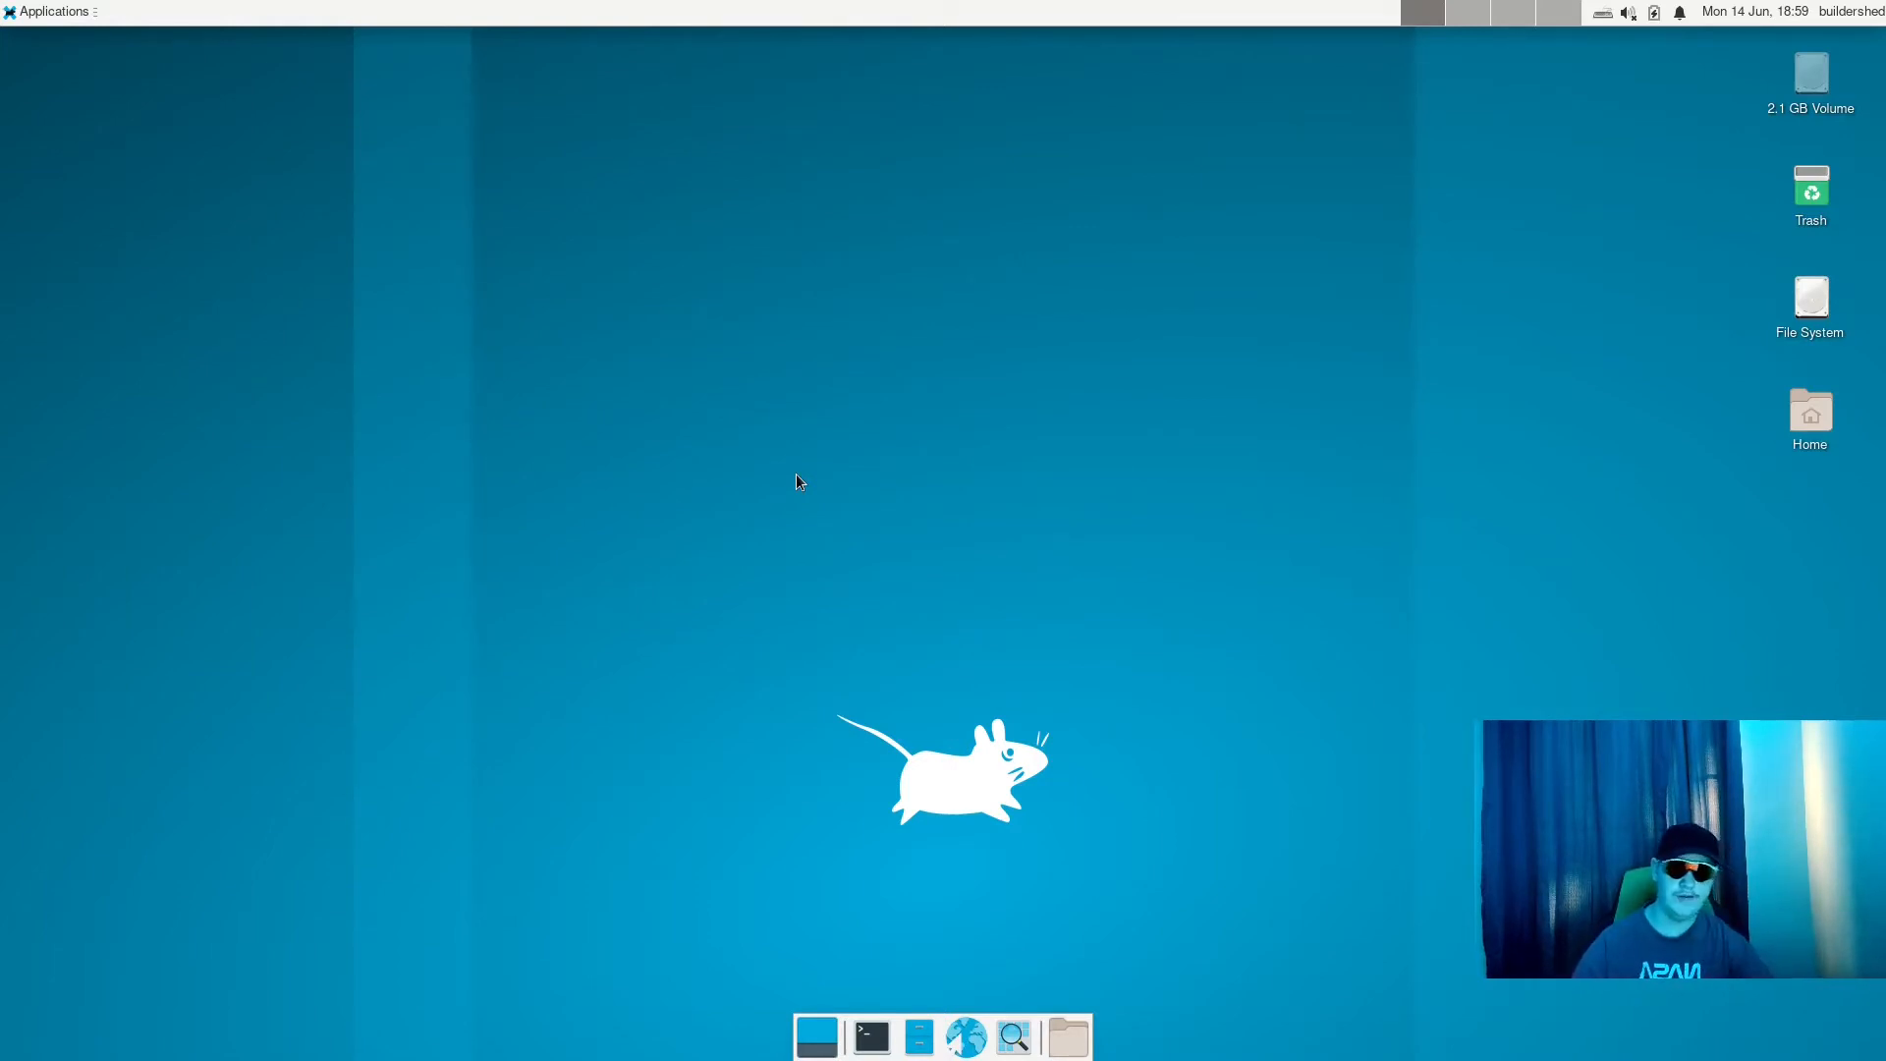
pyautogui.moveTo(353, 263); pyautogui.dragTo(1409, 940)
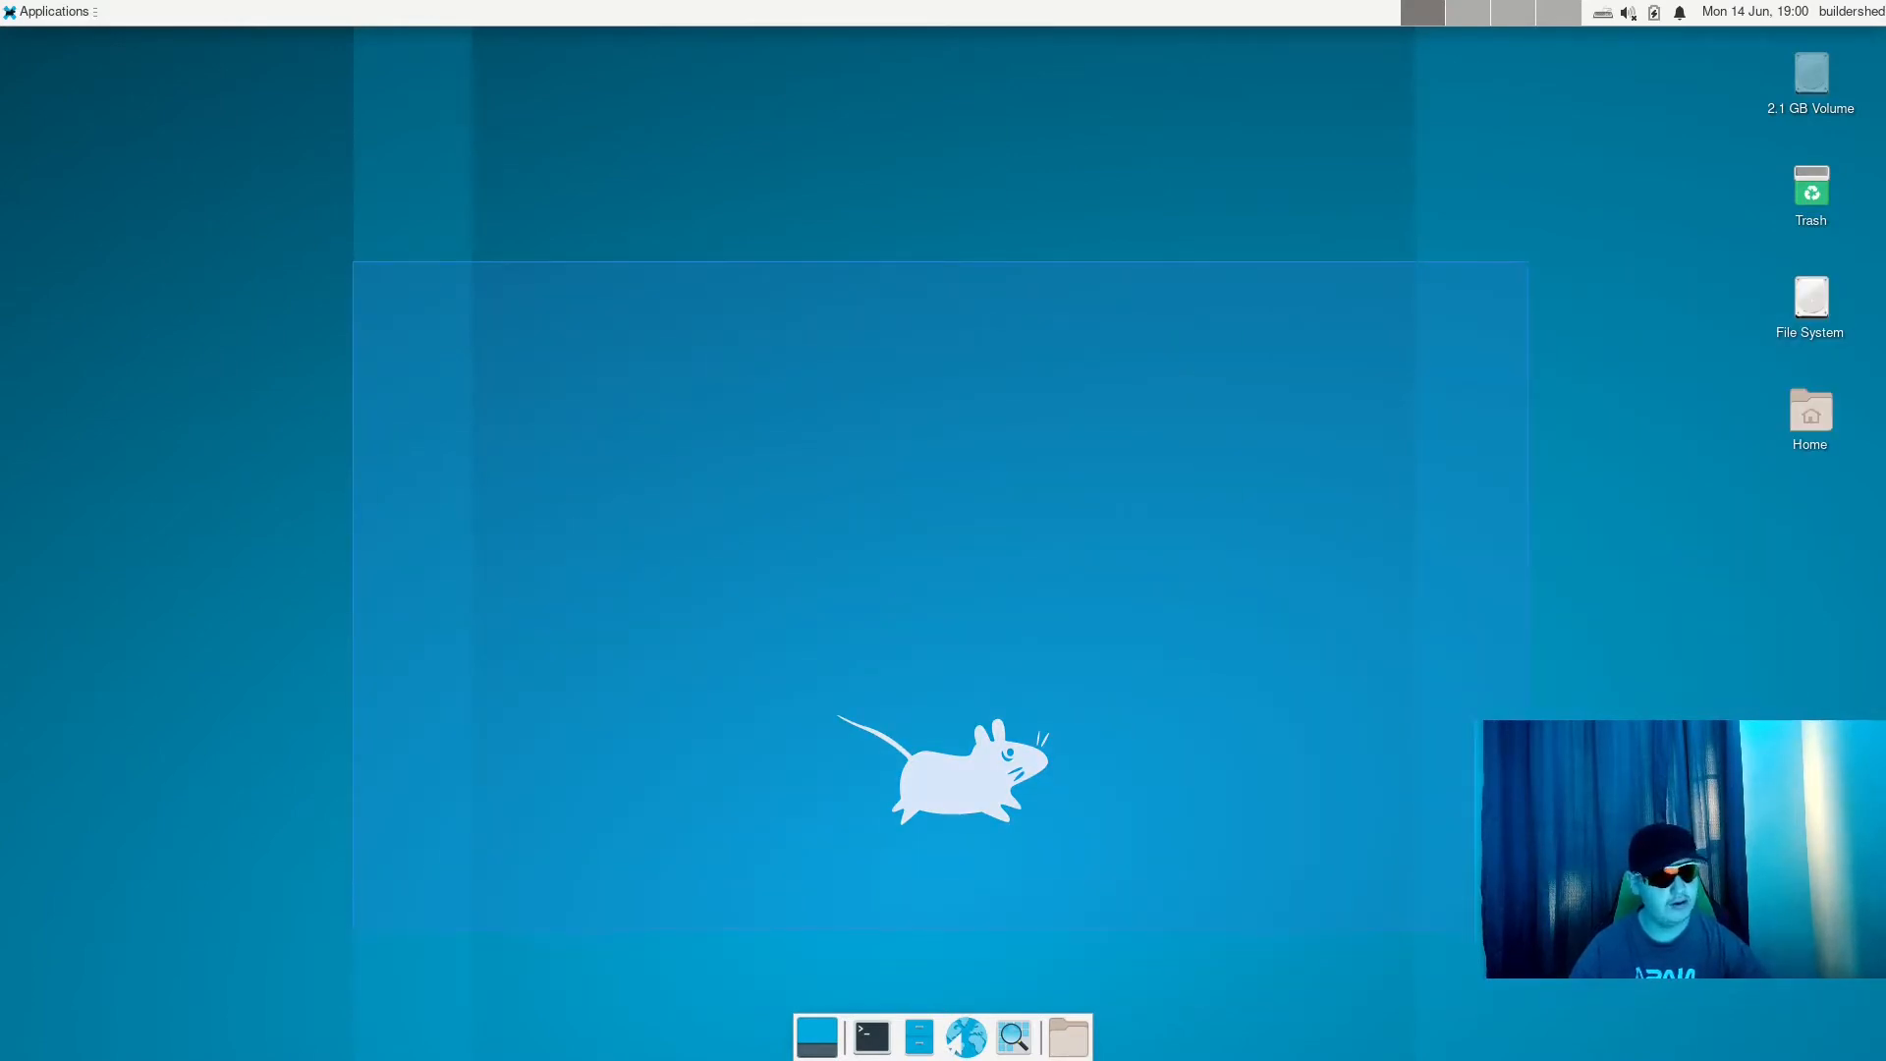
pyautogui.moveTo(1528, 929); pyautogui.dragTo(1527, 929)
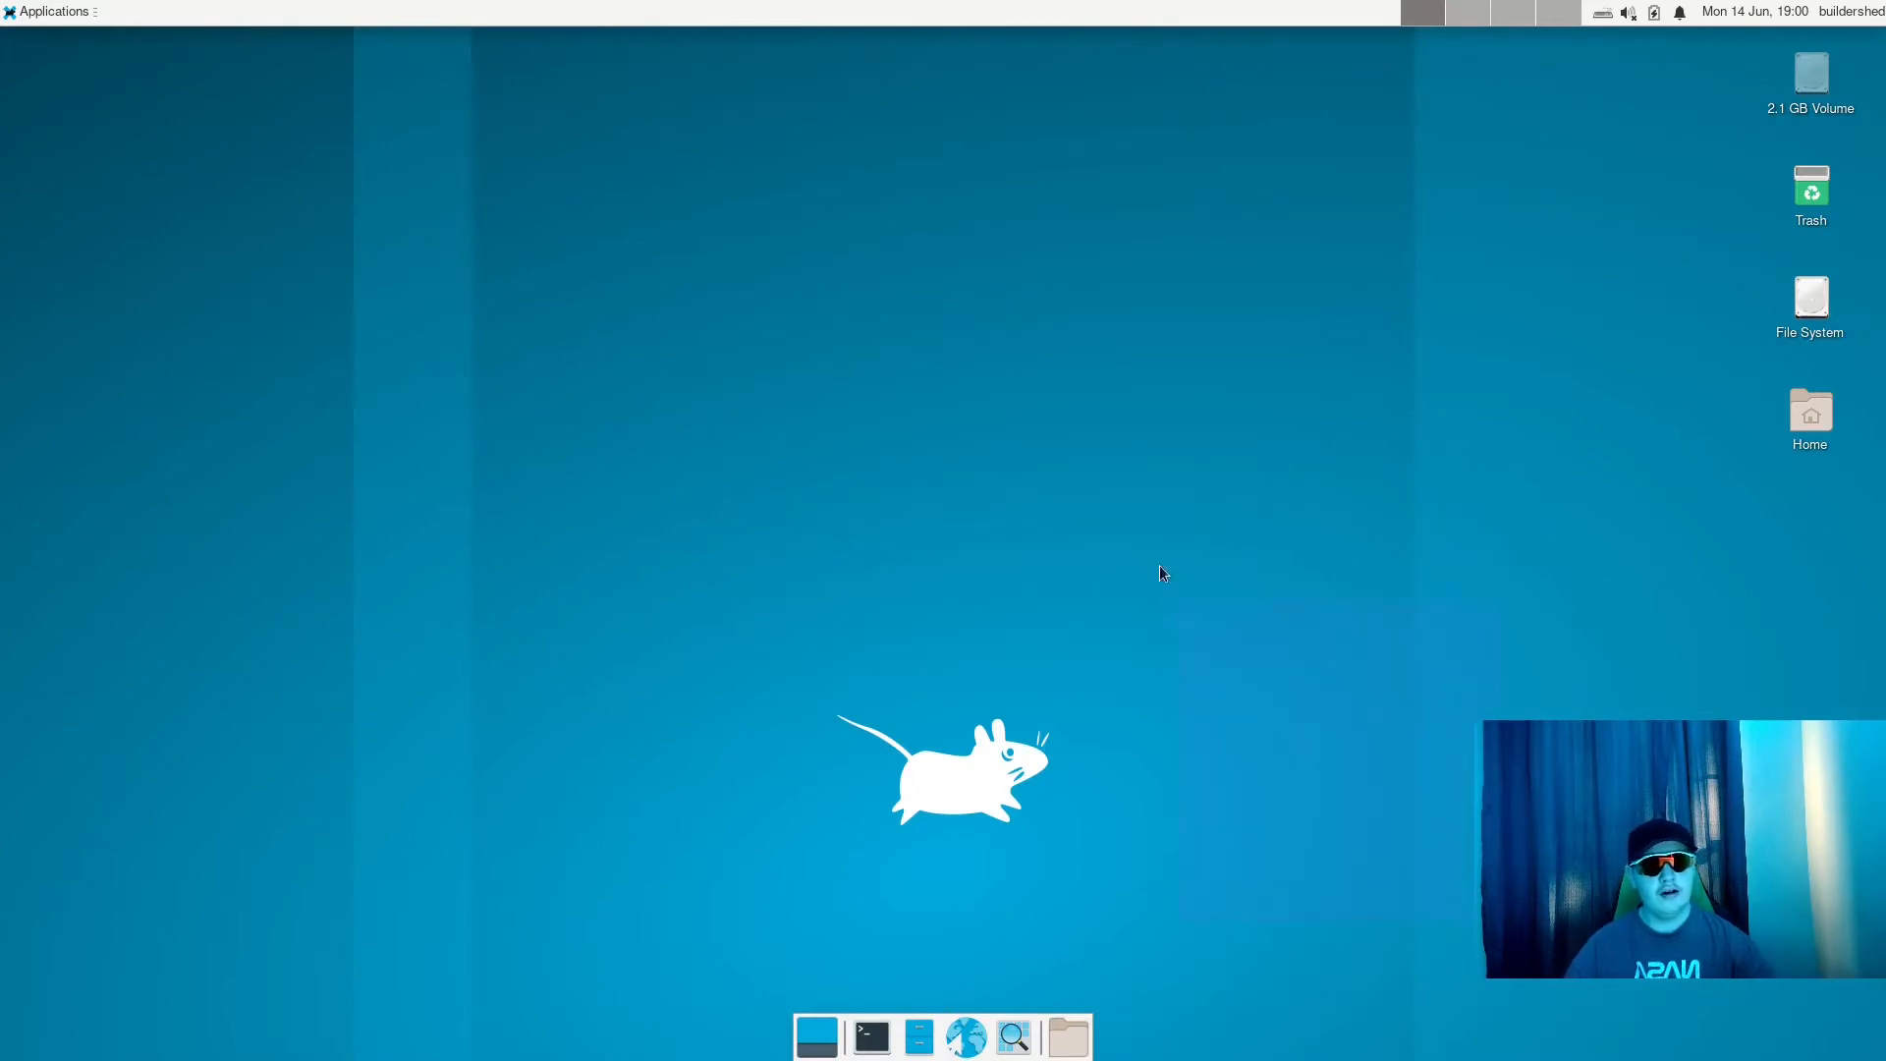
pyautogui.moveTo(1160, 565); pyautogui.dragTo(354, 202)
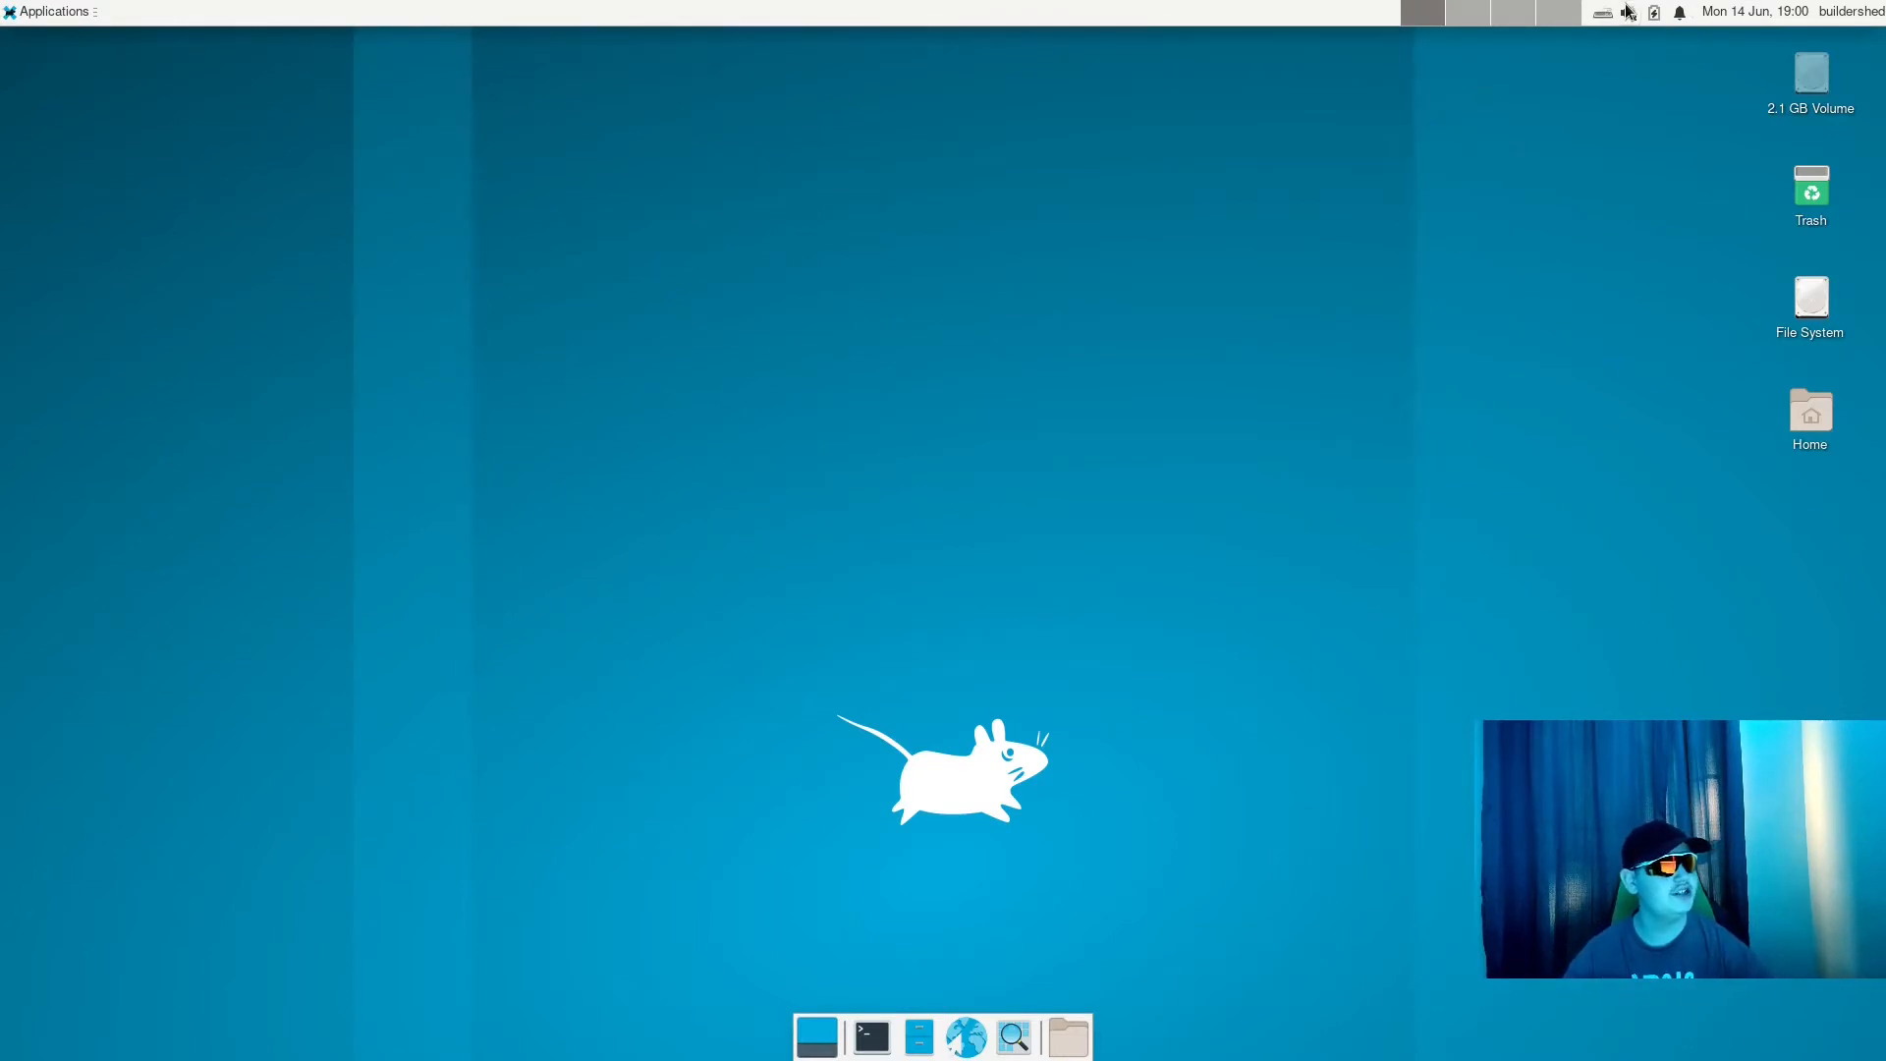
pyautogui.click(1655, 13)
pyautogui.click(1654, 13)
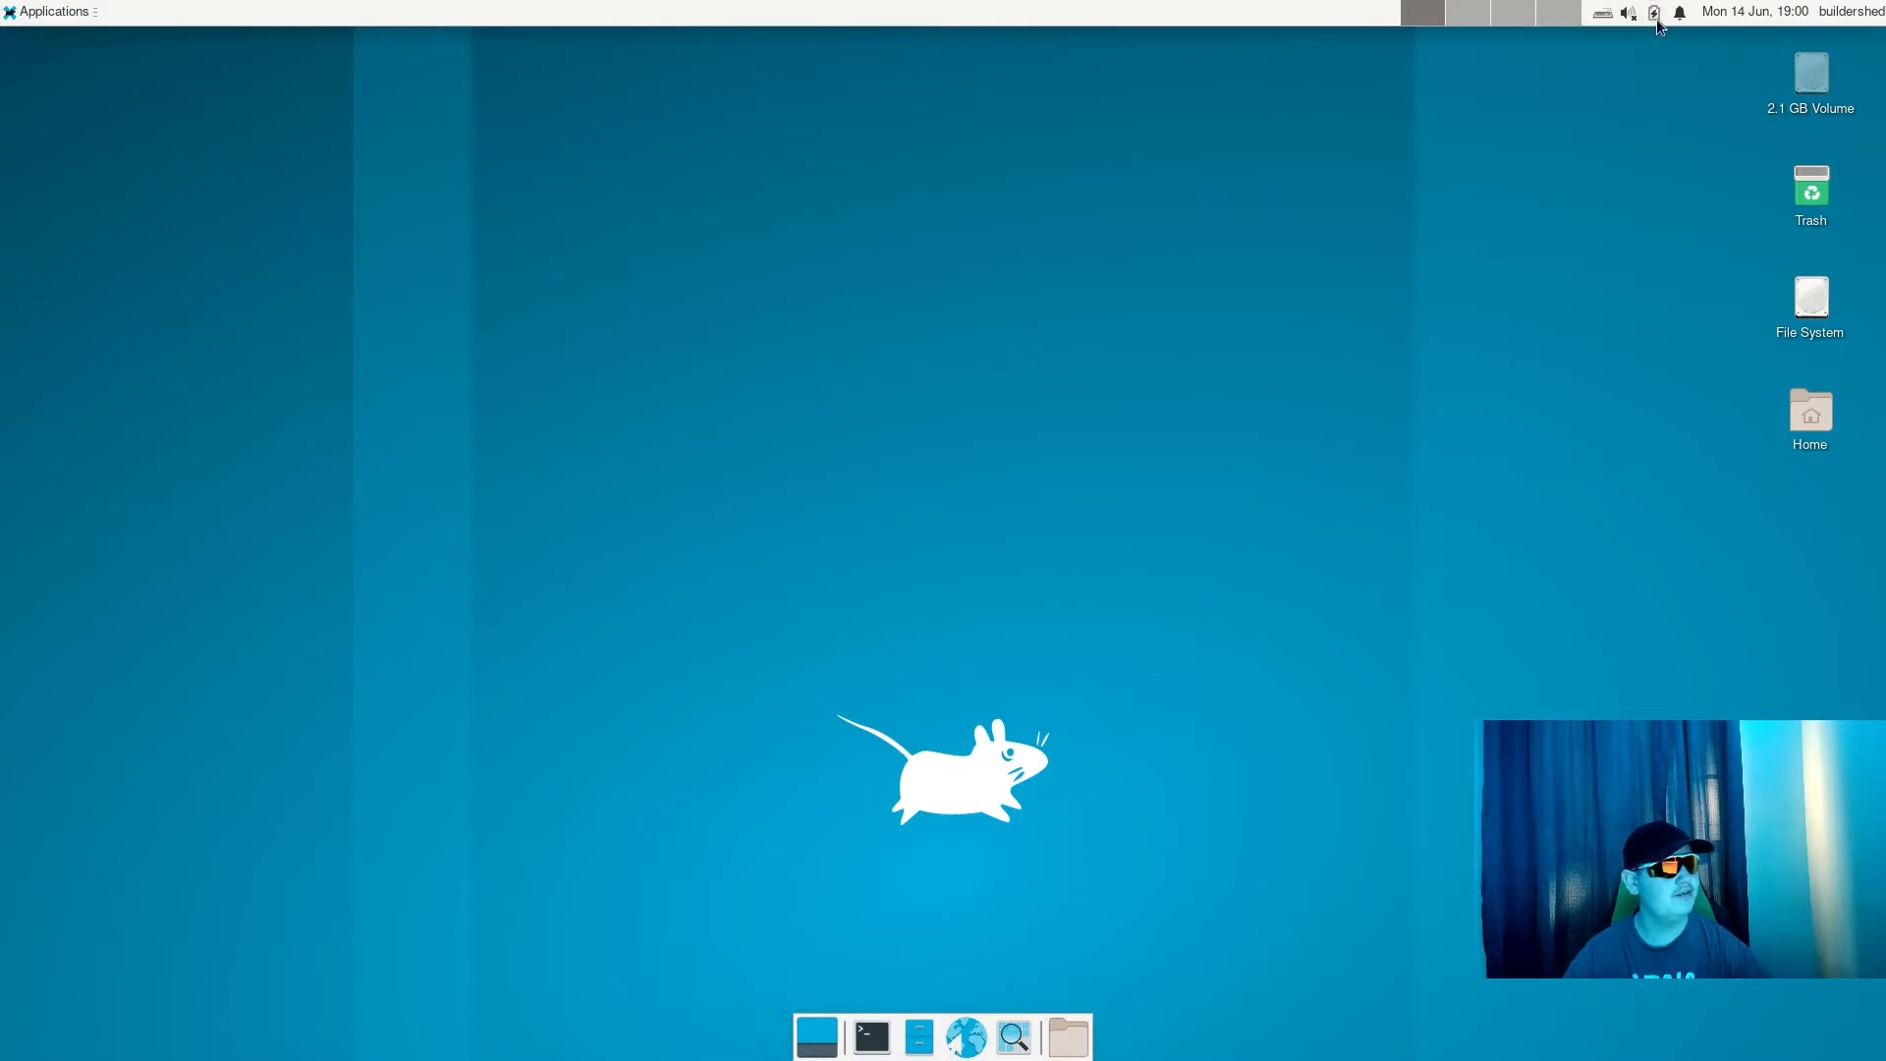
pyautogui.click(1654, 12)
pyautogui.click(1654, 12)
pyautogui.click(4, 9)
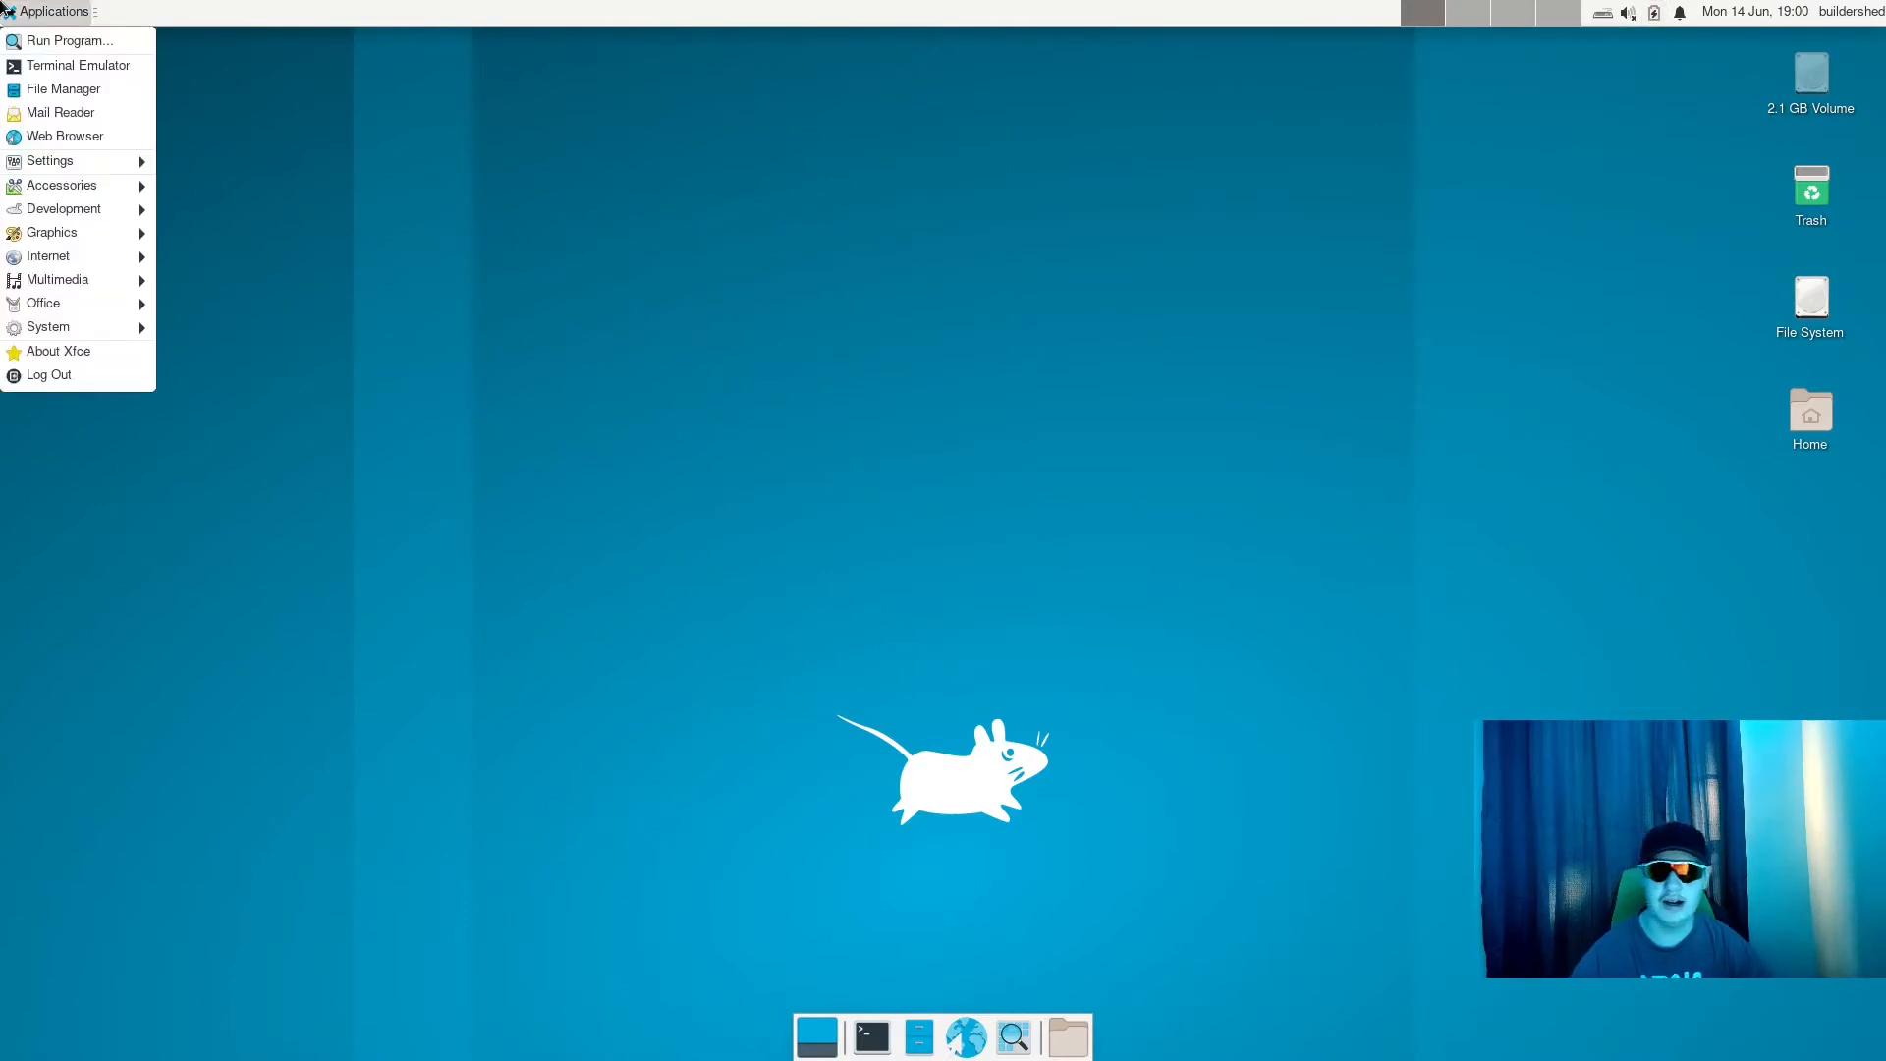
pyautogui.click(4, 9)
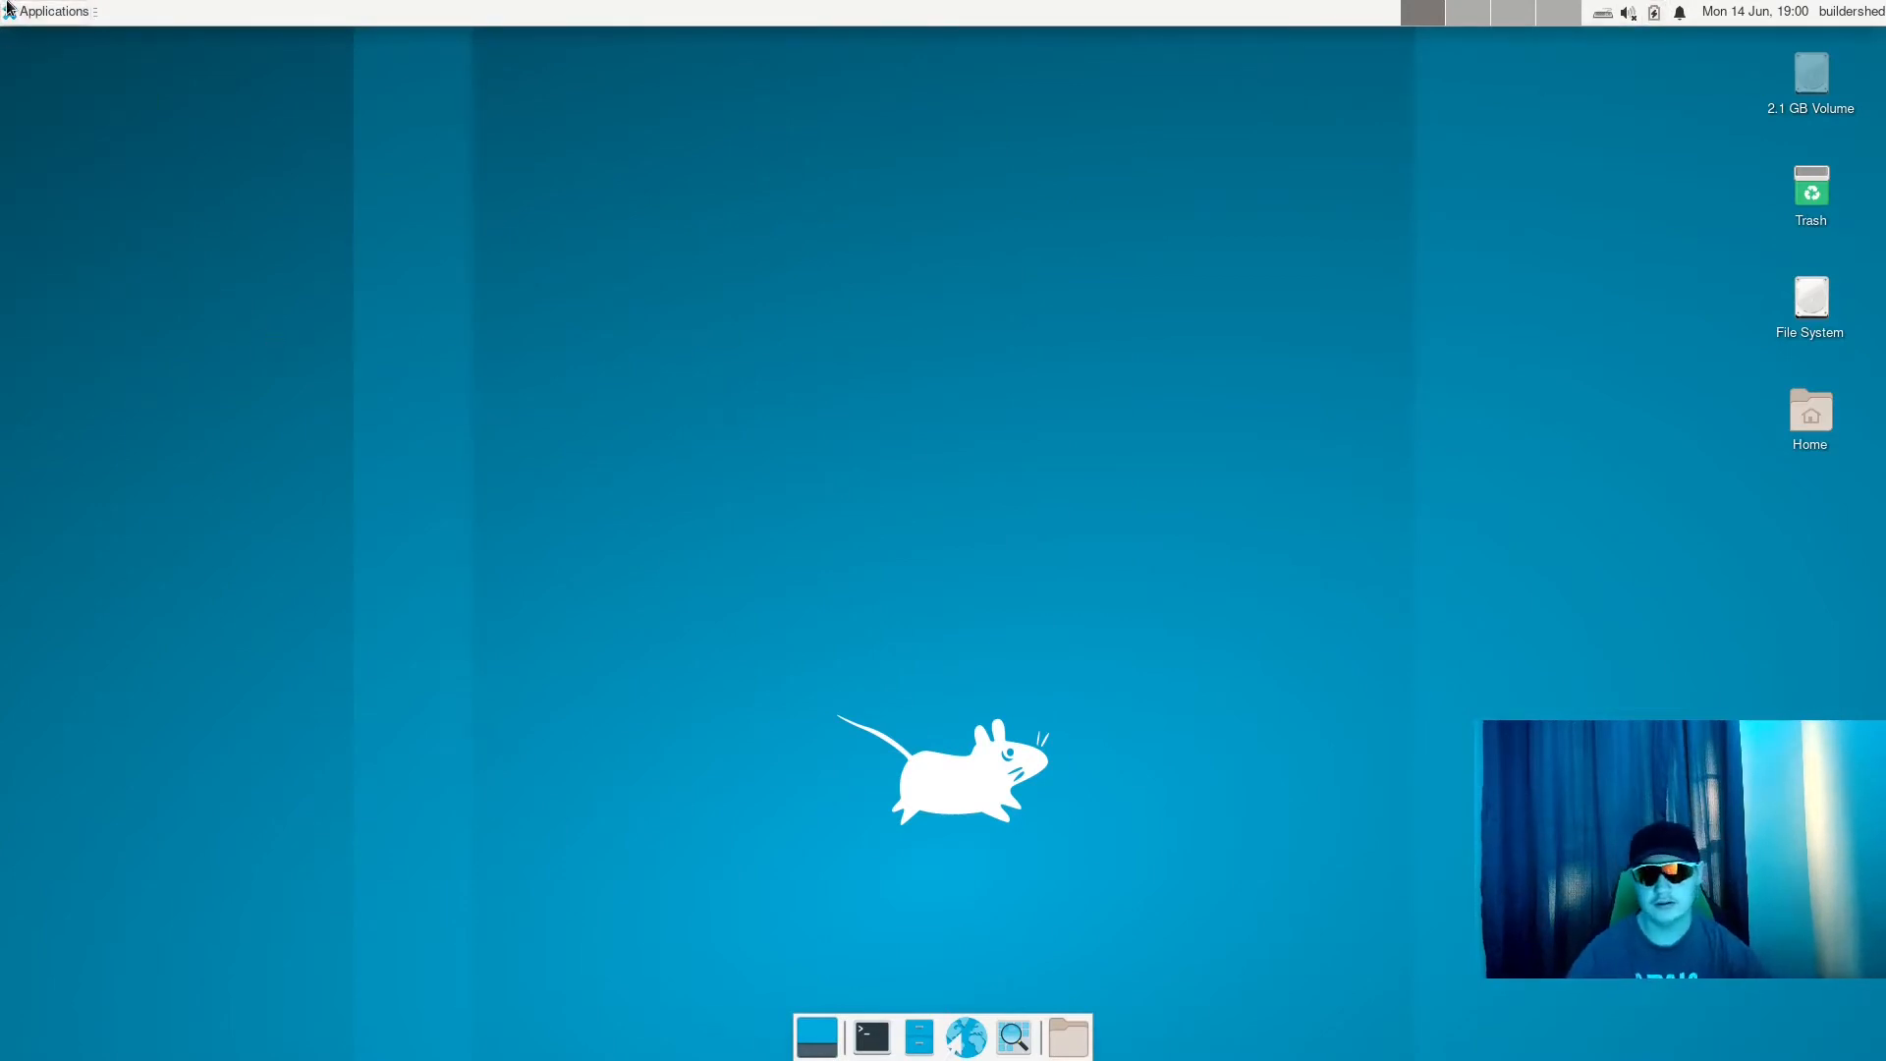
pyautogui.click(7, 9)
pyautogui.click(8, 9)
pyautogui.click(6, 9)
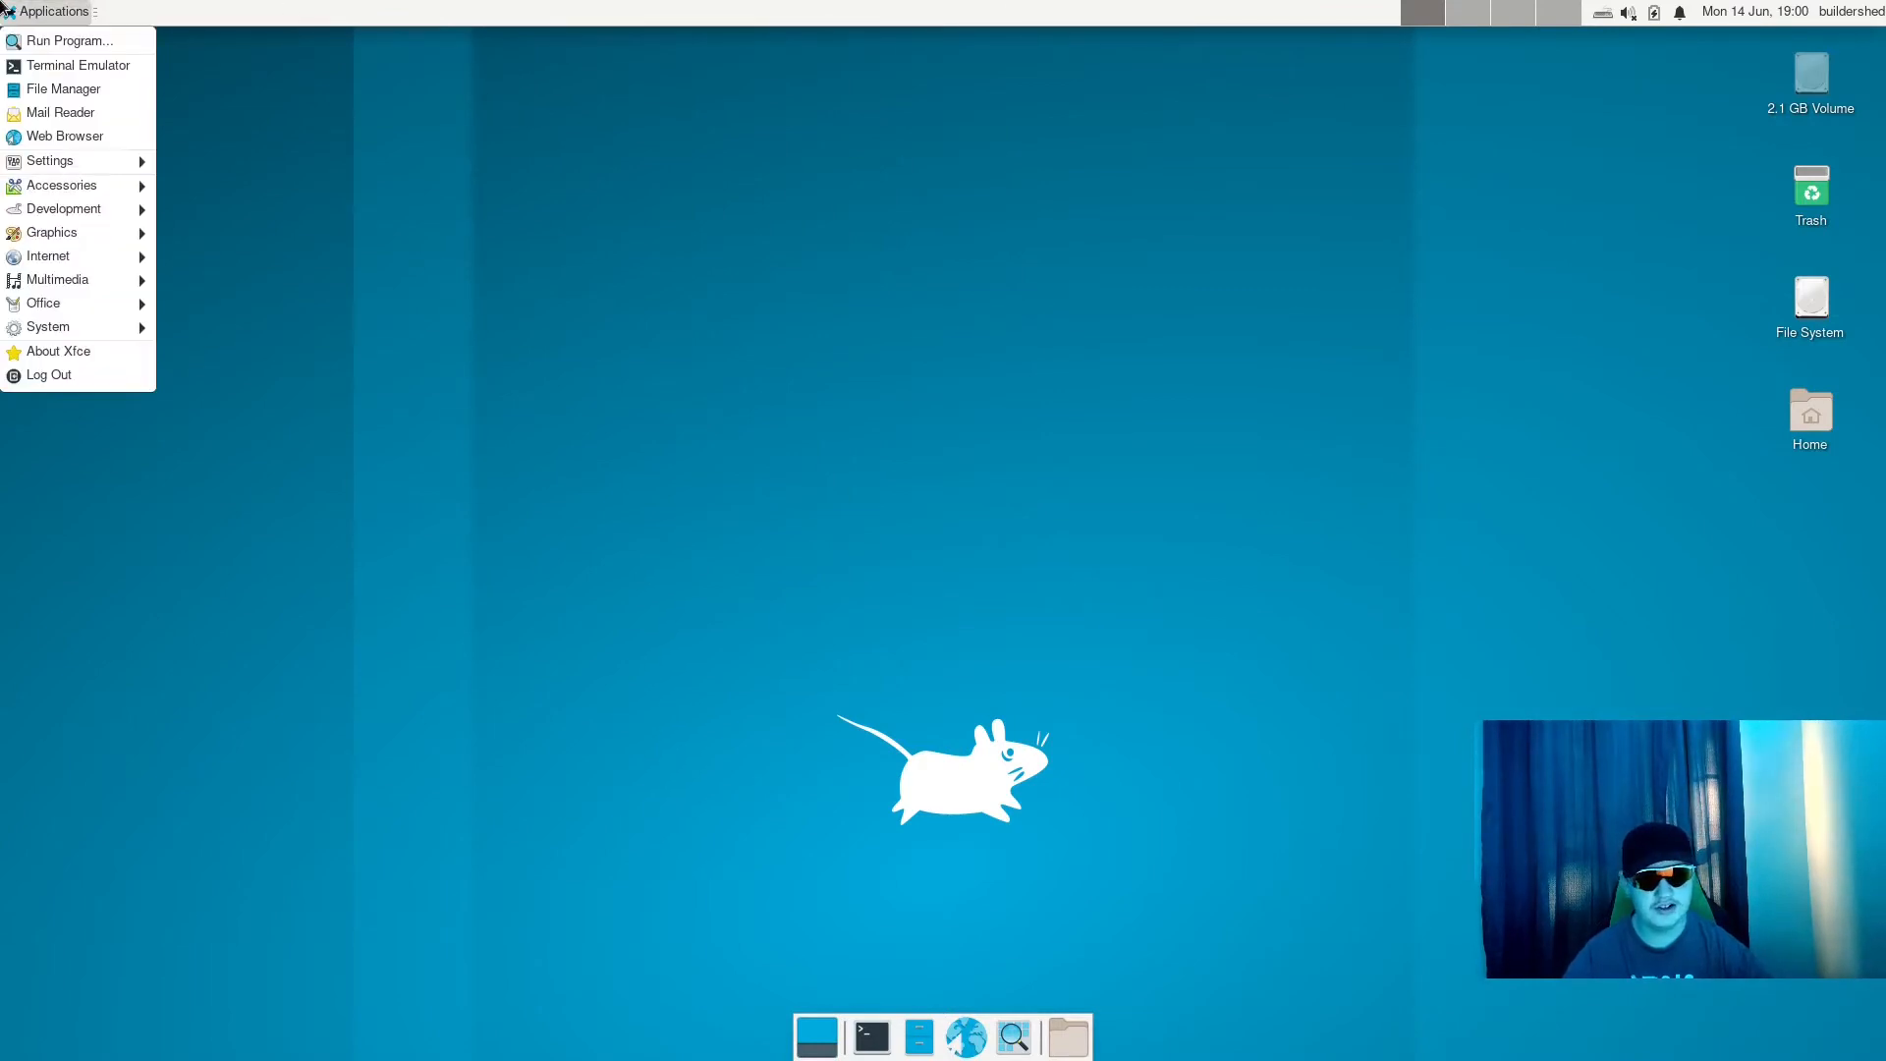
pyautogui.click(6, 8)
# - Open another terminal window, move it toward the desktop's centre, and close it again
pyautogui.click(872, 1038)
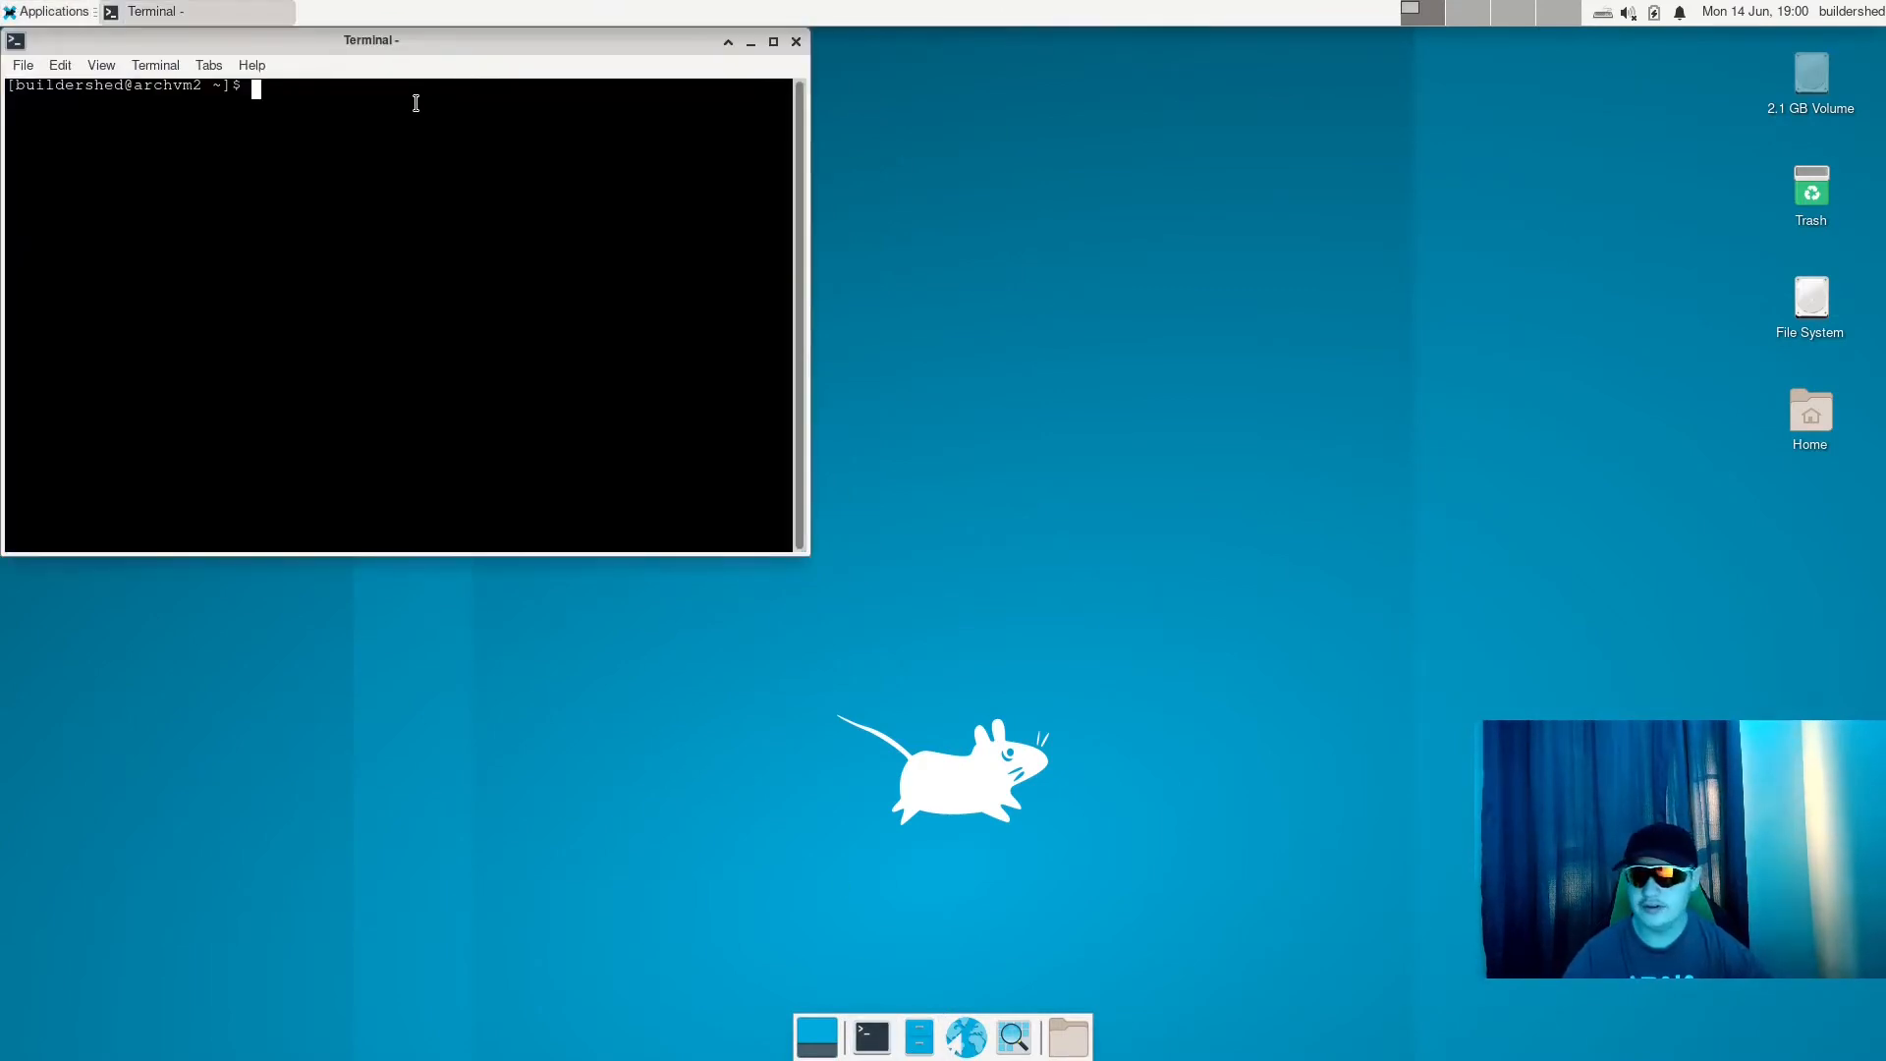
pyautogui.moveTo(417, 40); pyautogui.dragTo(953, 368)
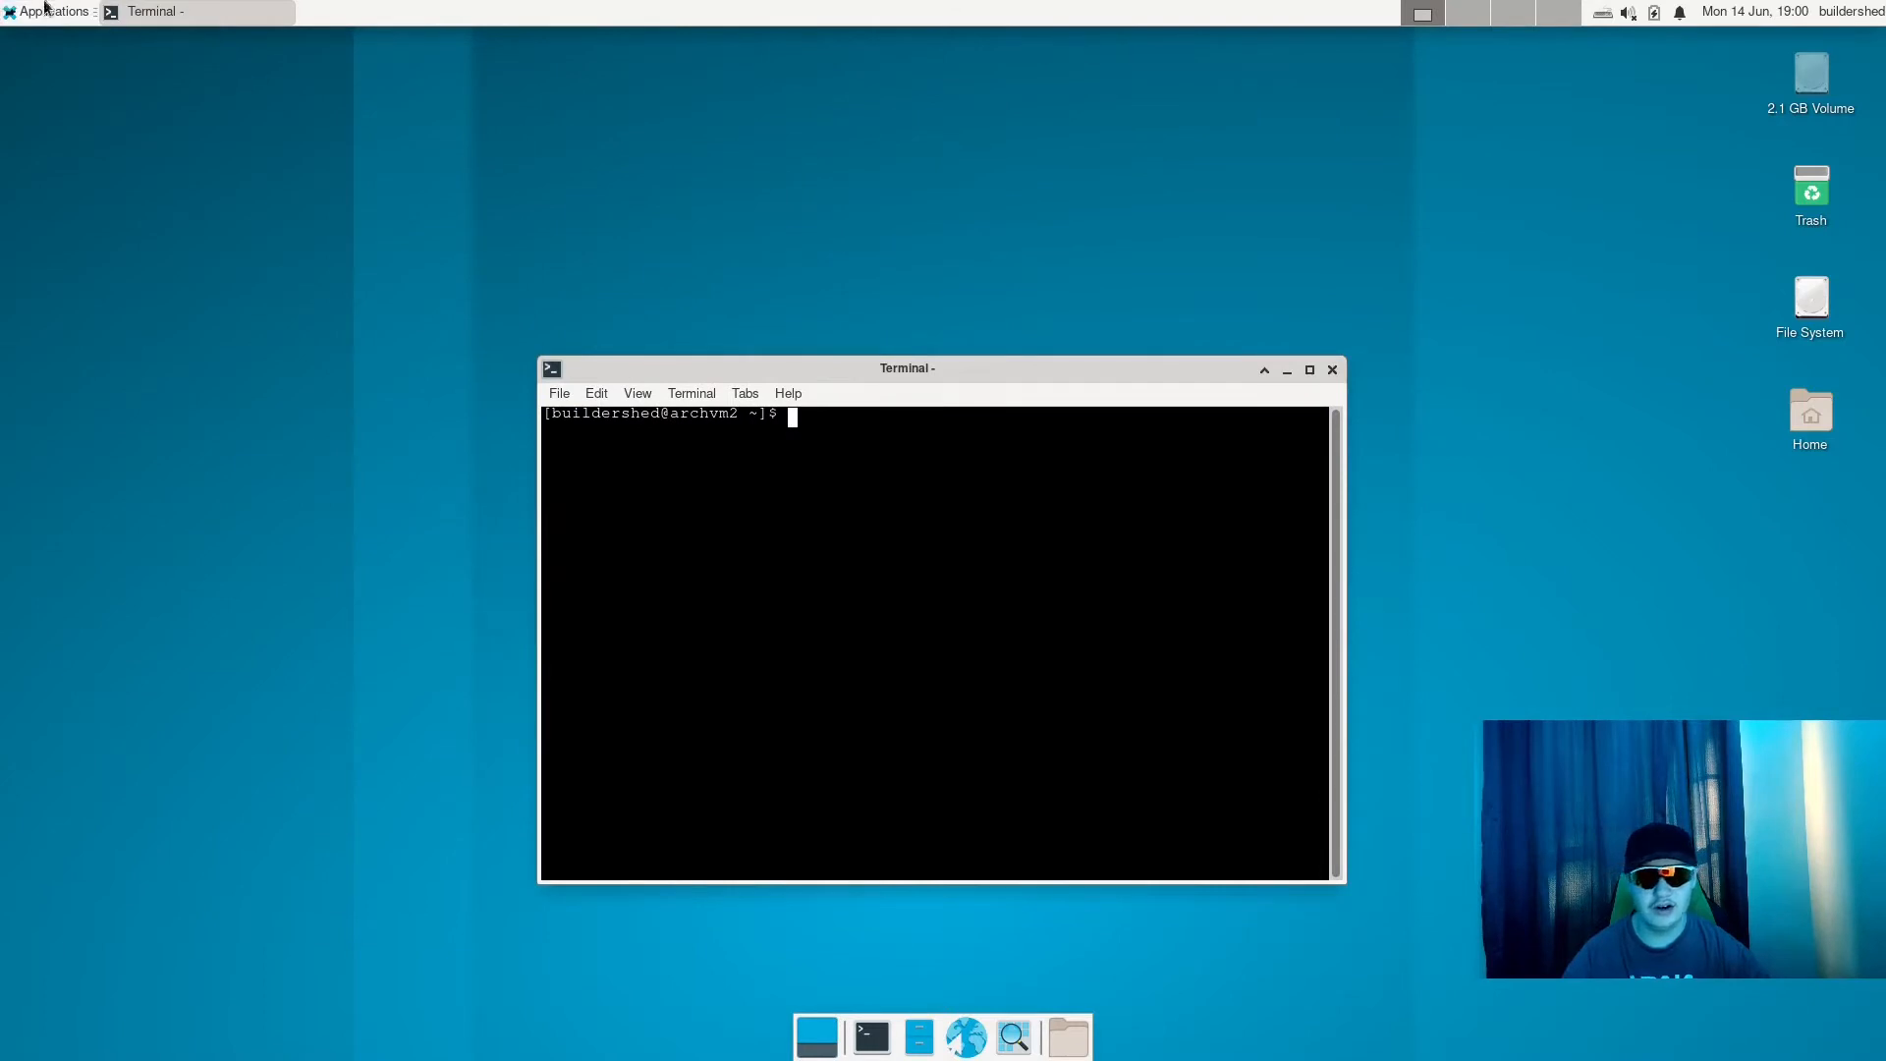
pyautogui.click(1332, 370)
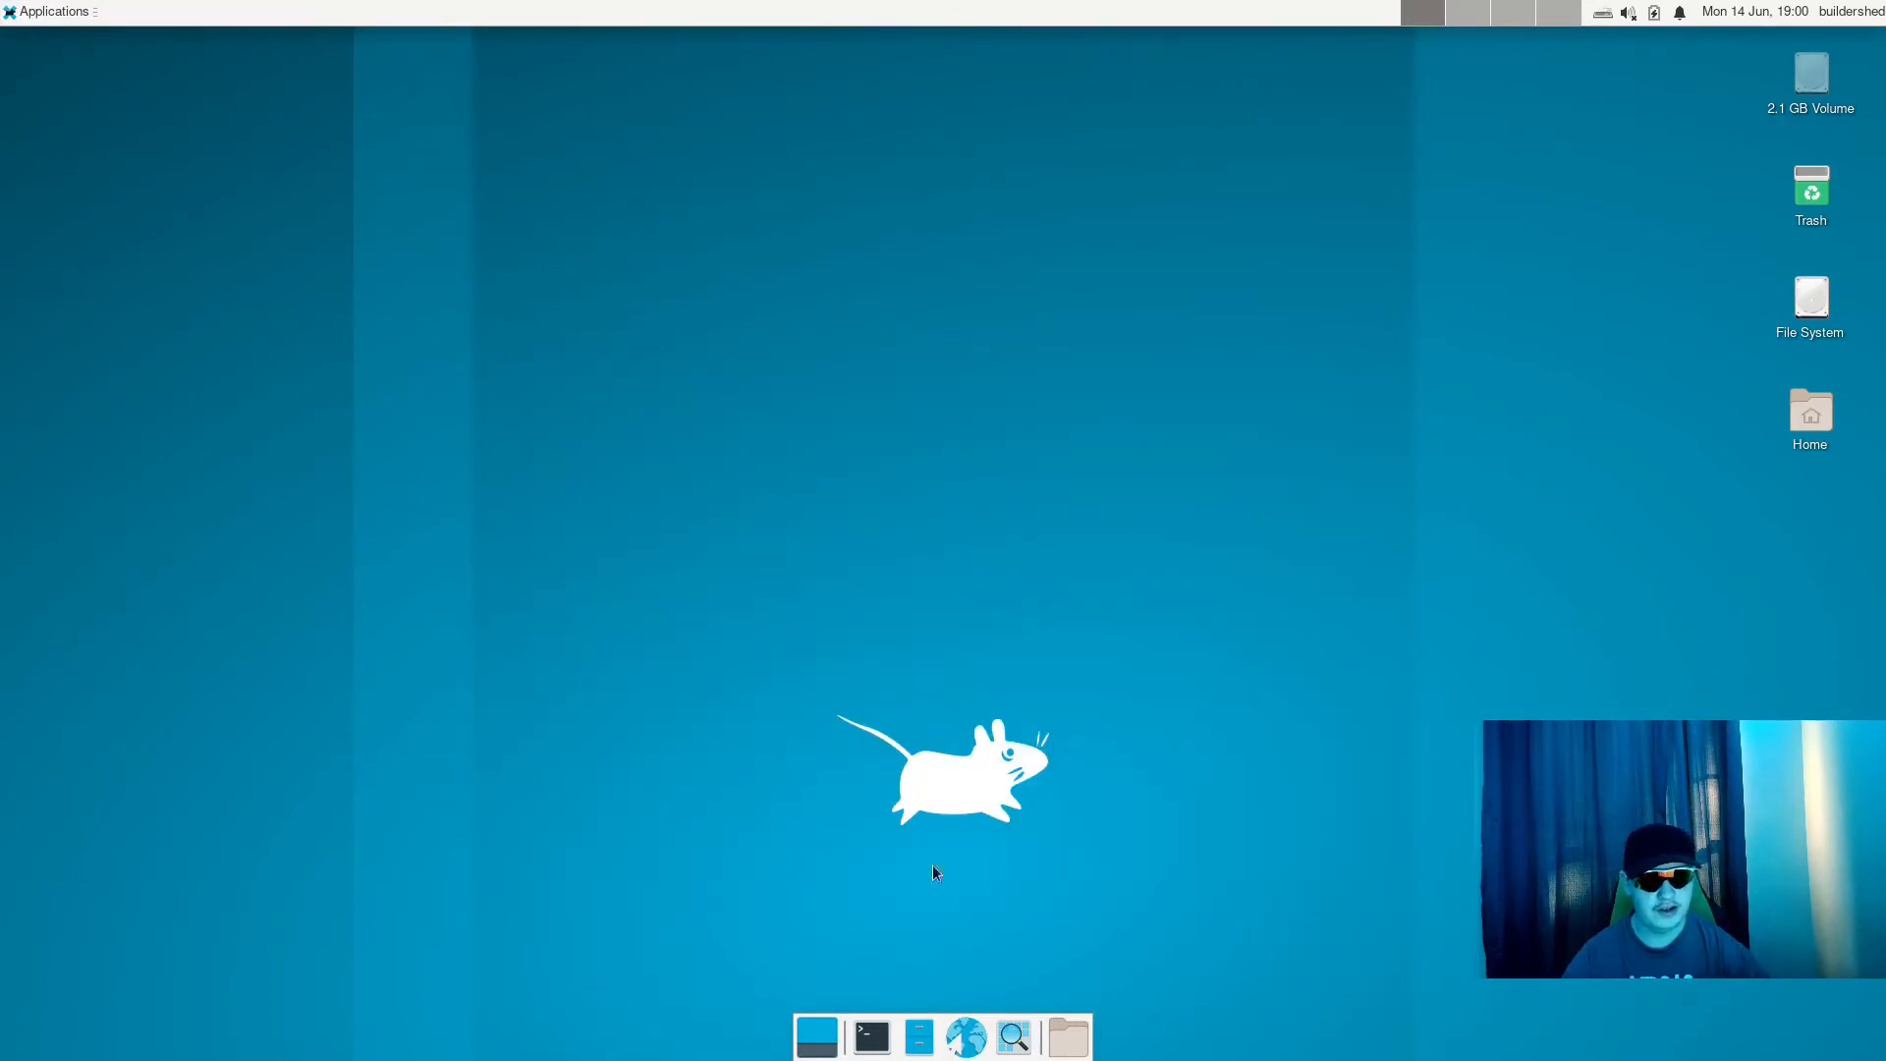
# - View the display preferences of Panel 1, the desktop's upper panel, and close them
pyautogui.click(4, 10)
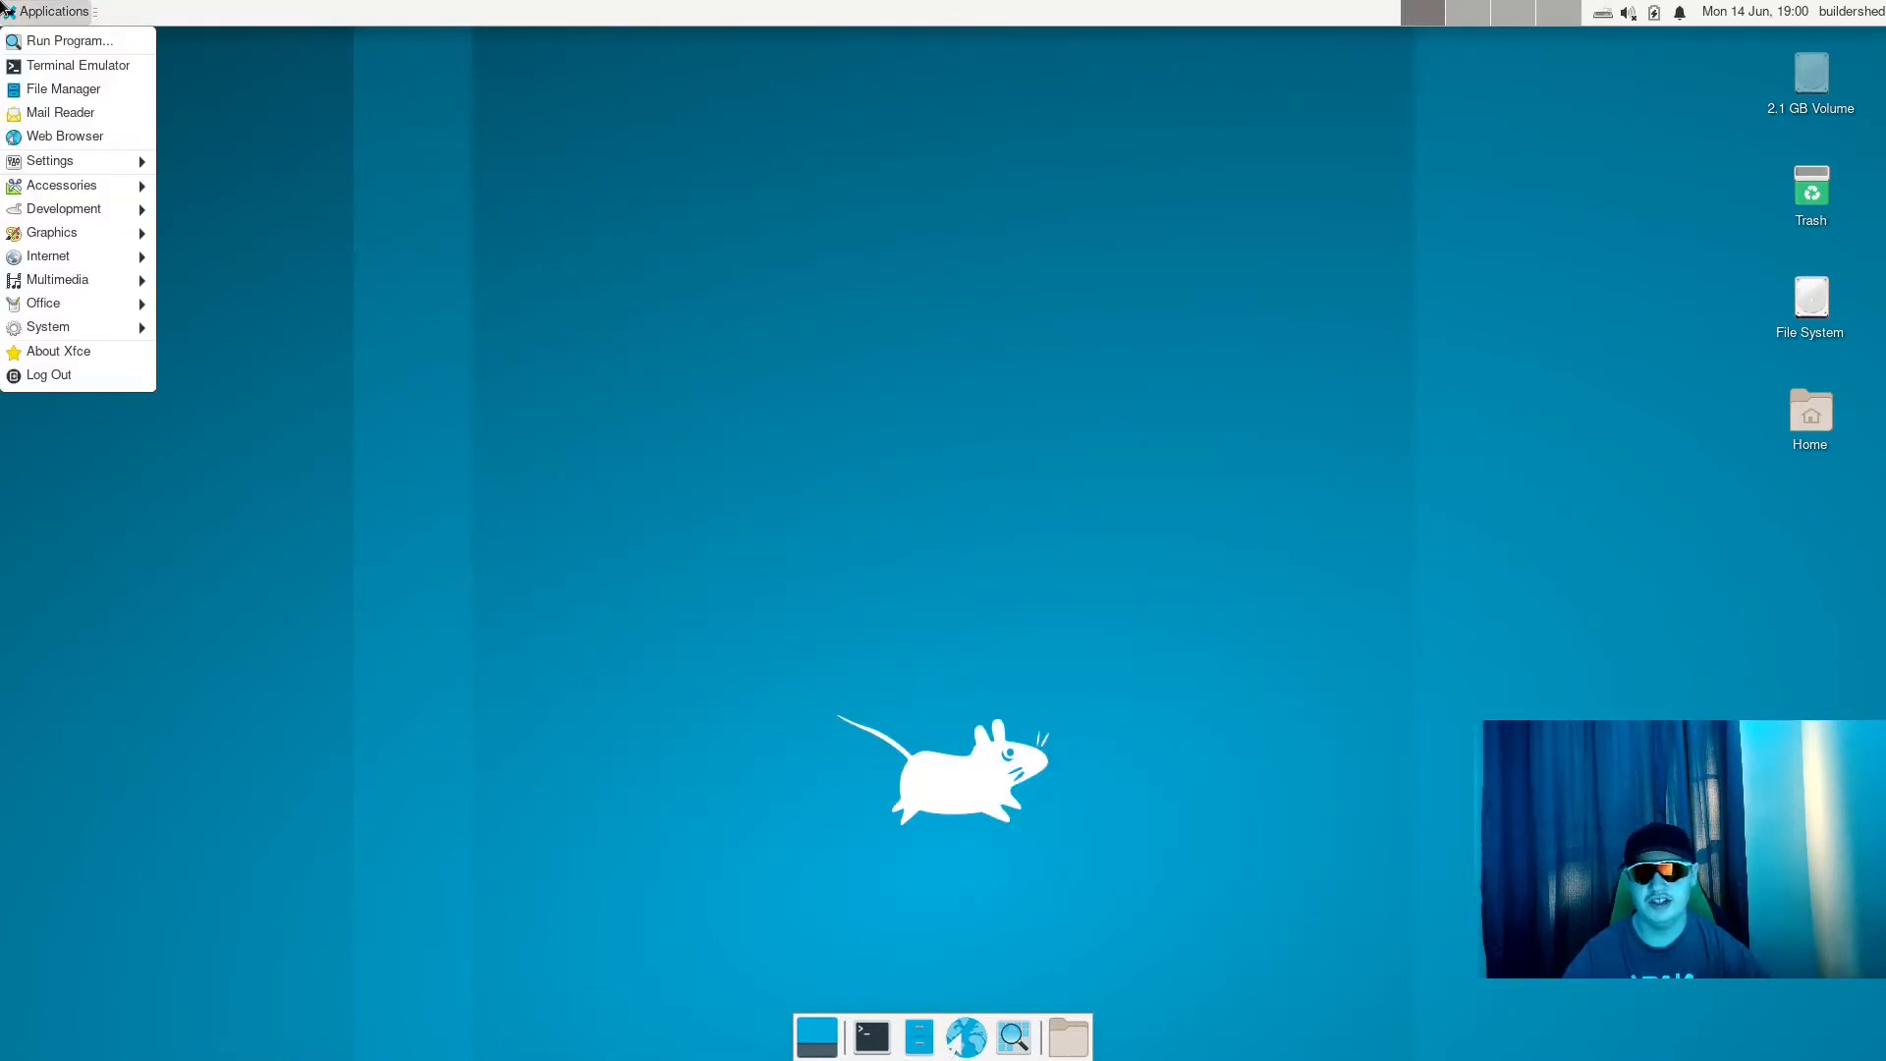
pyautogui.rightClick(560, 8)
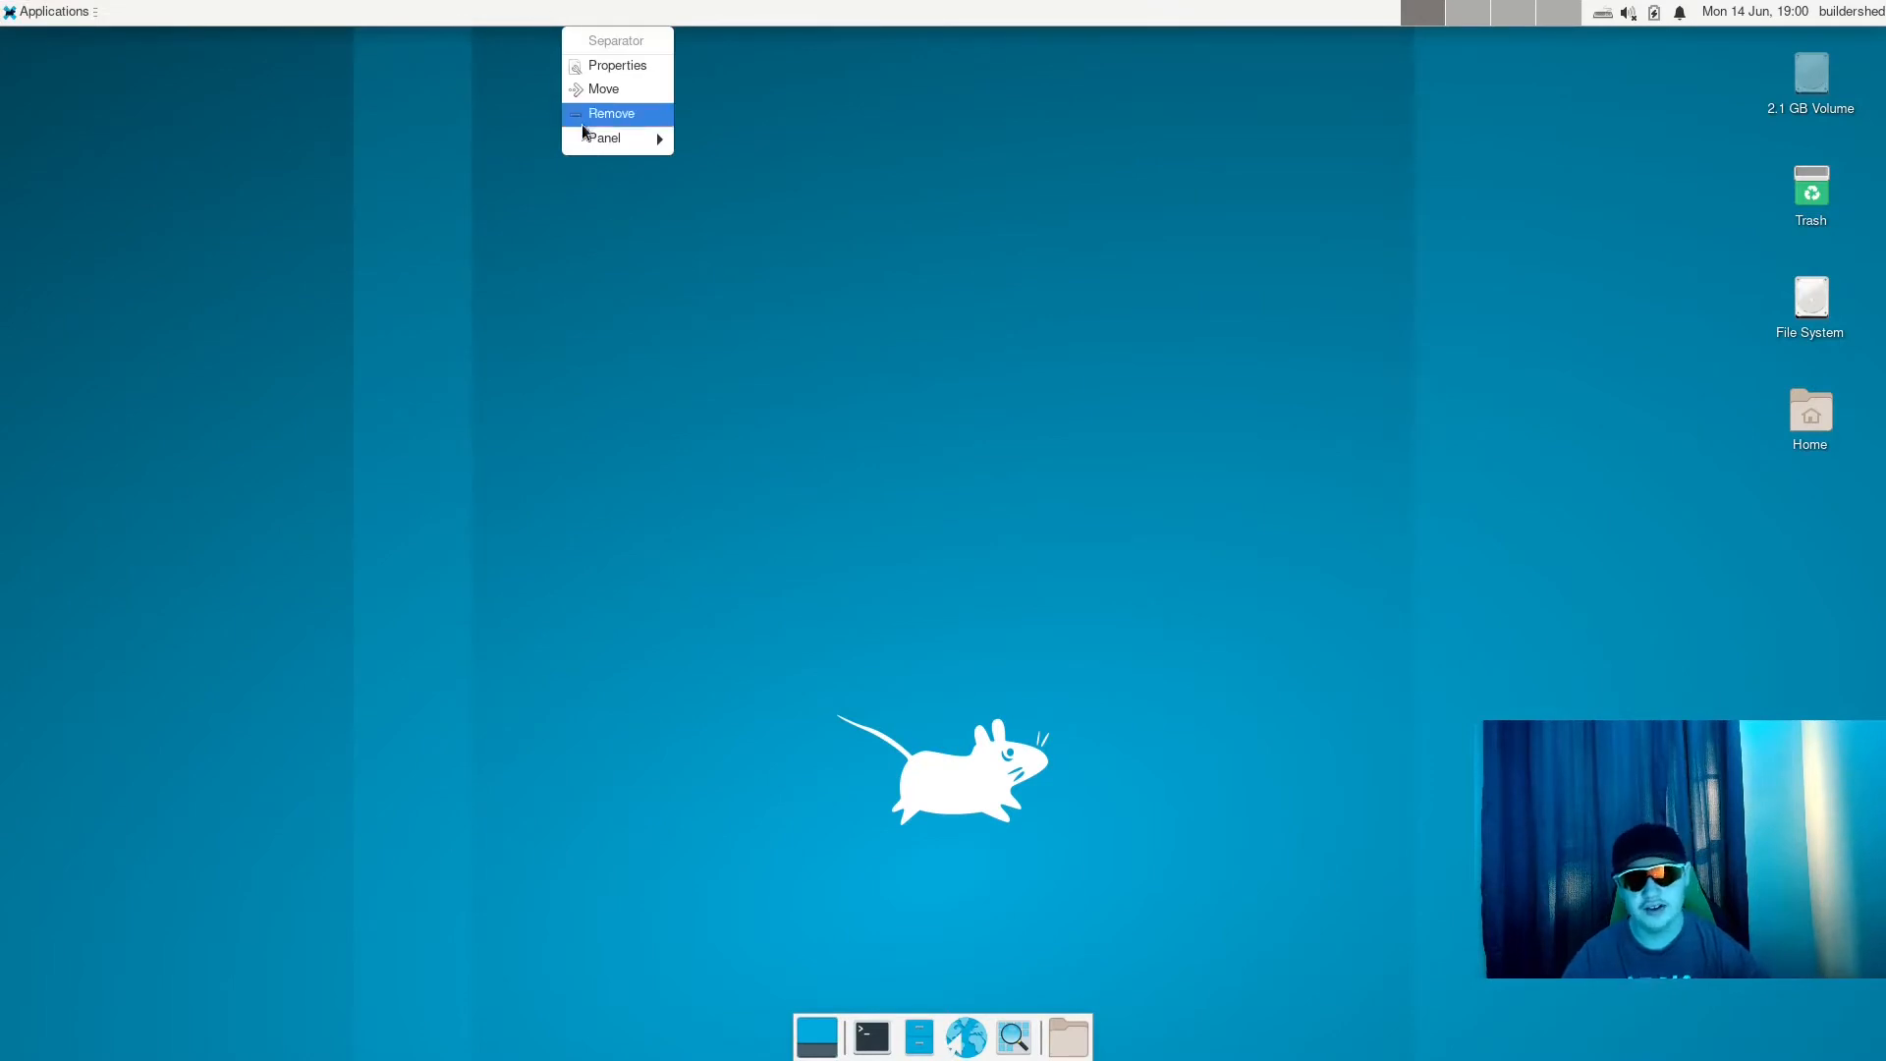
pyautogui.moveTo(601, 138)
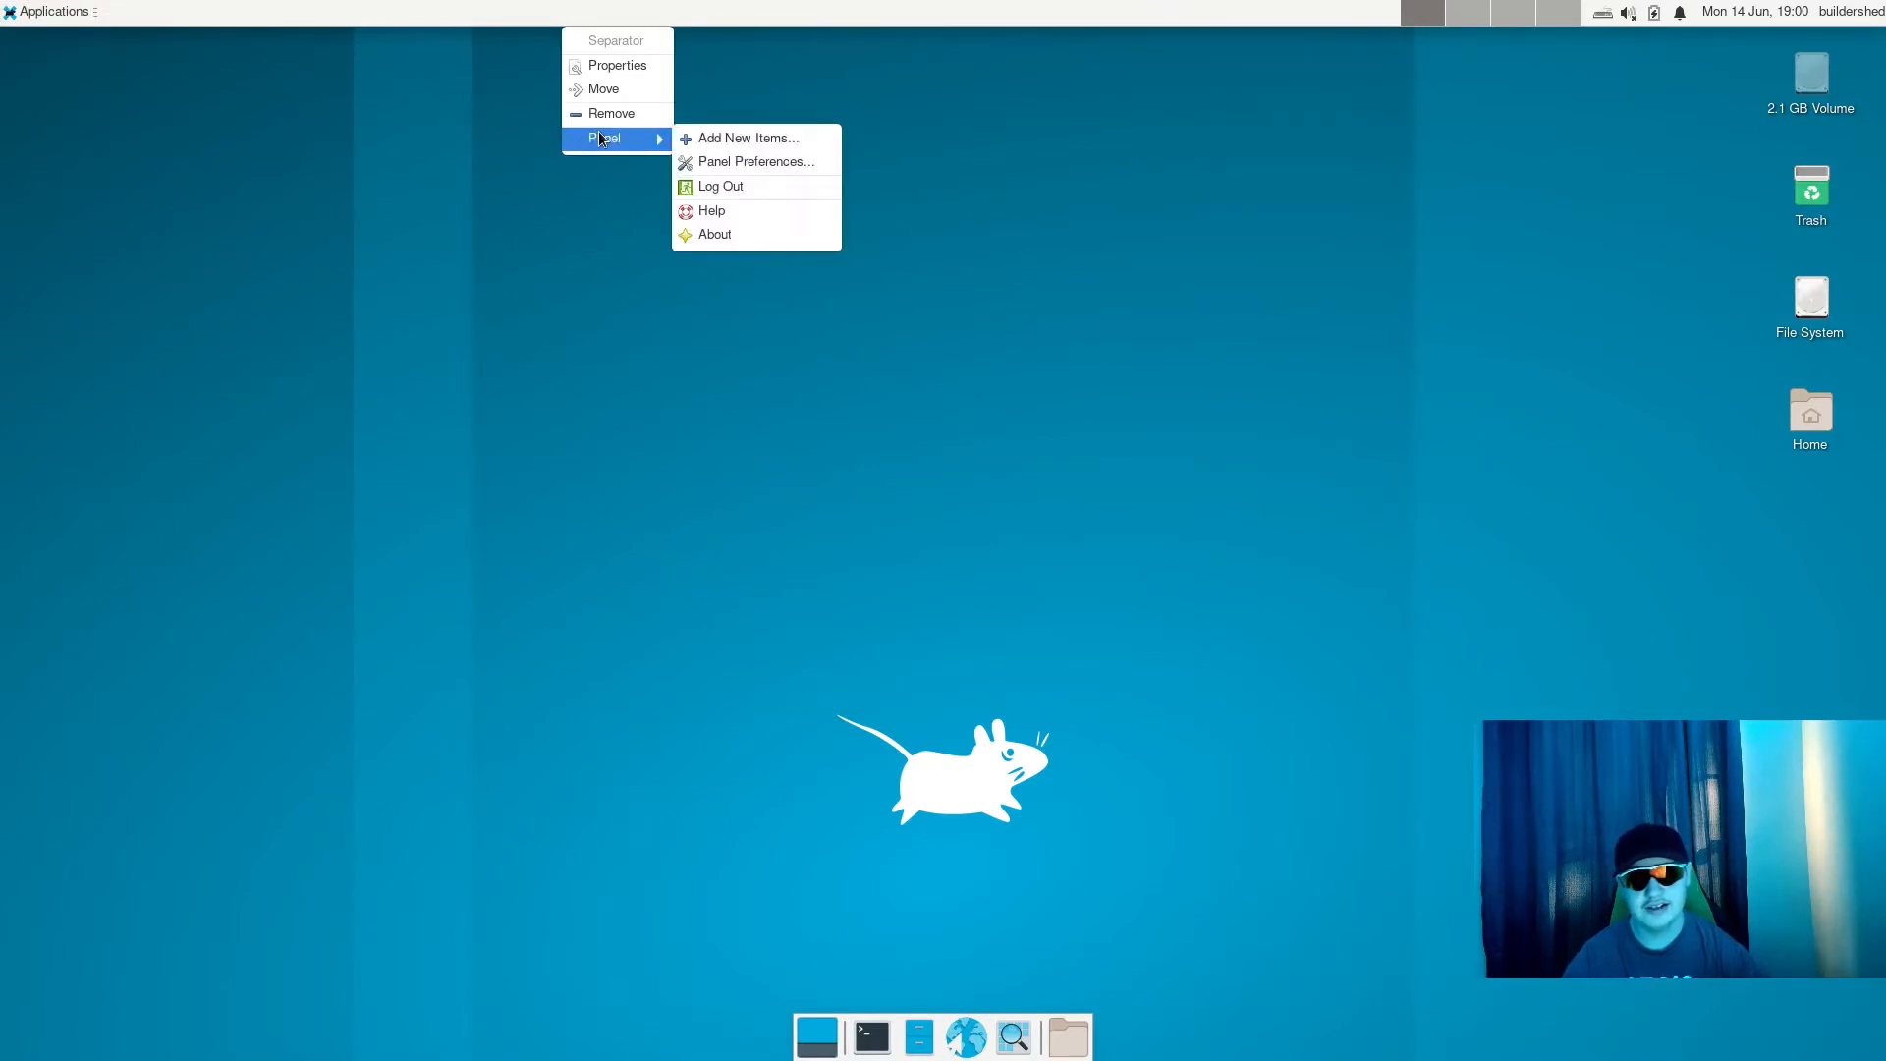
pyautogui.click(727, 162)
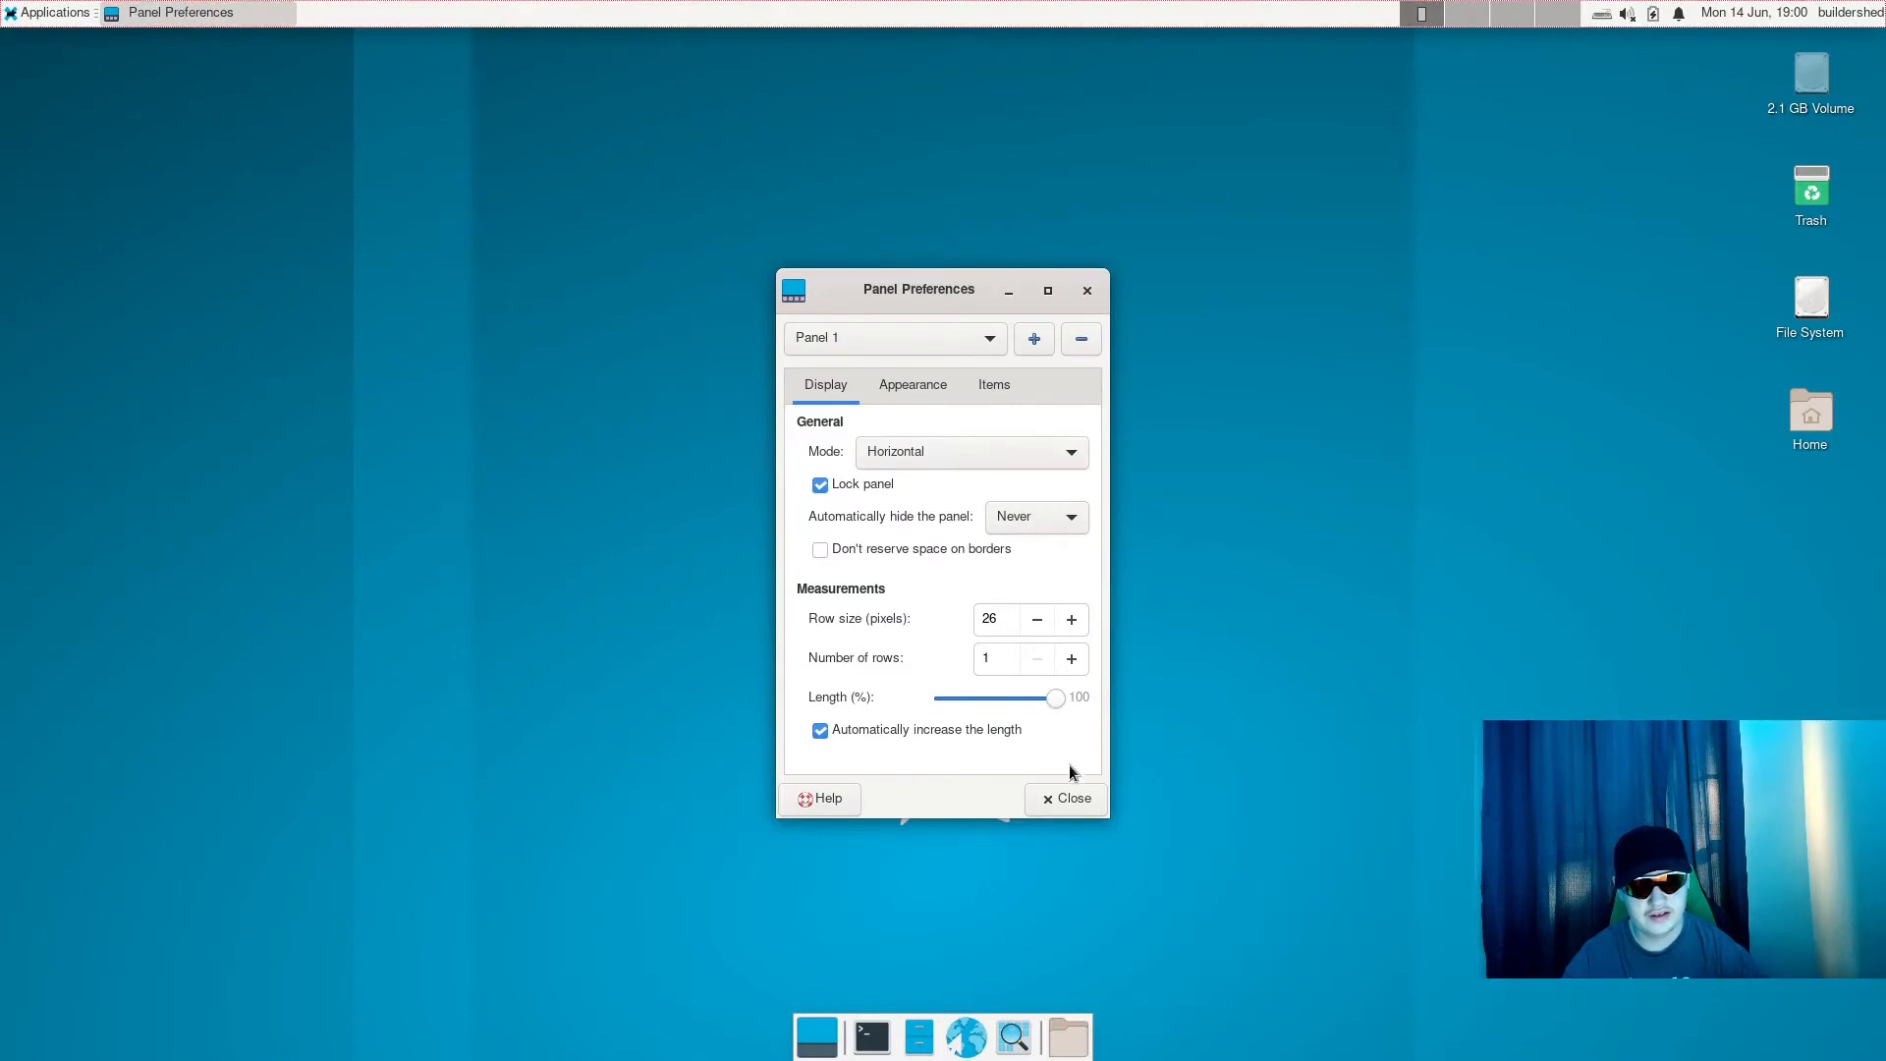
pyautogui.click(1069, 796)
# - Try to move the separator in the upper panel down to the lower edge of the desktop
pyautogui.rightClick(727, 12)
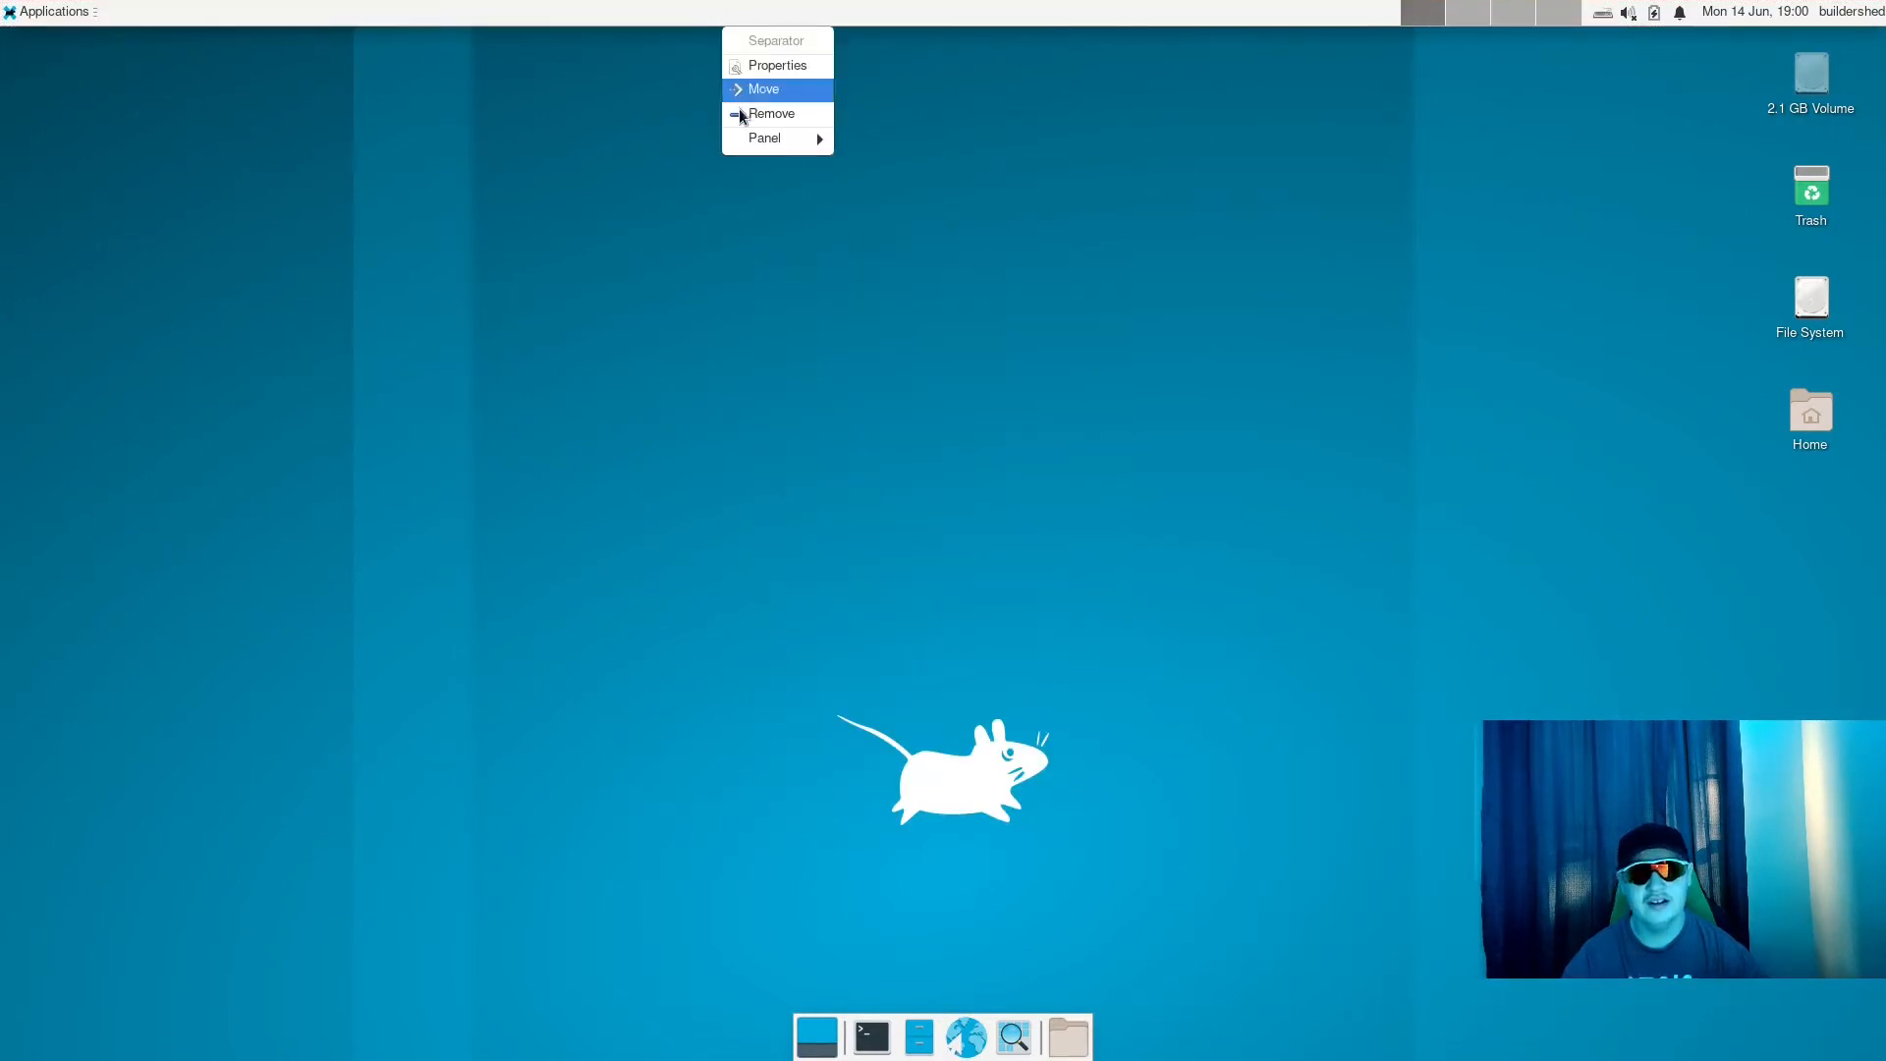
pyautogui.click(781, 90)
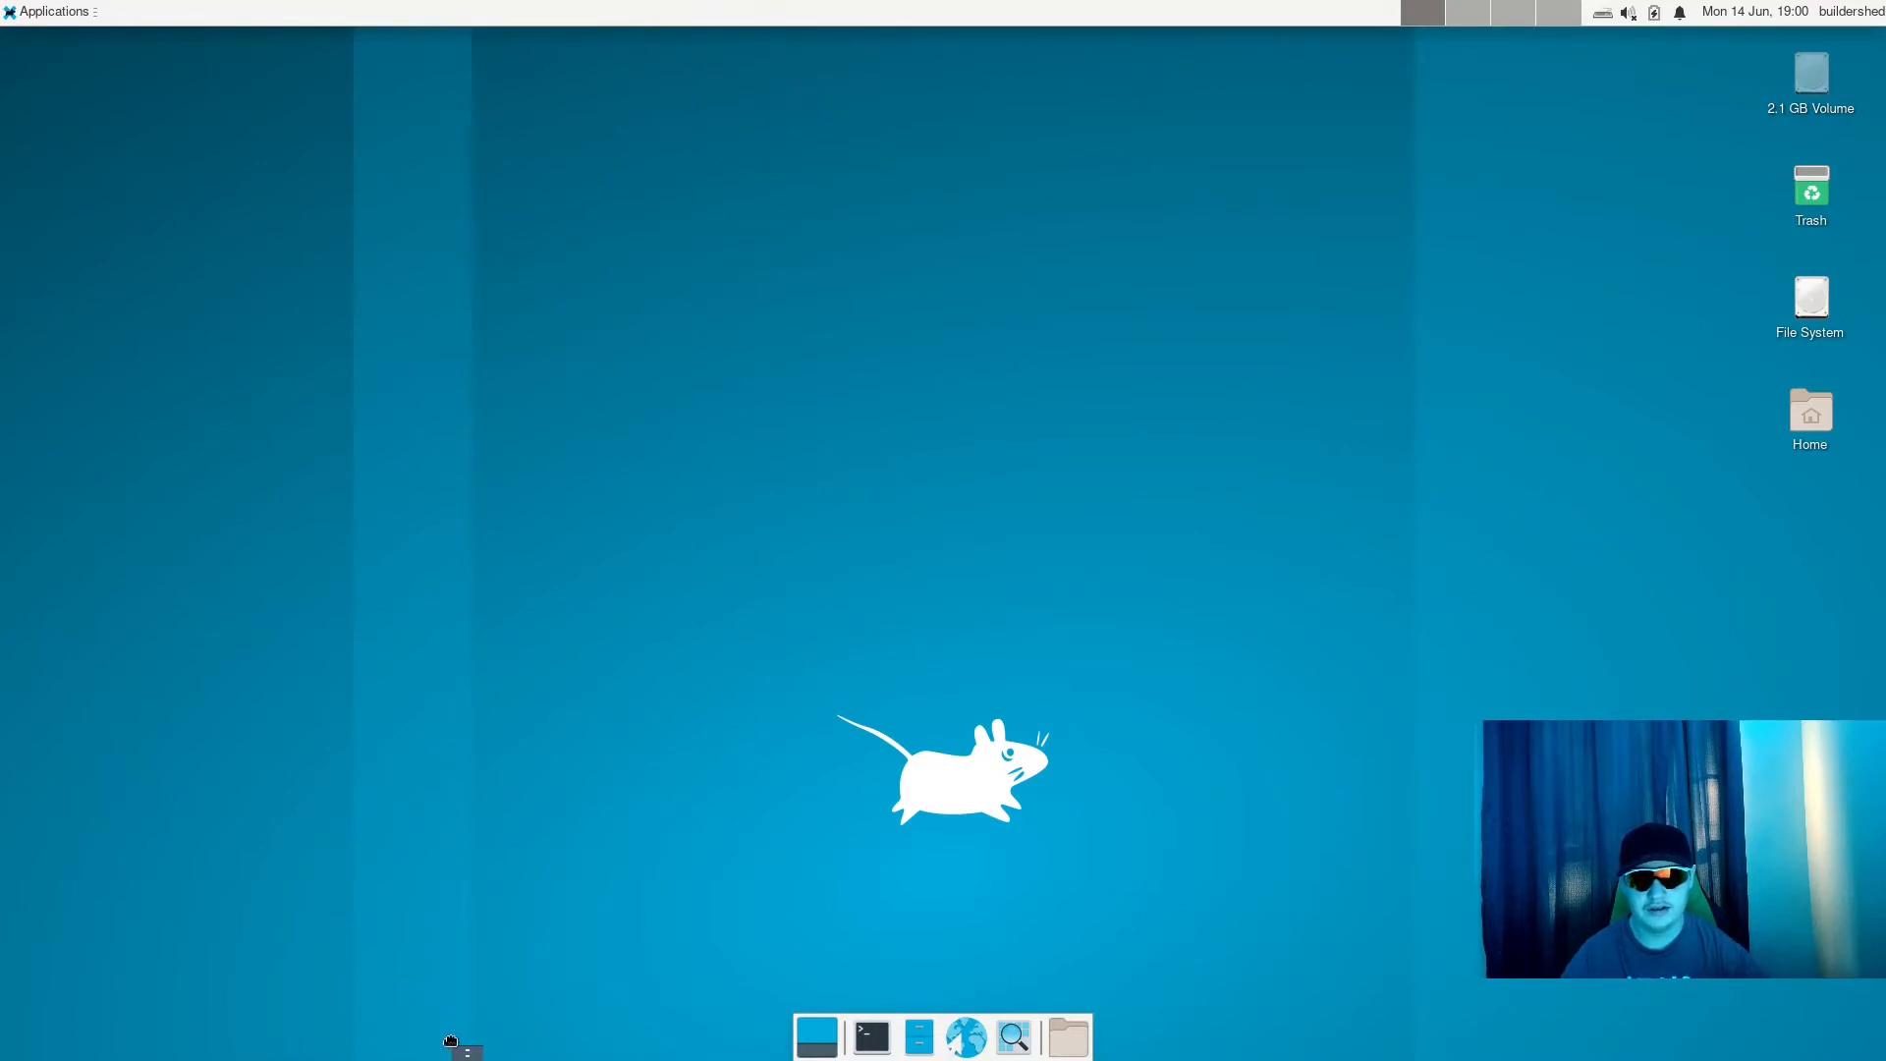
pyautogui.click(451, 1042)
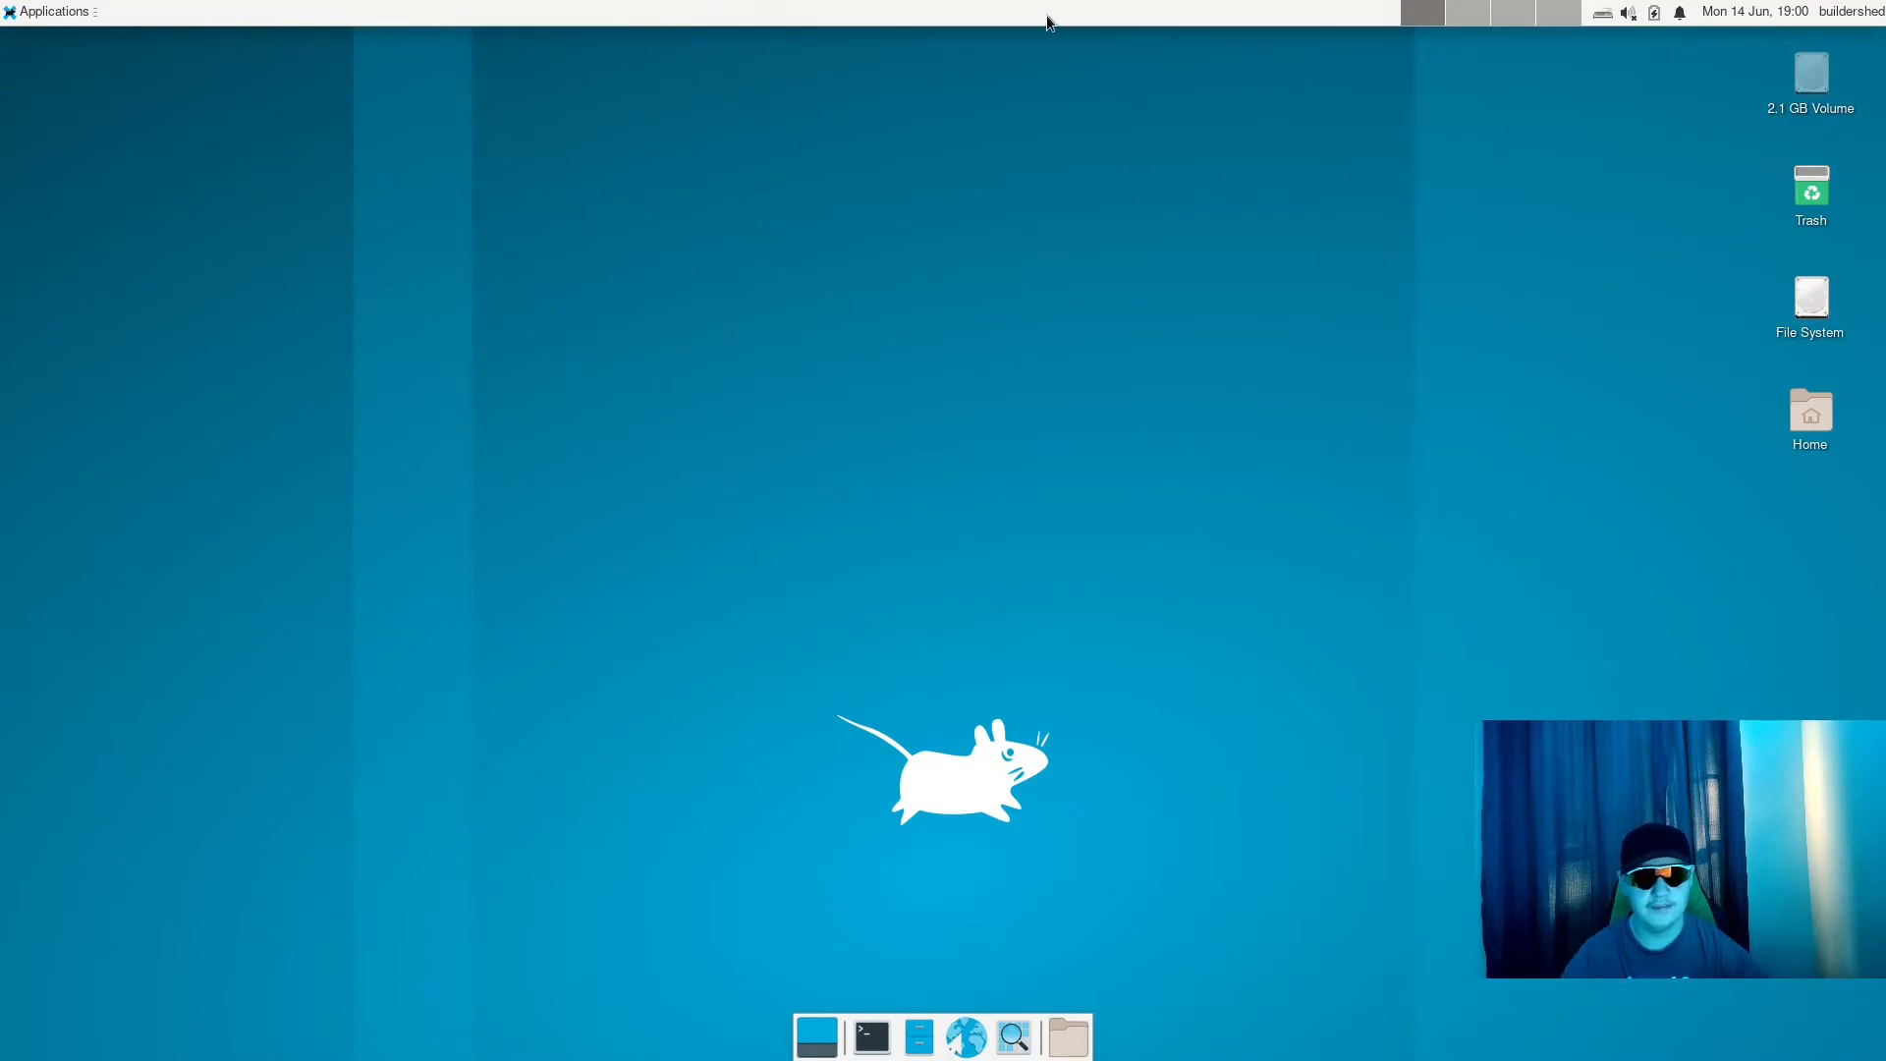
pyautogui.rightClick(1044, 1033)
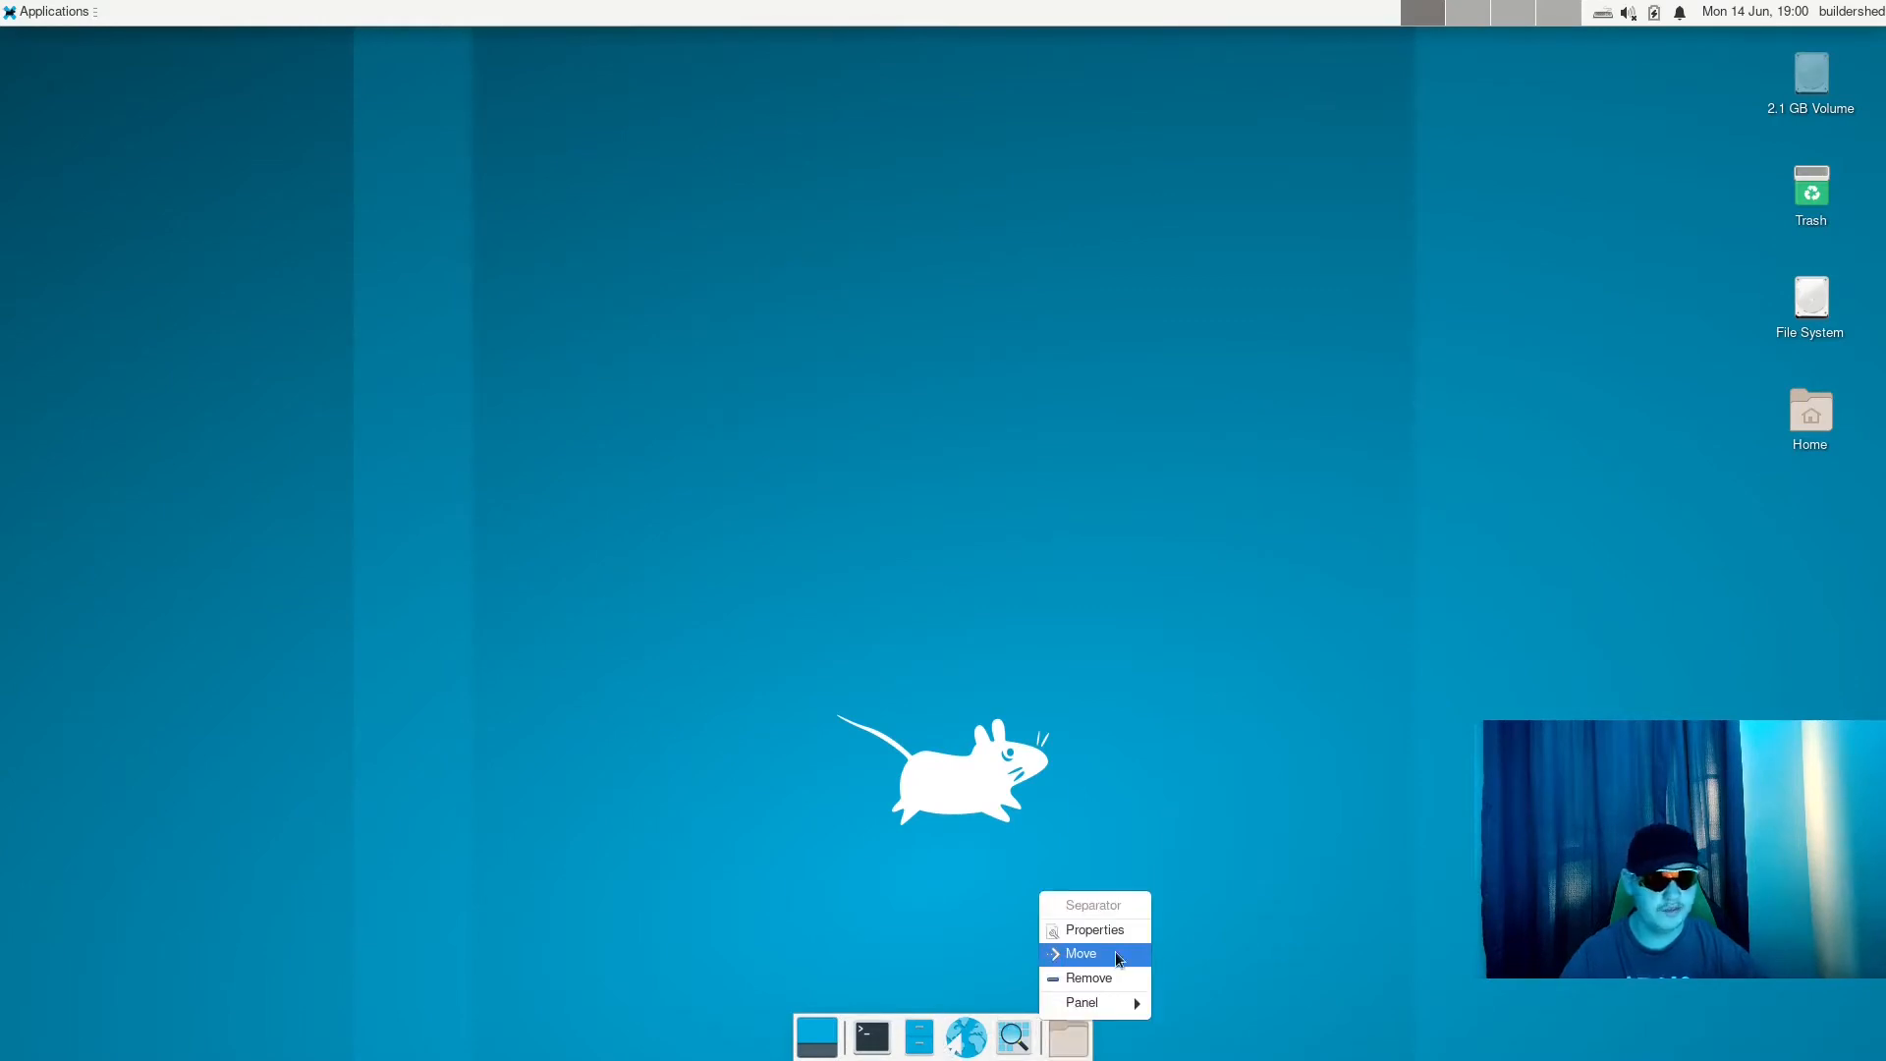
pyautogui.rightClick(709, 10)
pyautogui.rightClick(705, 10)
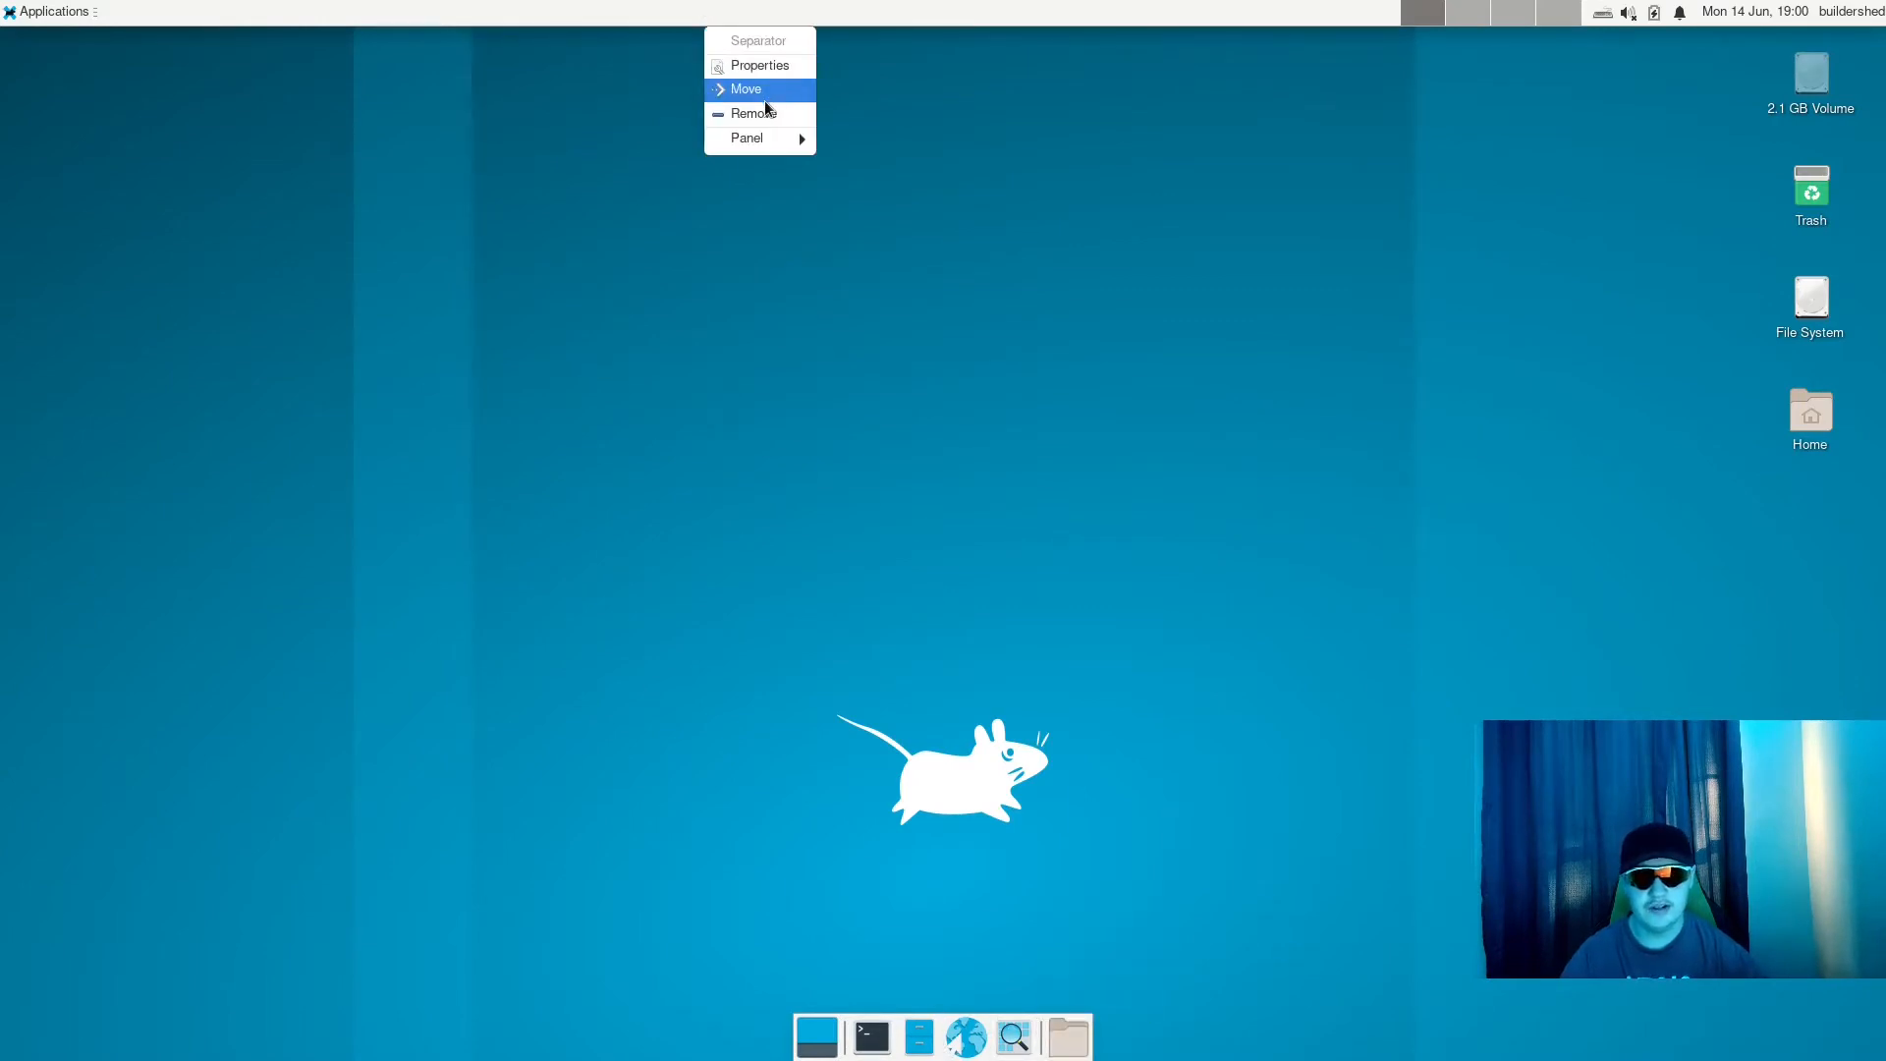
pyautogui.click(764, 98)
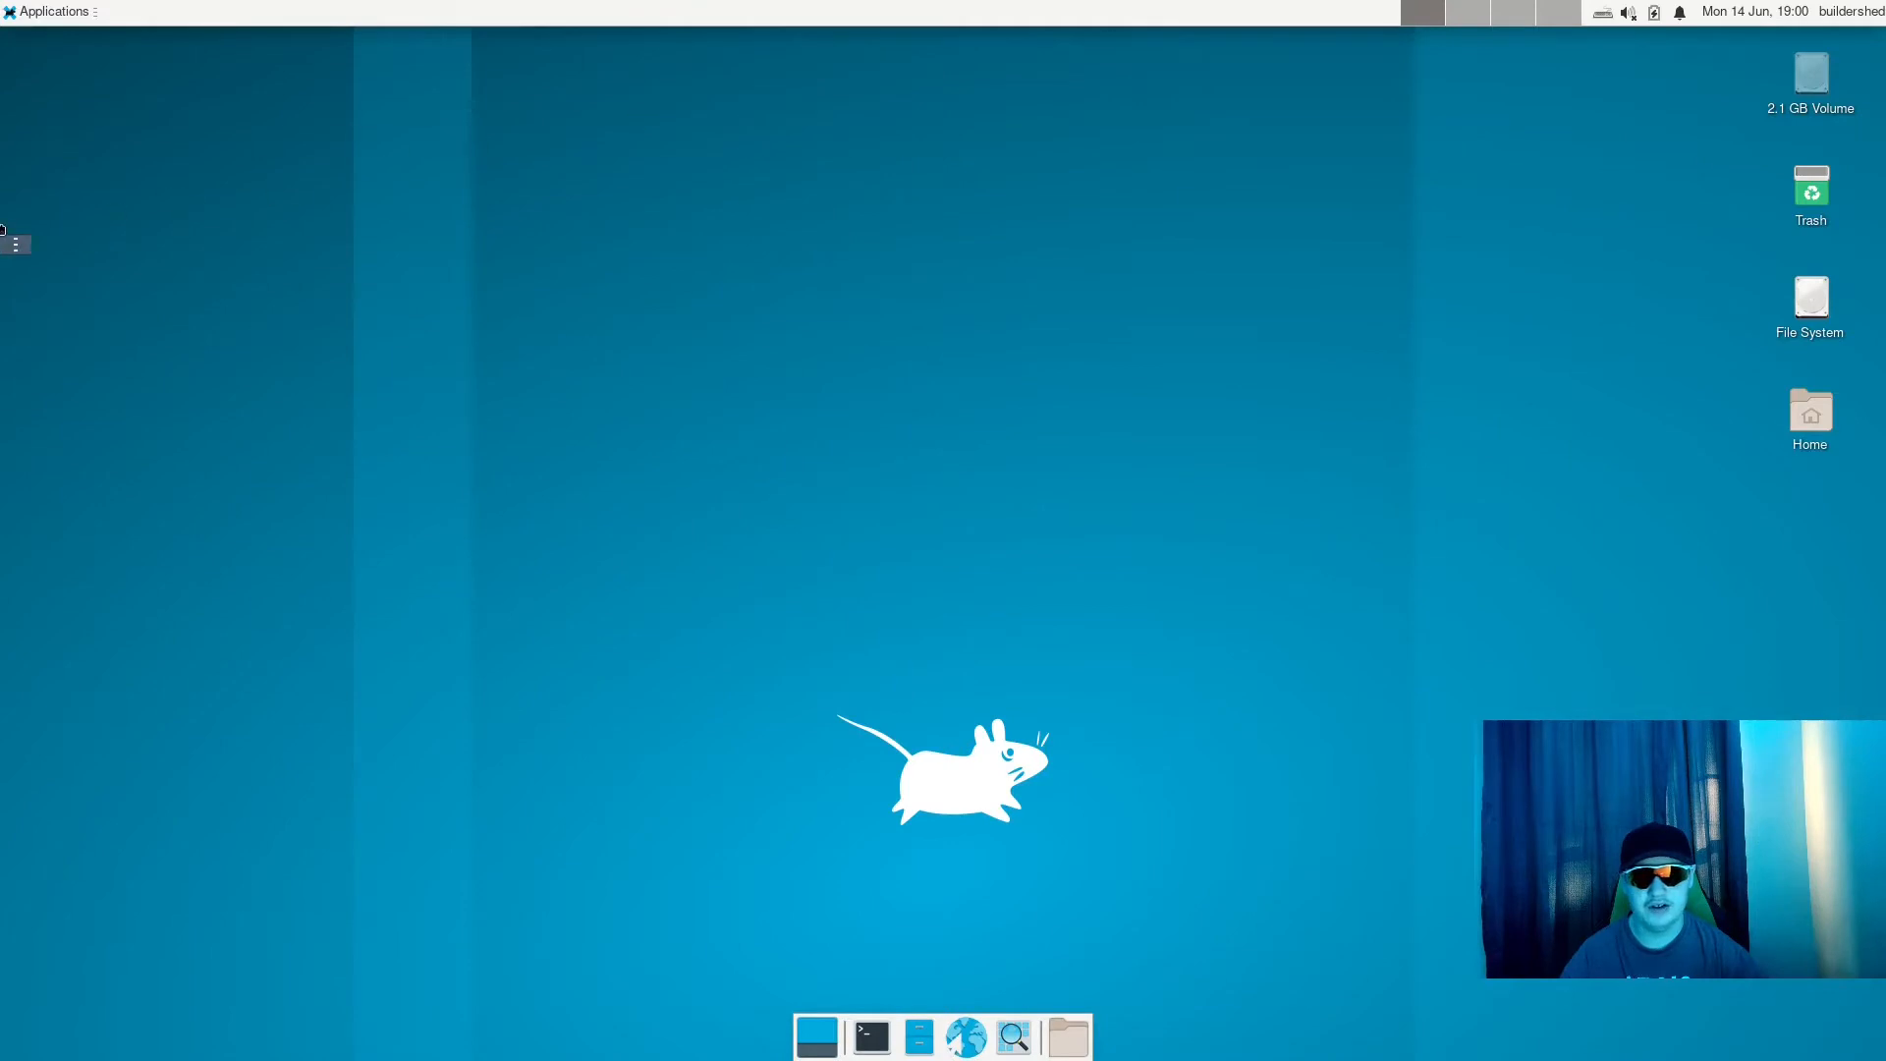
# - Open the preferences of Panel 1, try its Vertical mode, and set the mode back to Horizontal
pyautogui.rightClick(431, 13)
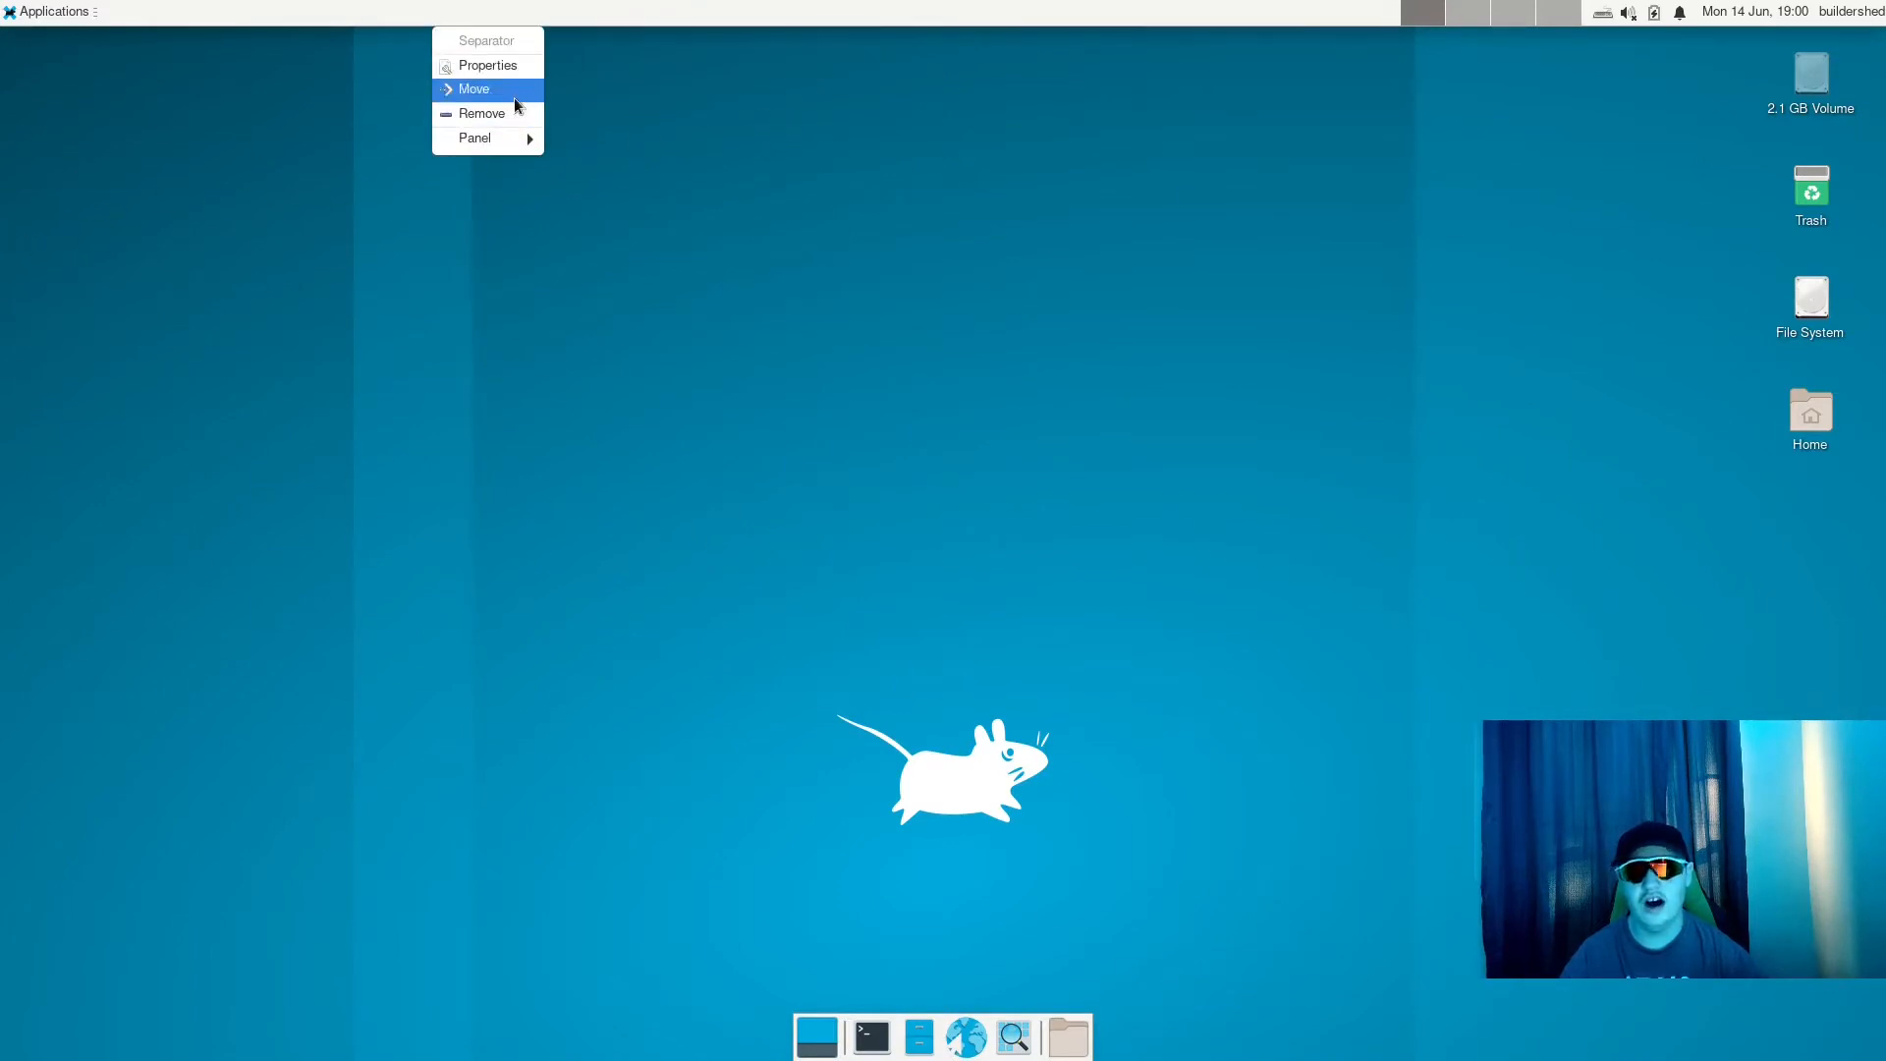
pyautogui.moveTo(491, 138)
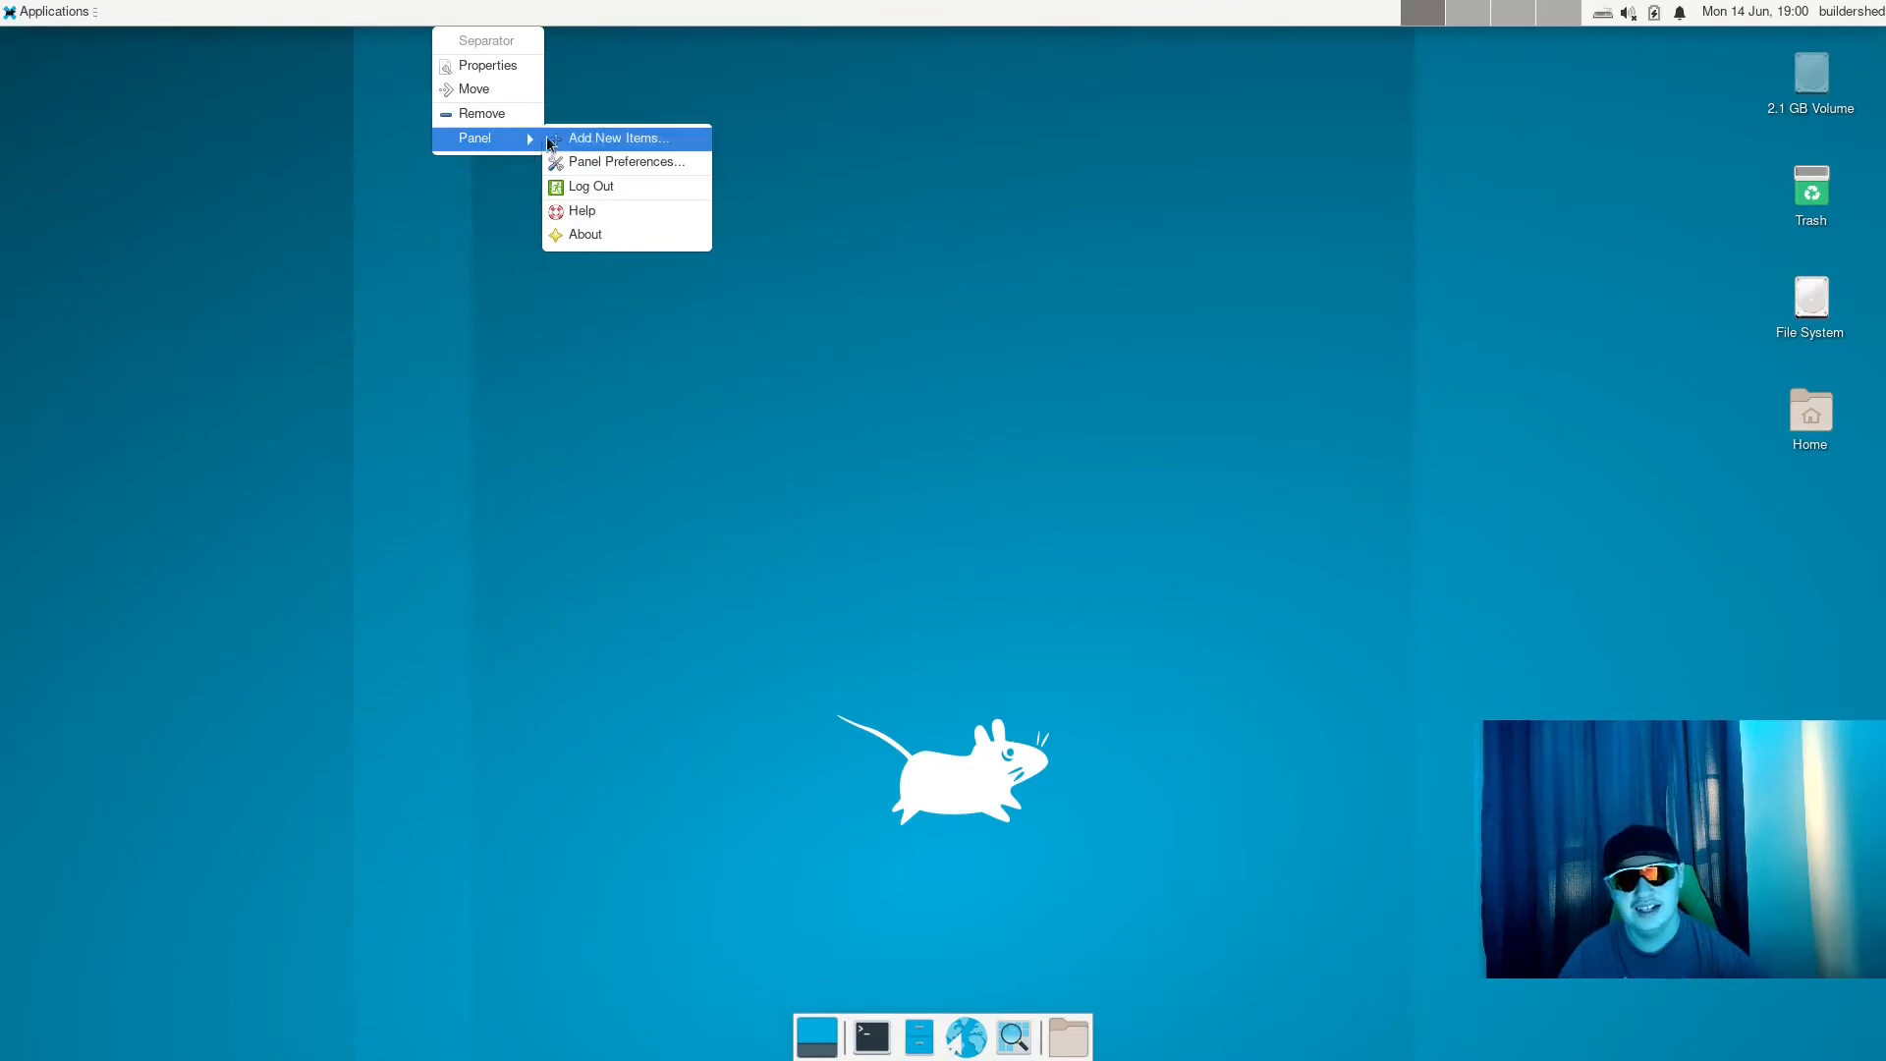
pyautogui.click(646, 160)
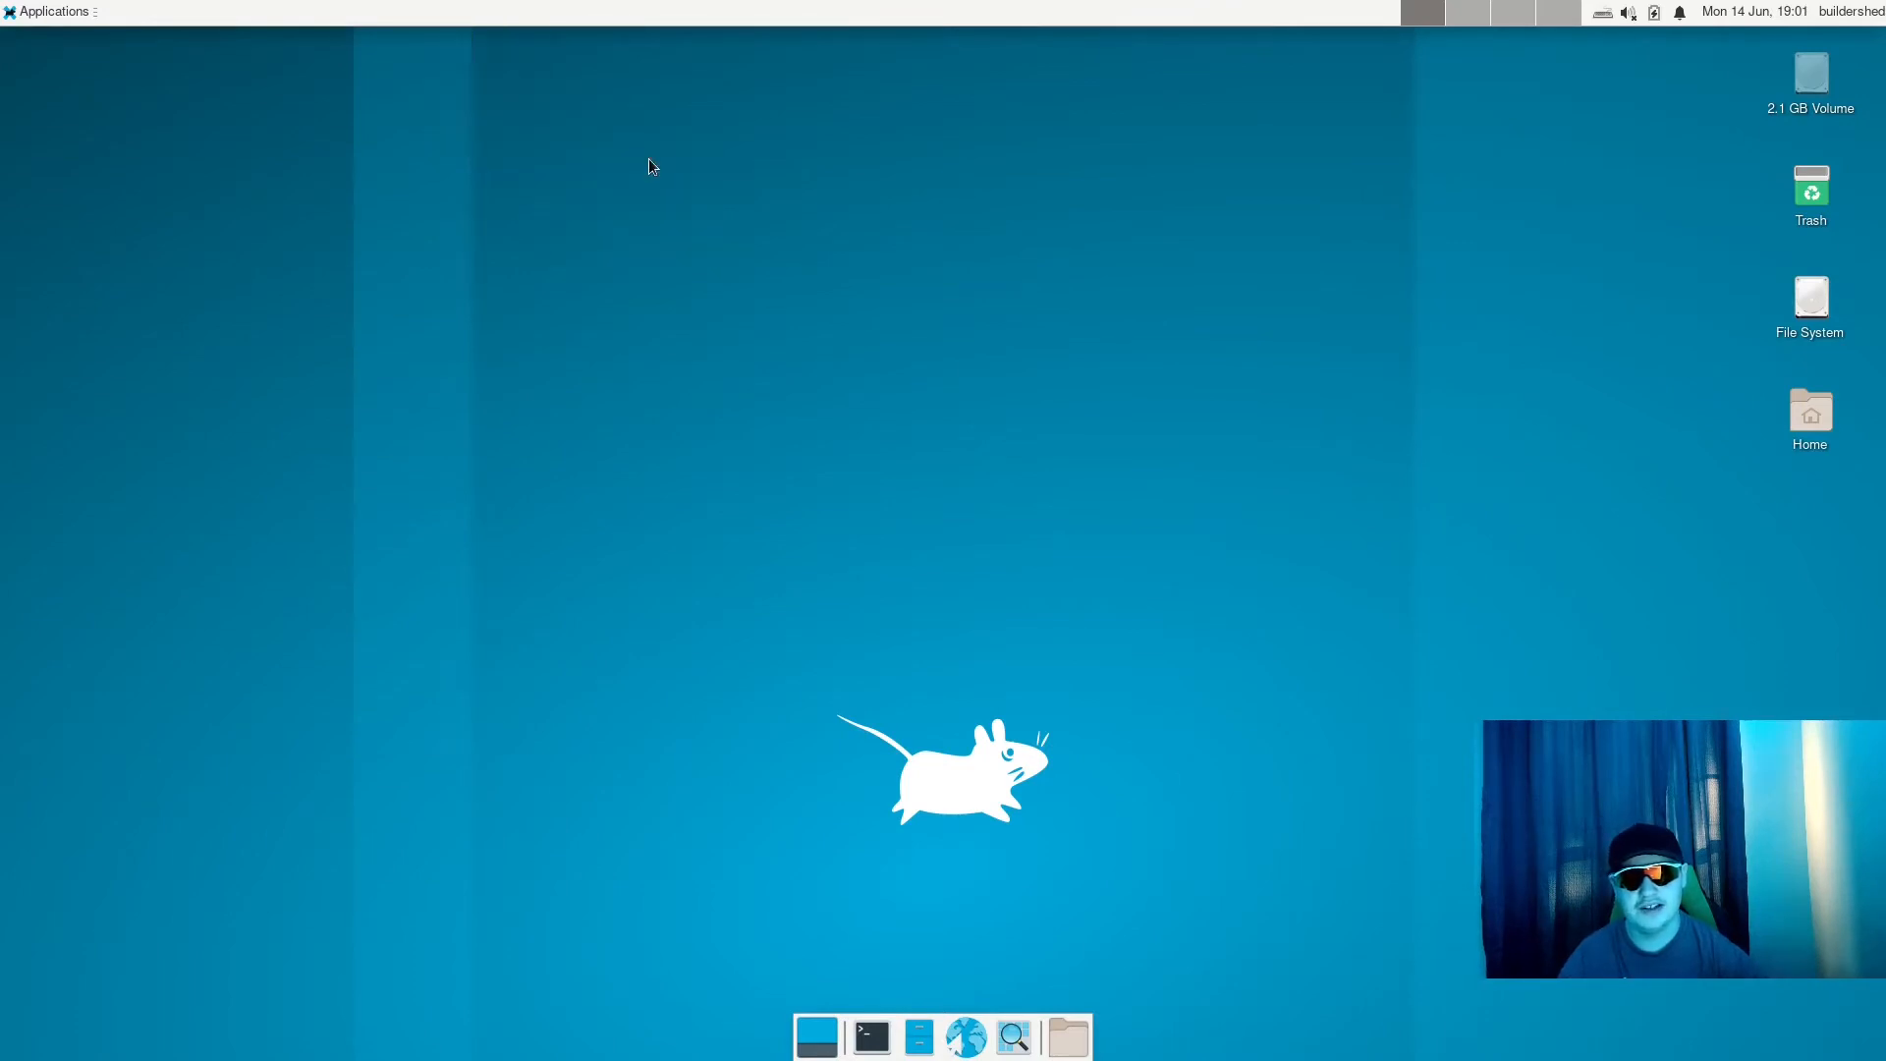
pyautogui.click(921, 450)
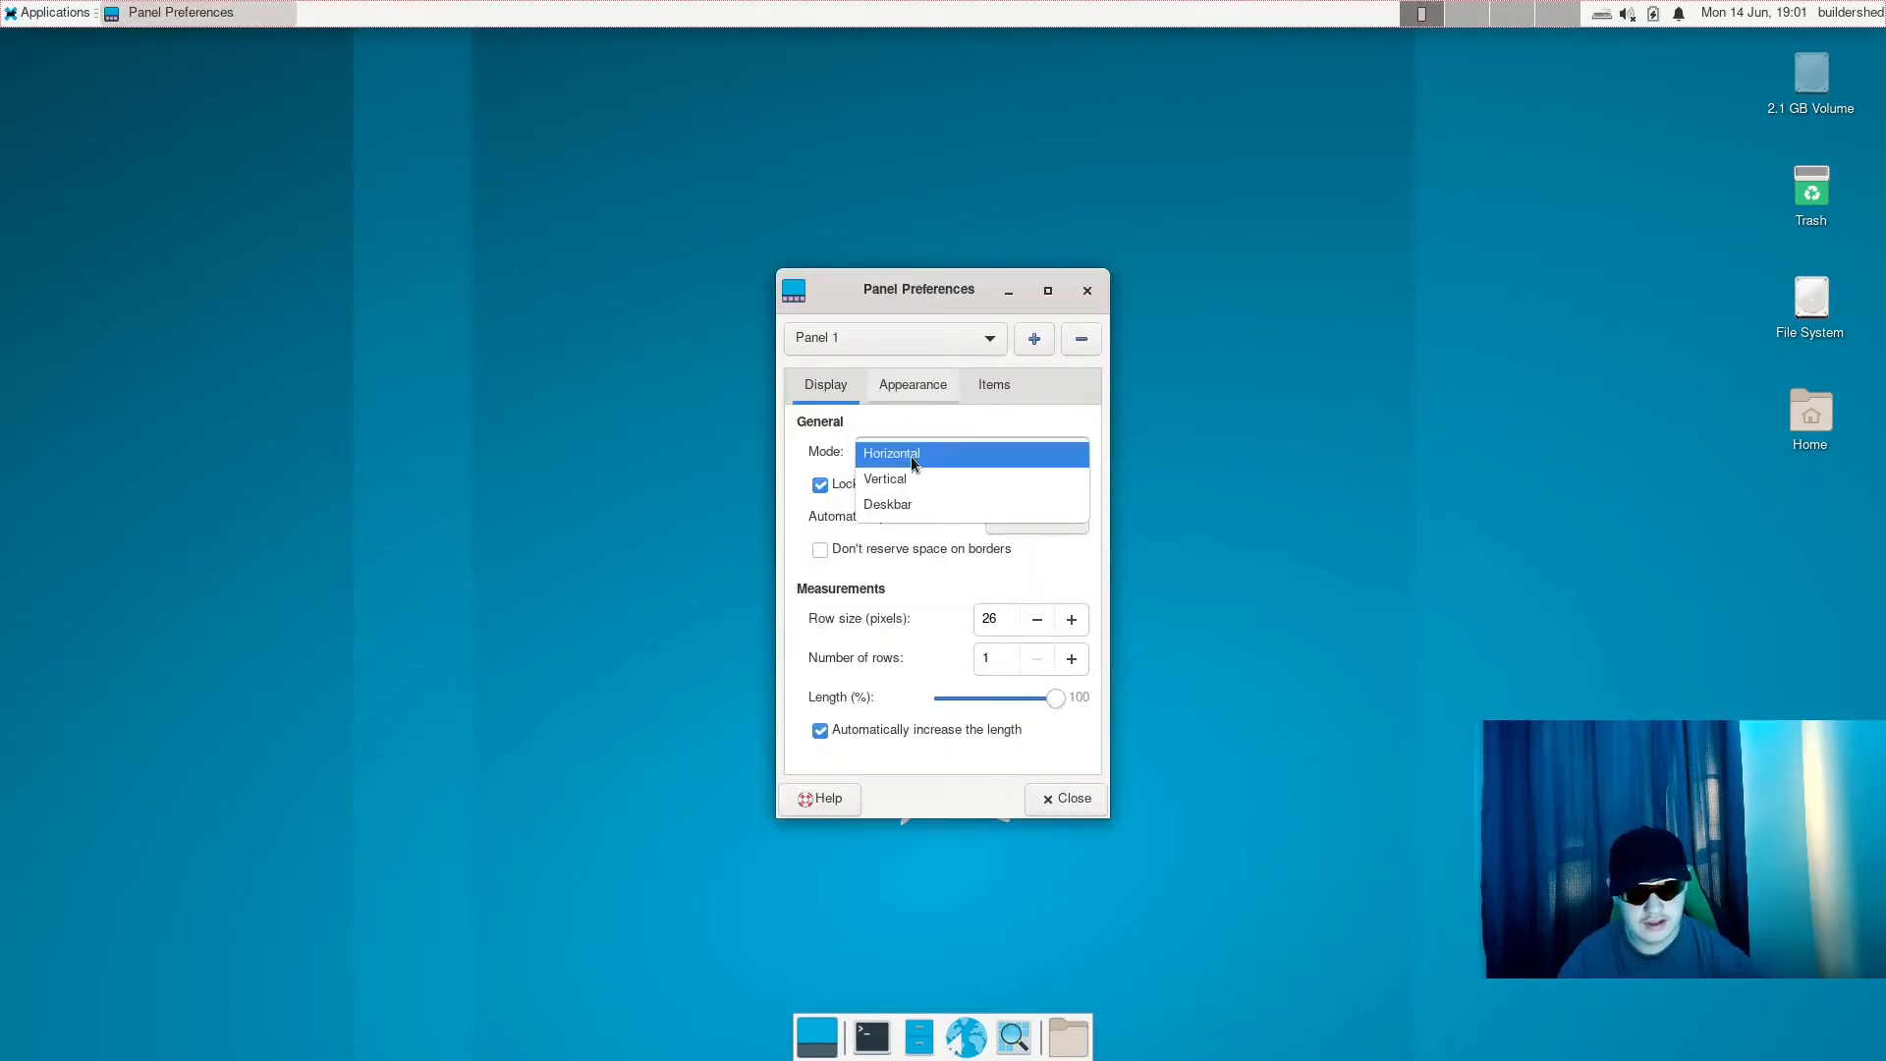
pyautogui.click(909, 470)
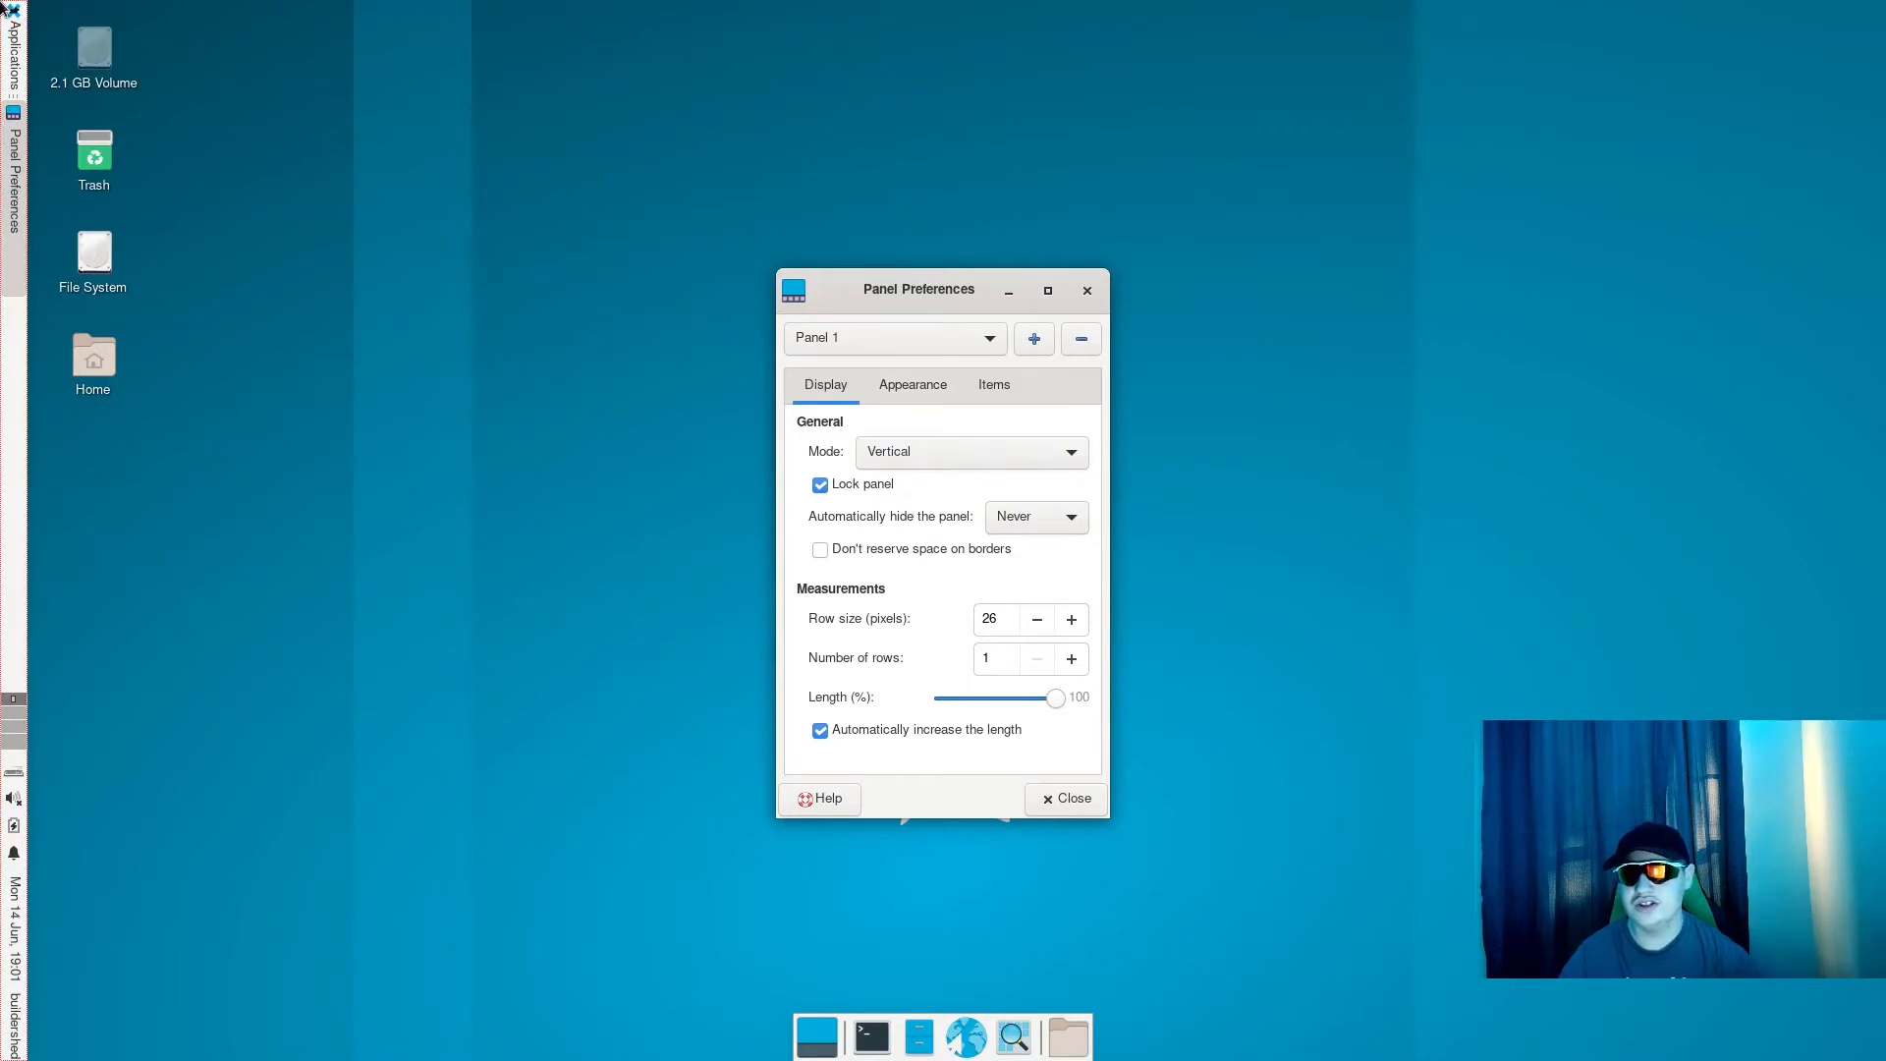
pyautogui.click(1018, 457)
pyautogui.click(987, 428)
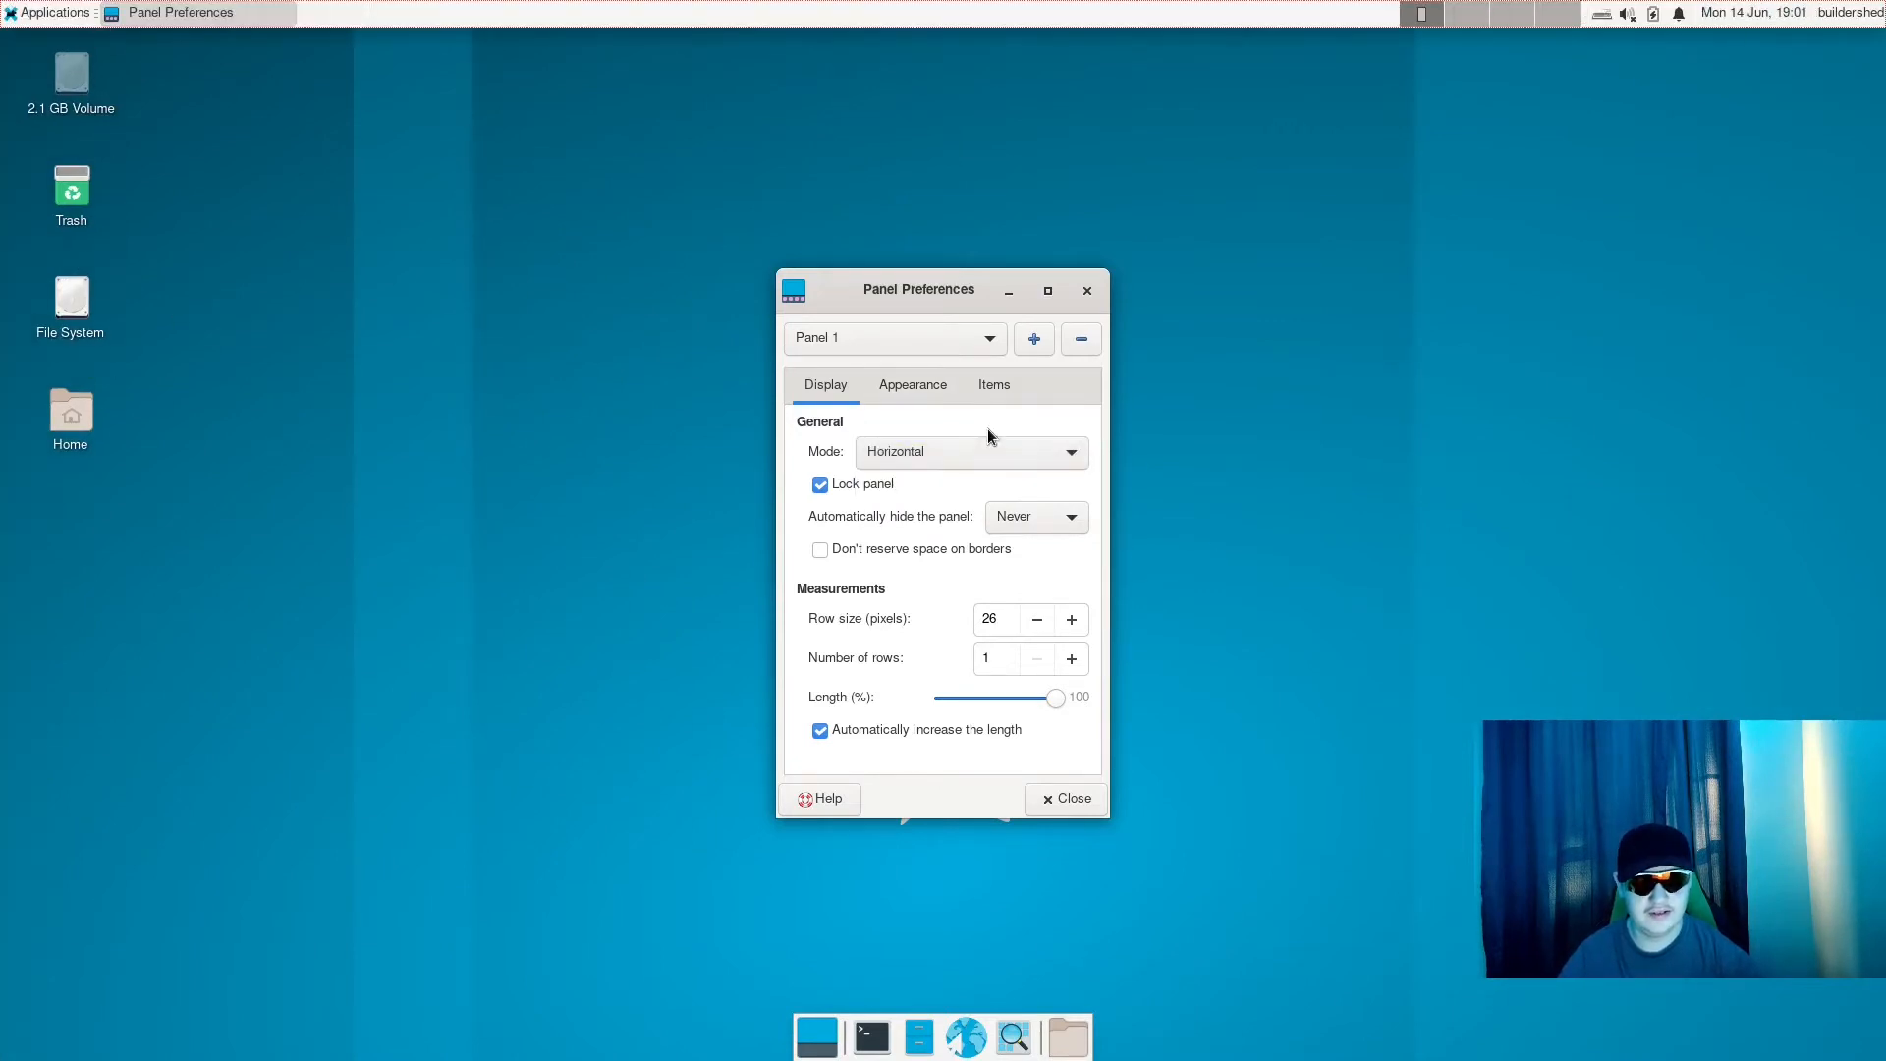
# - Turn on dark mode for the panels and set Panel 1's background style to Background image
pyautogui.click(890, 388)
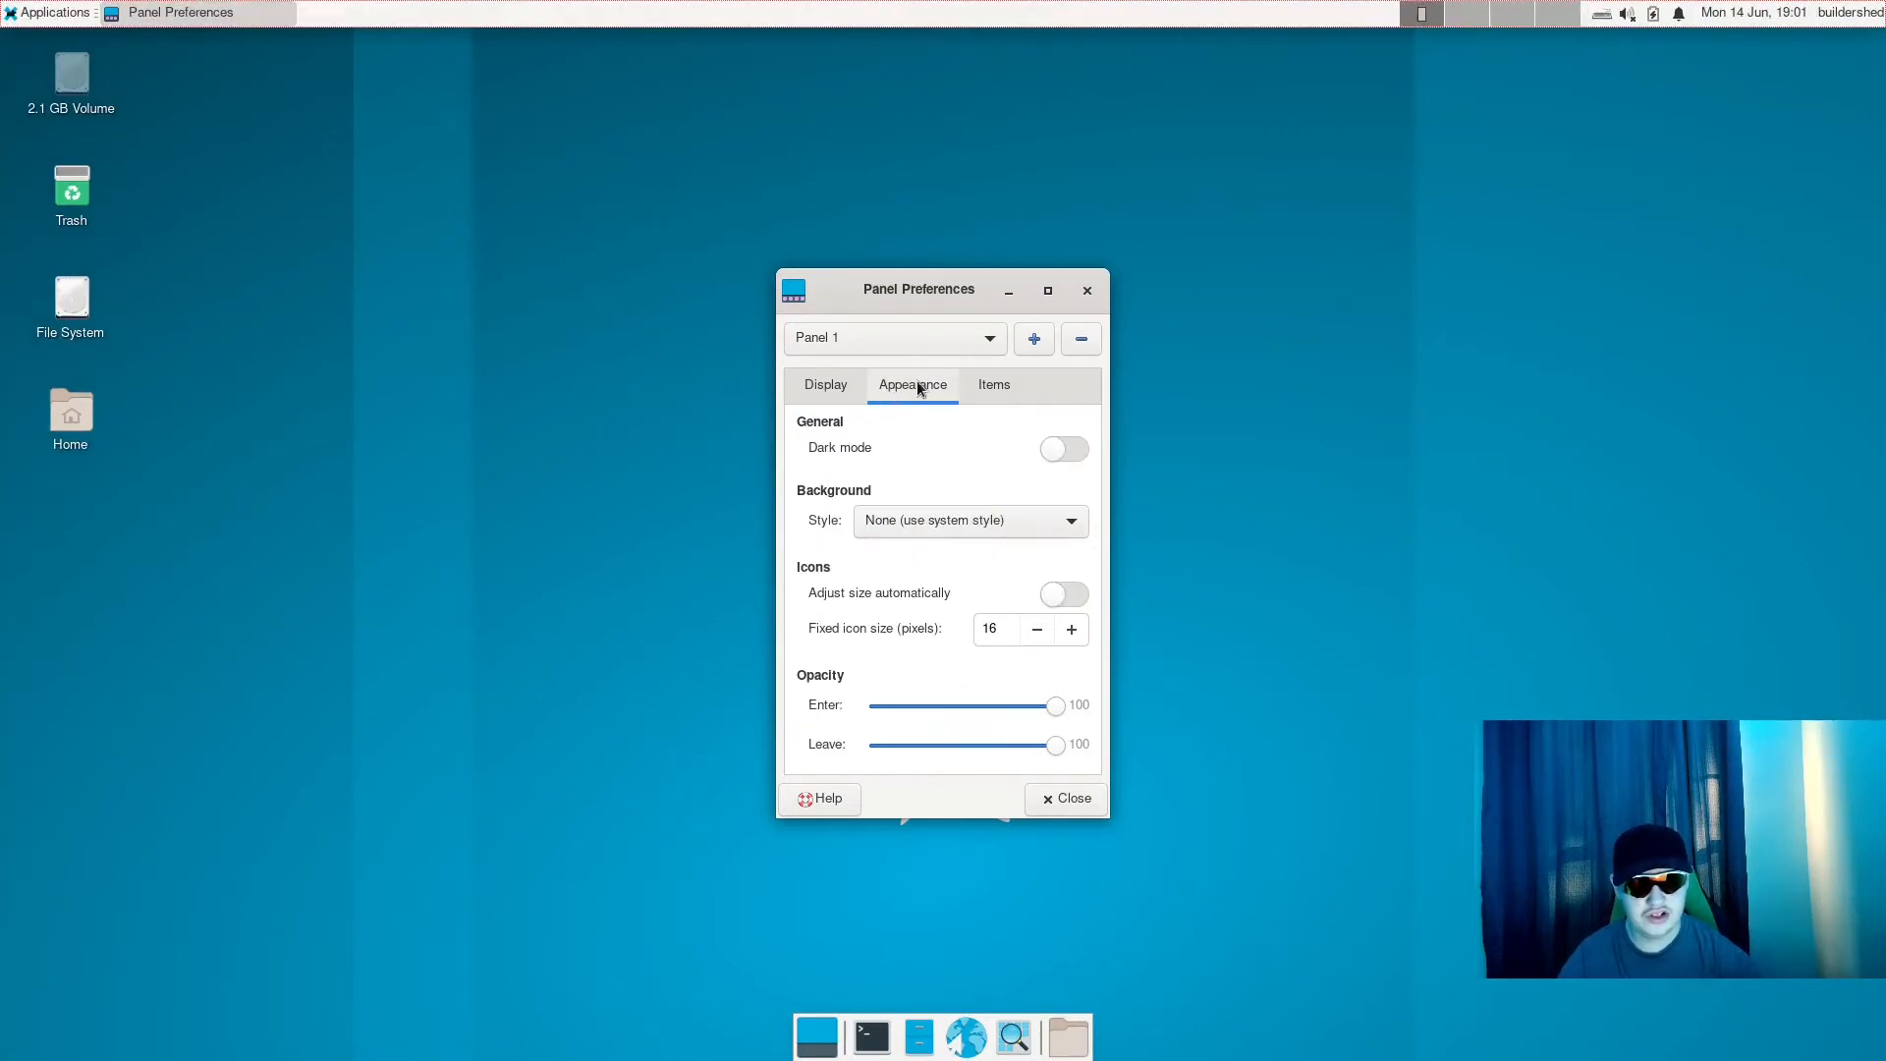
pyautogui.click(1069, 452)
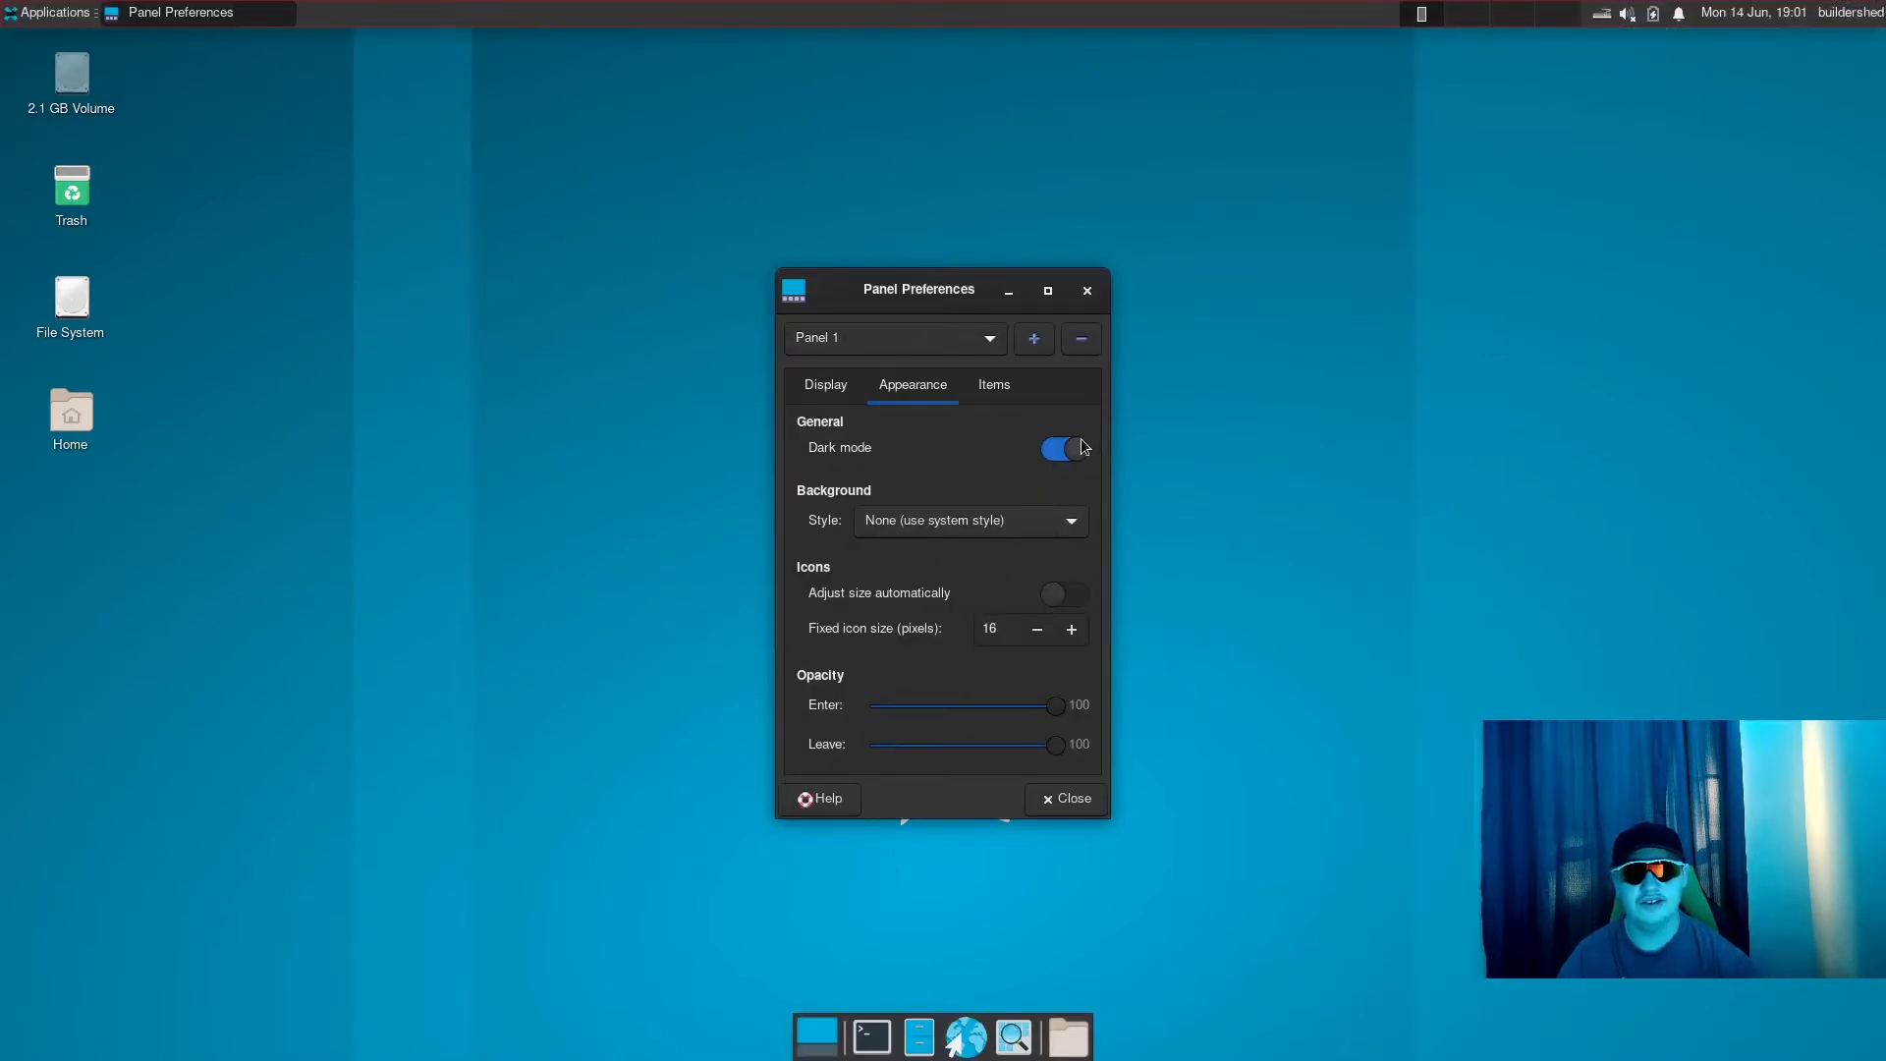
pyautogui.click(1079, 449)
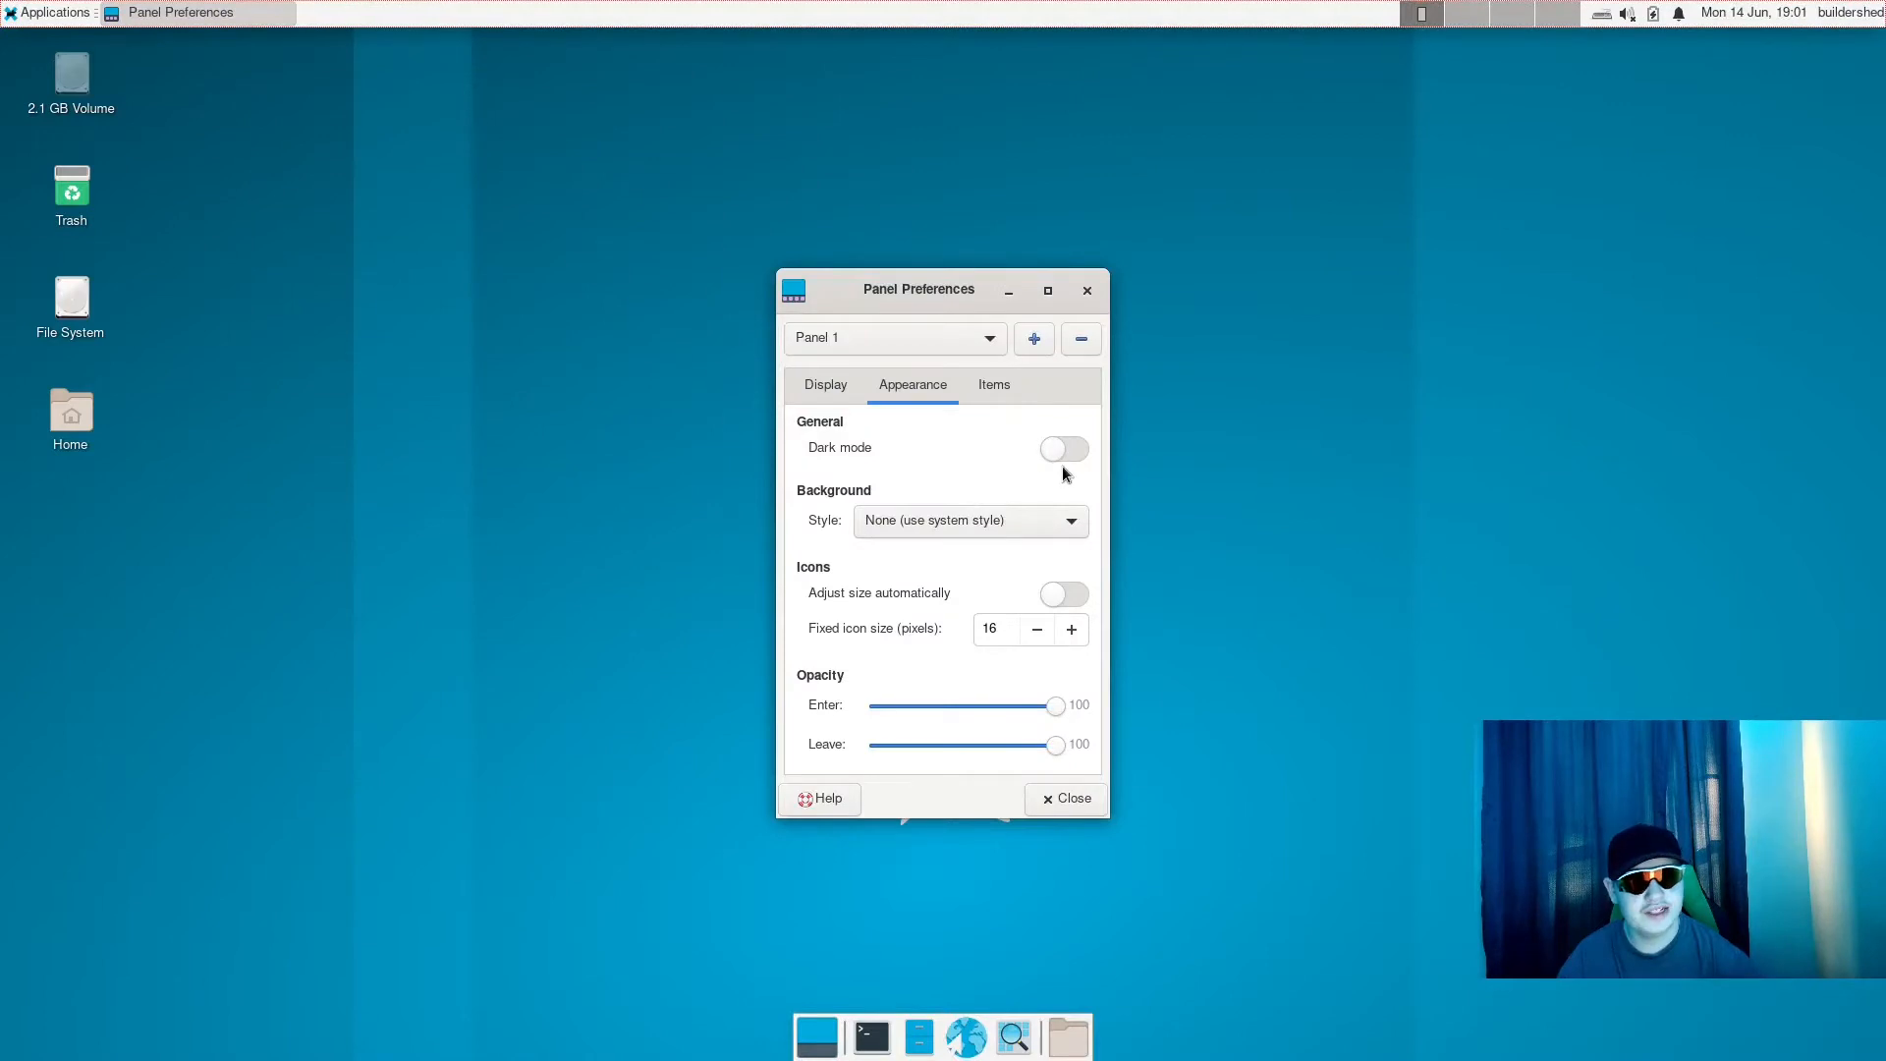
pyautogui.click(1065, 452)
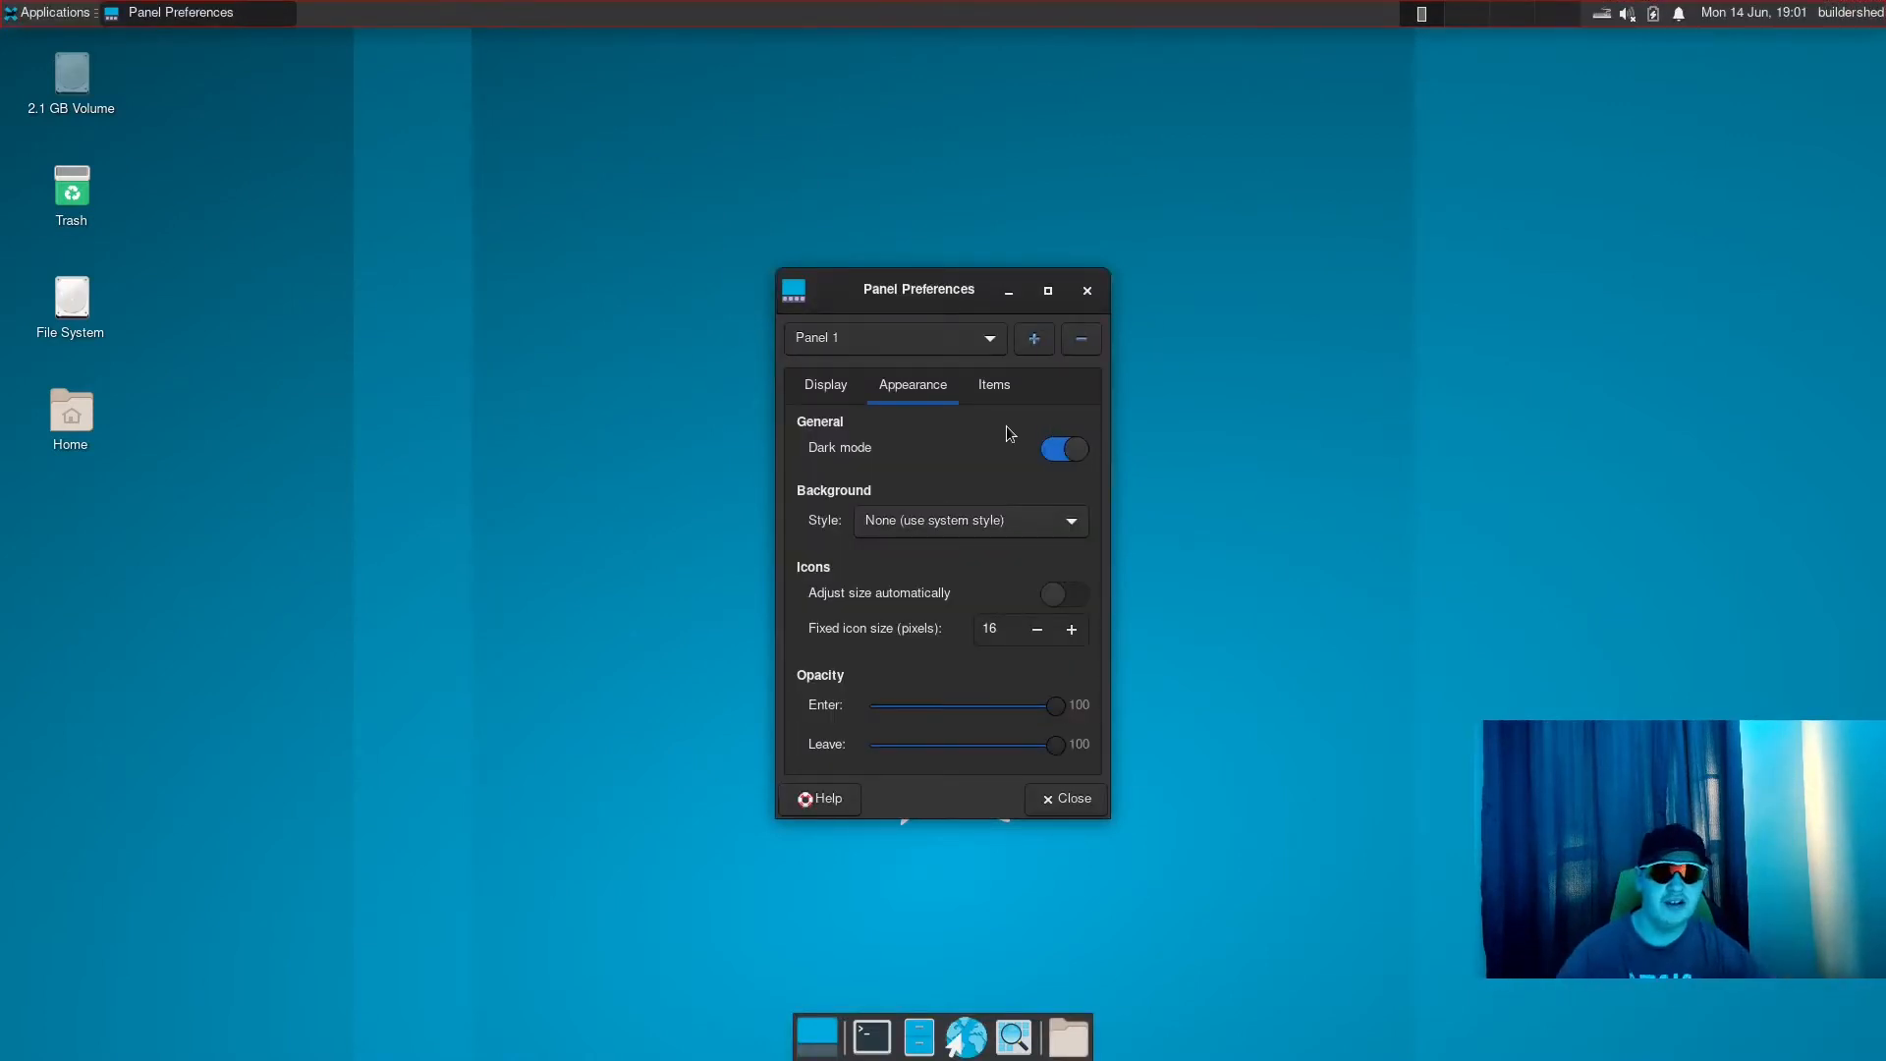
pyautogui.scroll(-2, 924, 511)
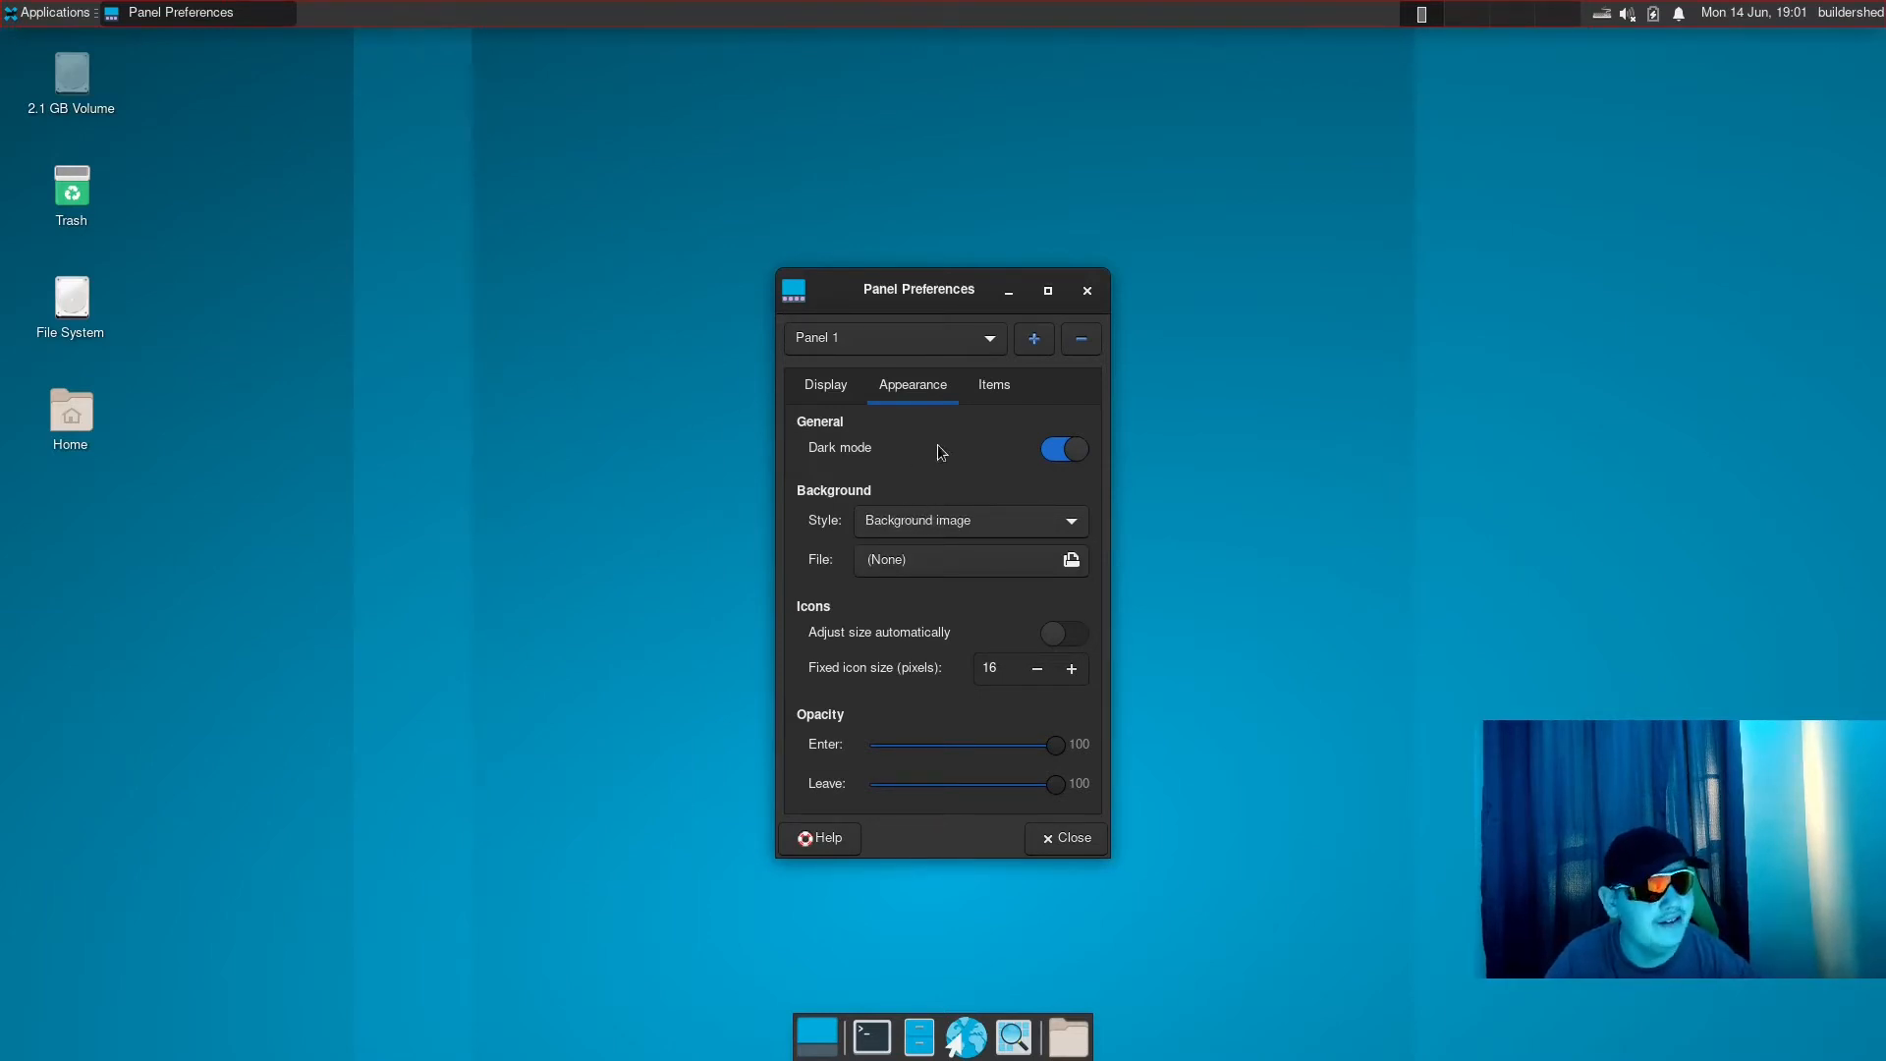
# - Review Panel 1's item list, display settings and appearance settings, and close the panel preferences
pyautogui.click(994, 386)
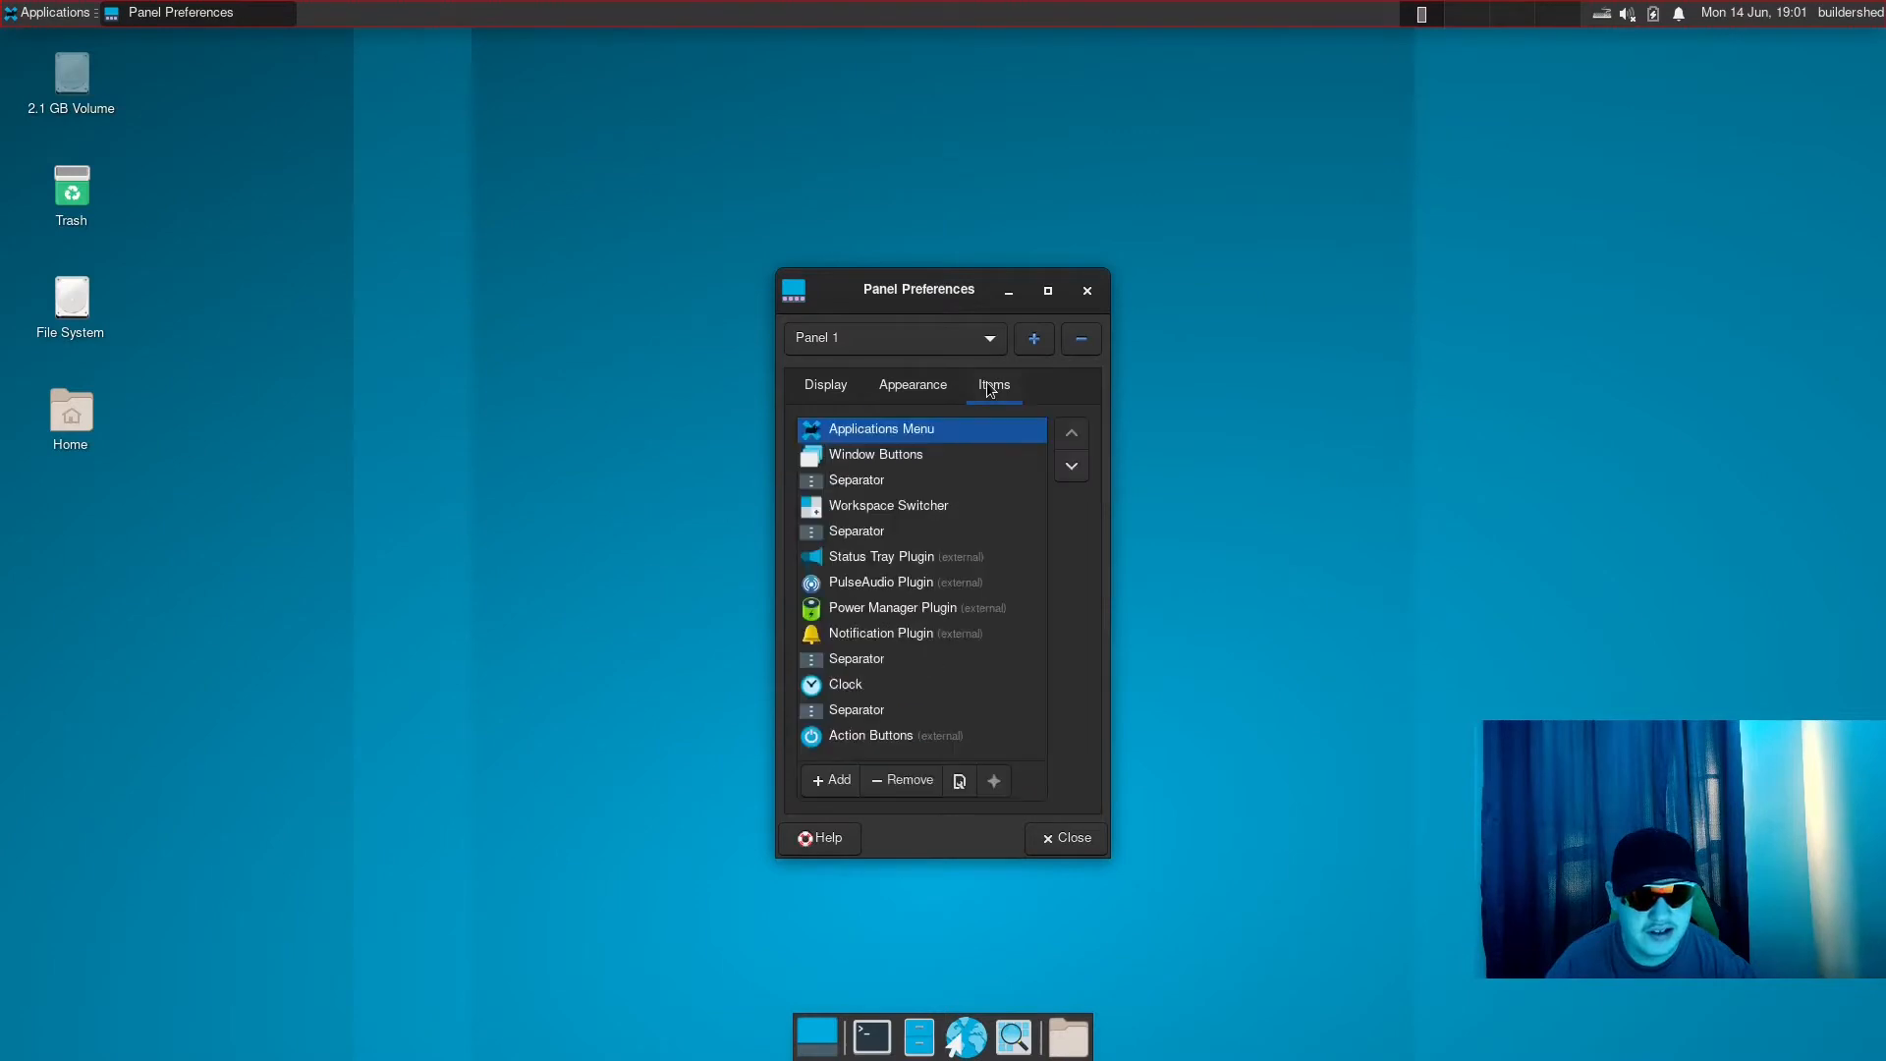
pyautogui.click(923, 389)
pyautogui.click(860, 389)
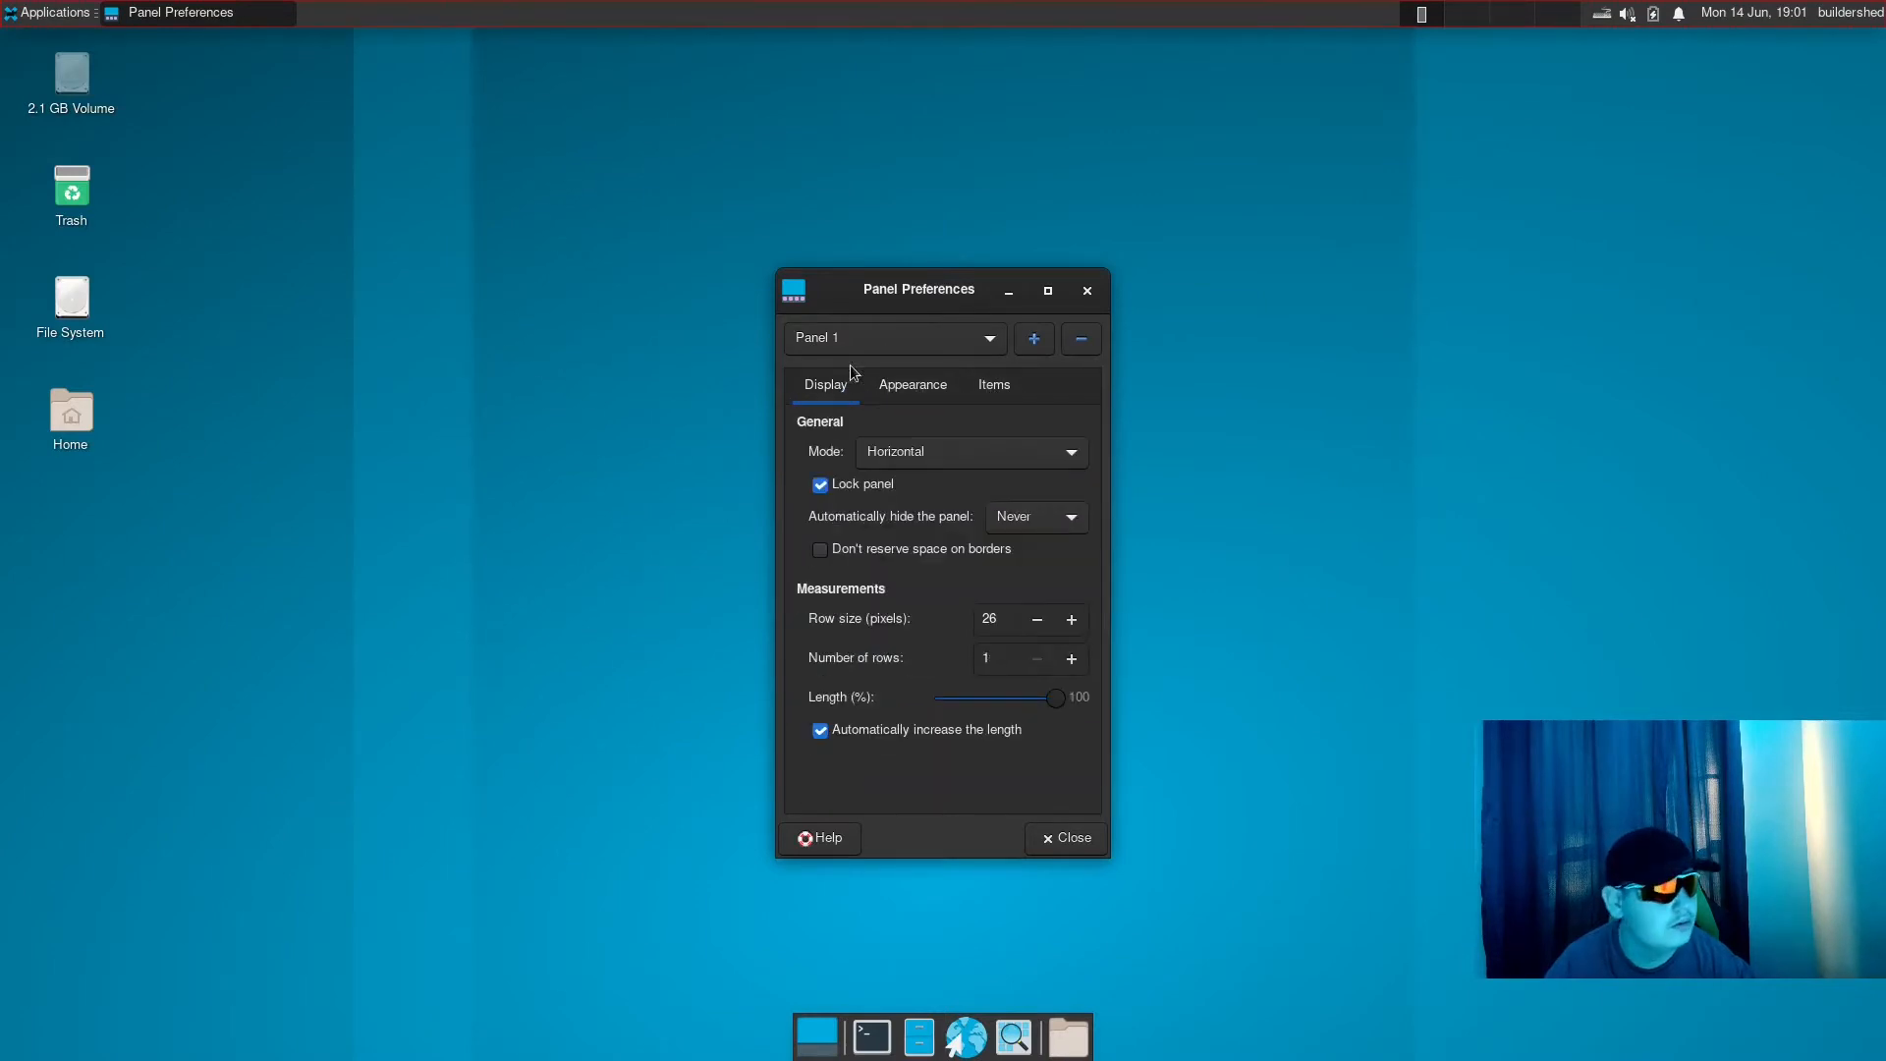
pyautogui.click(917, 328)
pyautogui.click(923, 330)
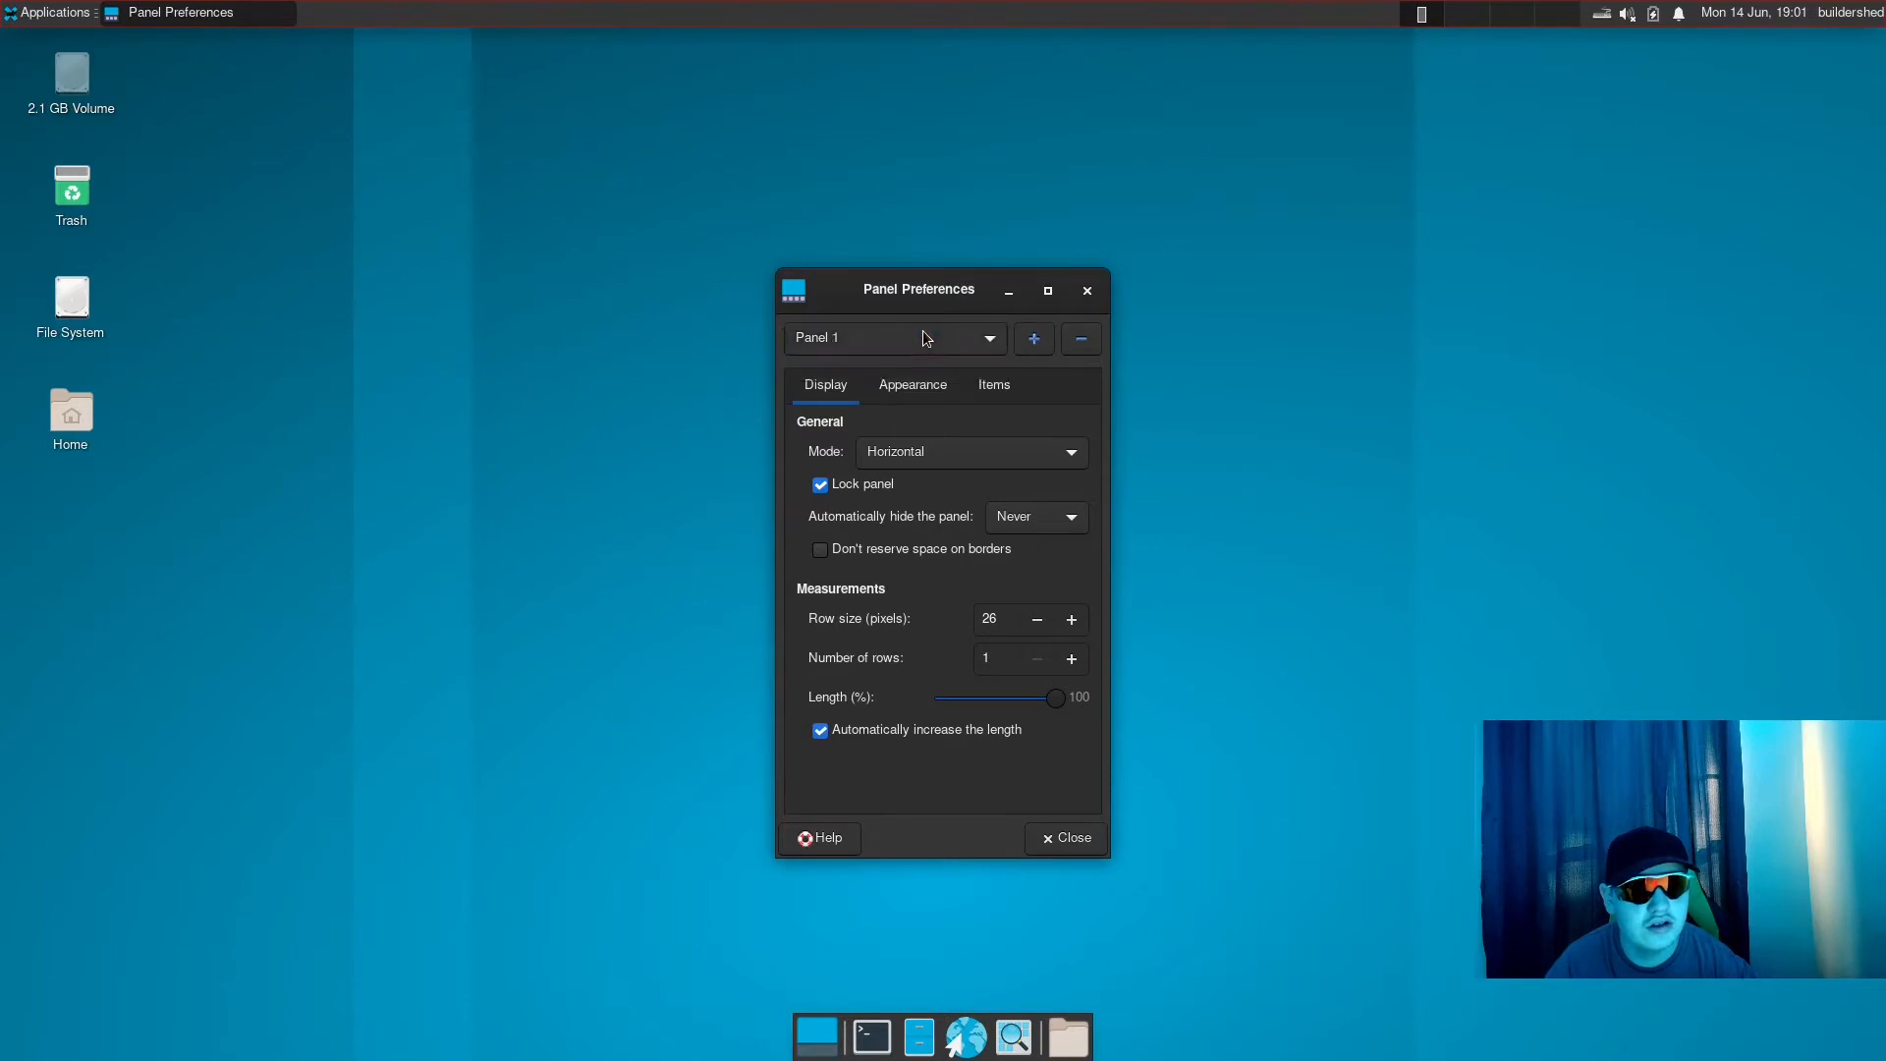
pyautogui.click(923, 381)
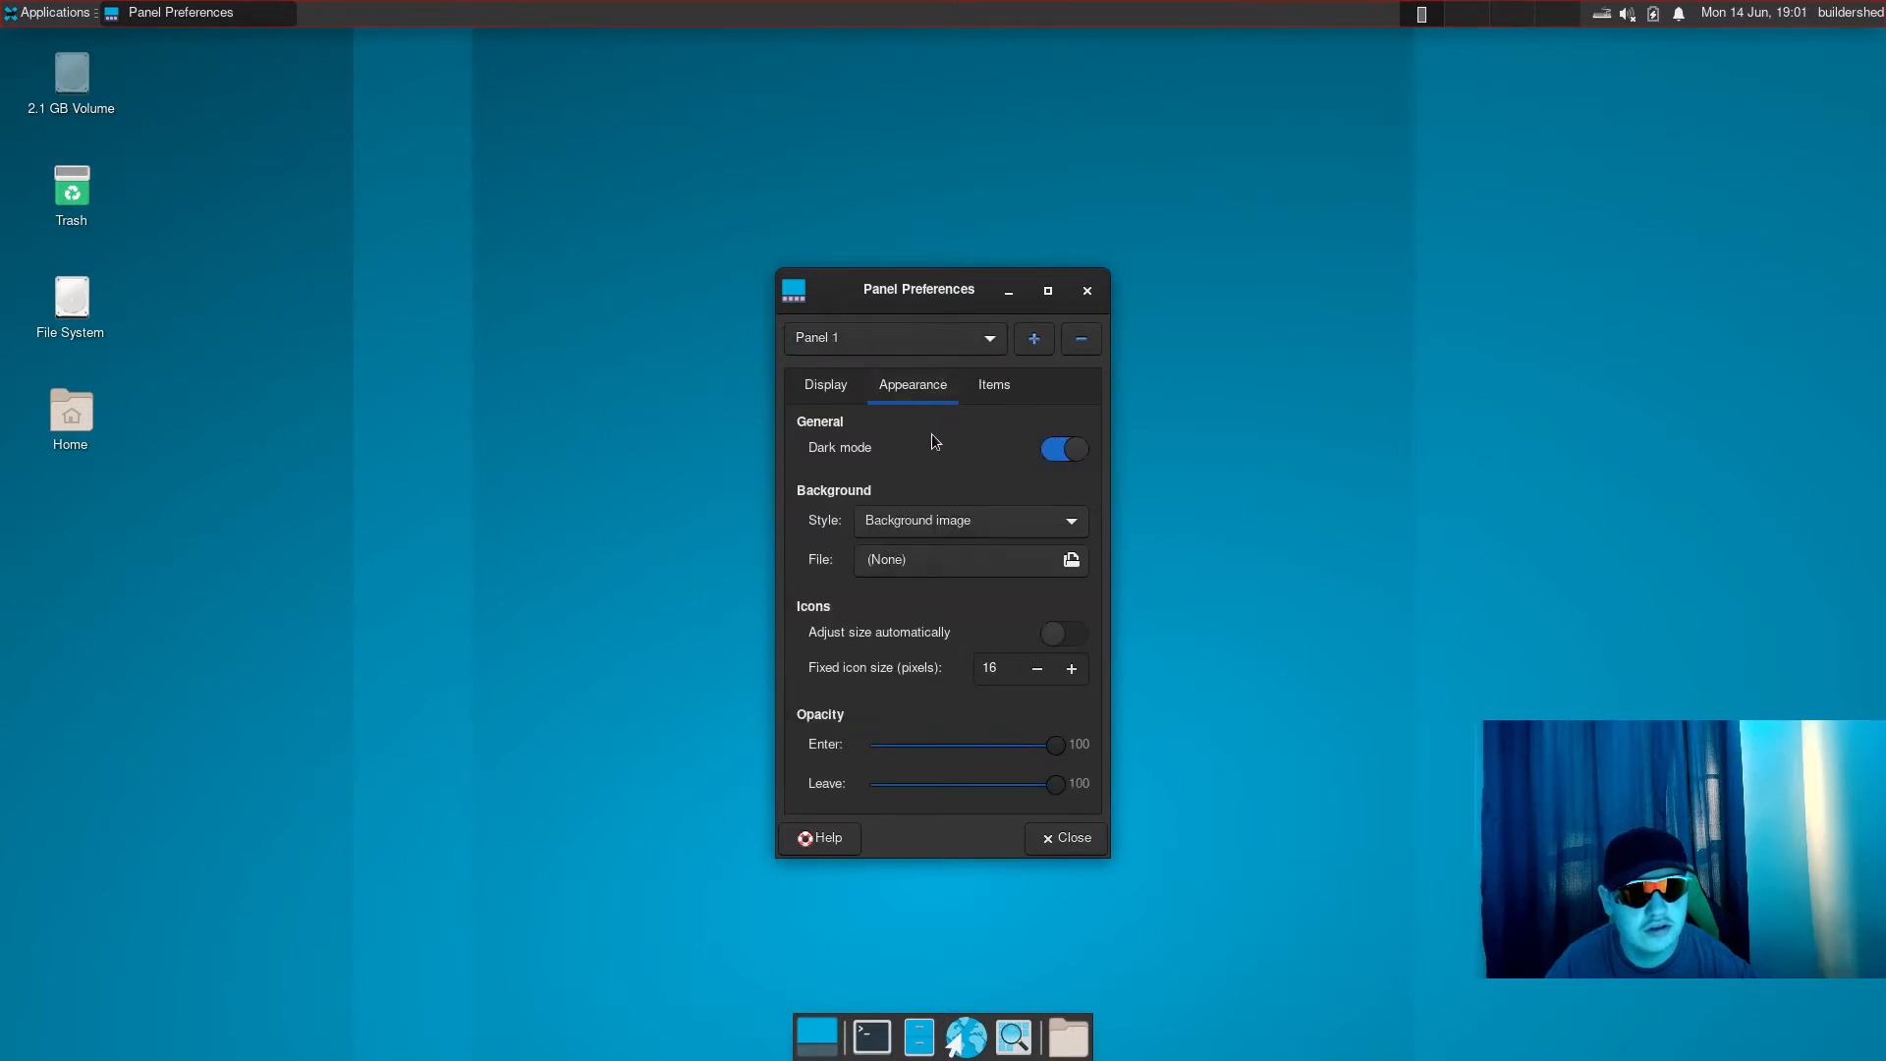
pyautogui.click(1065, 838)
# - Browse the list of new items that can be added to the upper panel and close it without adding any
pyautogui.rightClick(716, 15)
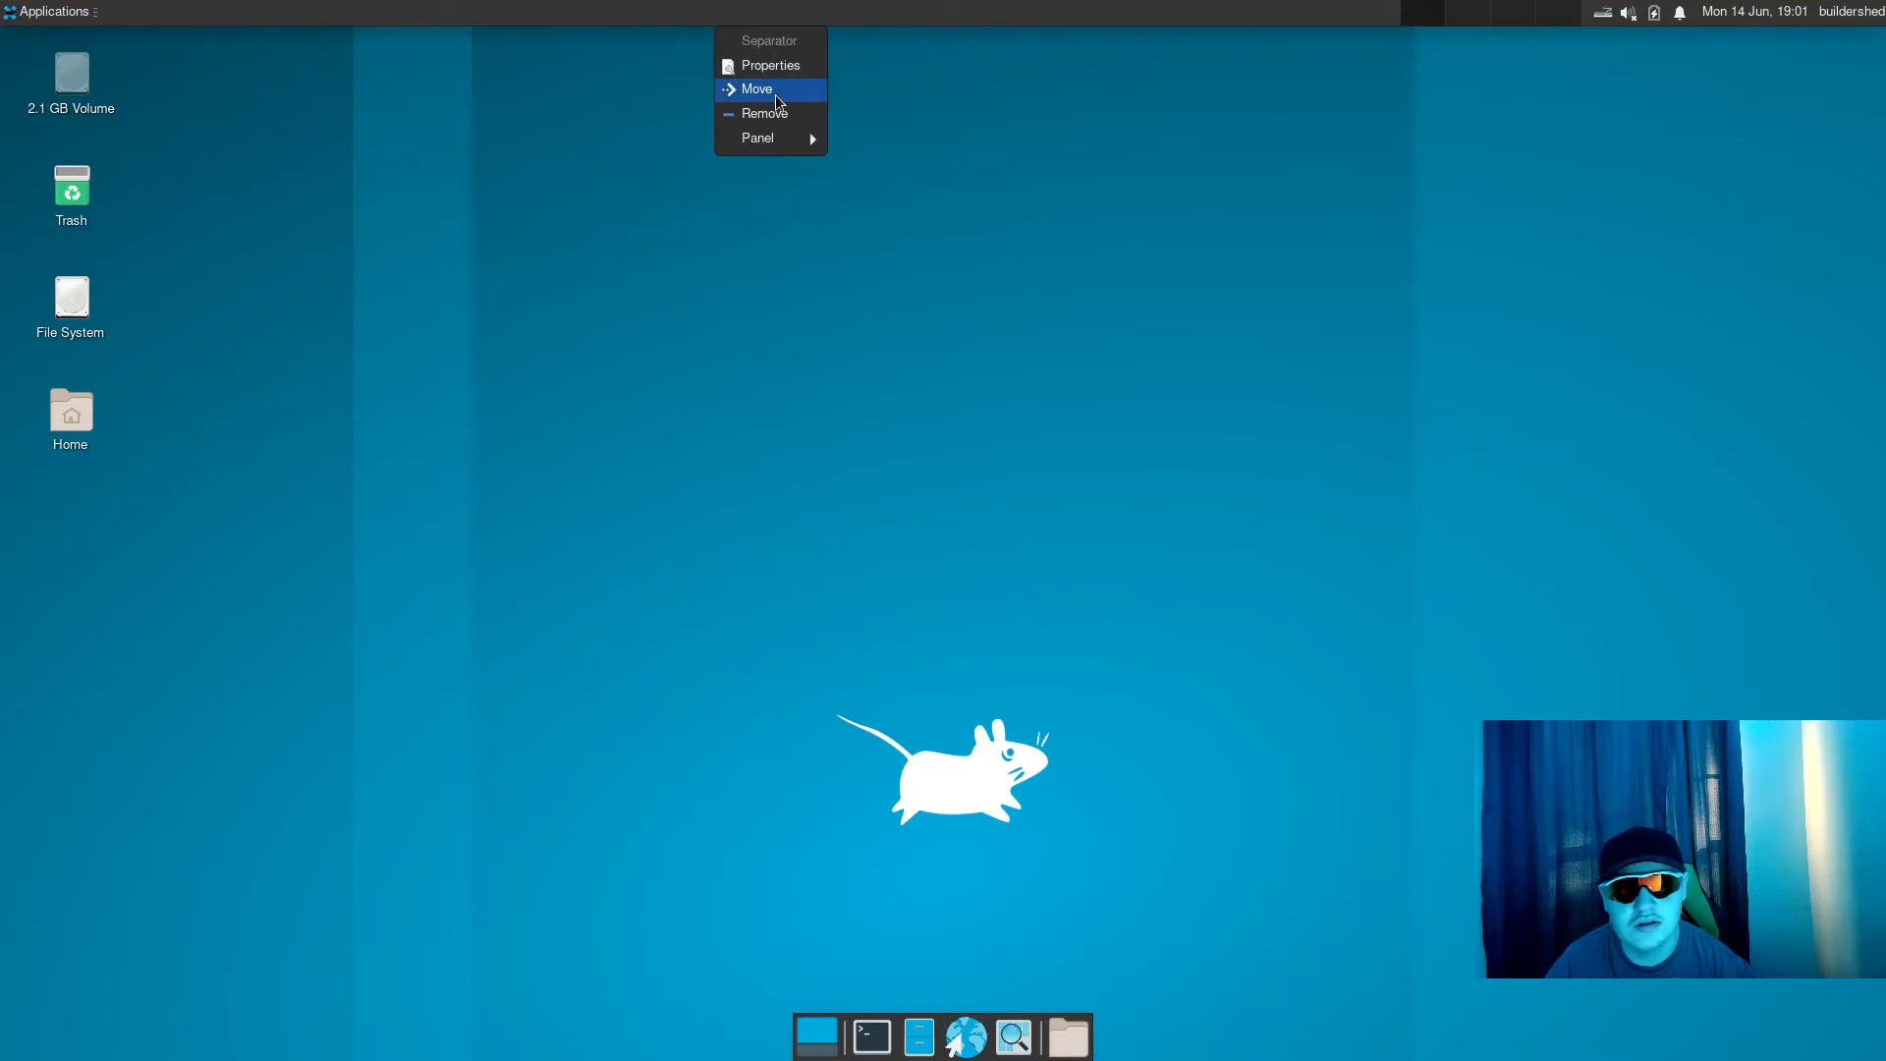
pyautogui.click(754, 162)
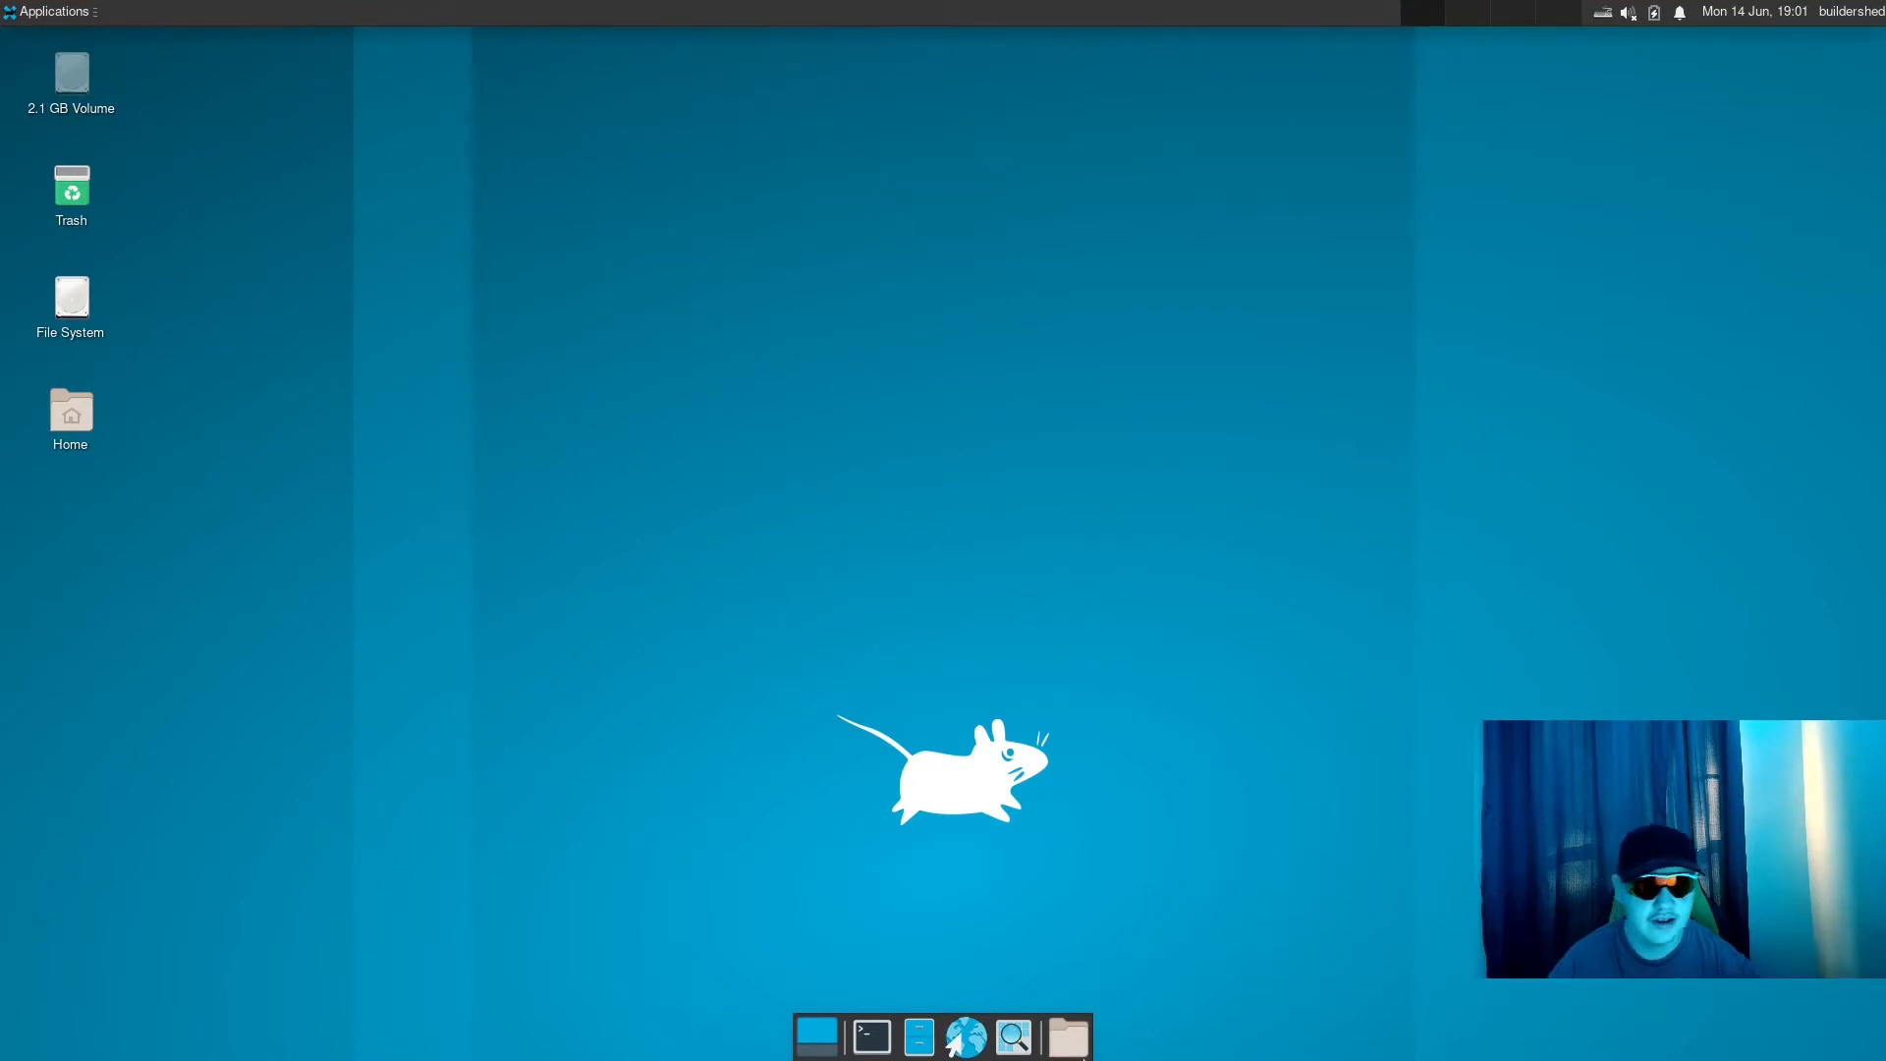
pyautogui.rightClick(504, 8)
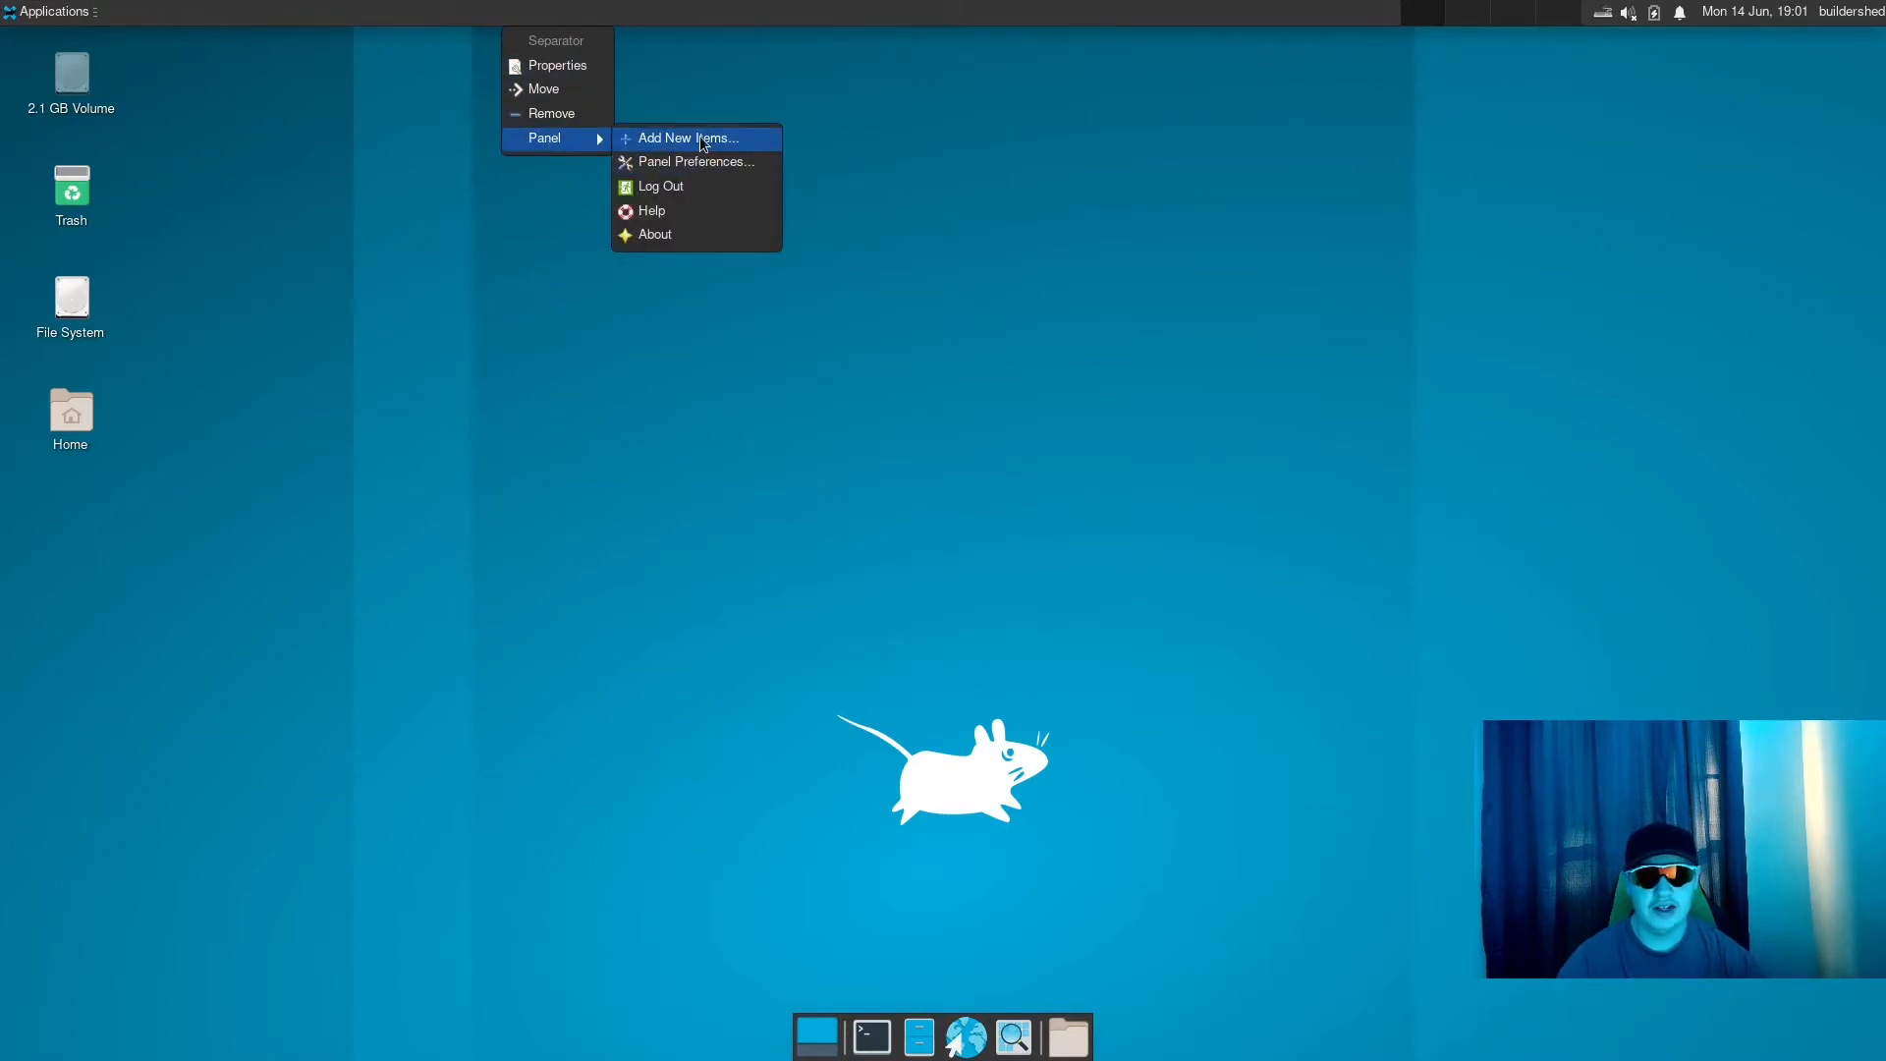
pyautogui.click(699, 138)
pyautogui.scroll(-5, 1070, 515)
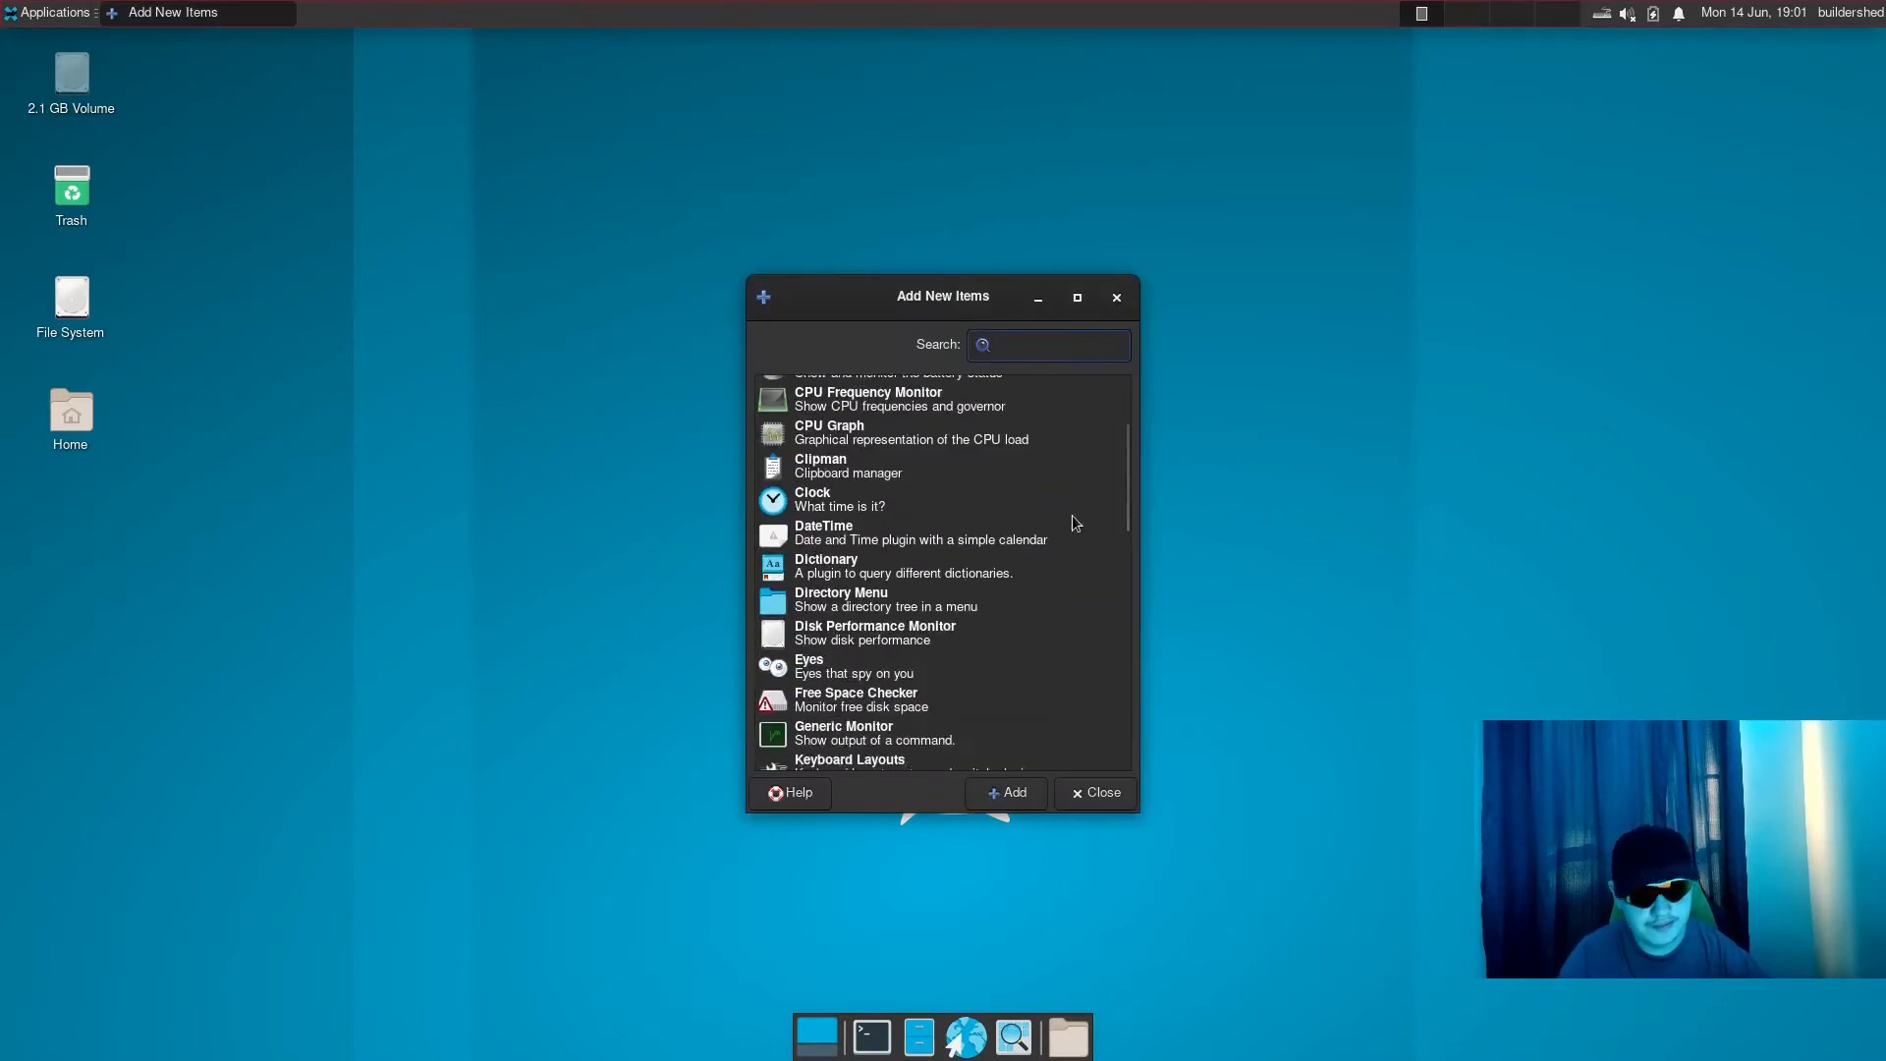
pyautogui.scroll(-10, 1100, 527)
pyautogui.scroll(15, 1081, 580)
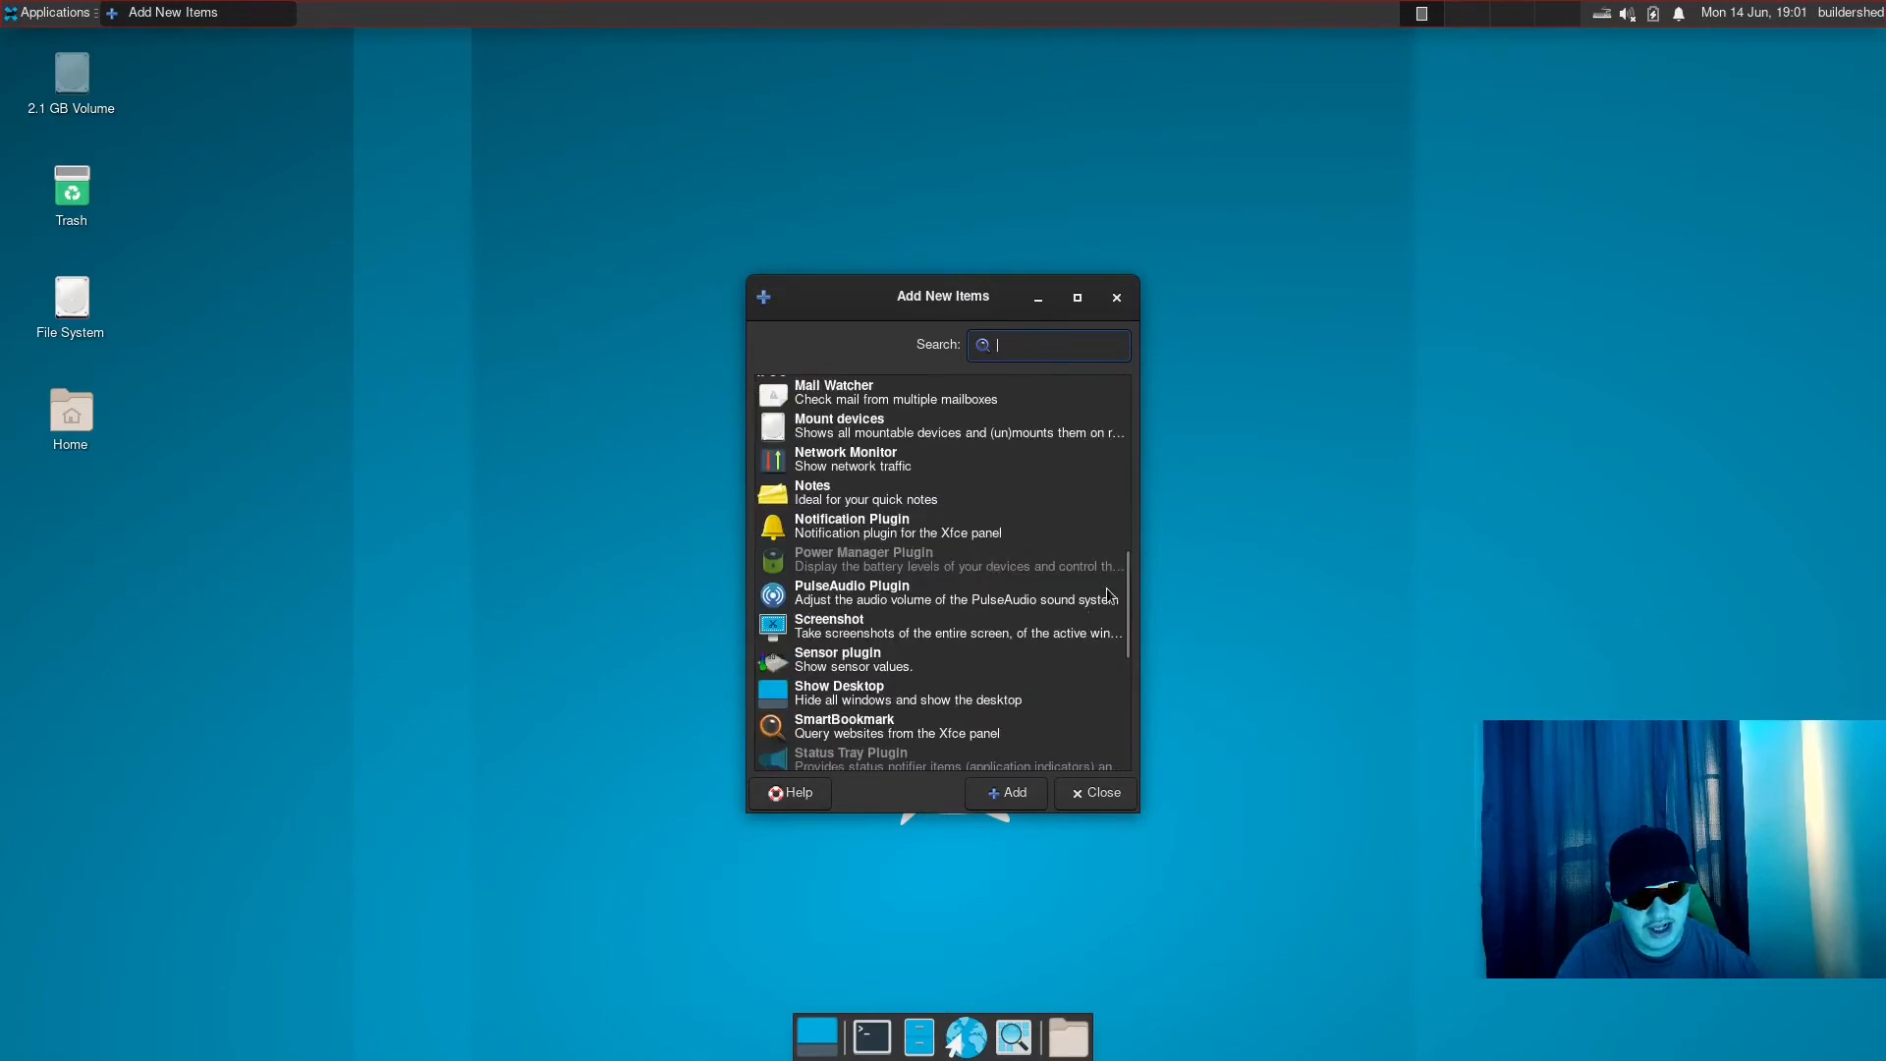
pyautogui.scroll(-10, 928, 520)
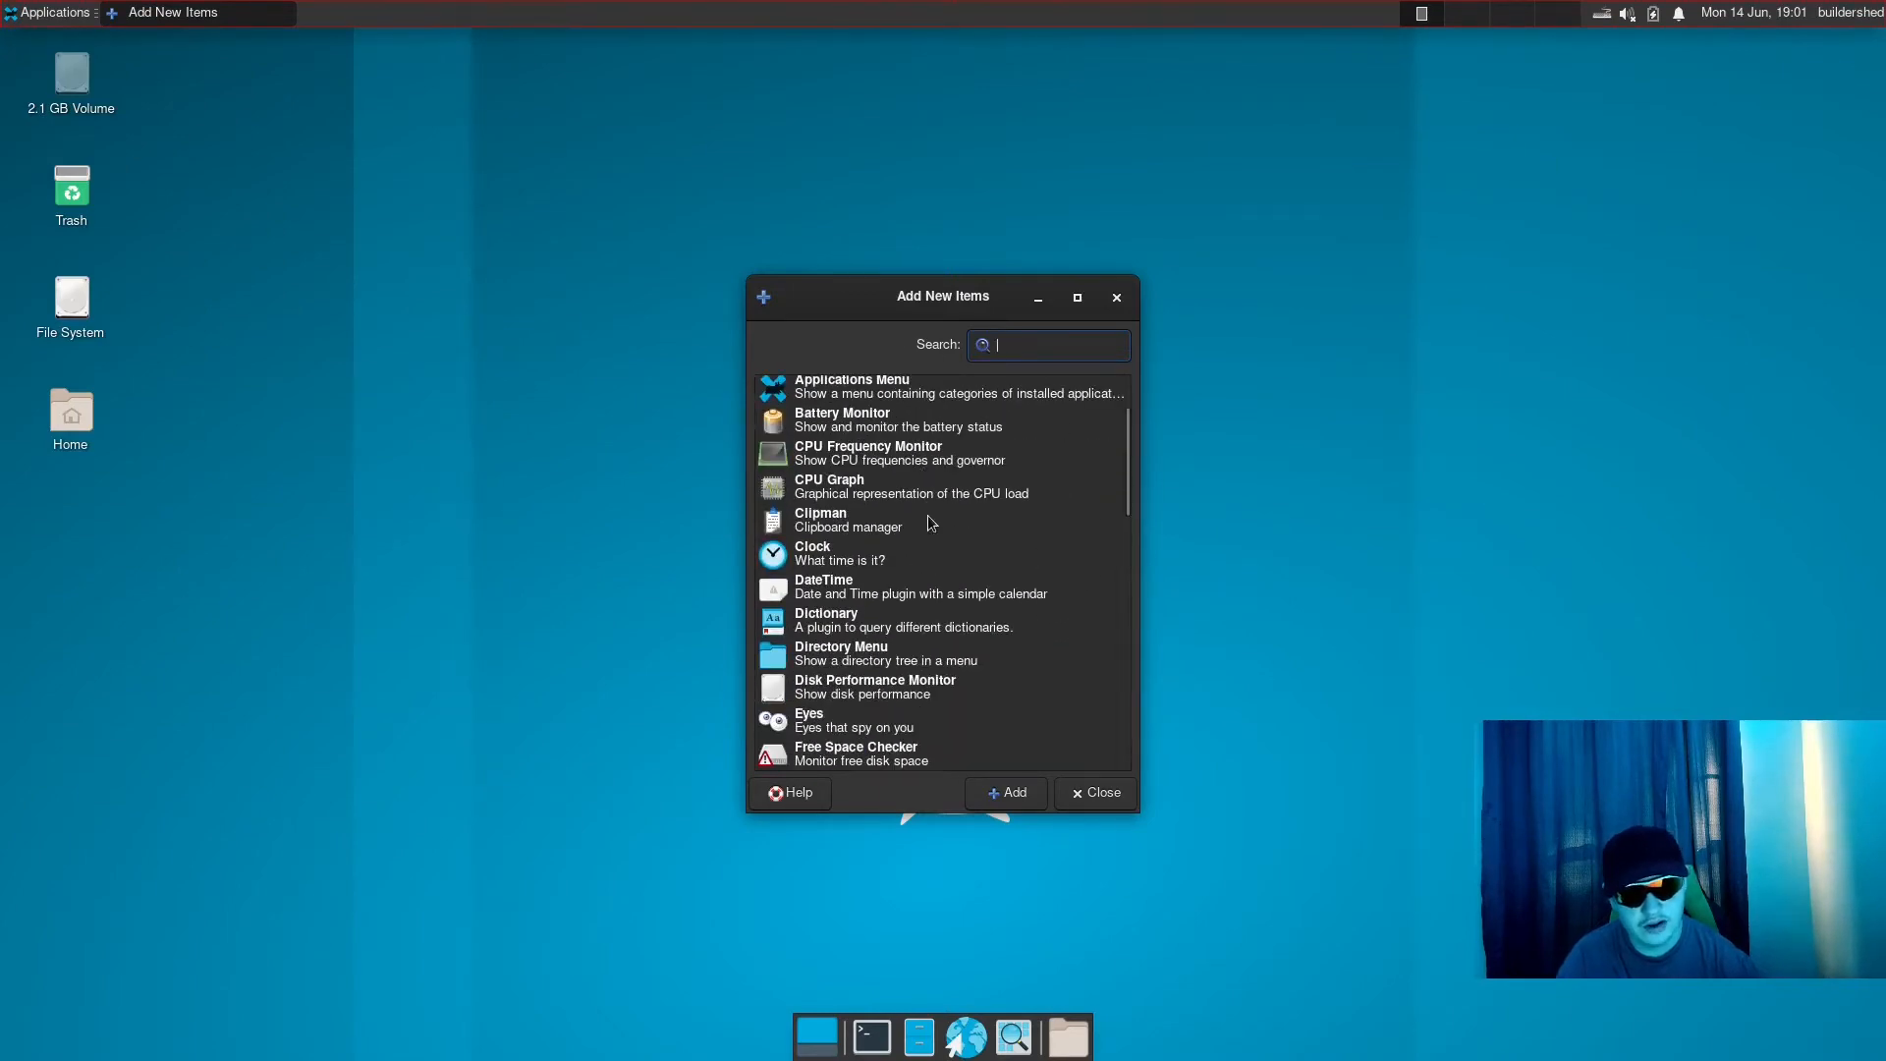
pyautogui.scroll(15, 997, 506)
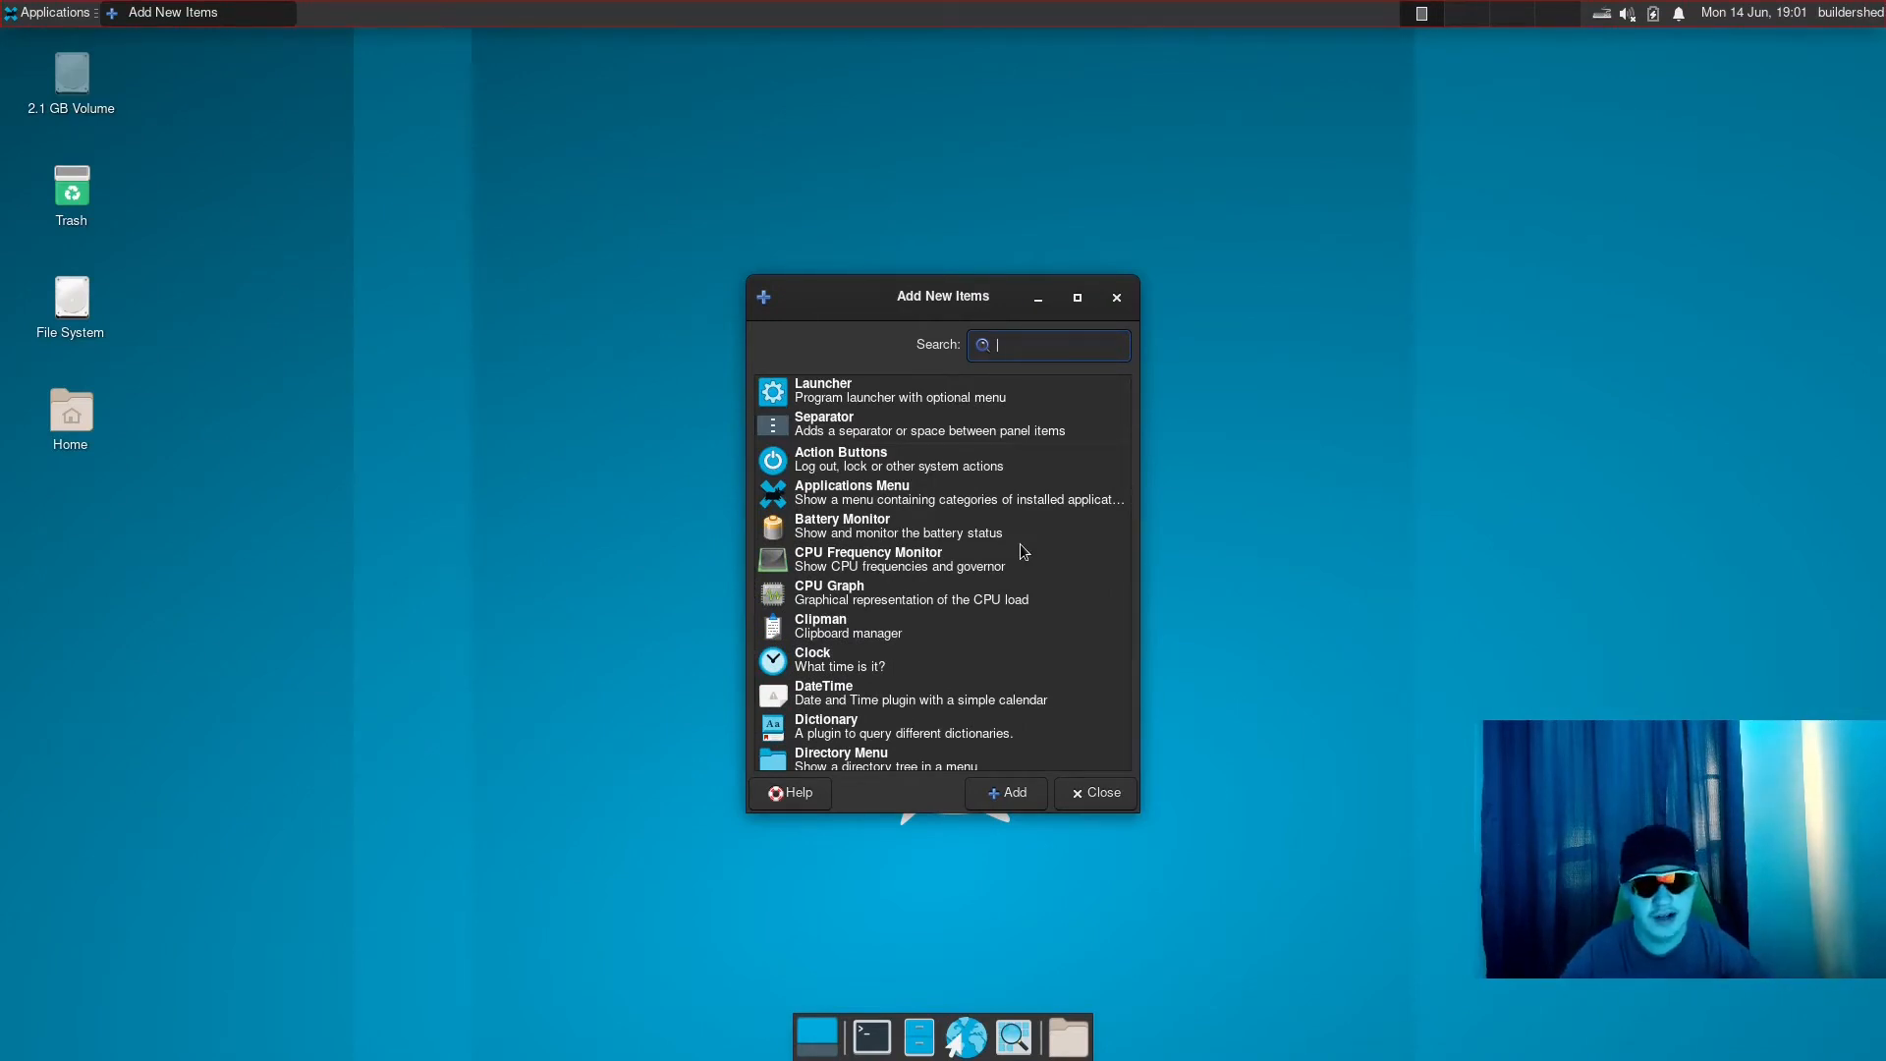
pyautogui.click(1073, 794)
# - Browse the installed application categories, open the Settings Manager, and move its window to the right of the desktop's centre
pyautogui.click(8, 11)
pyautogui.click(6, 10)
pyautogui.click(7, 11)
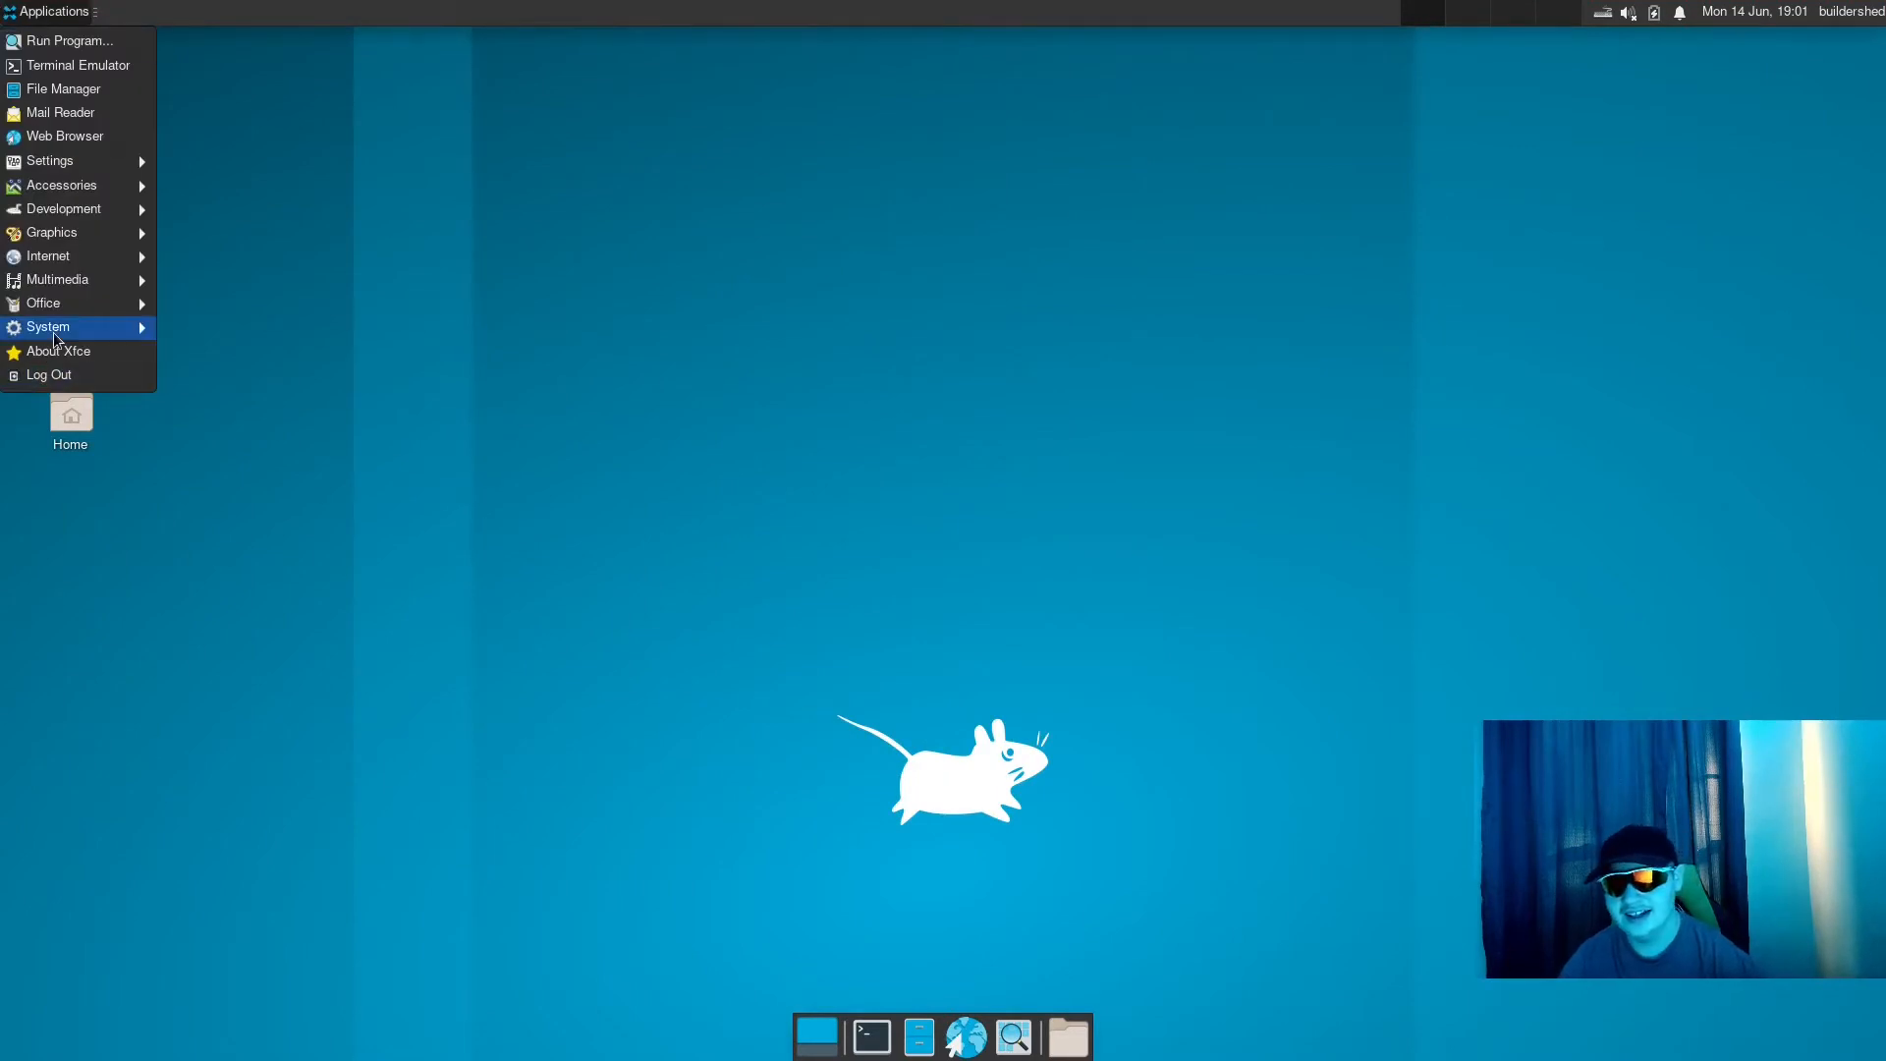
pyautogui.moveTo(51, 327)
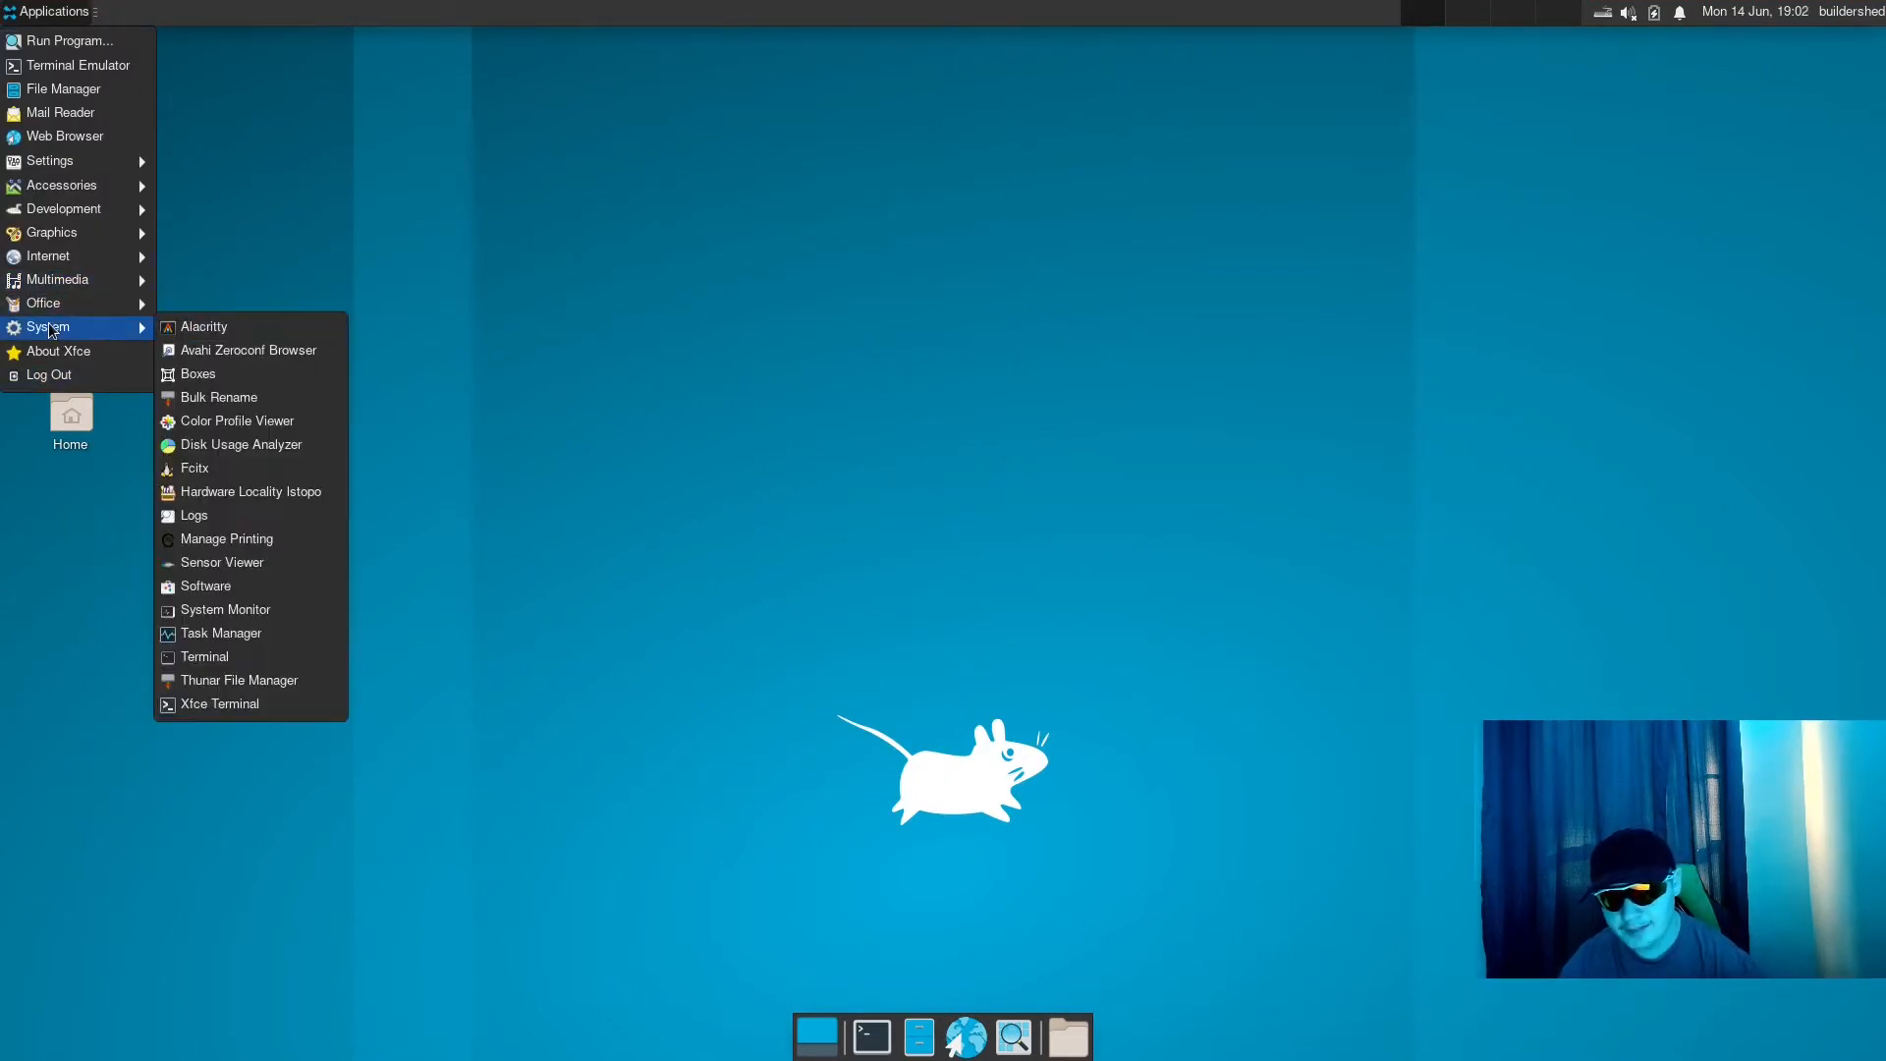
pyautogui.moveTo(106, 186)
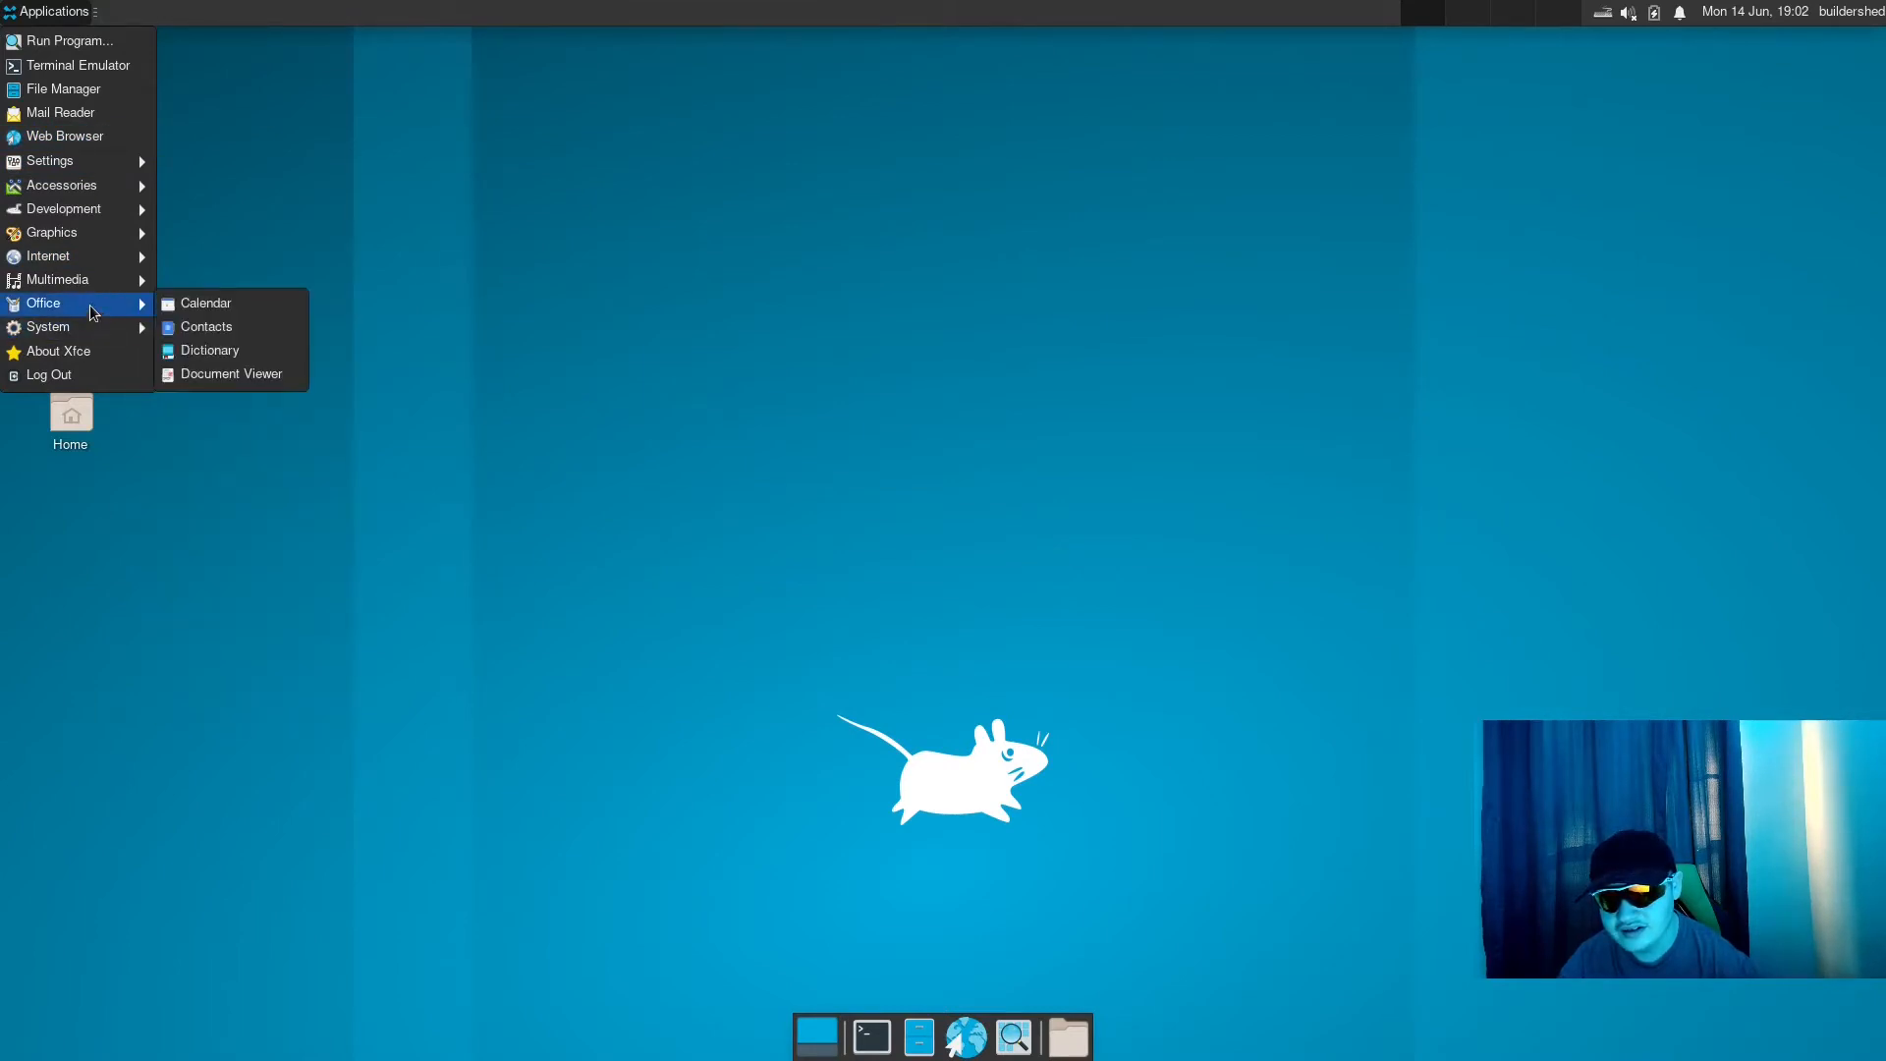
pyautogui.moveTo(102, 241)
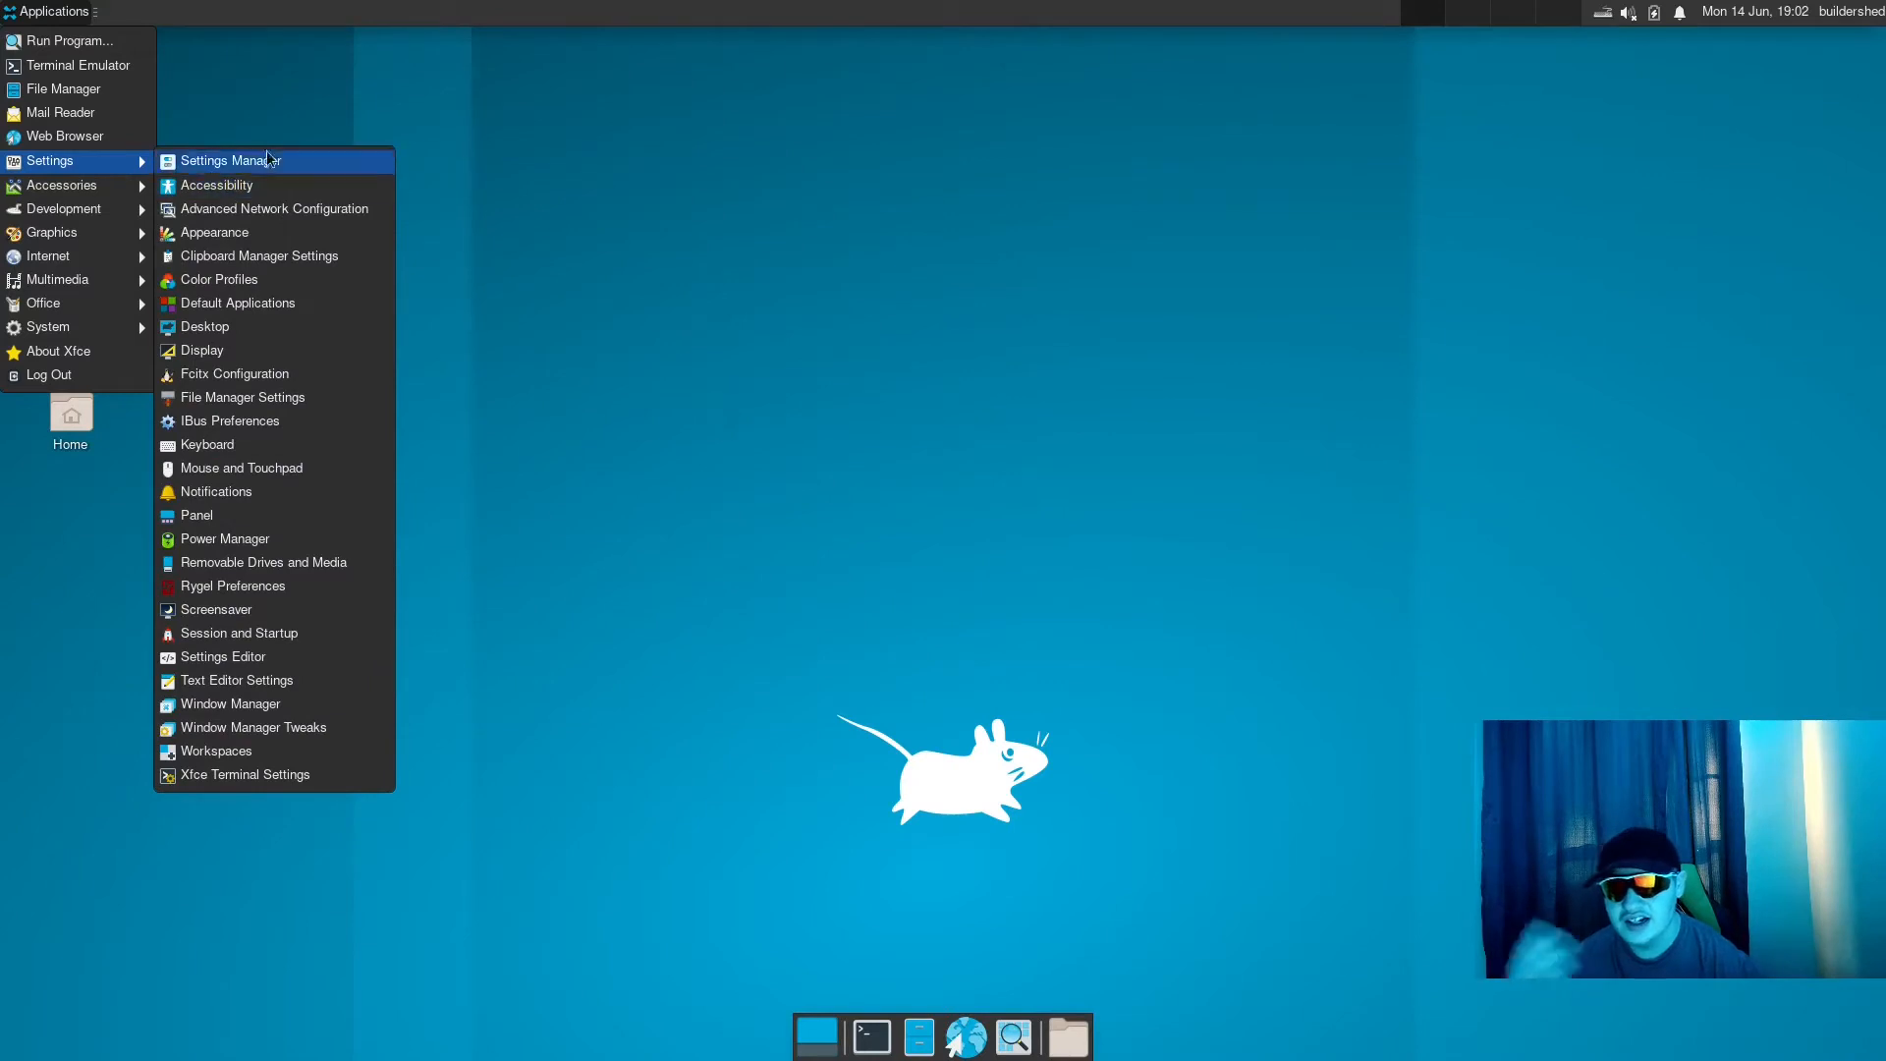
pyautogui.click(219, 167)
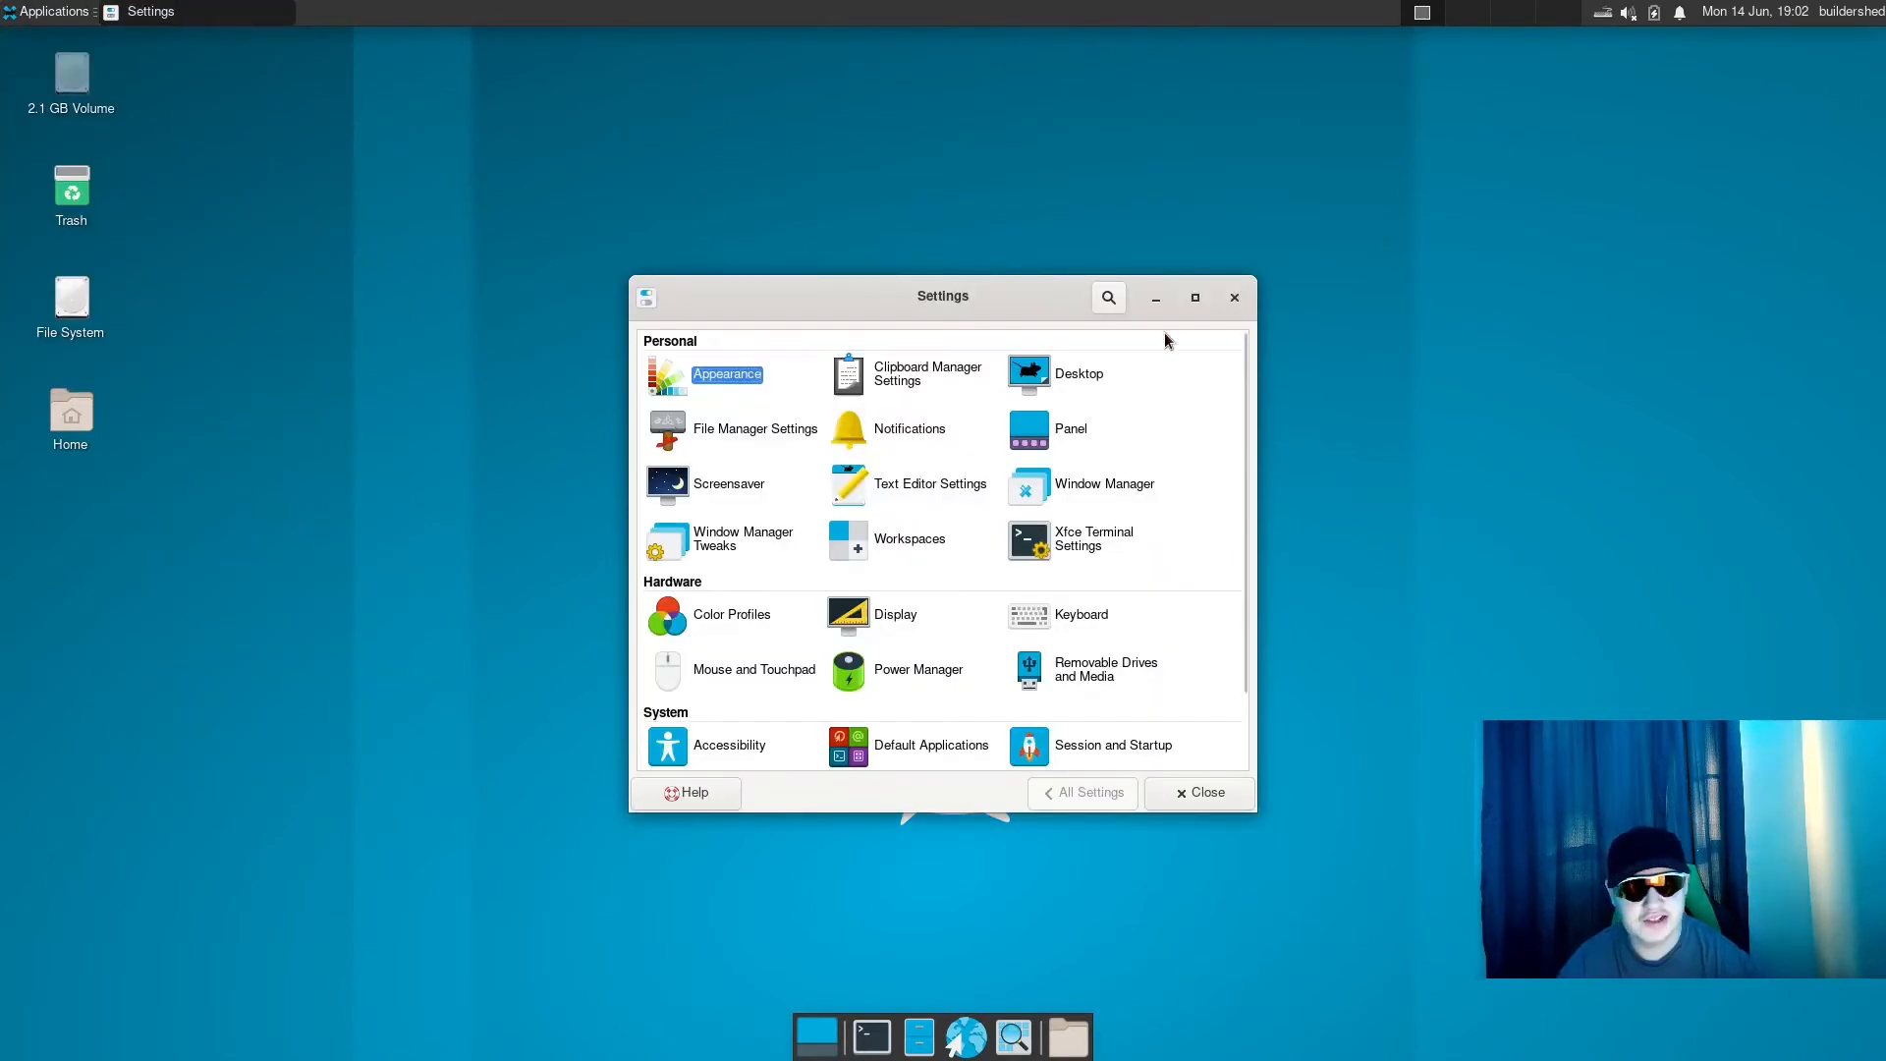
pyautogui.moveTo(1052, 300); pyautogui.dragTo(1259, 312)
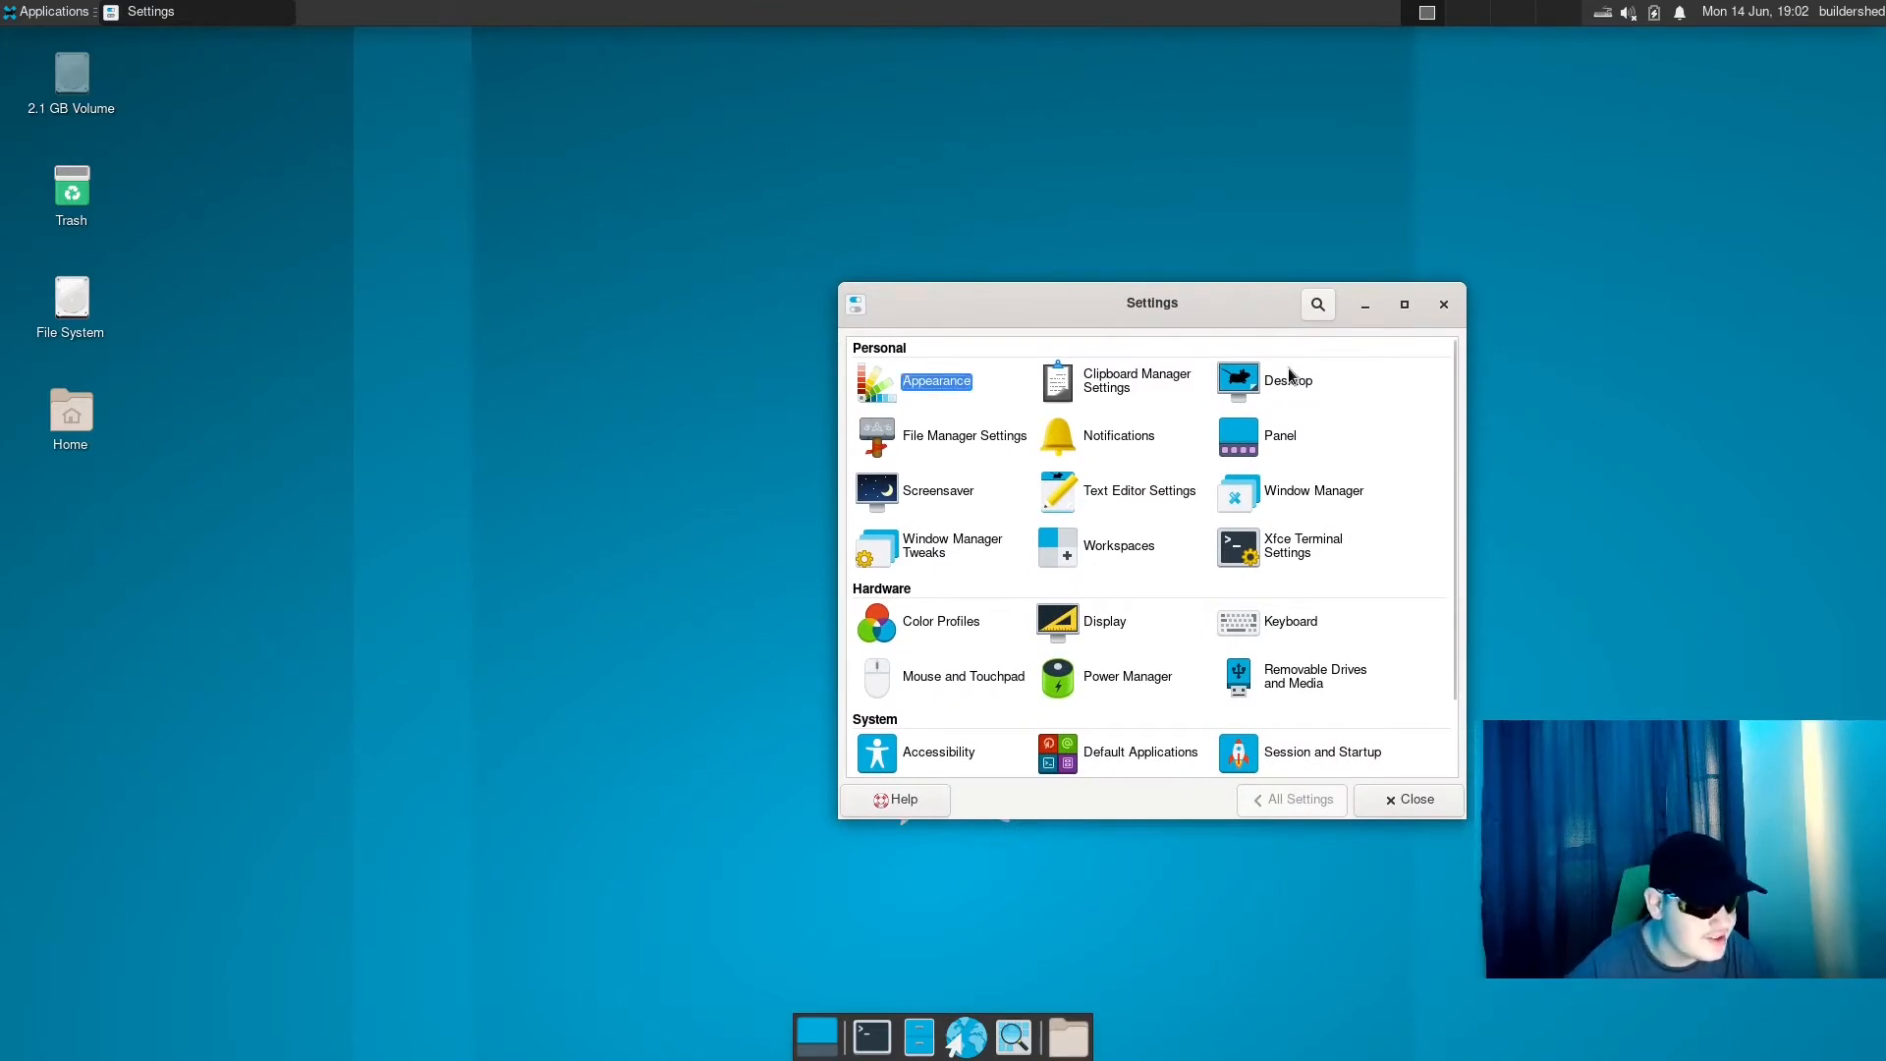
pyautogui.click(1350, 442)
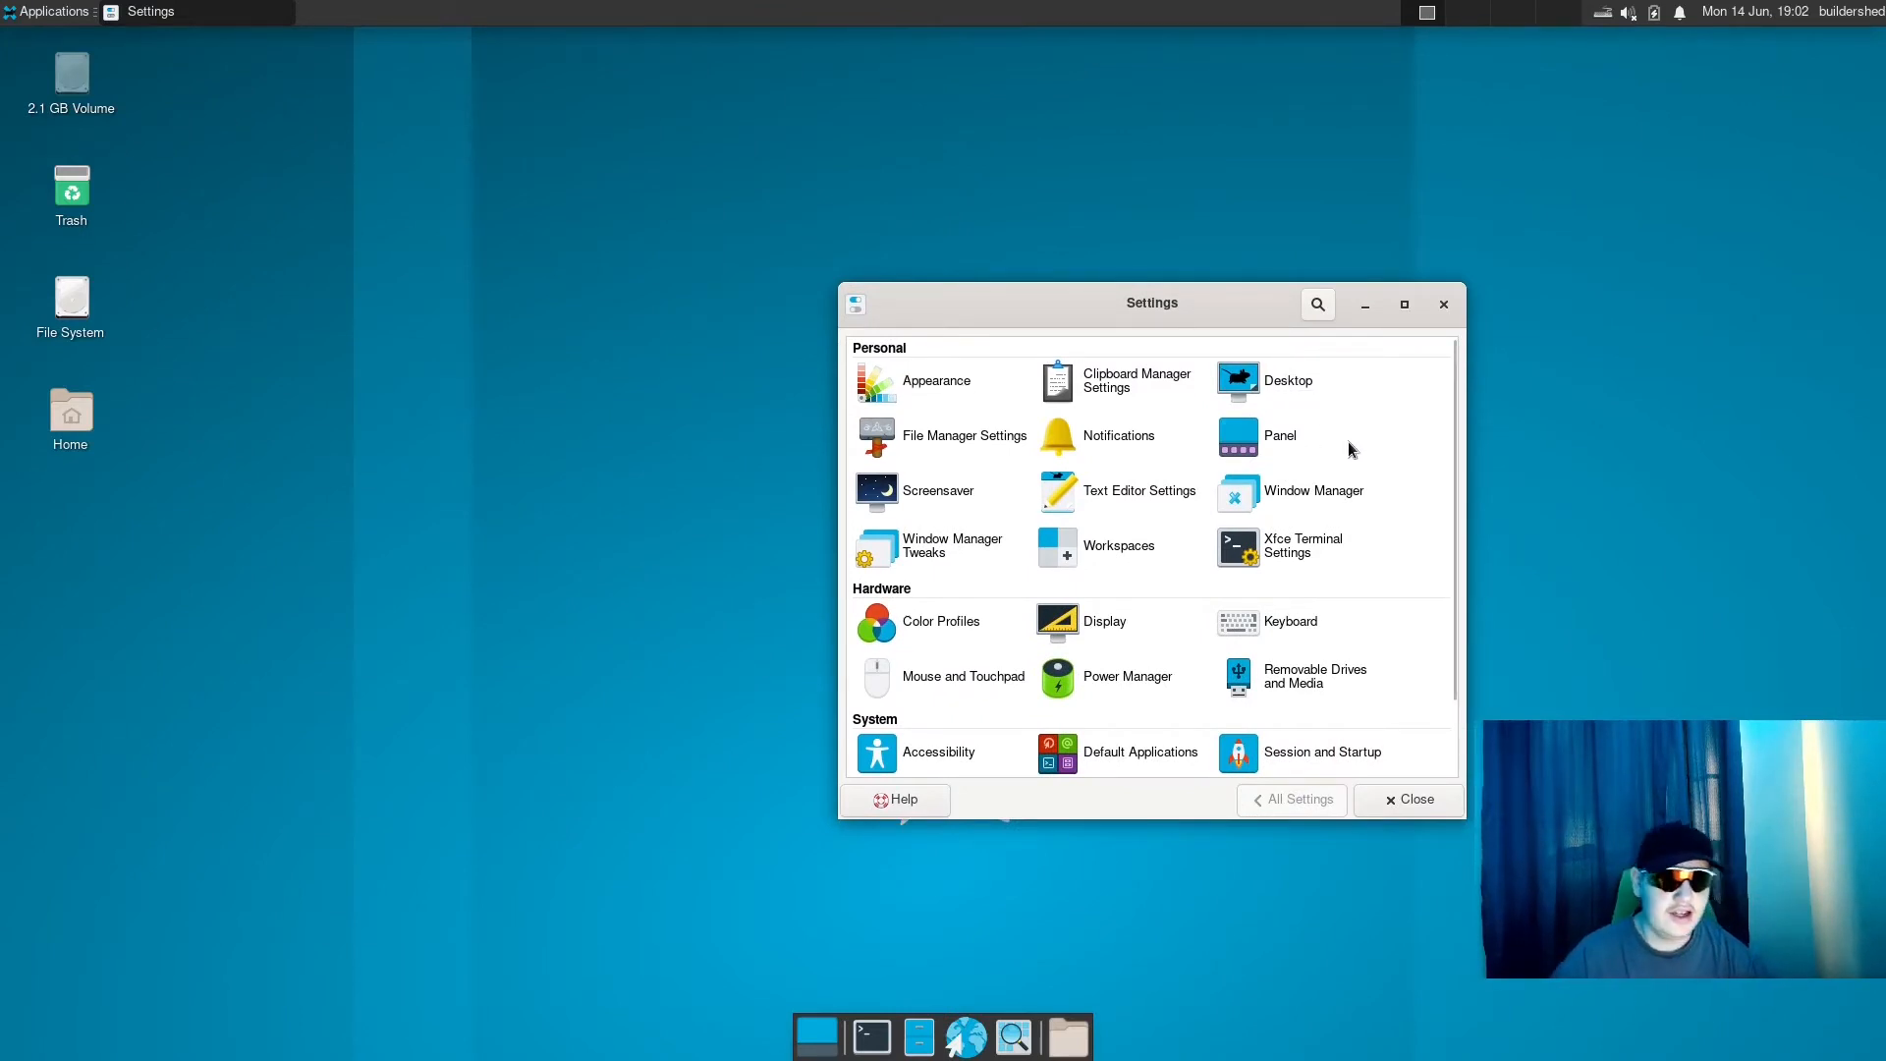
# - Open the Appearance settings, set the style to Adwaita-dark and check the available icon themes
pyautogui.click(932, 381)
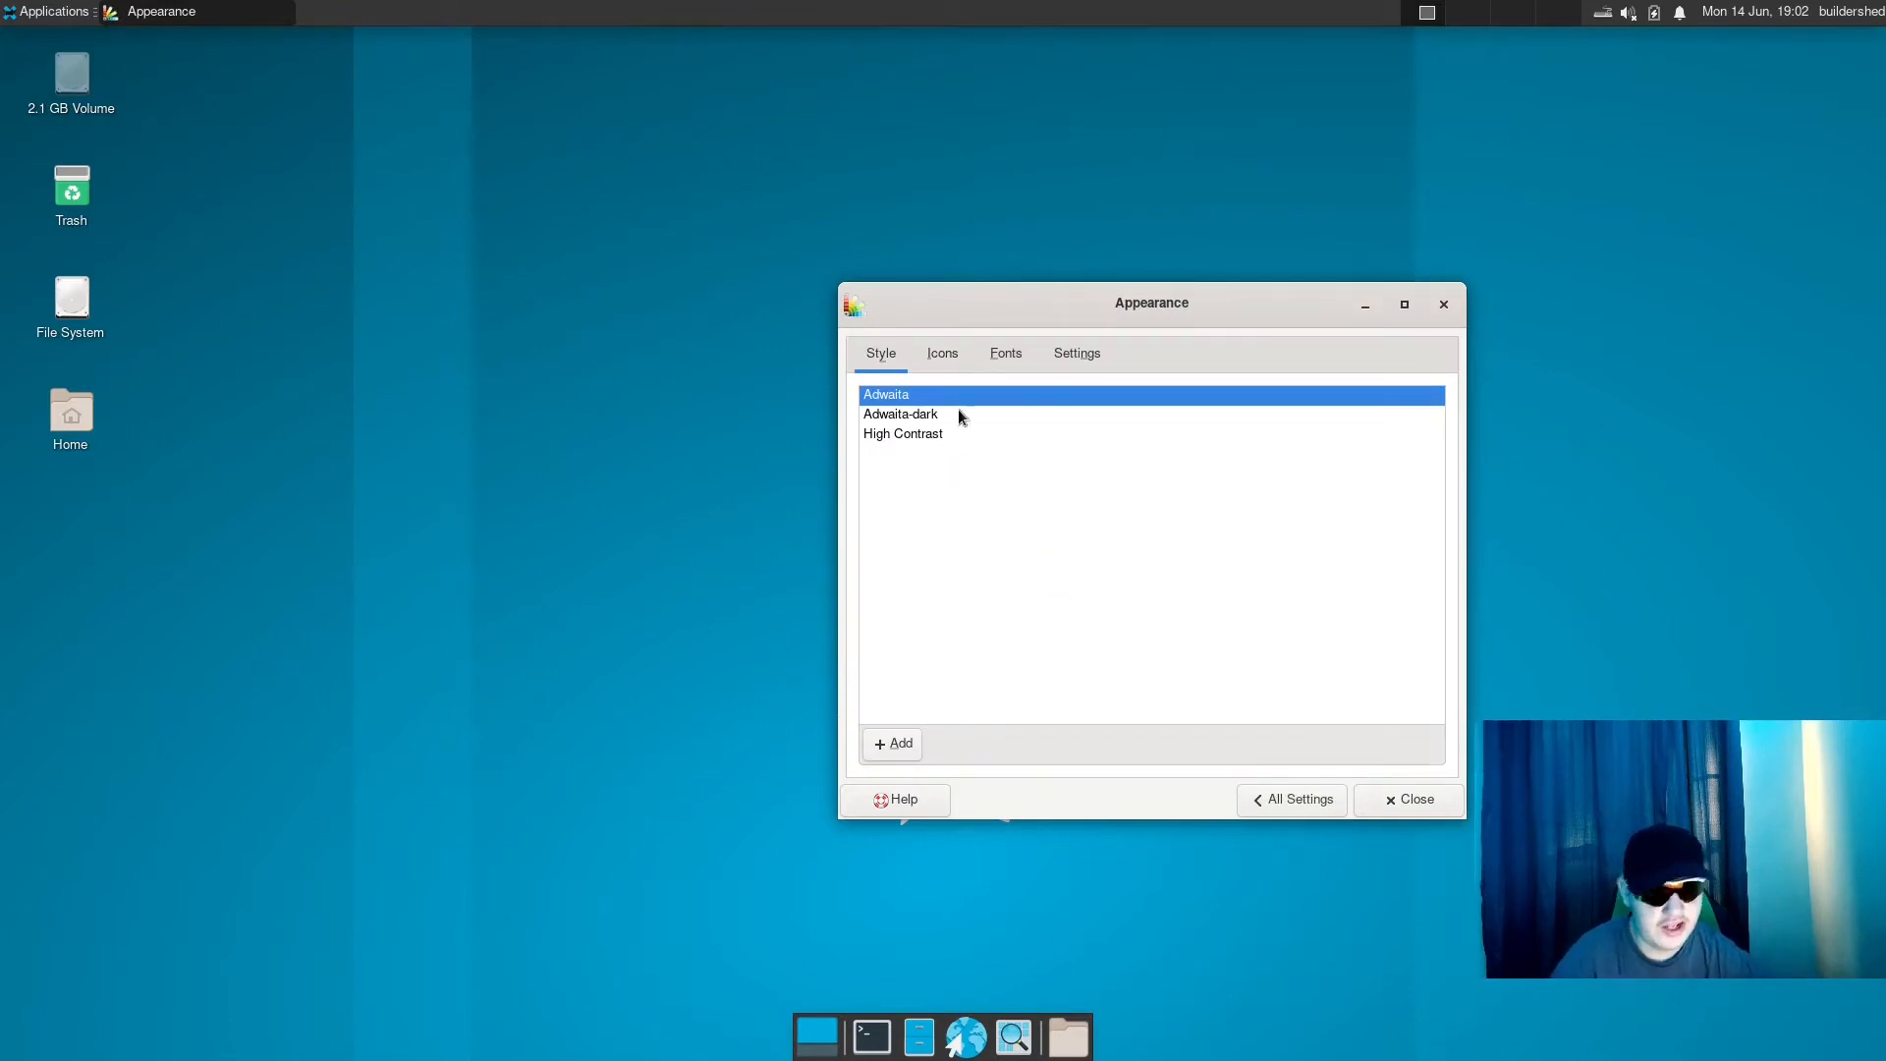
pyautogui.click(943, 419)
pyautogui.click(948, 353)
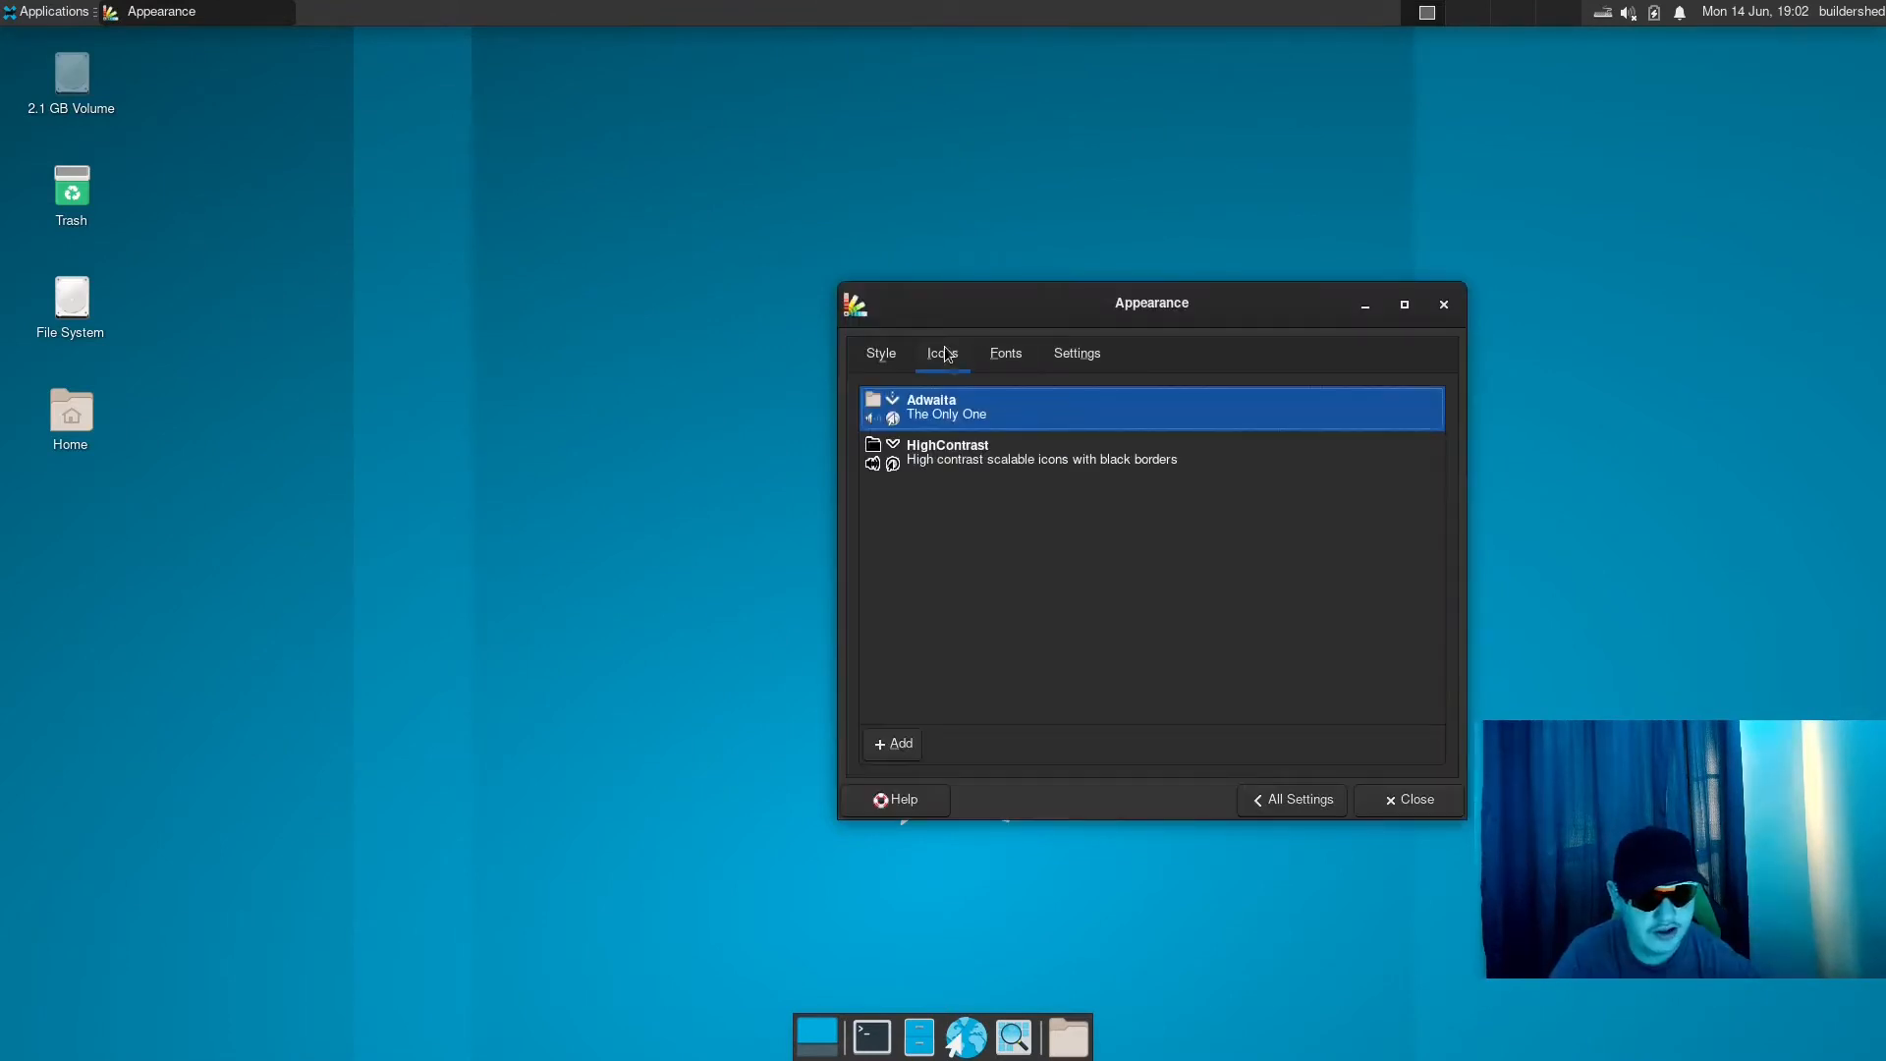
pyautogui.click(892, 354)
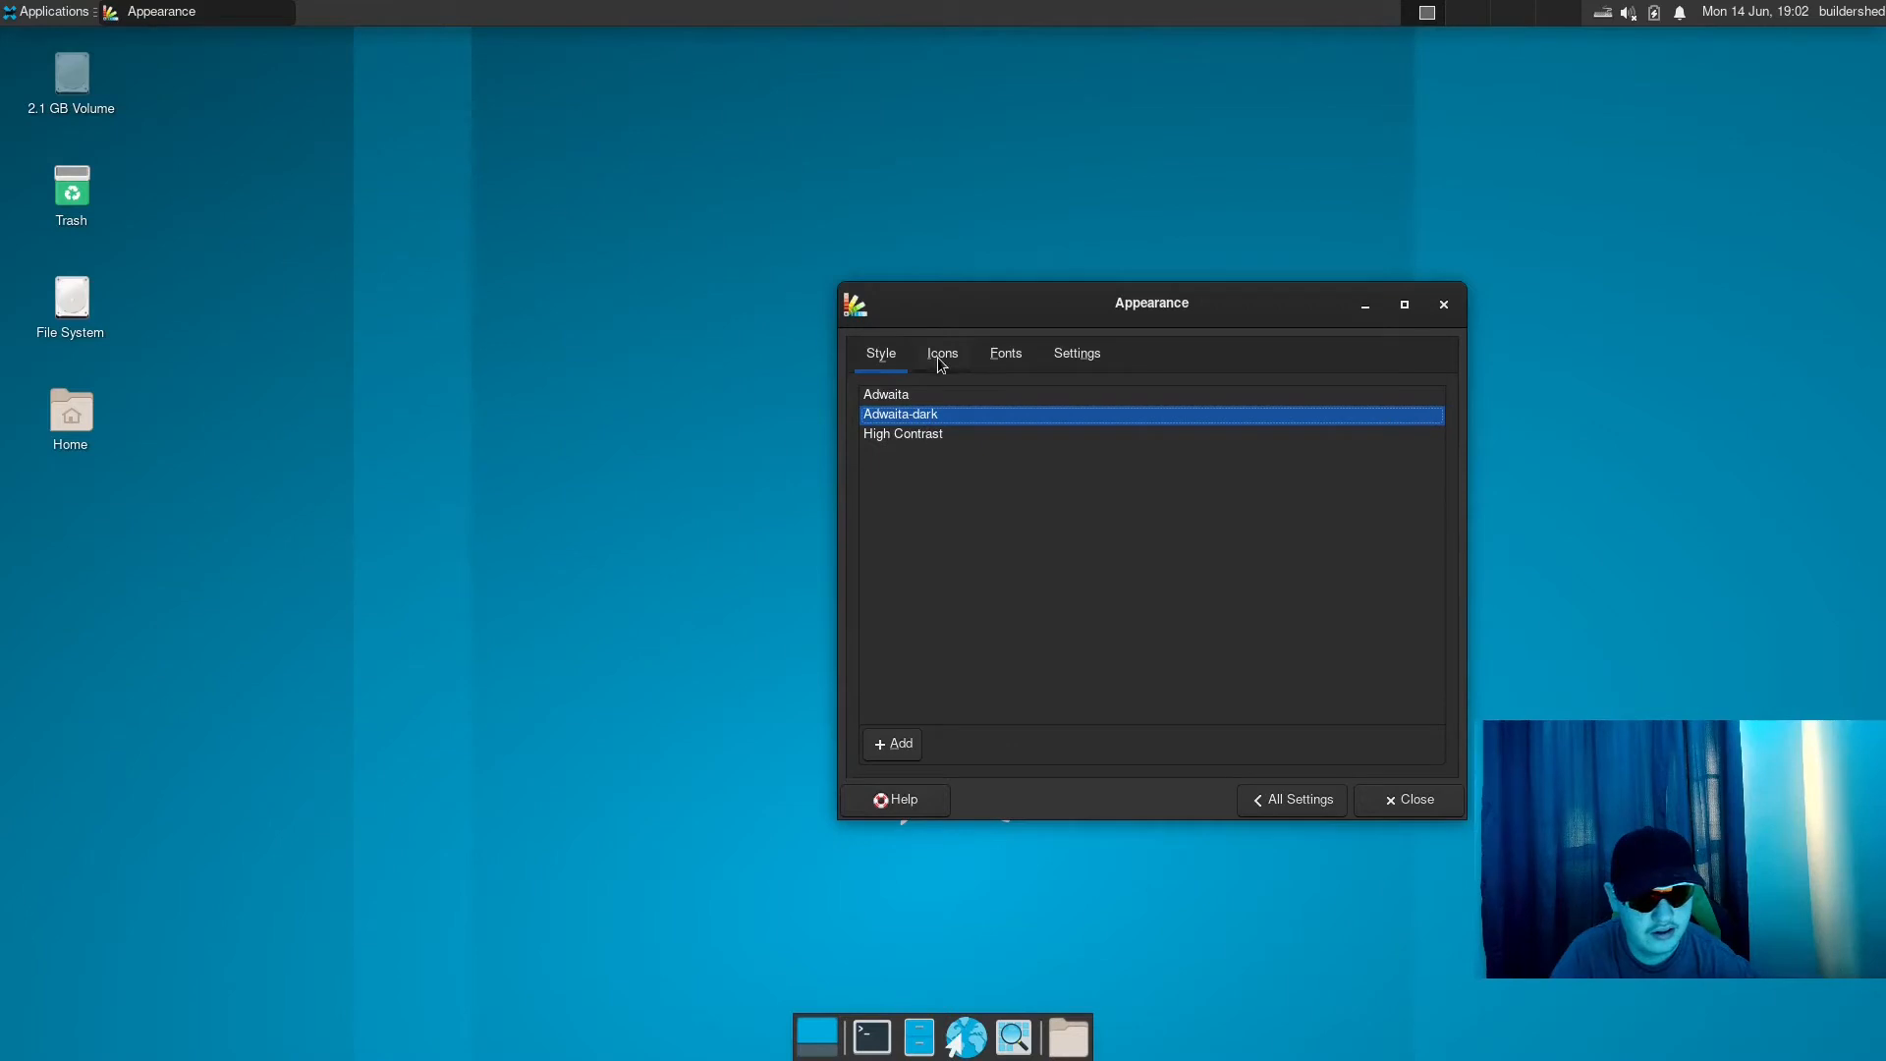
# - Start adding a GTK theme, show hidden files and look for themes in the home folder's .local/share directory
pyautogui.click(898, 744)
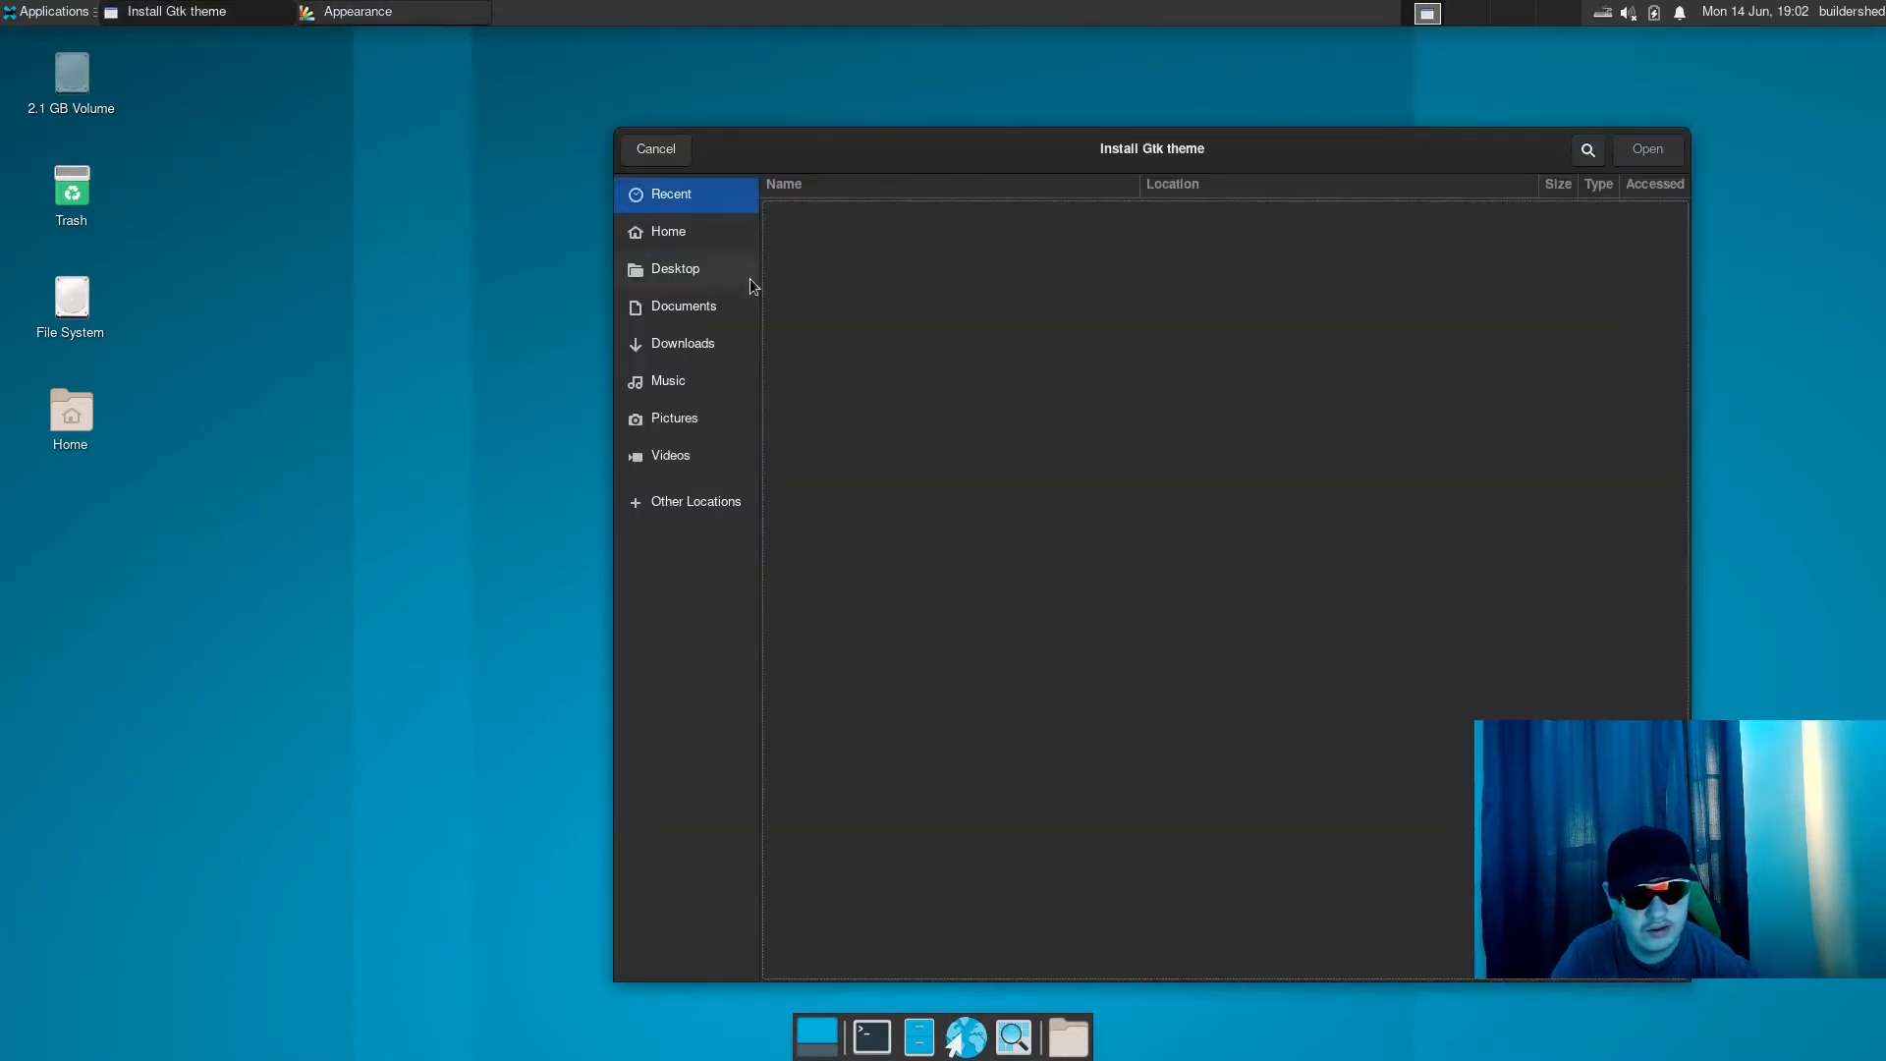
pyautogui.click(723, 232)
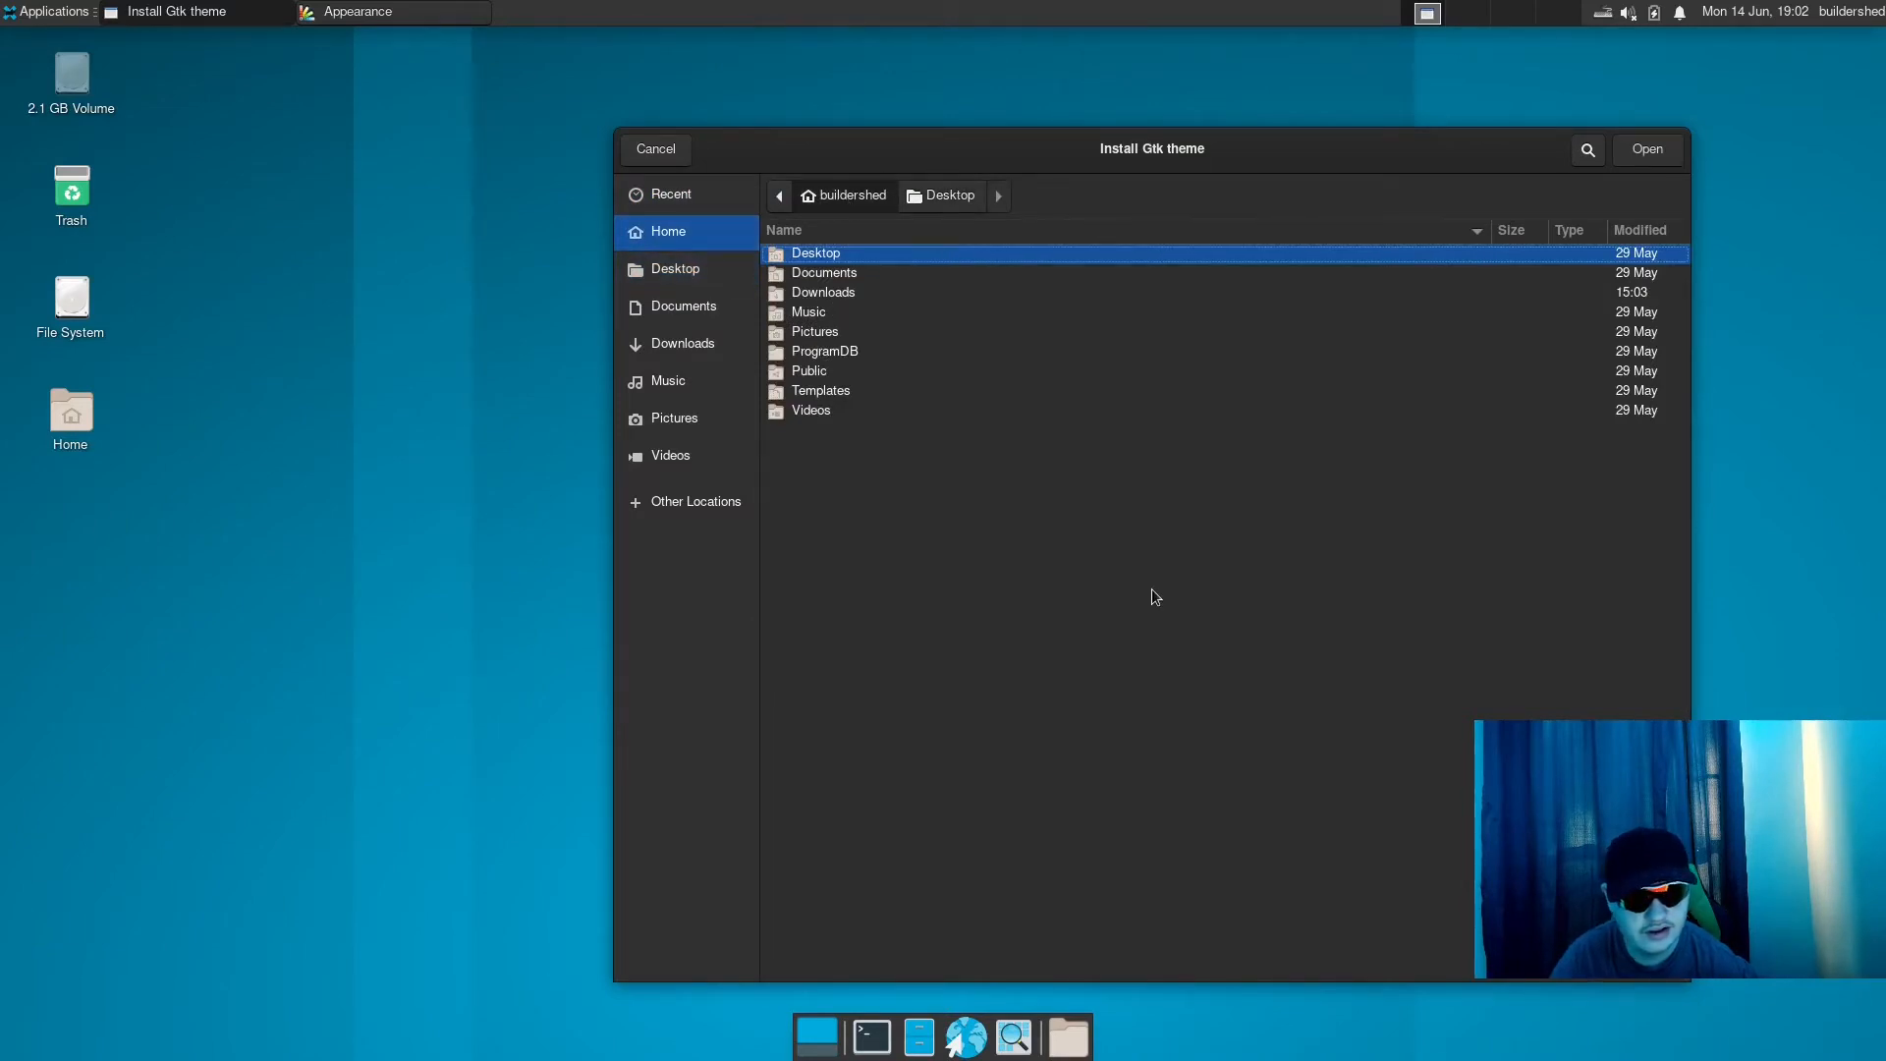
pyautogui.hotkey('ctrl', 'h')
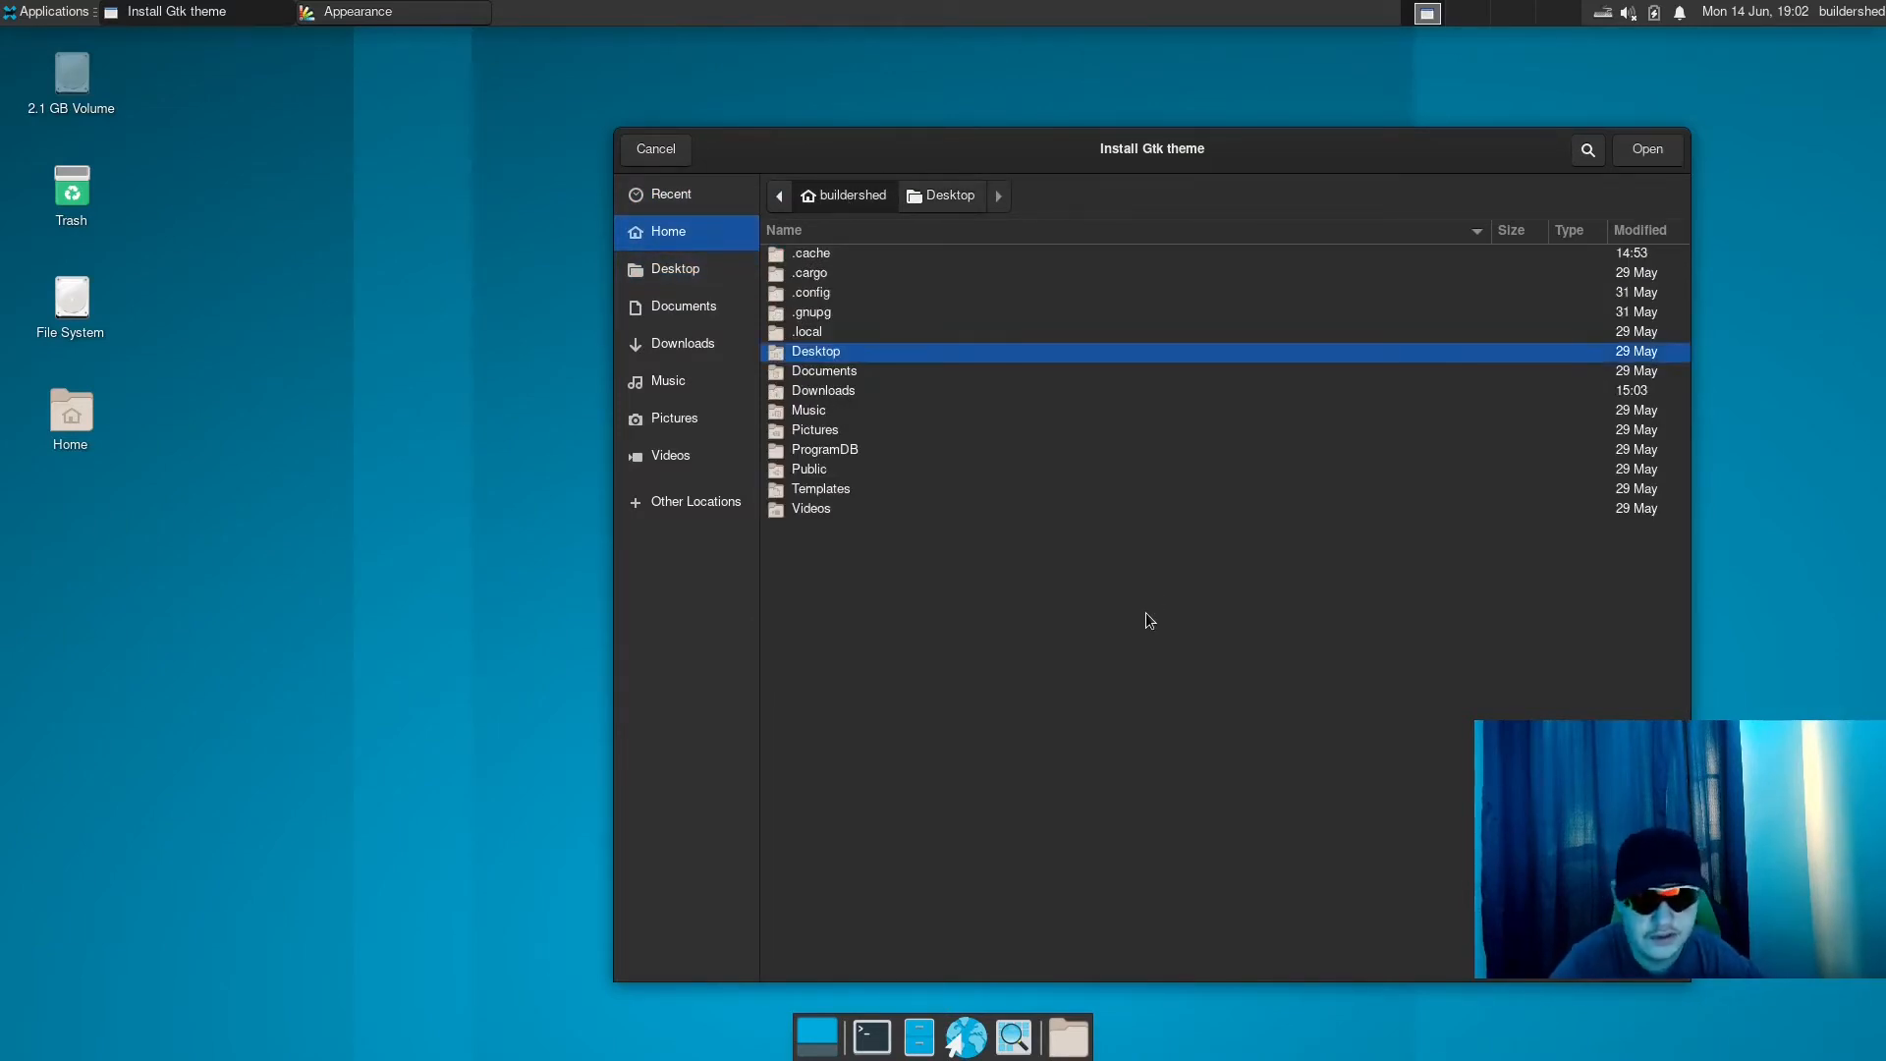
pyautogui.click(840, 334)
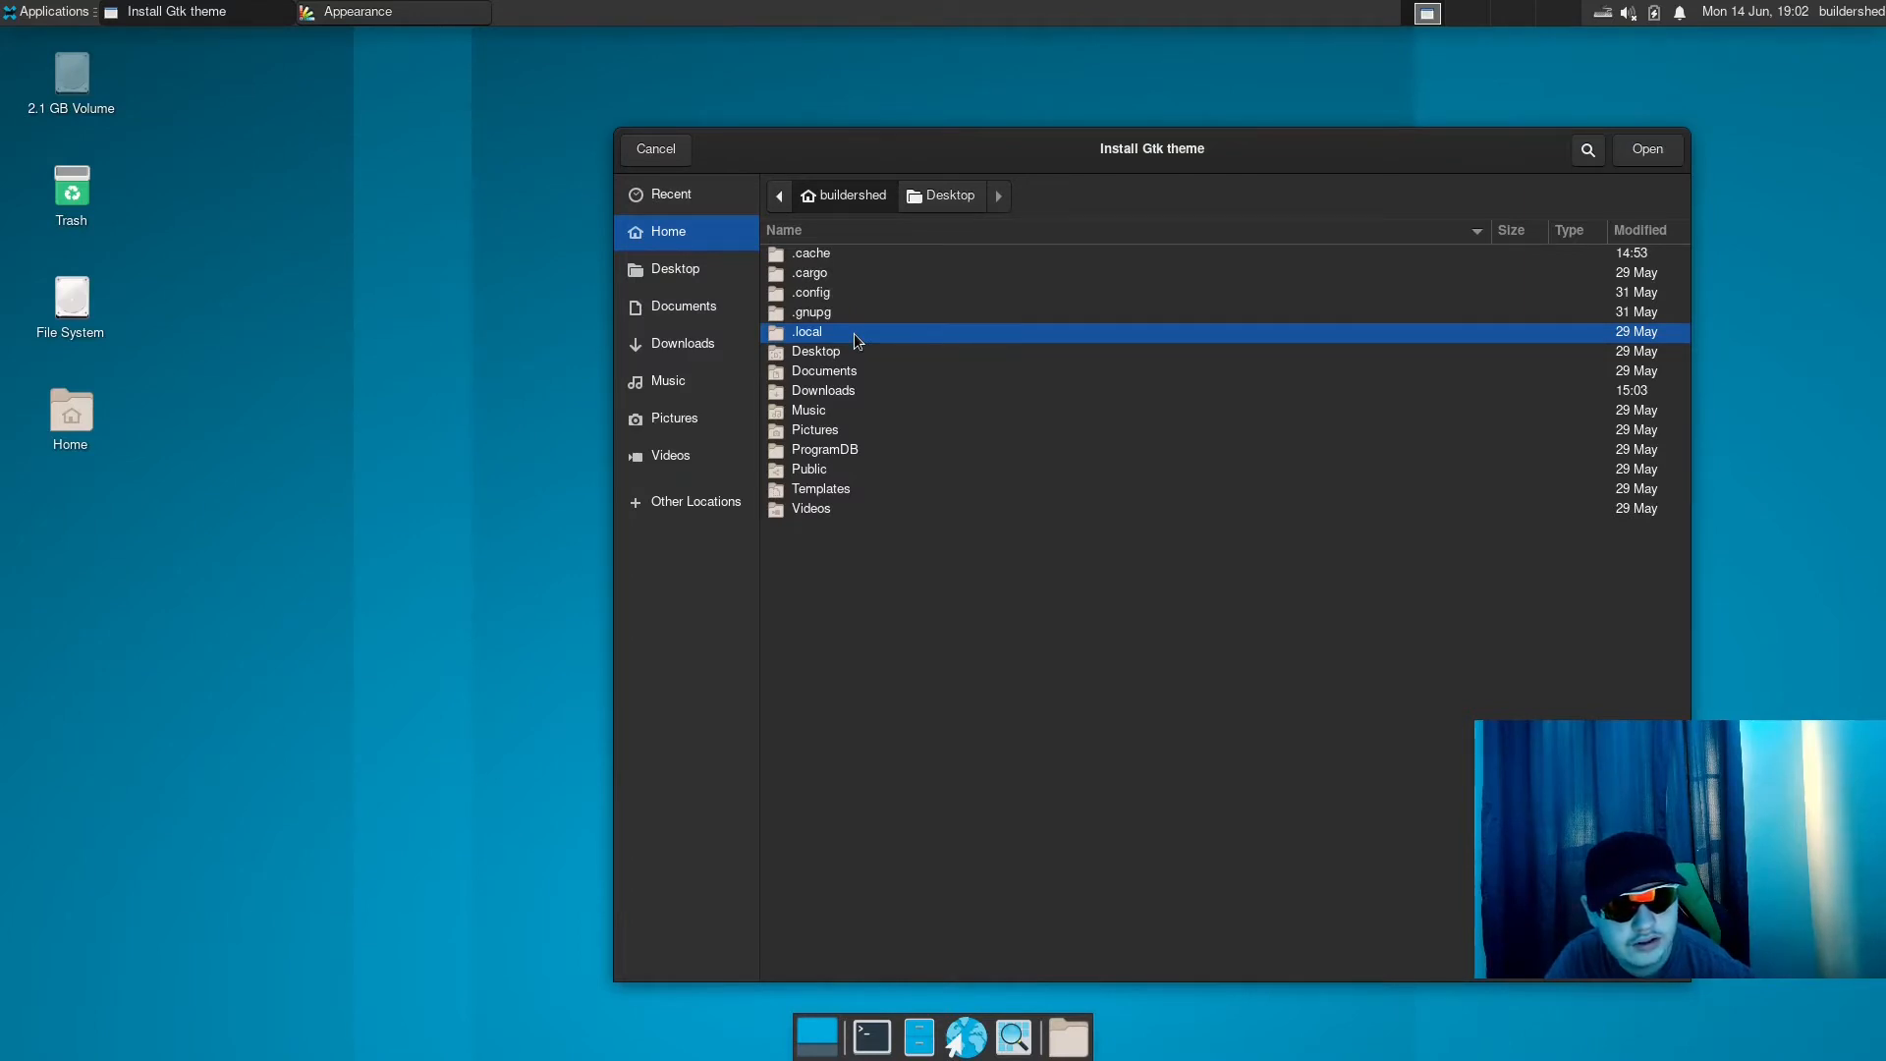
pyautogui.doubleClick(853, 333)
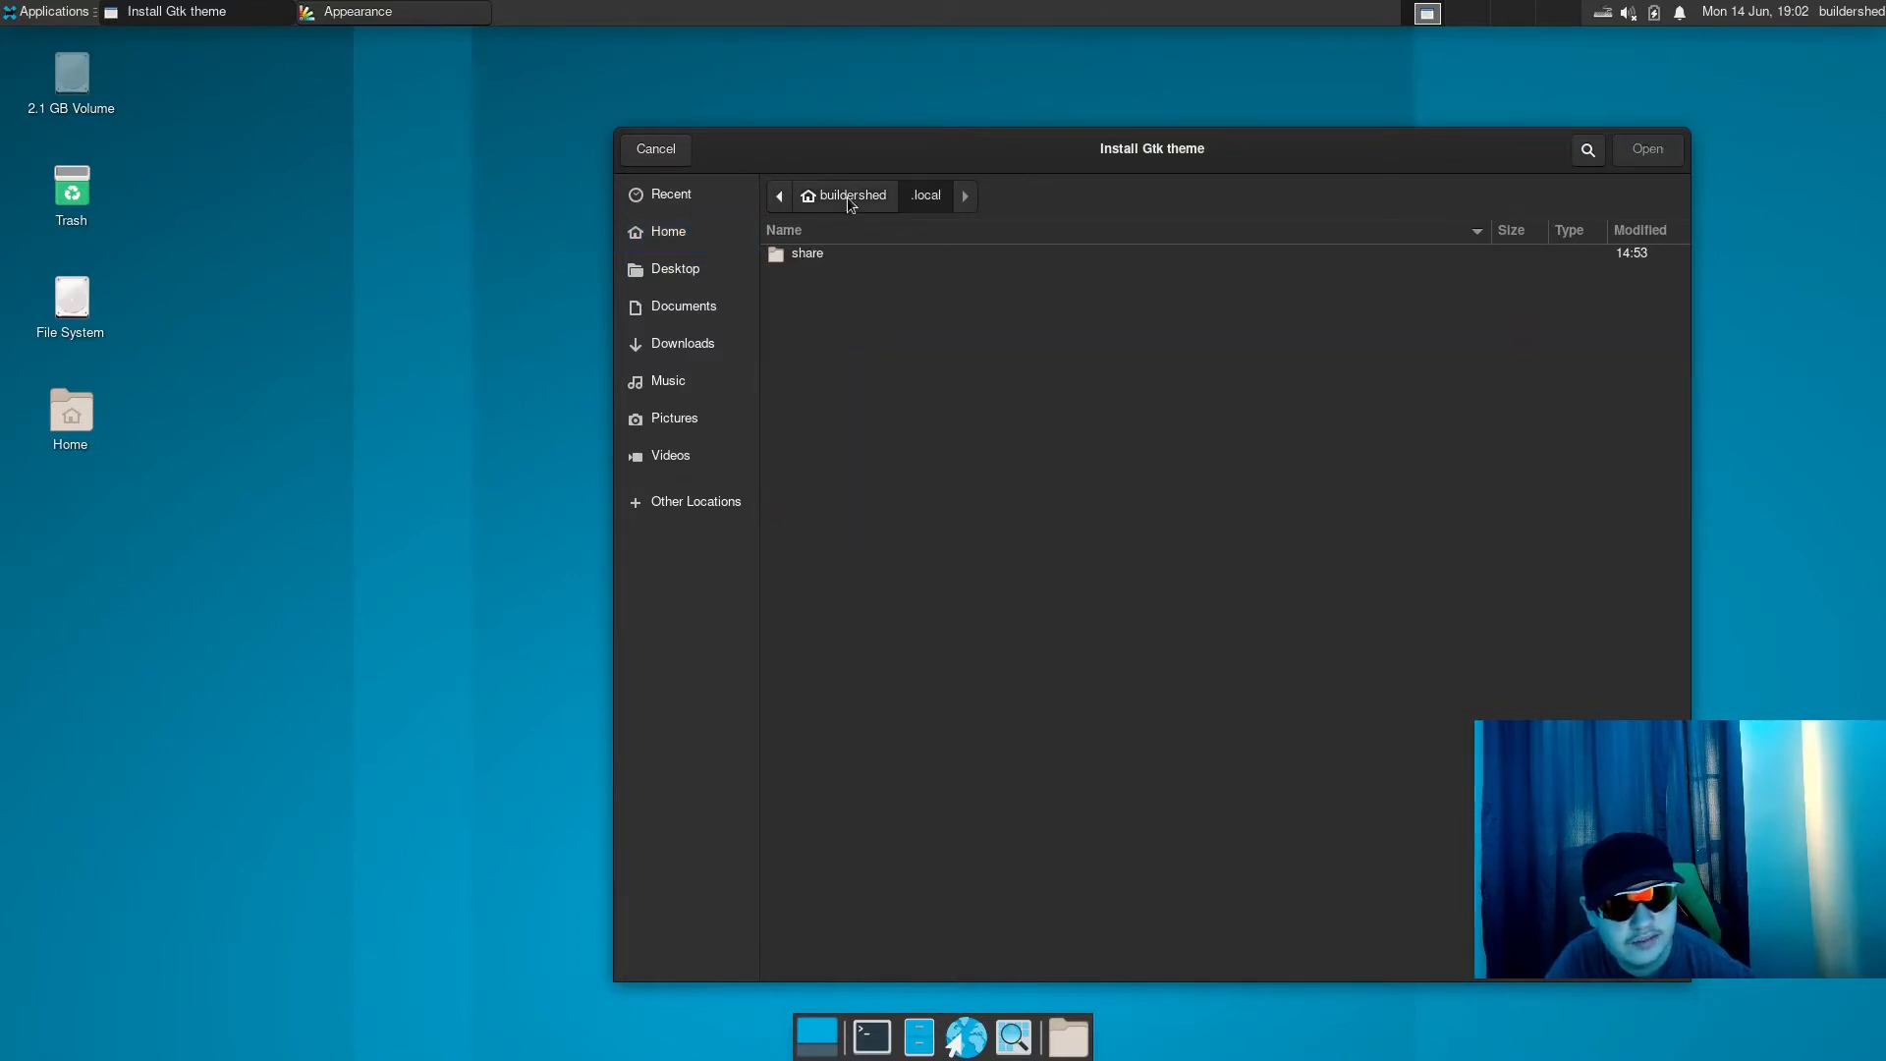
pyautogui.doubleClick(816, 256)
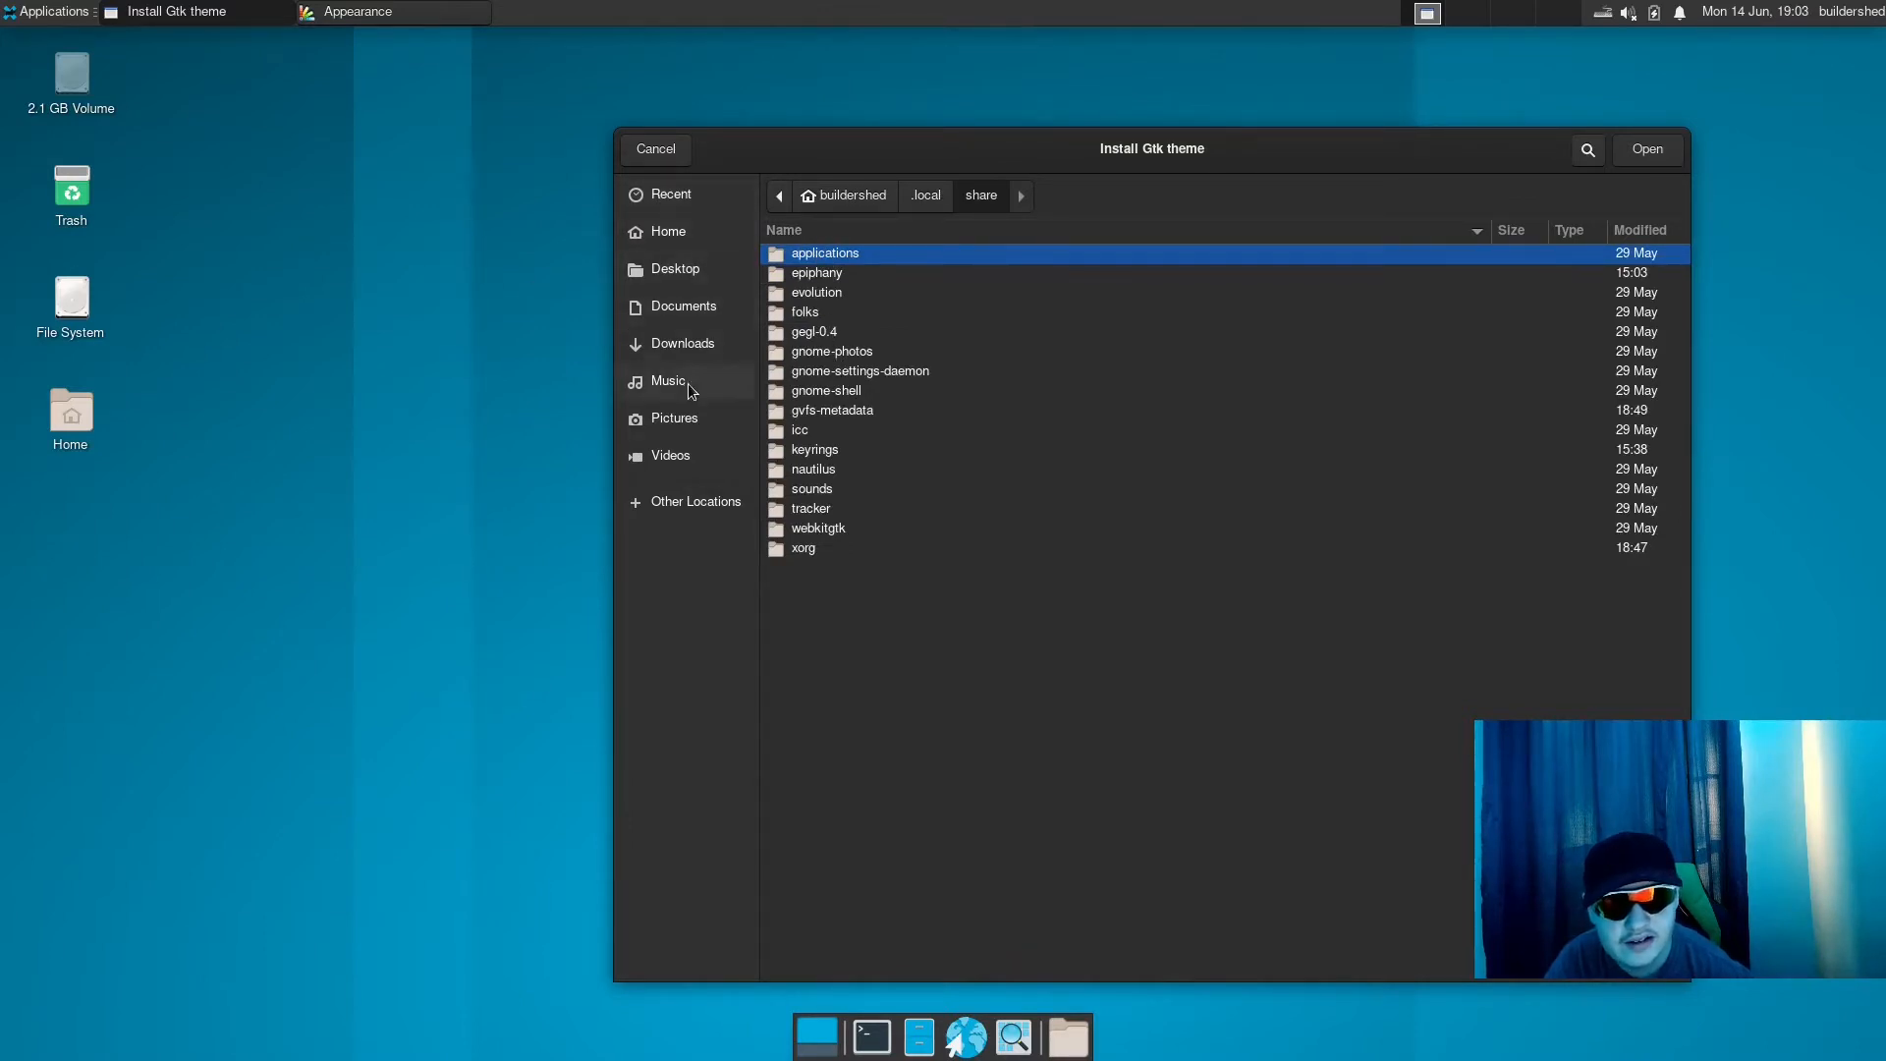
# - Look for themes from the file system's root, checking the root folder and usr/src, and return to usr
pyautogui.click(685, 498)
pyautogui.click(856, 239)
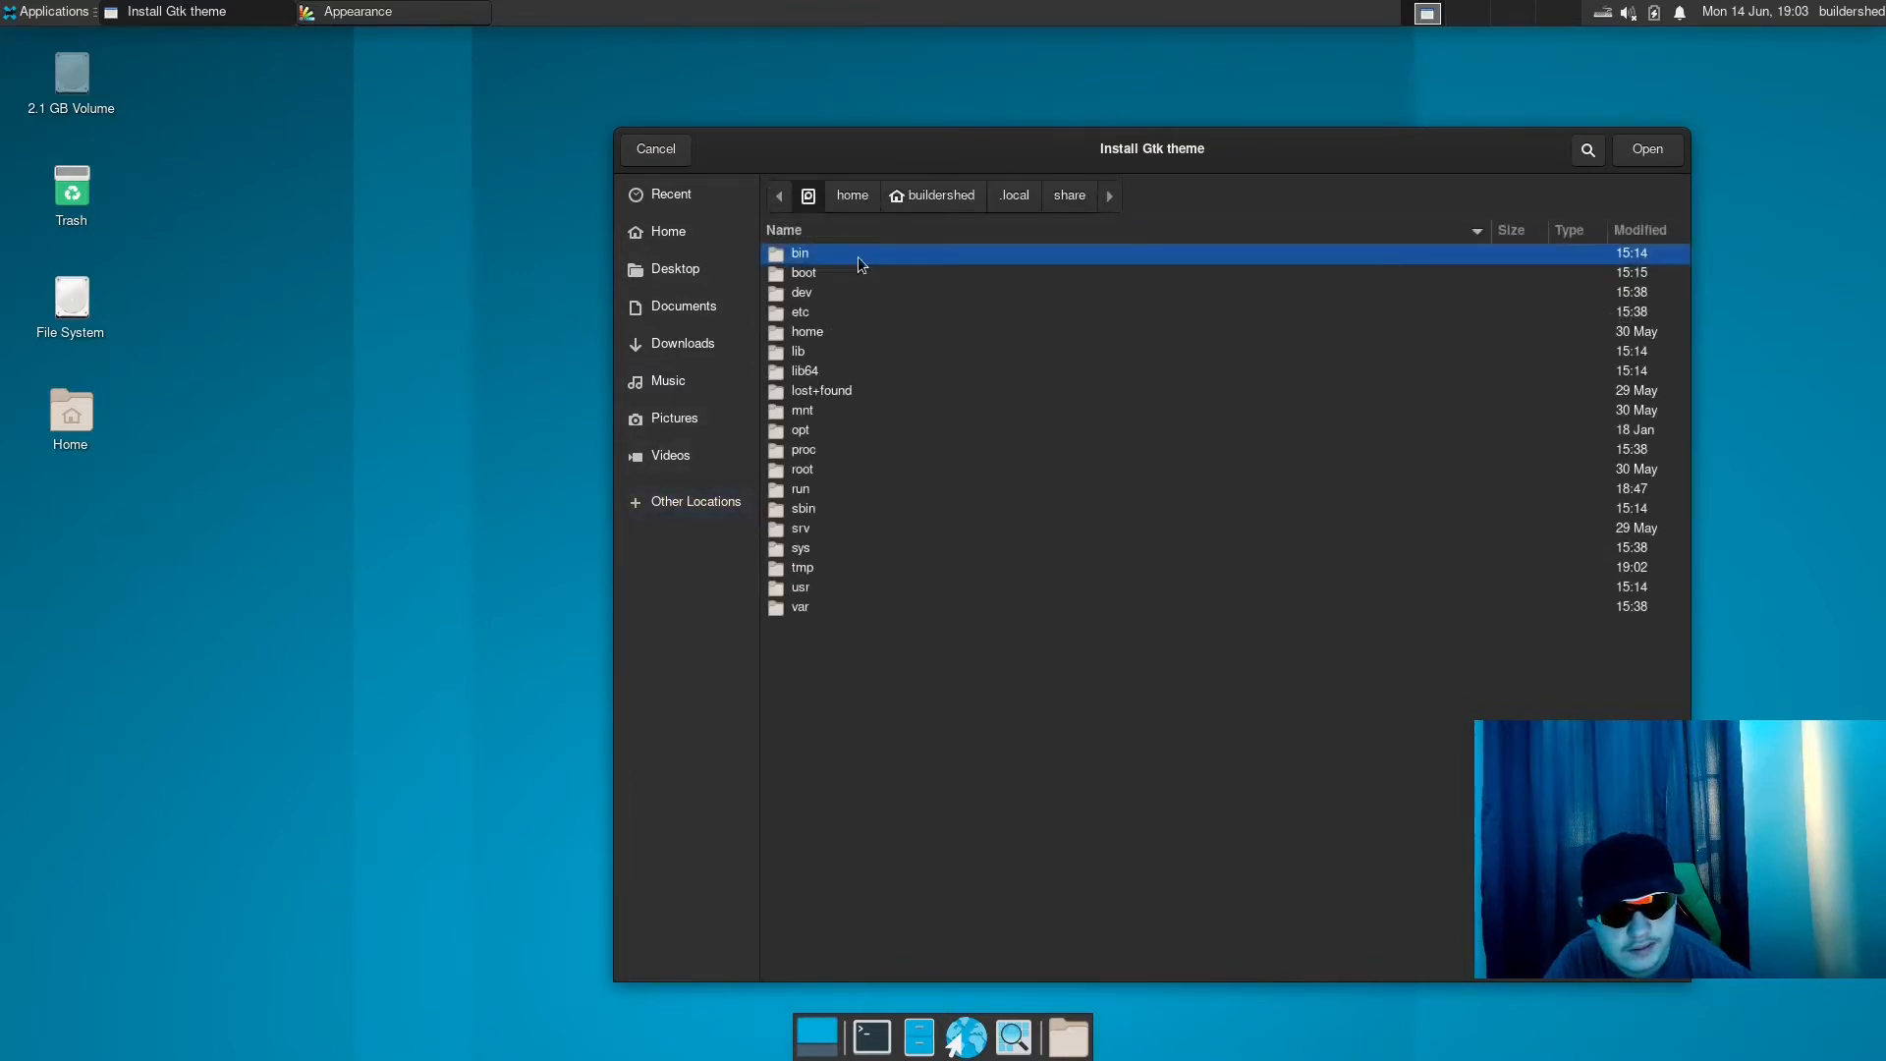
pyautogui.click(815, 314)
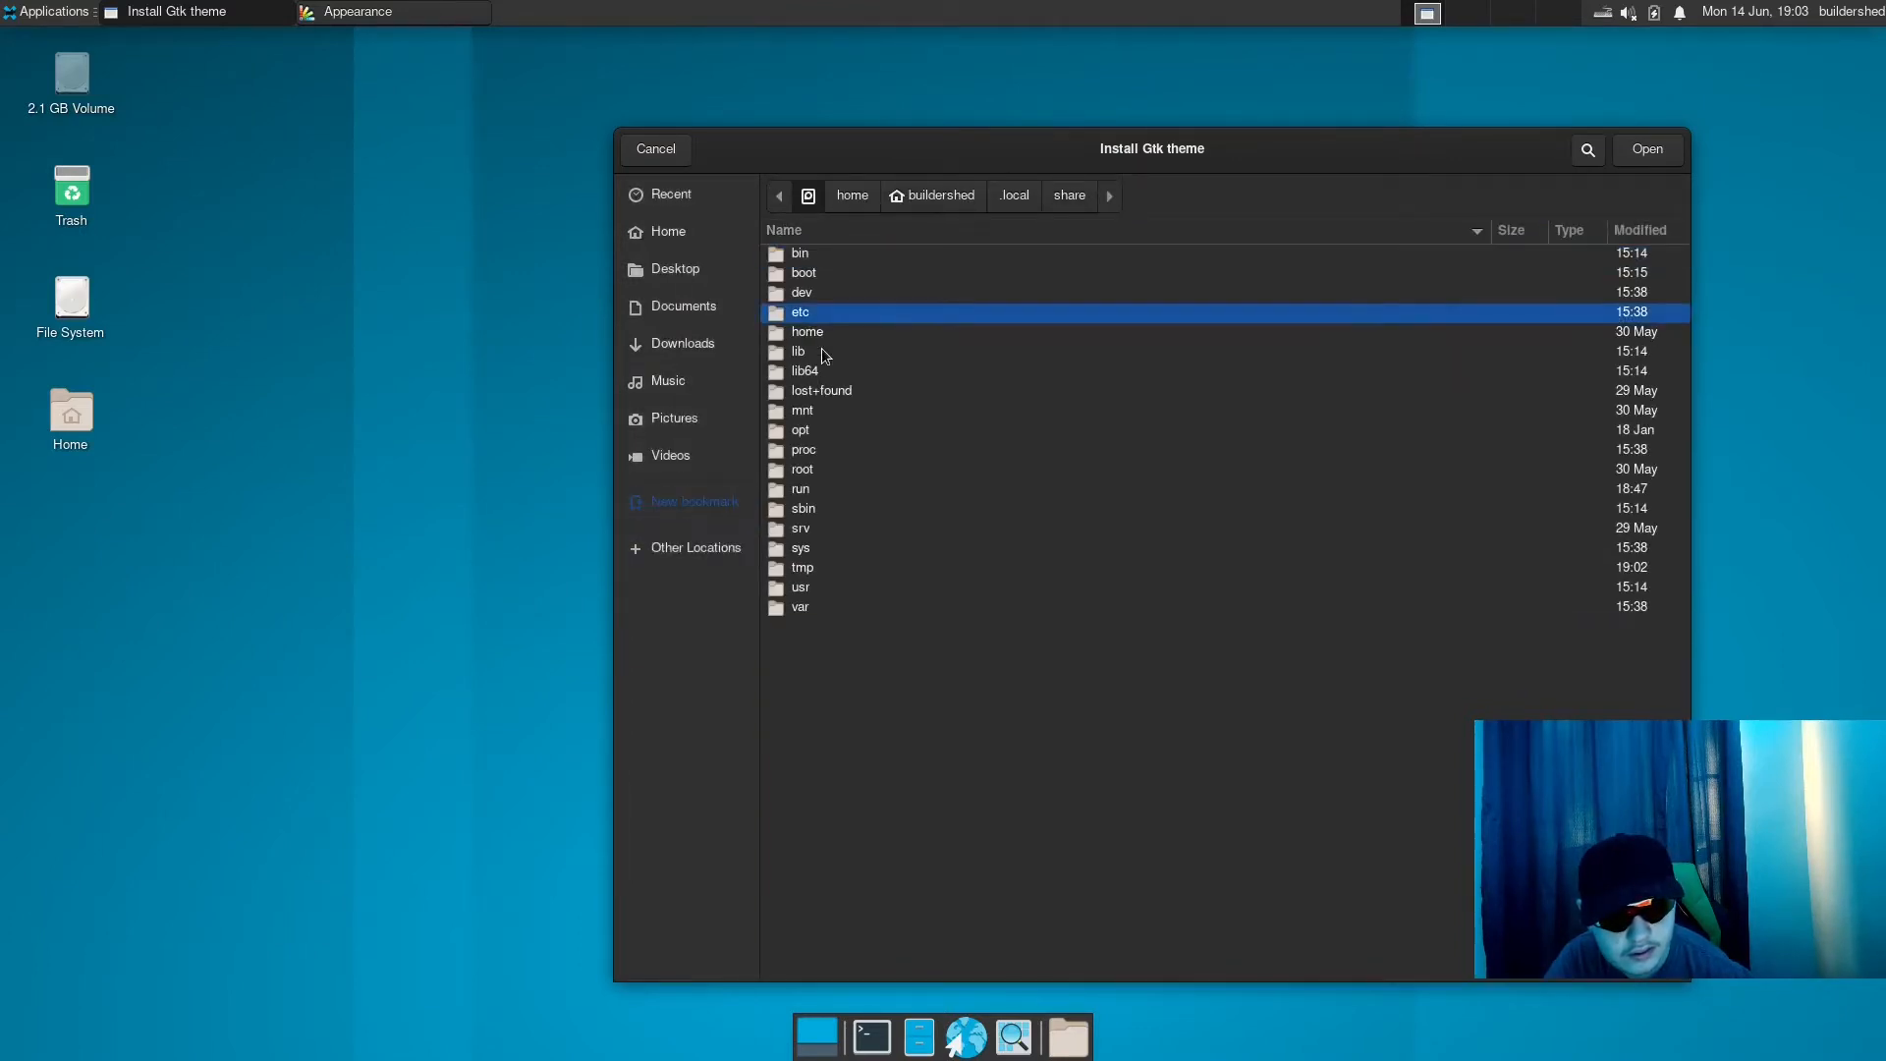
pyautogui.doubleClick(817, 474)
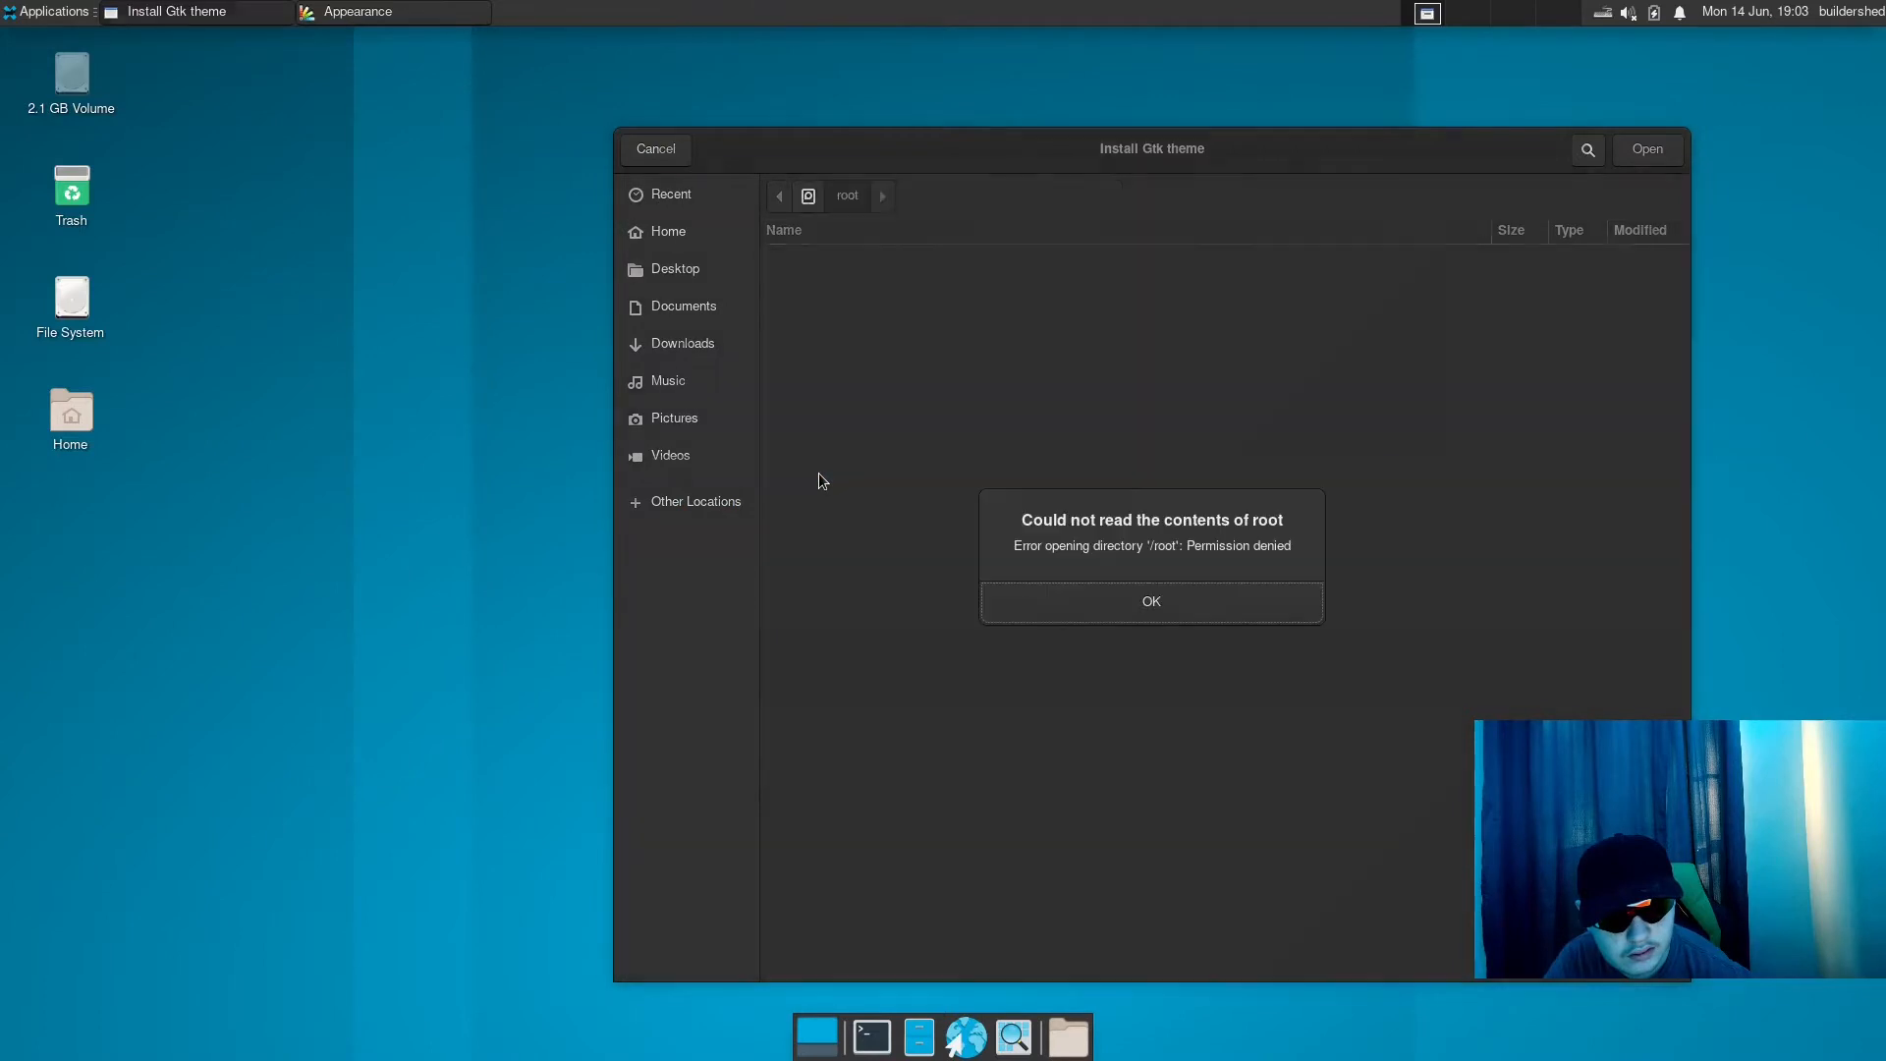
pyautogui.click(1030, 597)
pyautogui.click(808, 196)
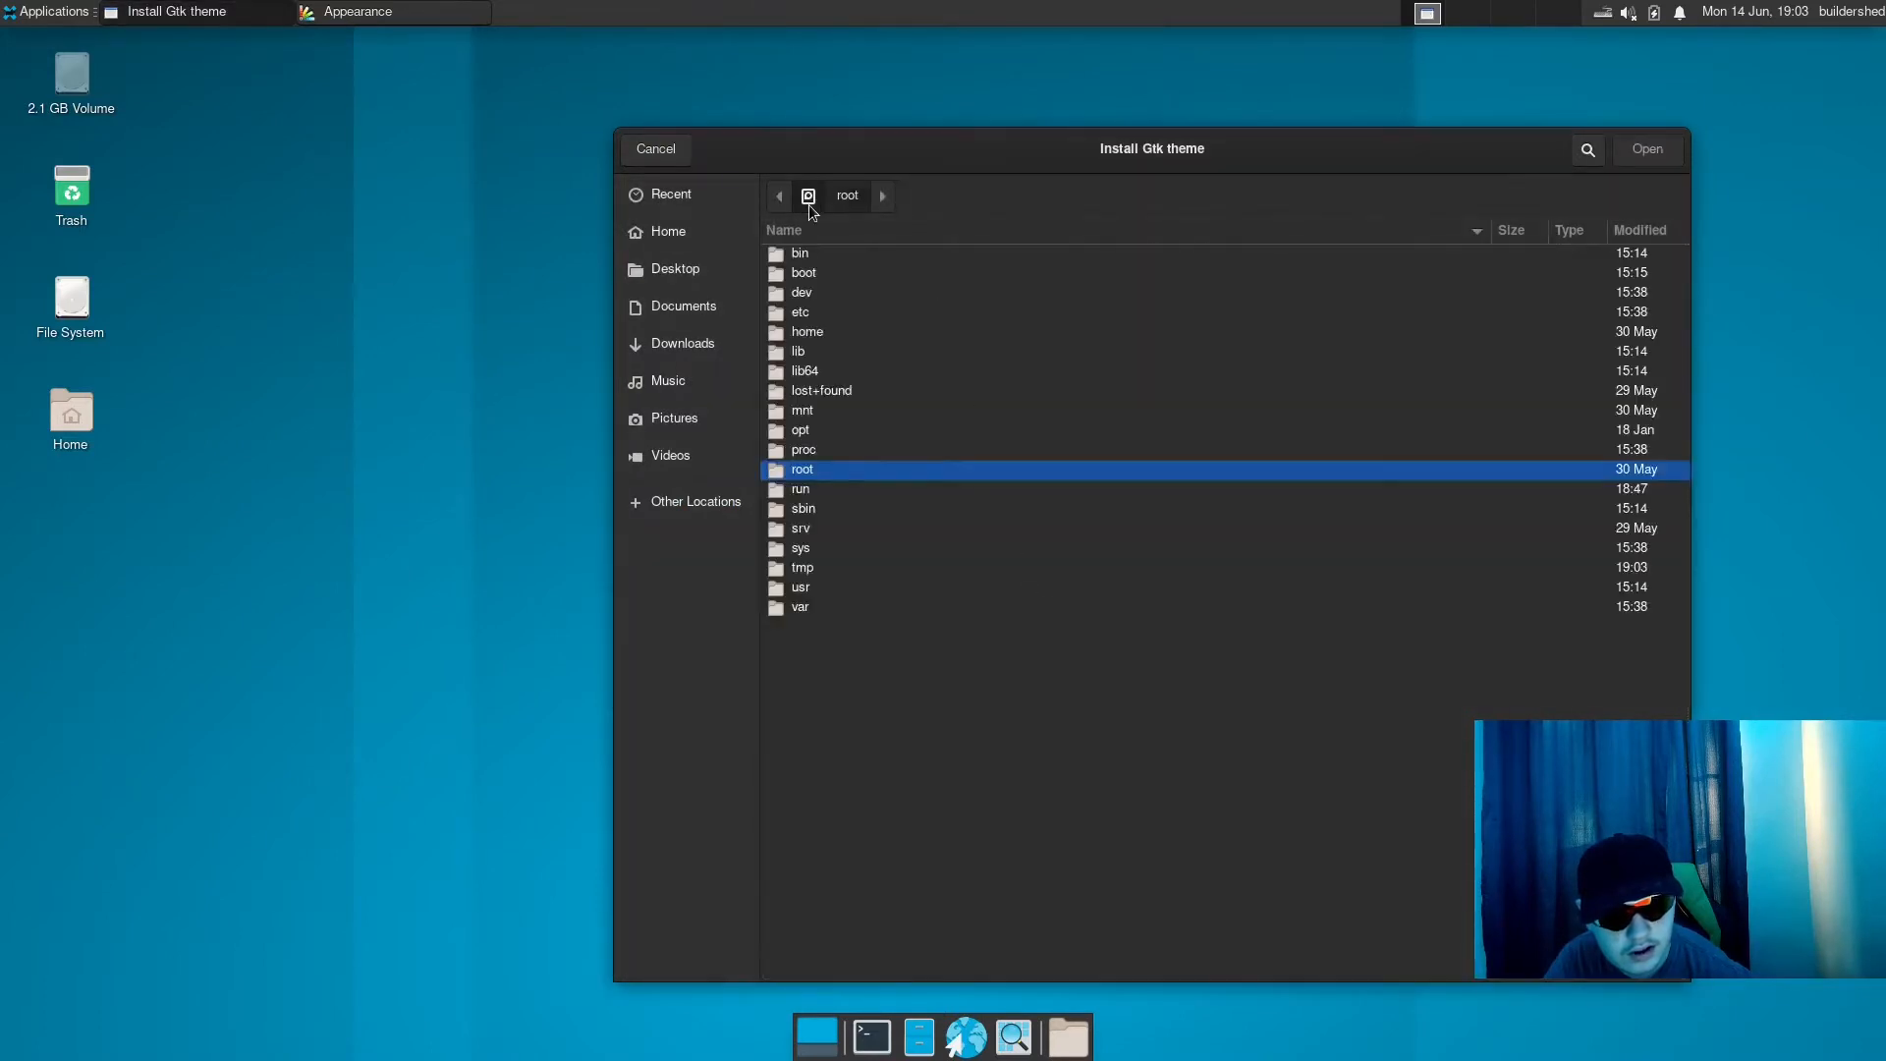
pyautogui.click(845, 277)
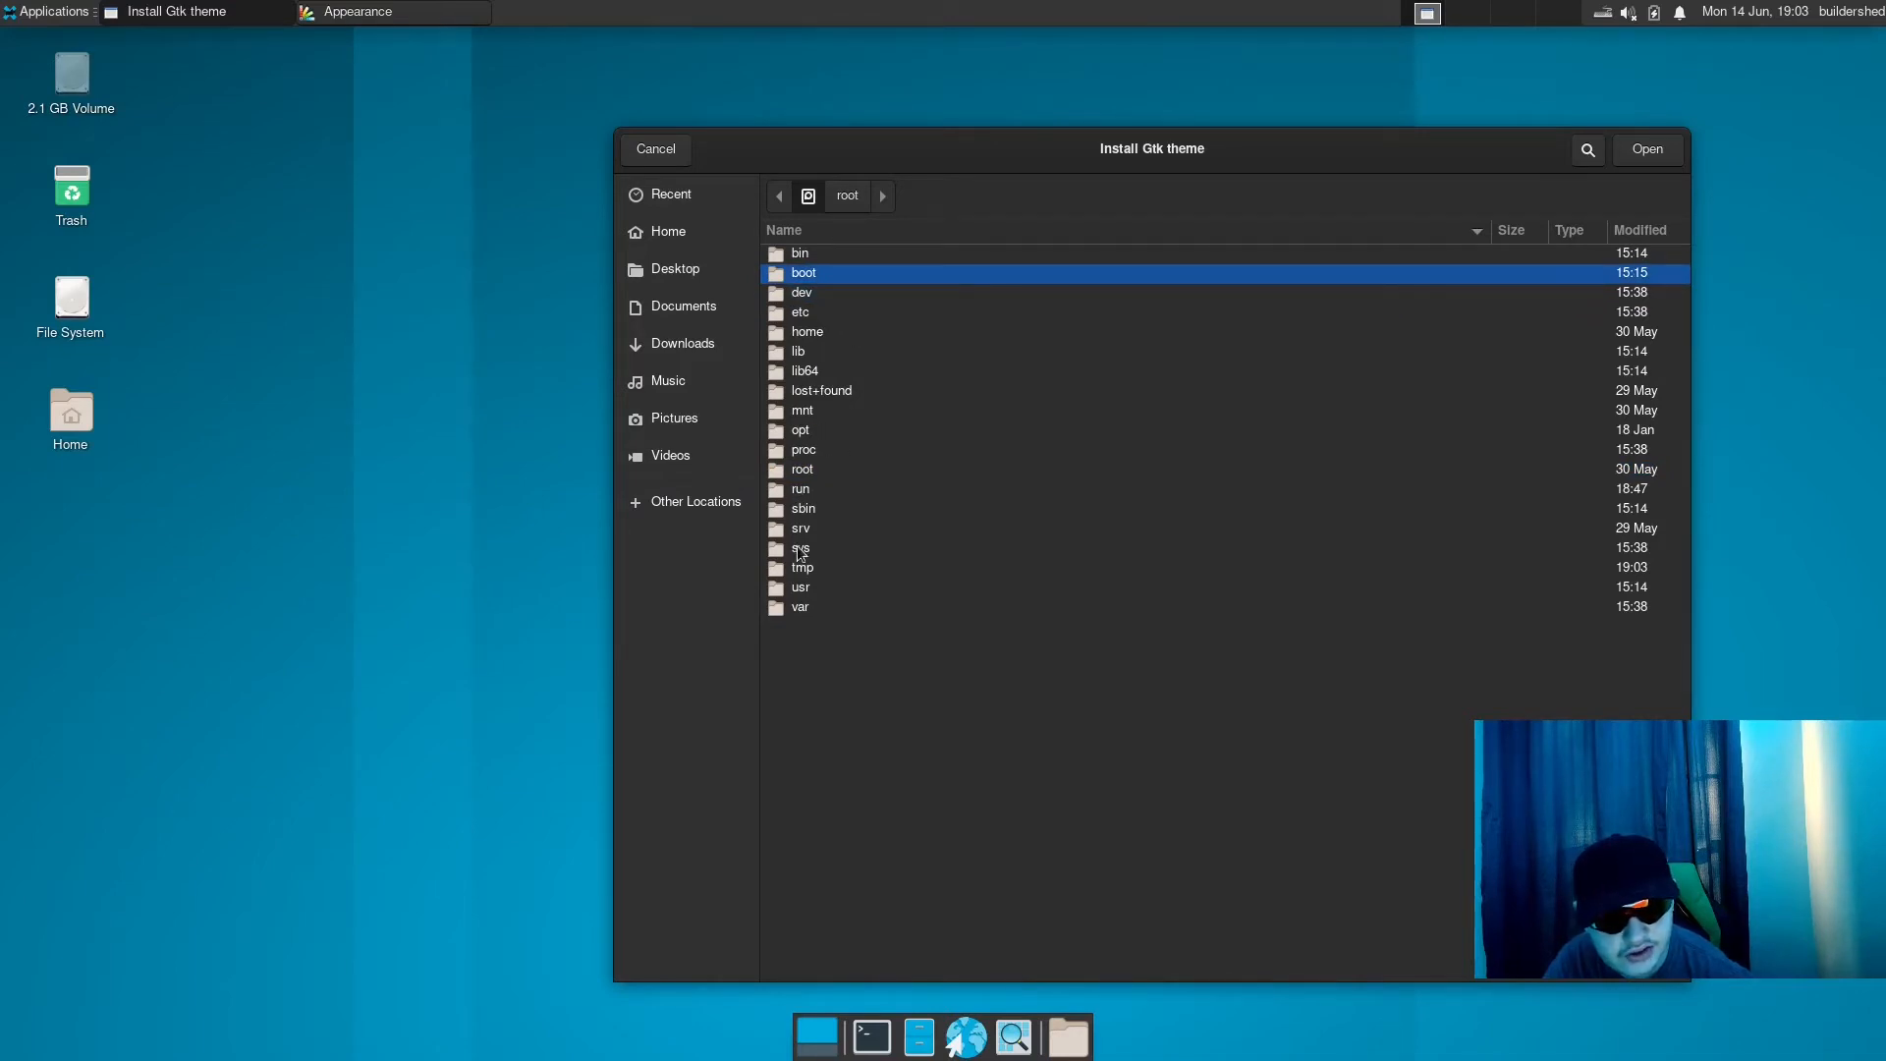
pyautogui.doubleClick(808, 588)
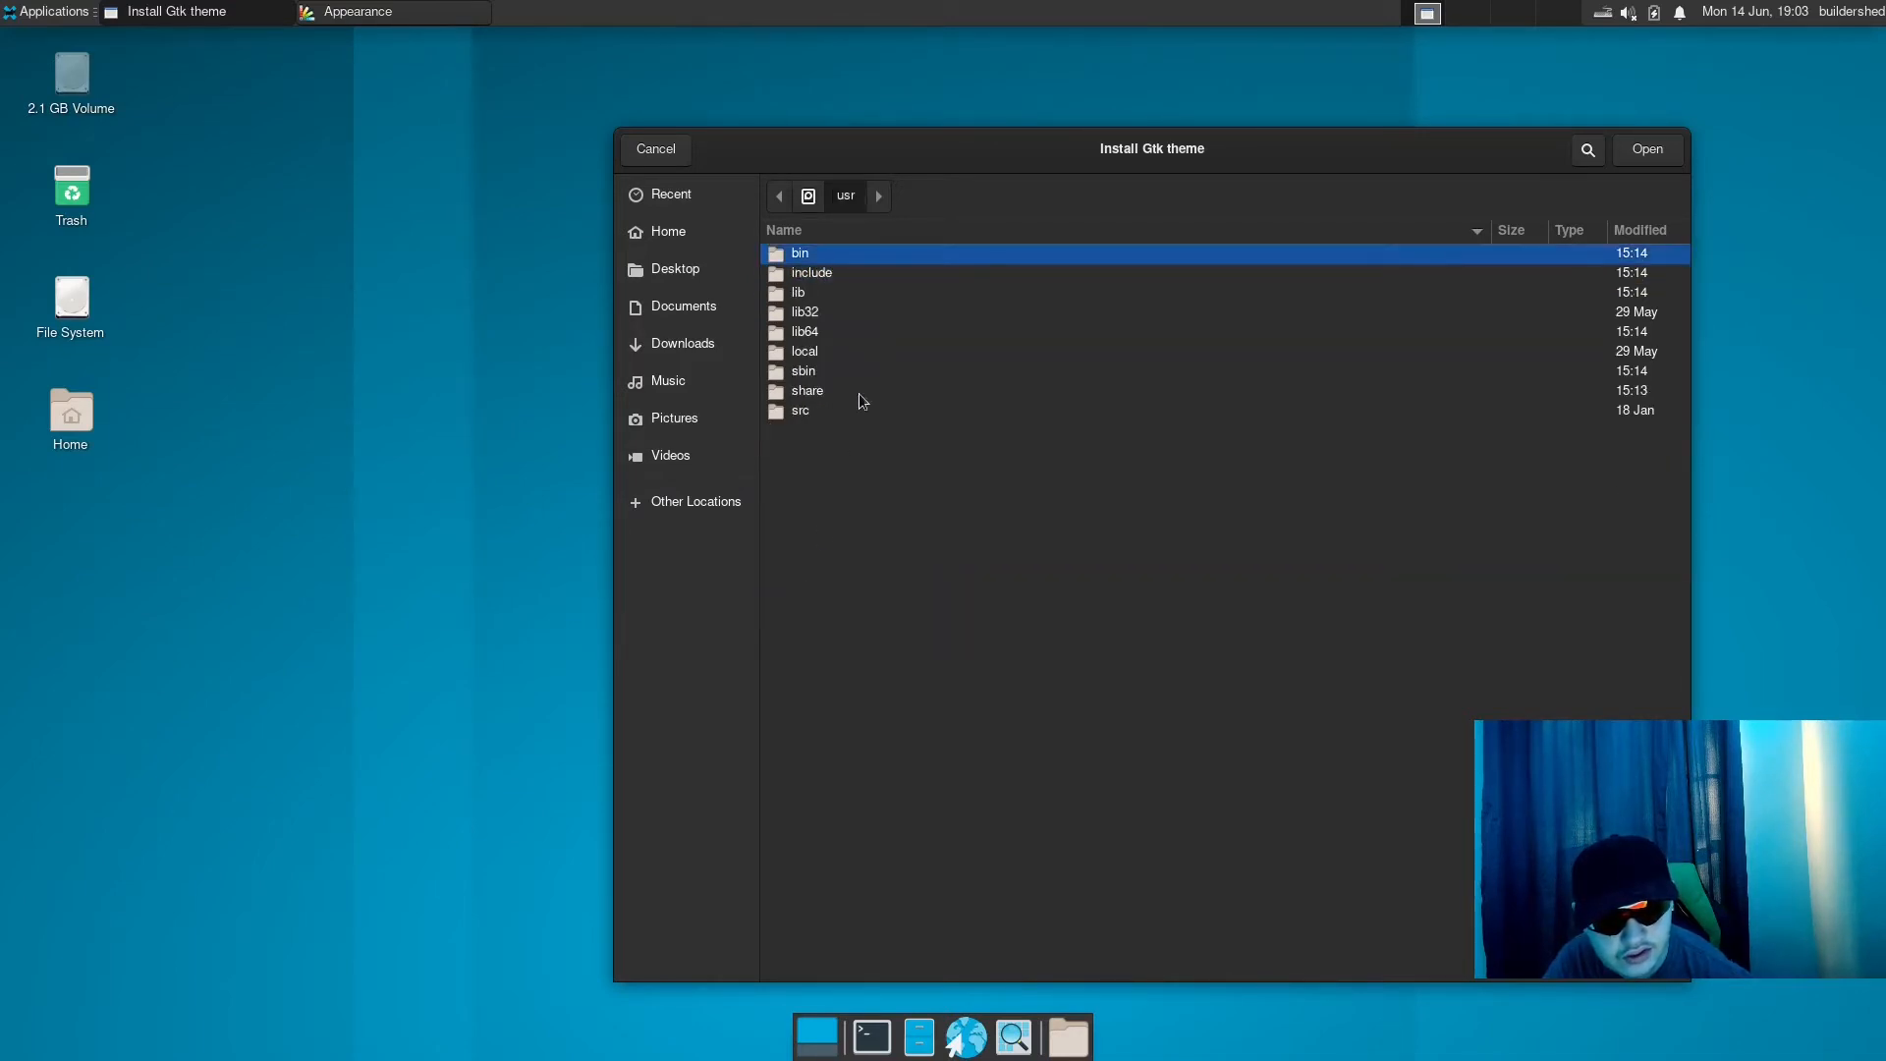
pyautogui.doubleClick(806, 411)
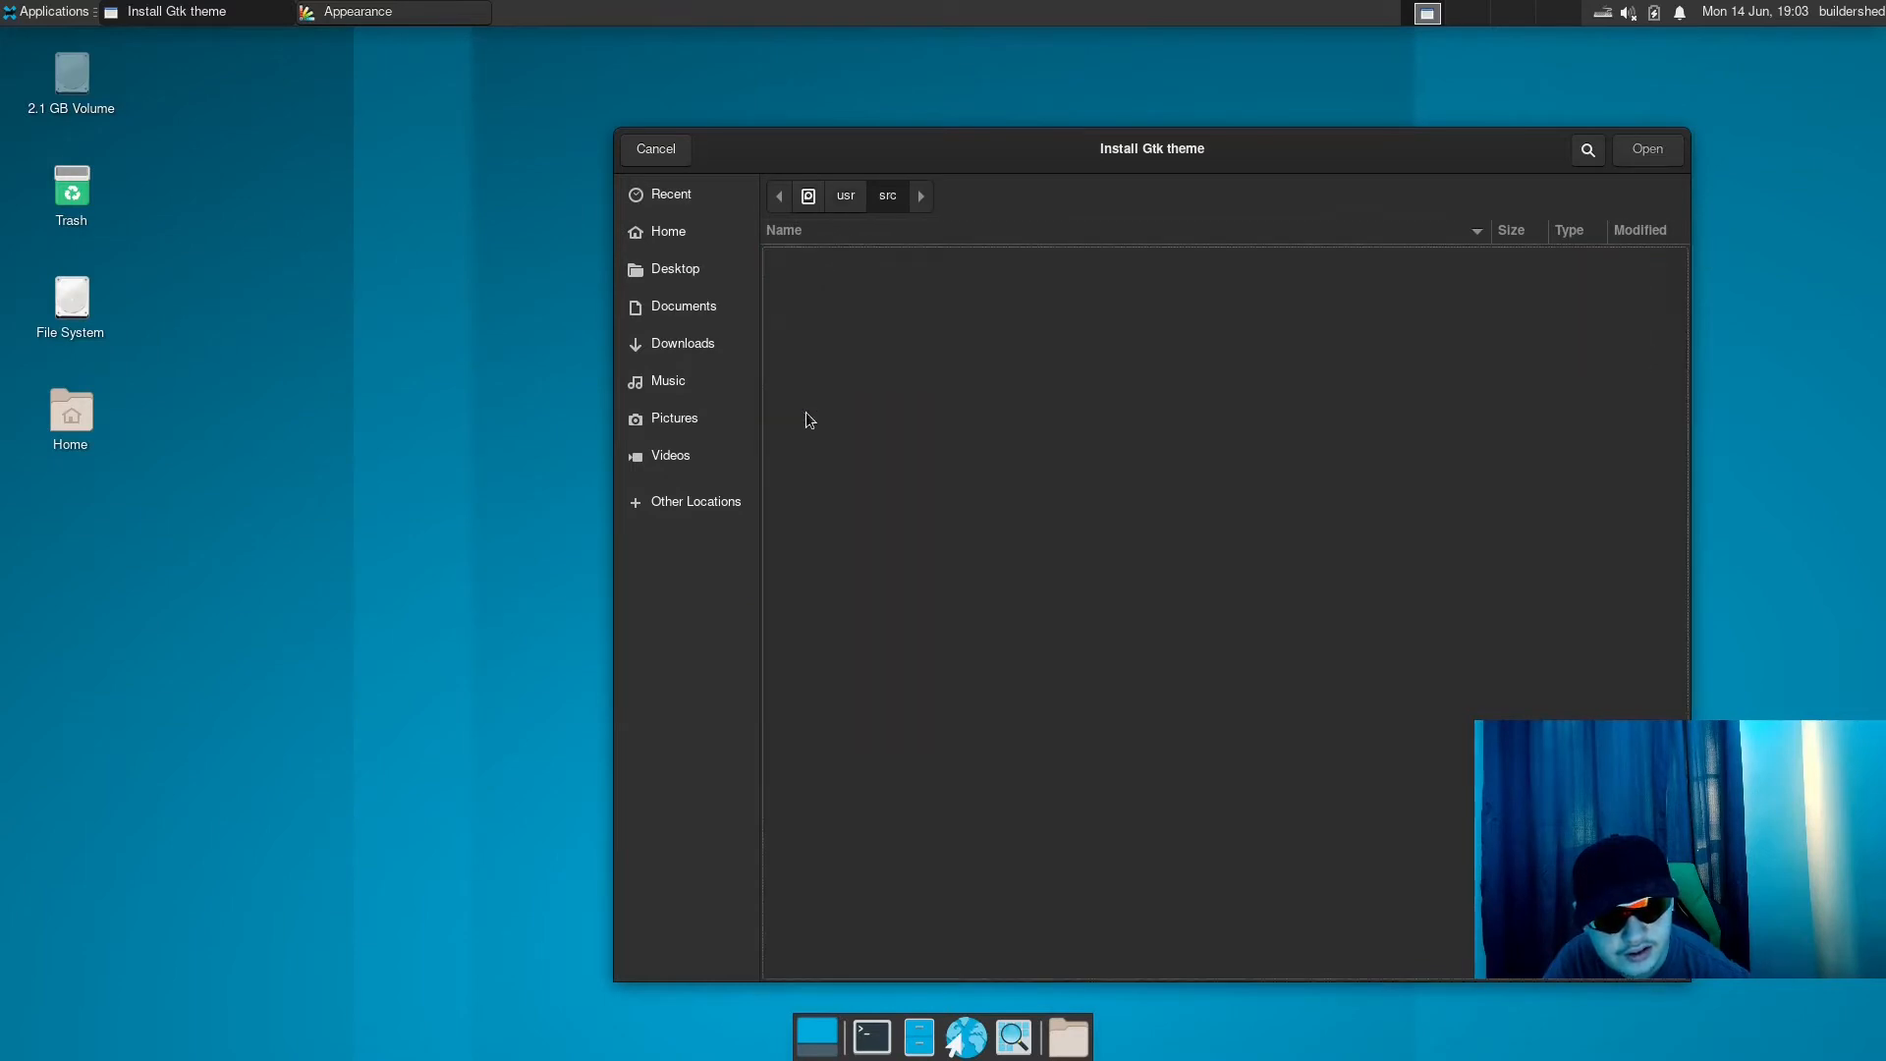
pyautogui.click(847, 194)
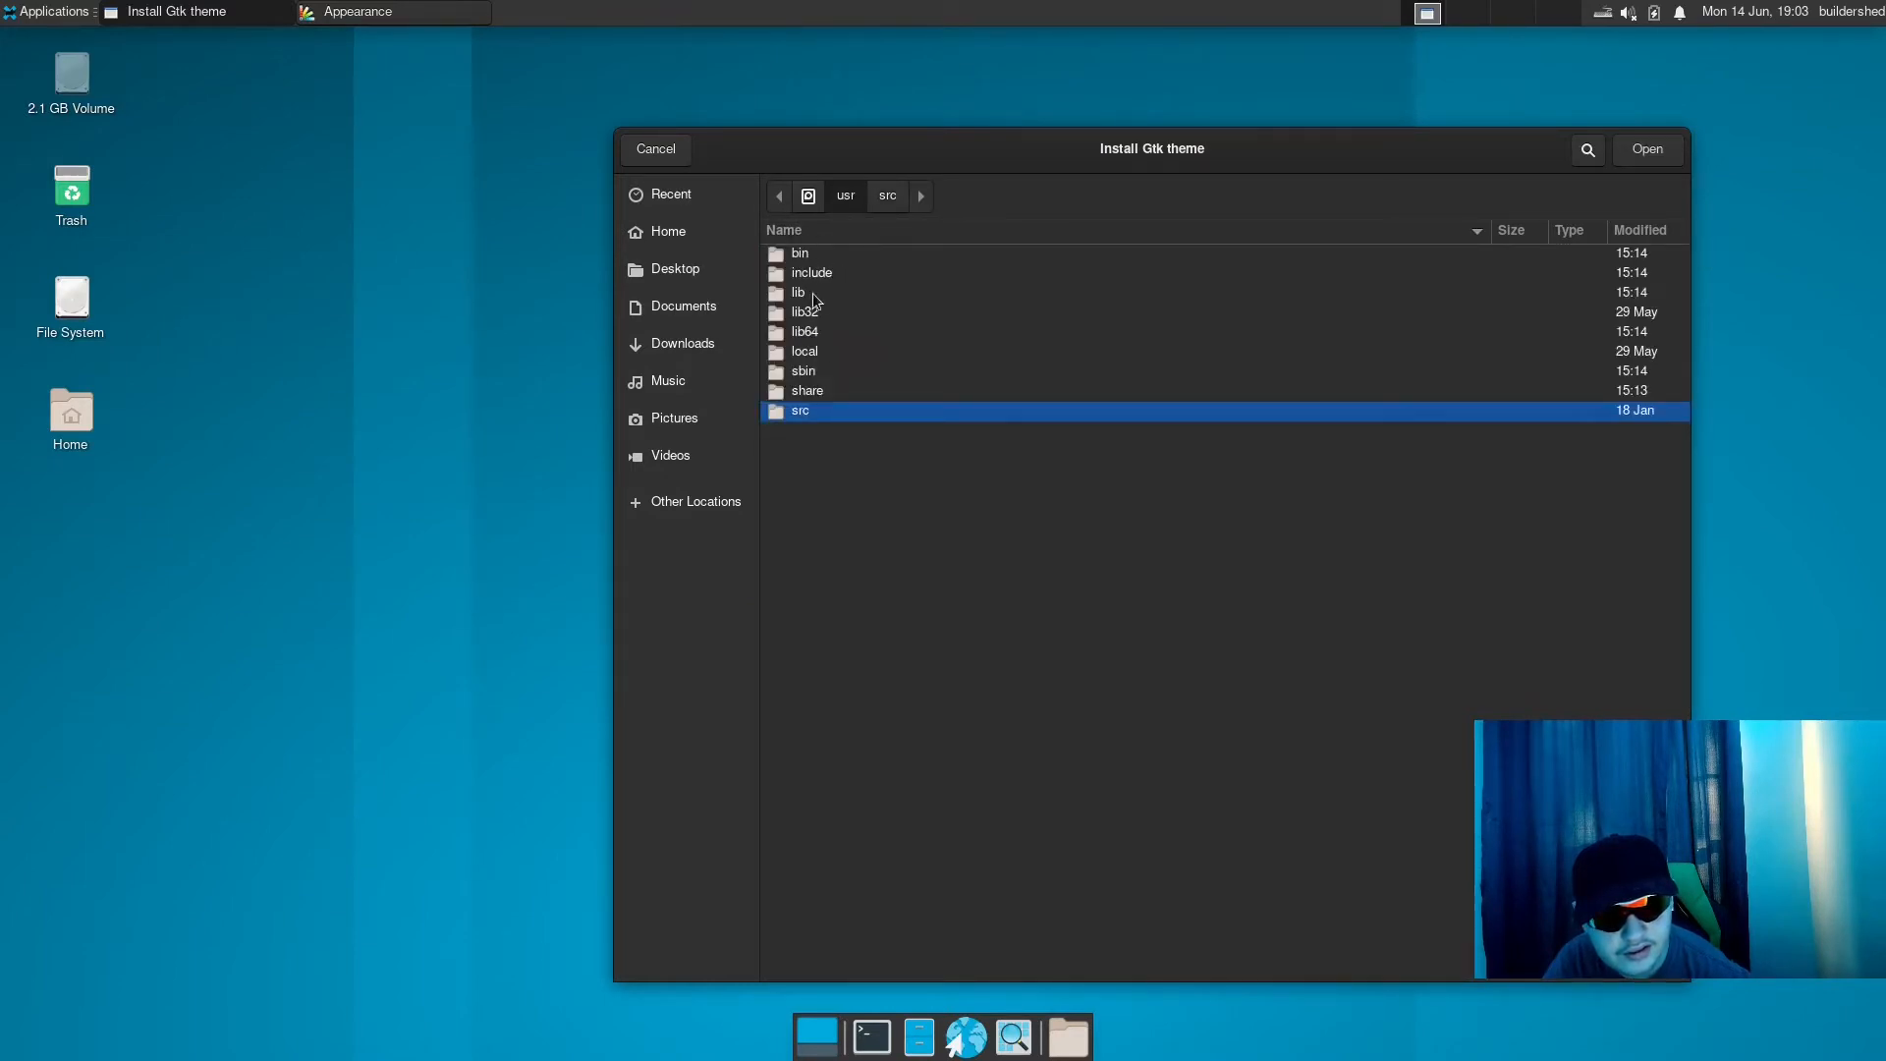
# - Examine the theme folders in /usr/share/themes, look inside Gtk, and cancel the theme installation
pyautogui.doubleClick(803, 391)
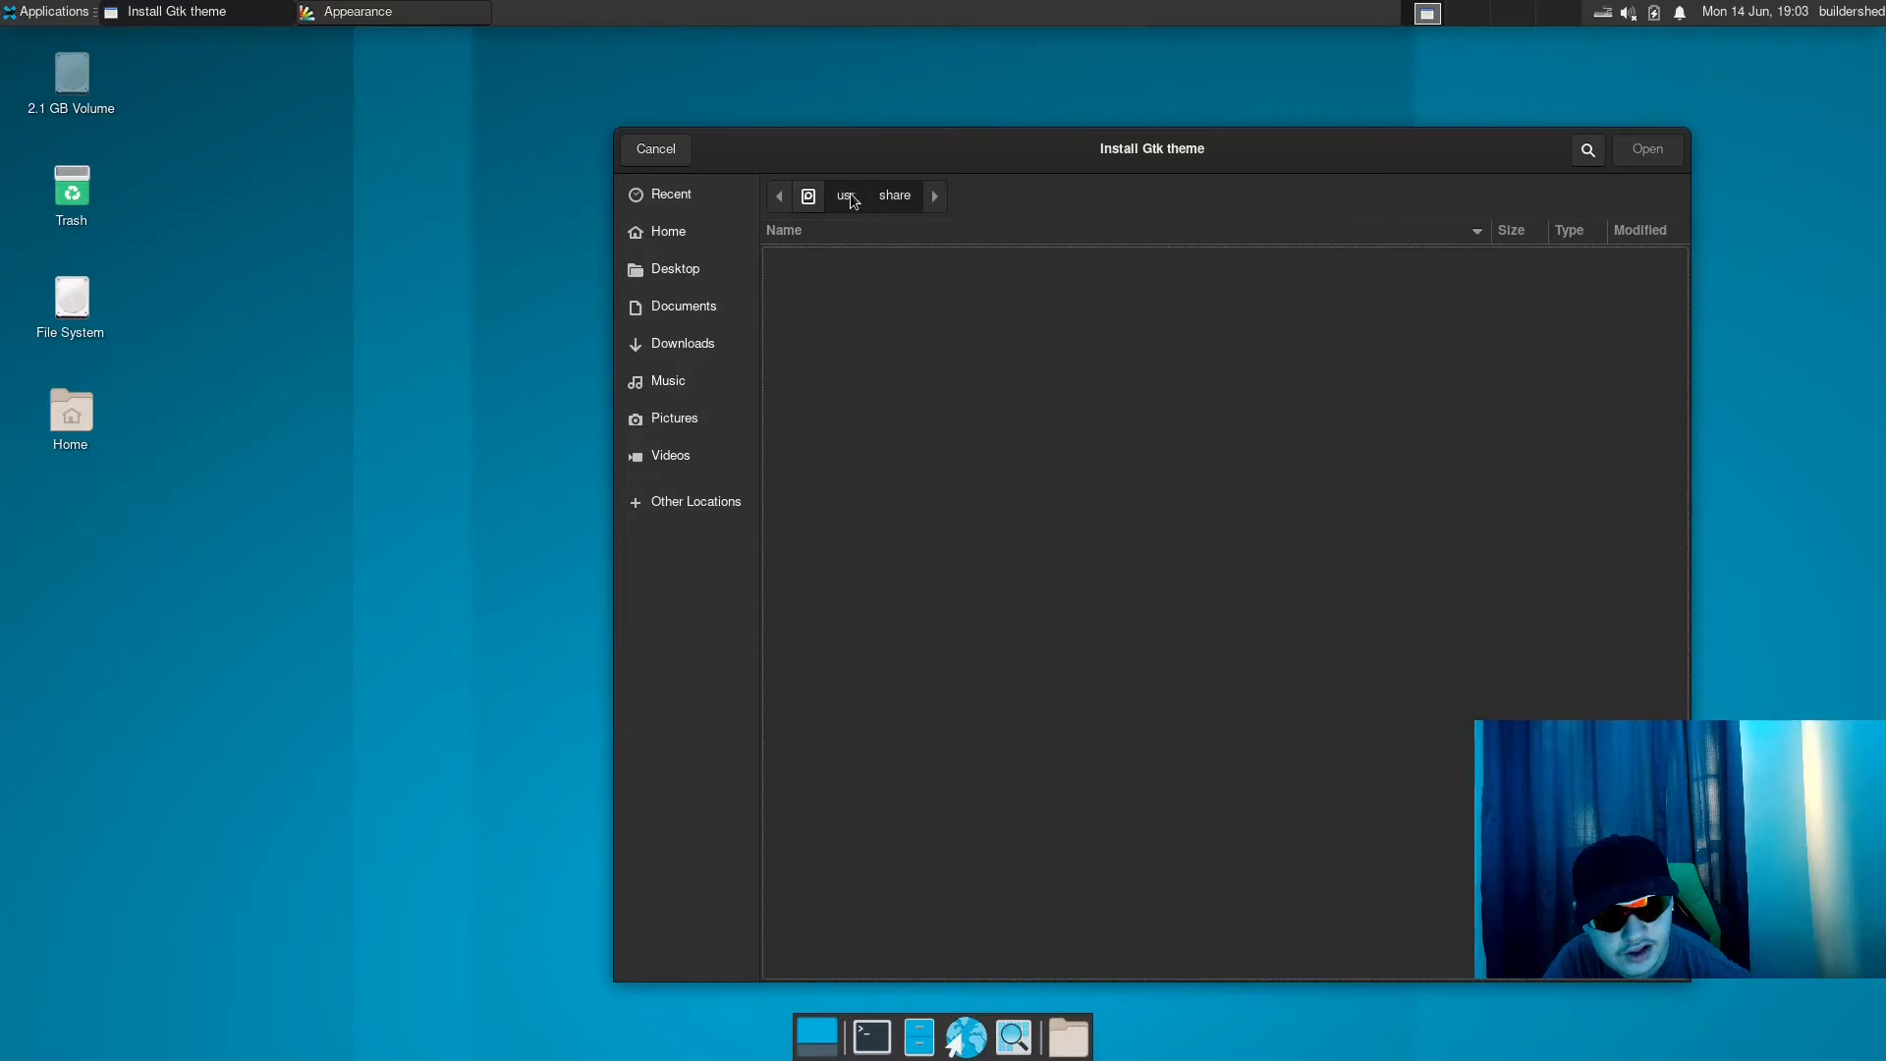
pyautogui.click(851, 197)
pyautogui.doubleClick(838, 393)
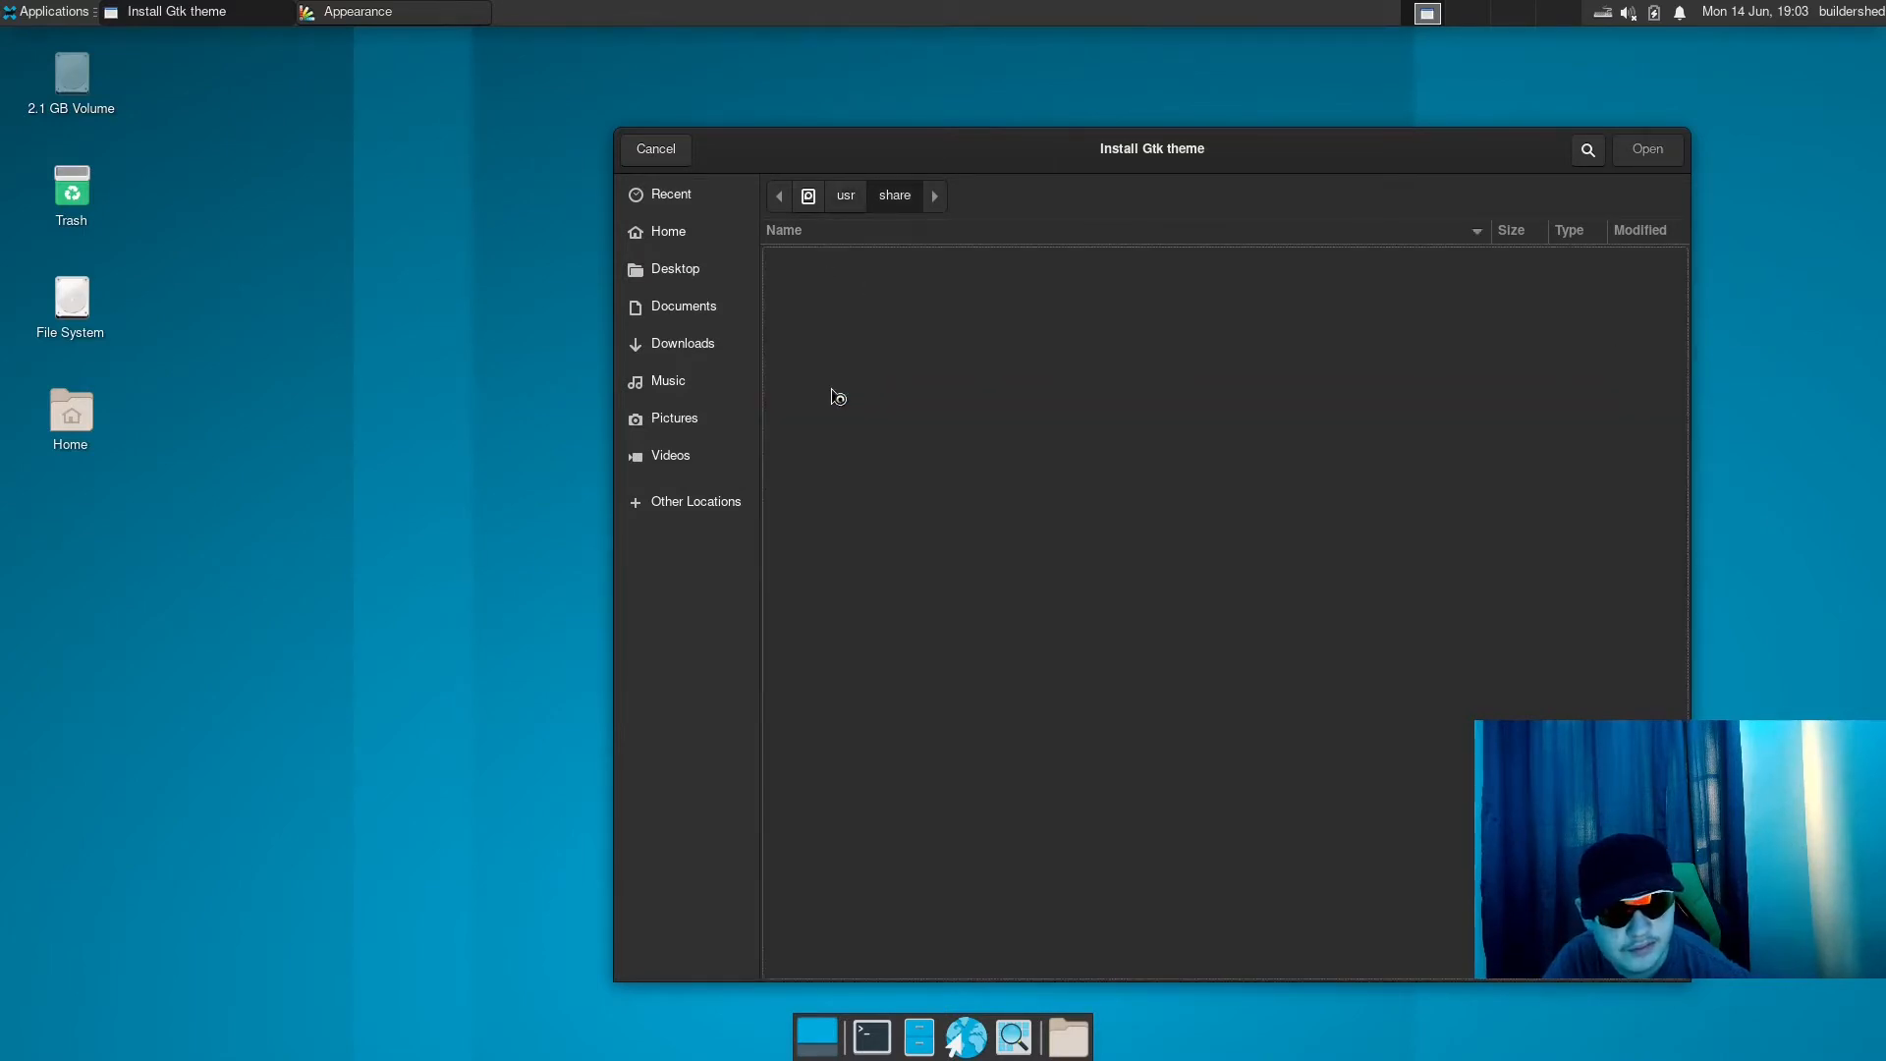
pyautogui.scroll(-10, 861, 362)
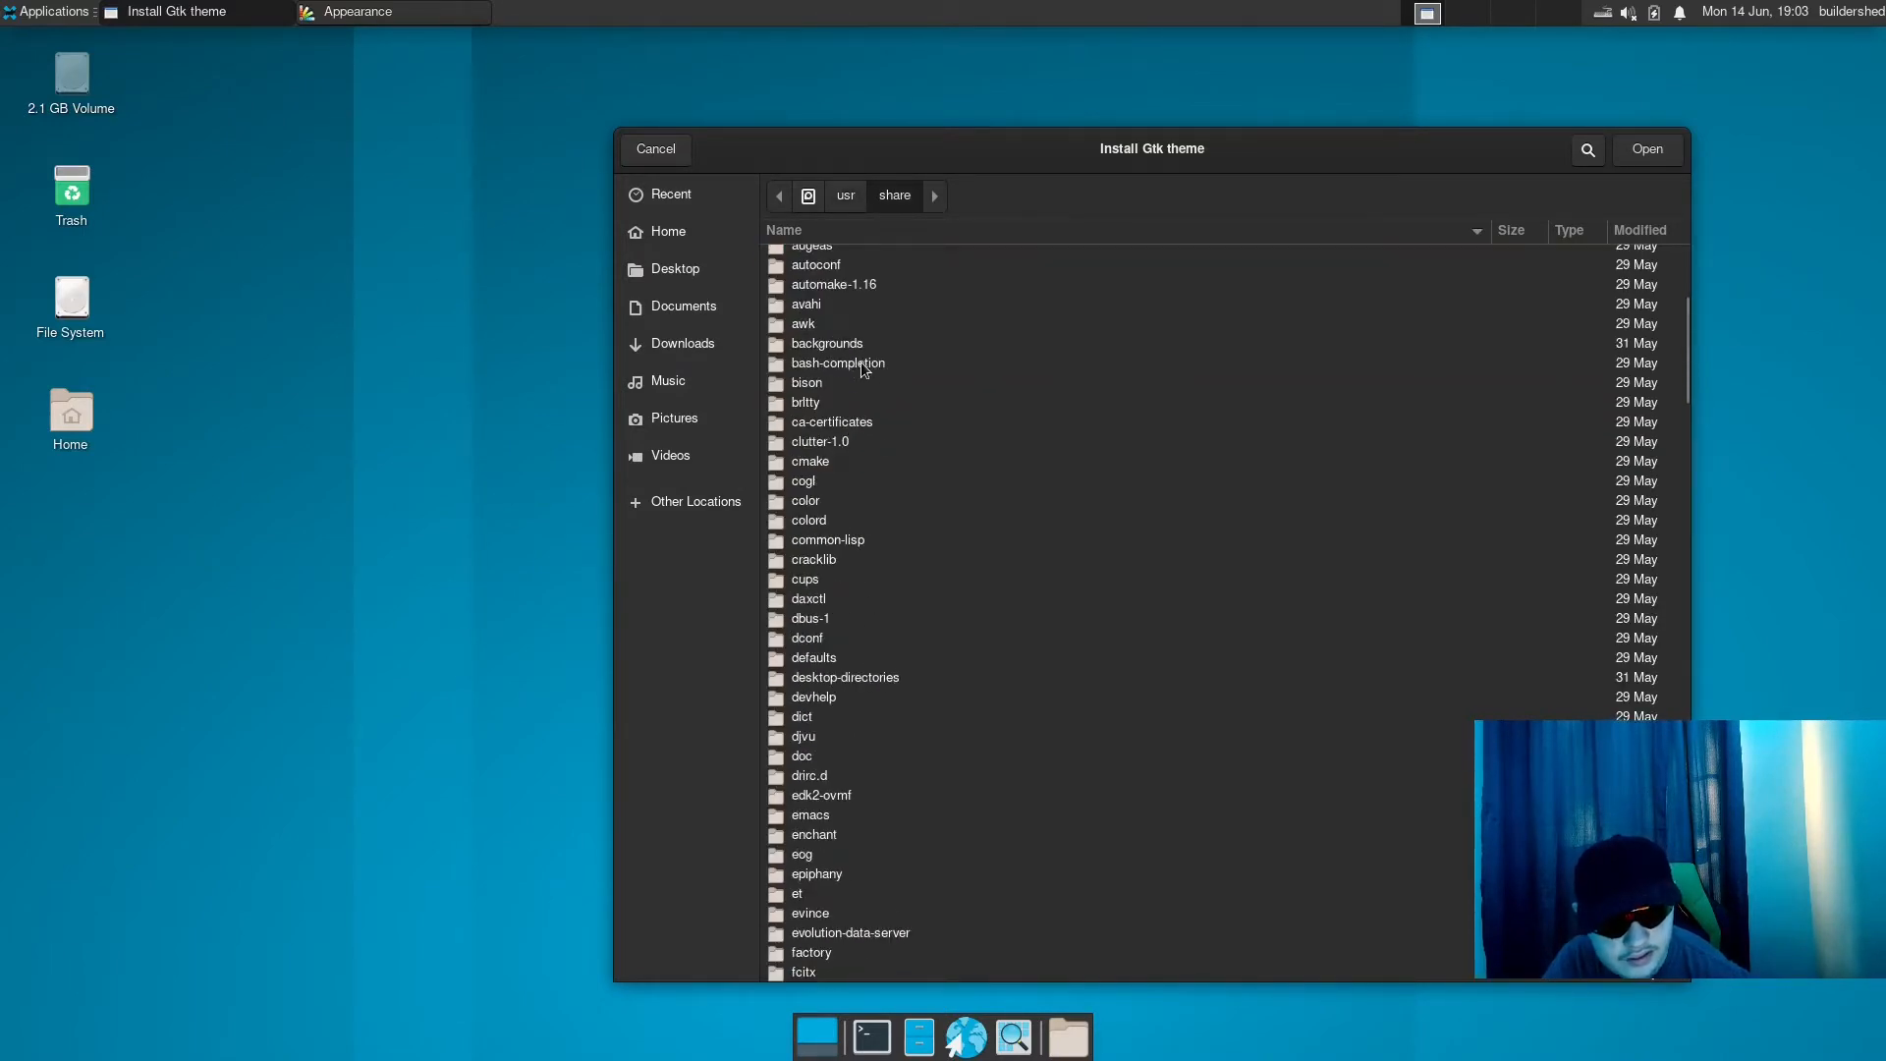
pyautogui.scroll(-15, 865, 370)
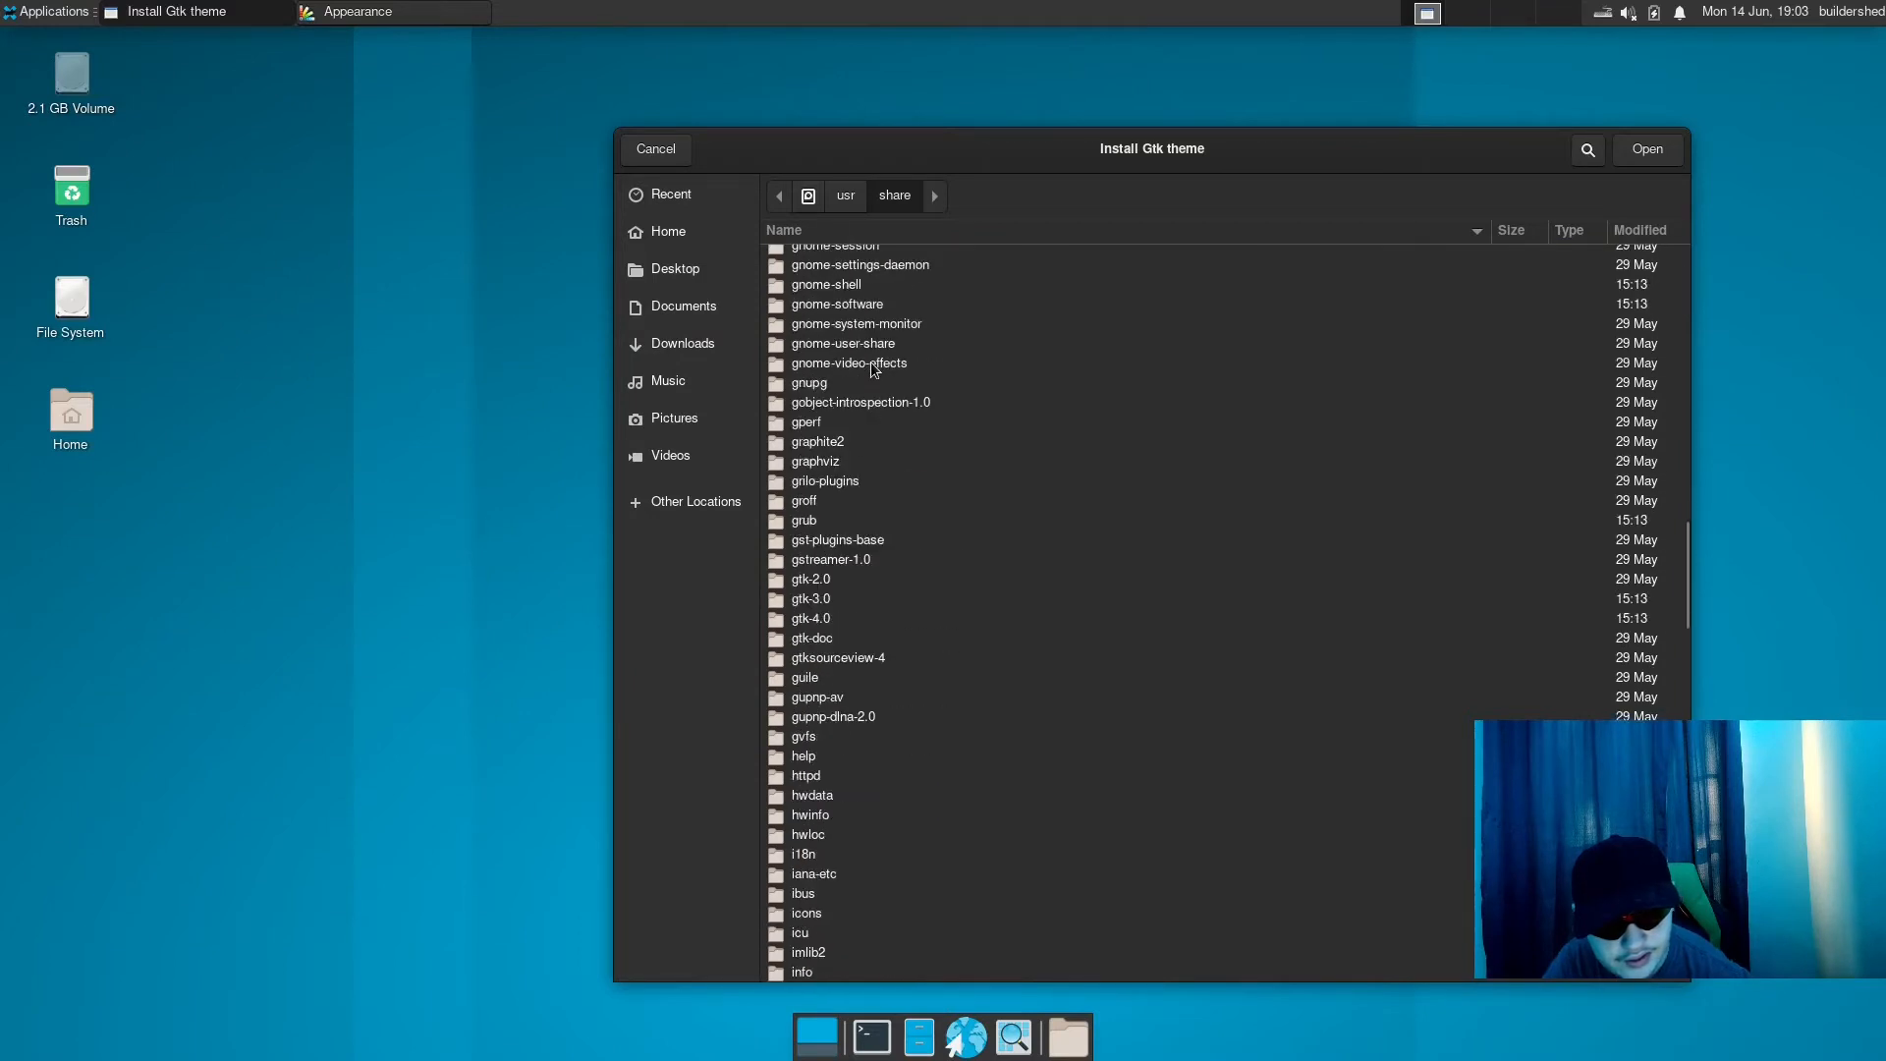
pyautogui.scroll(-20, 876, 393)
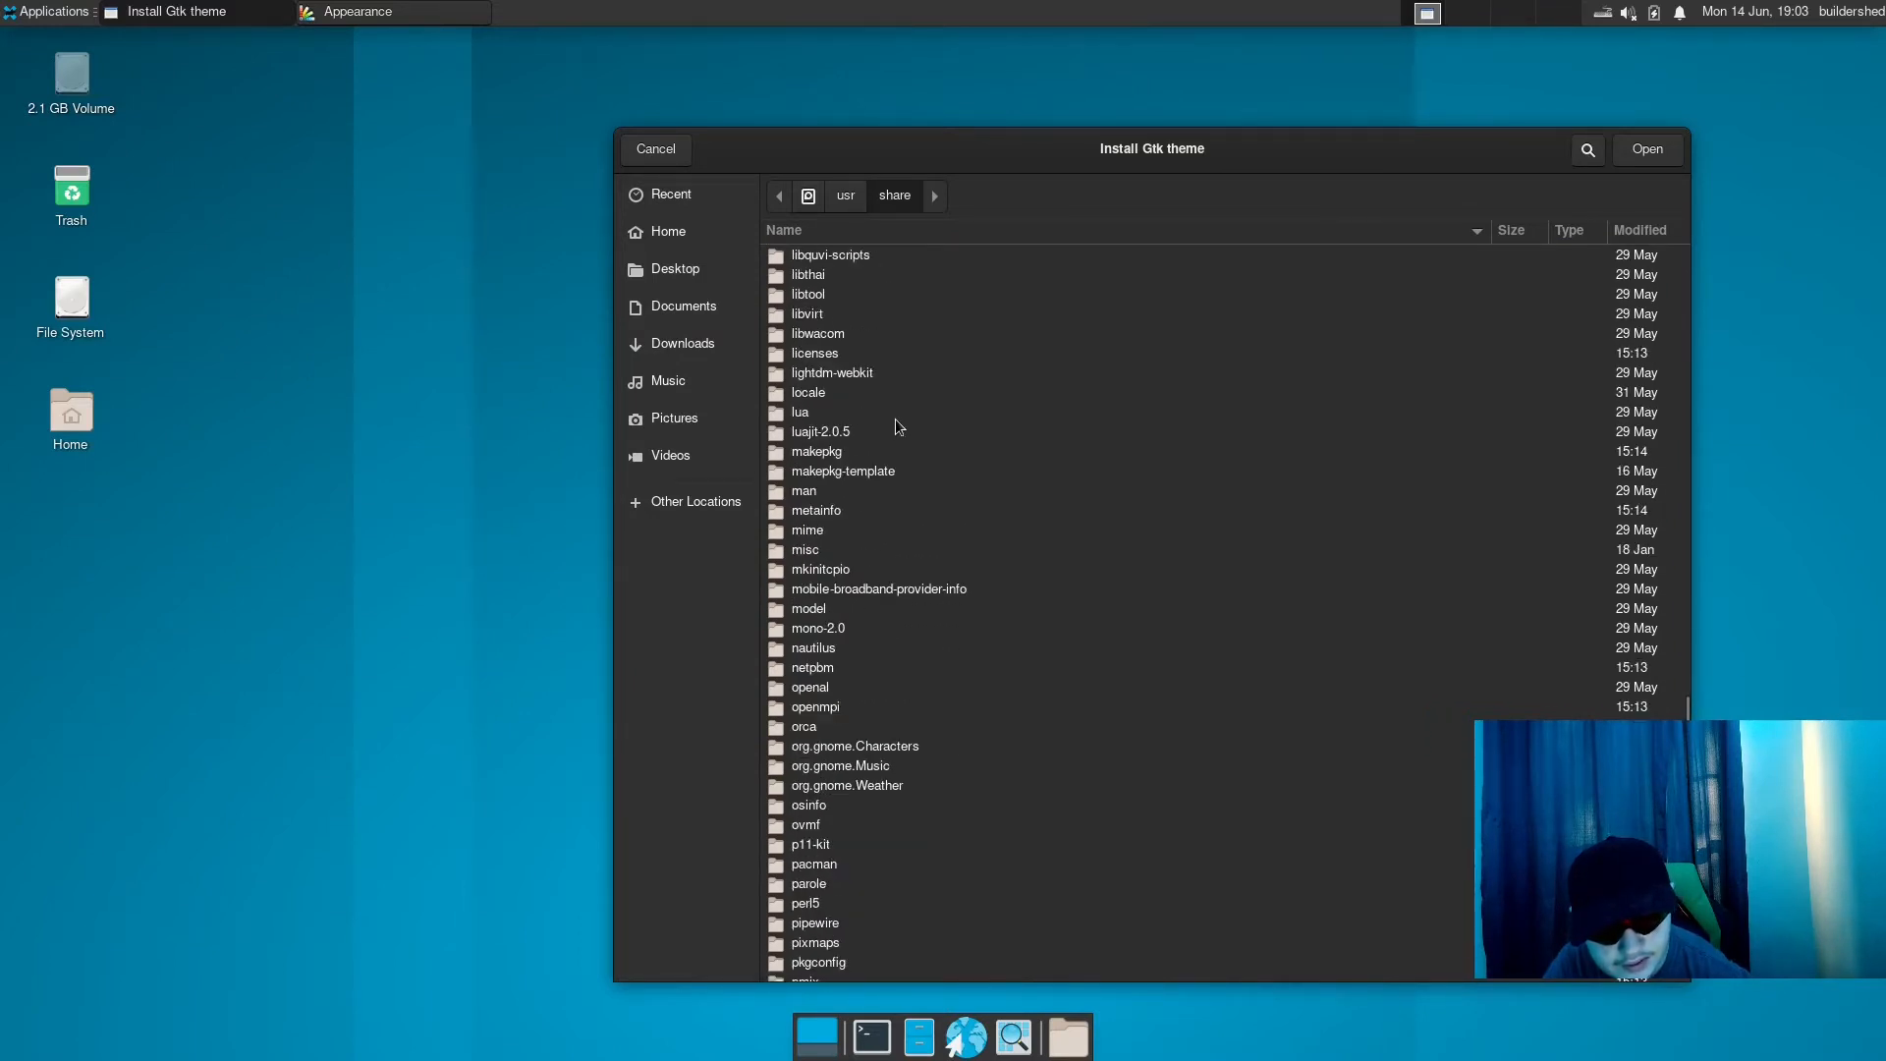
pyautogui.scroll(-3, 895, 423)
pyautogui.doubleClick(813, 787)
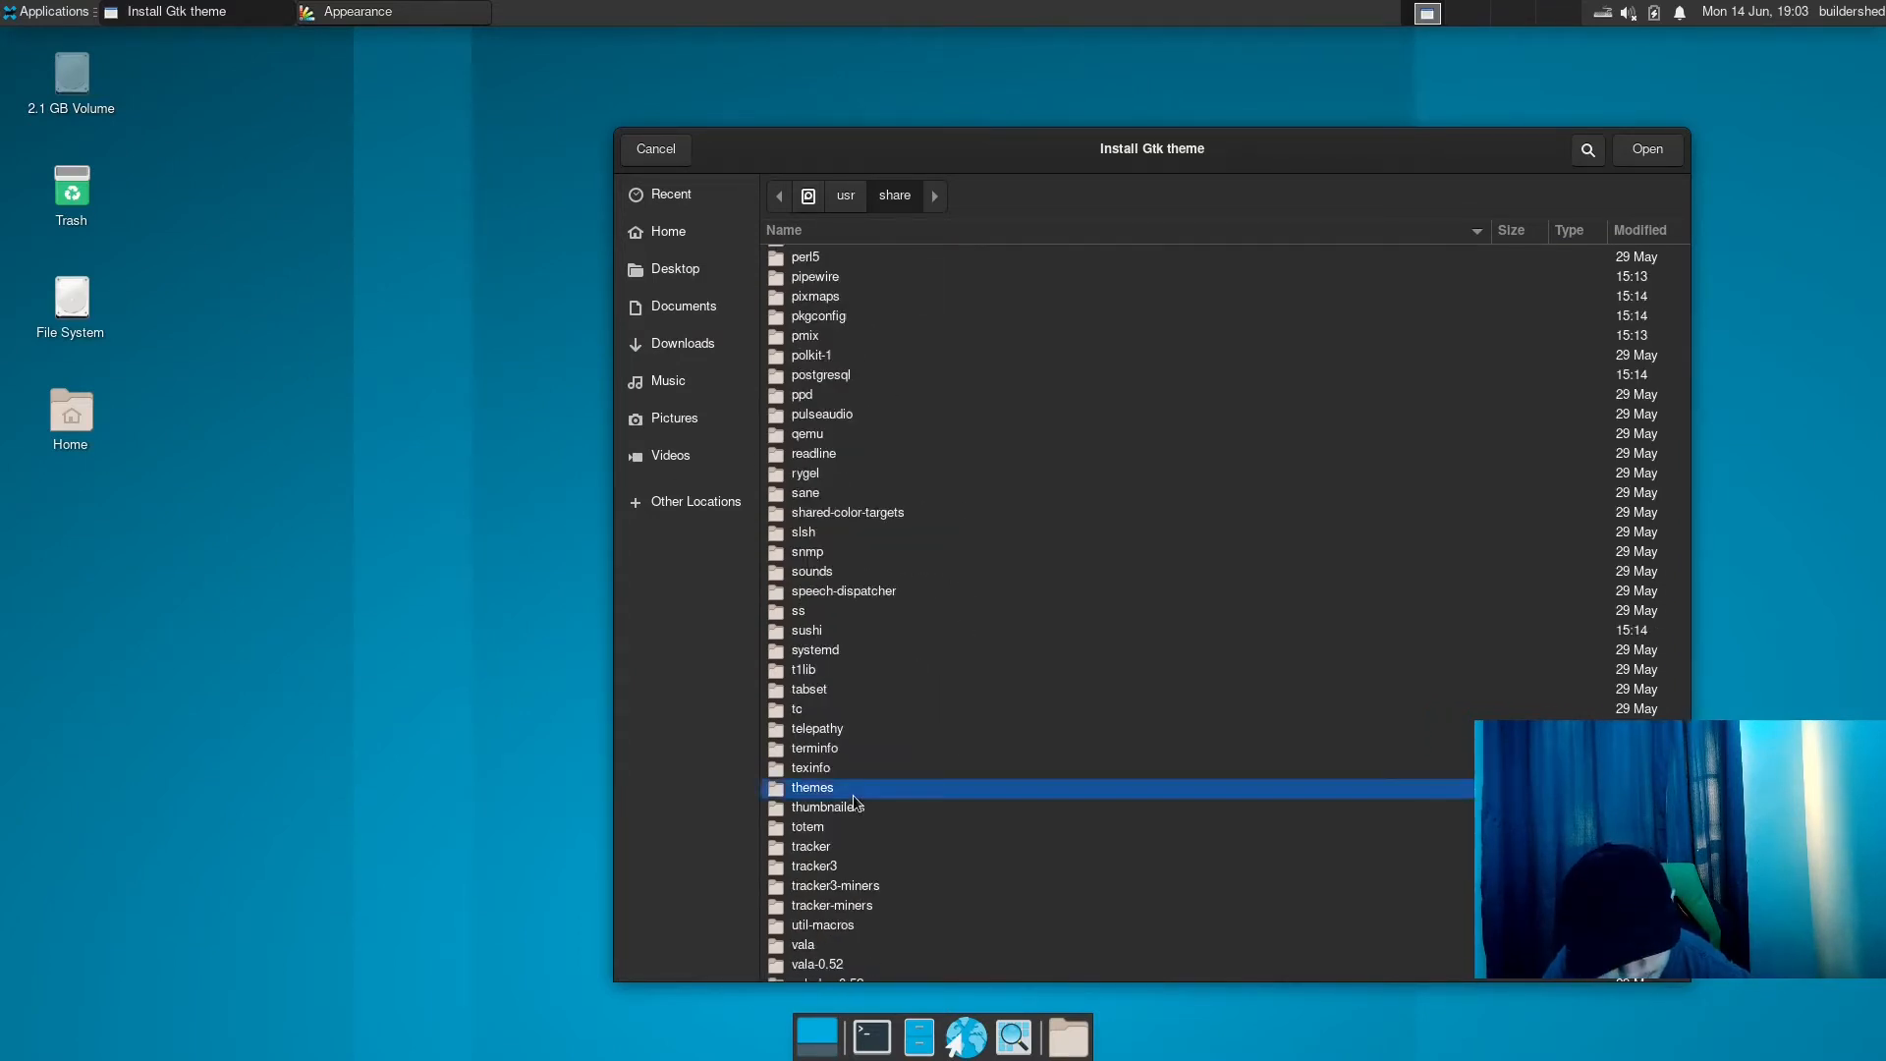
pyautogui.scroll(-1, 869, 407)
pyautogui.scroll(-10, 869, 407)
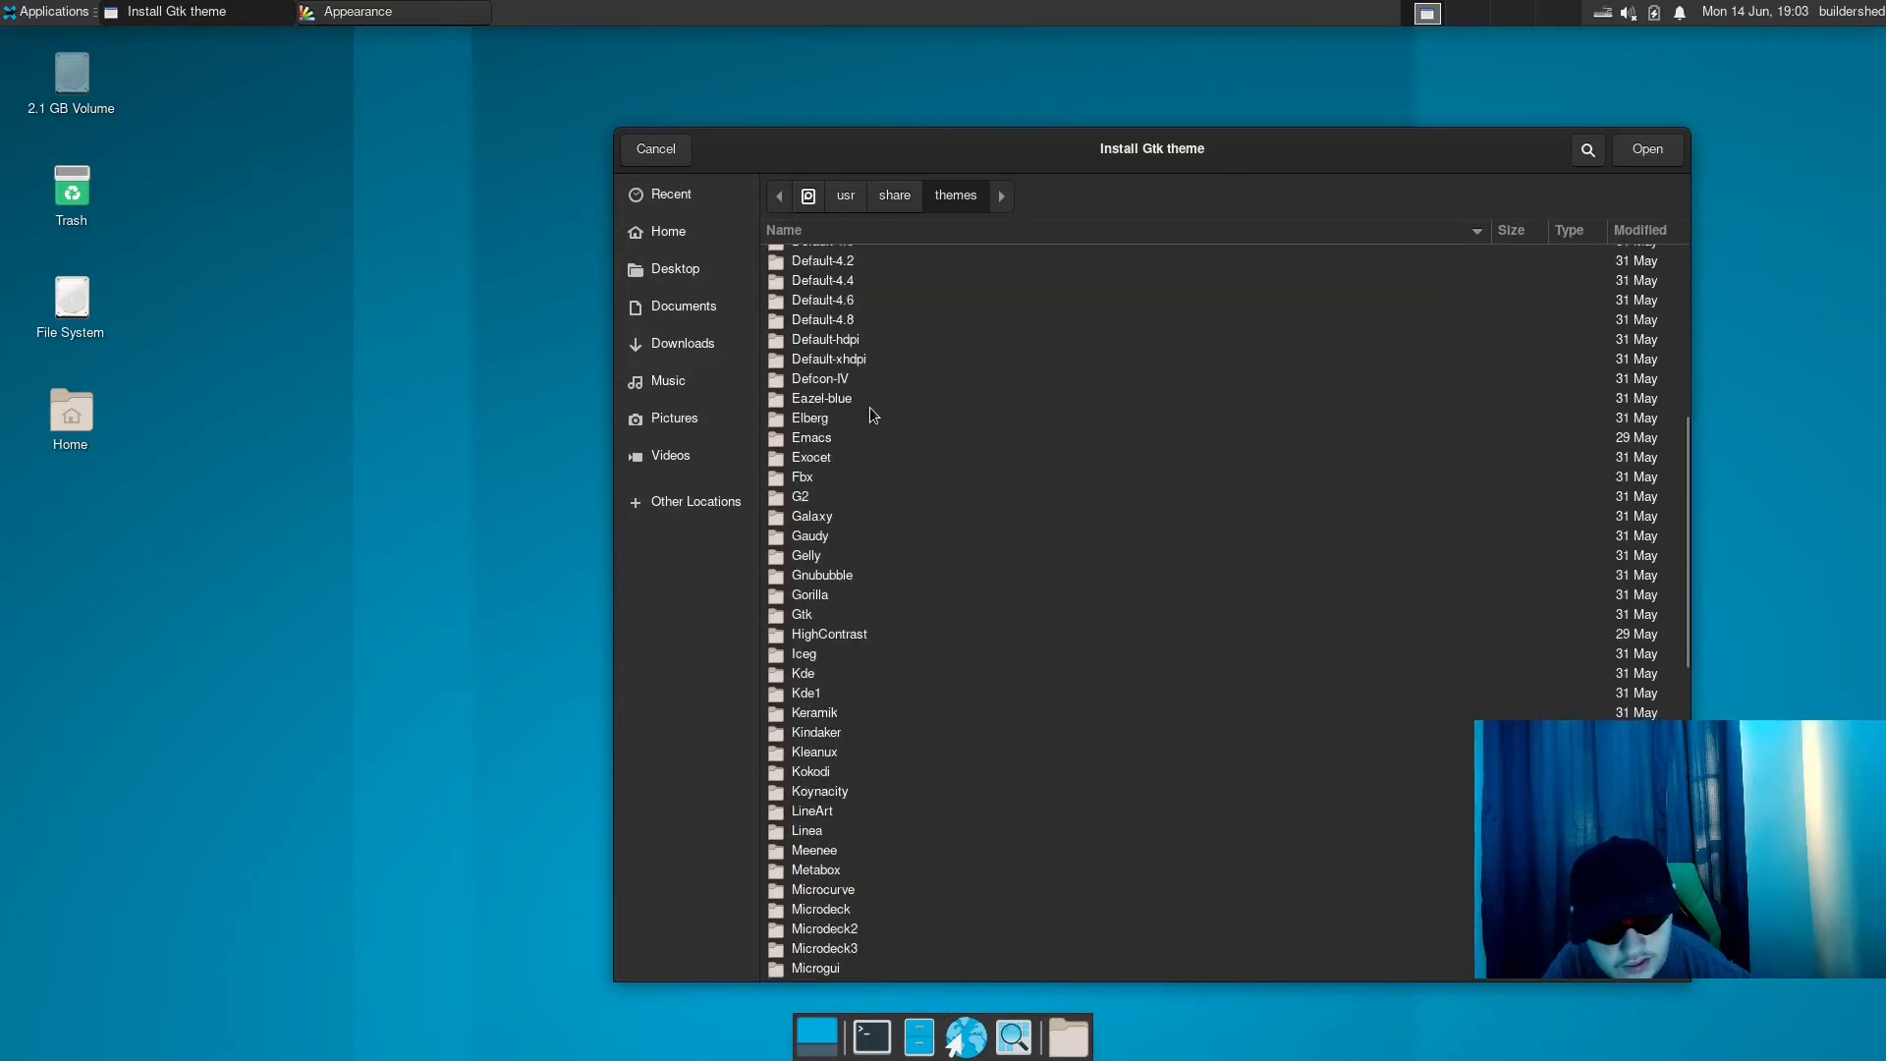
pyautogui.click(801, 455)
pyautogui.doubleClick(801, 455)
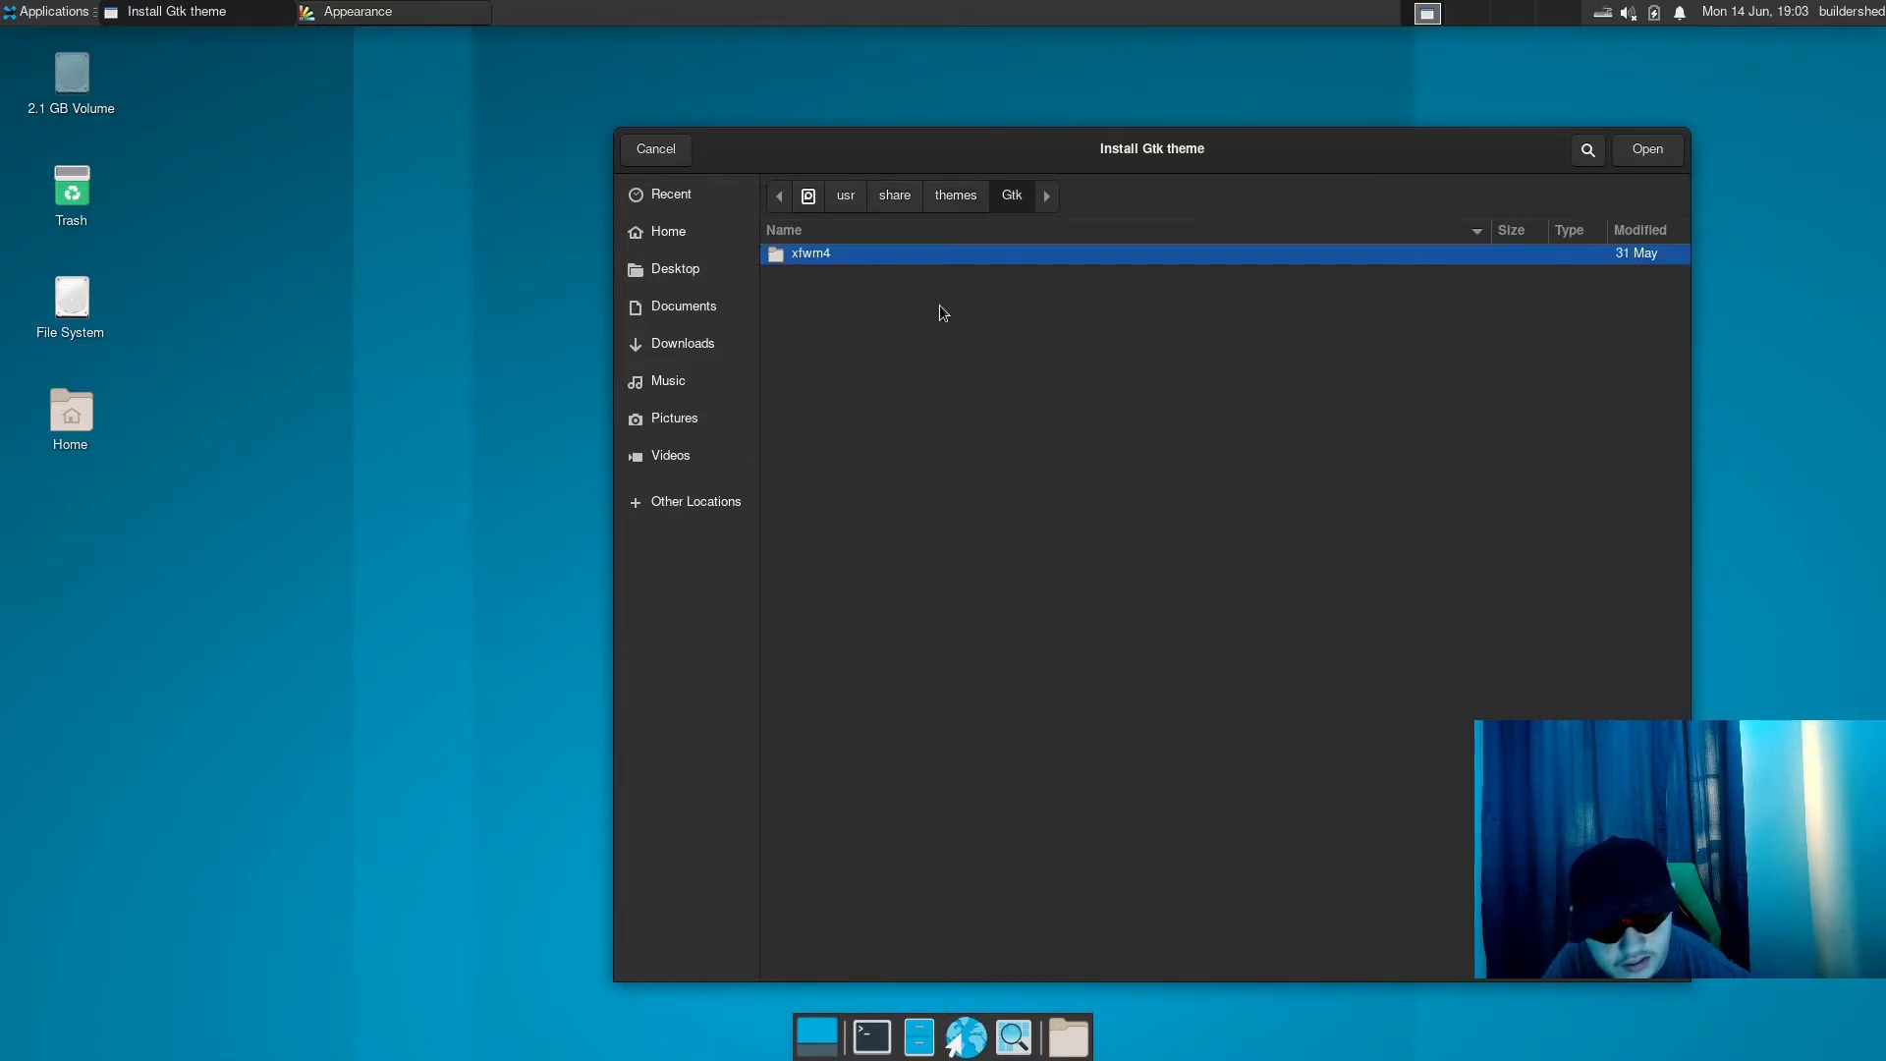
pyautogui.click(652, 152)
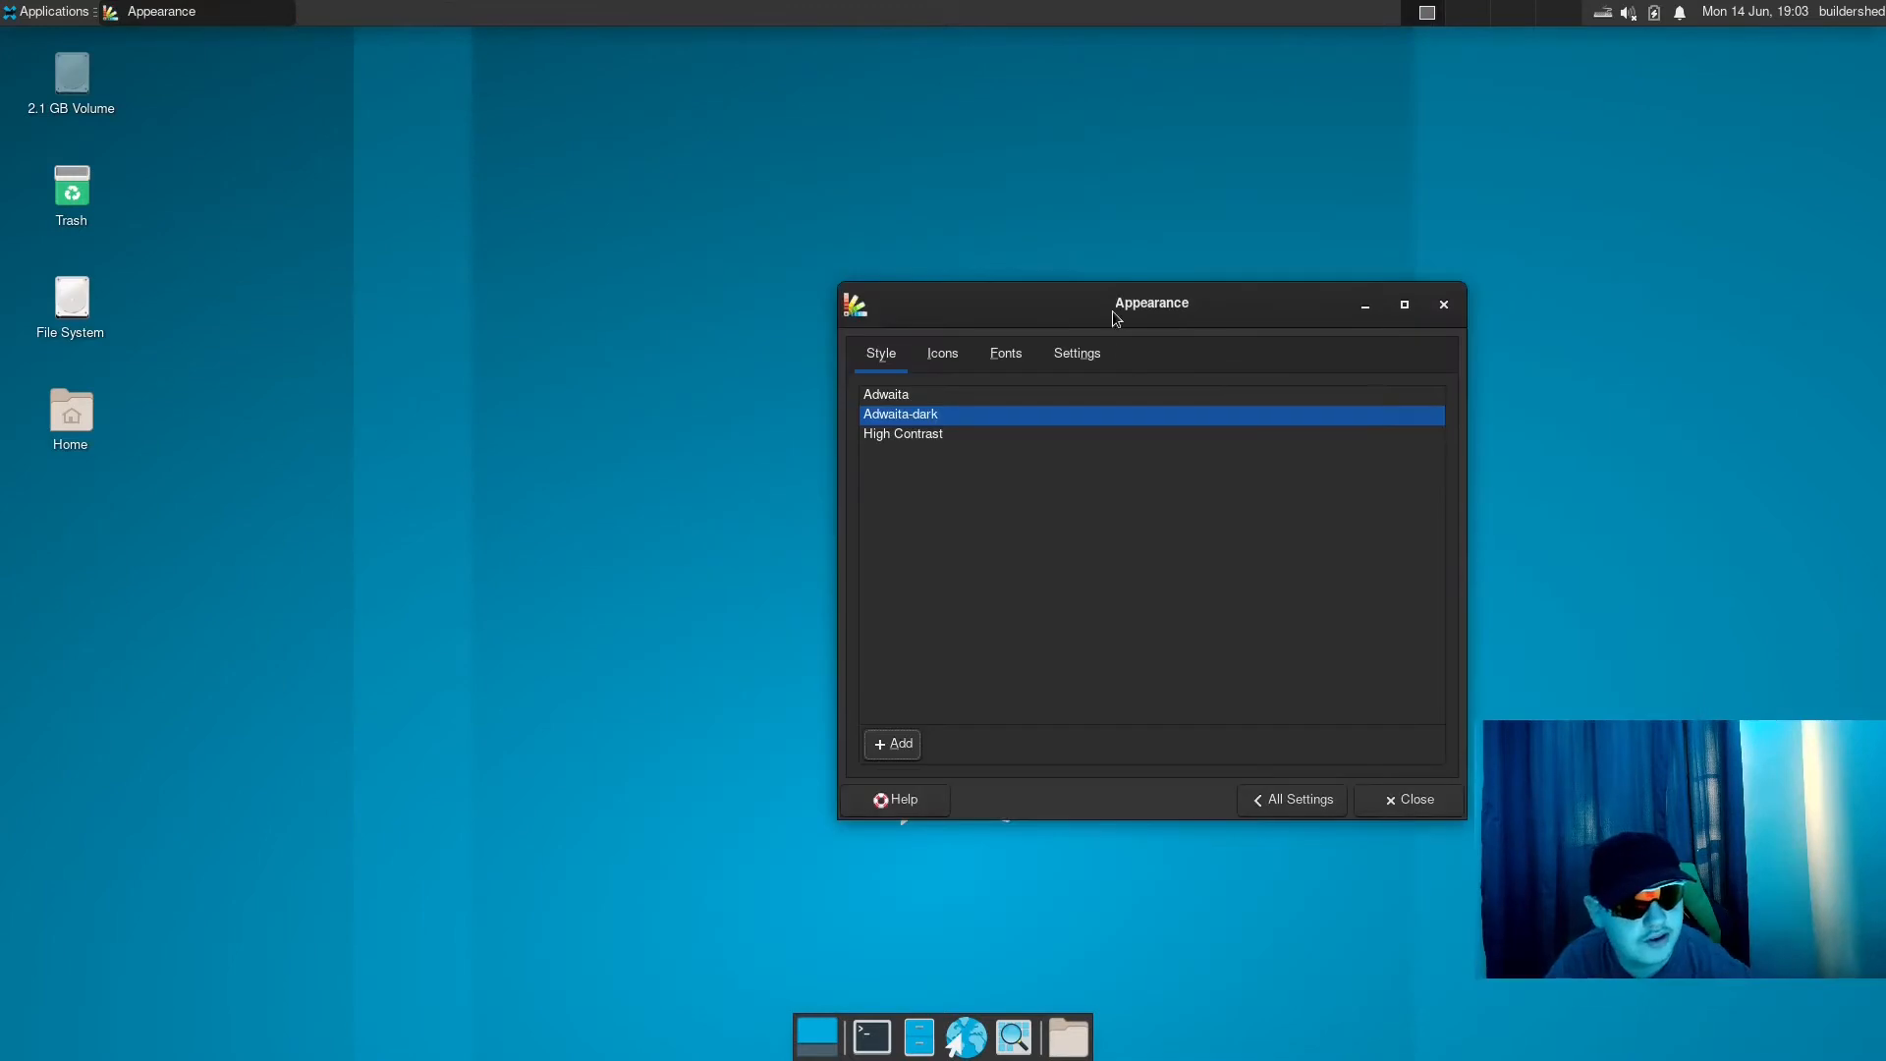
# - Try the HighContrast icon theme and switch back to Adwaita
pyautogui.click(946, 350)
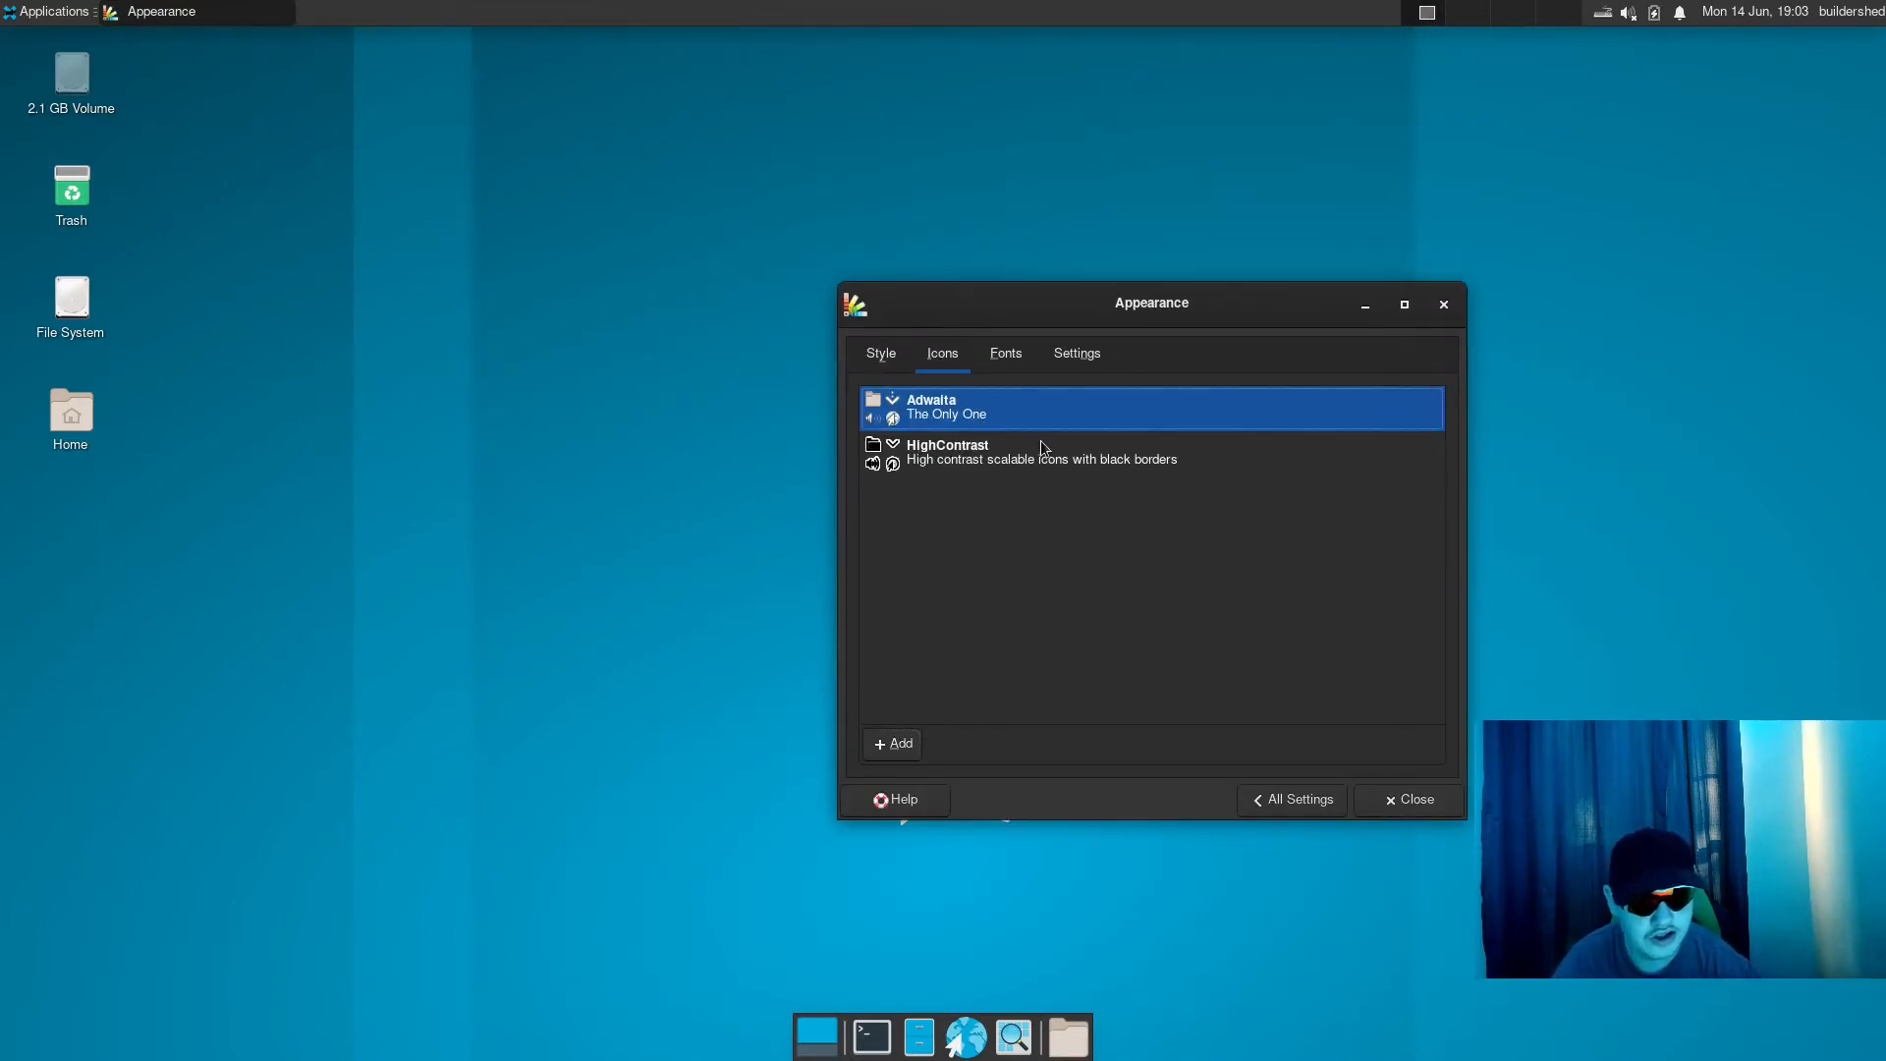
pyautogui.click(1002, 461)
pyautogui.click(1022, 424)
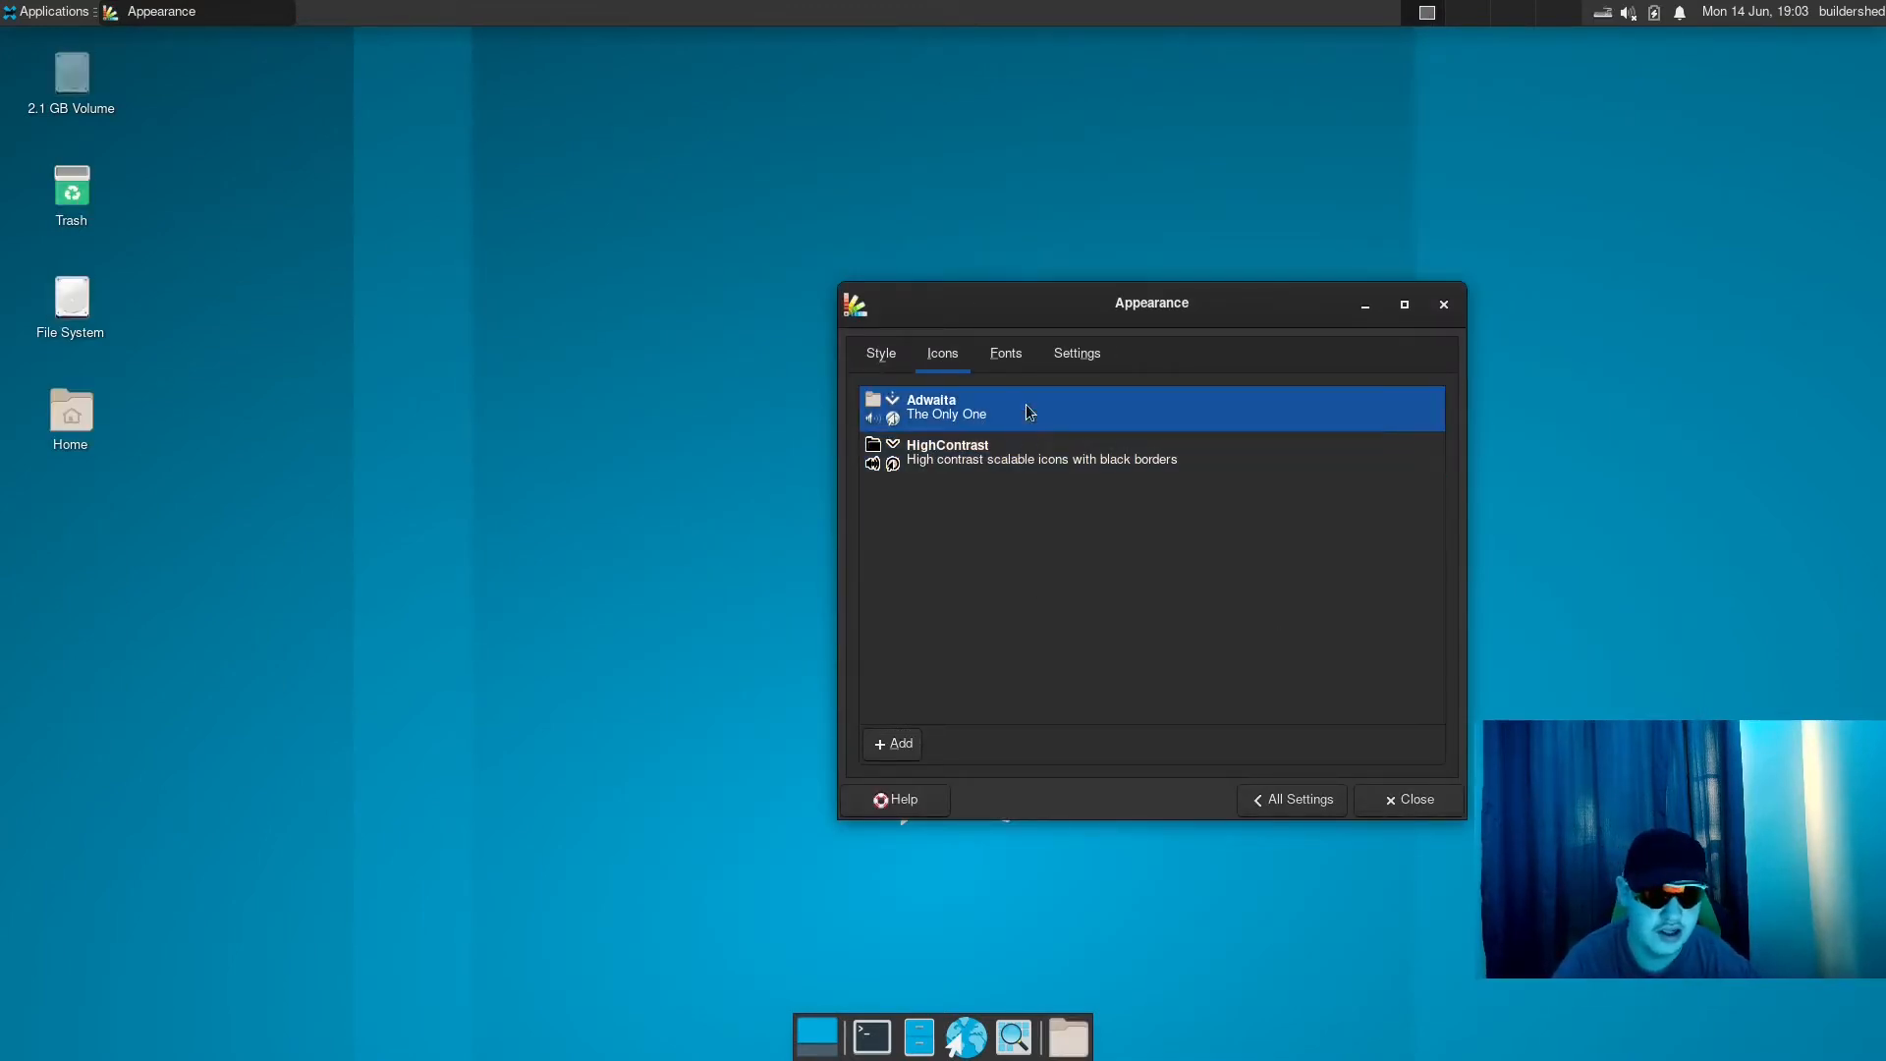
# - Set the default font to Sans Bold in the Appearance font settings
pyautogui.click(1019, 358)
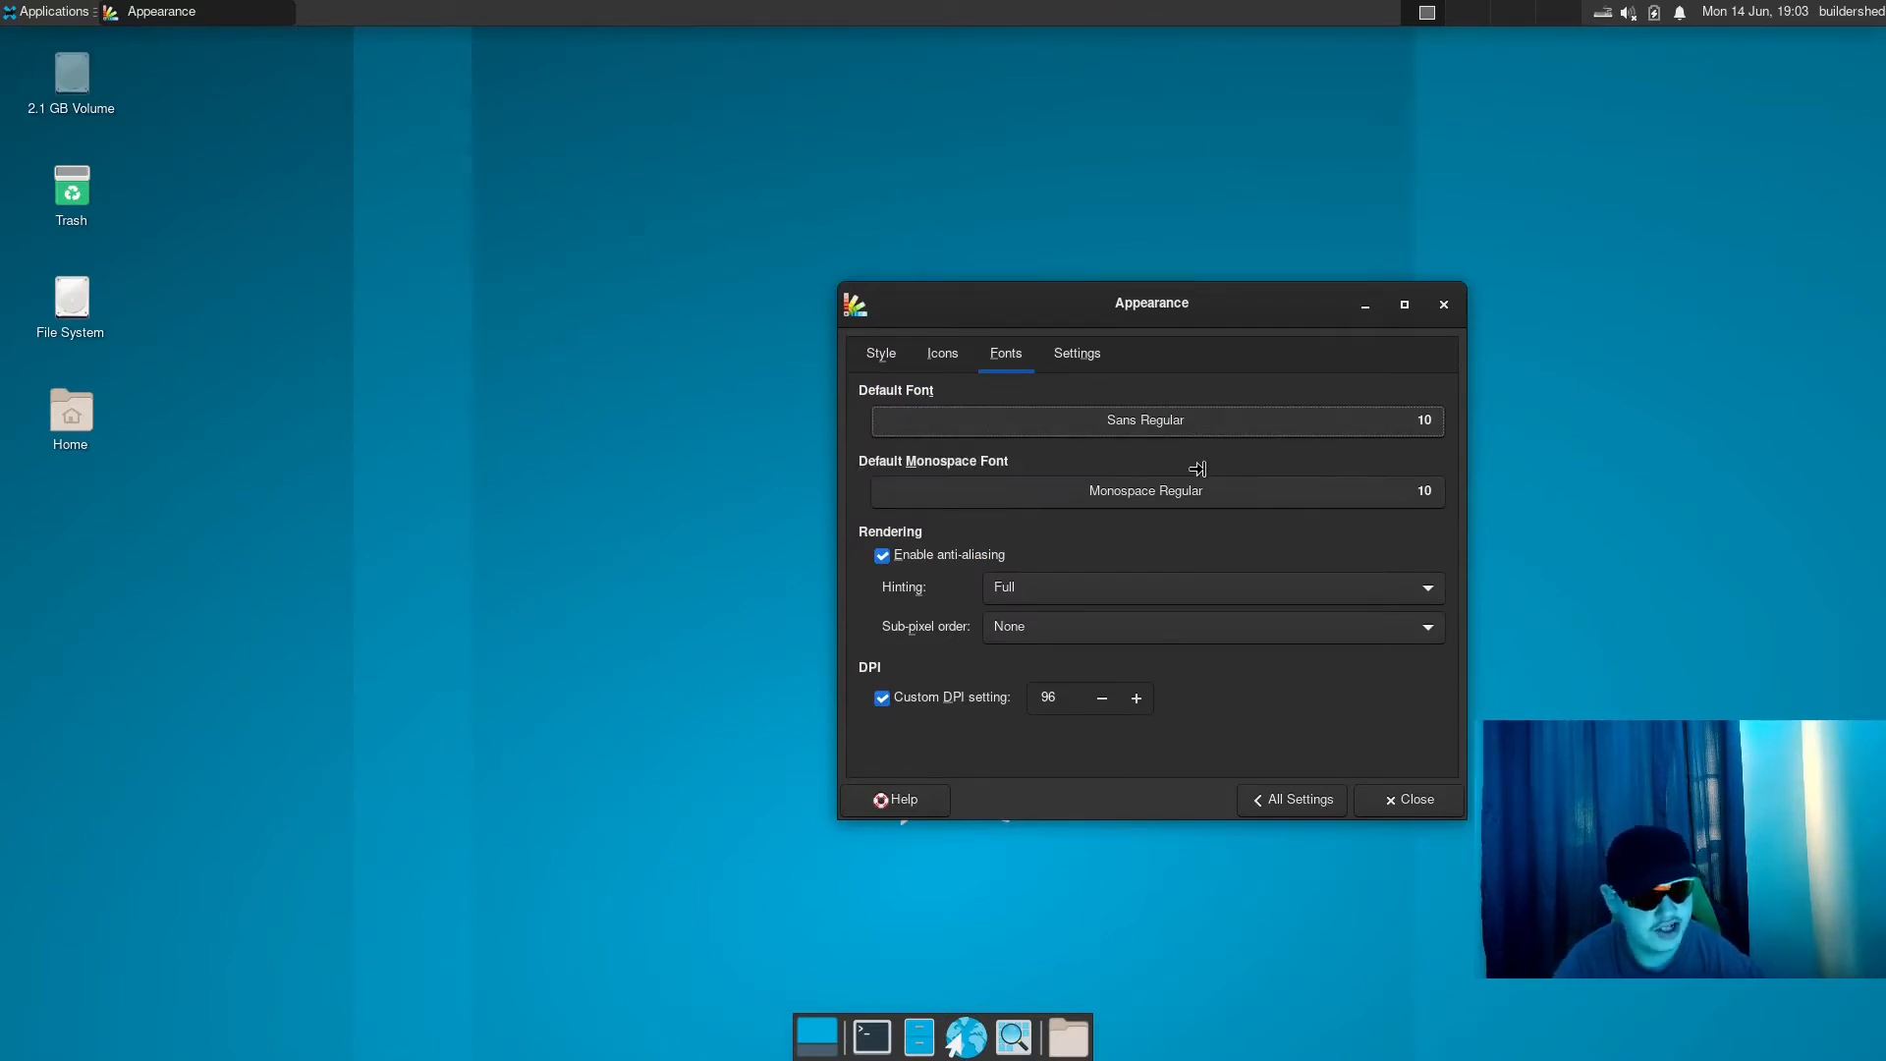
pyautogui.click(1195, 424)
pyautogui.press('Down')
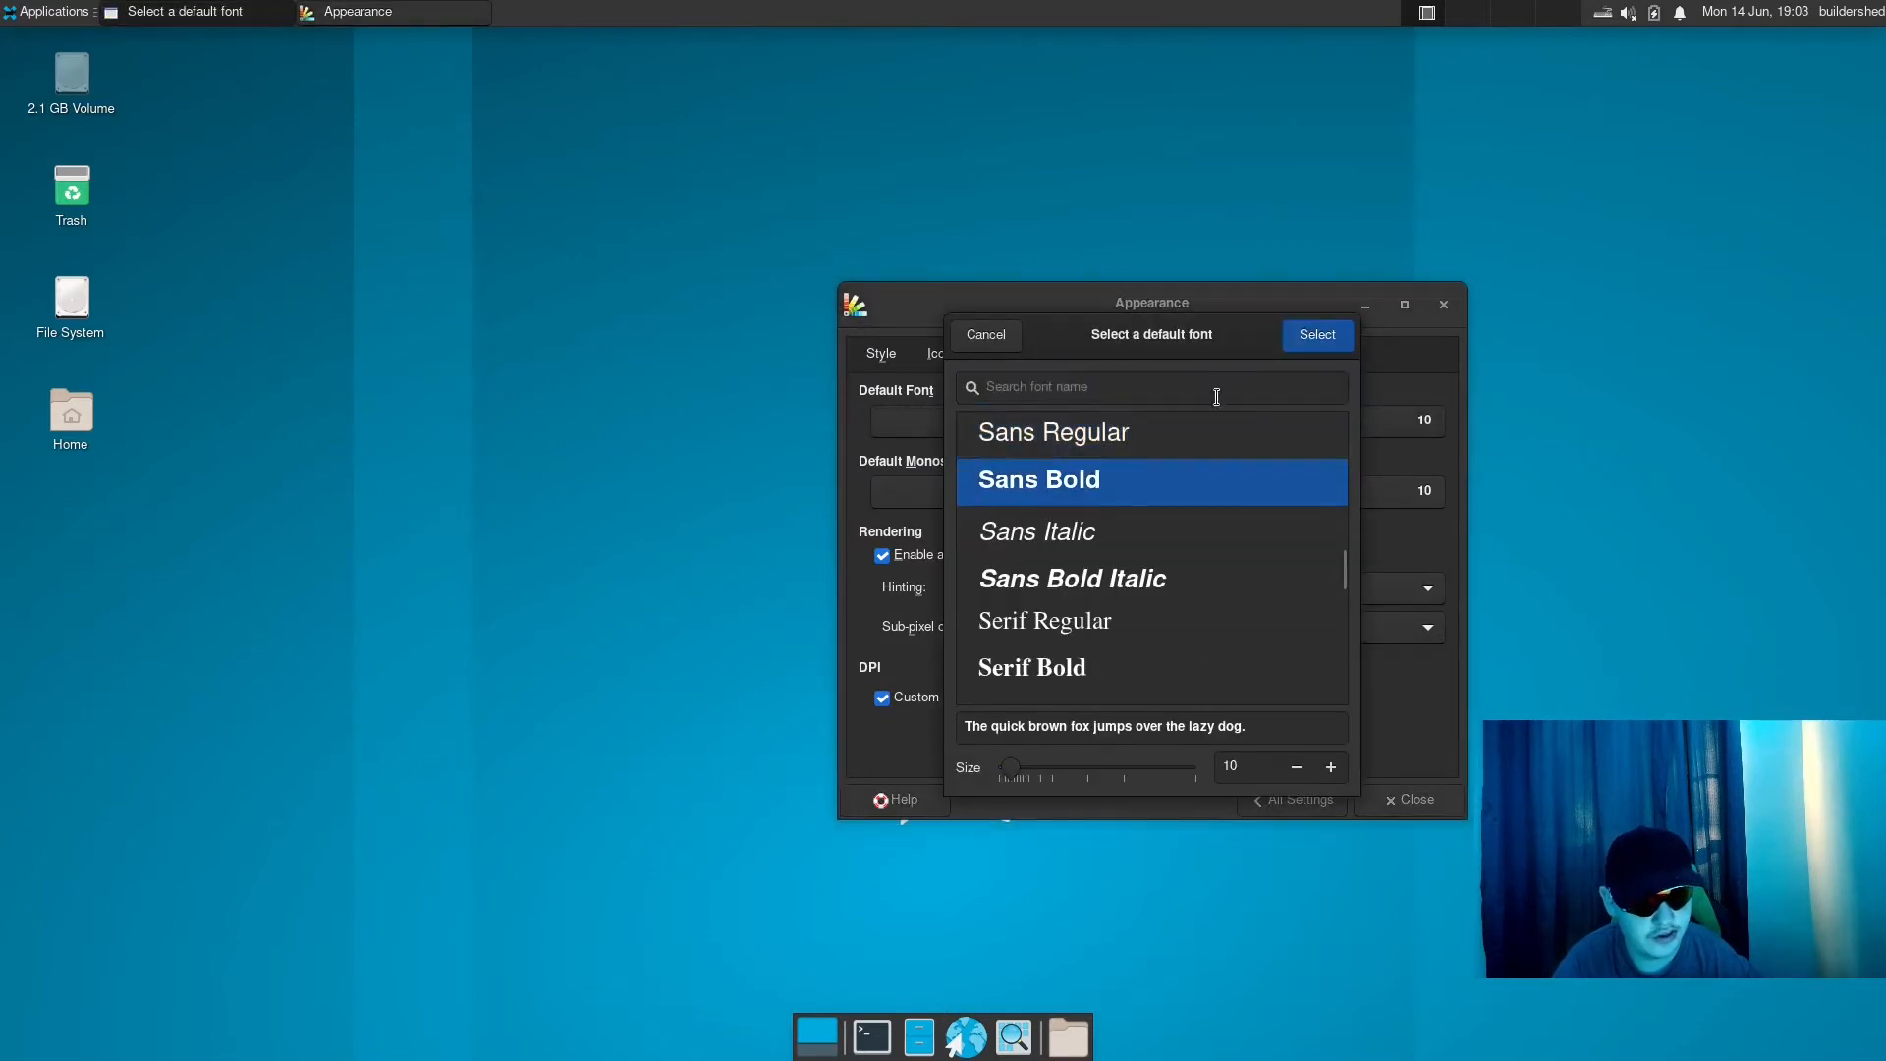
pyautogui.click(1306, 350)
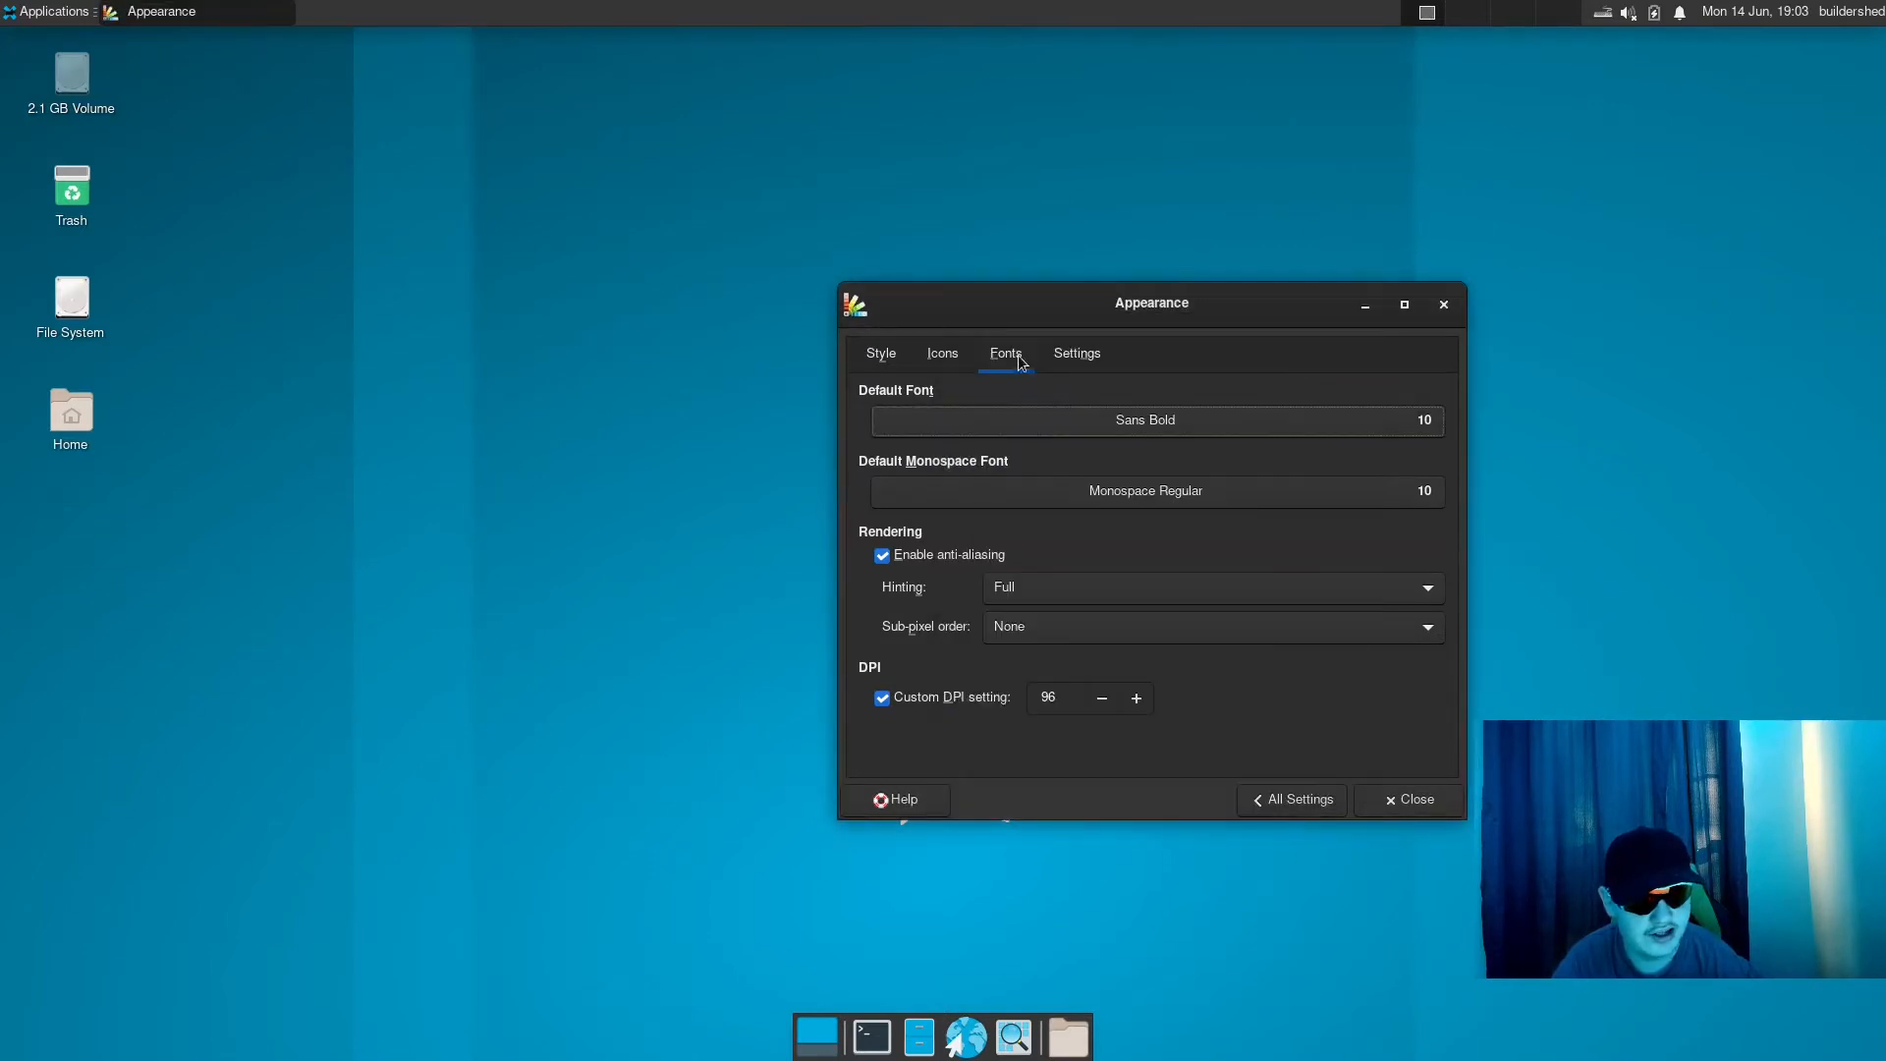
# - Review the Appearance options for menus, event sounds and window scaling, return to all settings and open the Window Manager settings
pyautogui.click(1052, 354)
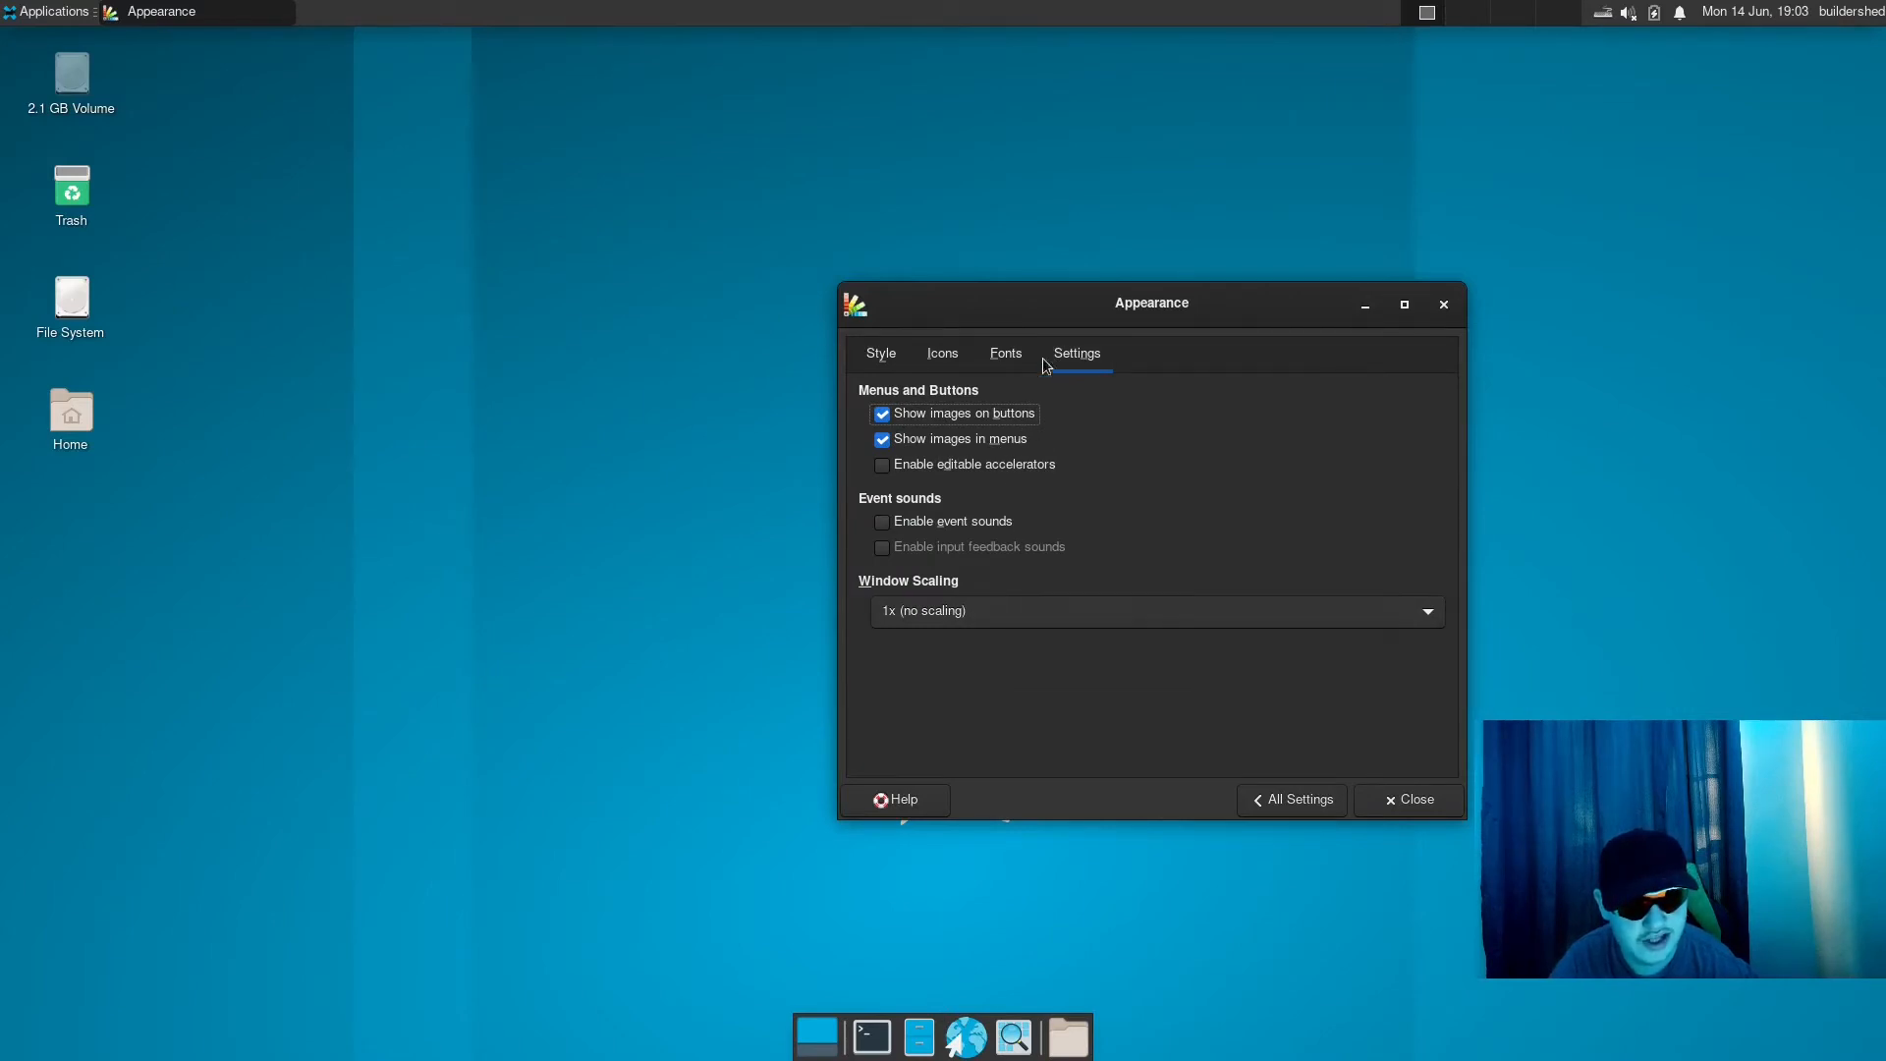
pyautogui.click(877, 357)
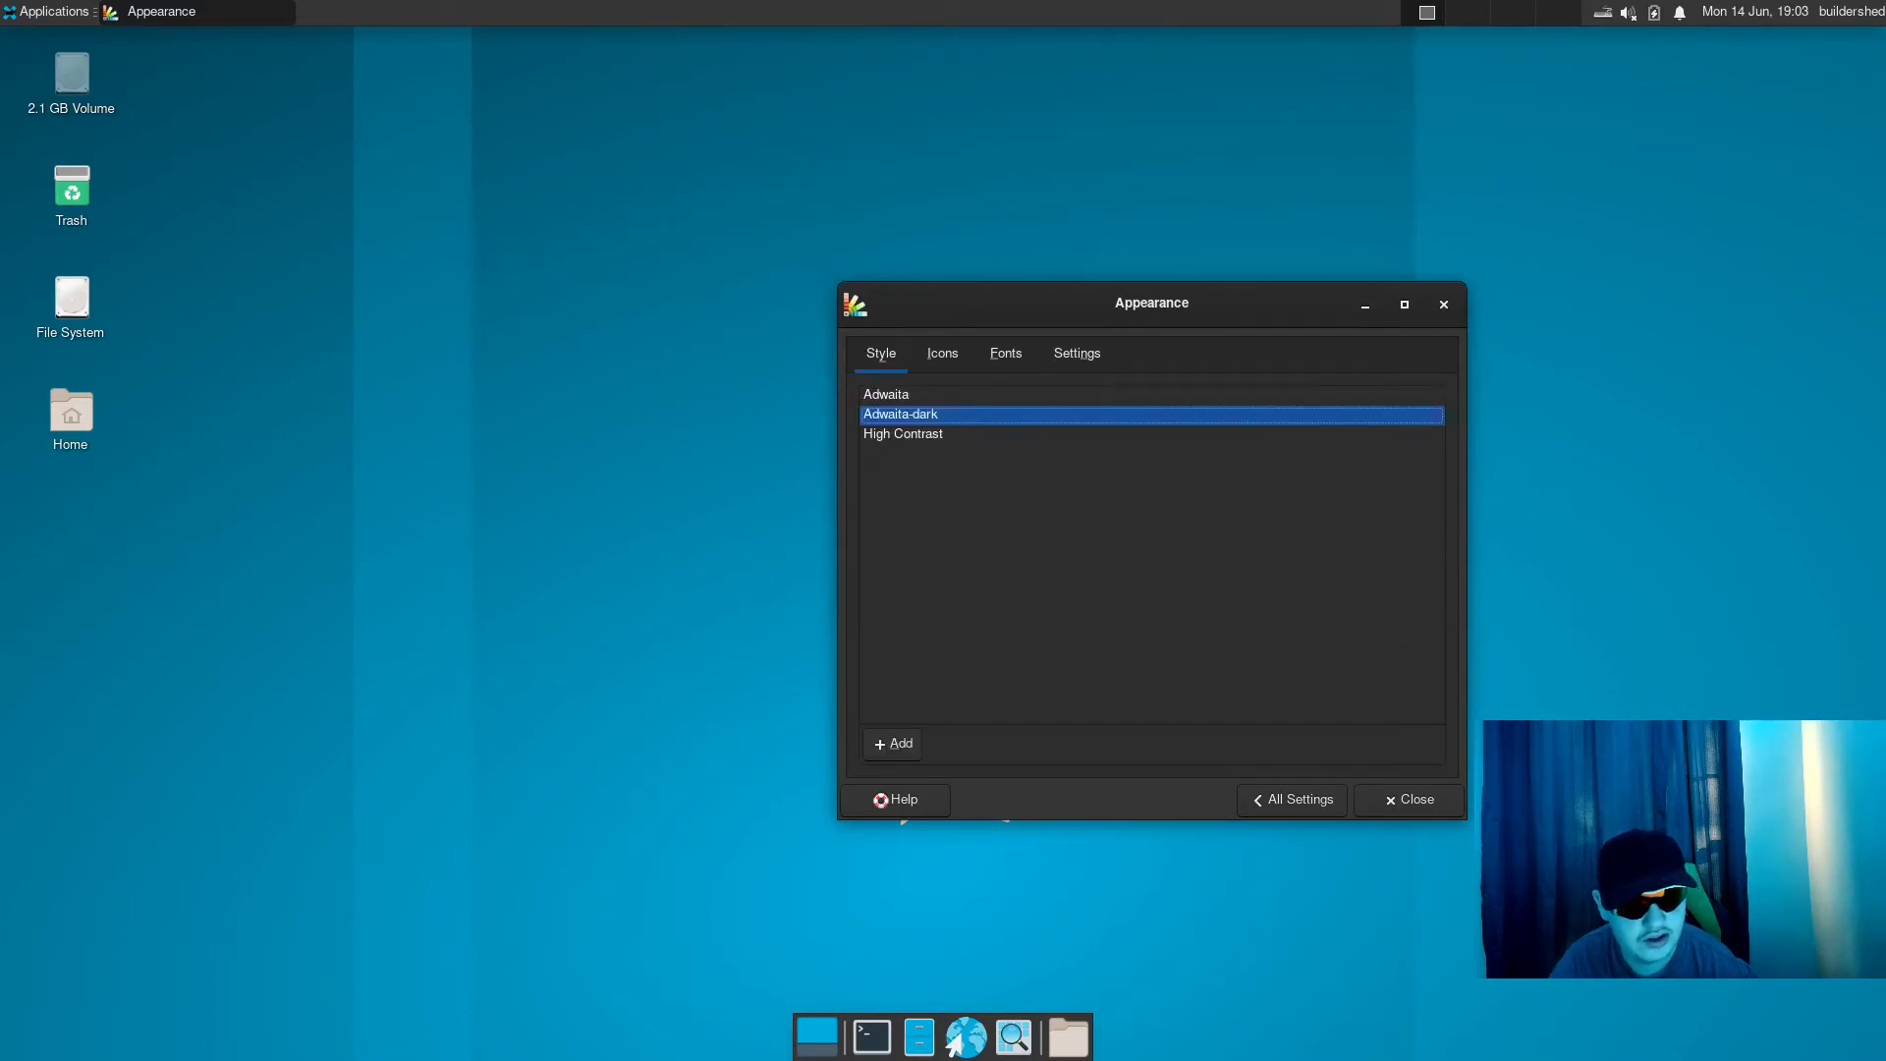
pyautogui.click(1334, 806)
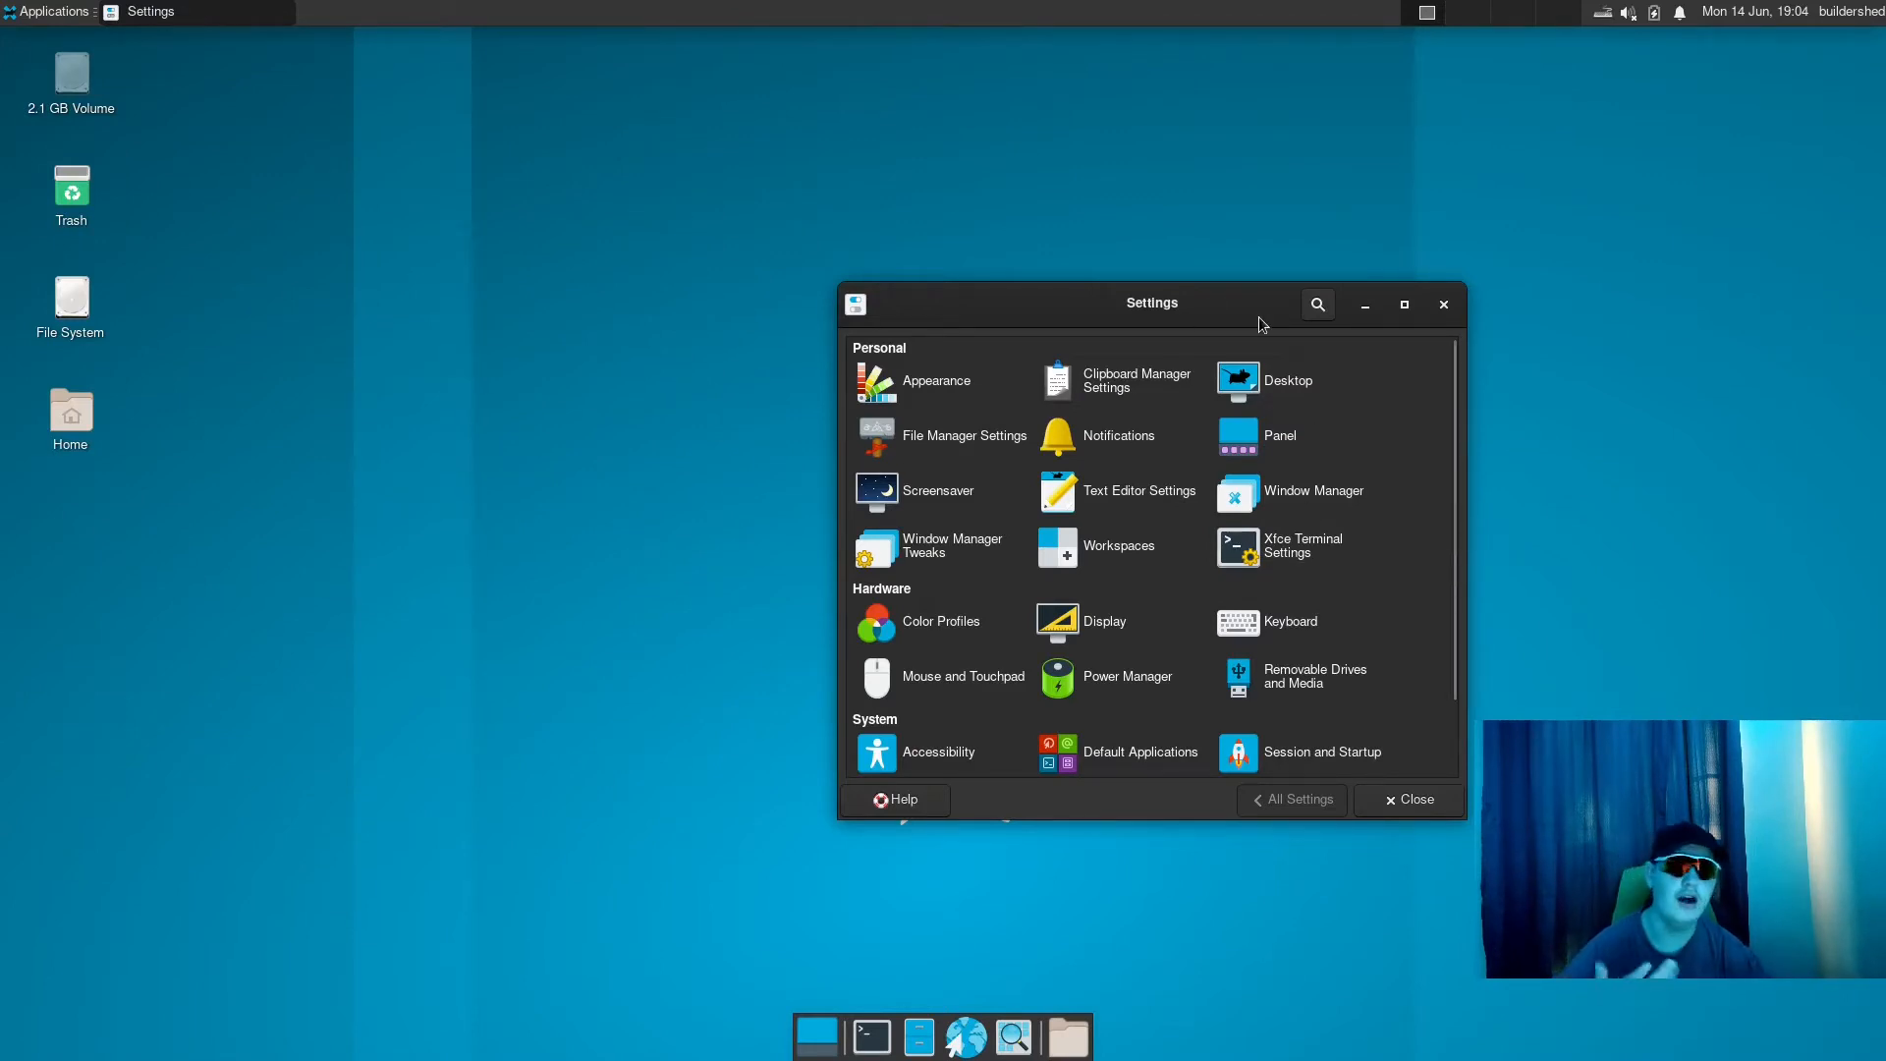
pyautogui.click(1315, 488)
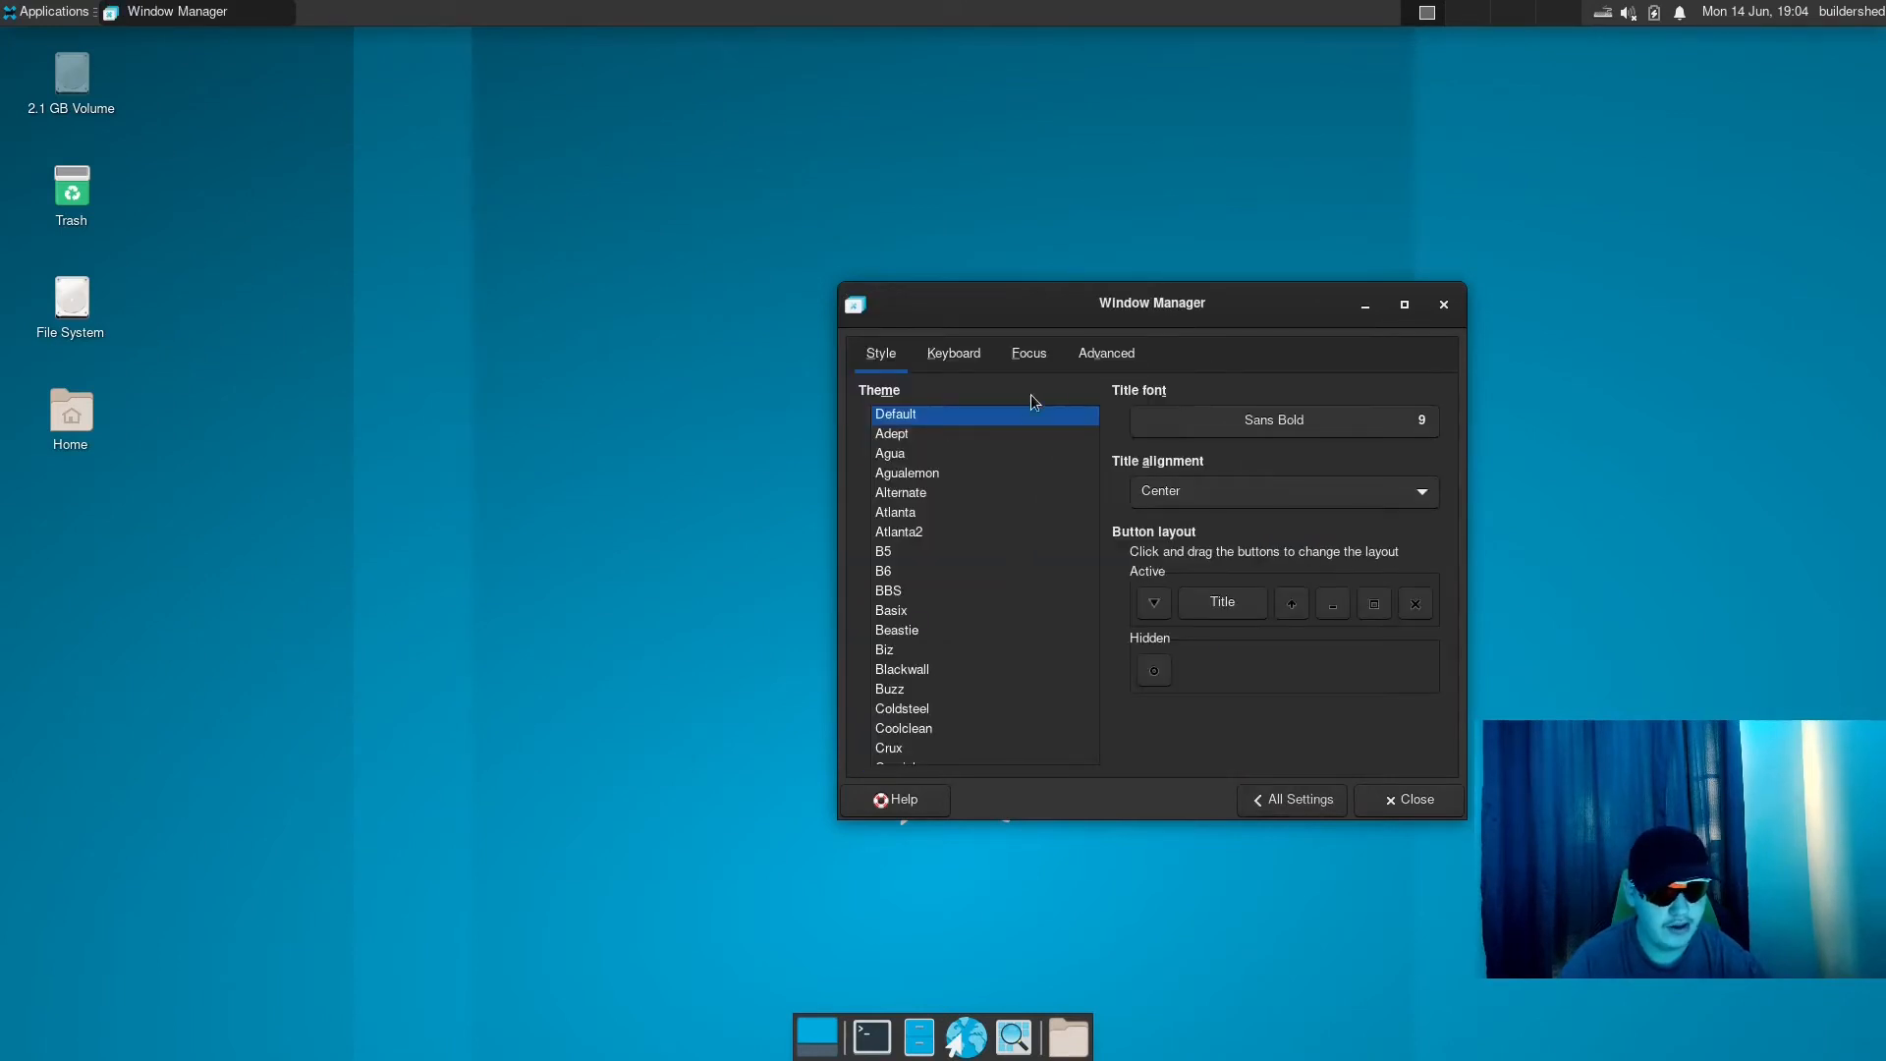
# - Open a terminal window and arrange it beside the Window Manager settings so both are in view
pyautogui.click(871, 1035)
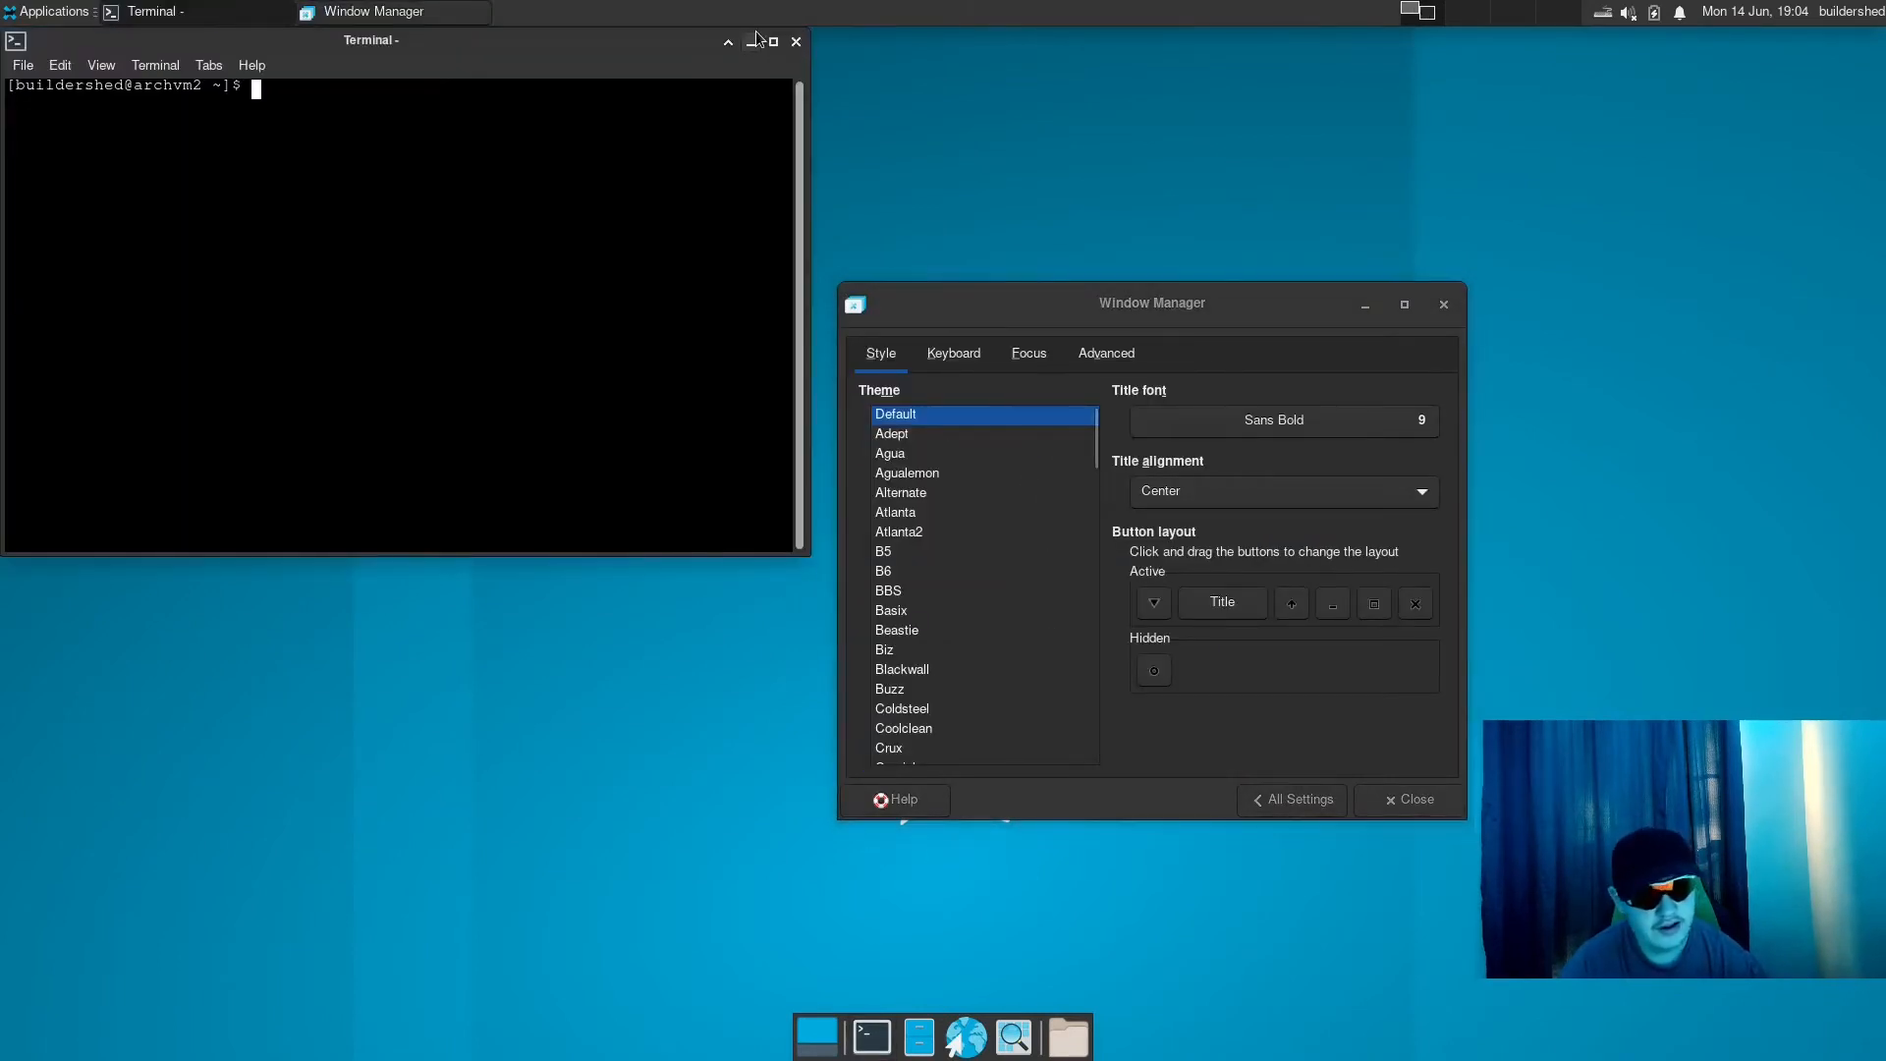
pyautogui.moveTo(702, 39); pyautogui.dragTo(710, 380)
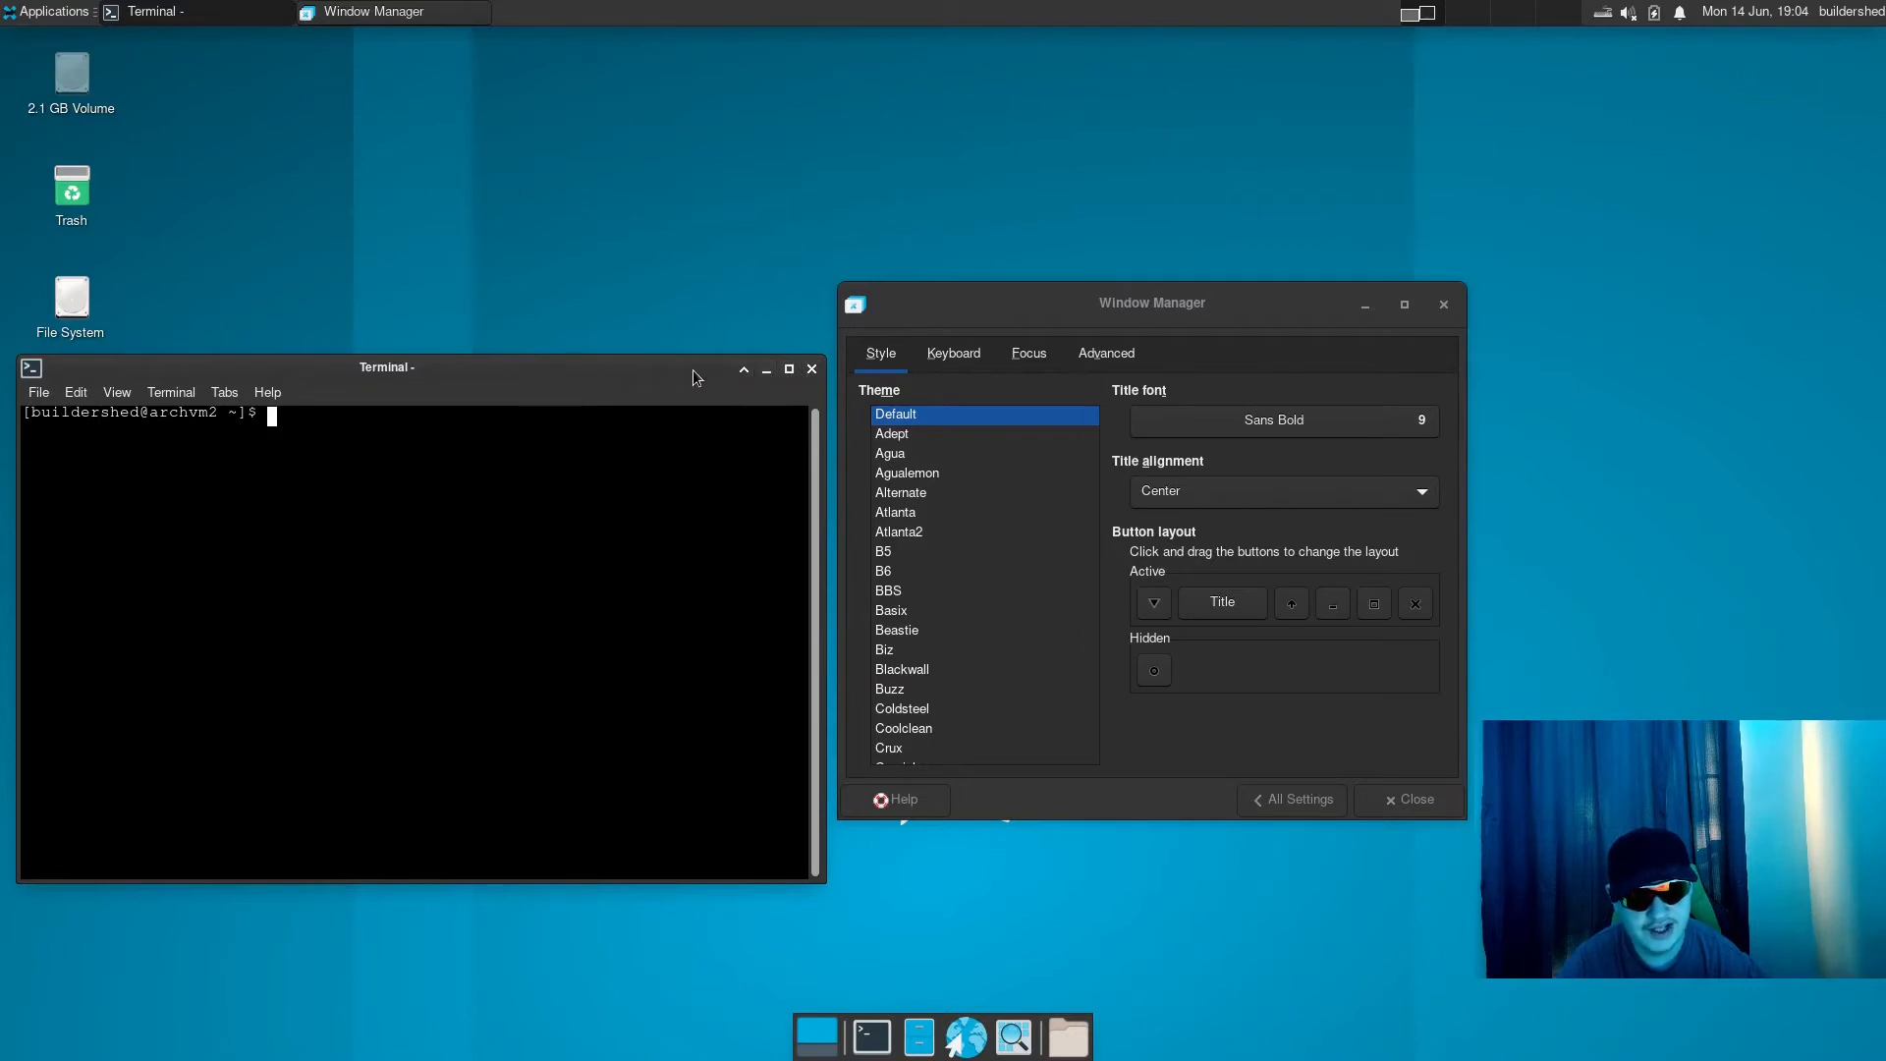
pyautogui.moveTo(692, 369); pyautogui.dragTo(687, 367)
pyautogui.moveTo(1090, 299); pyautogui.dragTo(1322, 260)
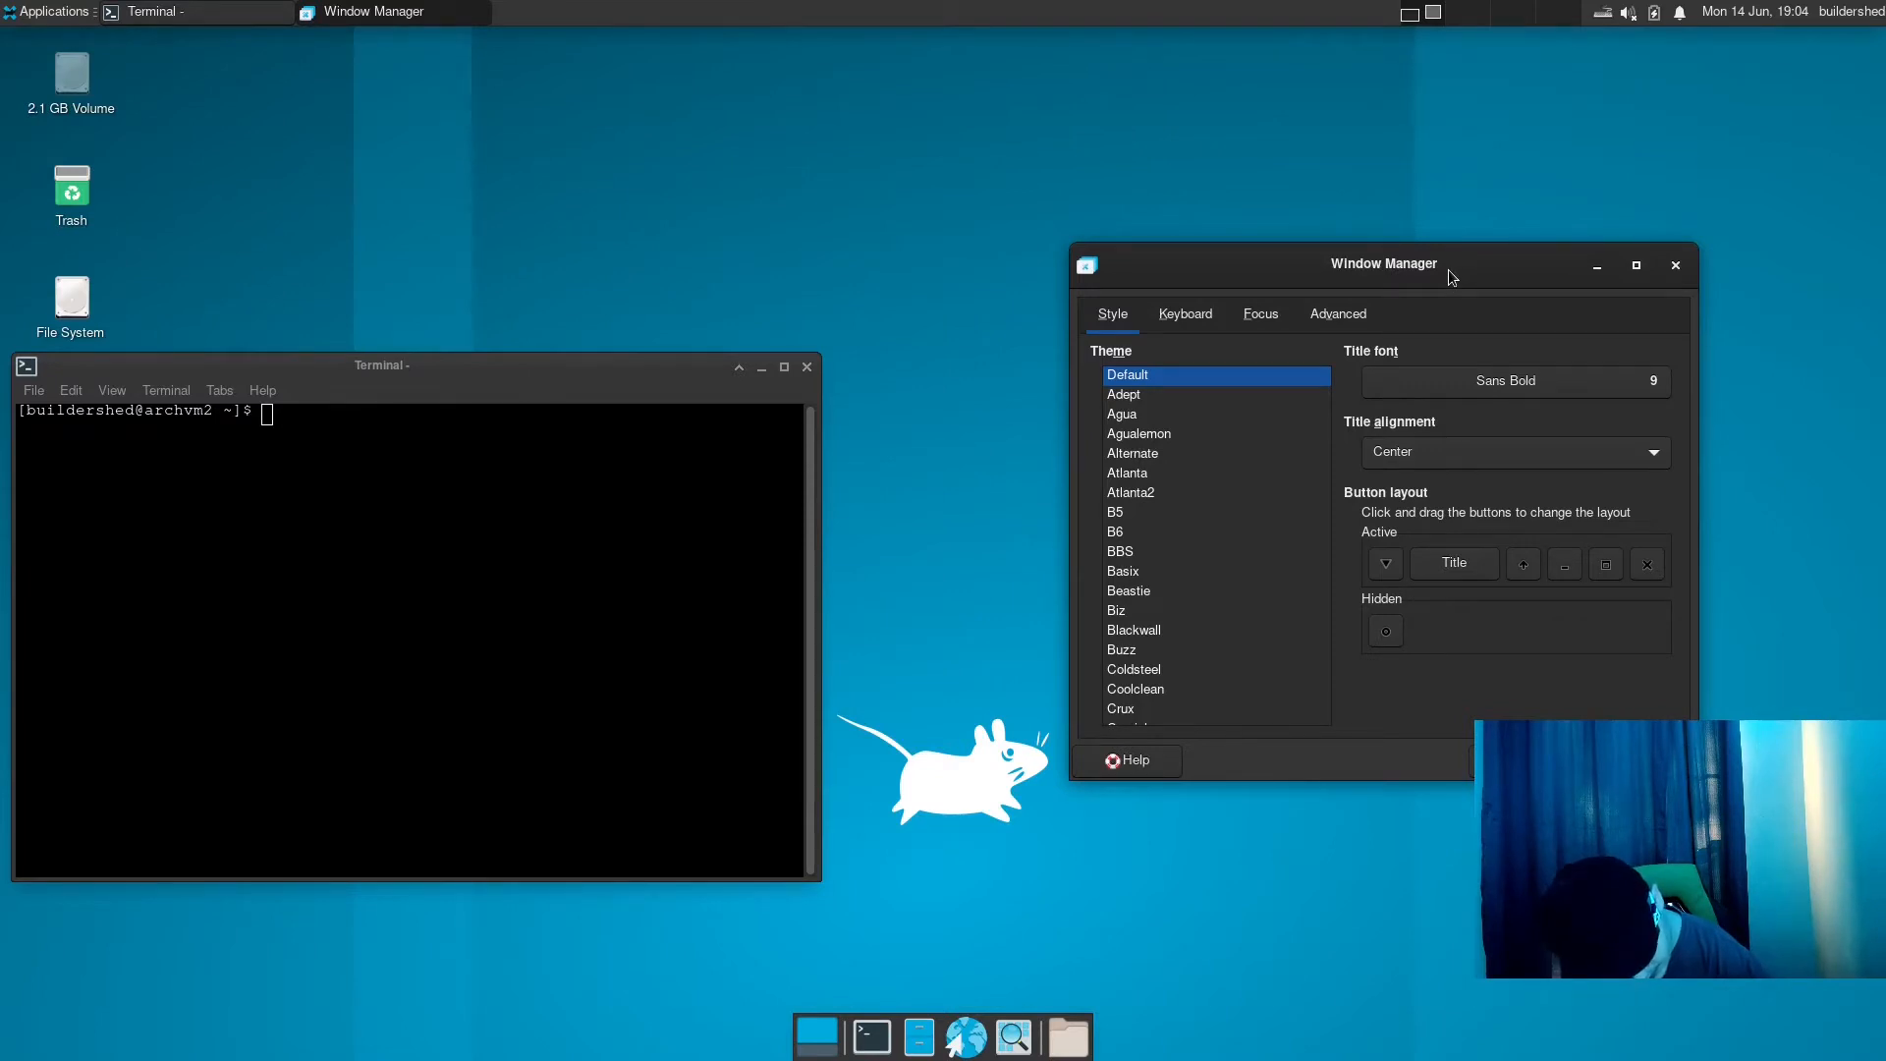
# - Try the Basix, Xfce and Wildbush window themes on the terminal's frame
pyautogui.click(1142, 577)
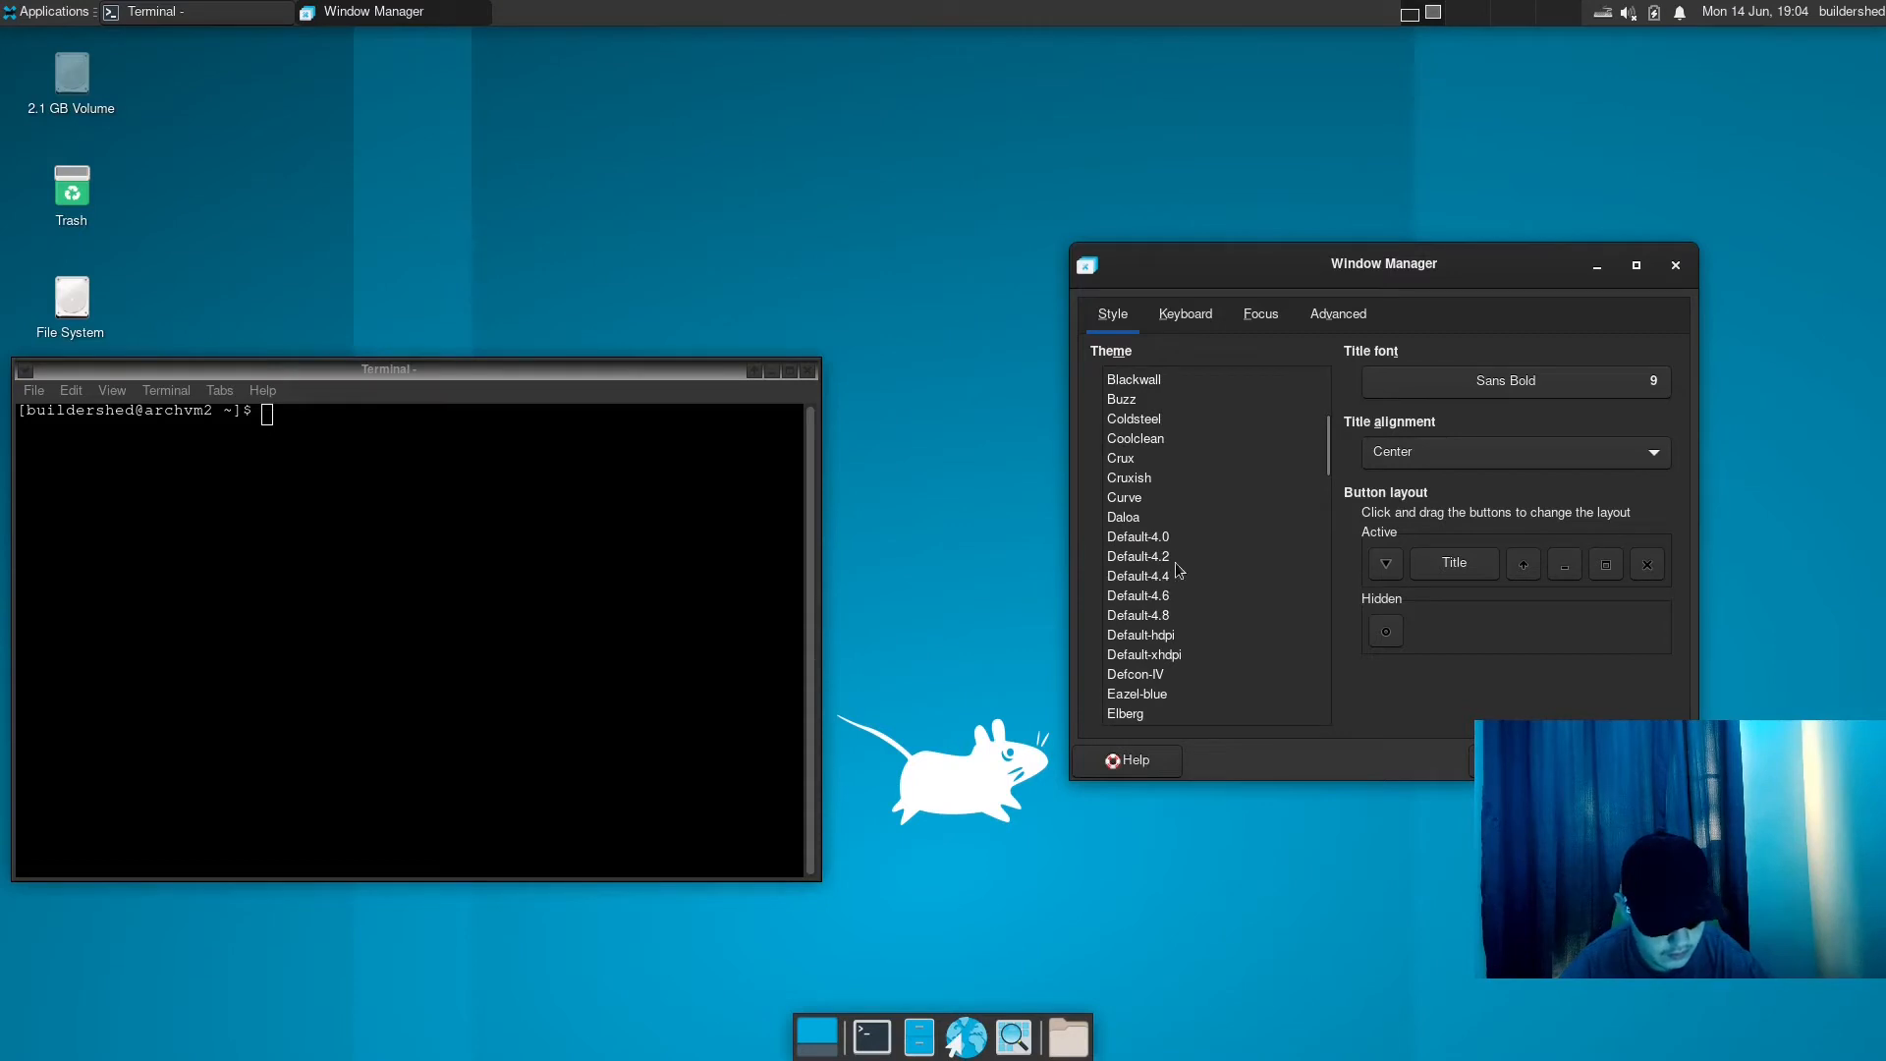
pyautogui.scroll(-10, 1177, 547)
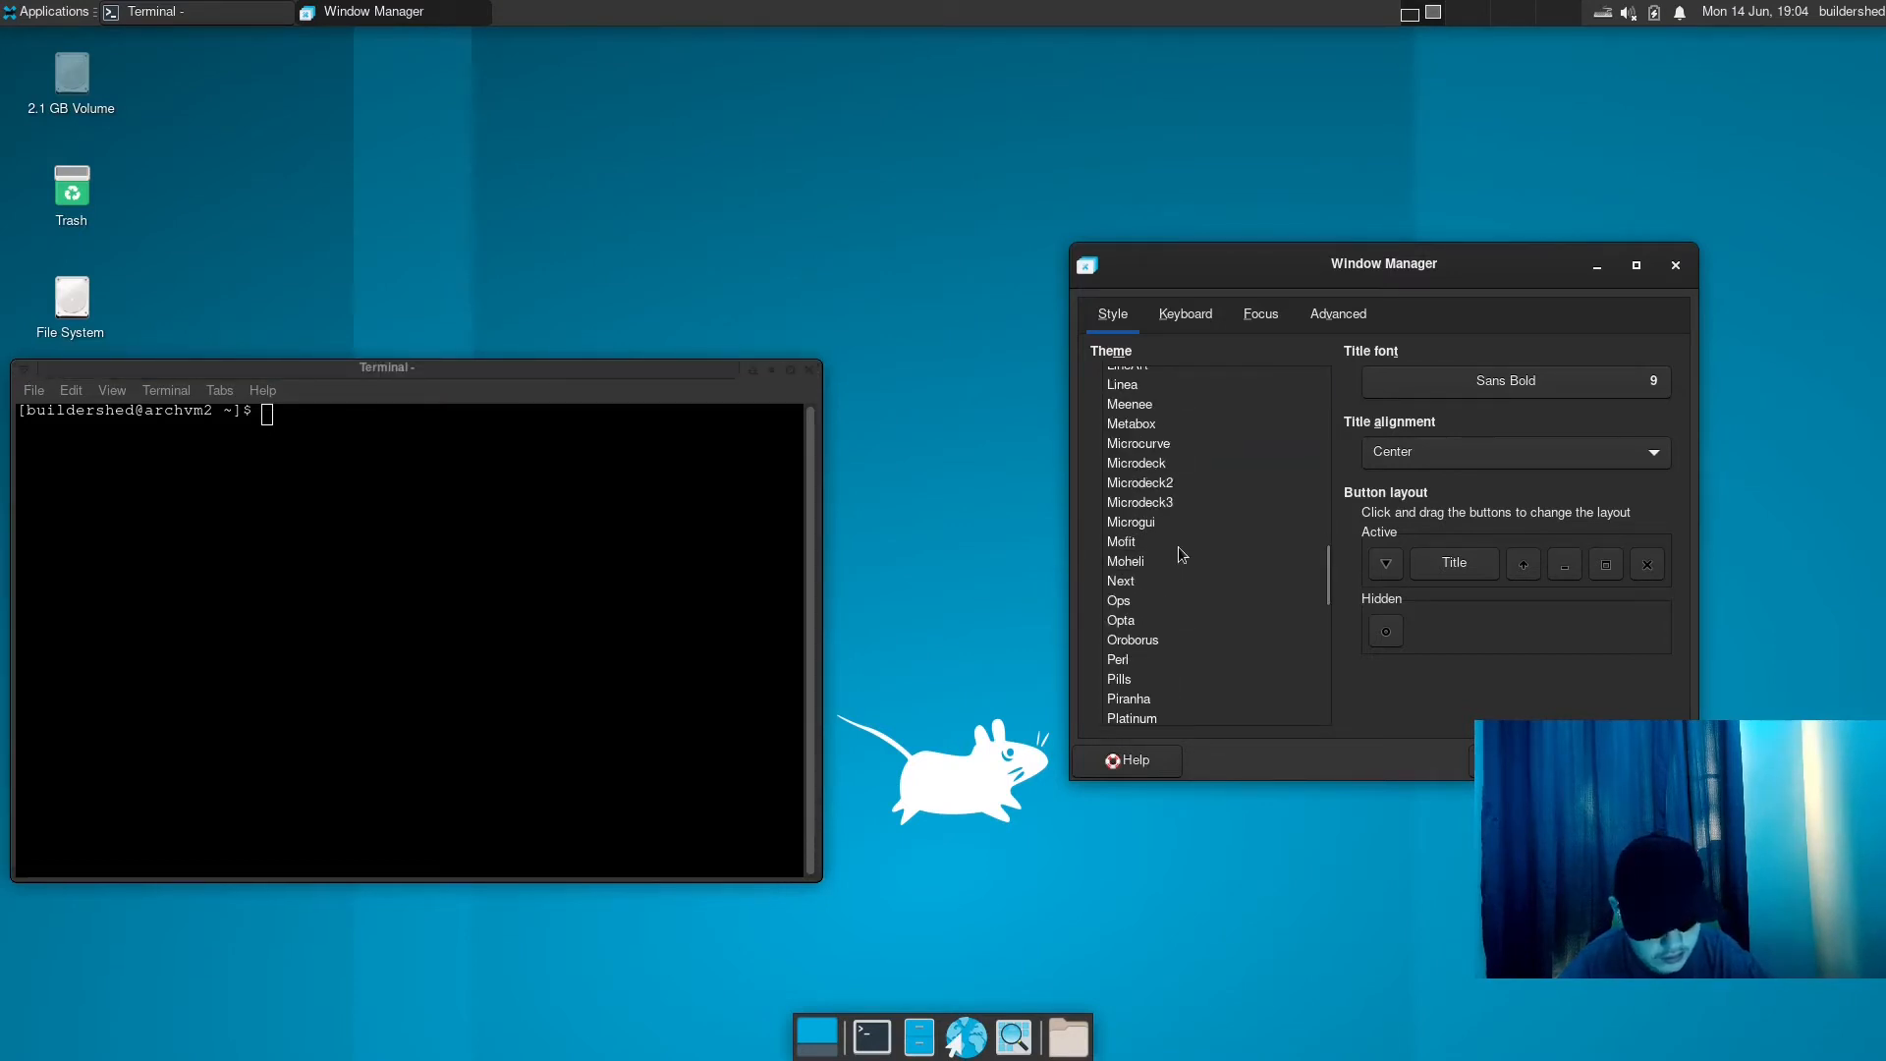
pyautogui.scroll(-10, 1177, 546)
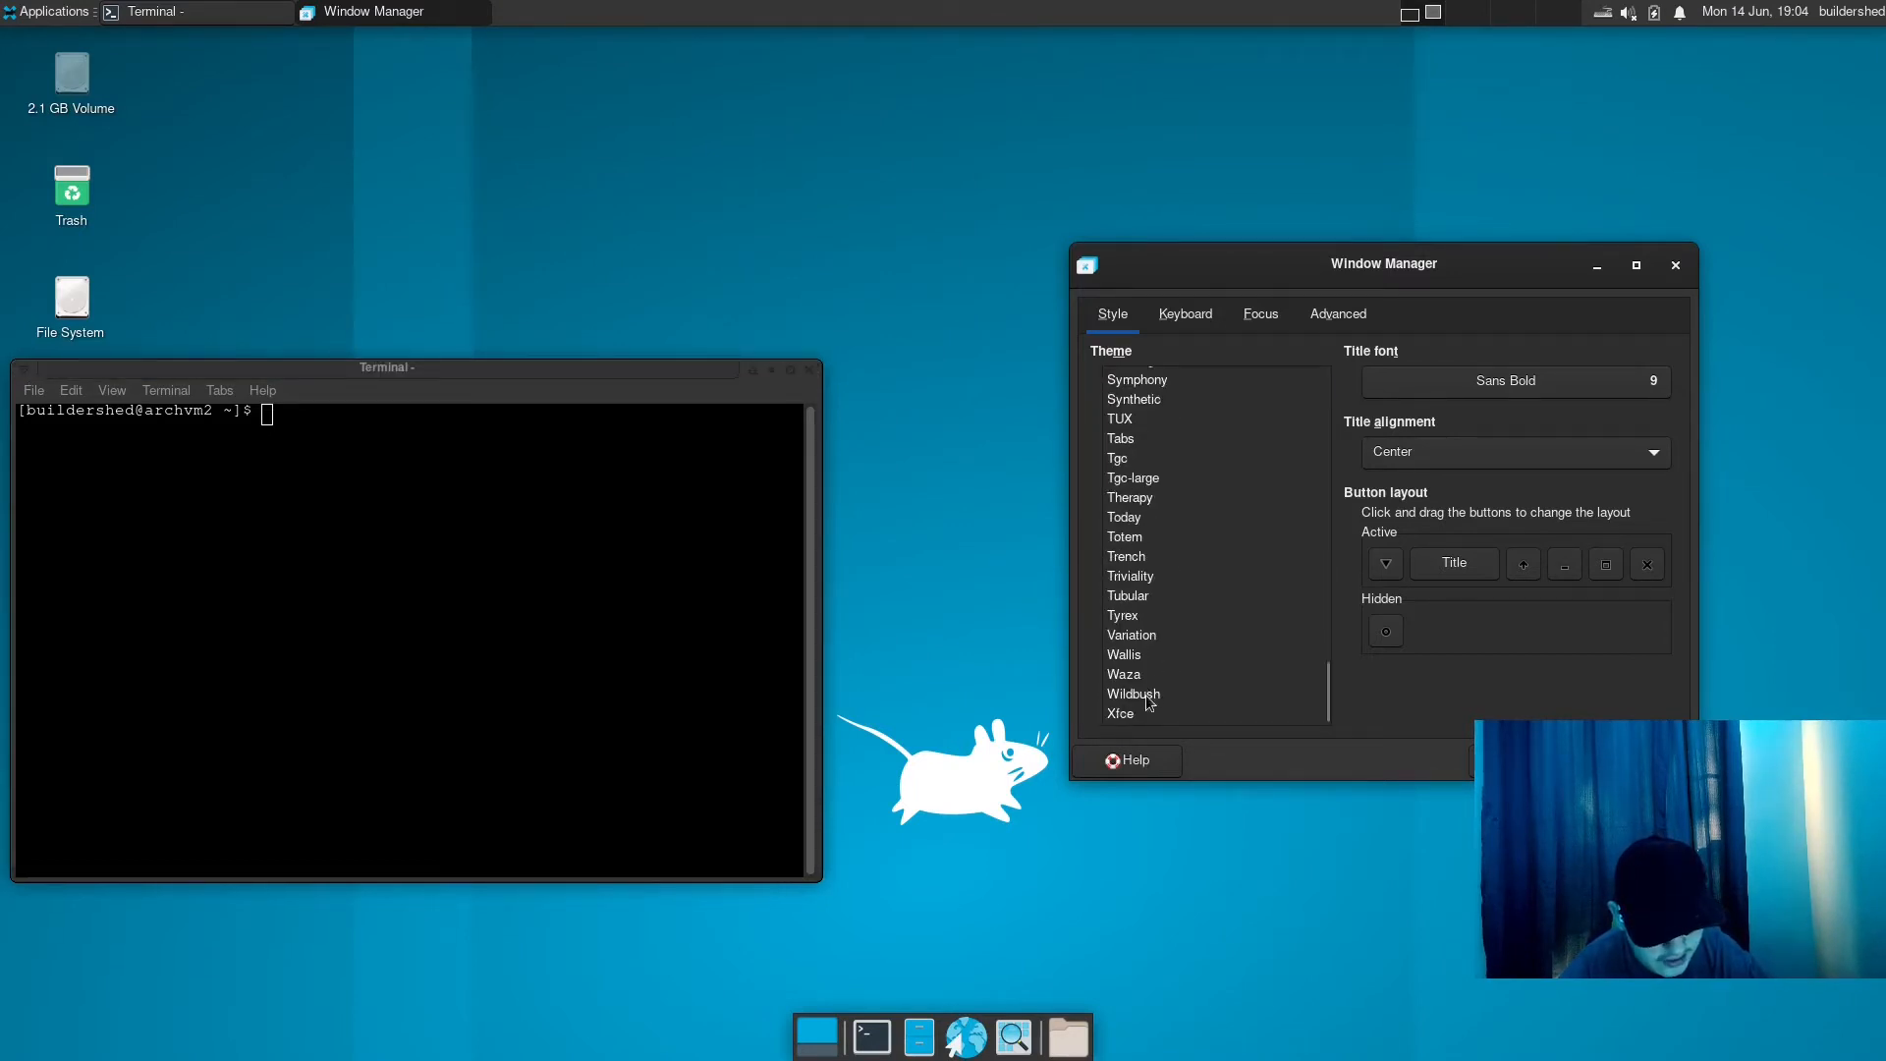
pyautogui.click(1148, 696)
pyautogui.click(1129, 712)
pyautogui.click(1146, 697)
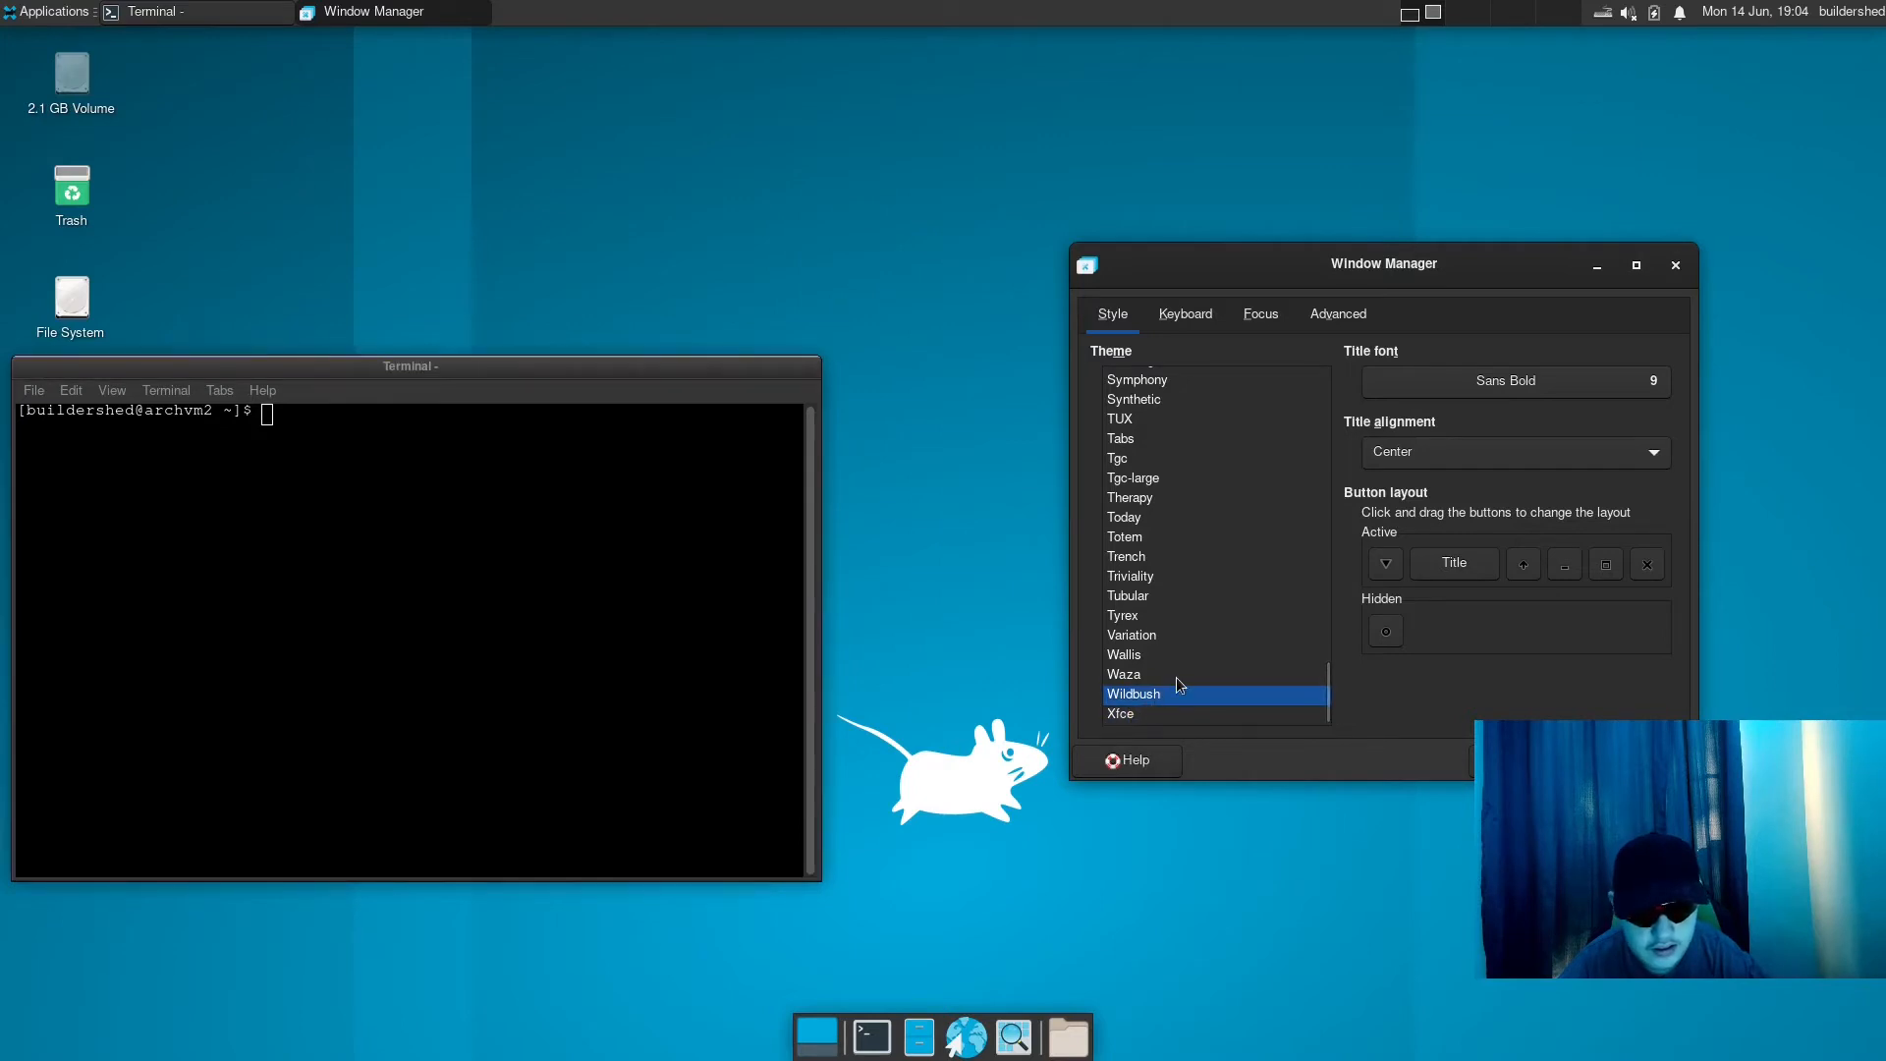
# - Compare the Waza, Wildbush and Wallis window themes, and preview Wallis on the active terminal window
pyautogui.click(1175, 675)
pyautogui.click(1169, 658)
pyautogui.click(1149, 695)
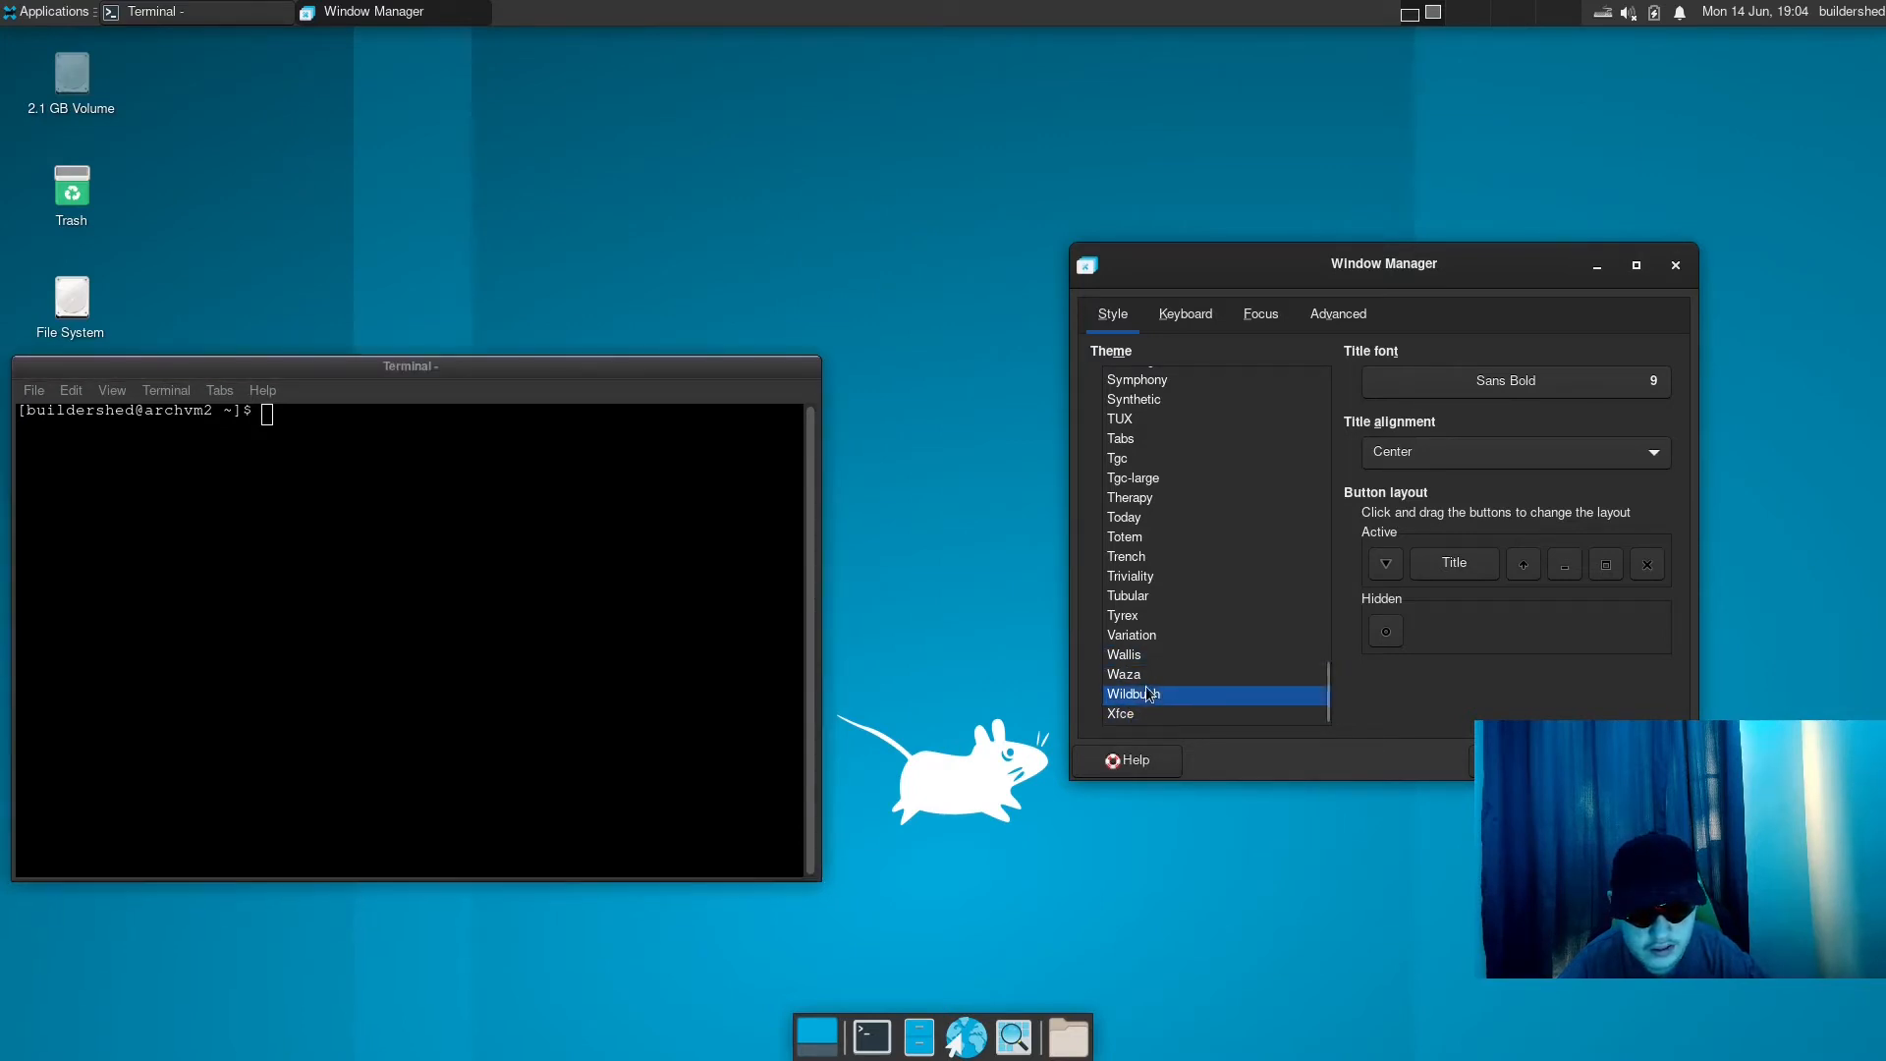
pyautogui.click(1169, 656)
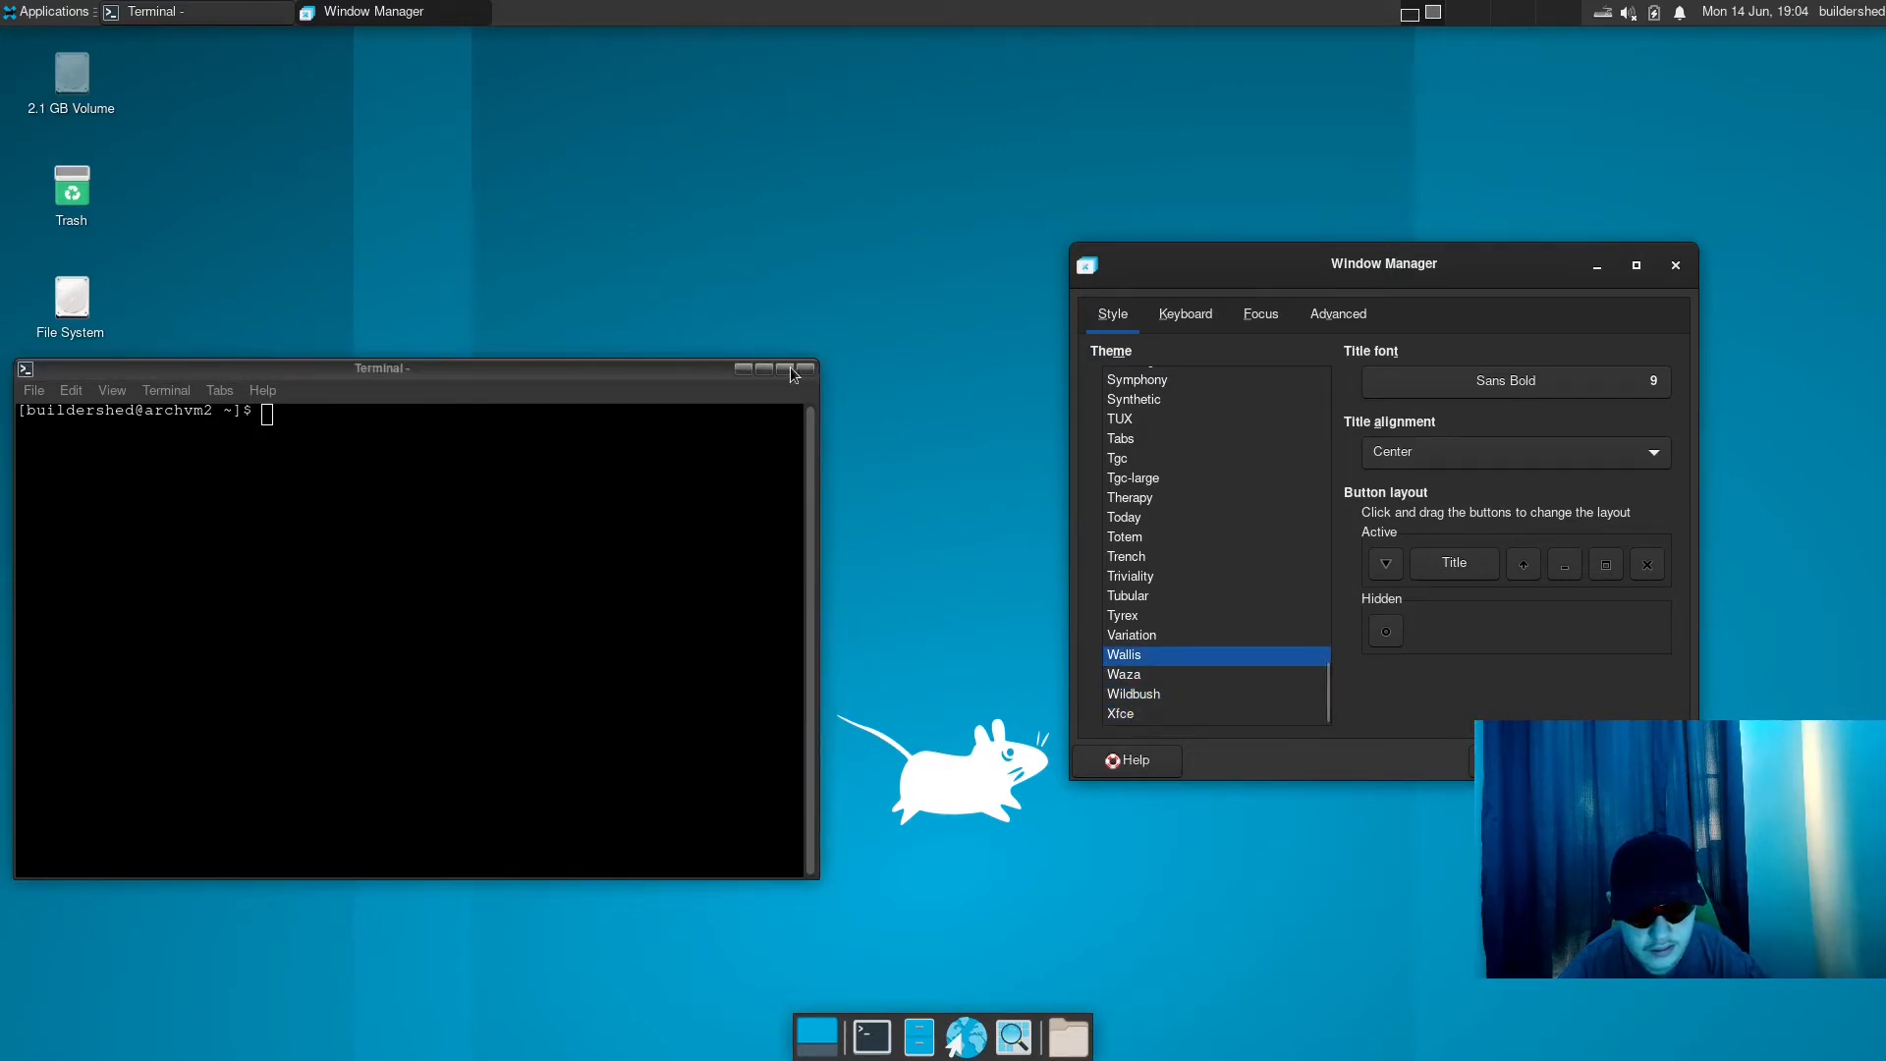
pyautogui.click(708, 375)
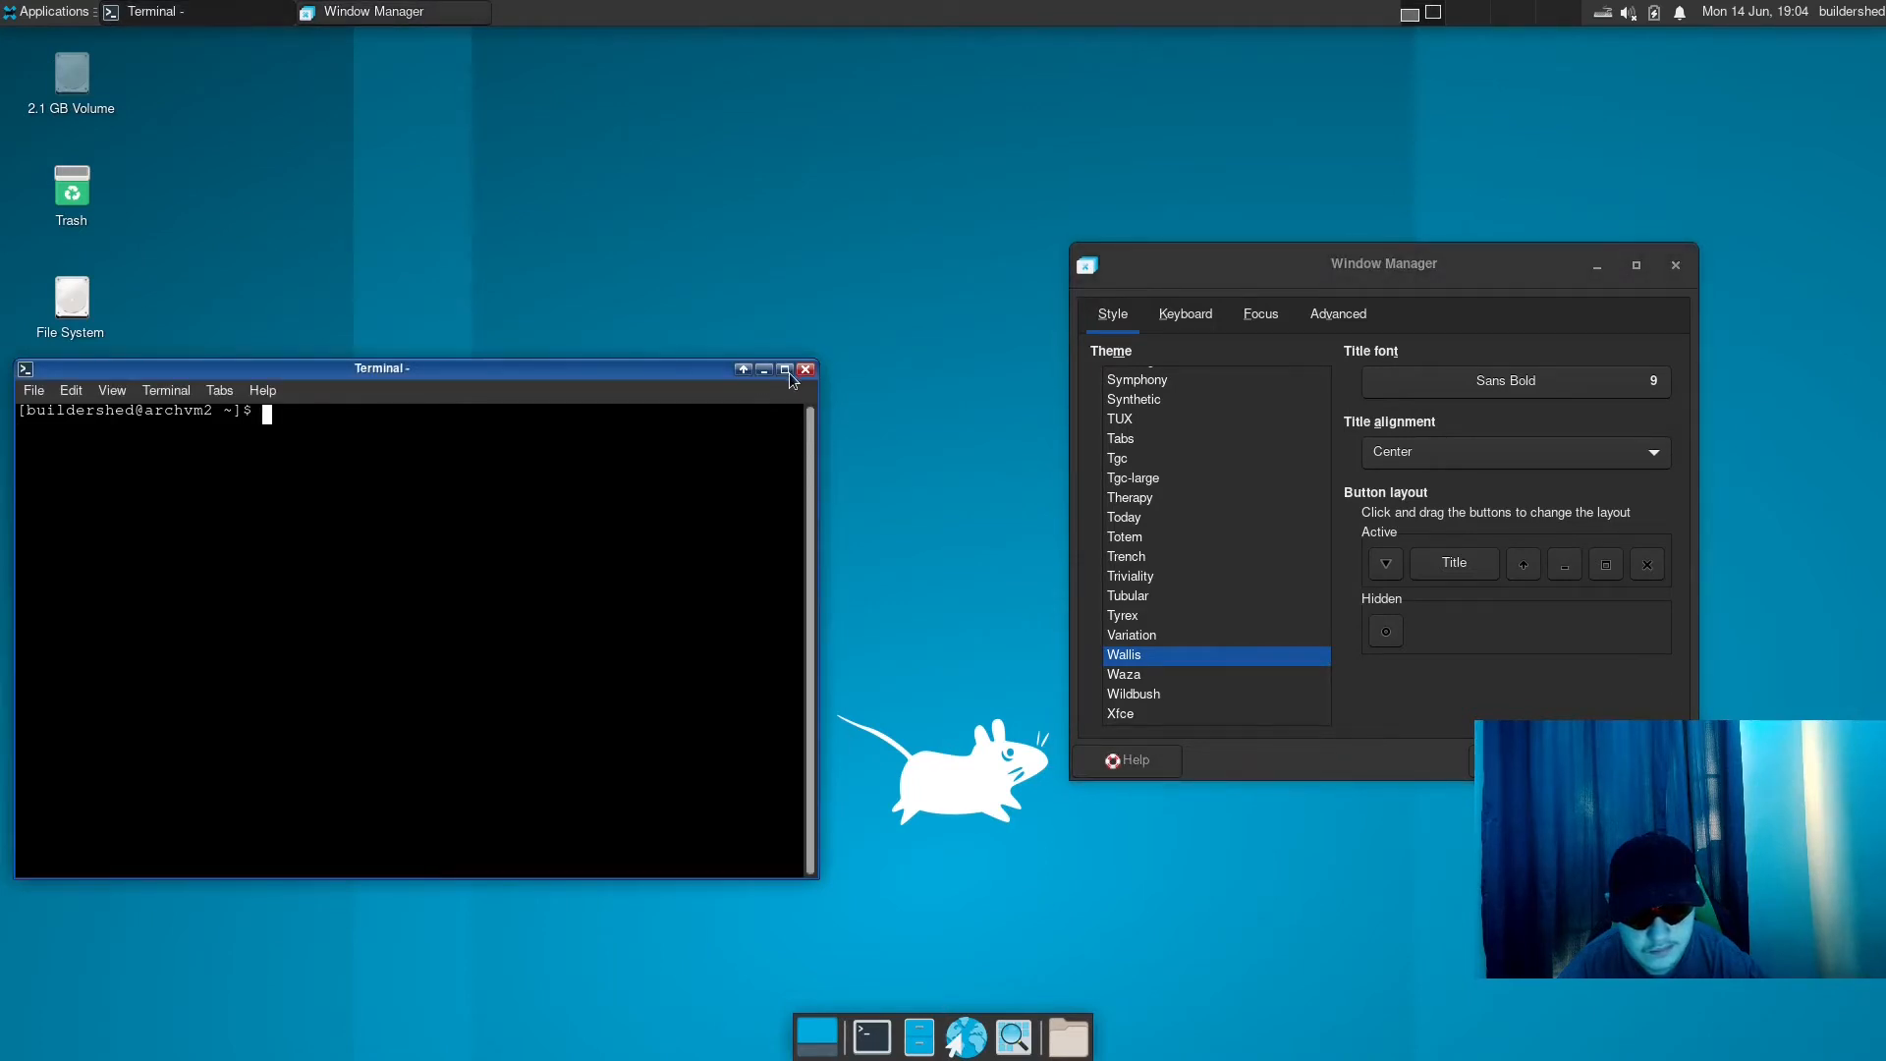
# - Try the Variation, Tyrex and Tubular window themes and preview Tubular on the active terminal
pyautogui.click(1139, 636)
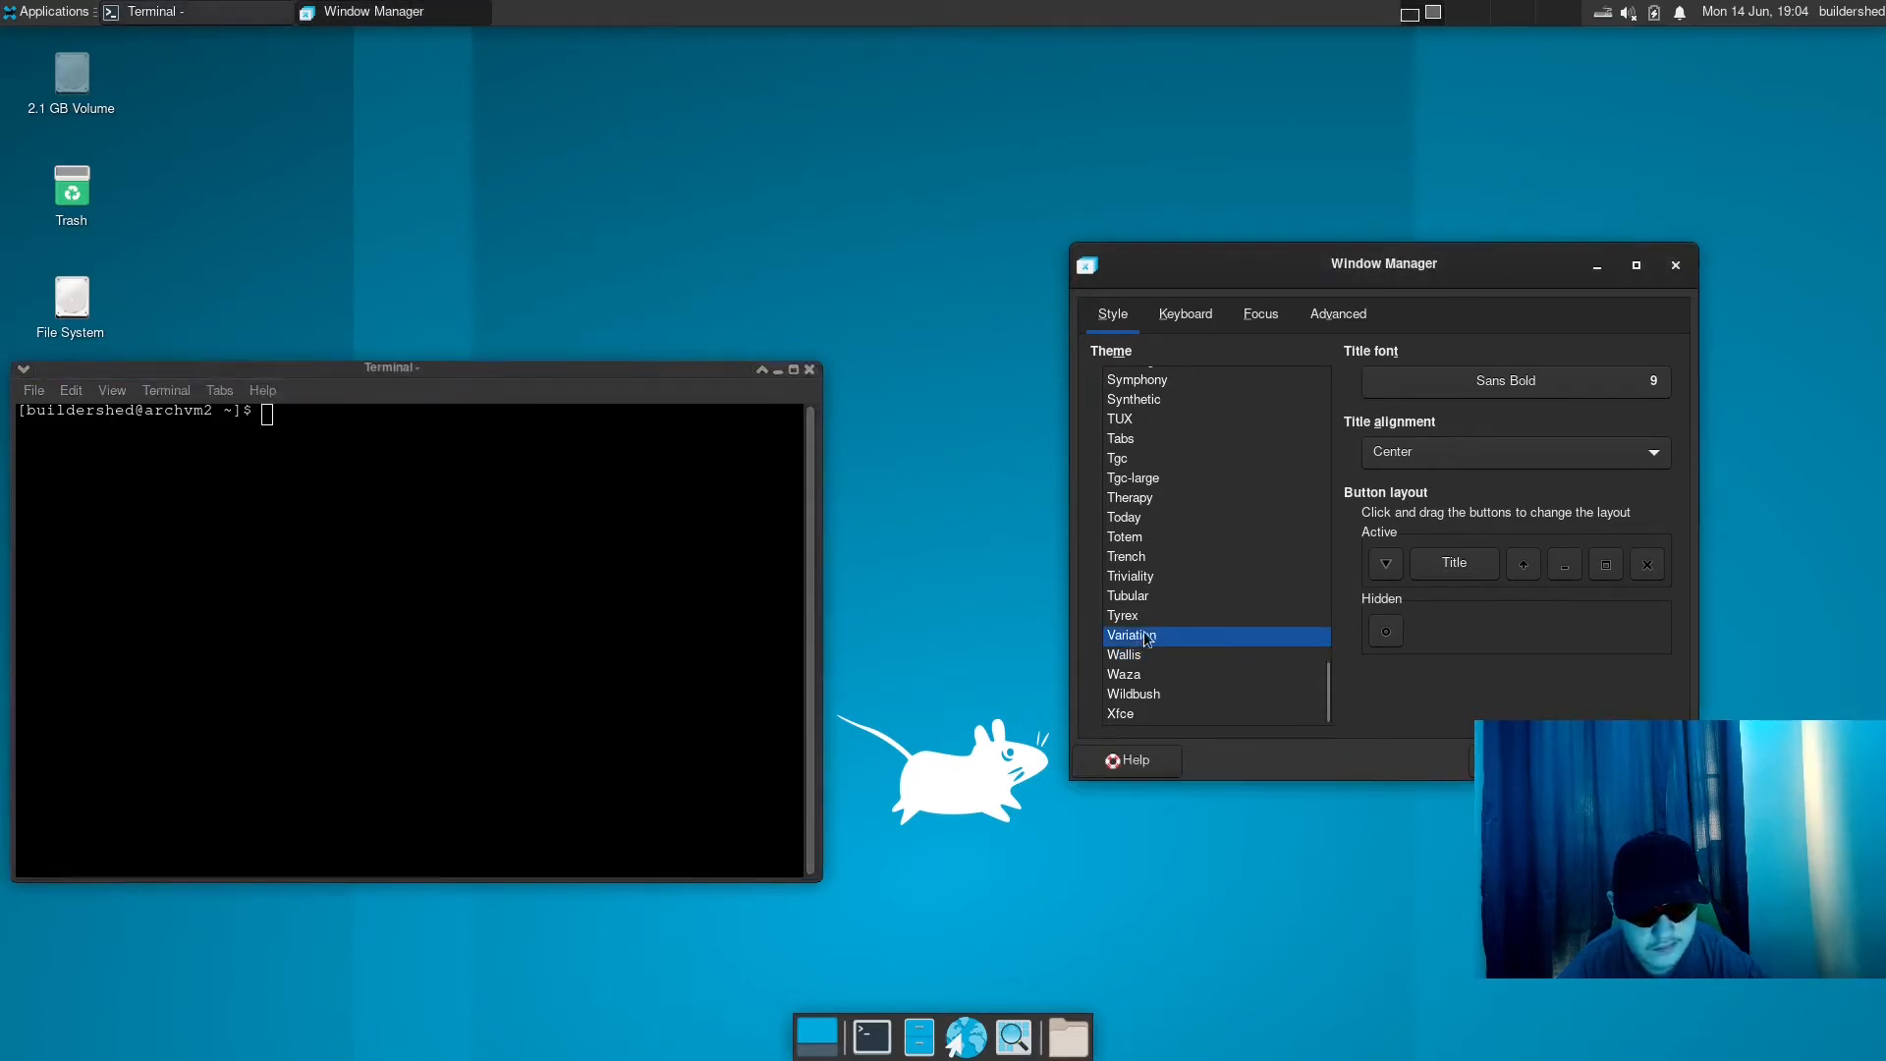
pyautogui.click(1142, 614)
pyautogui.click(1163, 597)
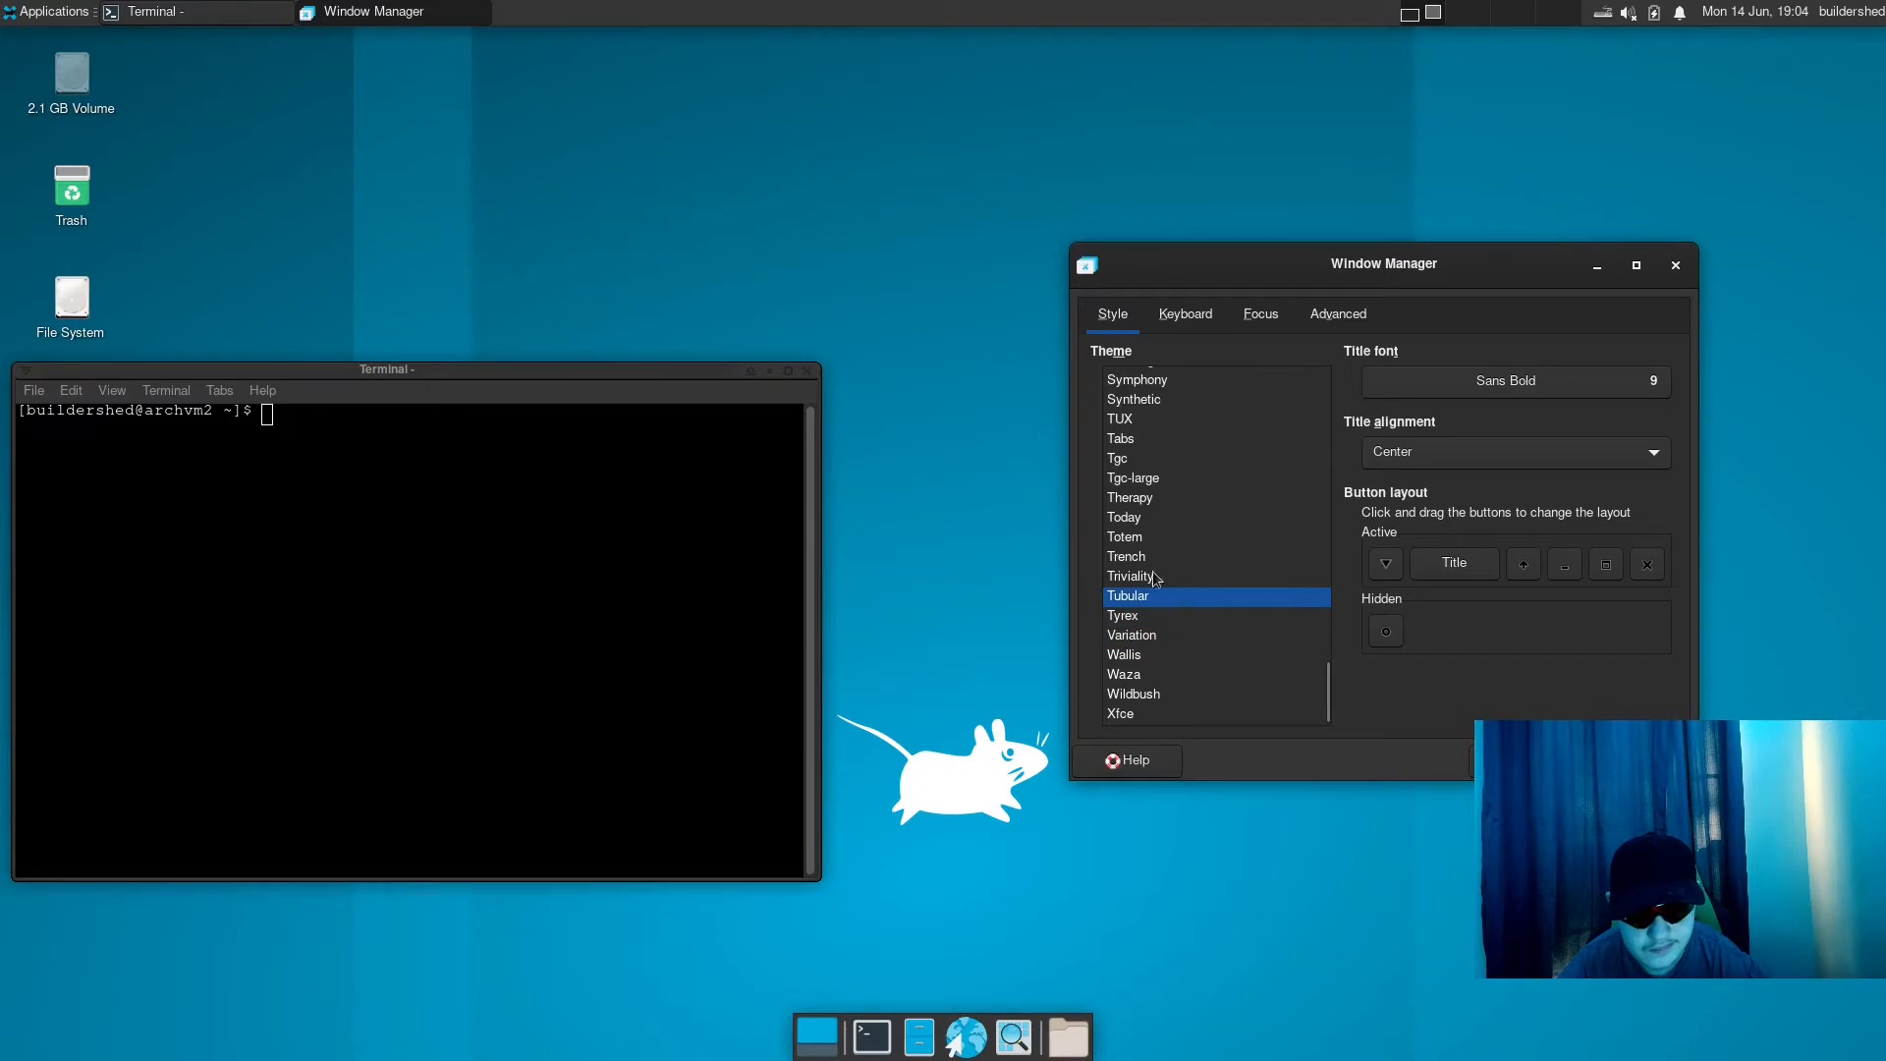
pyautogui.click(486, 376)
# - Try the Microgui, Mofit and Moheli window themes and move the terminal to preview its frame
pyautogui.scroll(3, 1187, 505)
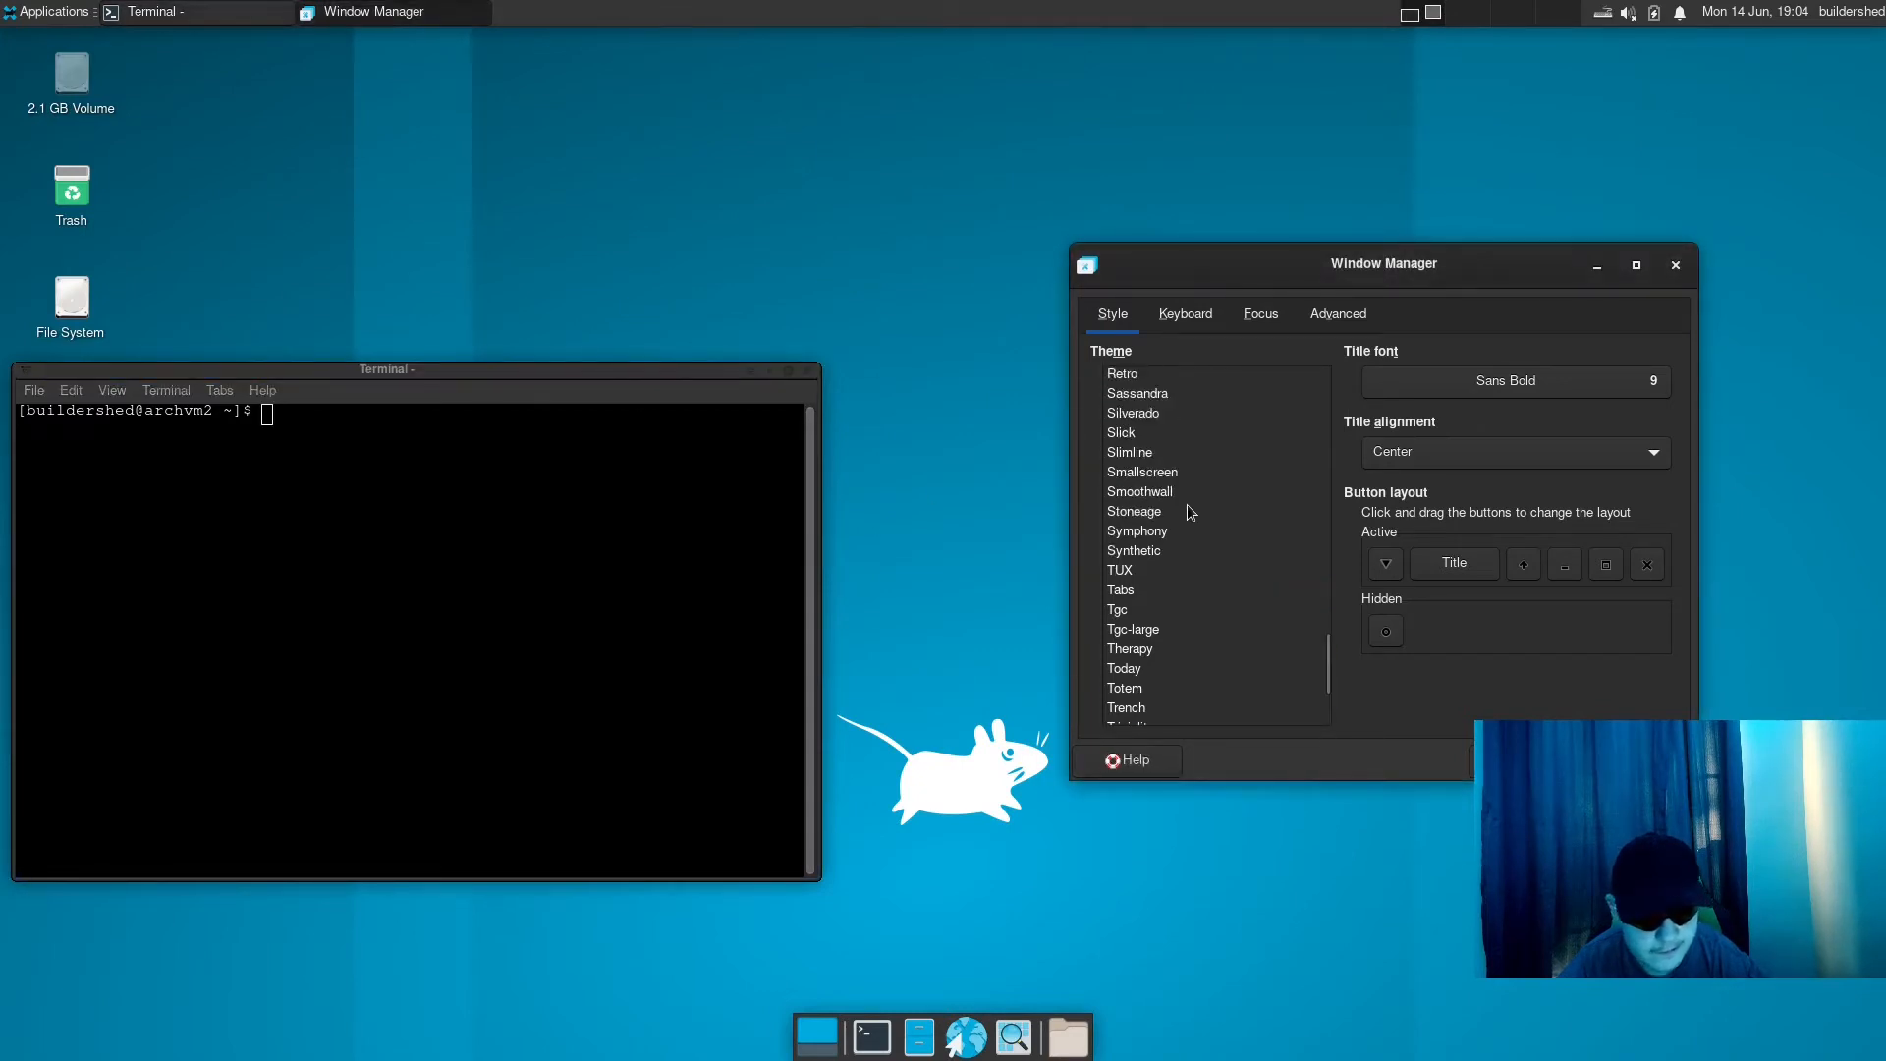
pyautogui.scroll(3, 1161, 486)
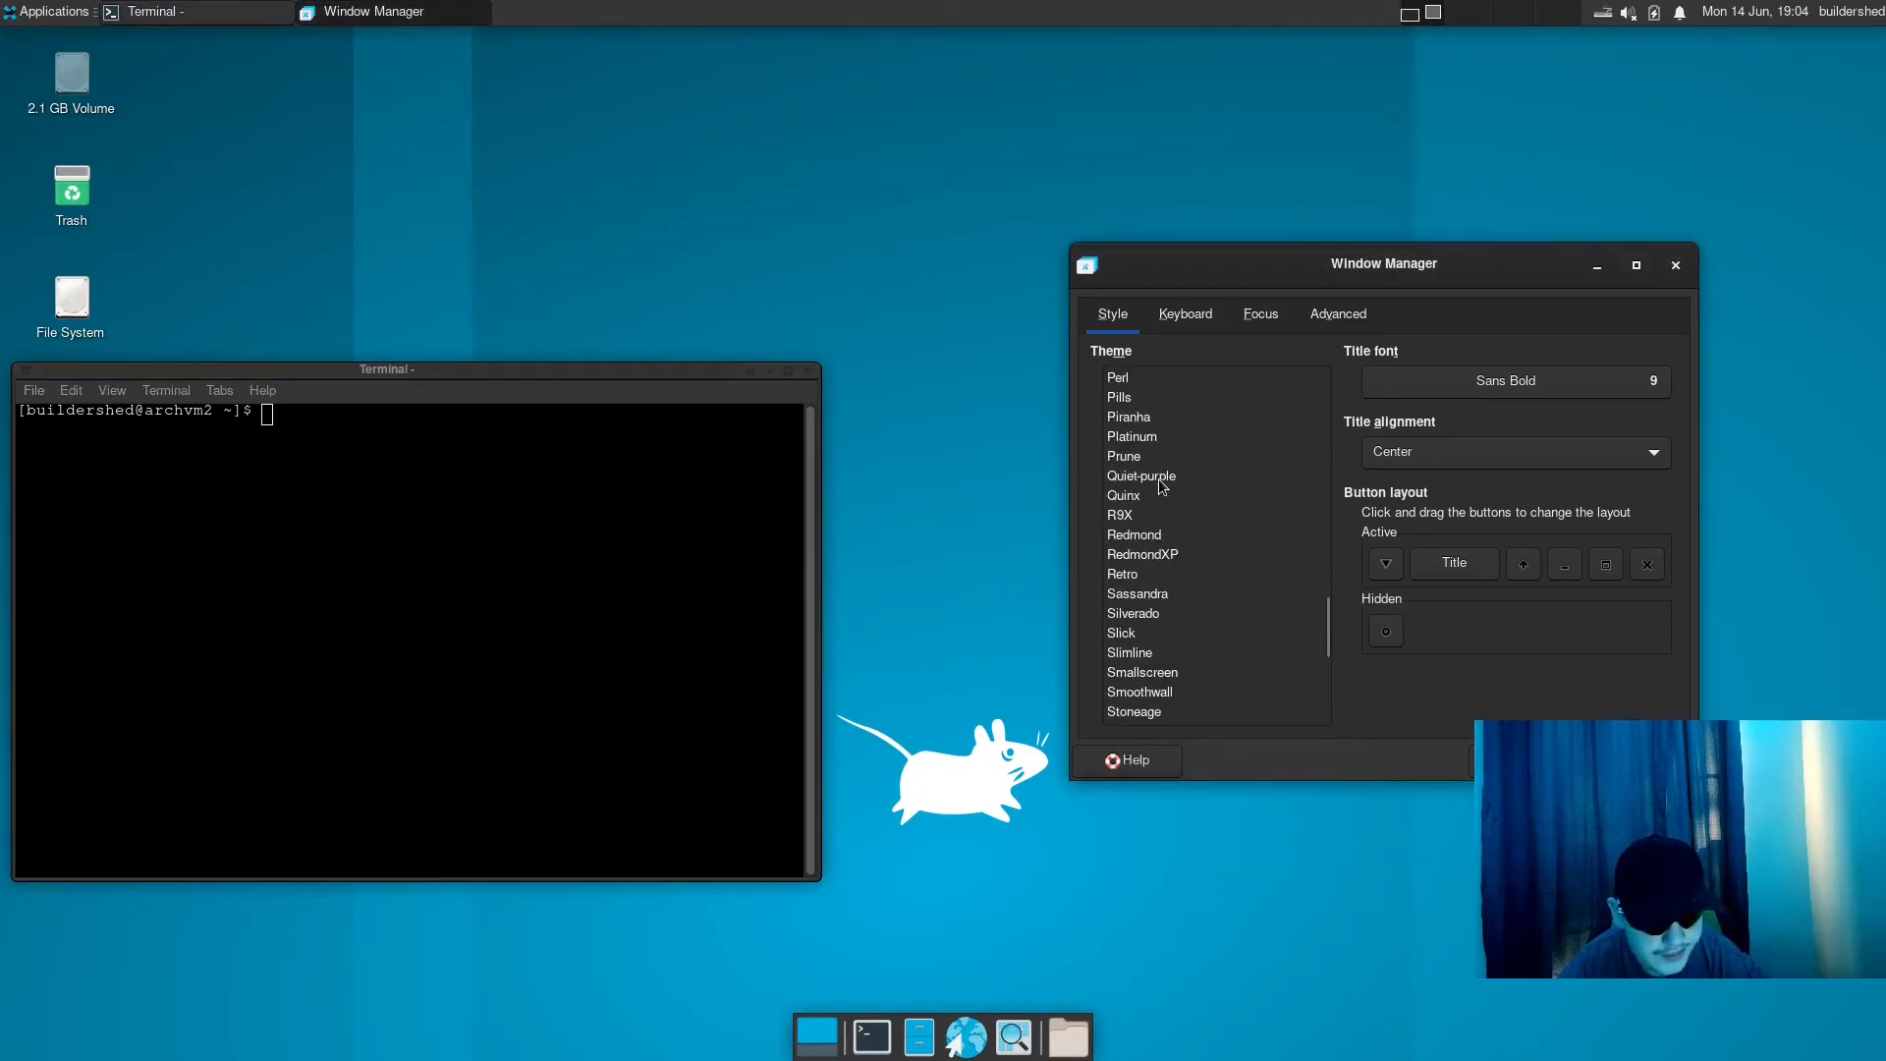
pyautogui.scroll(6, 1161, 485)
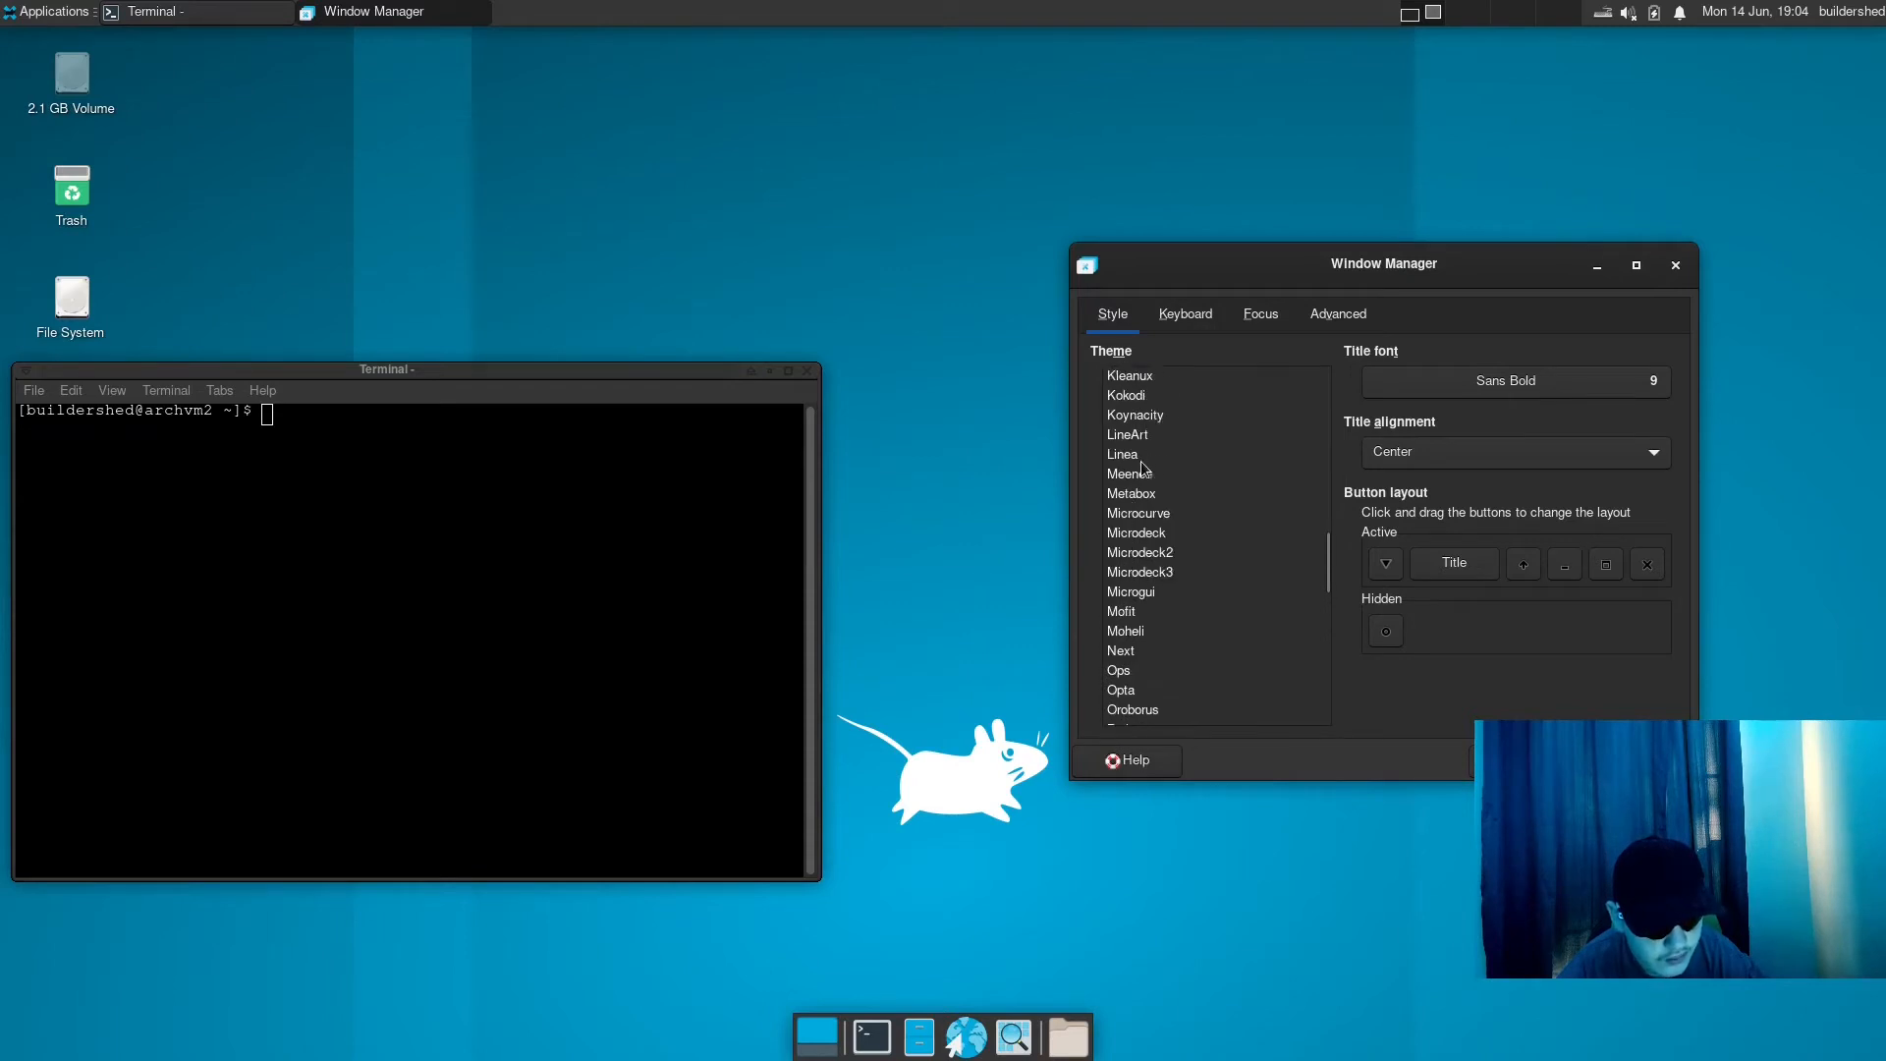
pyautogui.click(1139, 592)
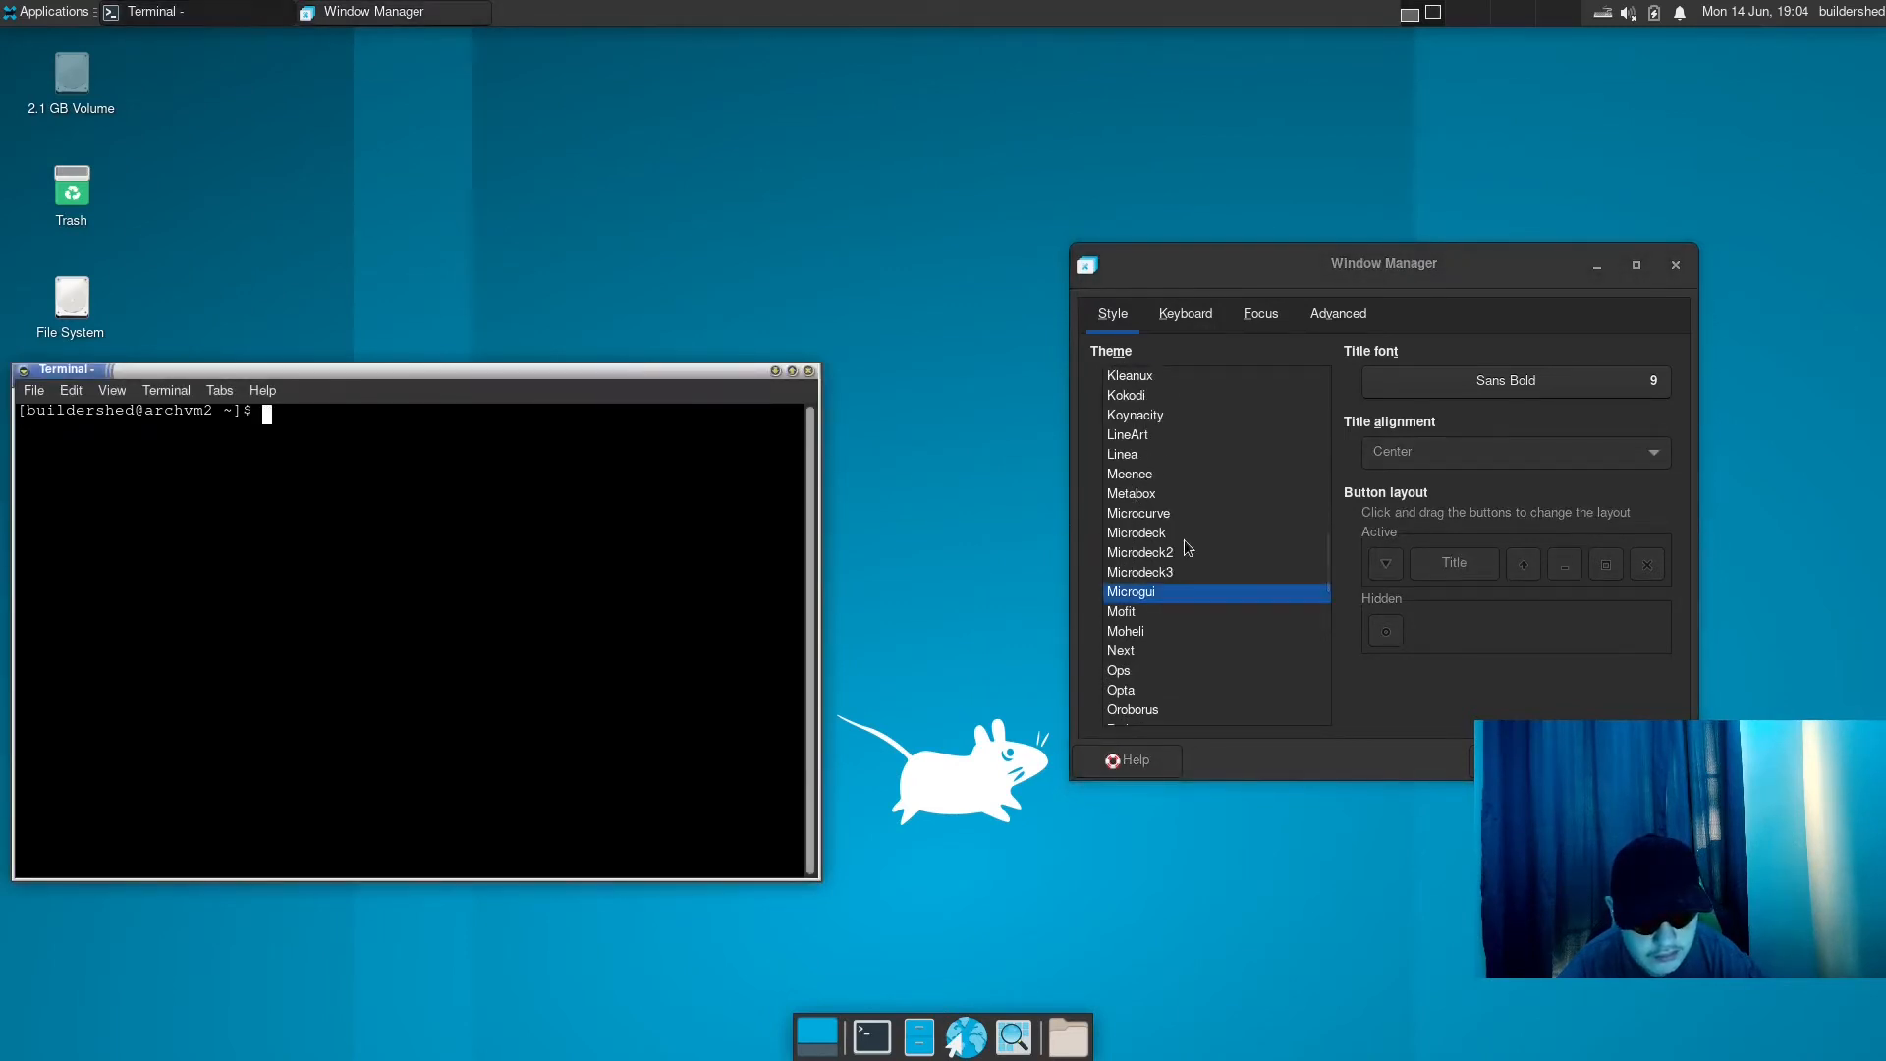
pyautogui.click(1140, 611)
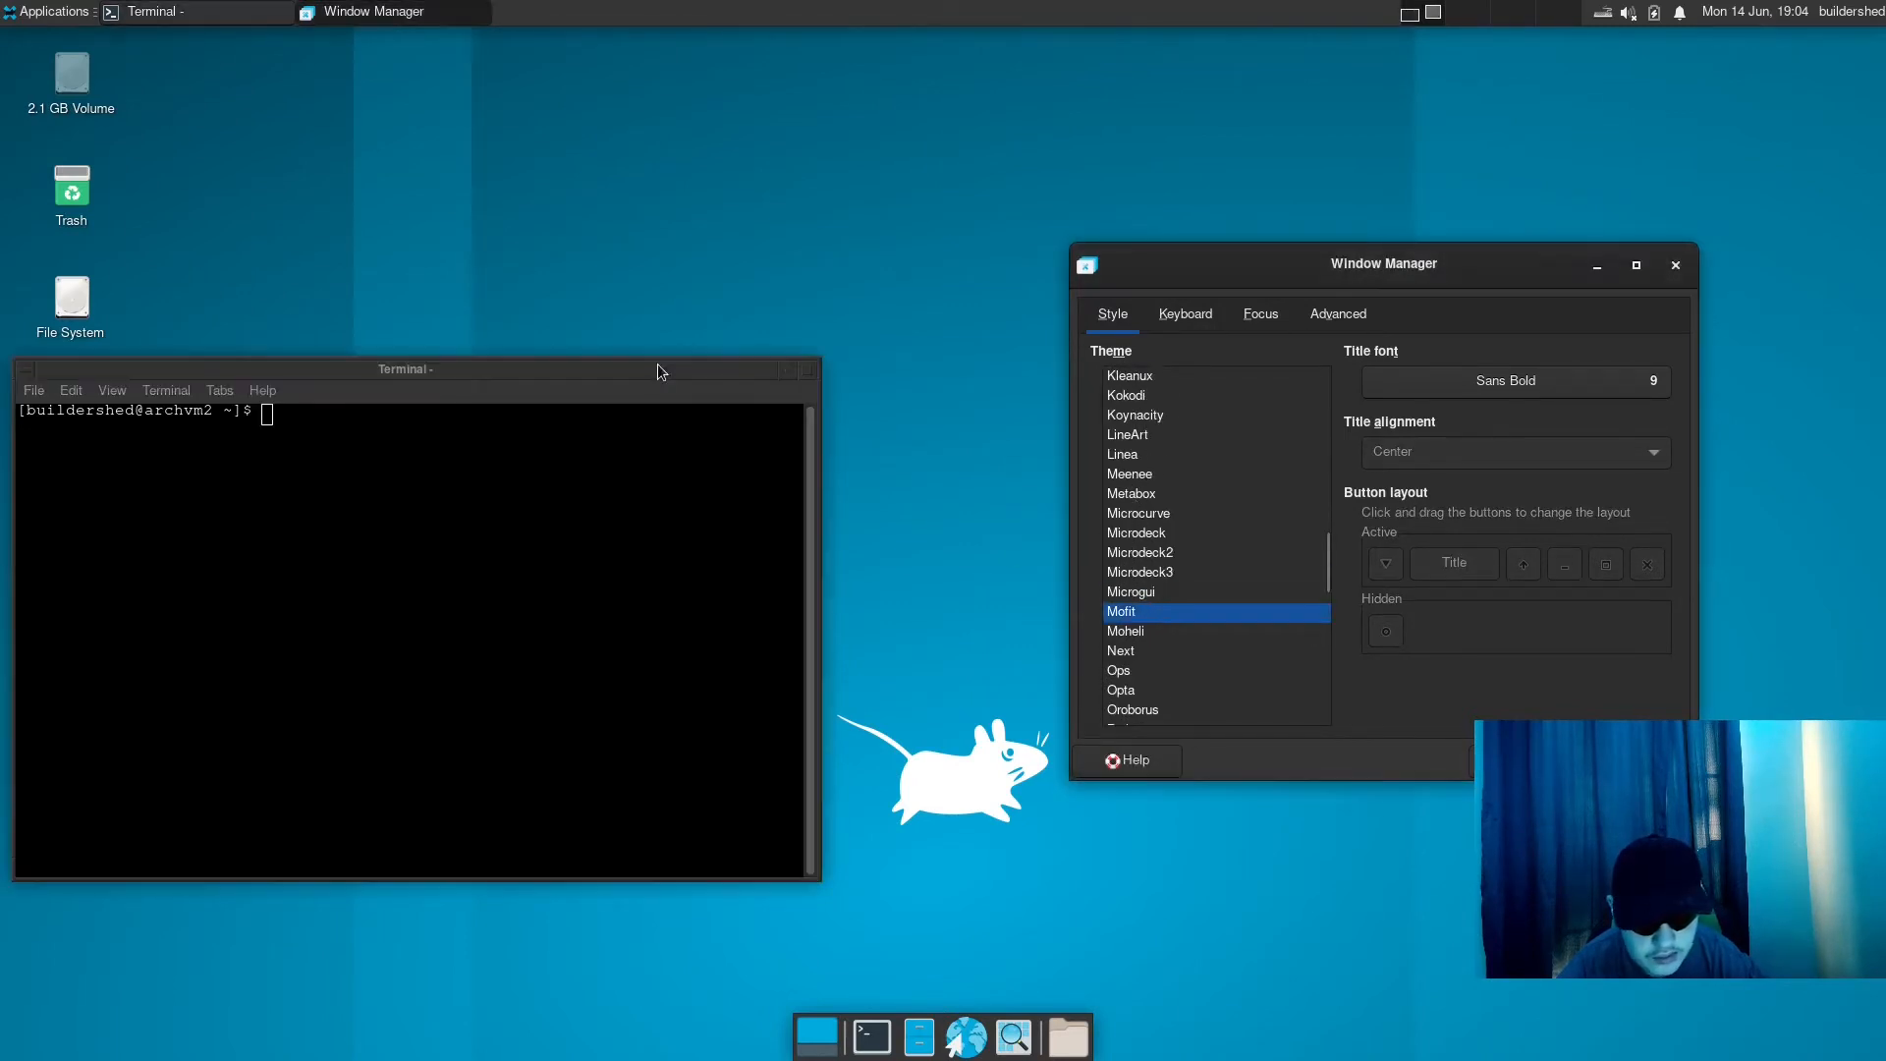
pyautogui.click(1229, 622)
pyautogui.scroll(4, 1230, 615)
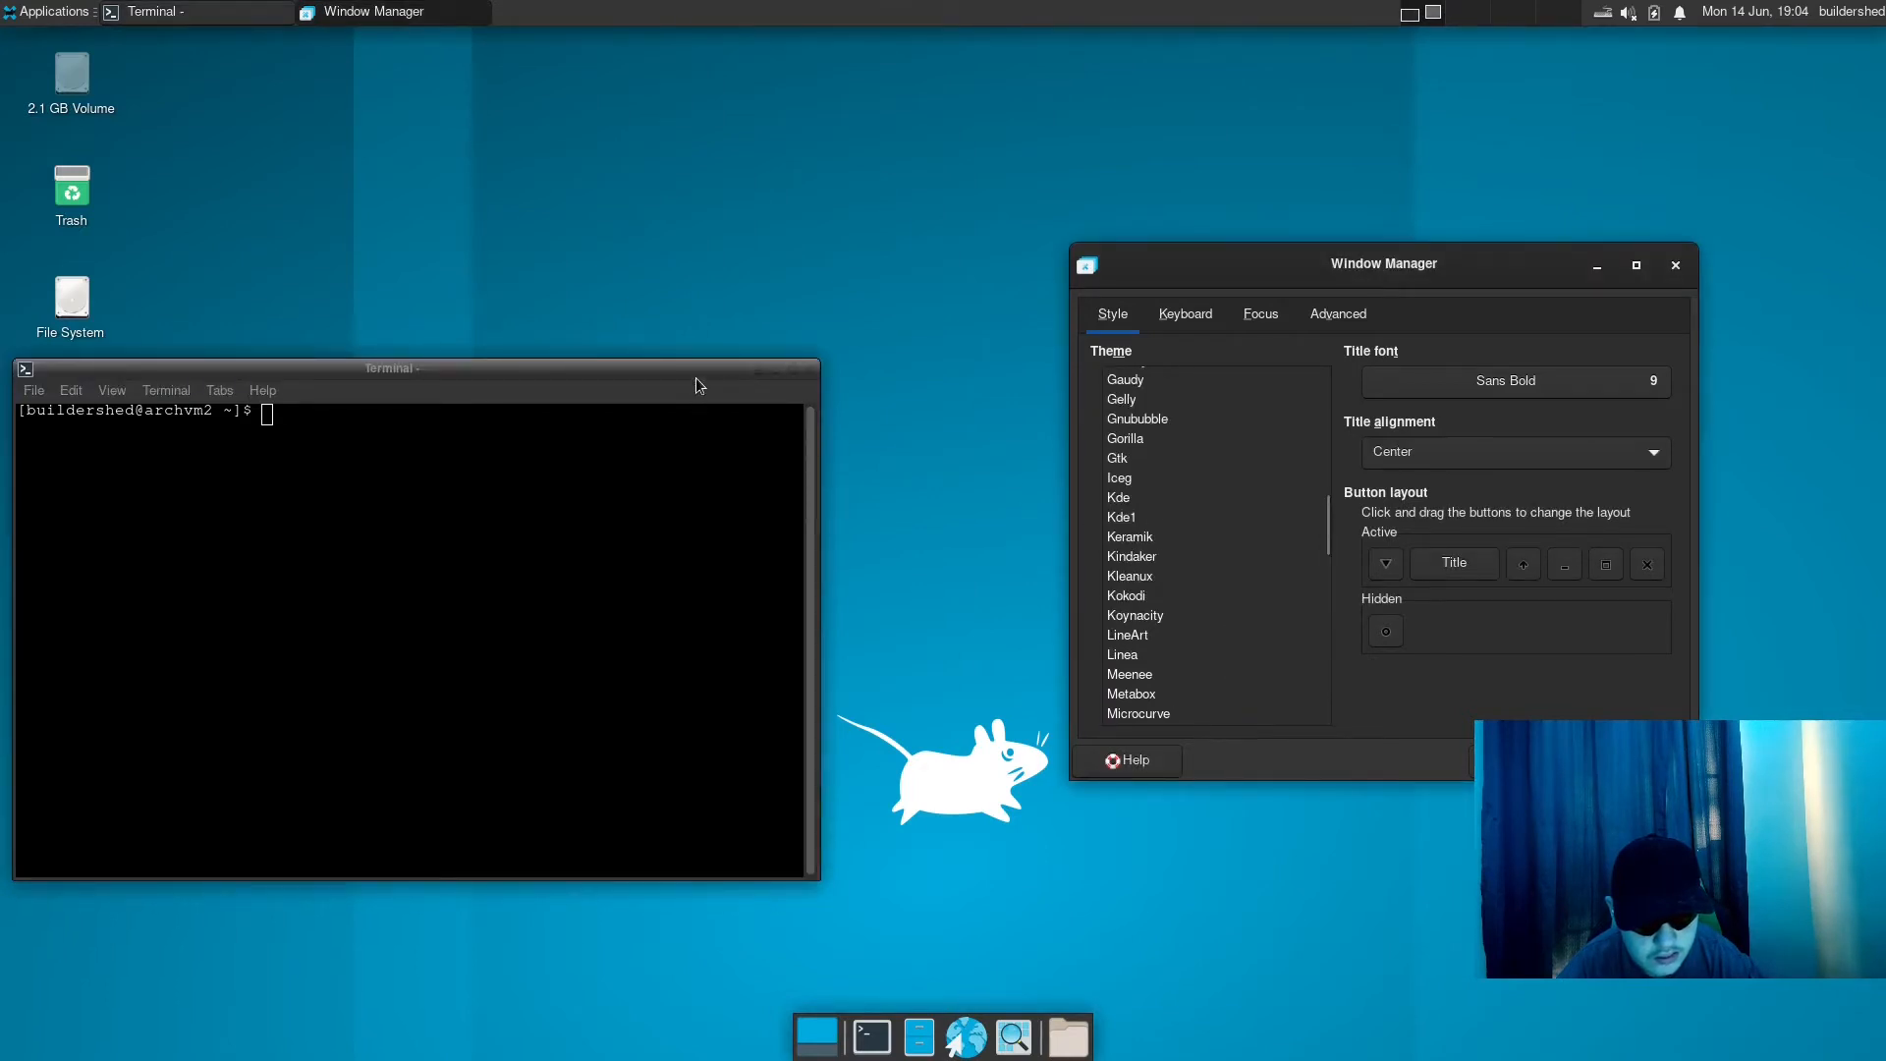
pyautogui.moveTo(695, 383); pyautogui.dragTo(801, 389)
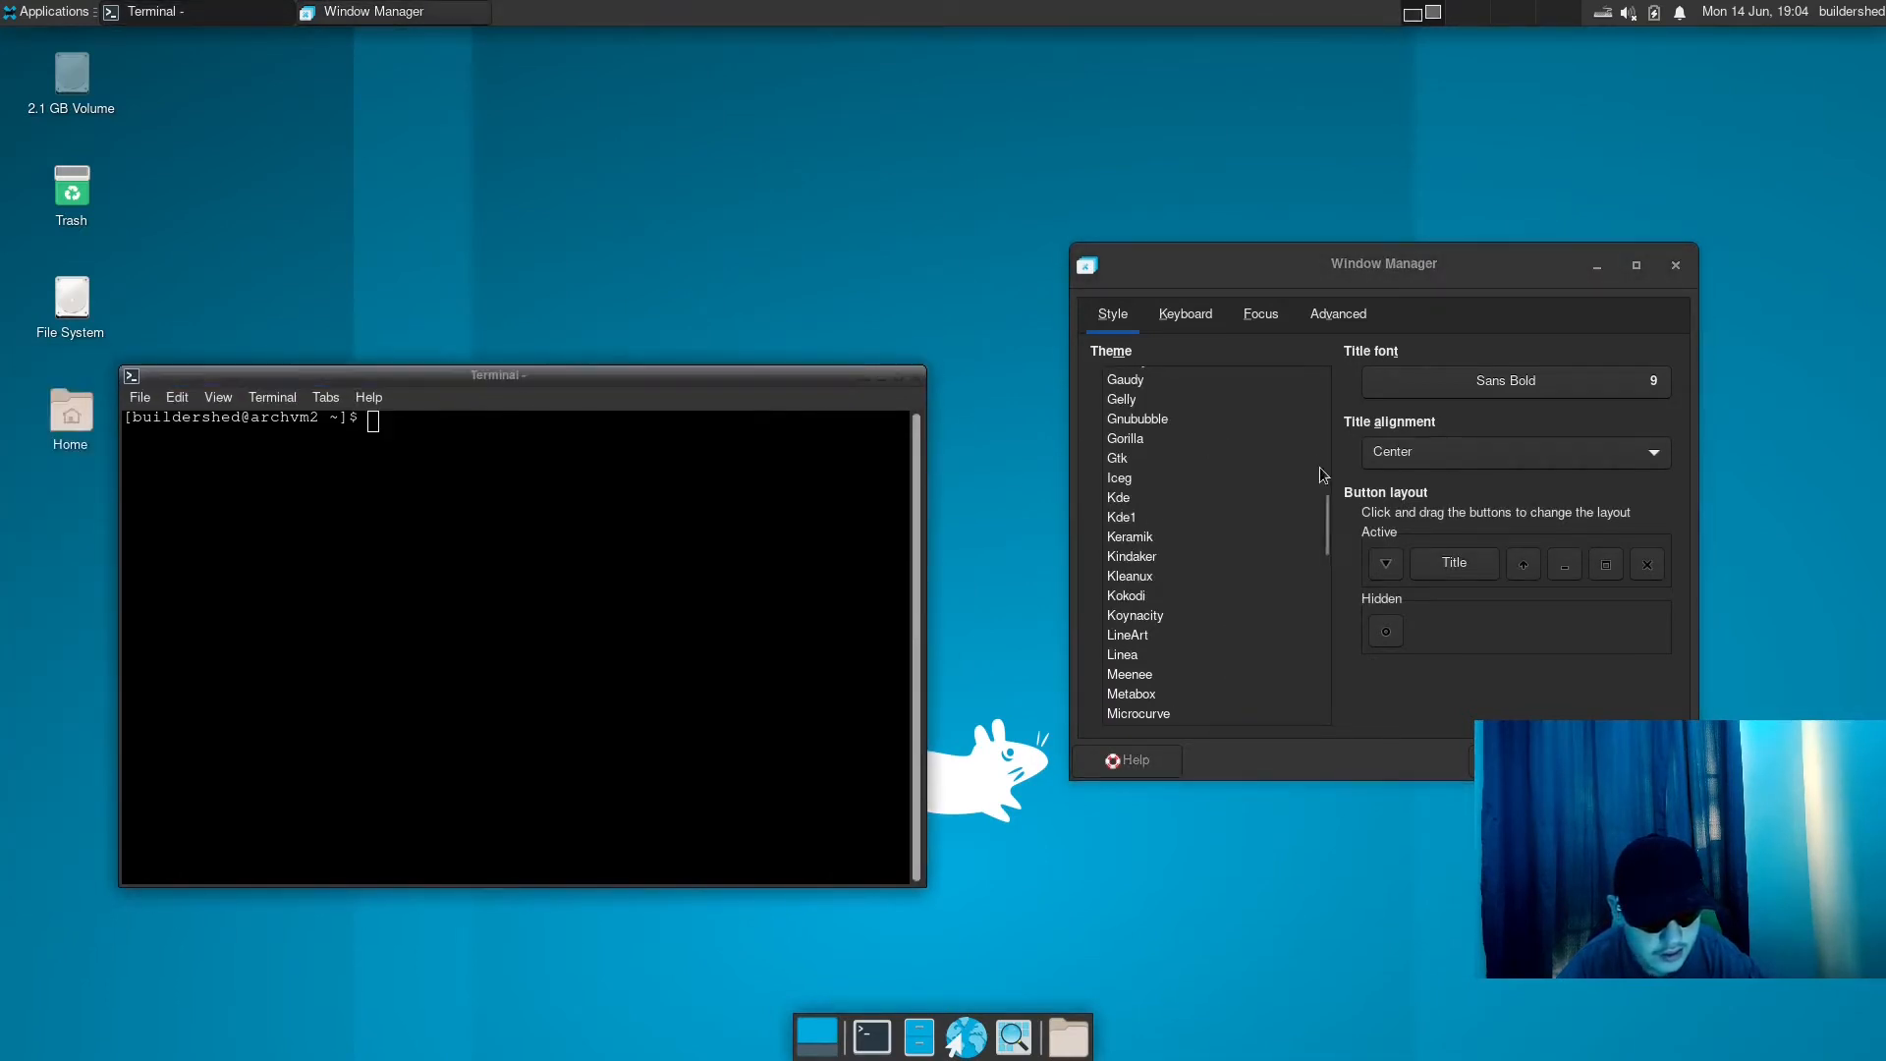
# - Apply the Default-4.0 window theme and preview it on the active terminal
pyautogui.scroll(6, 1316, 475)
pyautogui.click(1174, 505)
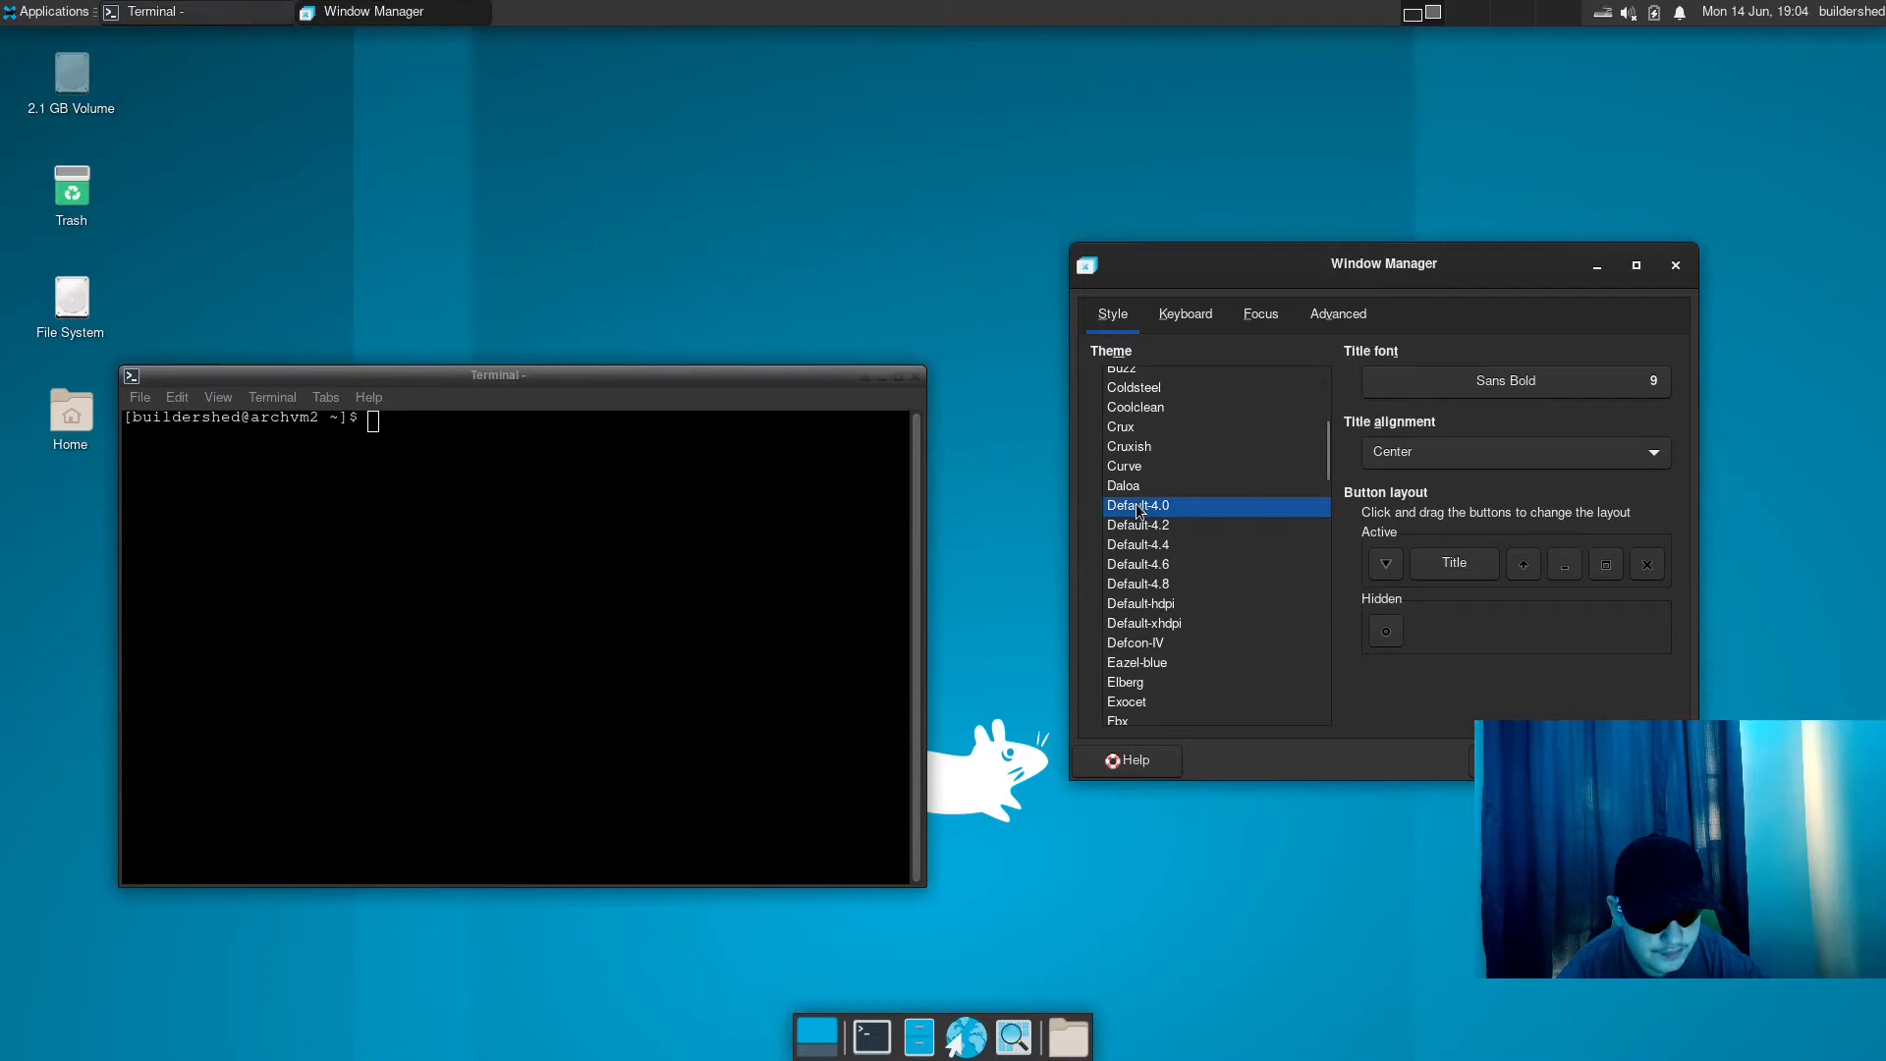
pyautogui.click(752, 383)
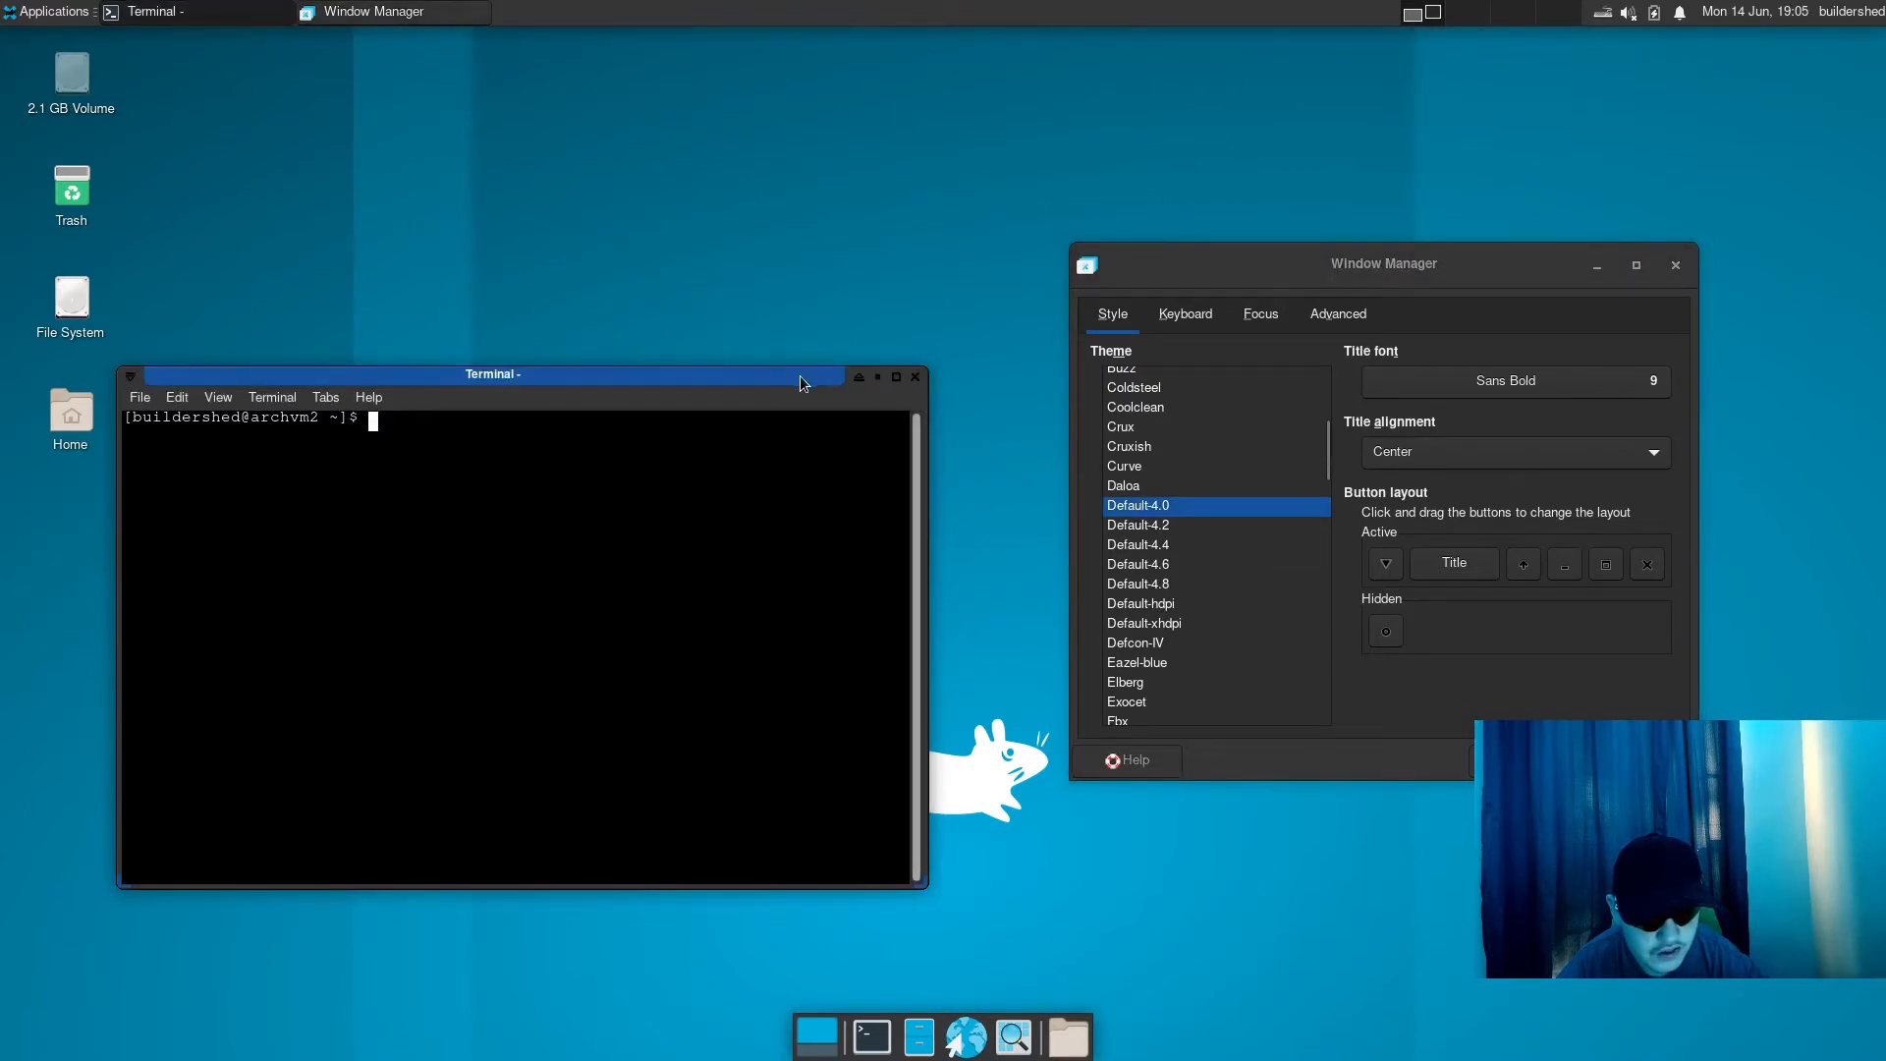
pyautogui.moveTo(799, 376); pyautogui.dragTo(793, 380)
# - Try the Atlanta and Agua window themes, and move the active terminal to preview Agua
pyautogui.scroll(5, 1208, 442)
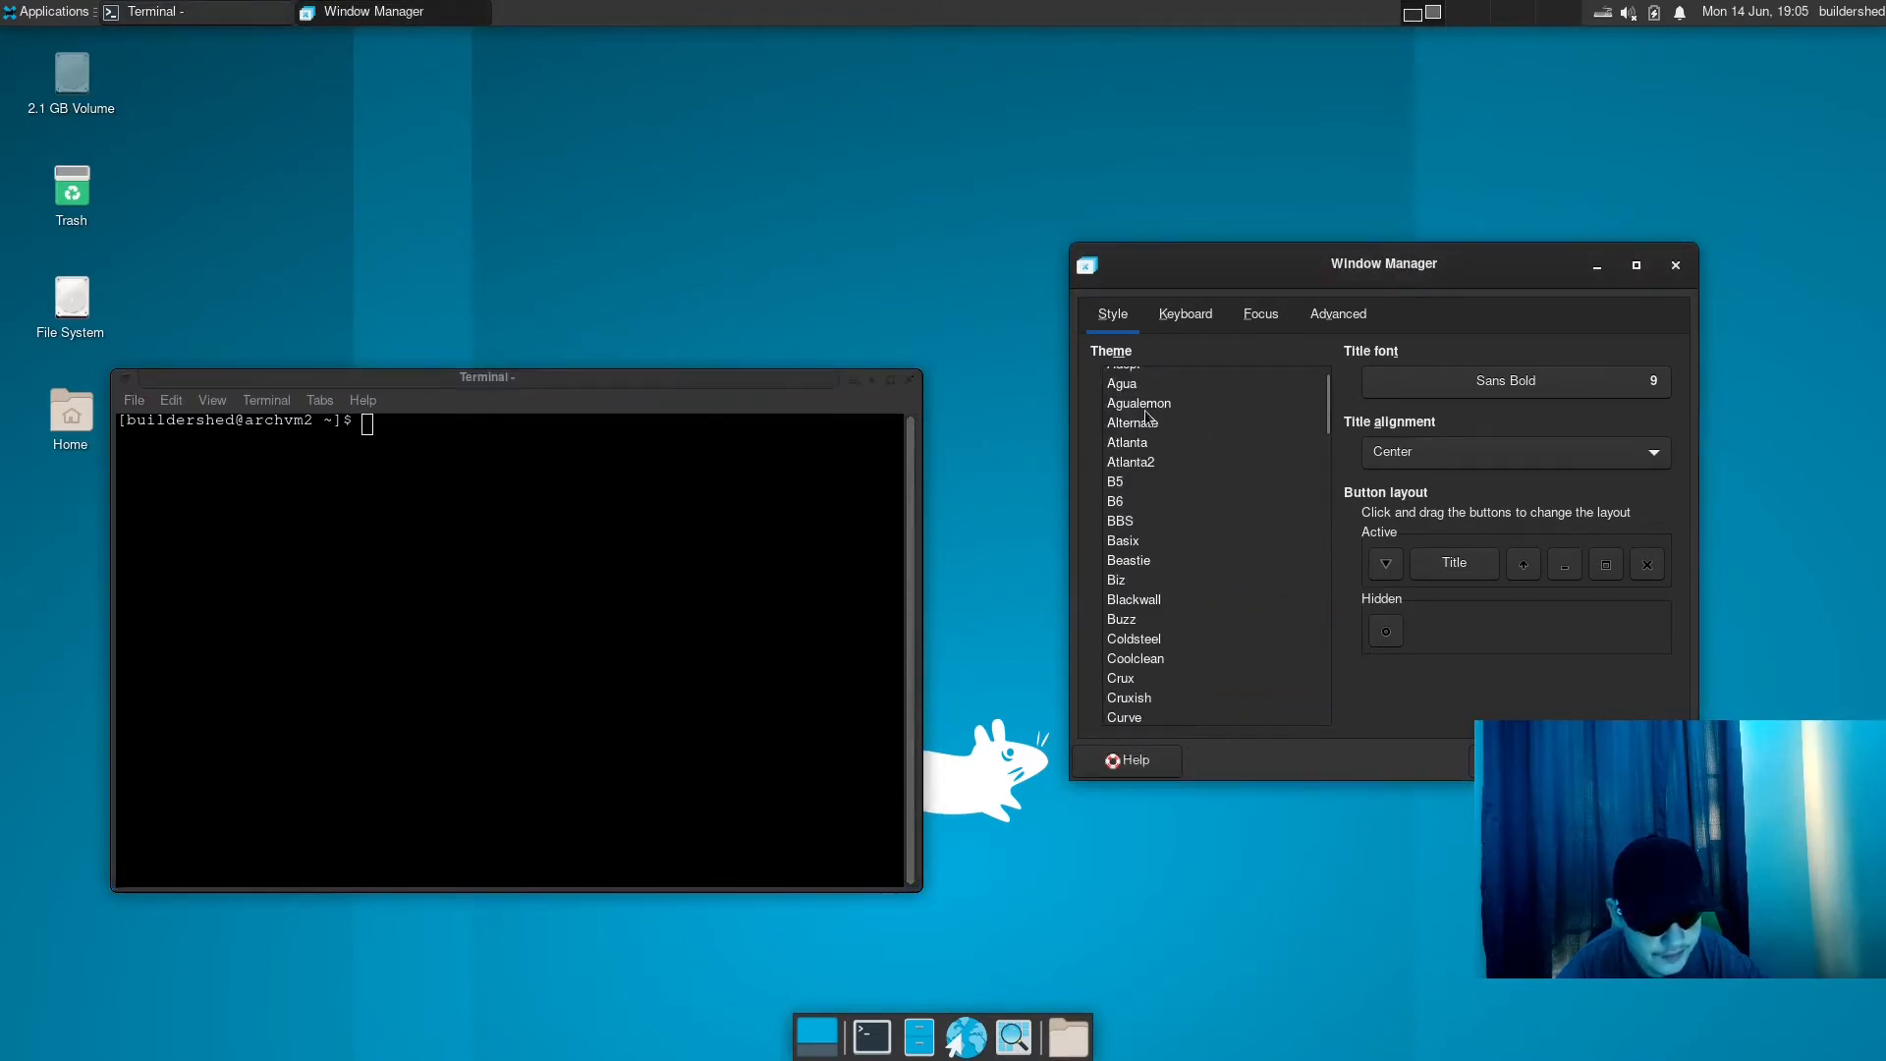
pyautogui.click(1130, 442)
pyautogui.click(1151, 385)
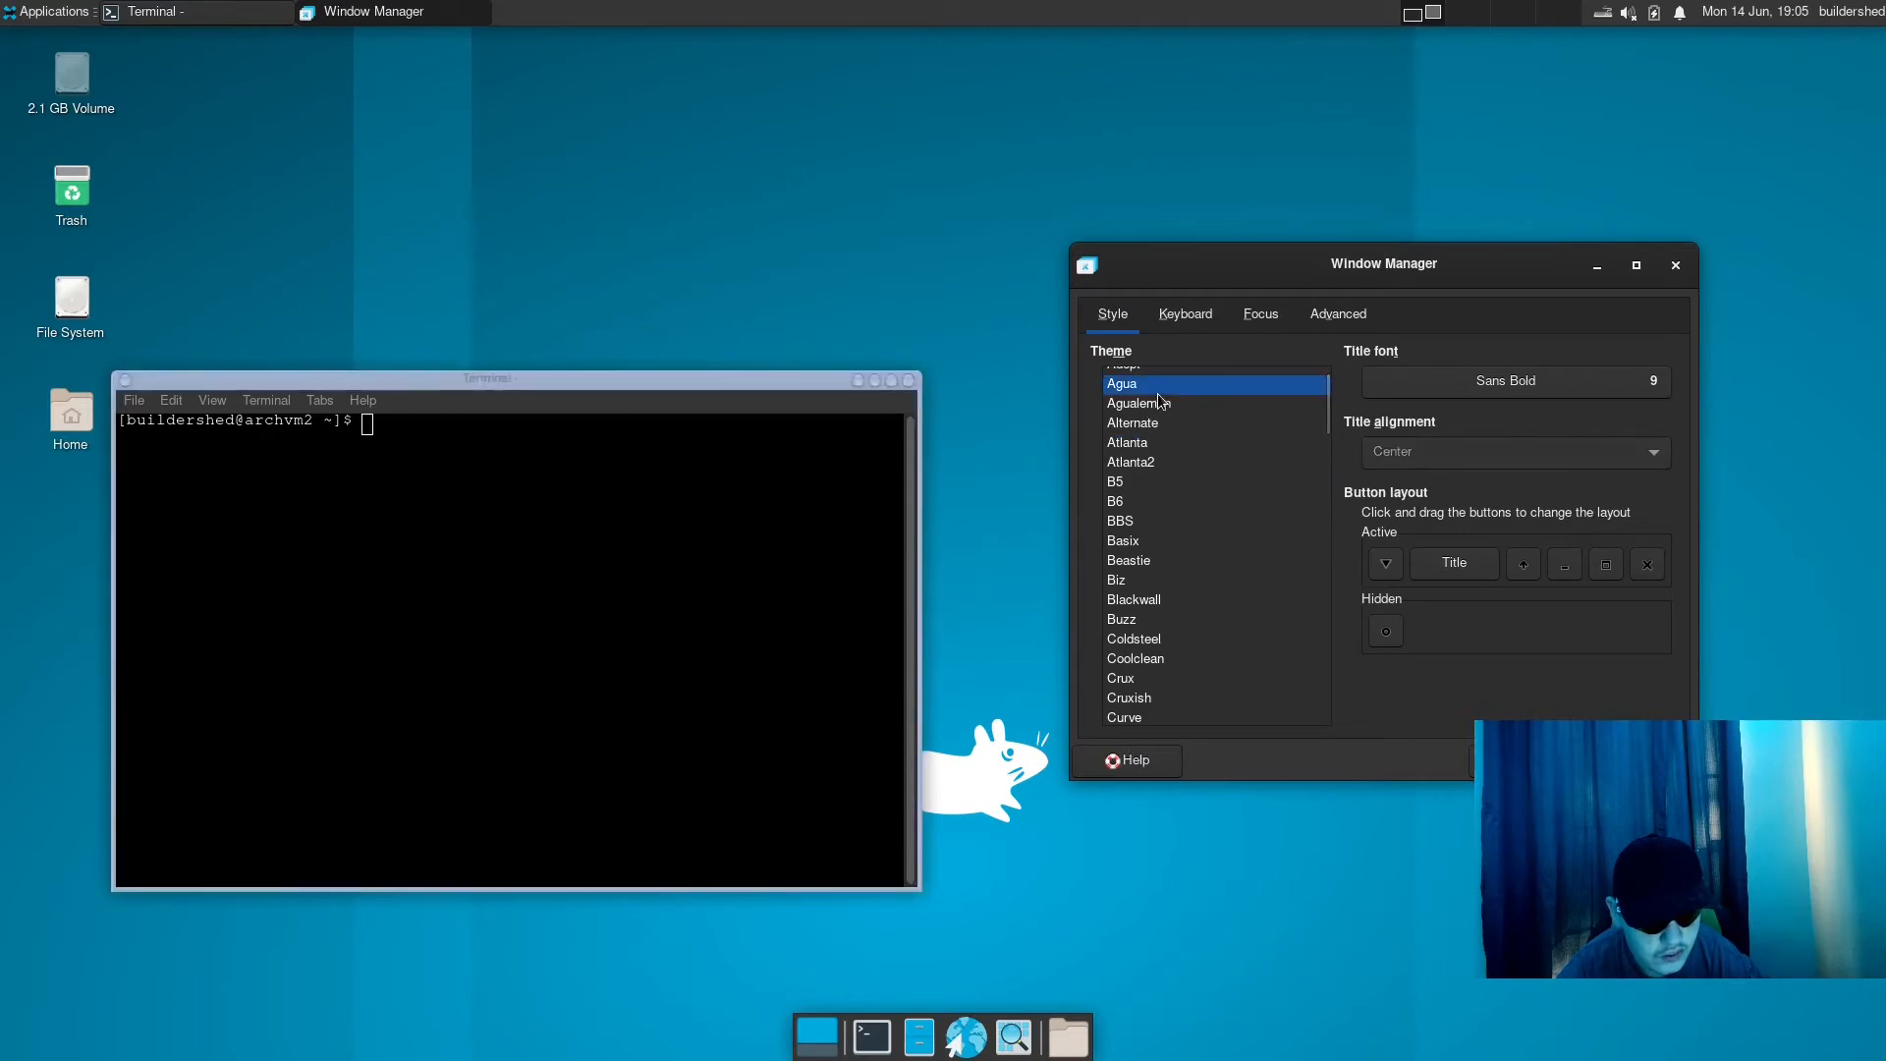
pyautogui.click(728, 379)
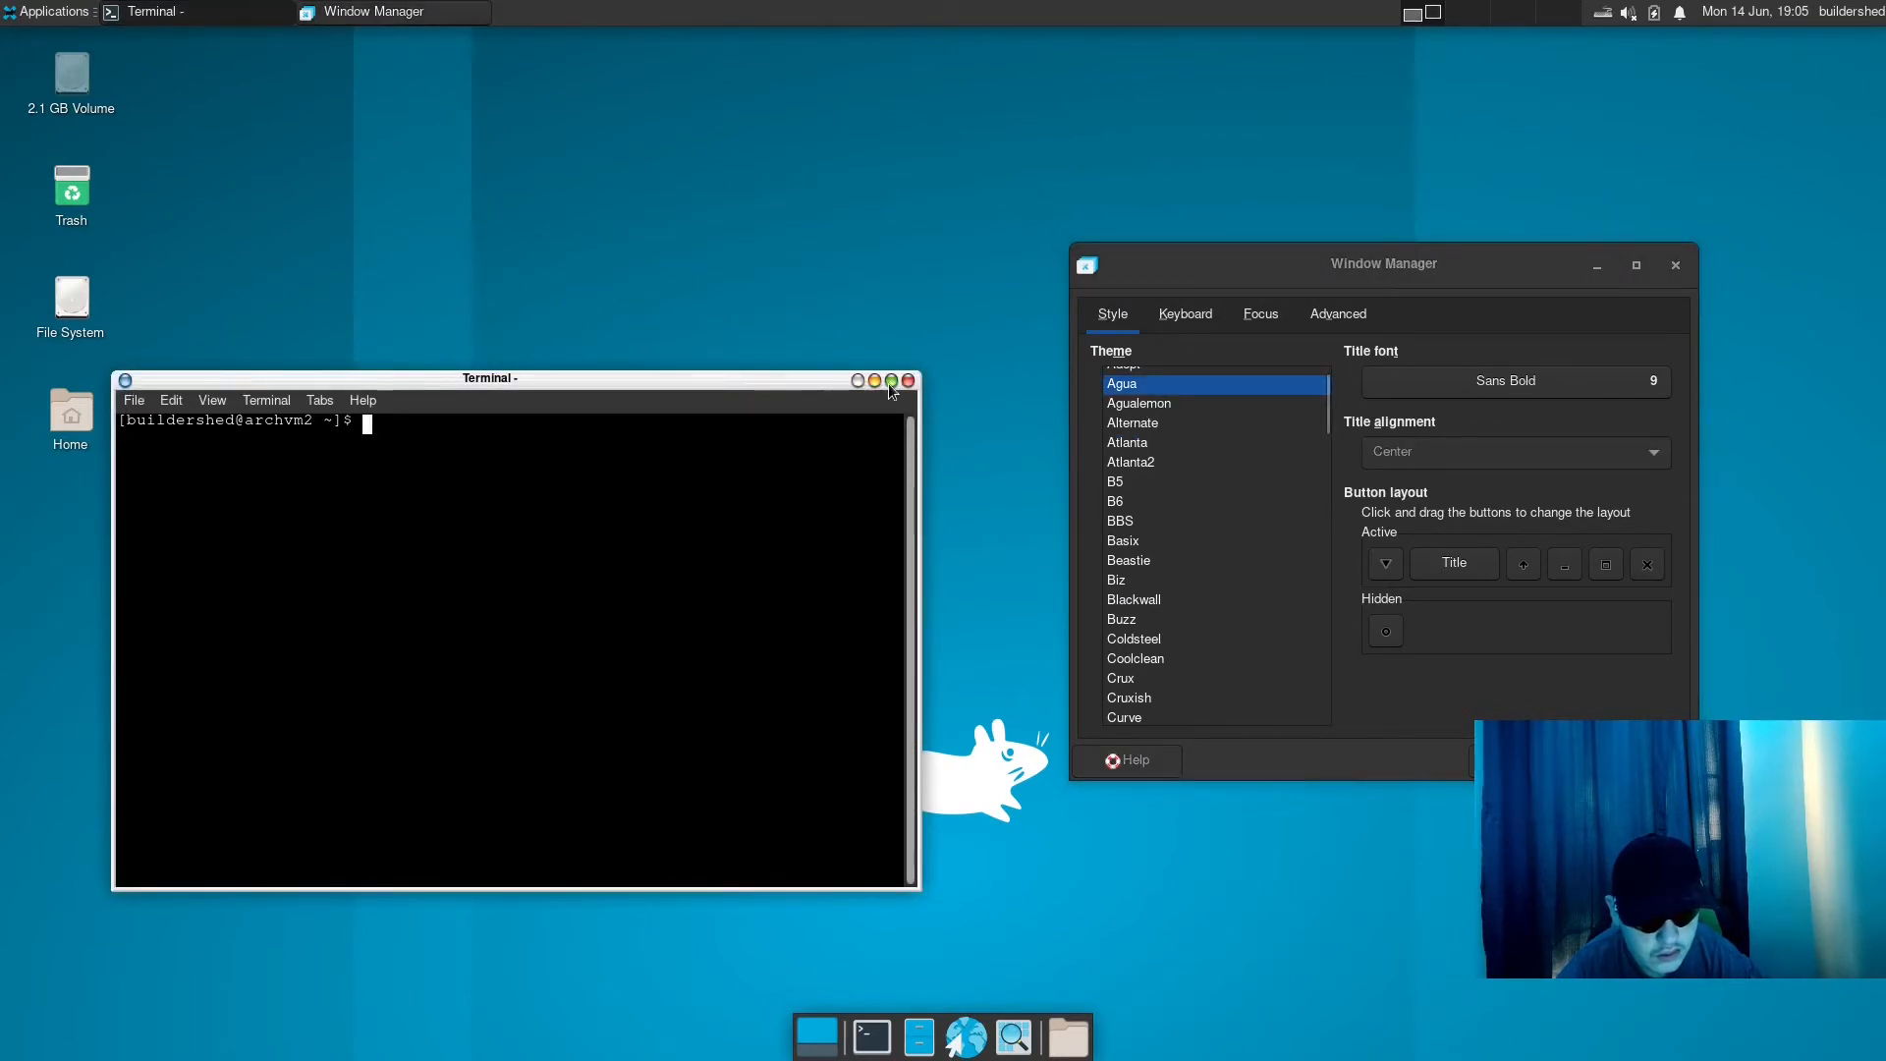
pyautogui.moveTo(613, 381); pyautogui.dragTo(747, 372)
# - Try the Agualemon and Alternate window themes, previewing each on the active terminal window
pyautogui.click(1159, 405)
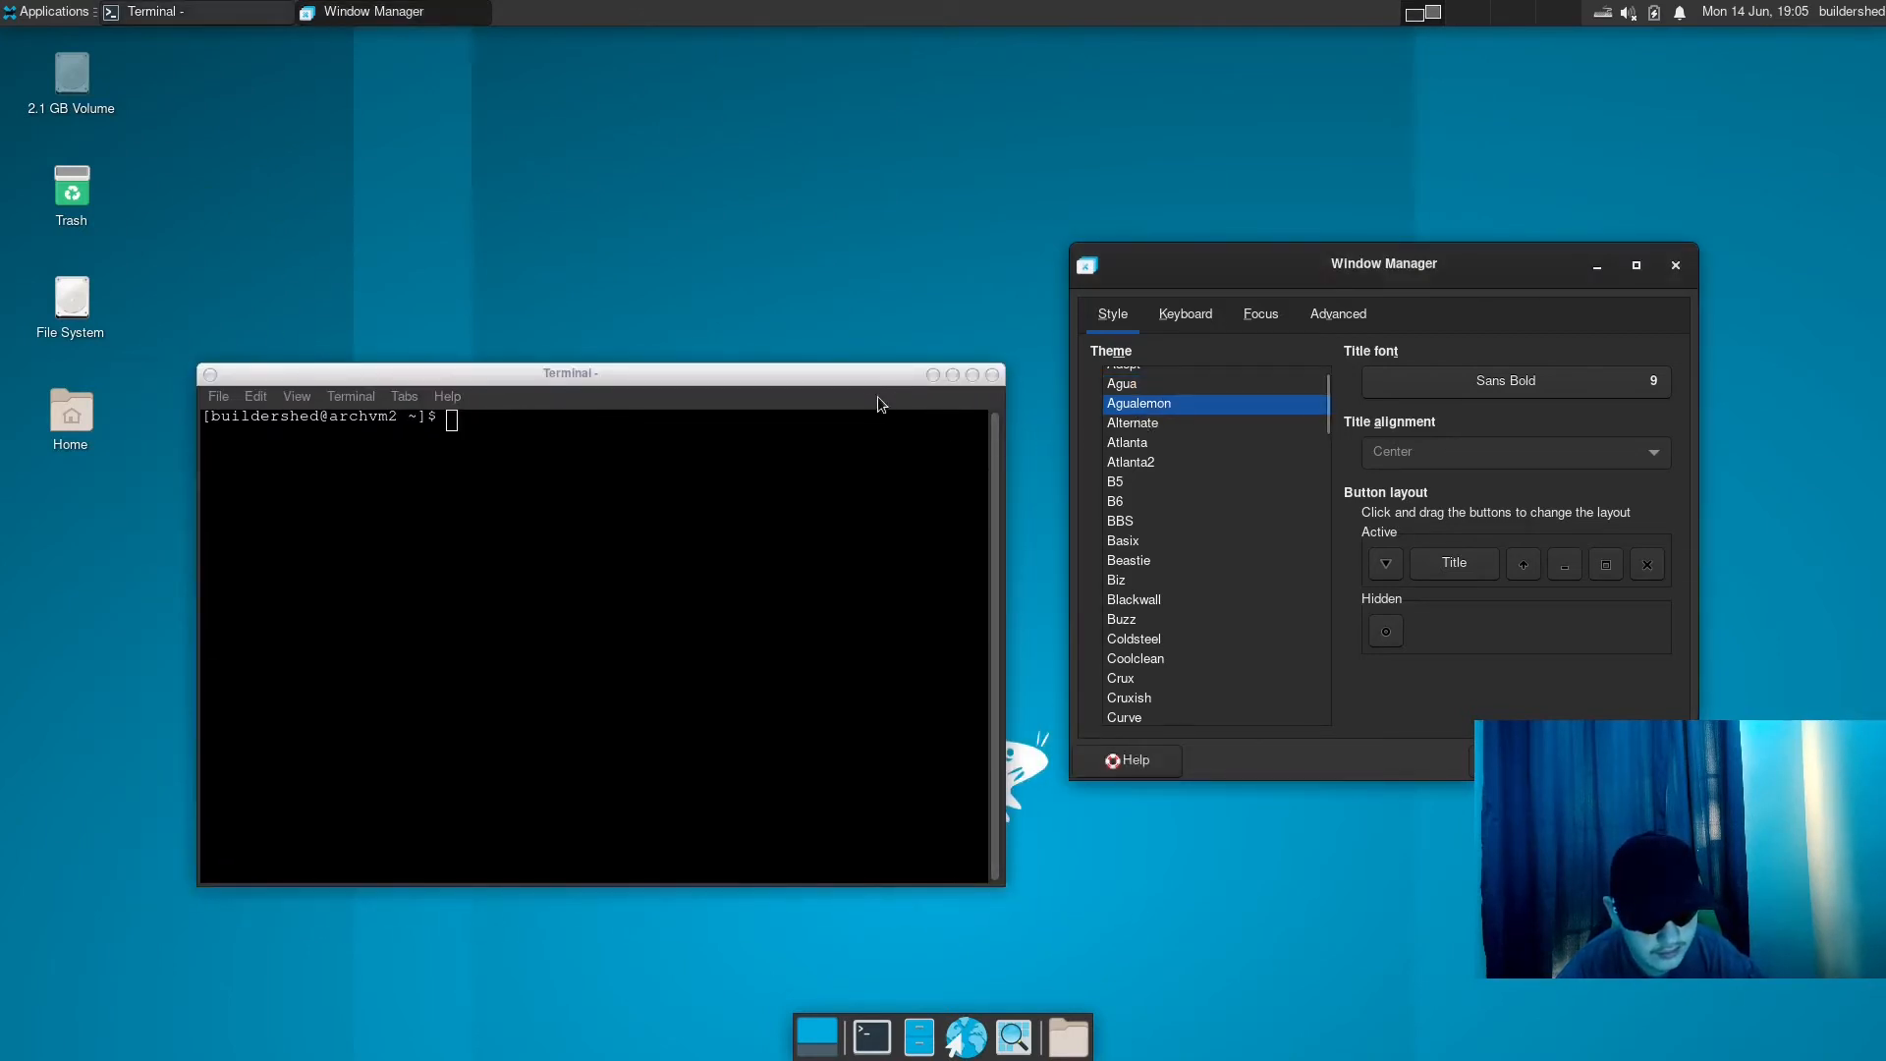
pyautogui.click(871, 371)
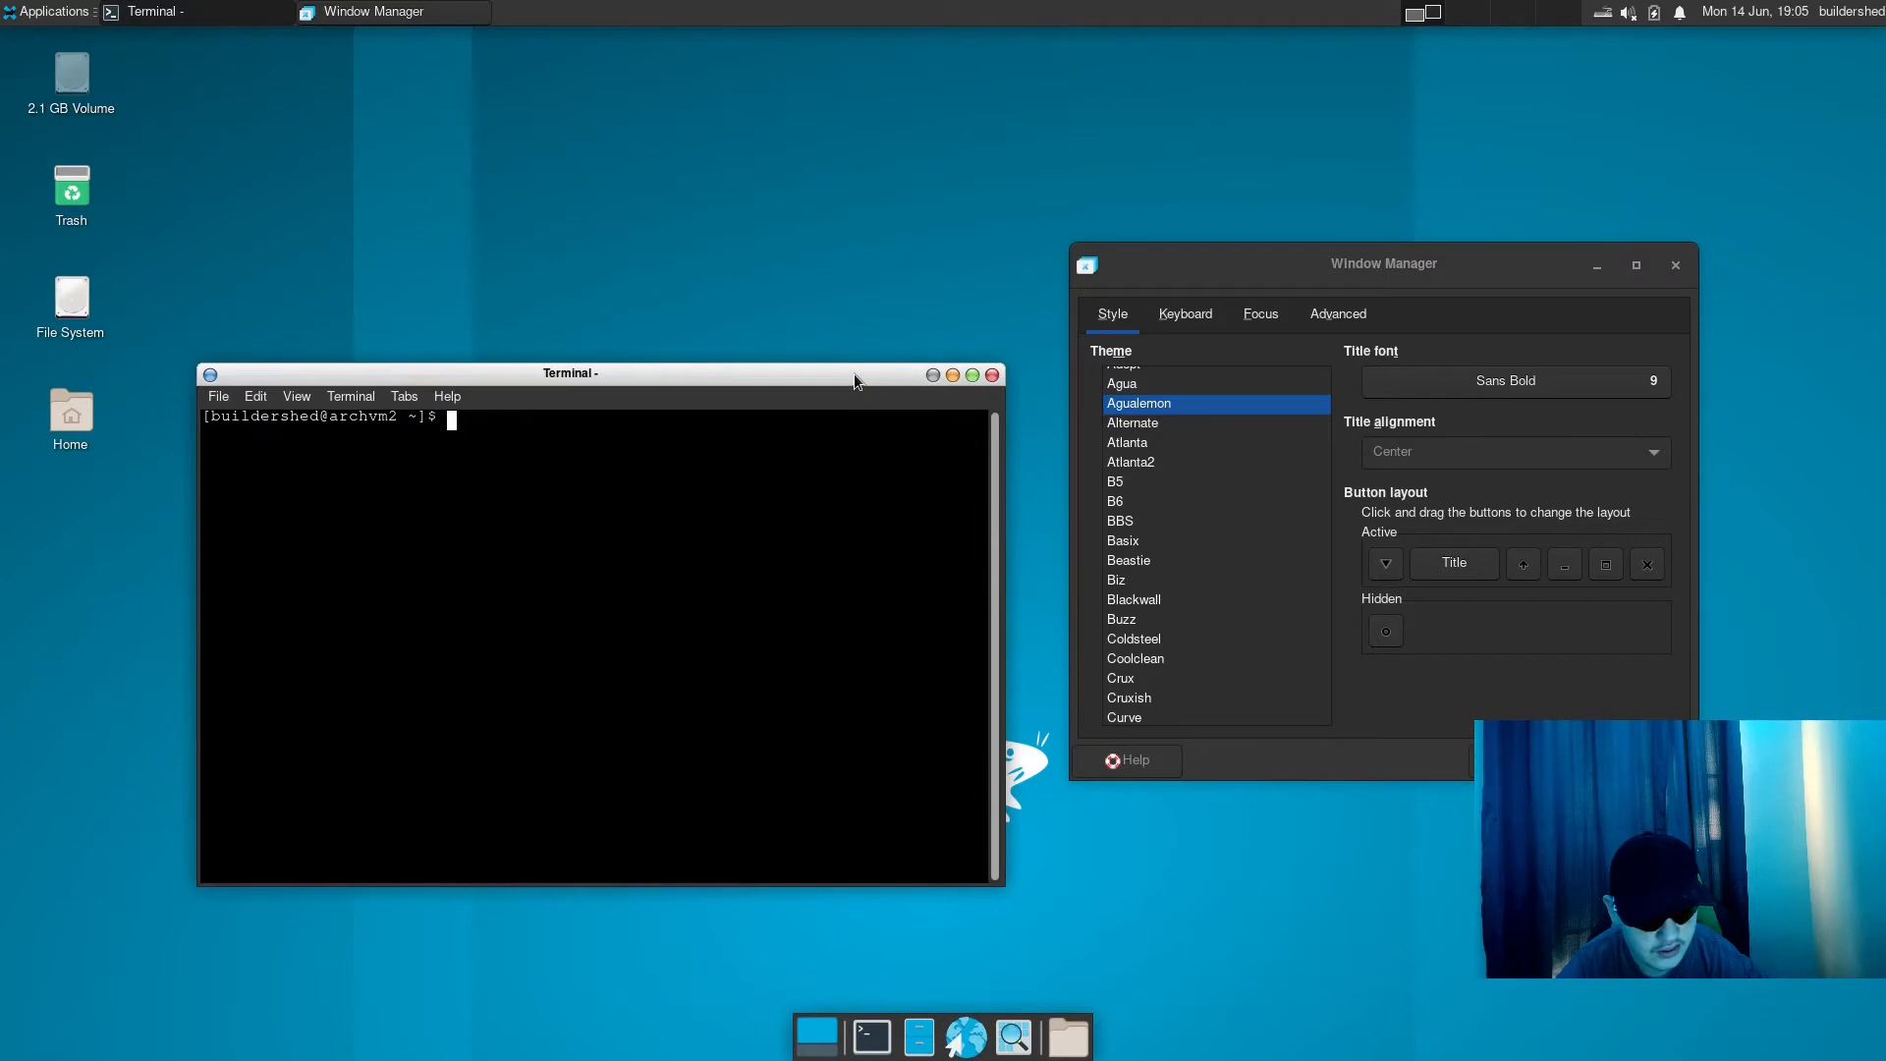
pyautogui.moveTo(852, 373); pyautogui.dragTo(857, 362)
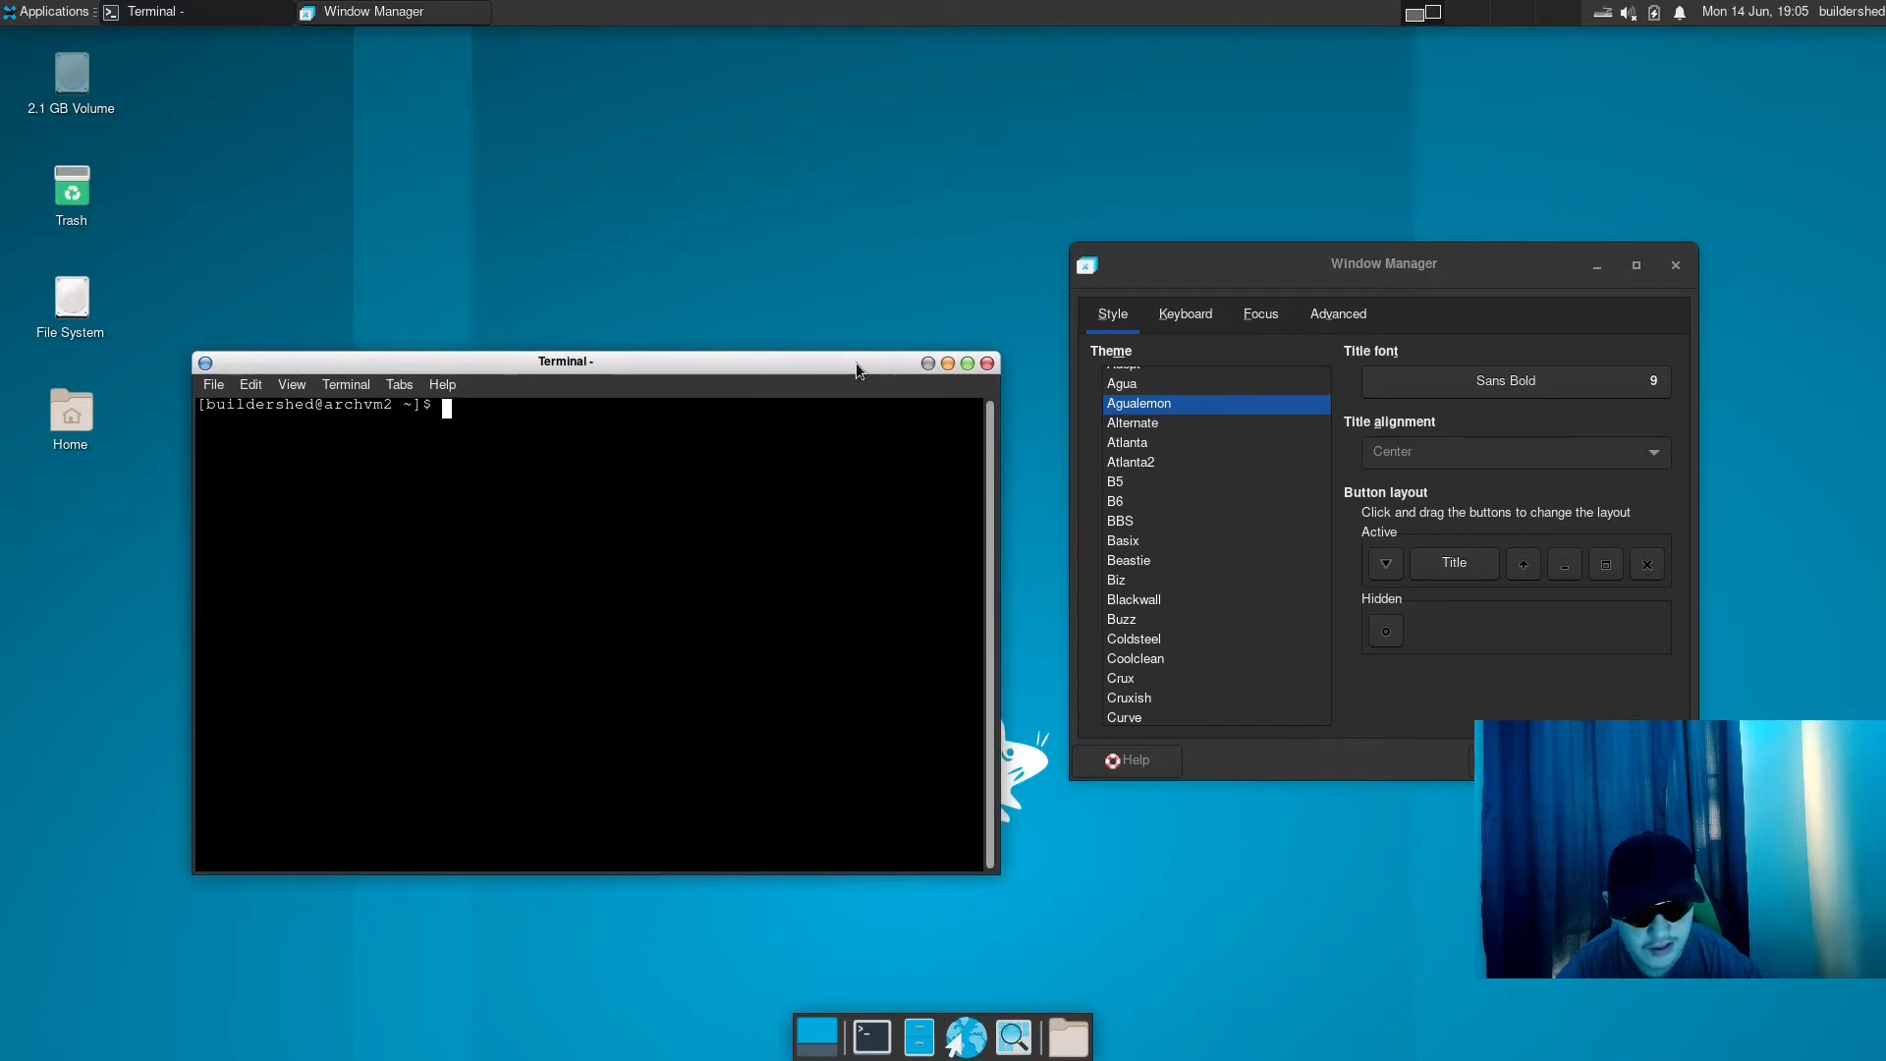
pyautogui.click(1129, 424)
pyautogui.click(1182, 410)
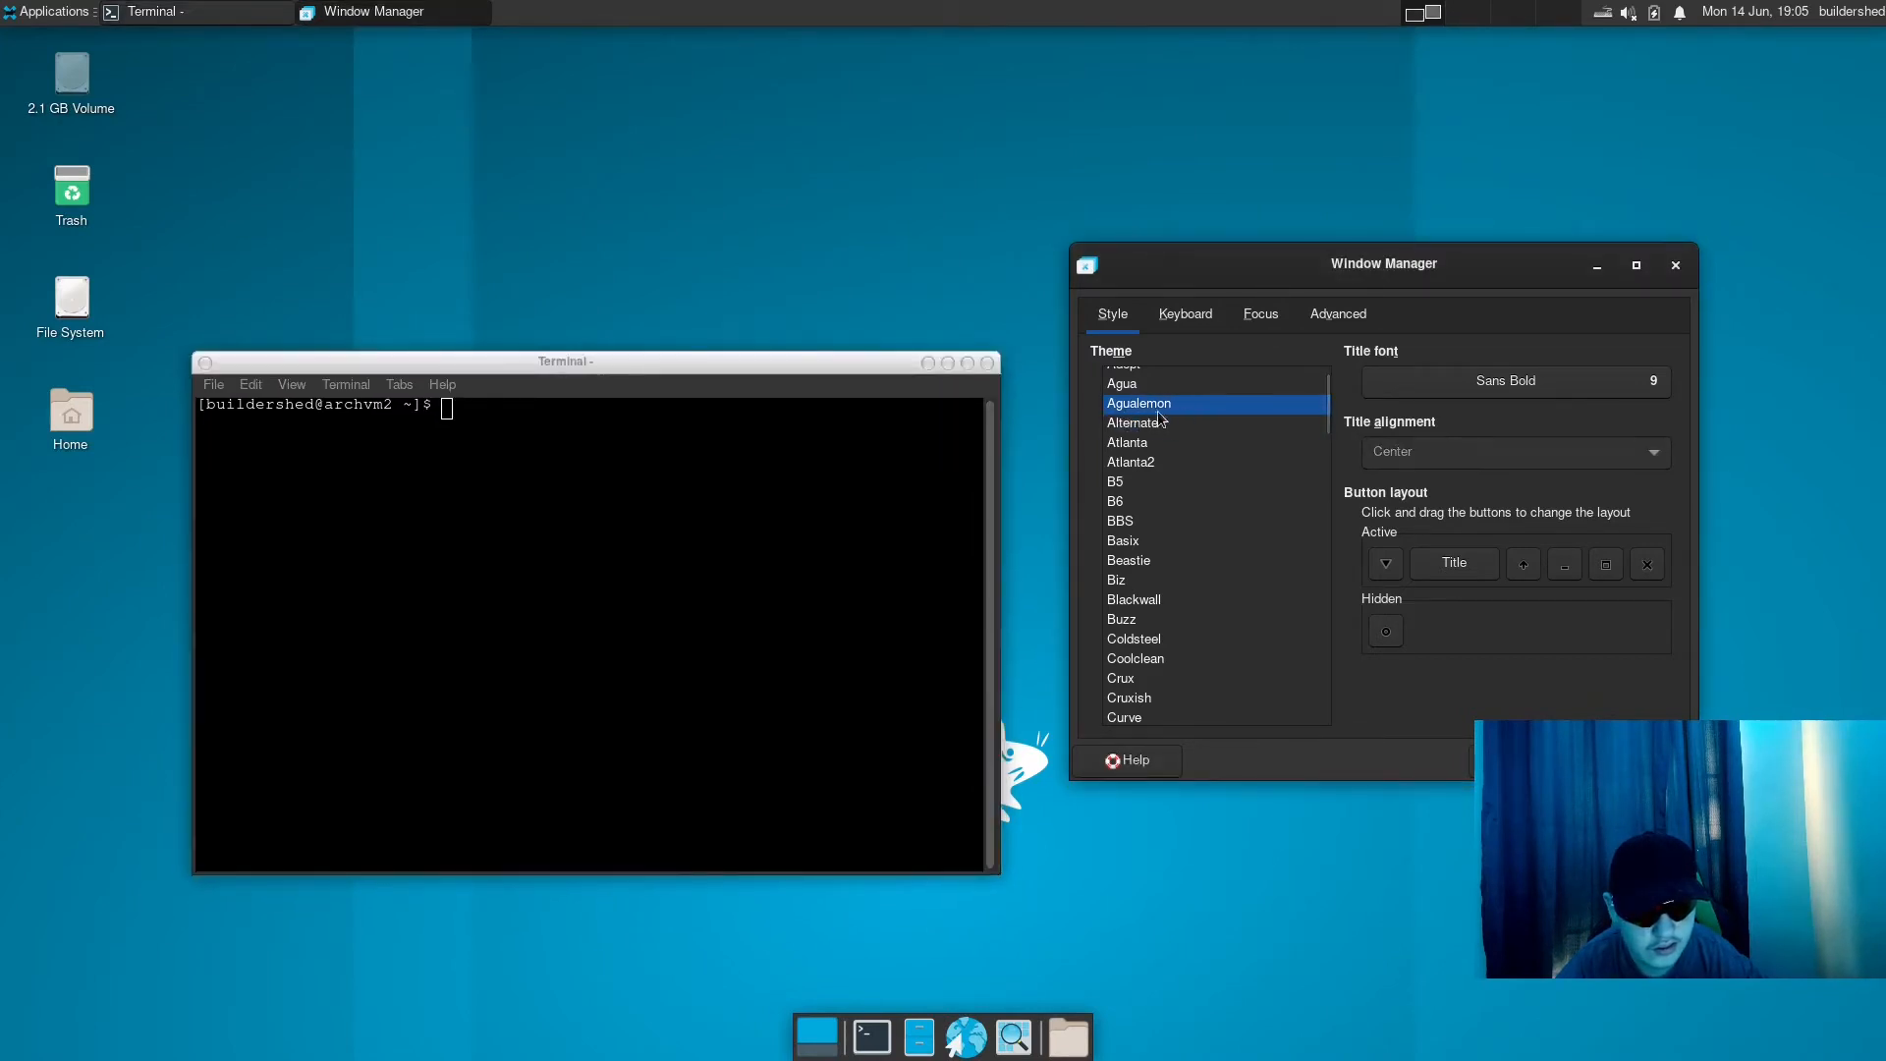
pyautogui.click(1130, 426)
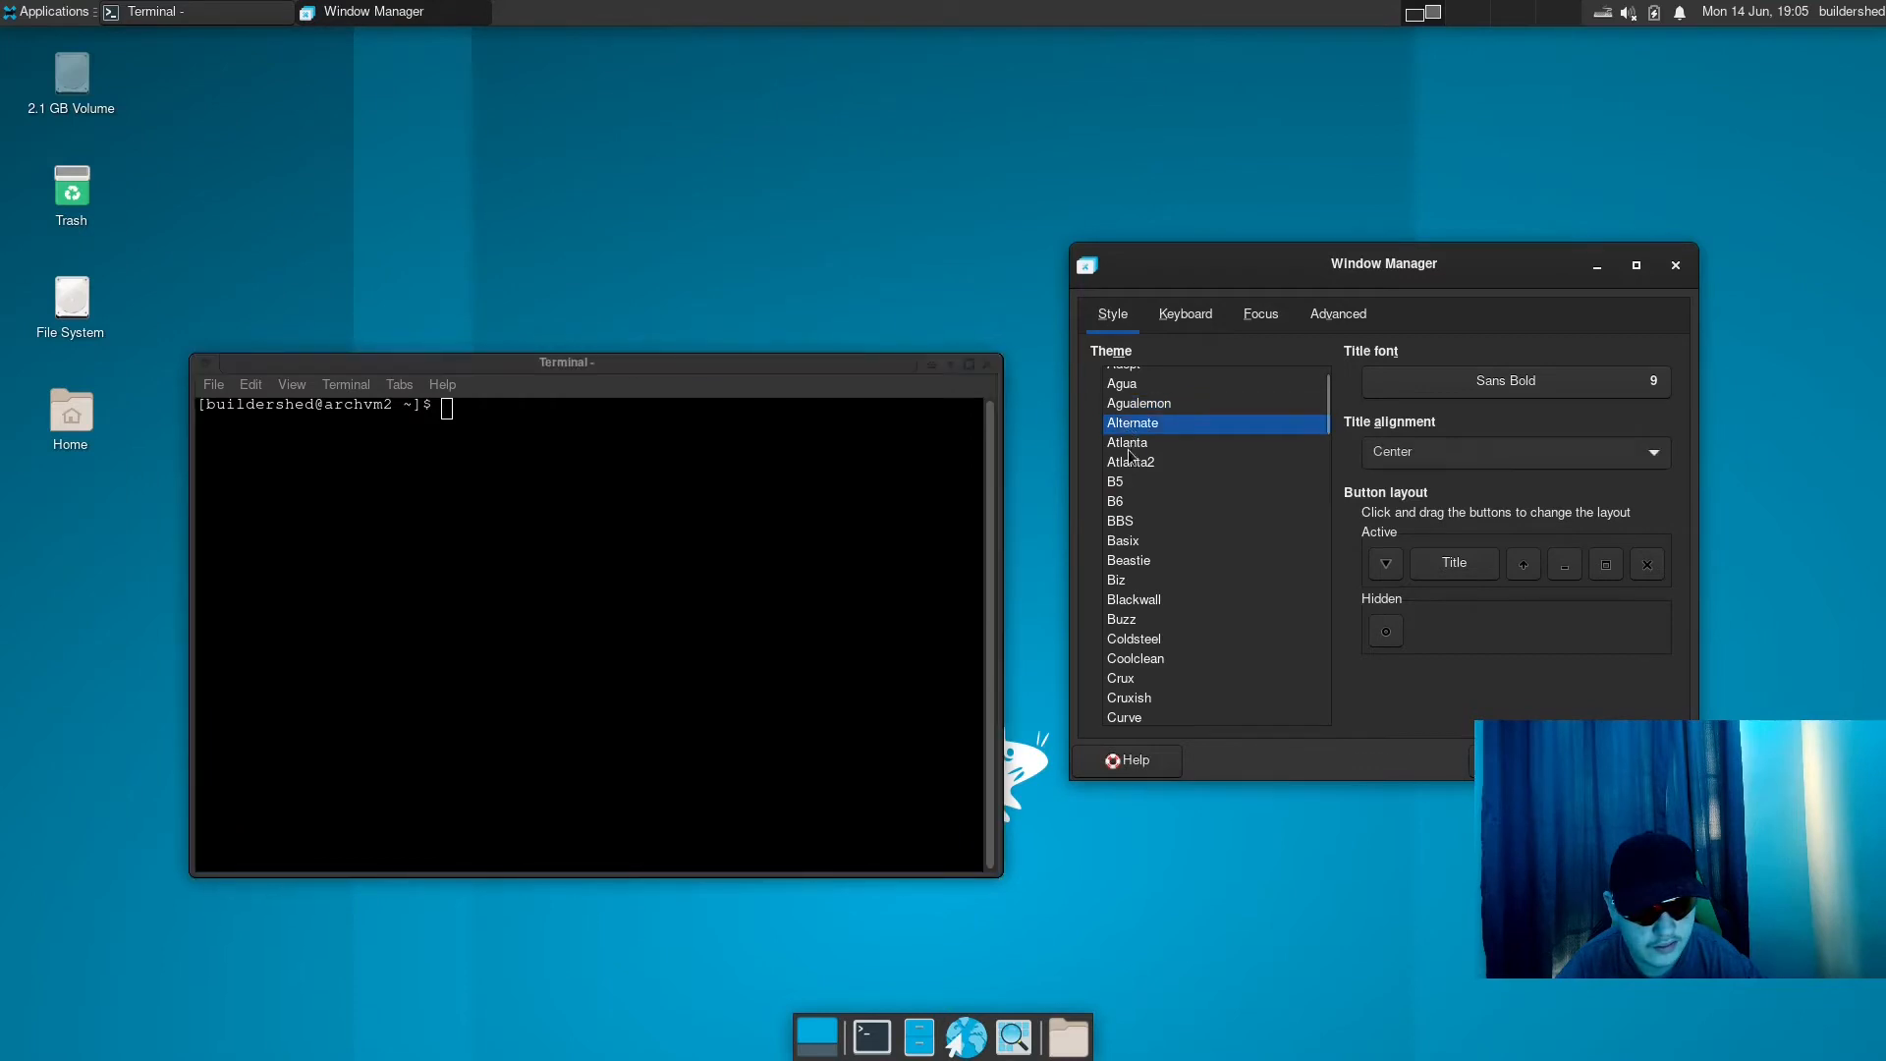
pyautogui.click(857, 359)
# - Restore the Default window theme, check it on the active terminal, and close the terminal
pyautogui.scroll(1, 1228, 447)
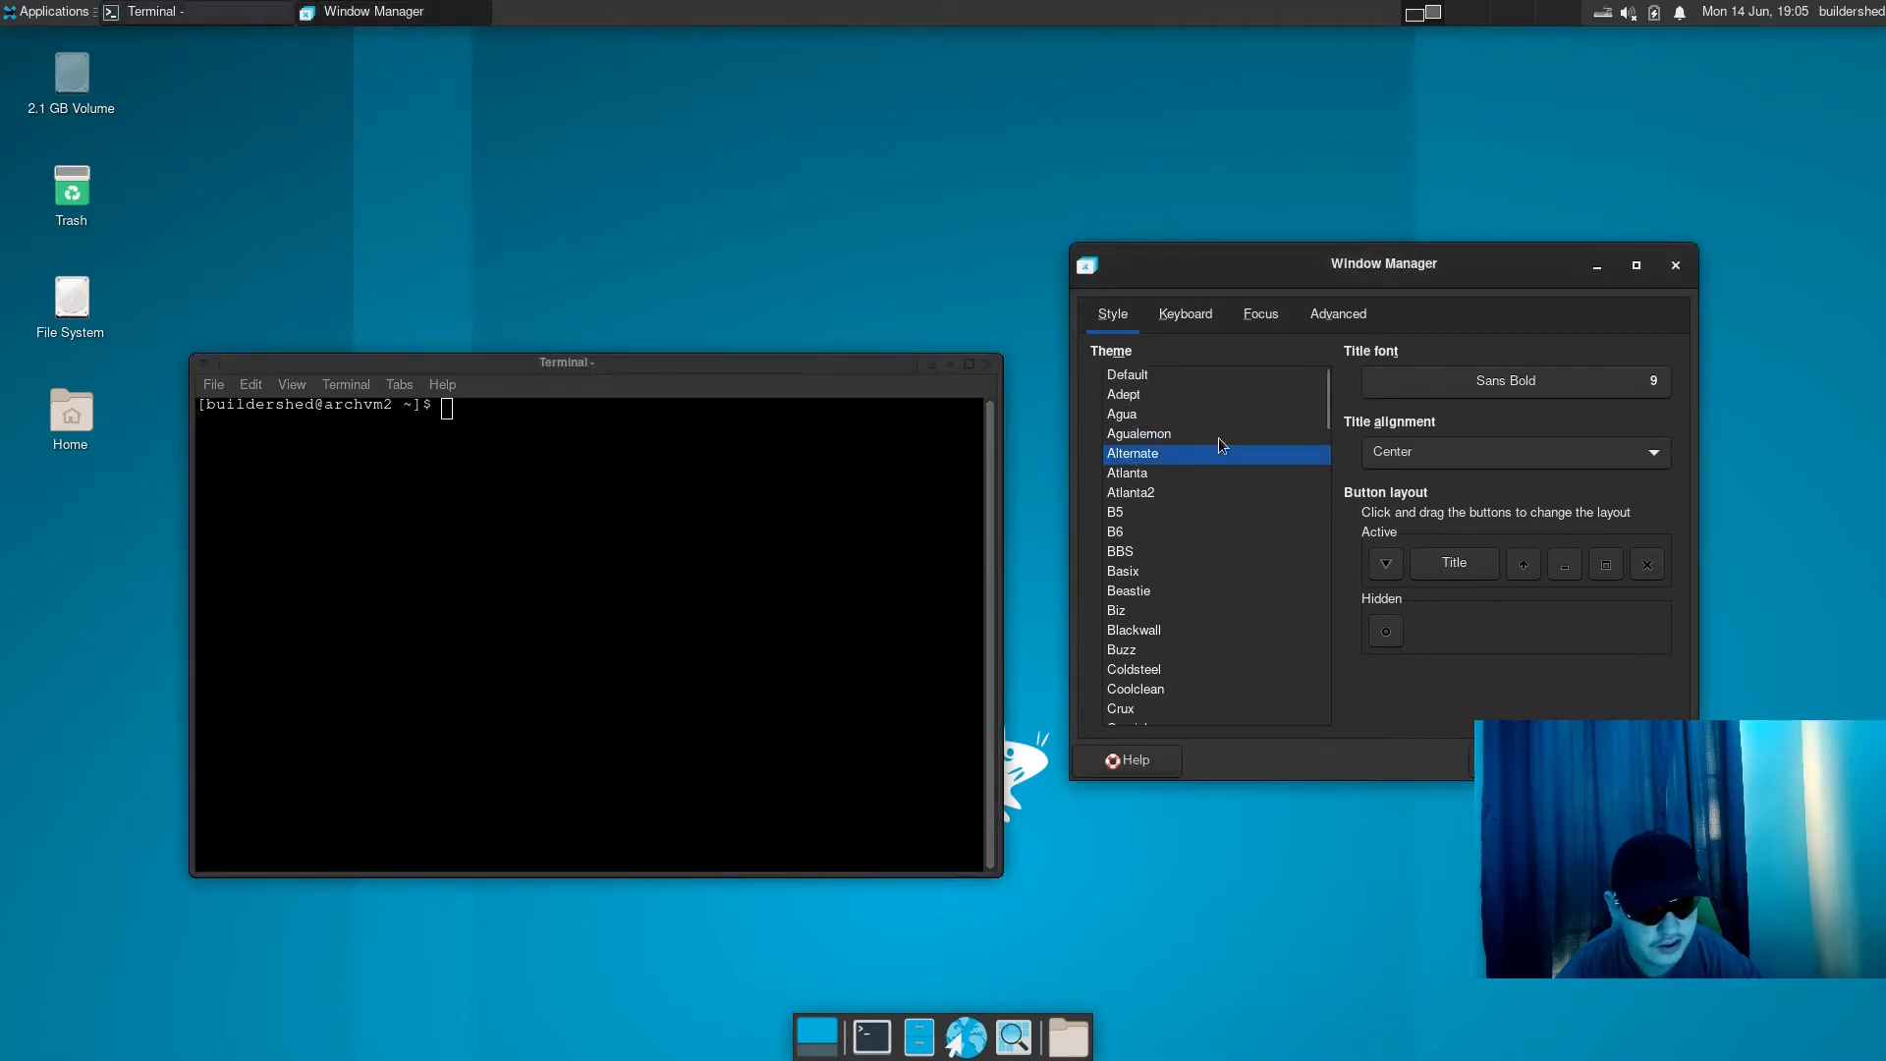
pyautogui.click(1146, 475)
pyautogui.click(1174, 380)
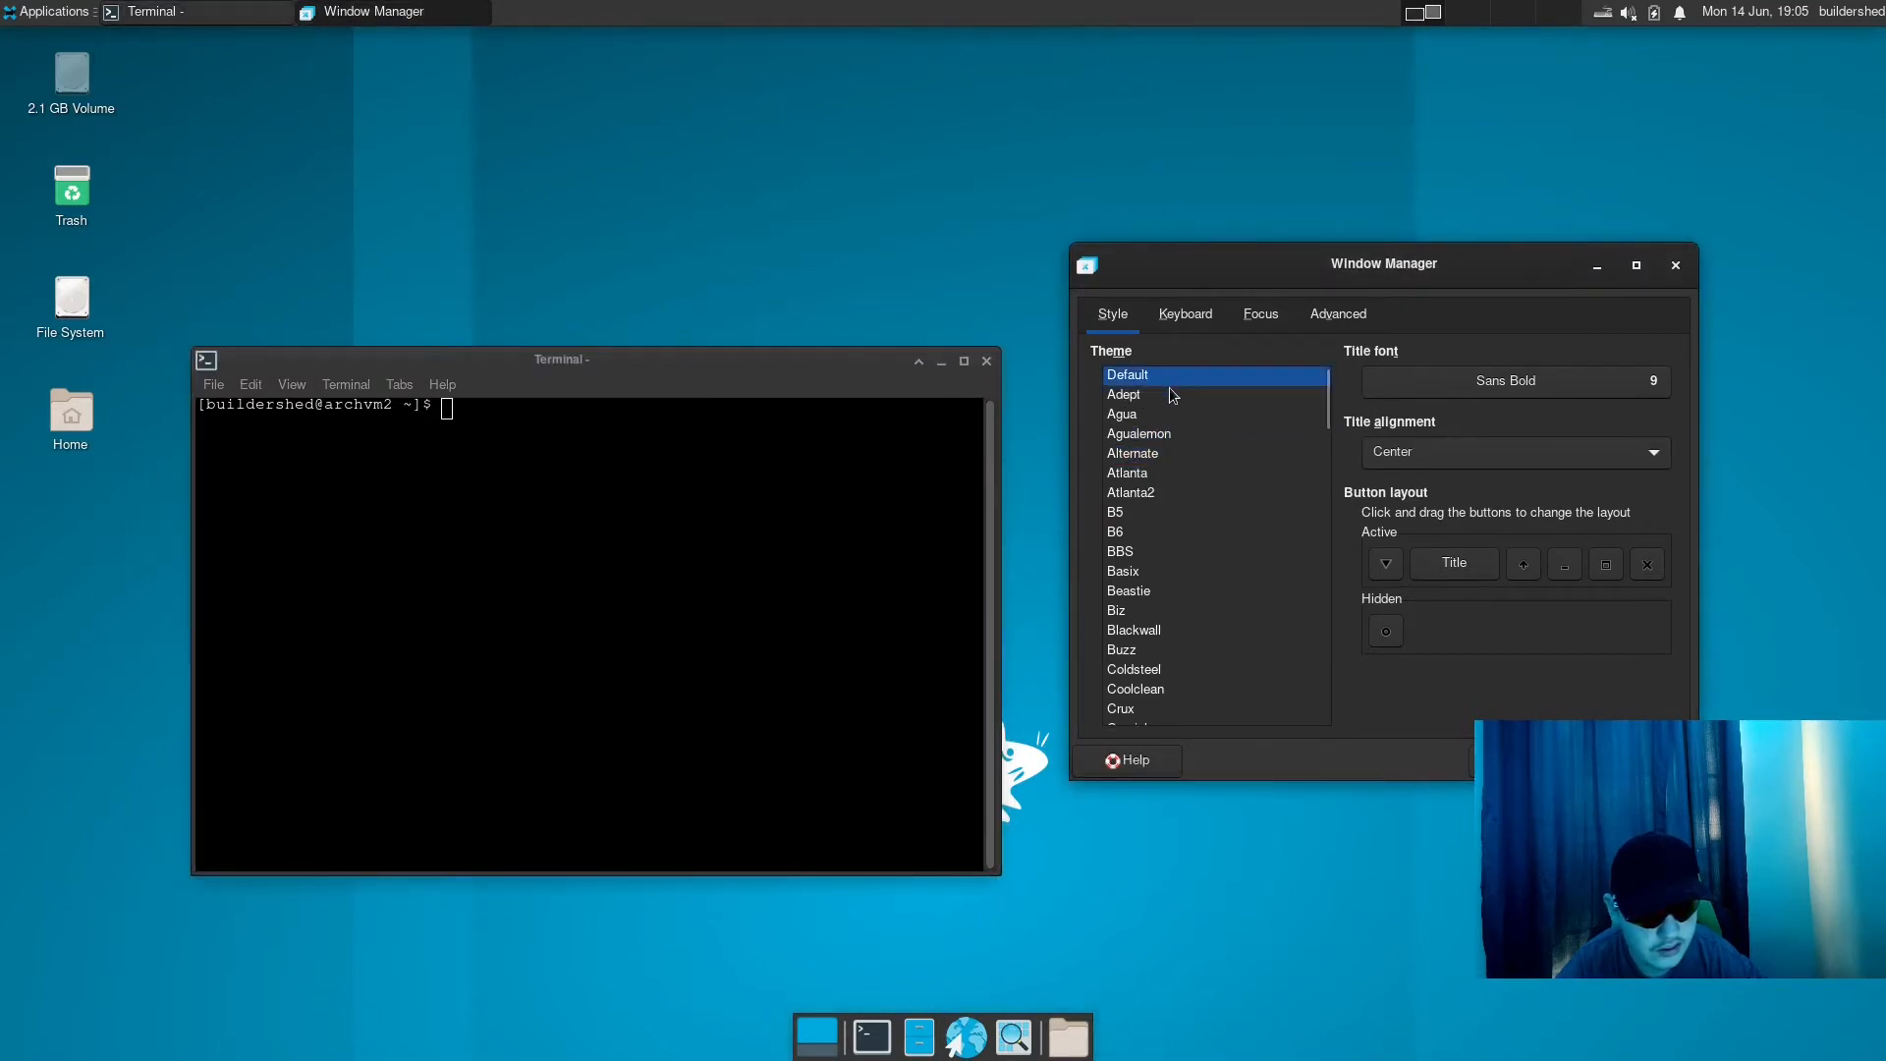
pyautogui.click(853, 369)
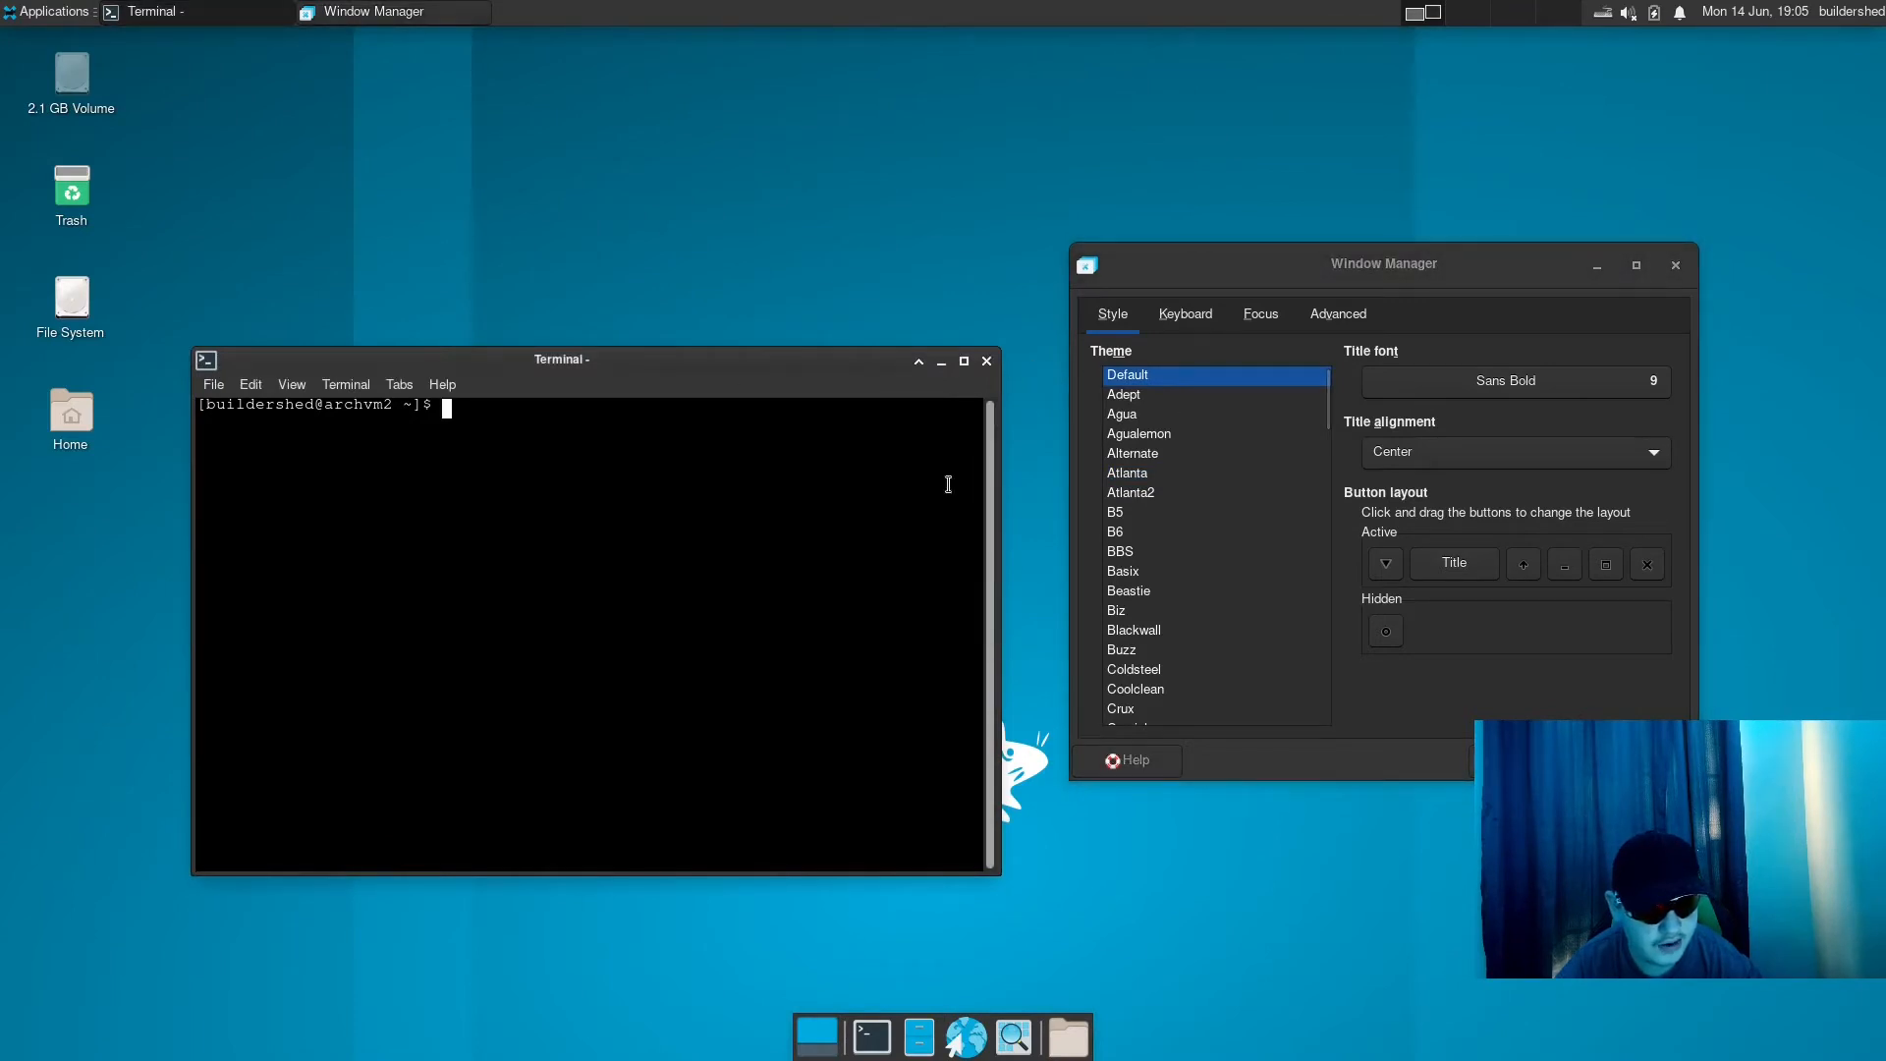
pyautogui.click(987, 362)
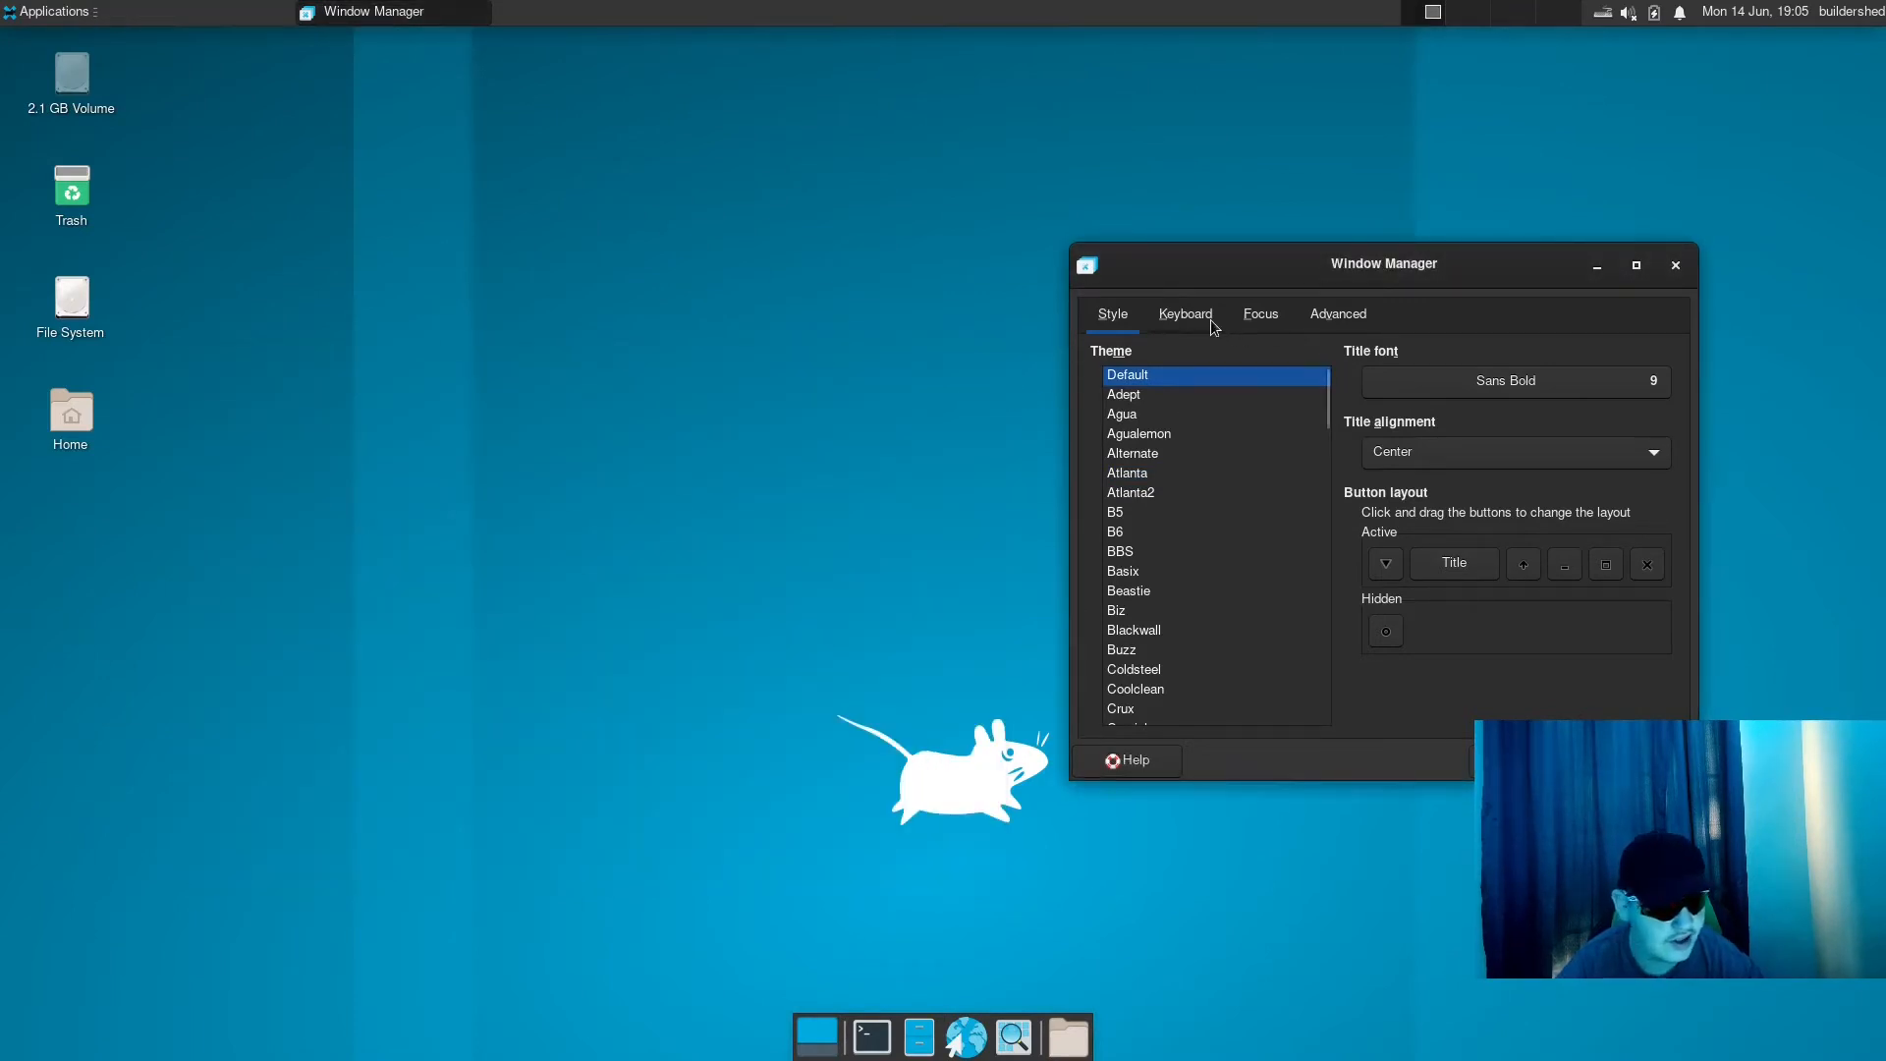
# - Glance through the rest of the theme list and show the window manager's keyboard shortcuts
pyautogui.scroll(-20, 1199, 444)
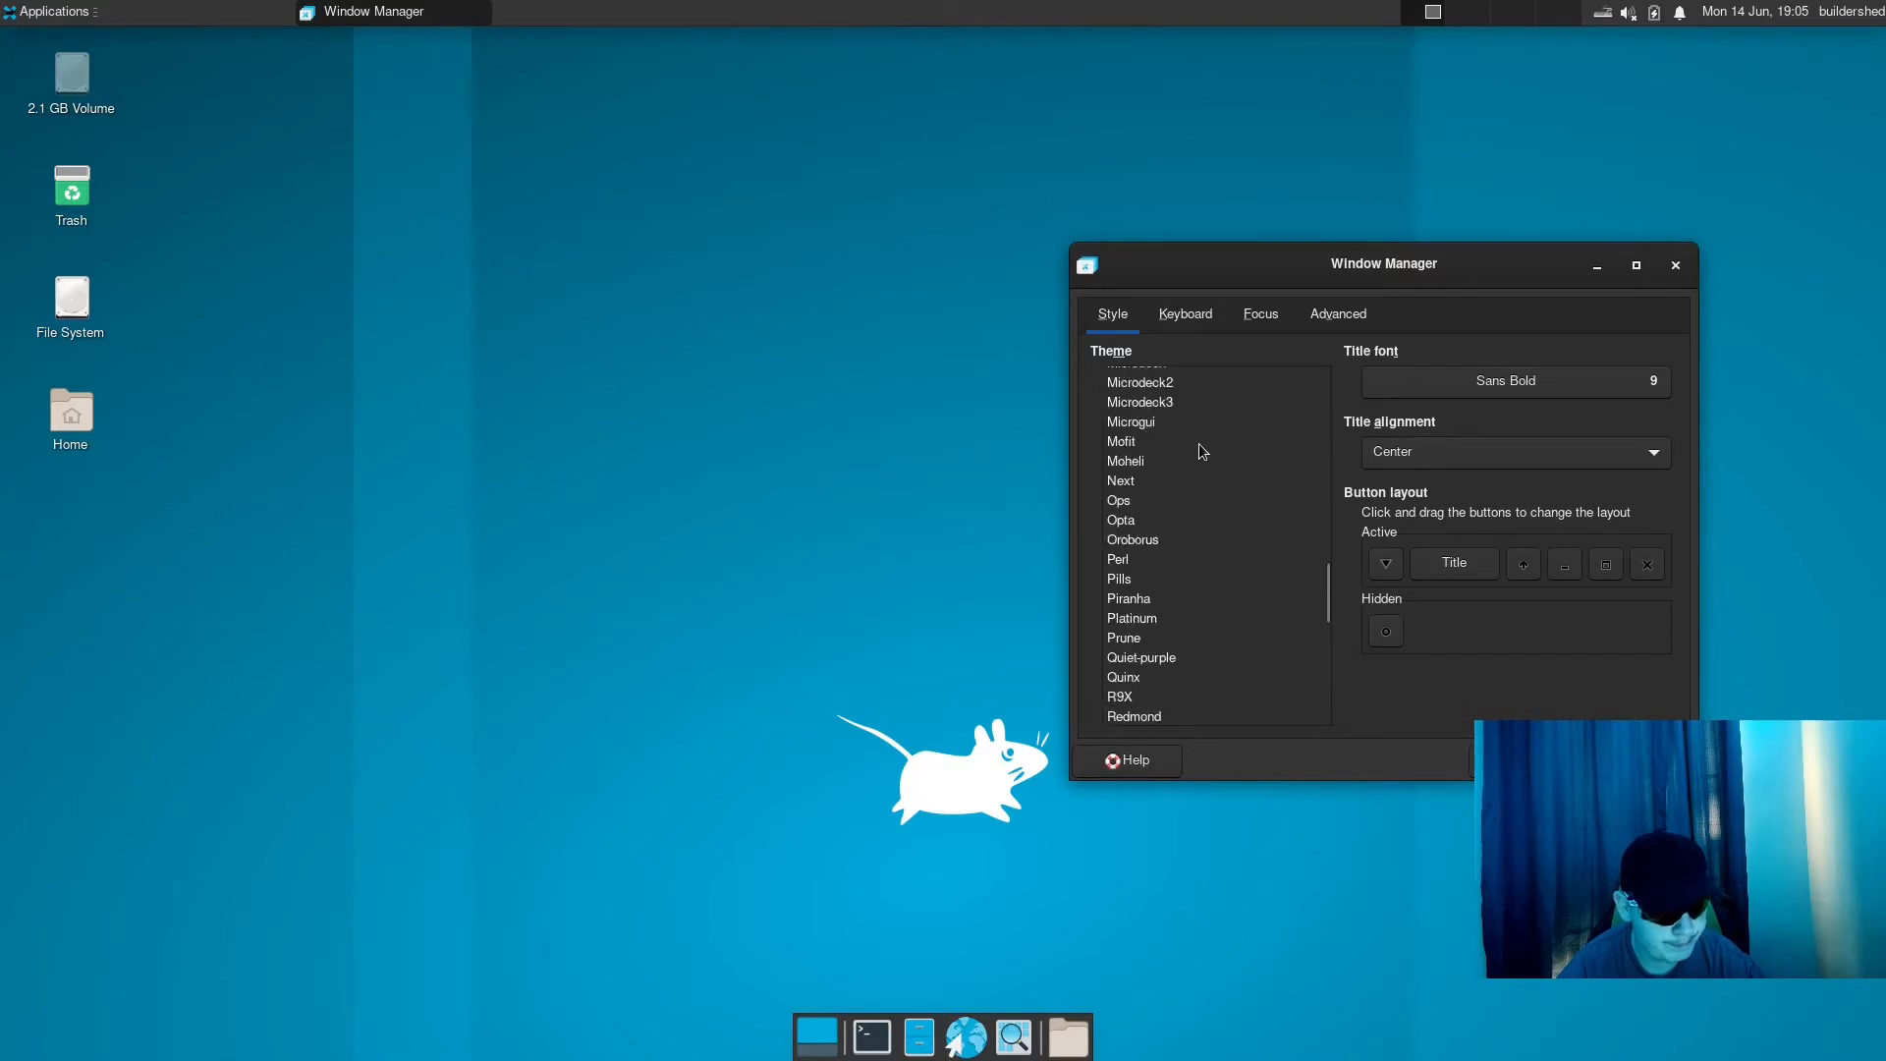
pyautogui.click(1203, 319)
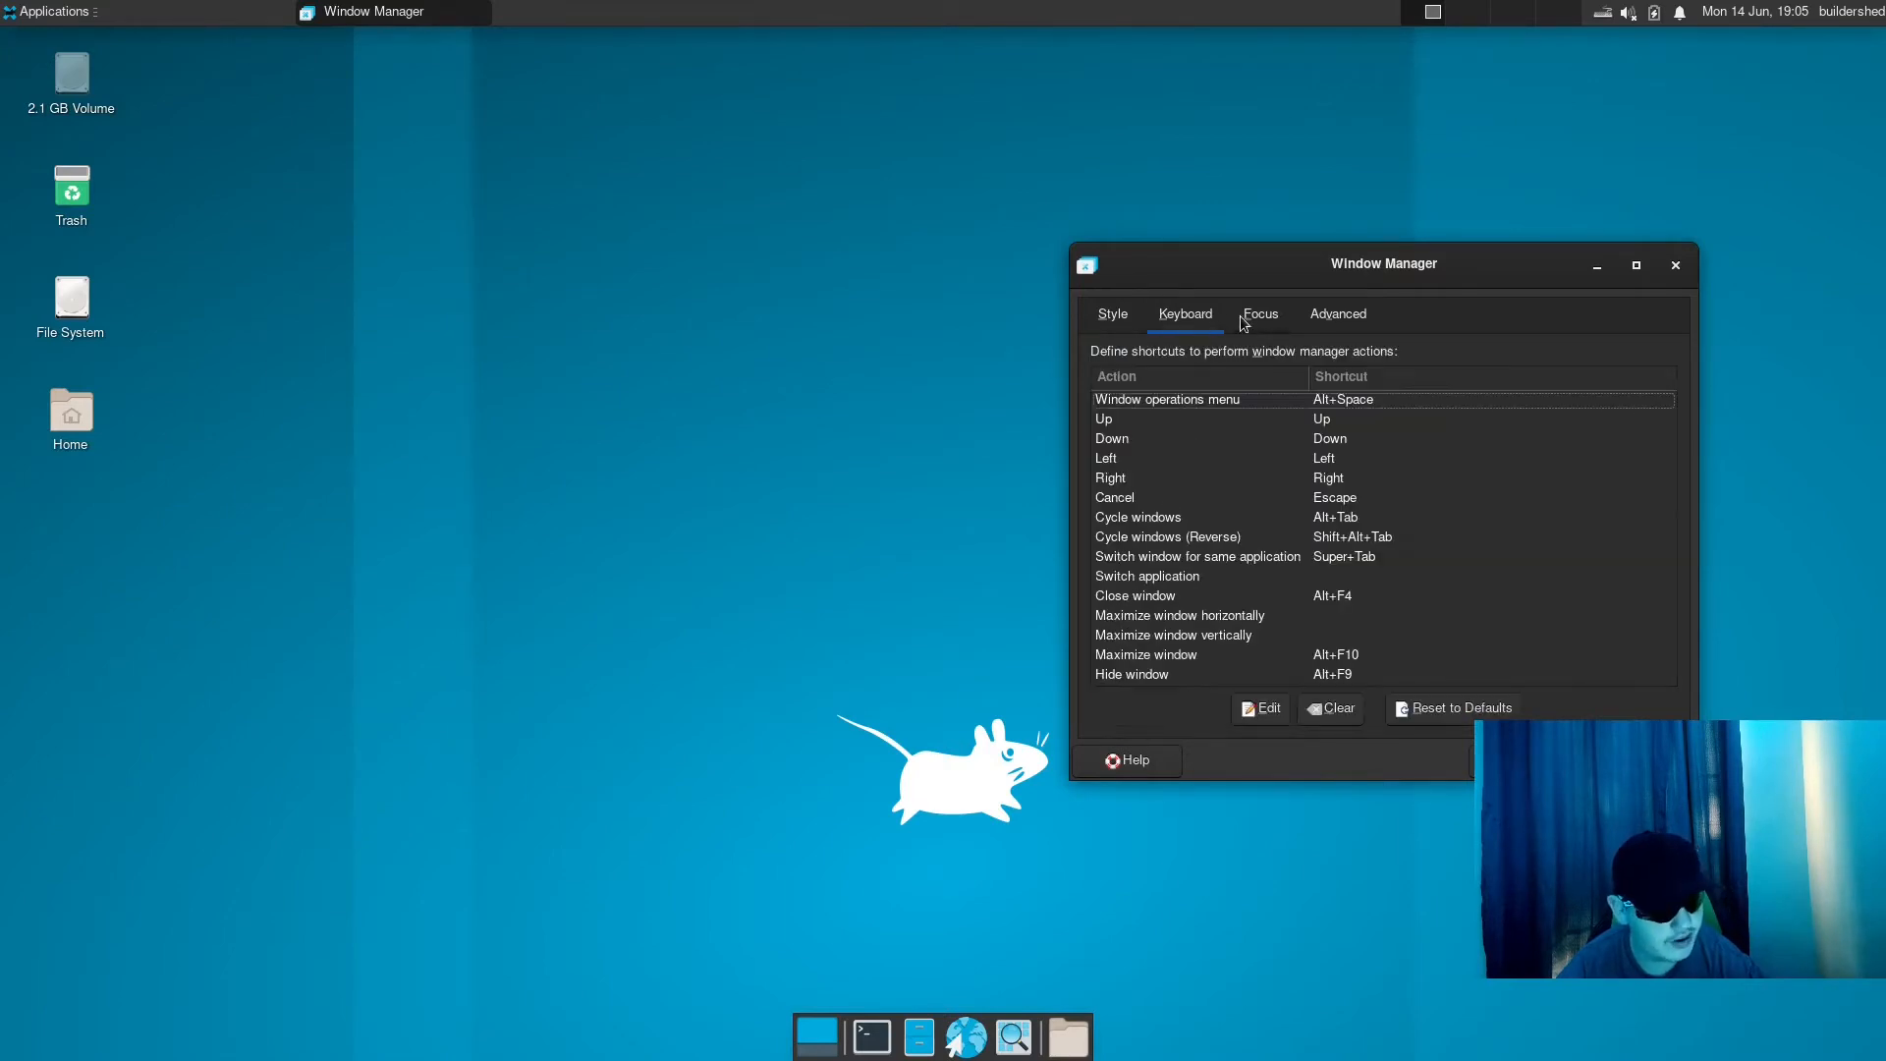
# - Look over the window manager's Focus and Advanced settings, and return to the settings overview
pyautogui.click(1238, 324)
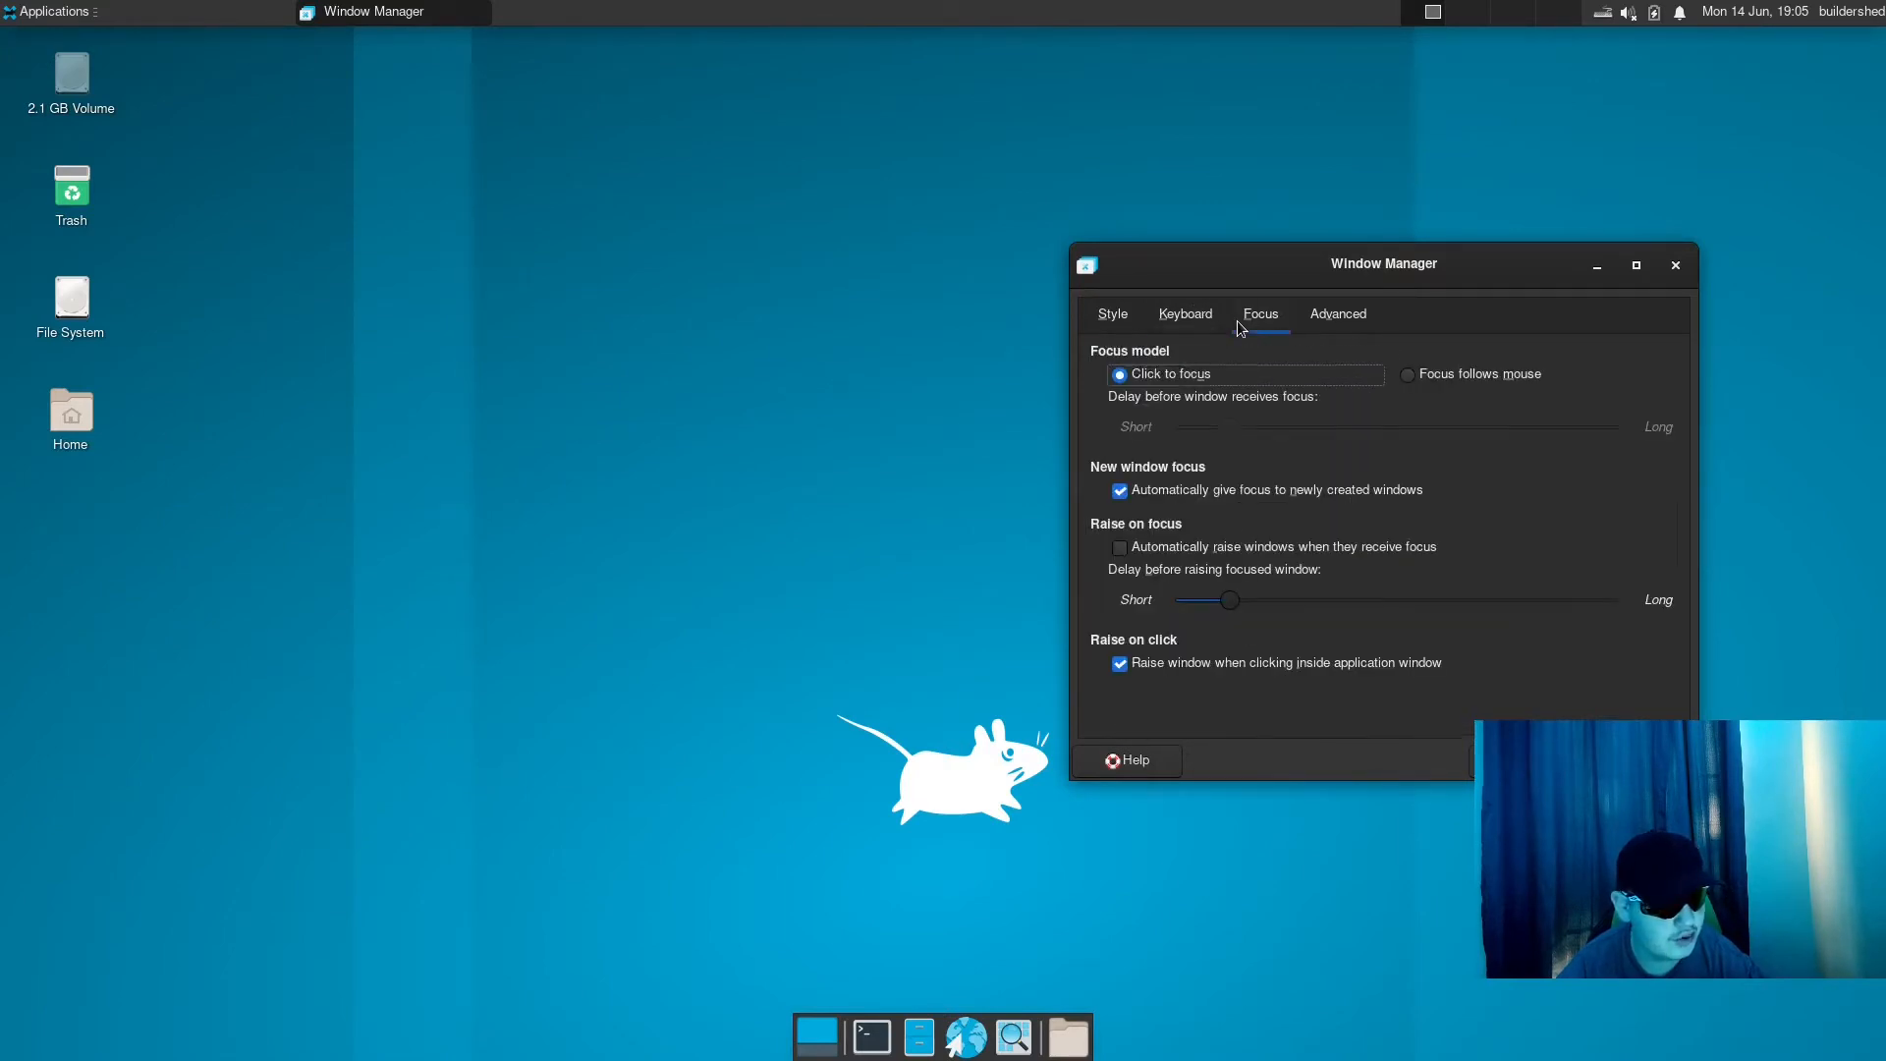
pyautogui.click(1357, 314)
pyautogui.click(1525, 761)
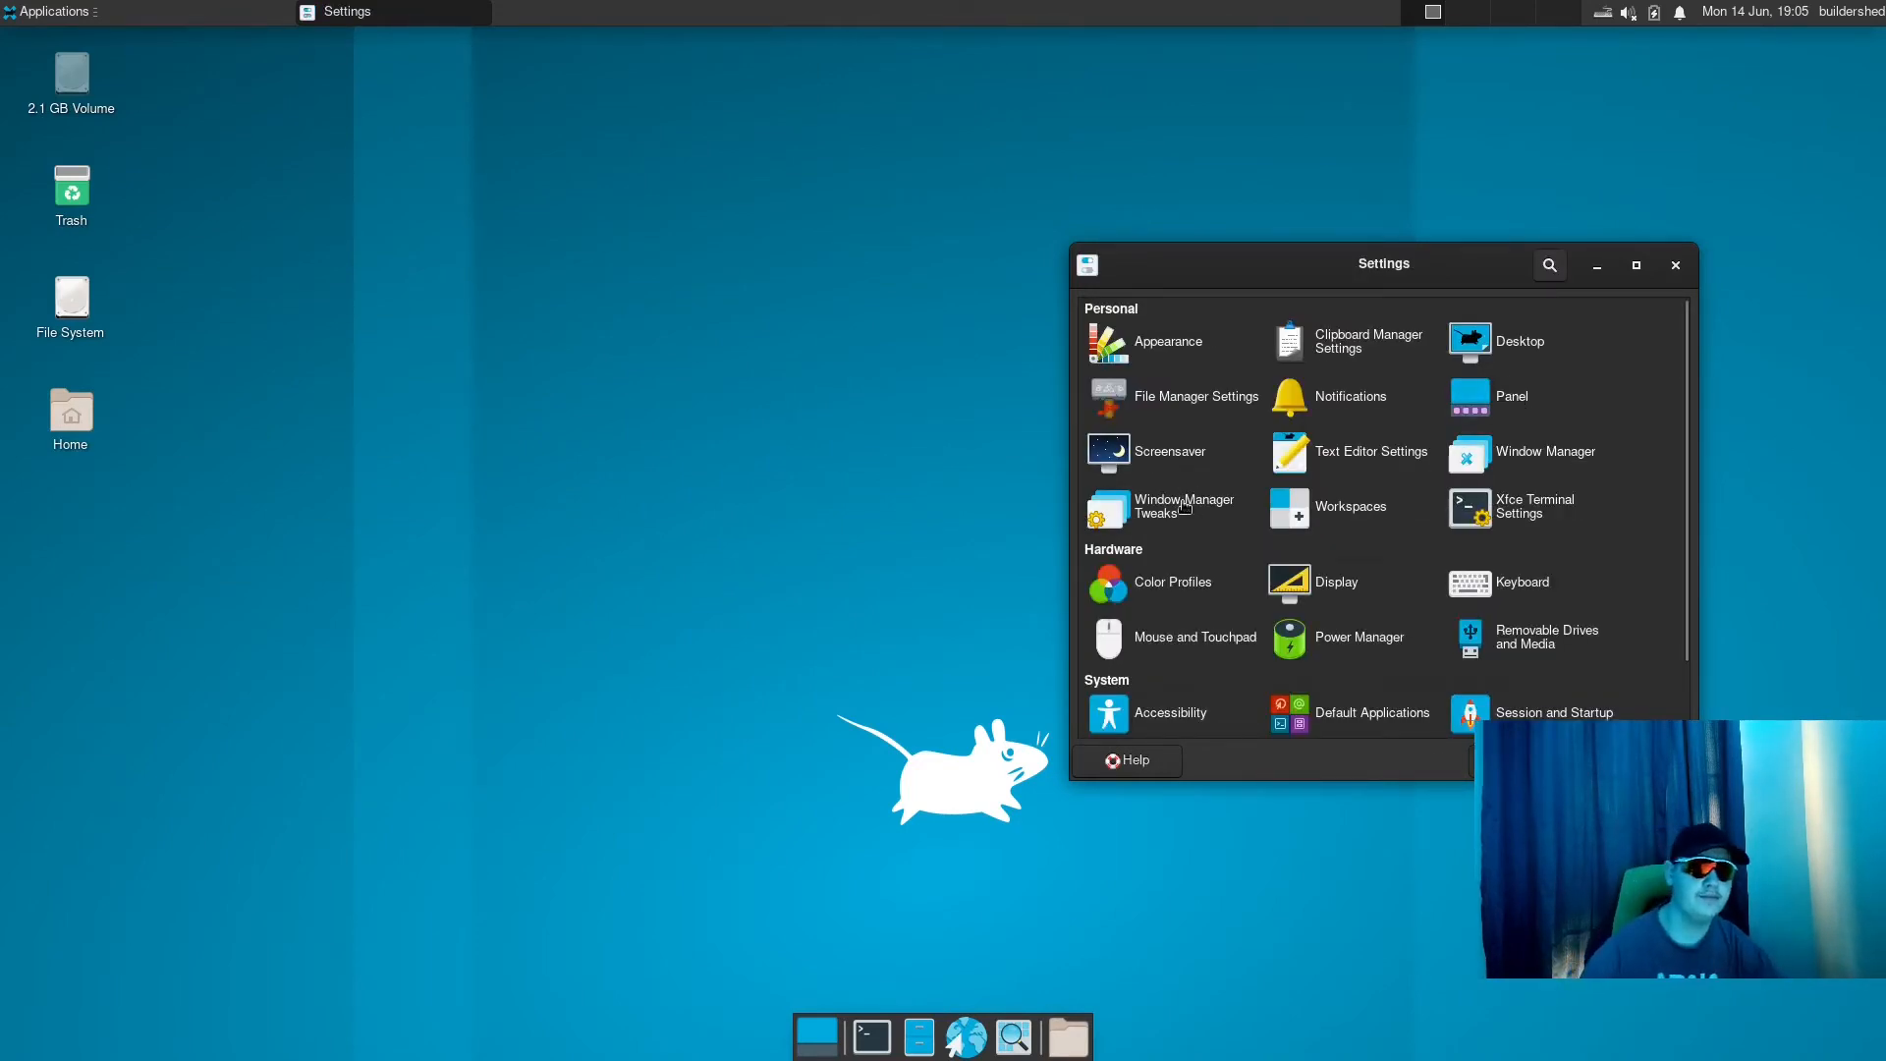
# - Look through the Workspaces, Placement, Compositor, Accessibility and Focus options in Window Manager Tweaks, and return to the settings overview
pyautogui.click(1205, 501)
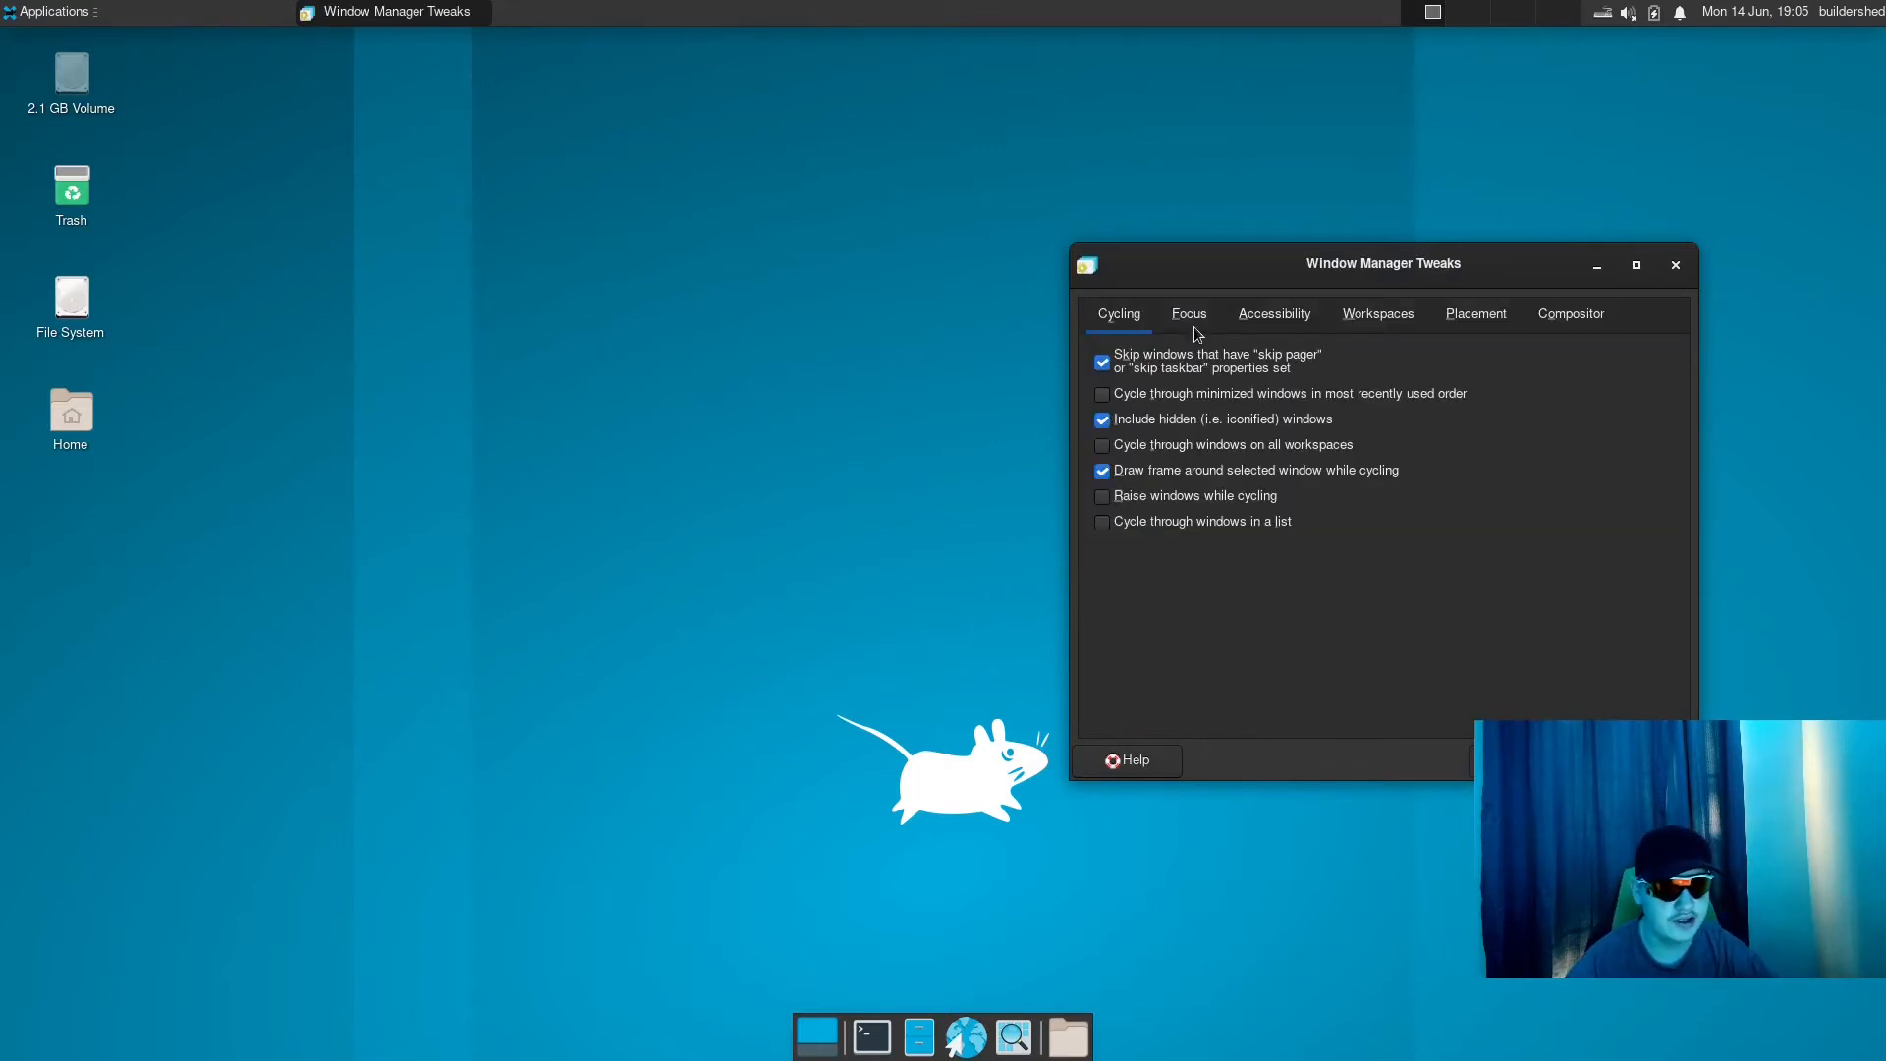
pyautogui.click(1418, 315)
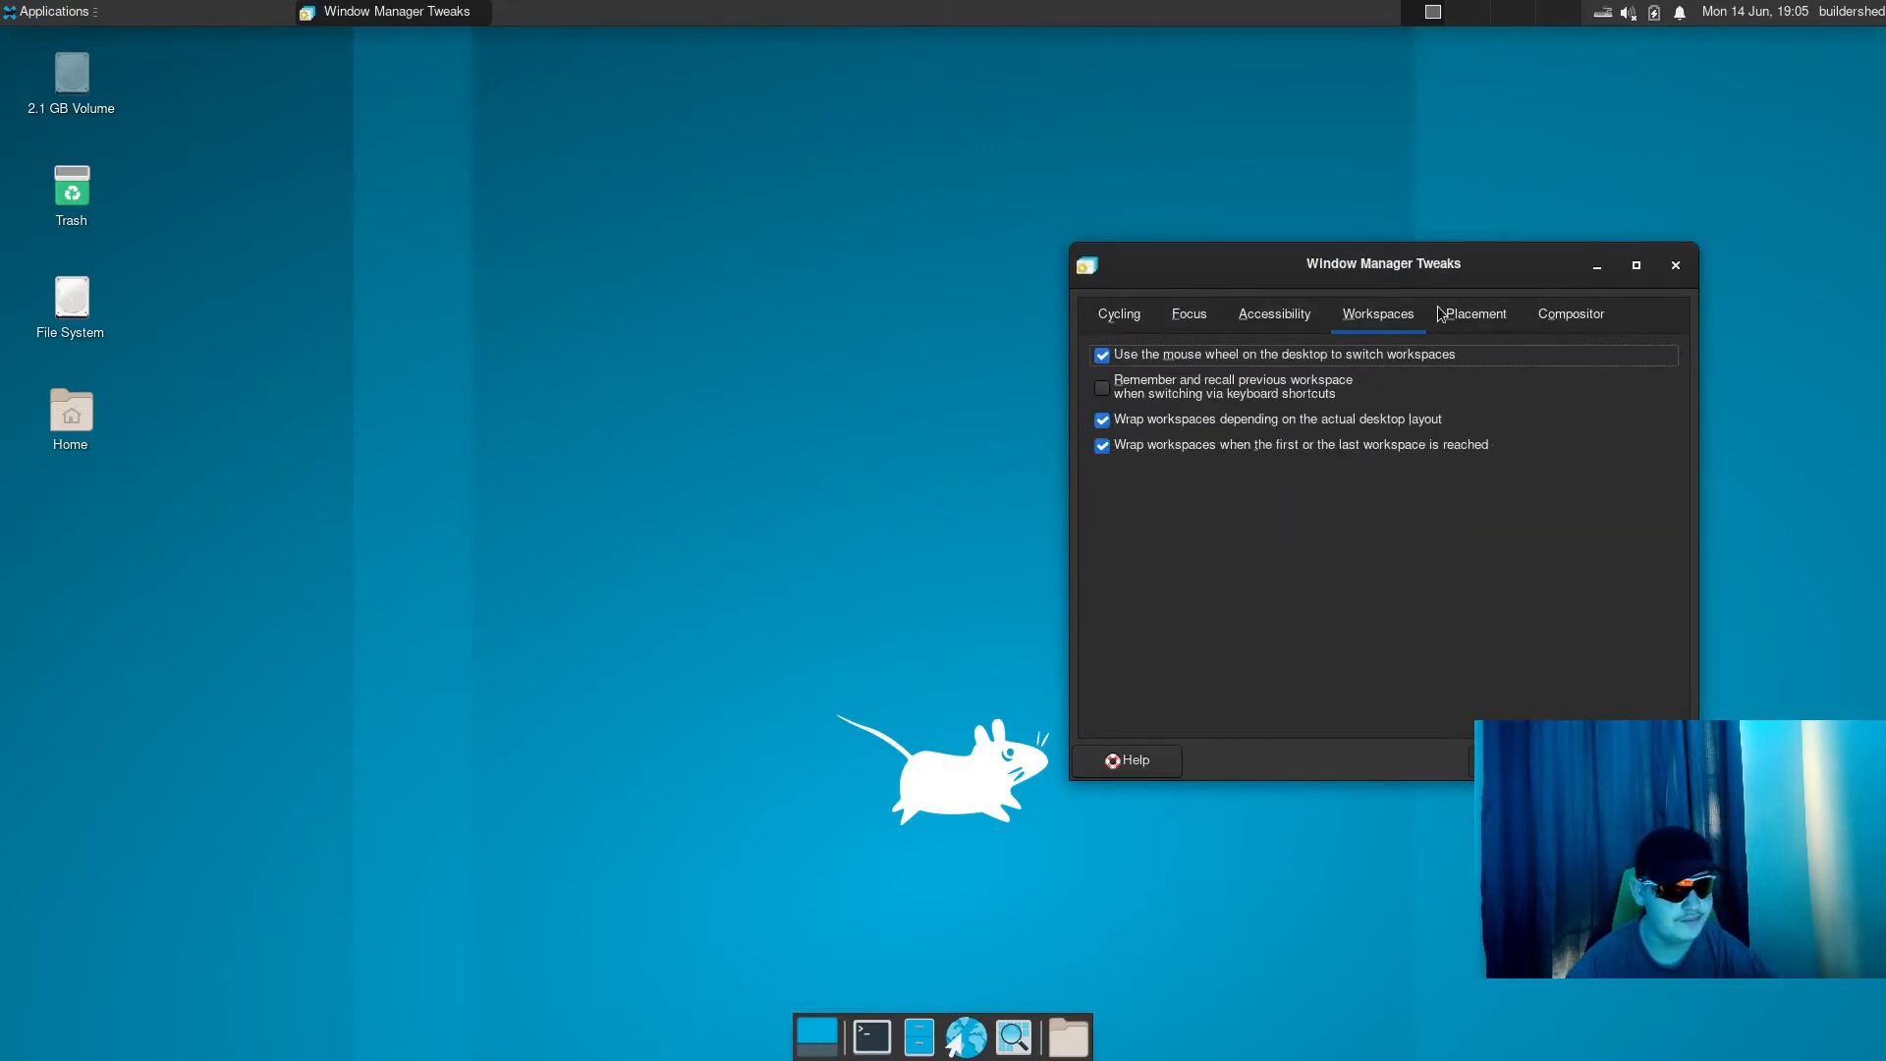
pyautogui.click(1468, 316)
pyautogui.click(1560, 324)
pyautogui.click(1267, 317)
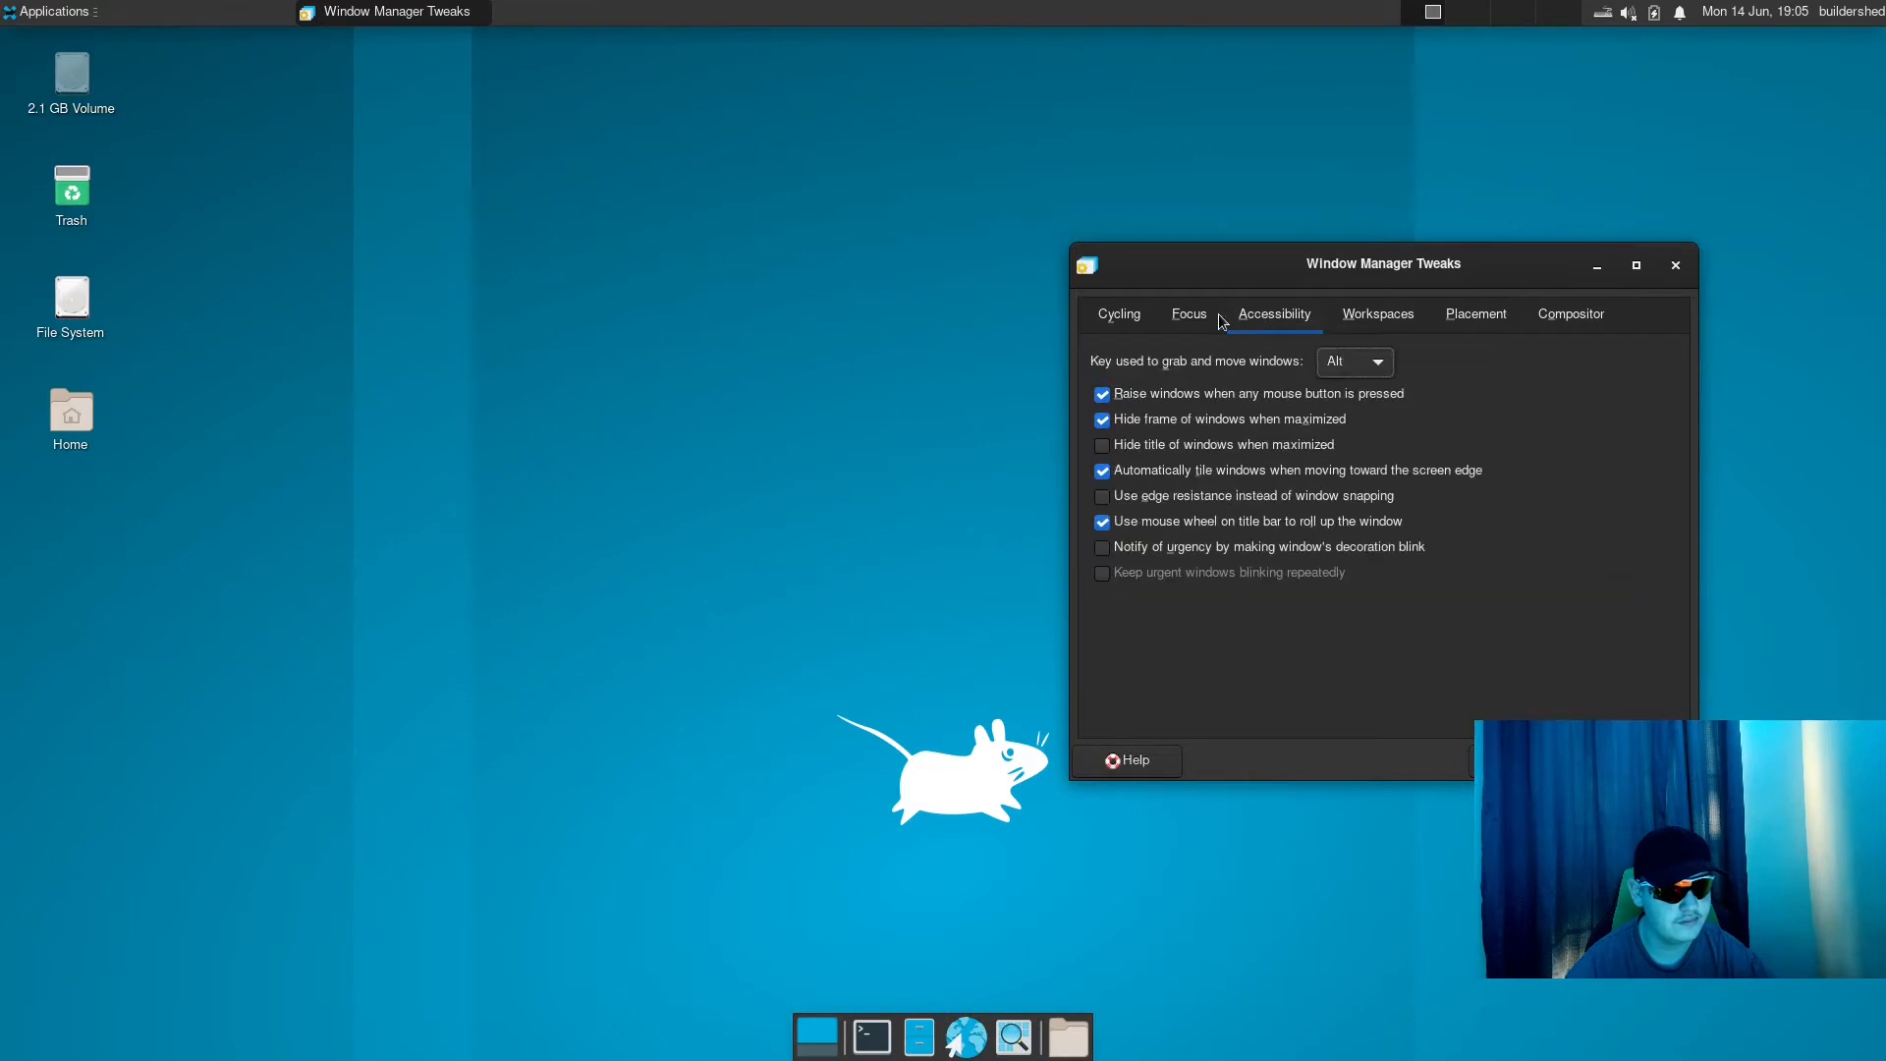
pyautogui.click(1182, 321)
pyautogui.click(1522, 760)
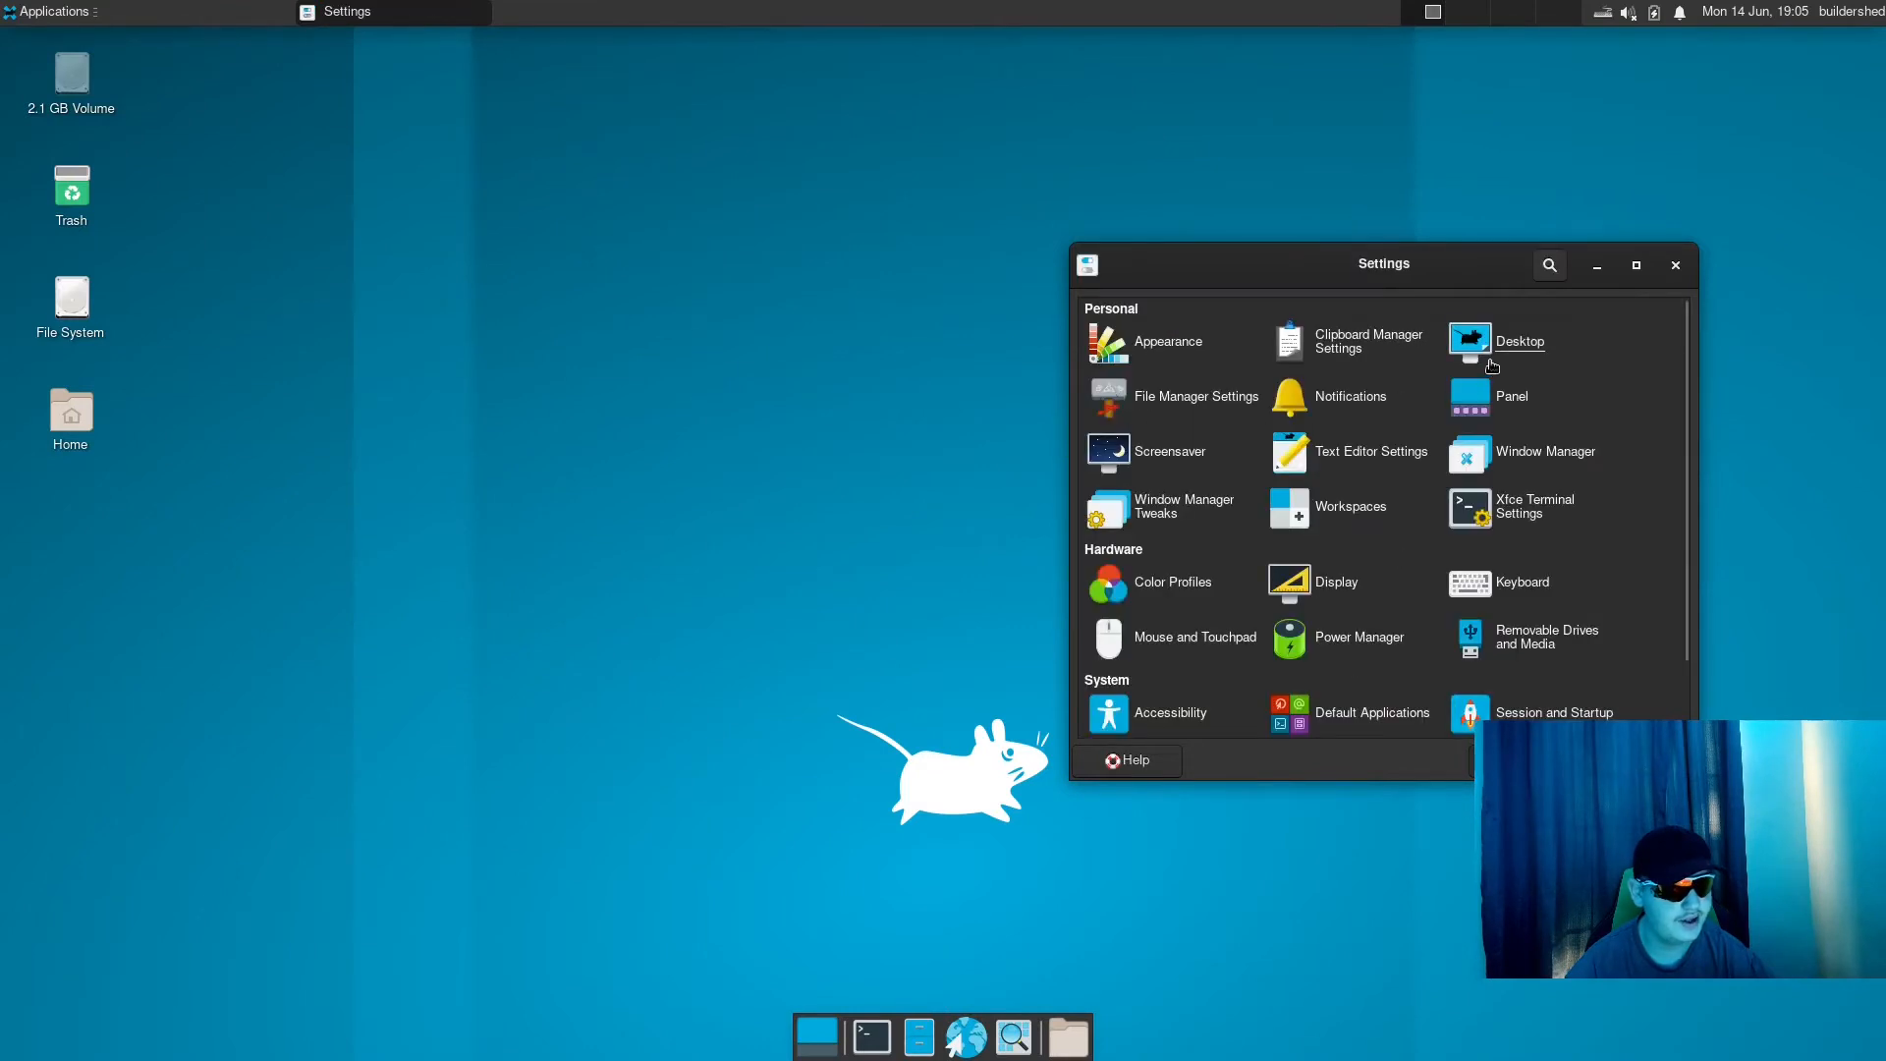
# - Open the Panel settings with Panel 1 selected and glance at the actions offered for that panel's separator
pyautogui.click(1512, 399)
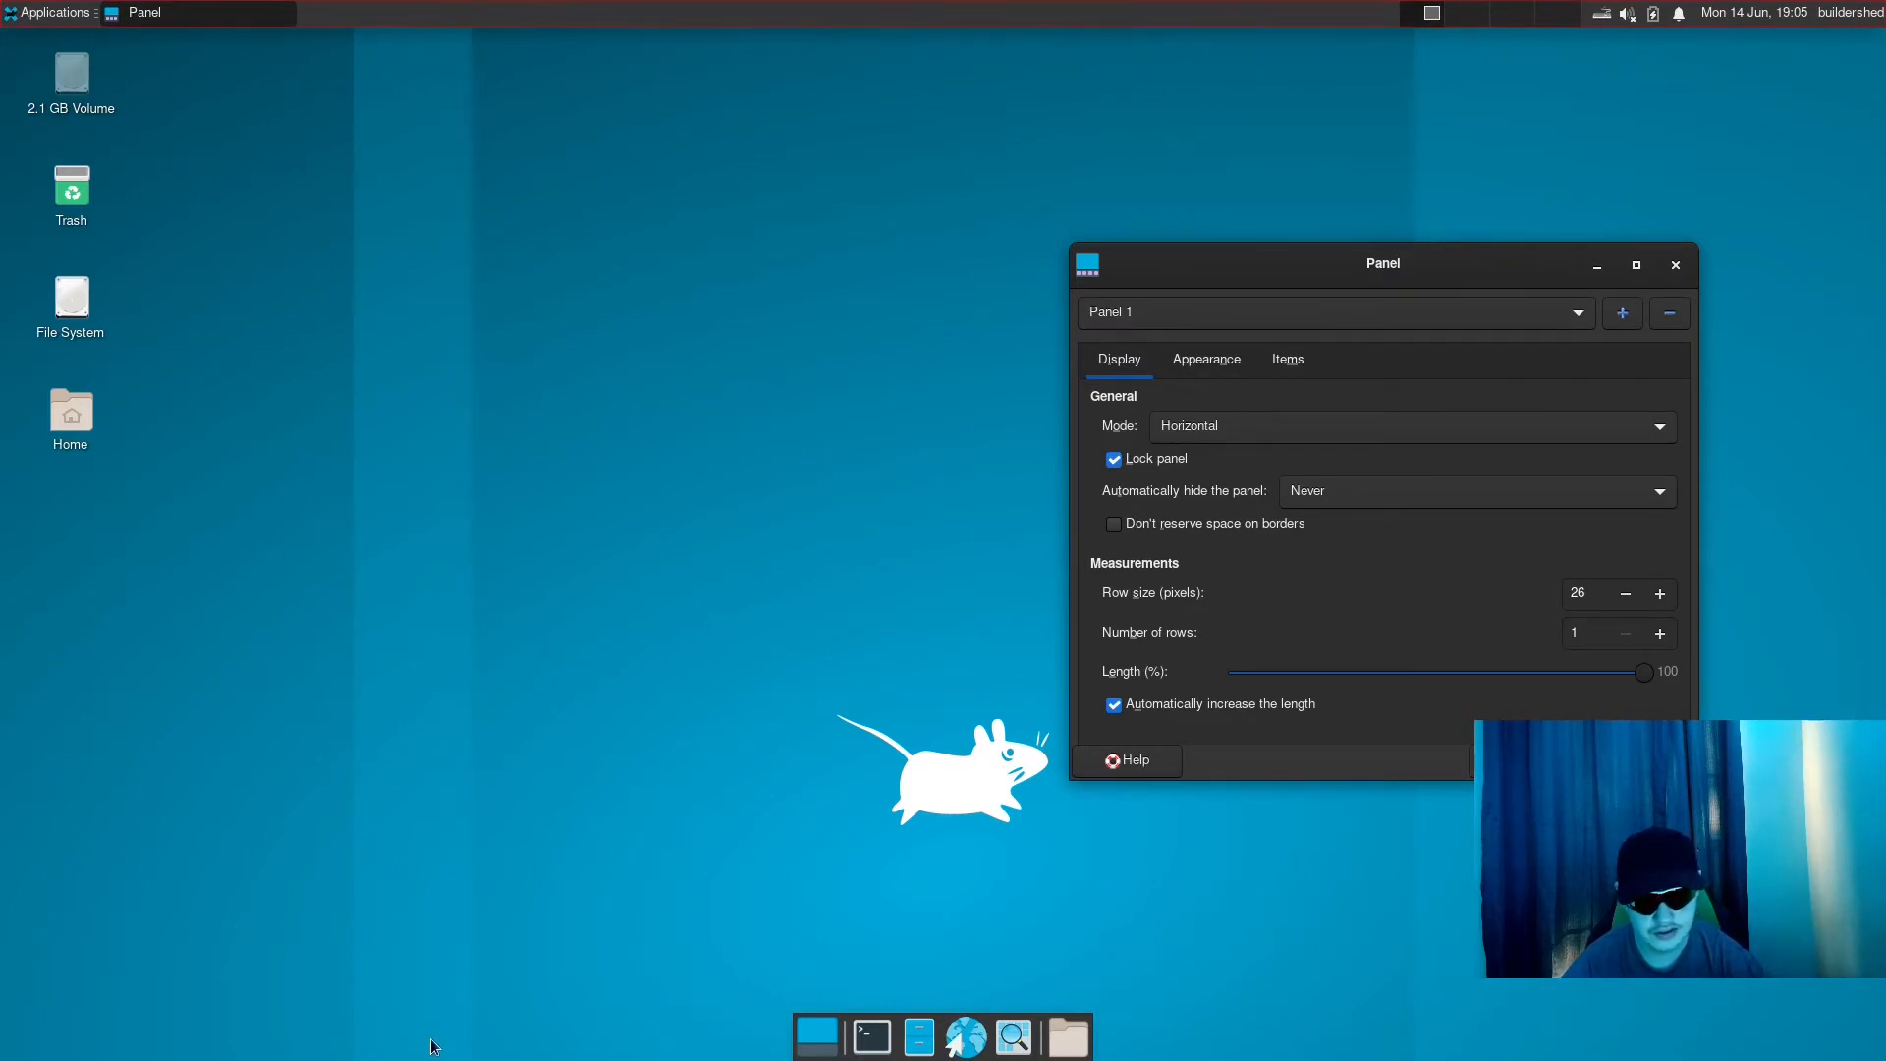
pyautogui.rightClick(1002, 18)
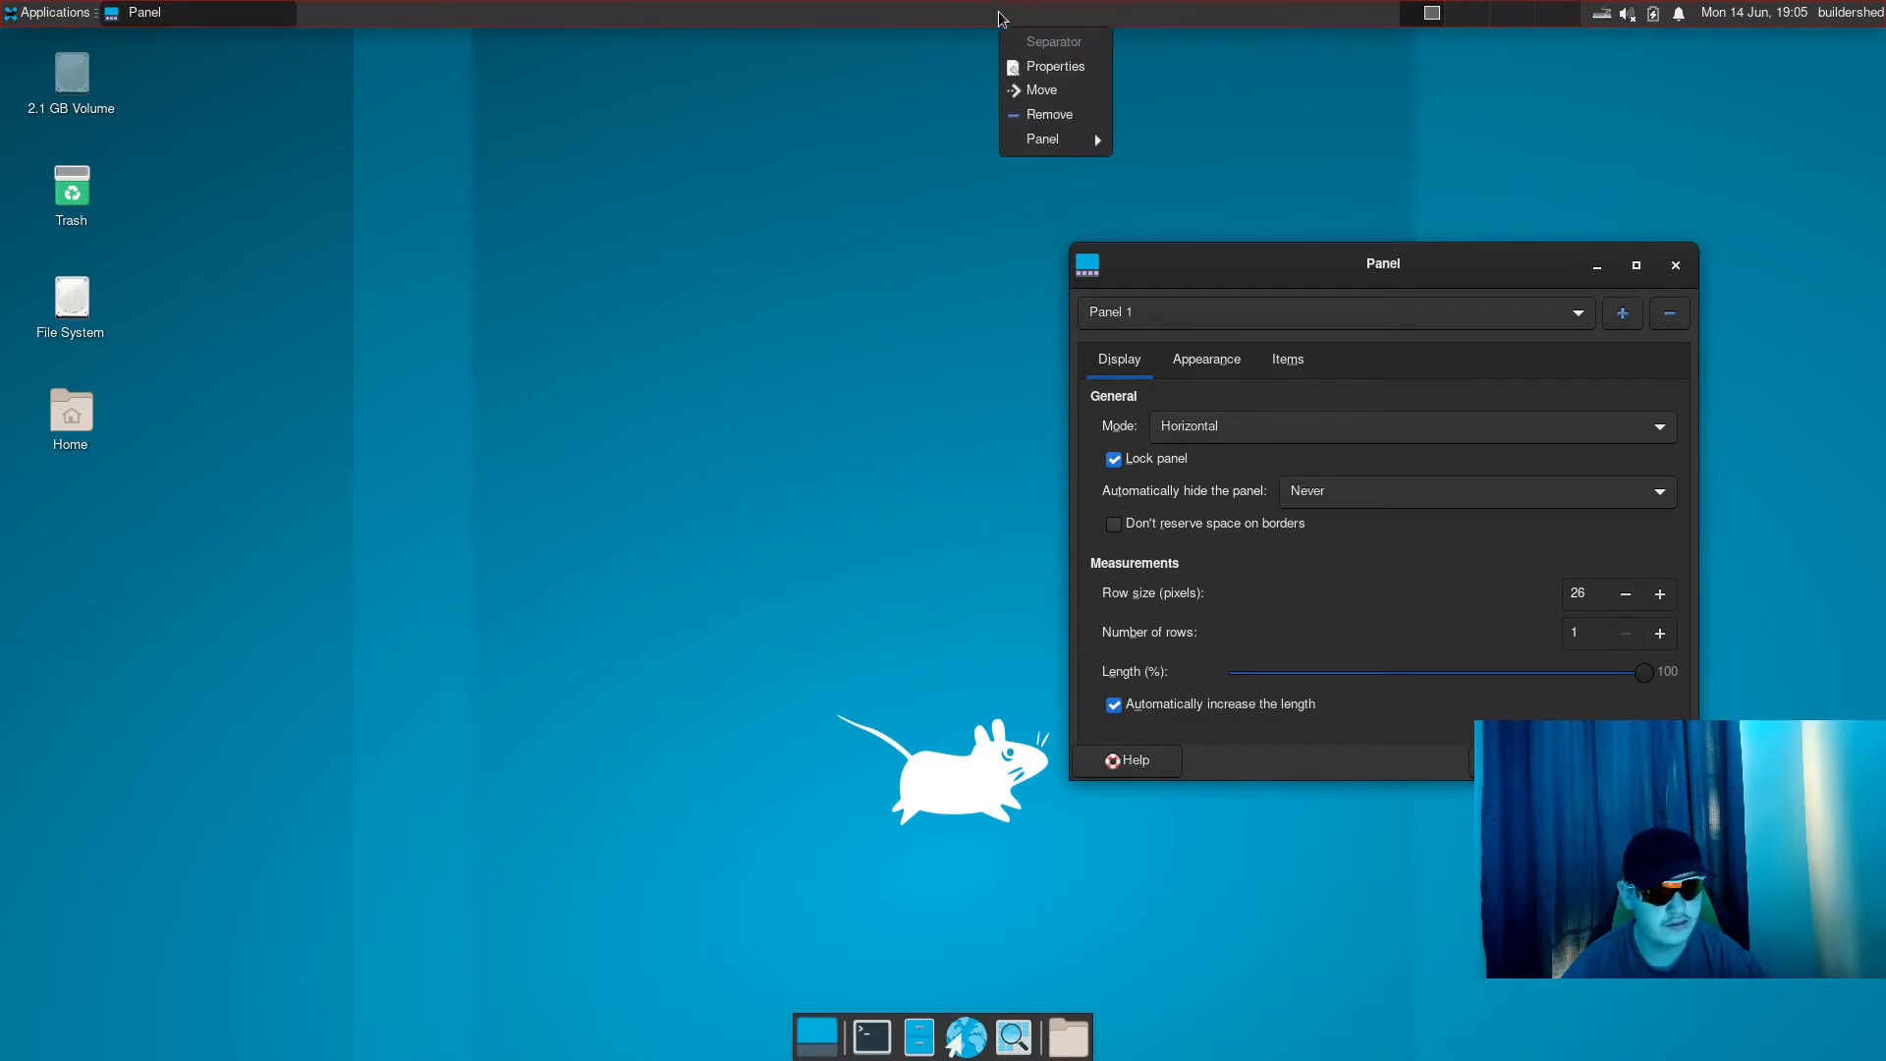
pyautogui.press('Escape')
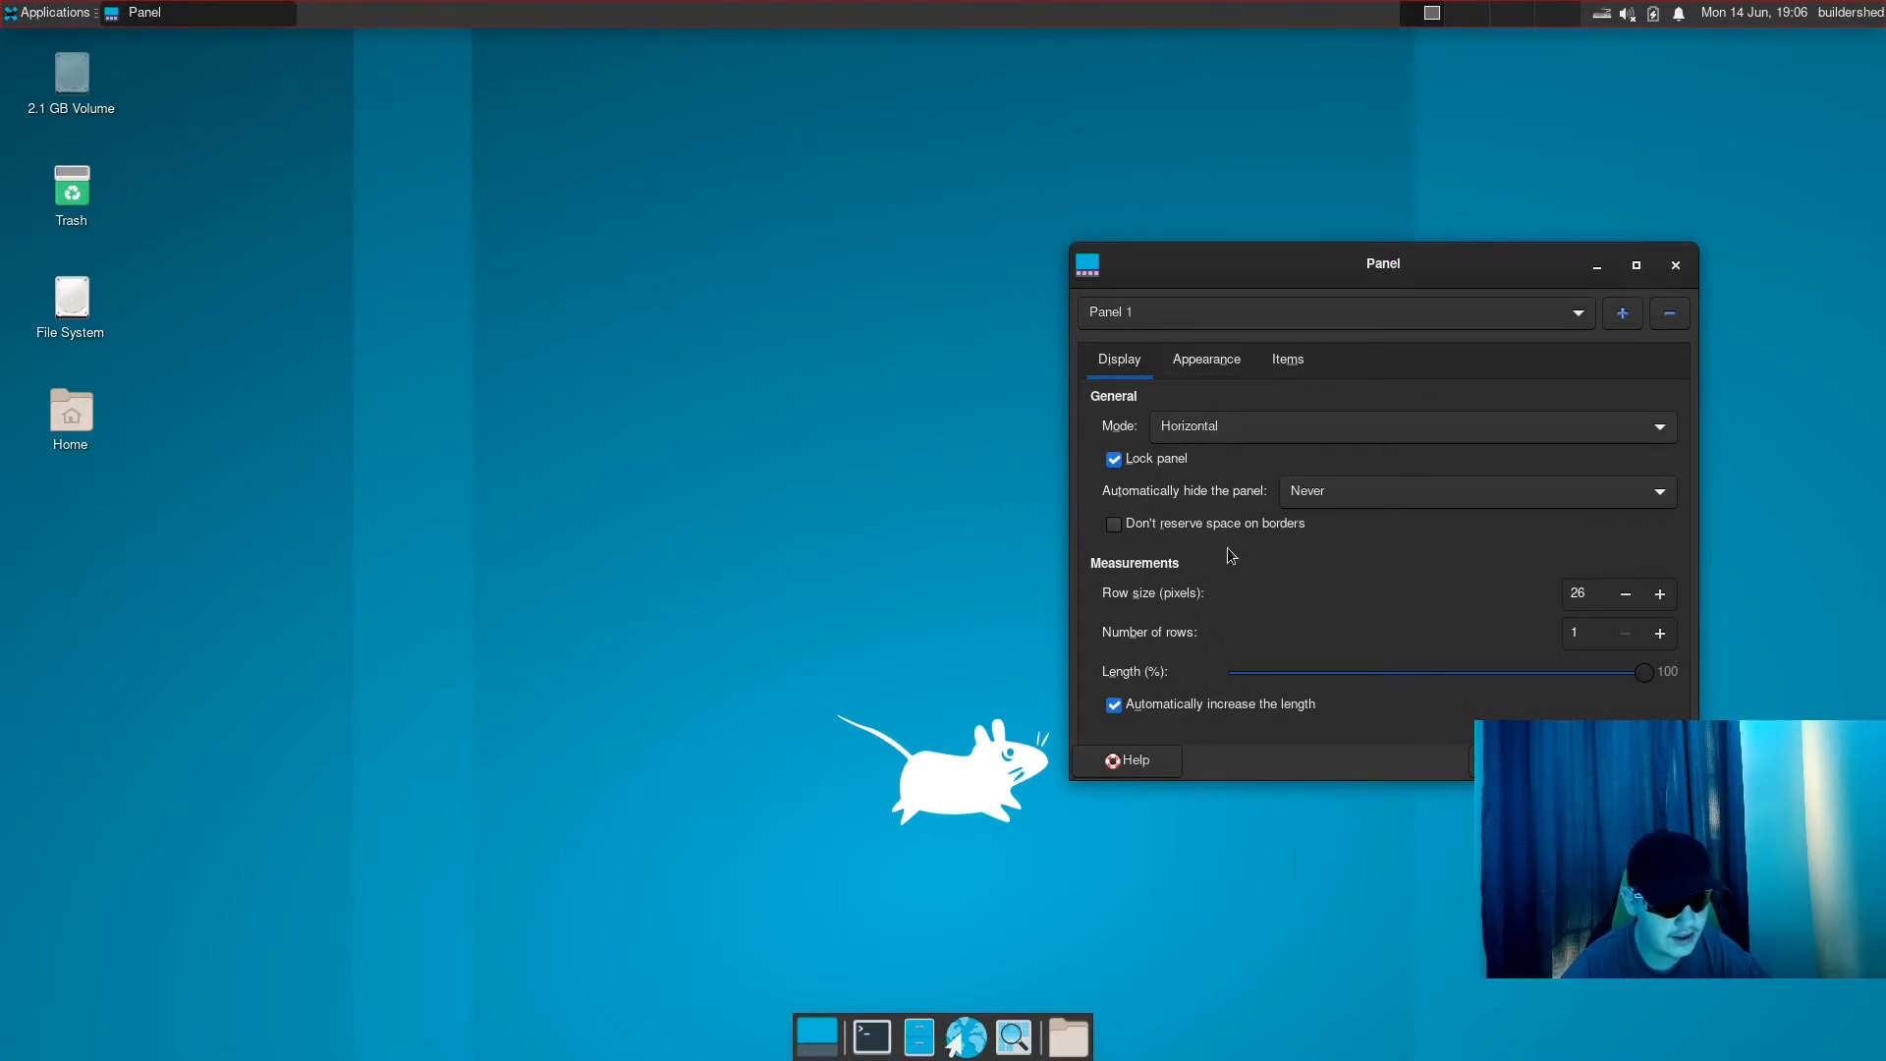
# - Try another display mode for Panel 1, such as Deskbar, and set it back to Horizontal
pyautogui.click(1220, 439)
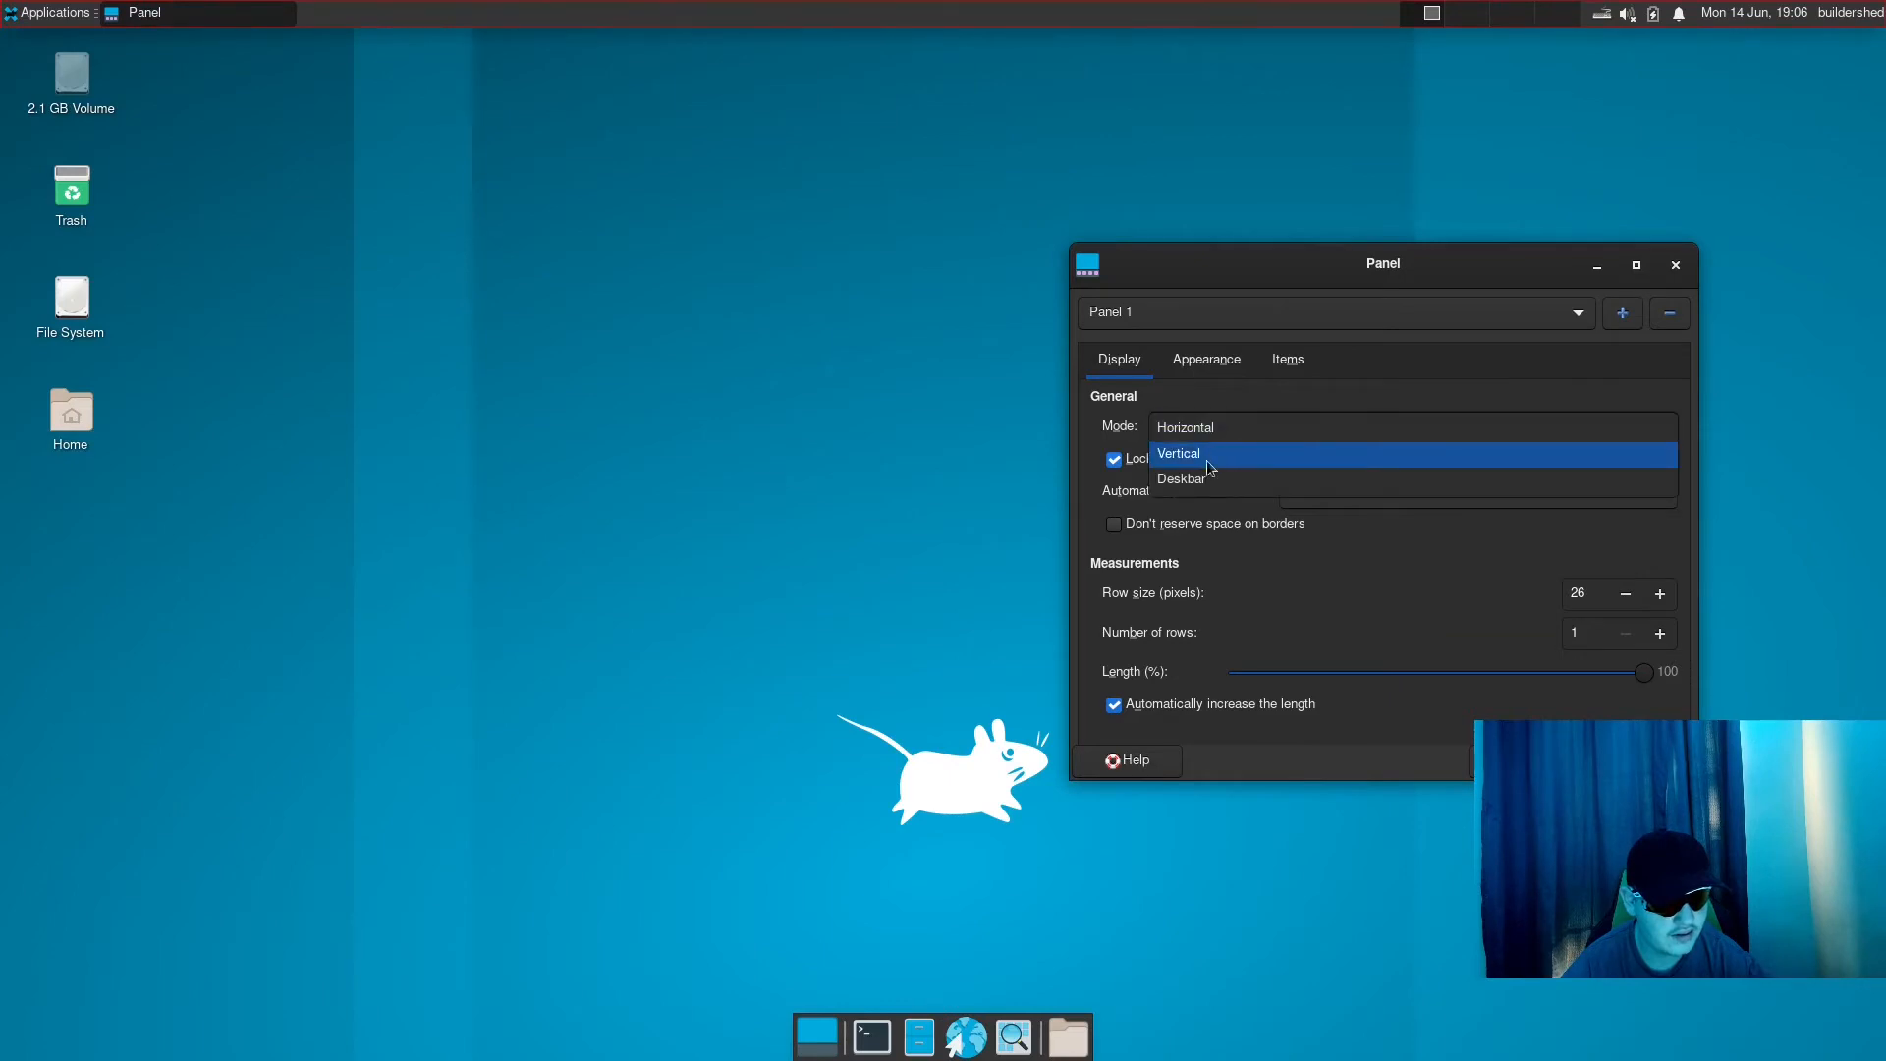
pyautogui.click(1197, 479)
pyautogui.click(1217, 429)
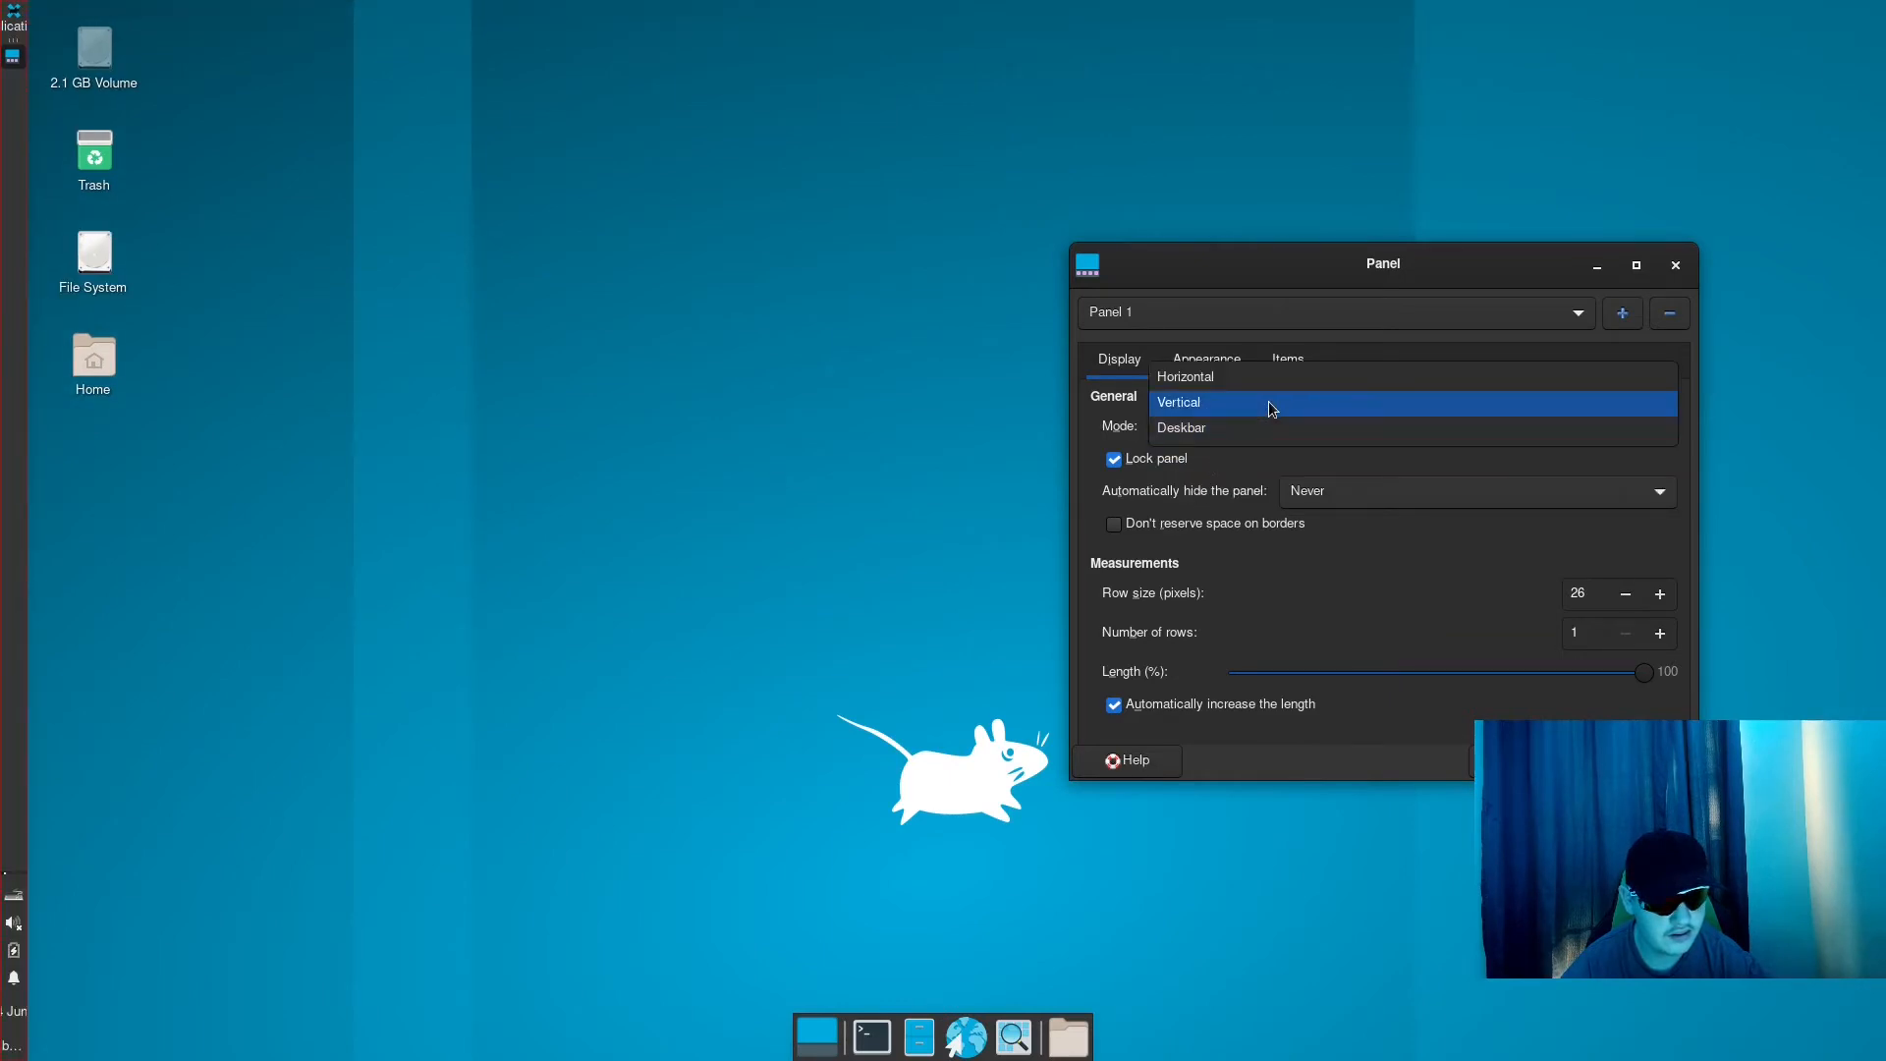
pyautogui.click(1269, 401)
pyautogui.click(1244, 414)
pyautogui.click(1223, 399)
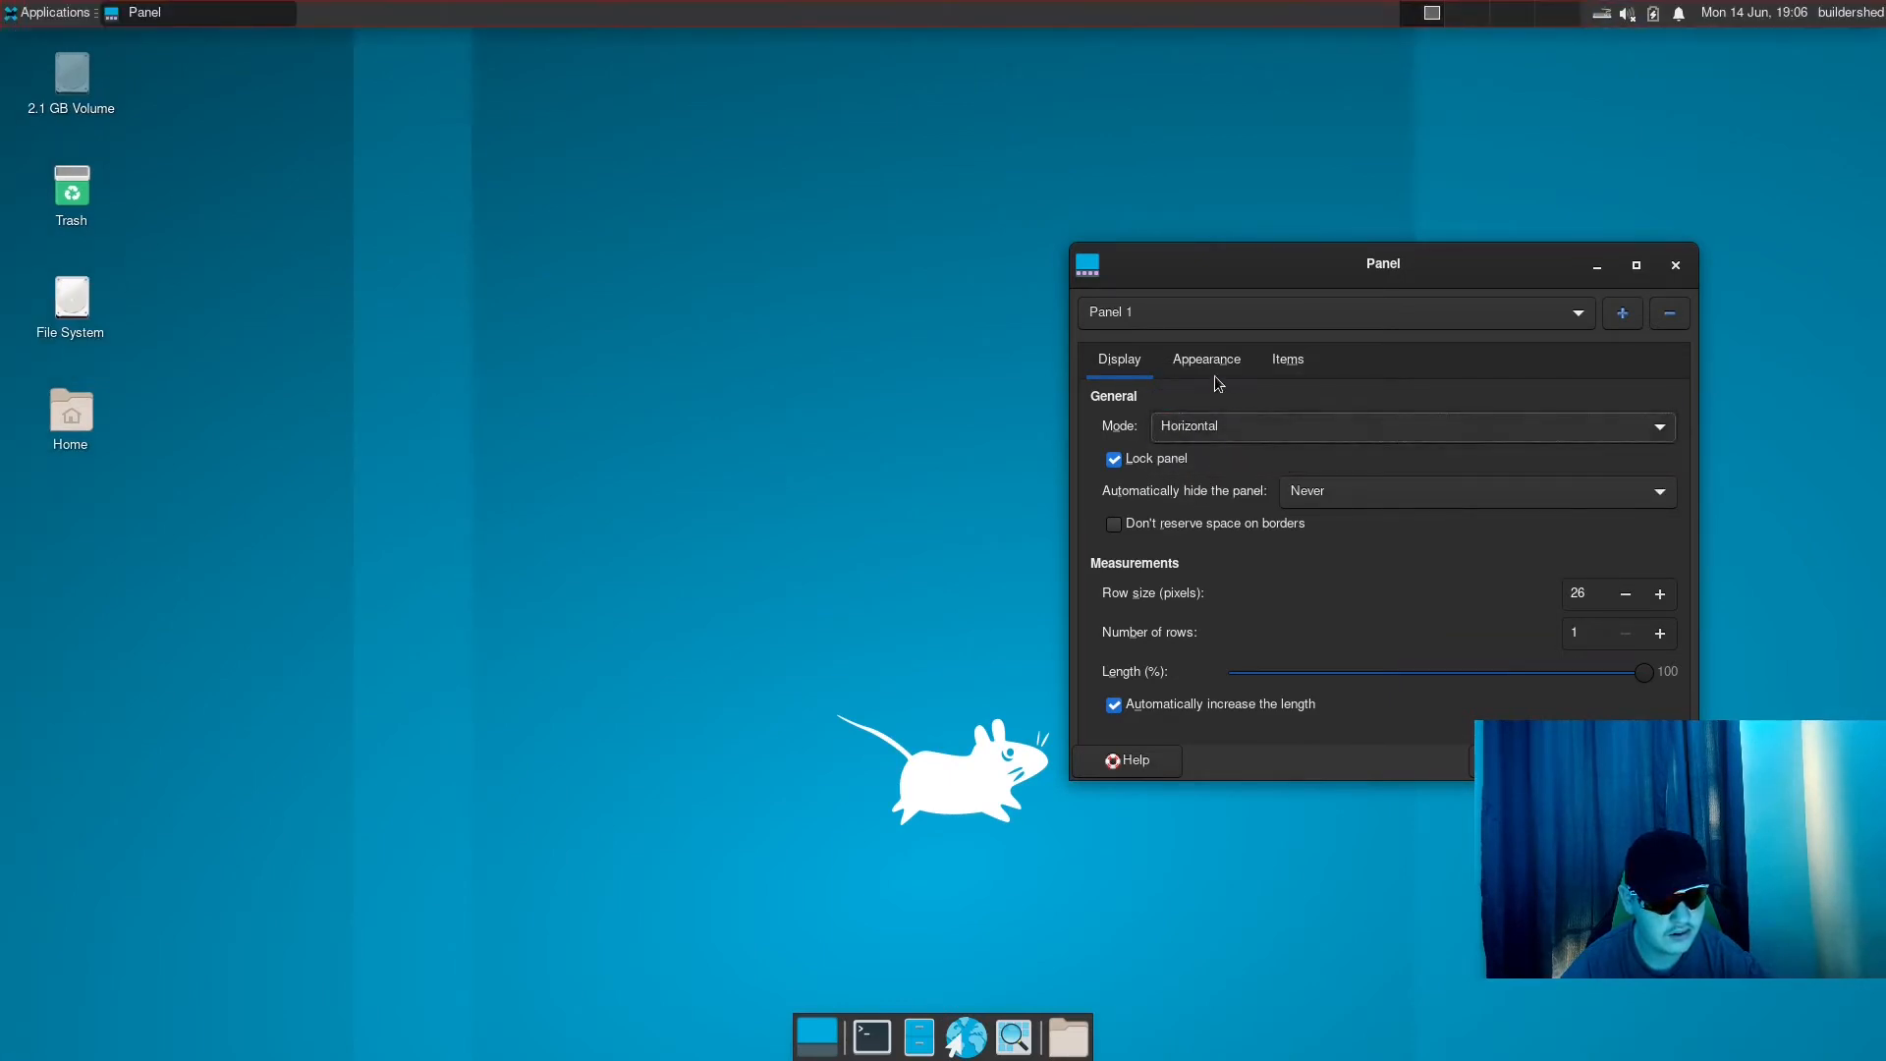
# - Try the Background image style for Panel 1, restore None (use system style), and return to the display options
pyautogui.click(1223, 362)
pyautogui.scroll(-1, 1316, 439)
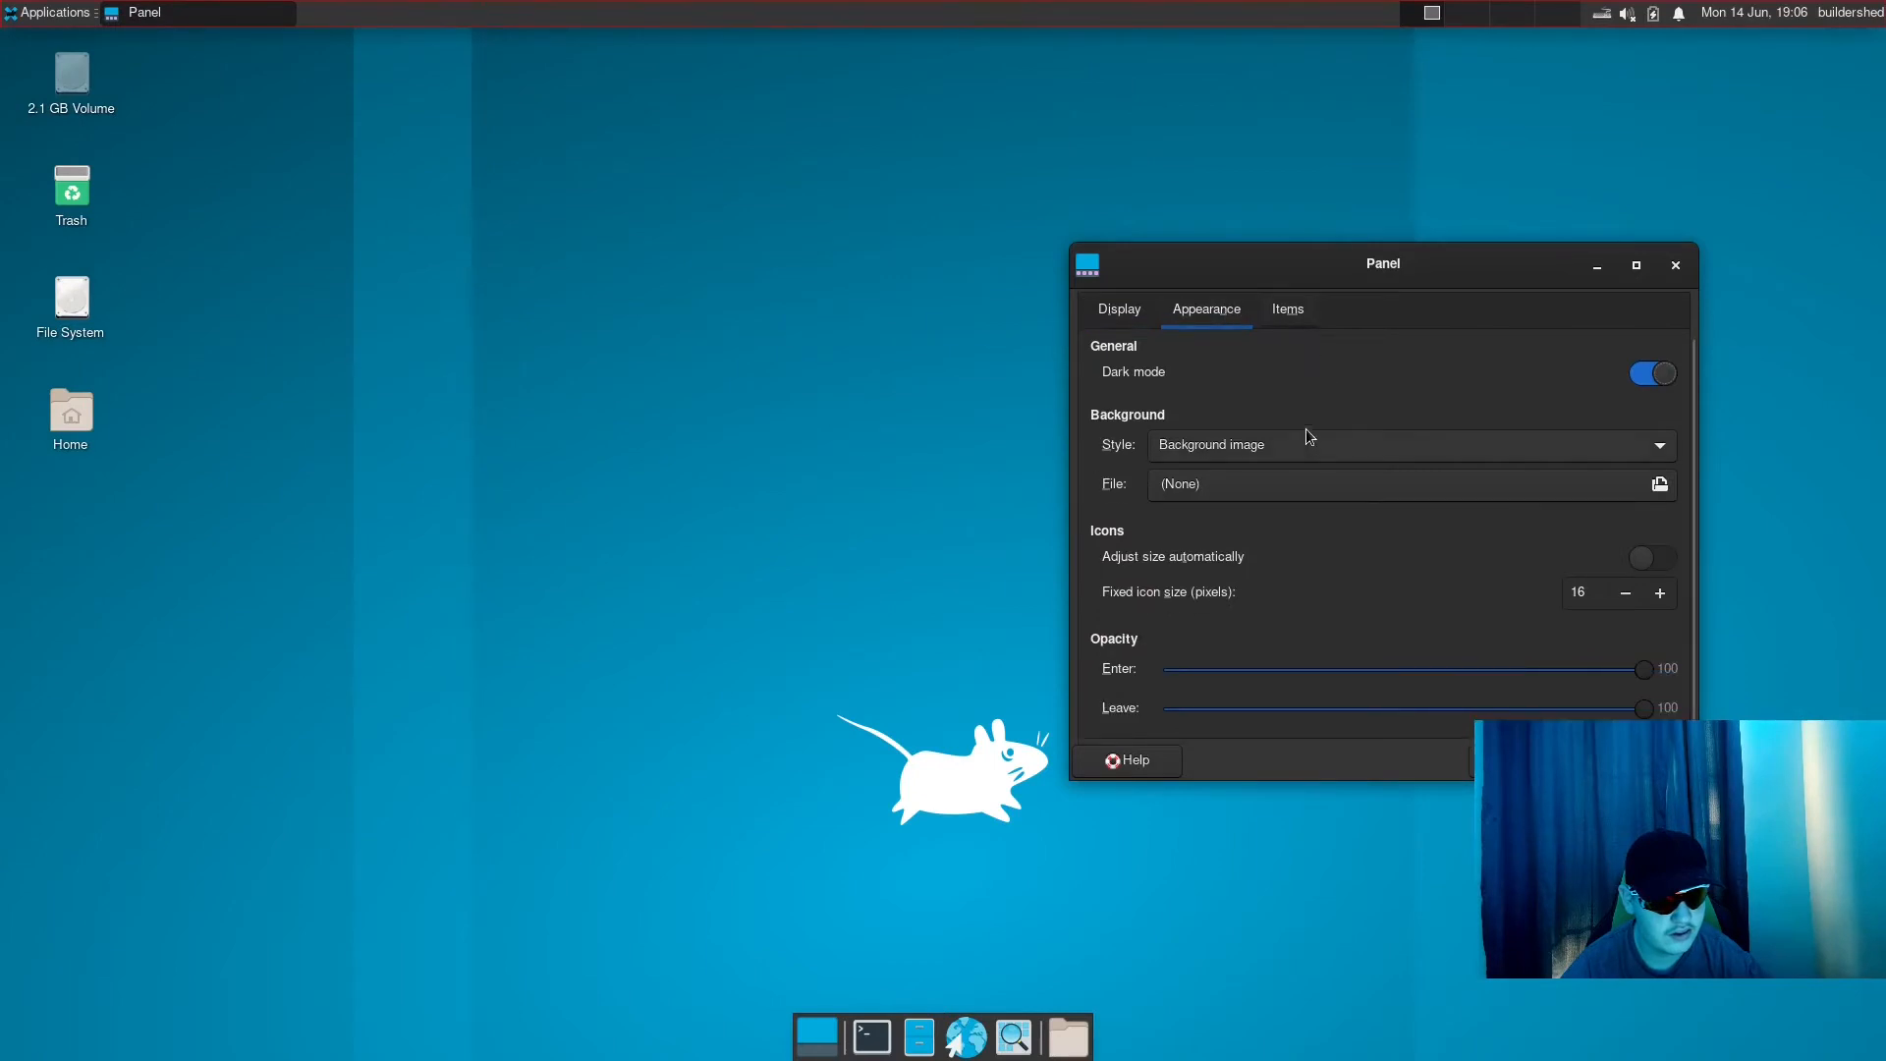
pyautogui.click(1187, 438)
pyautogui.click(1203, 377)
pyautogui.click(1125, 360)
# - Remove Panel 2 and its configuration, and select Panel 1 for editing
pyautogui.click(1289, 310)
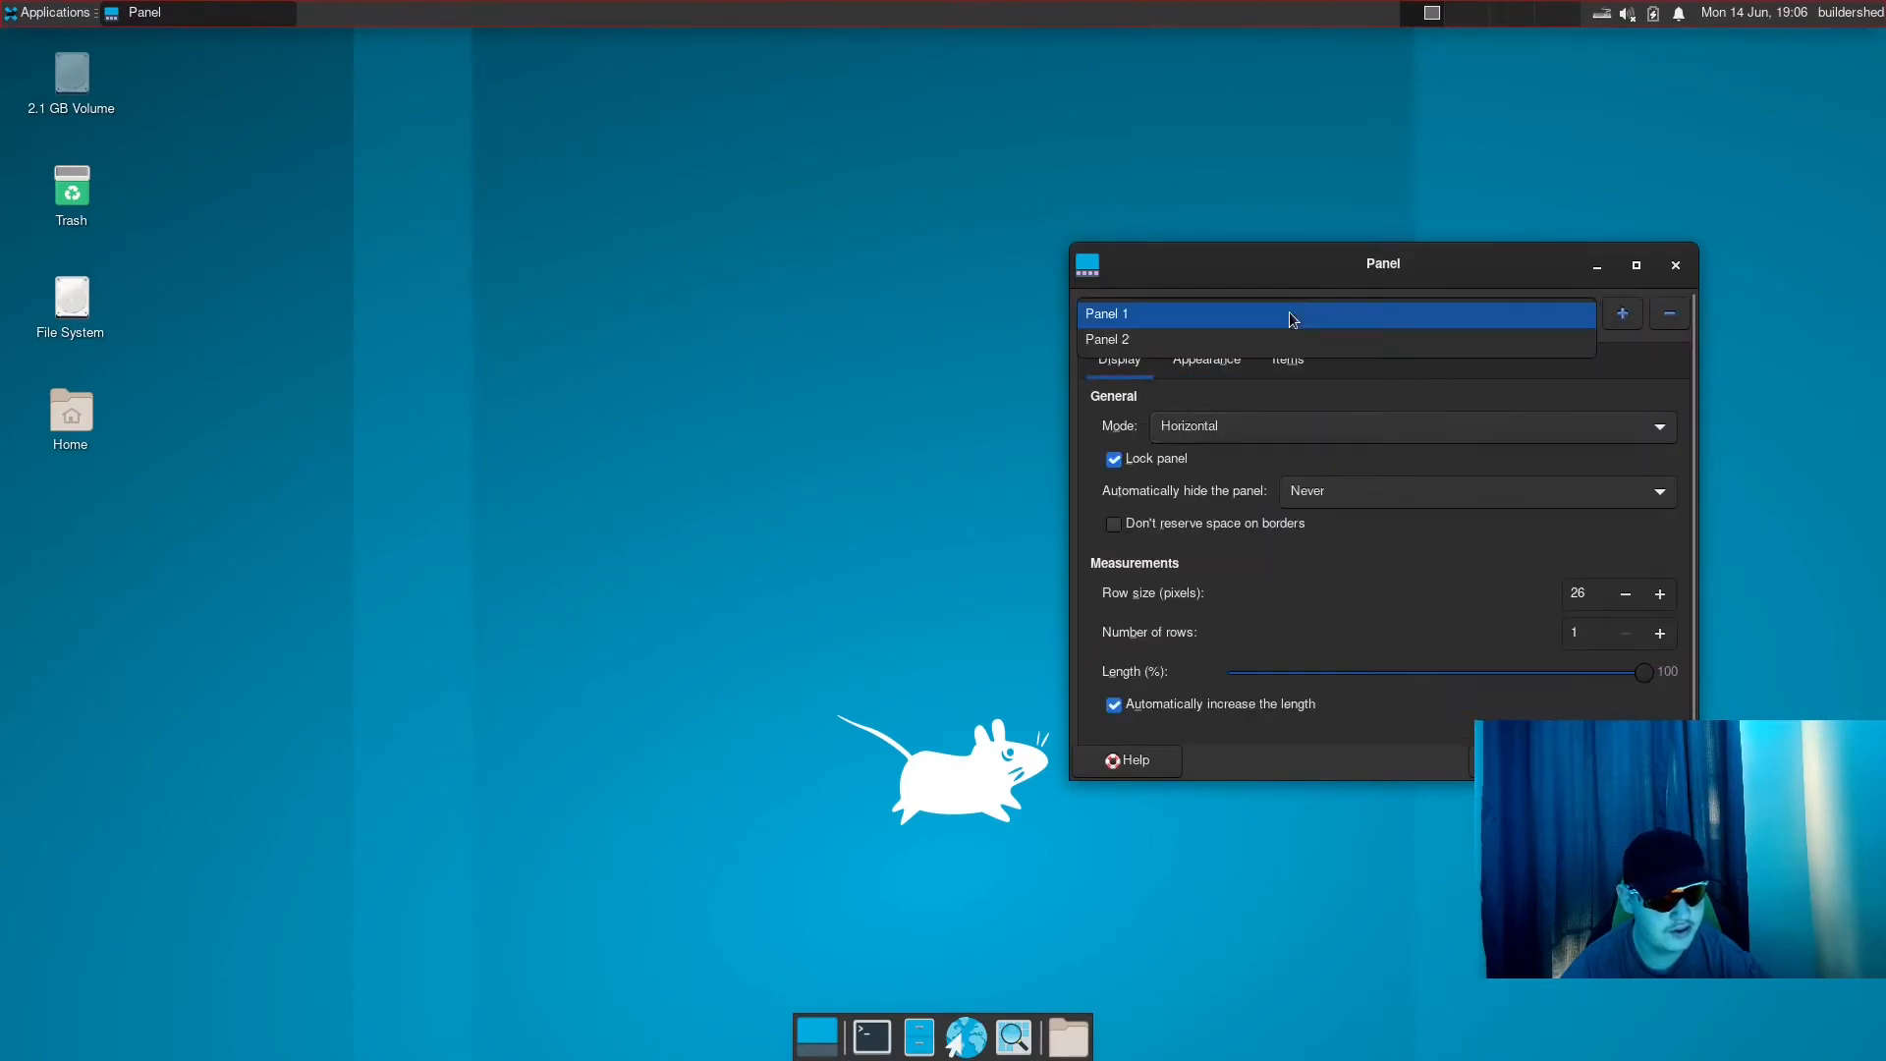
pyautogui.click(1284, 313)
pyautogui.click(1258, 328)
pyautogui.click(1246, 337)
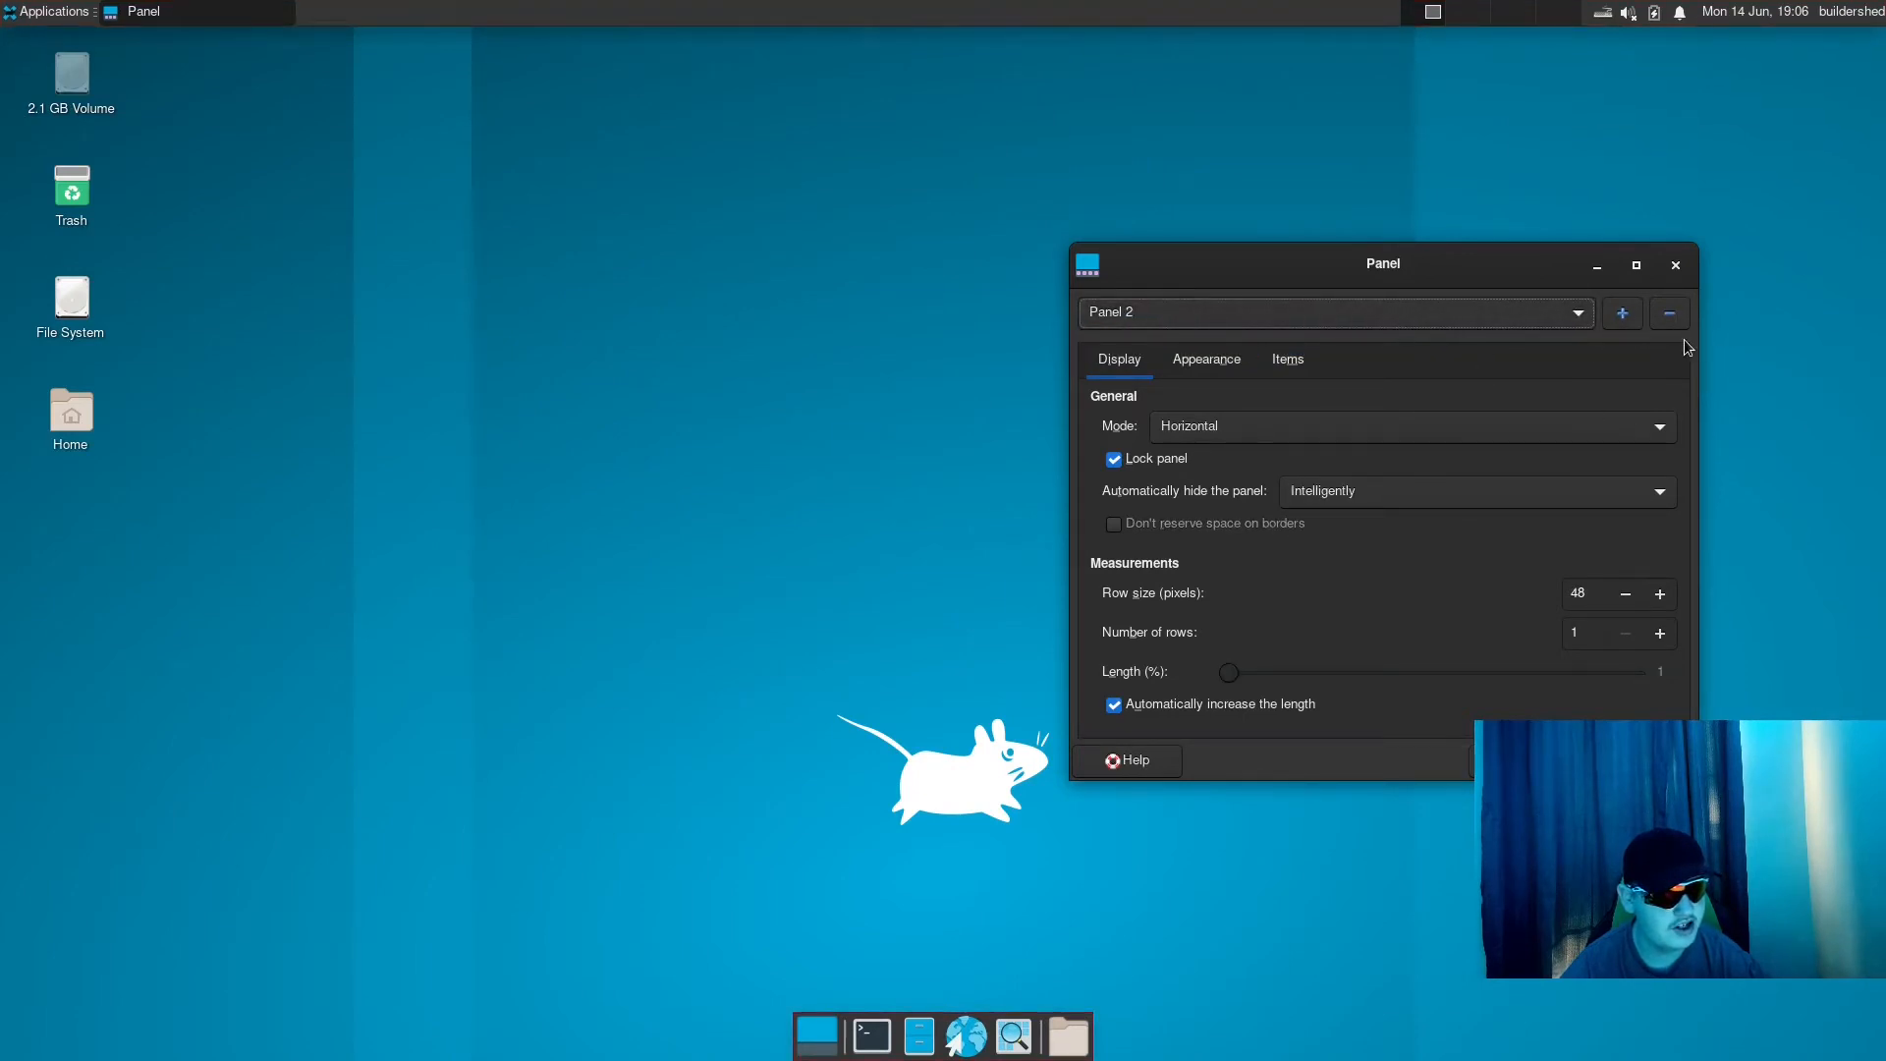
pyautogui.click(1669, 316)
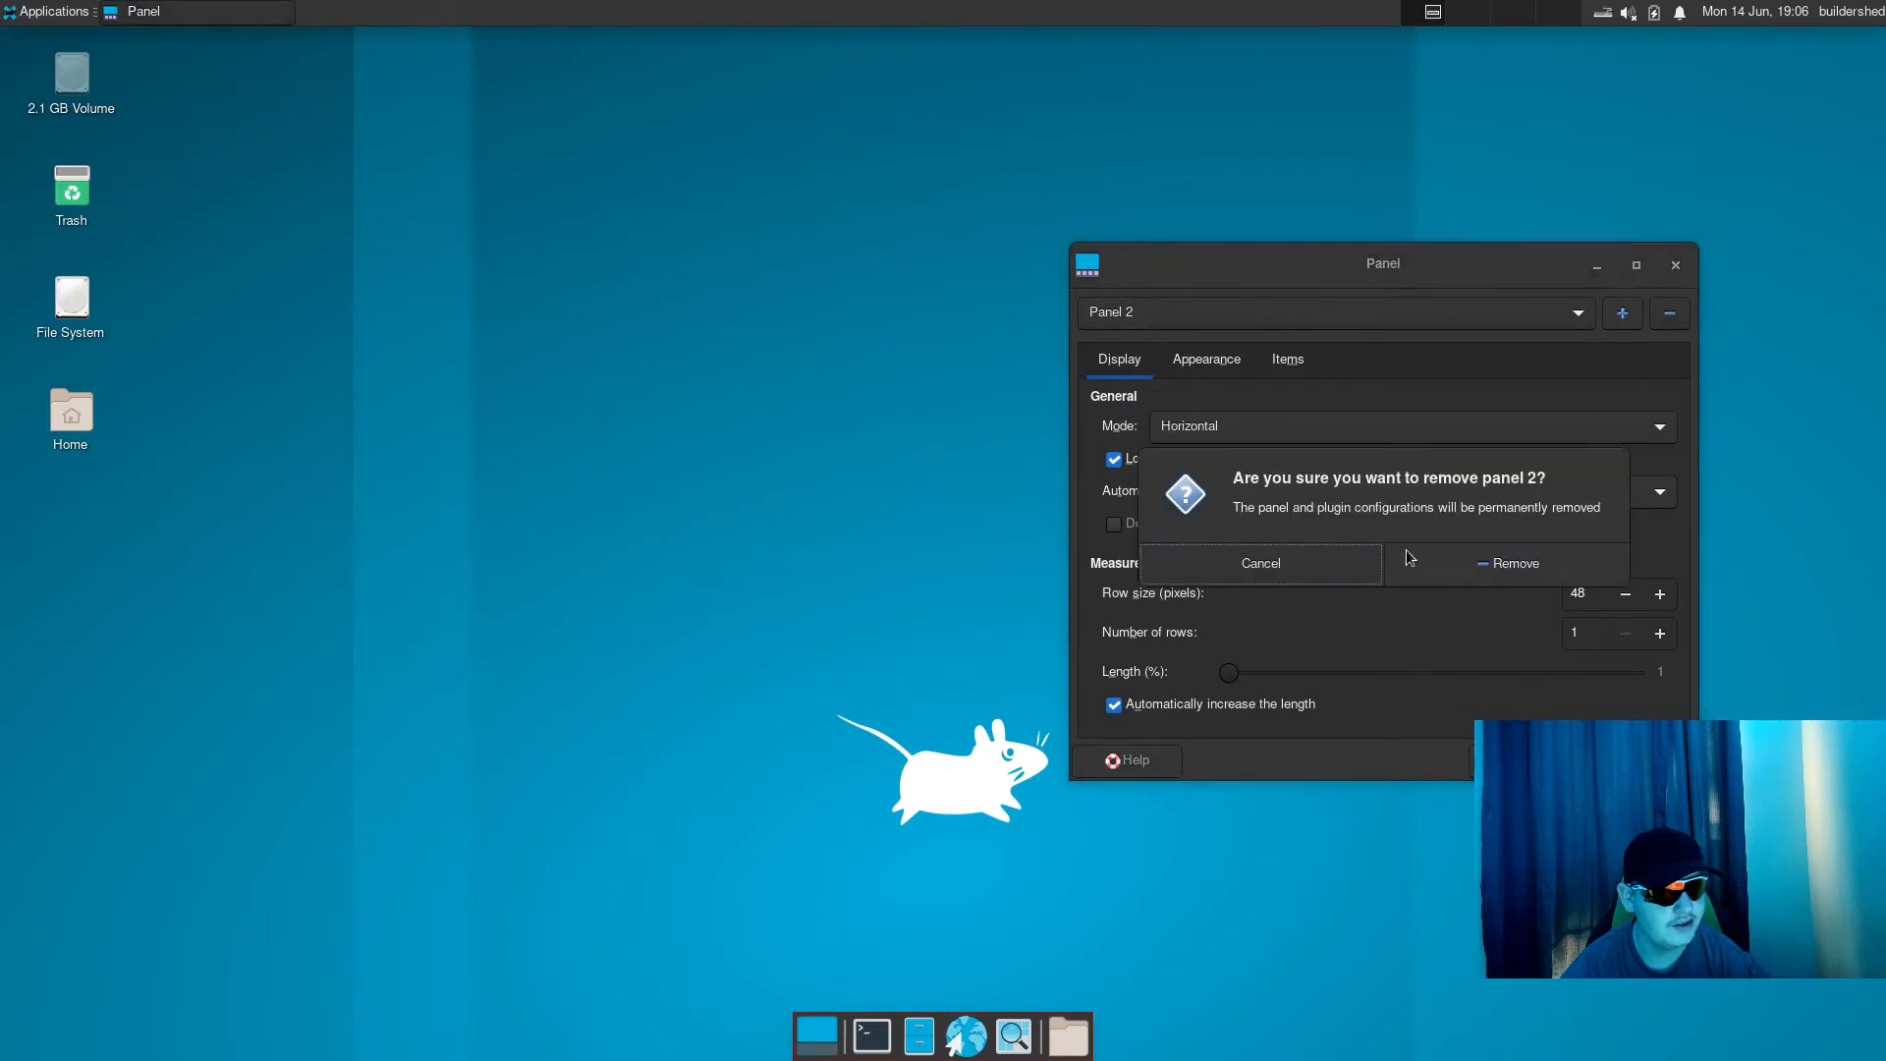
pyautogui.click(1411, 557)
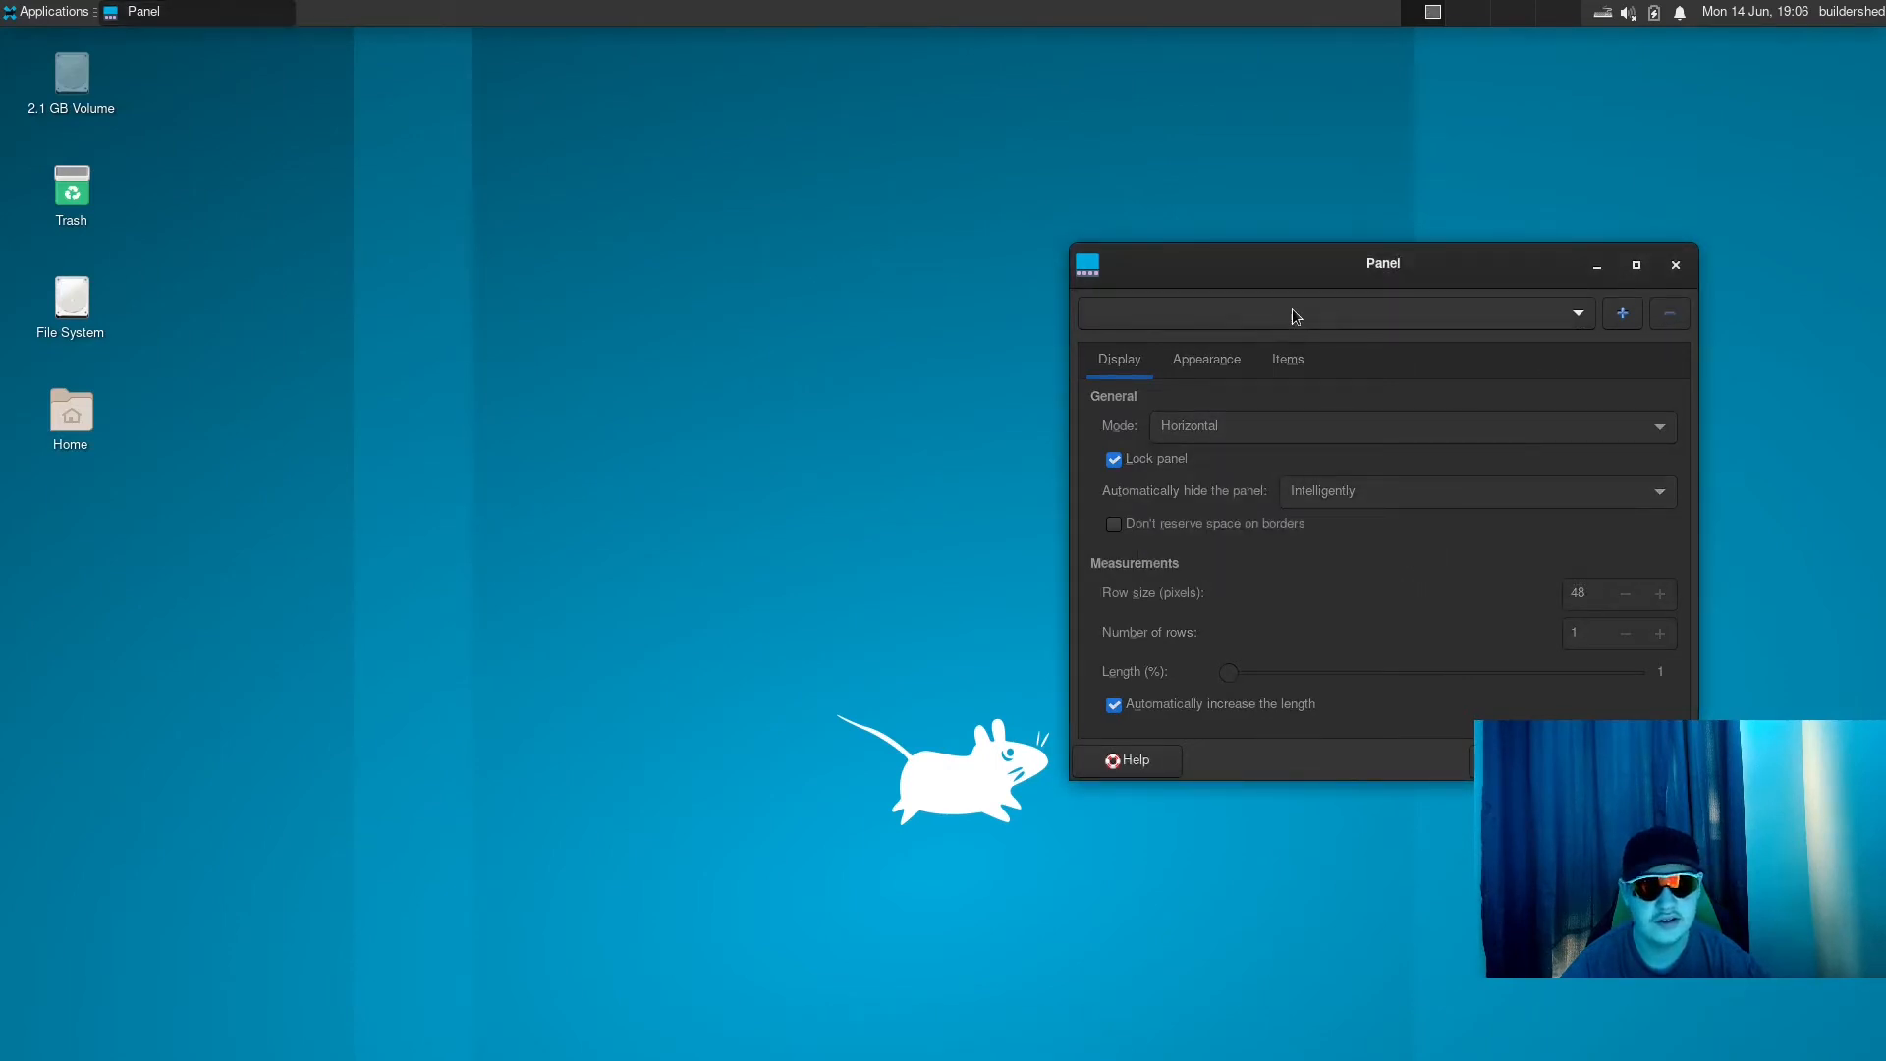
pyautogui.click(1418, 324)
pyautogui.click(1385, 319)
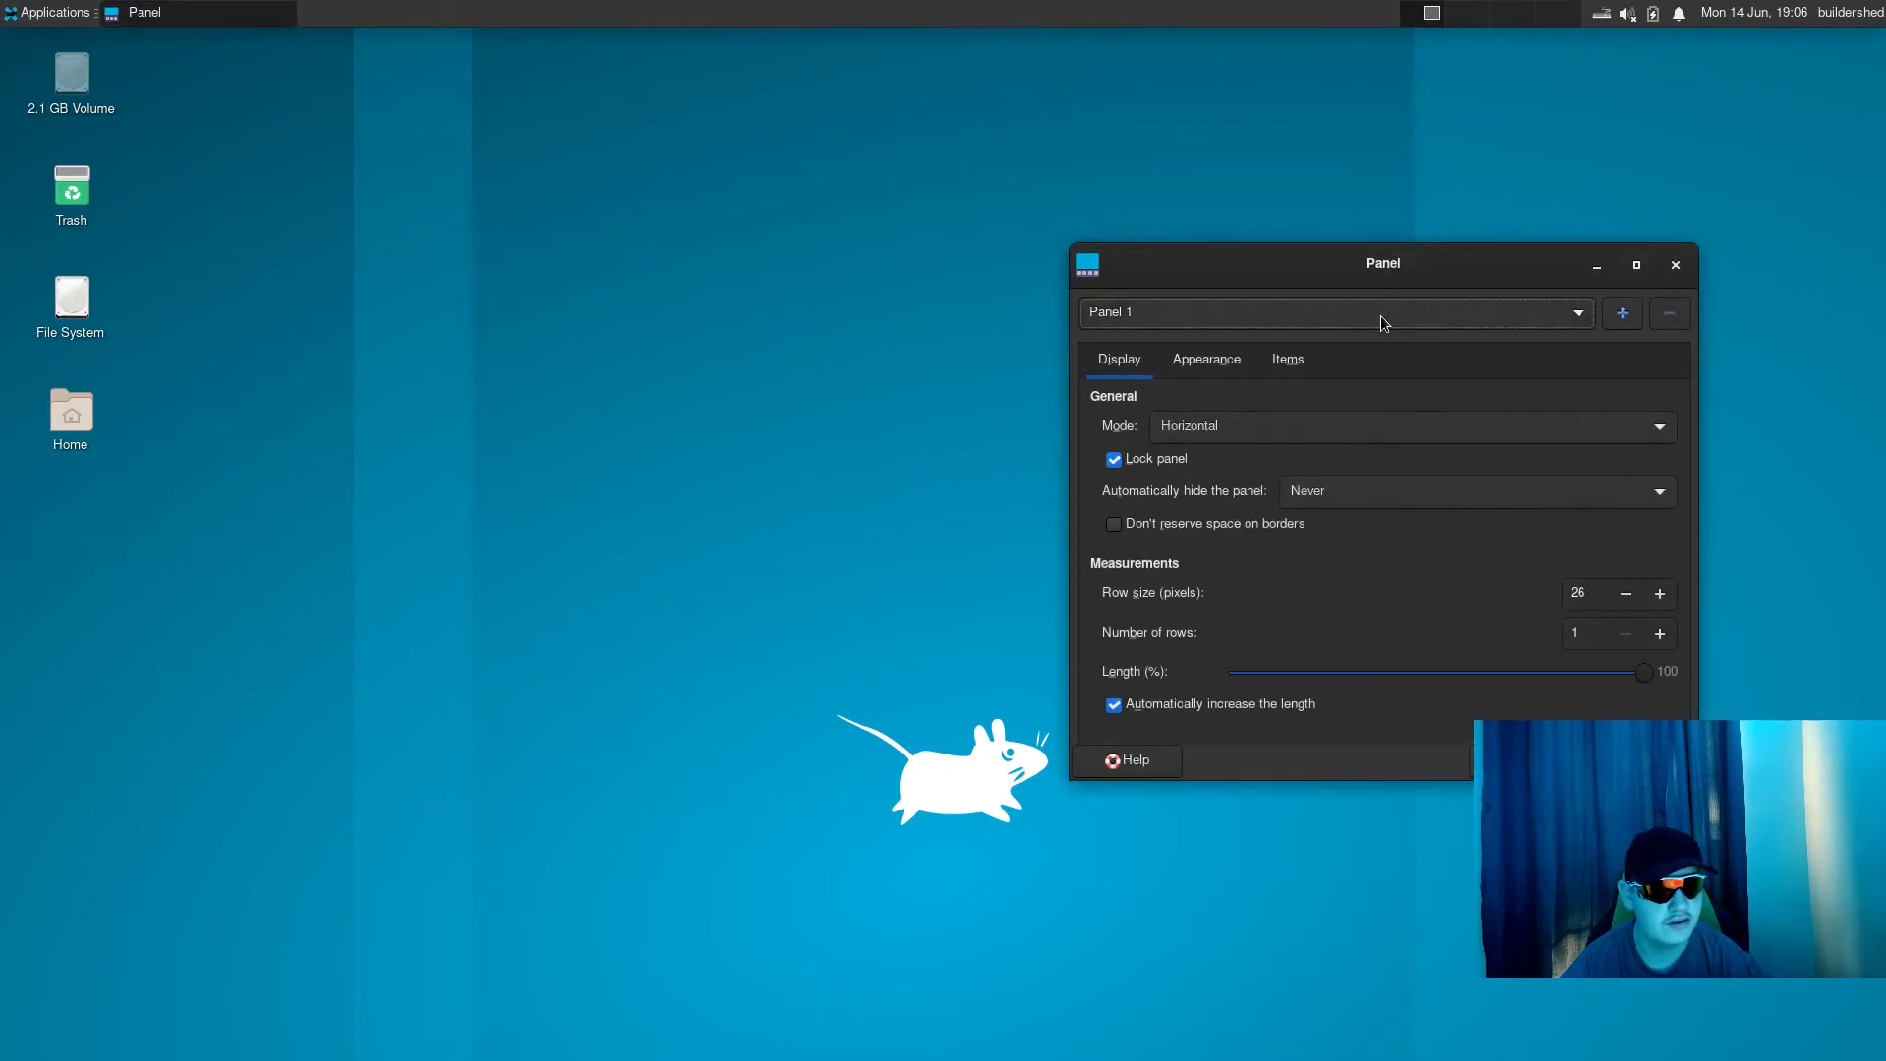
# - Try the Deskbar mode on the remaining panel and return it to Horizontal
pyautogui.click(1338, 428)
pyautogui.click(1287, 472)
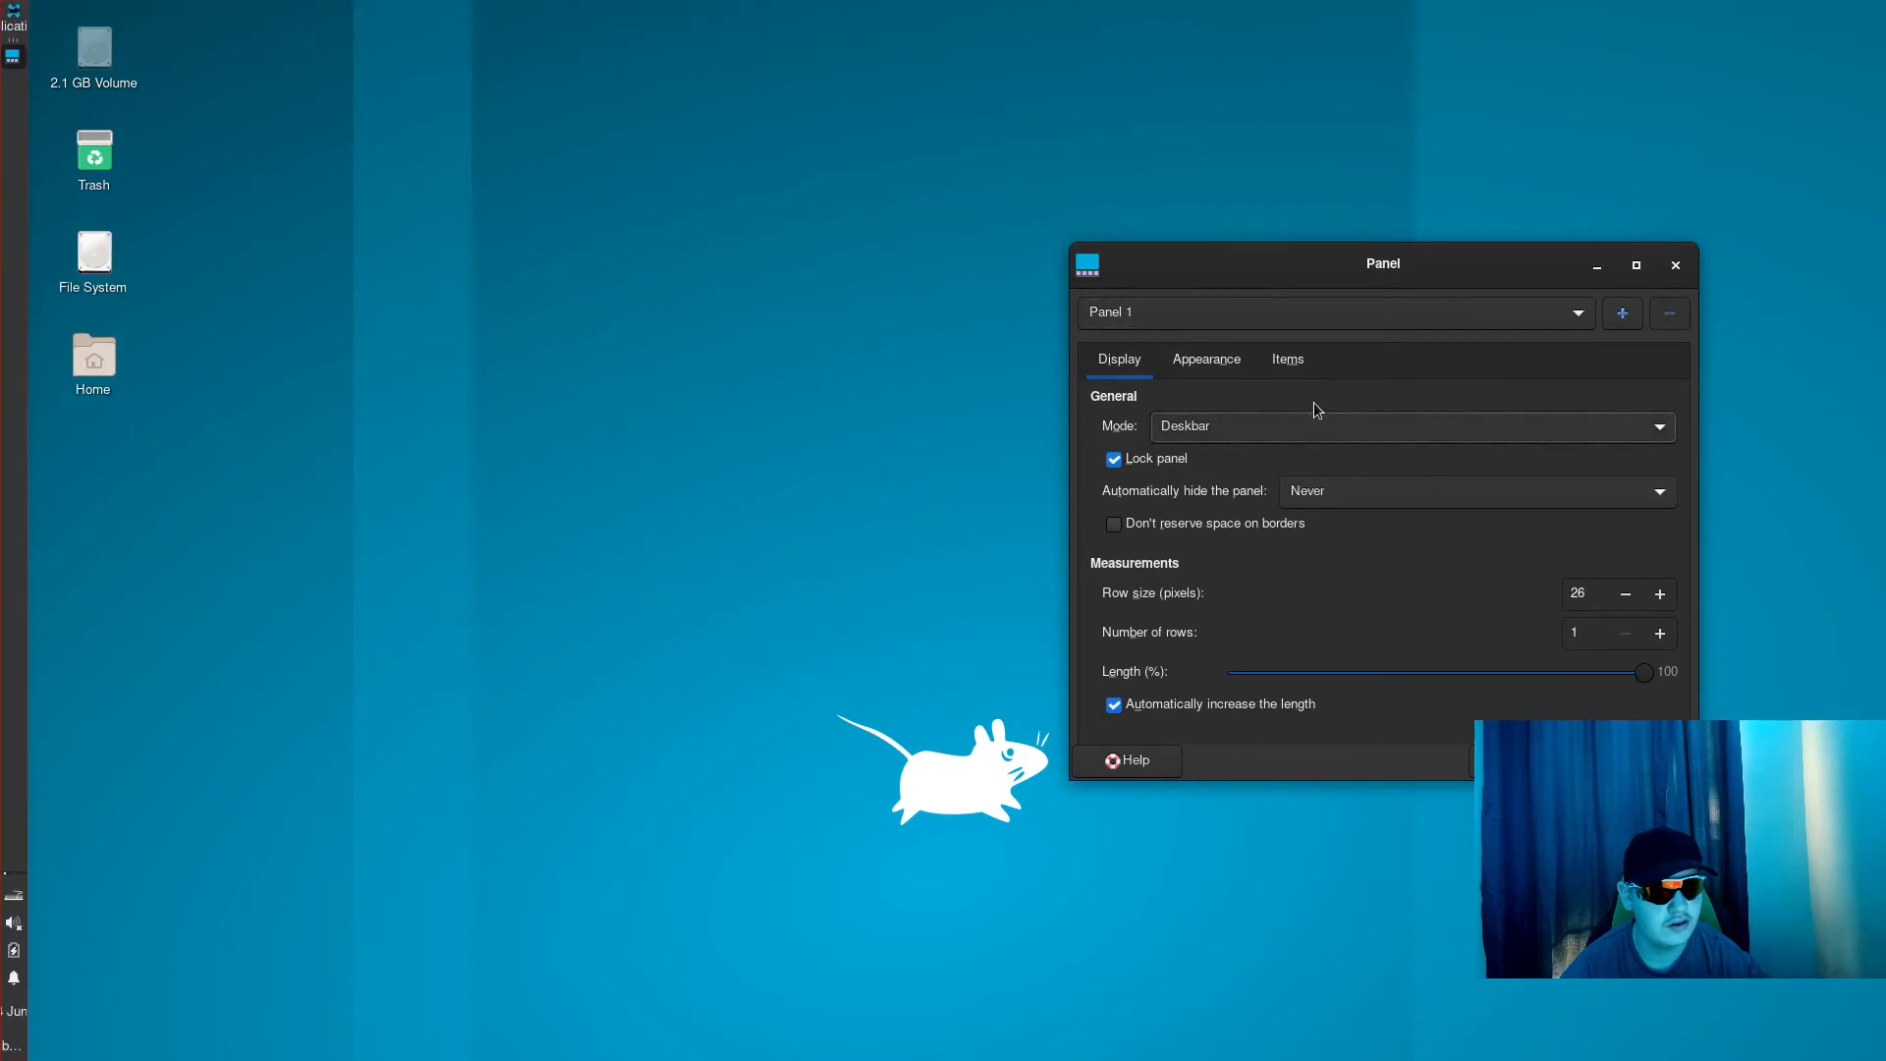
pyautogui.click(1302, 421)
pyautogui.click(1308, 383)
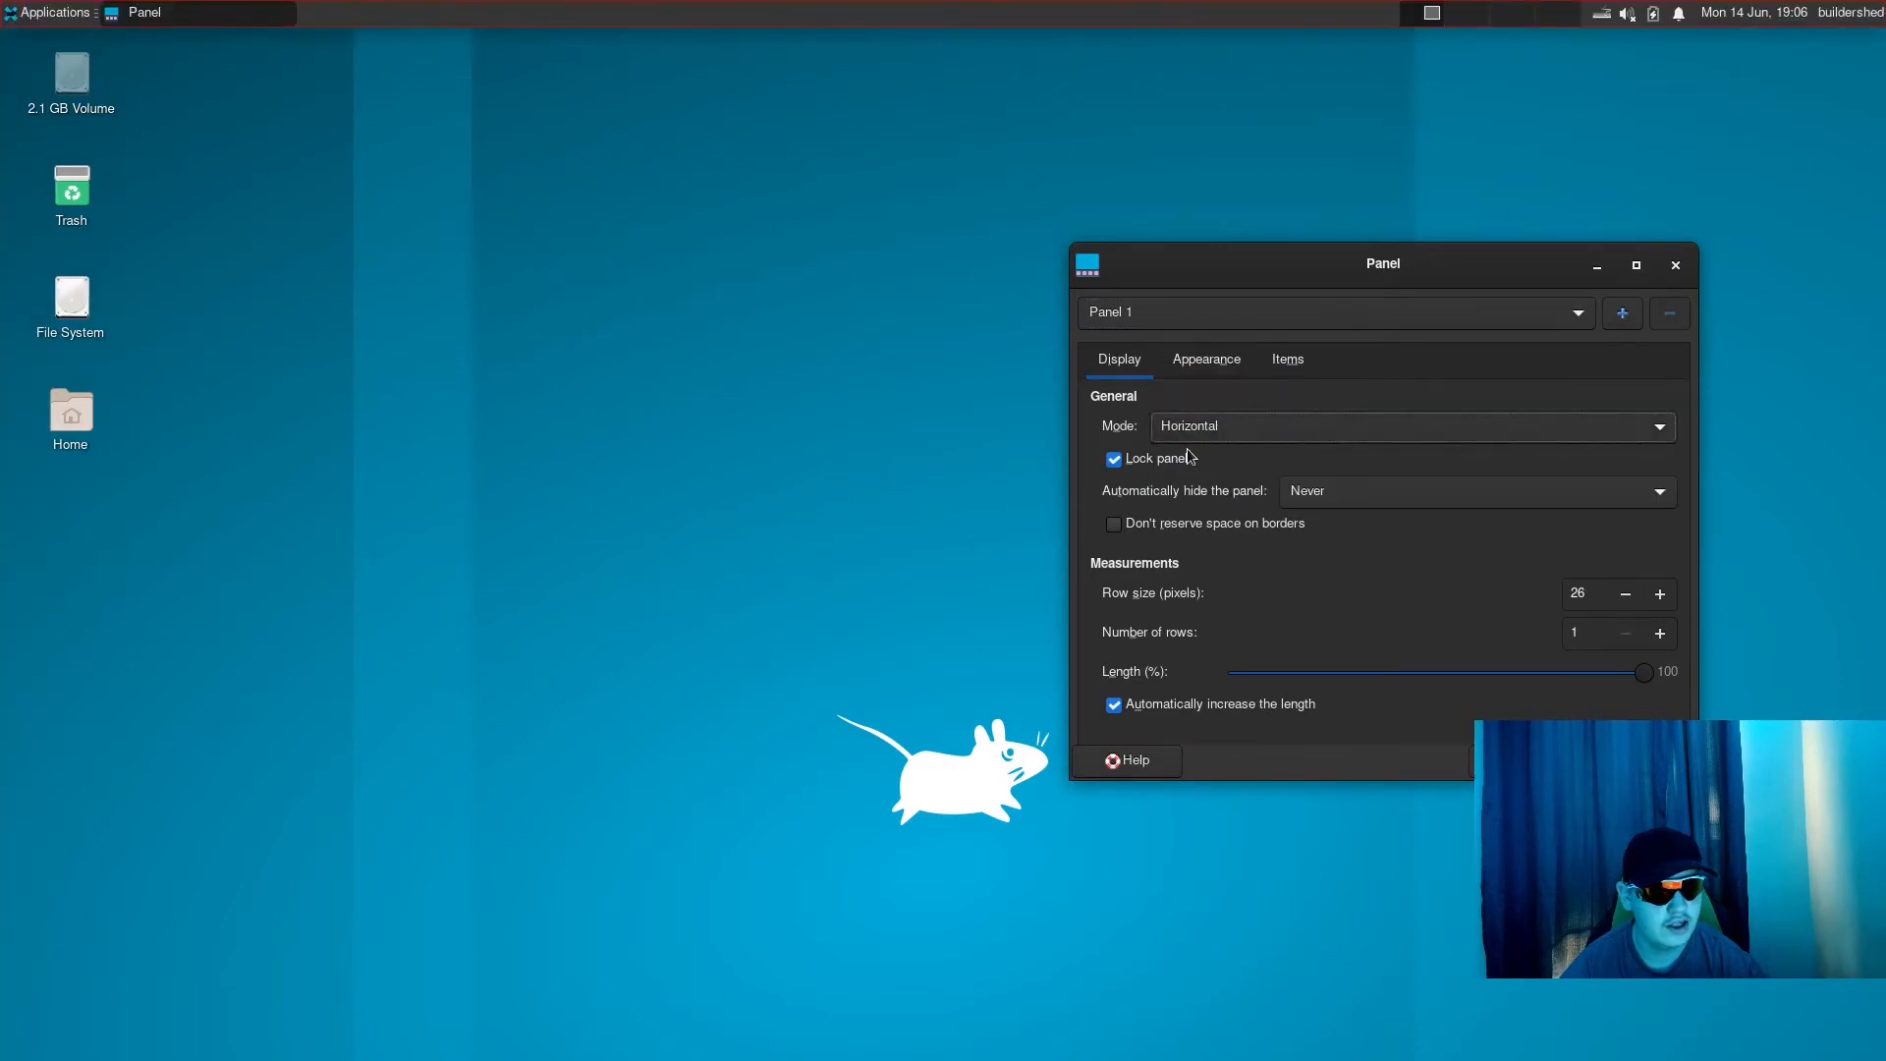
# - Unlock Panel 1, move it to the bottom edge of the desktop, and check its Applications menu there
pyautogui.click(1160, 458)
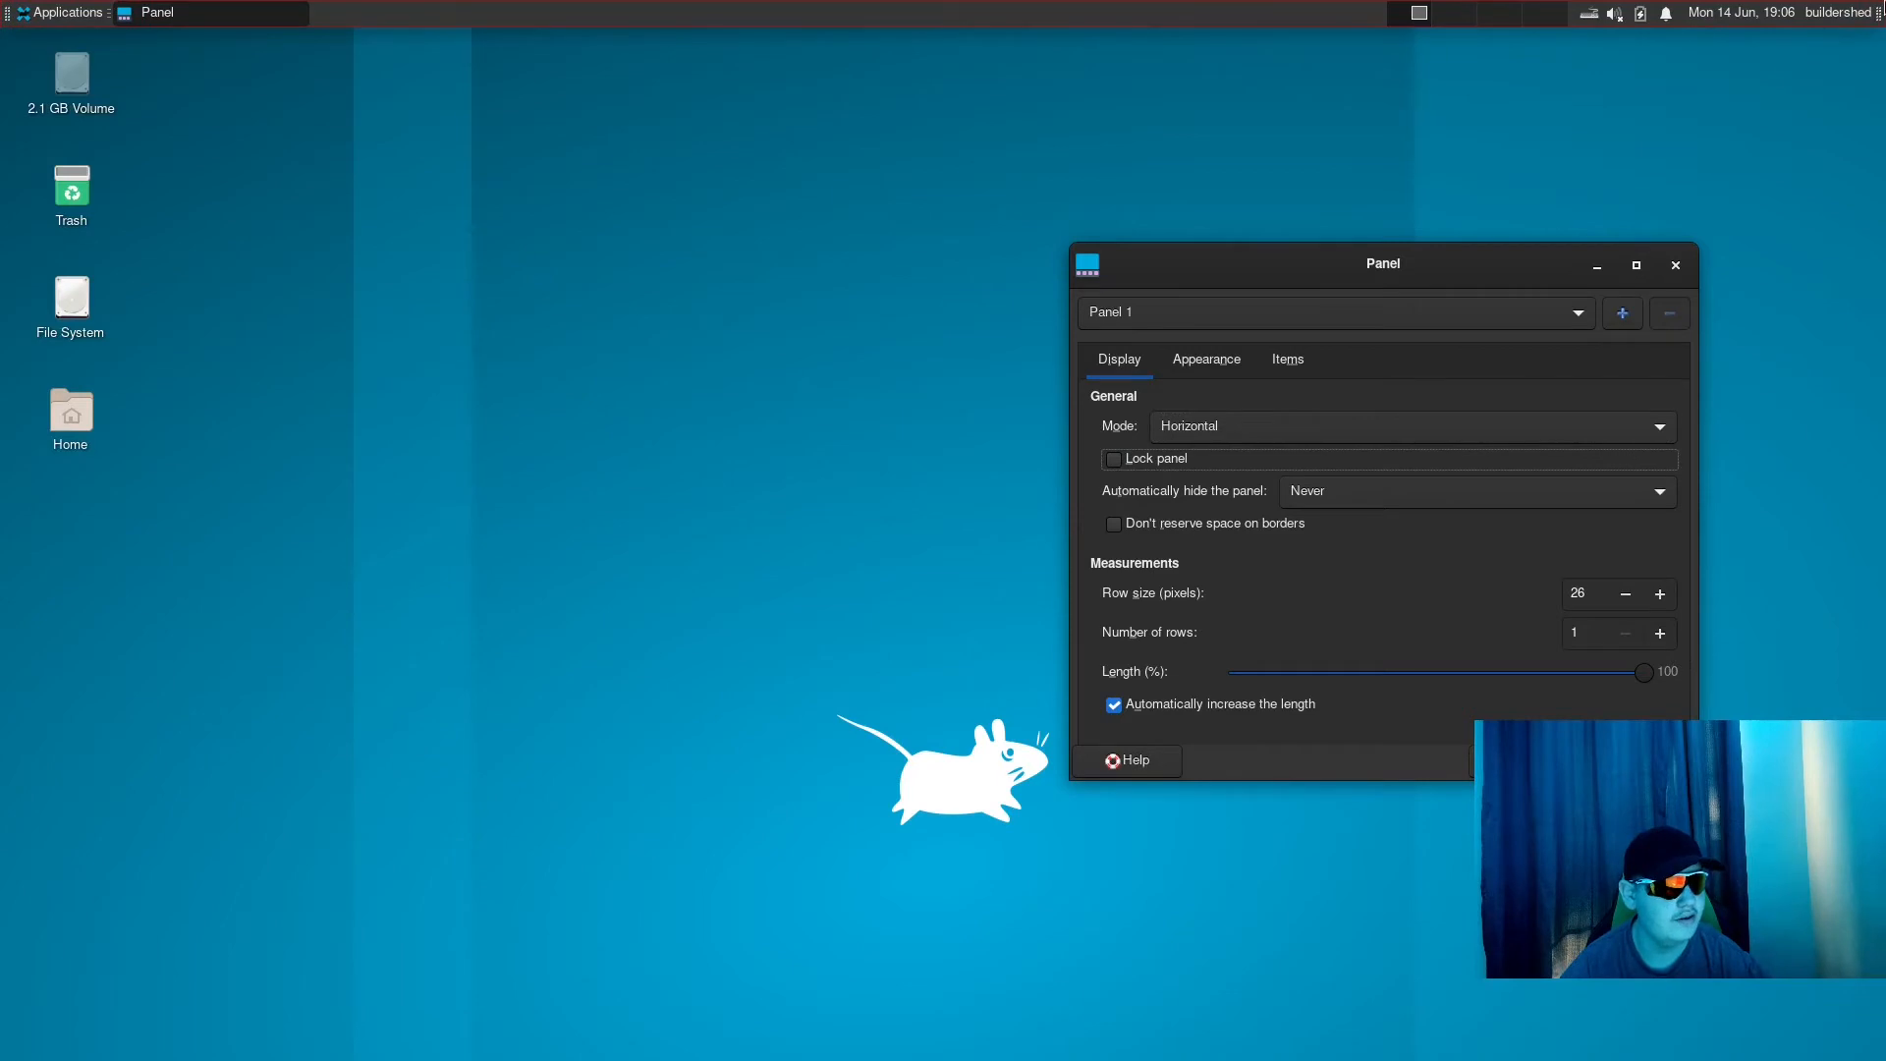
pyautogui.moveTo(1877, 5); pyautogui.dragTo(1870, 1055)
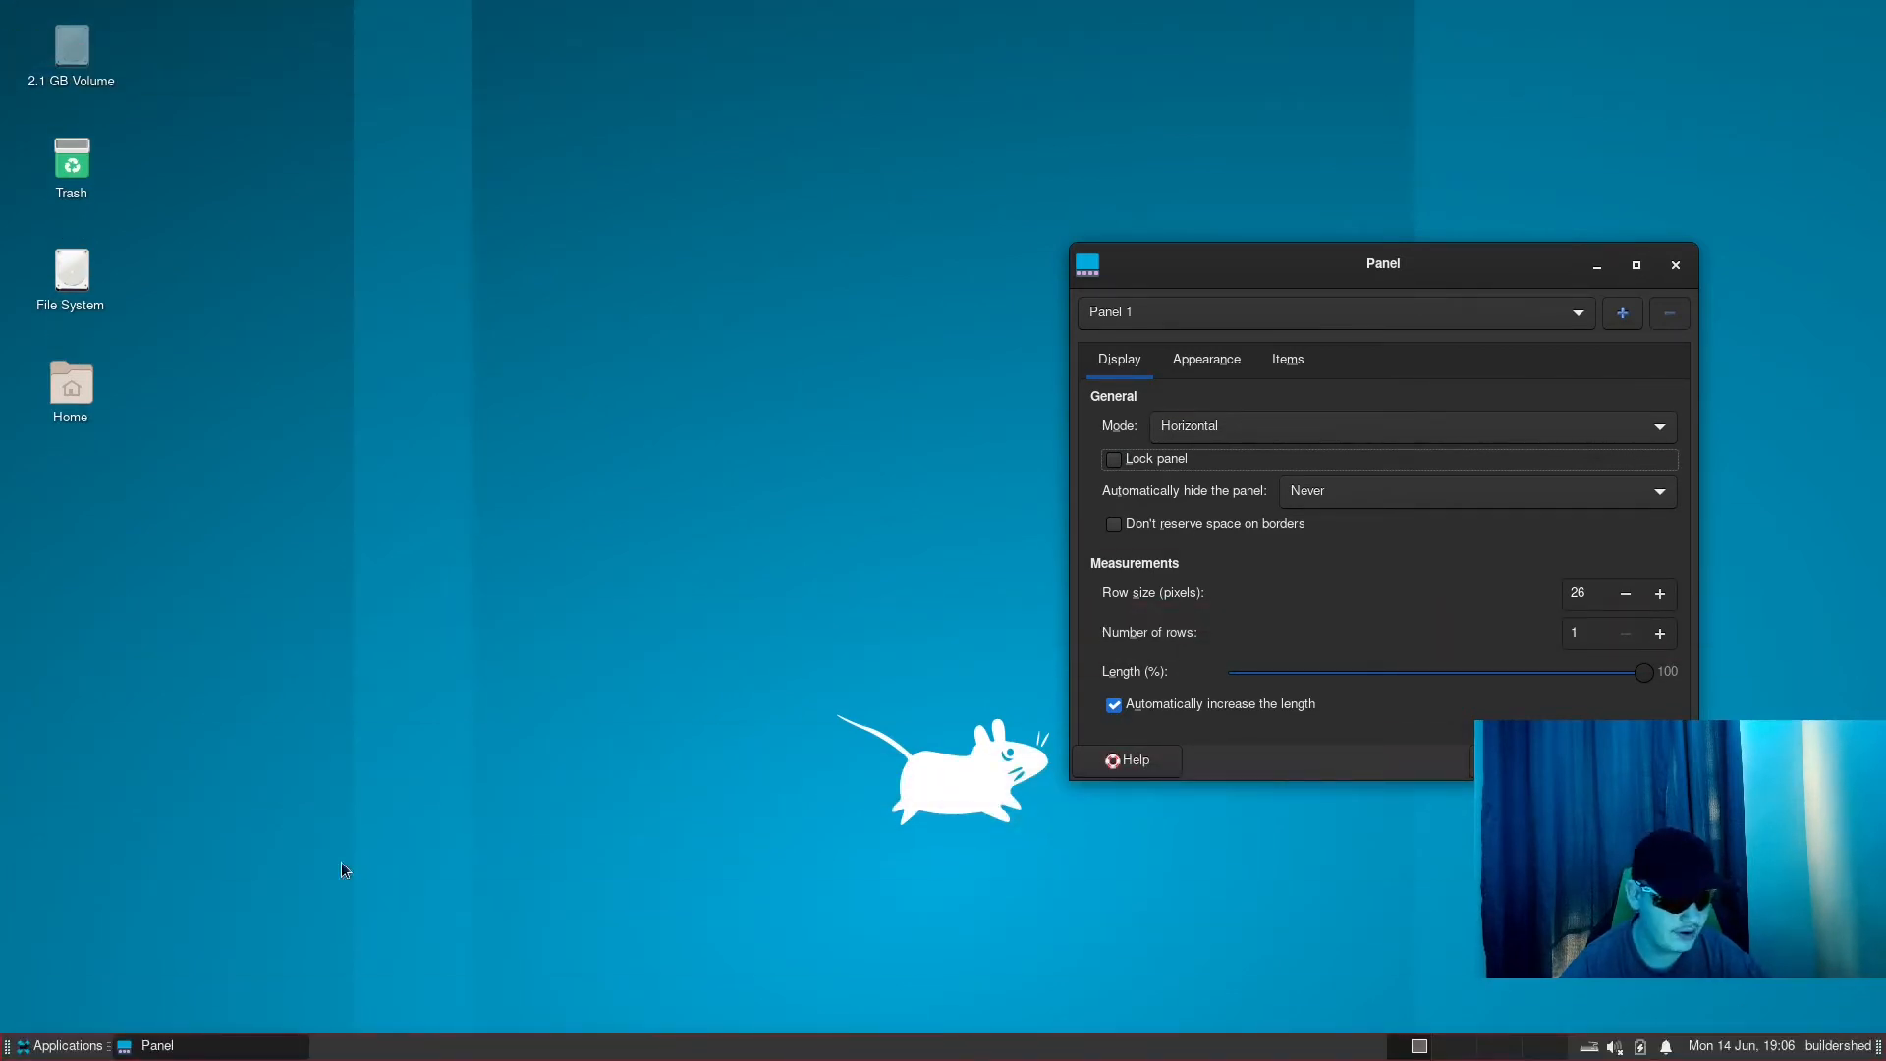
pyautogui.click(85, 1049)
pyautogui.click(78, 1049)
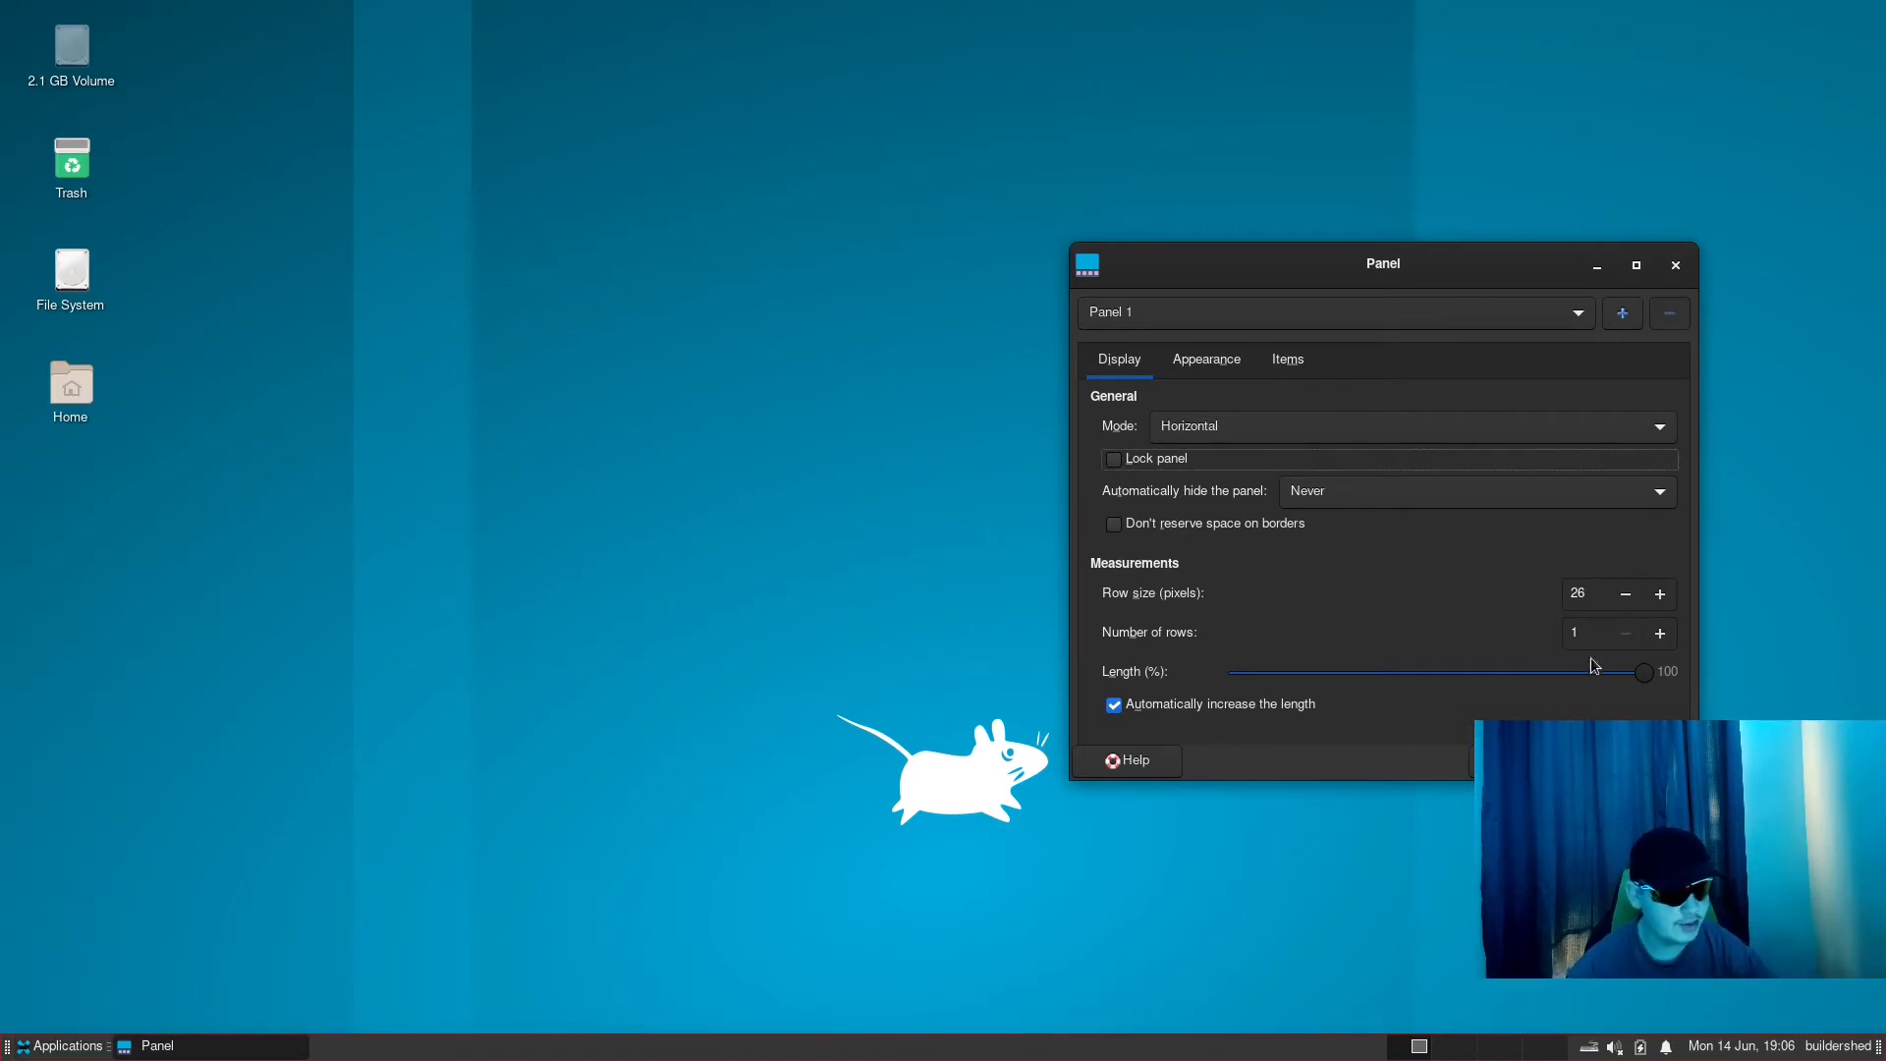
# - Set Panel 1's row size to 36 pixels, glance at its appearance options, and close the settings
pyautogui.click(1666, 592)
pyautogui.click(1625, 600)
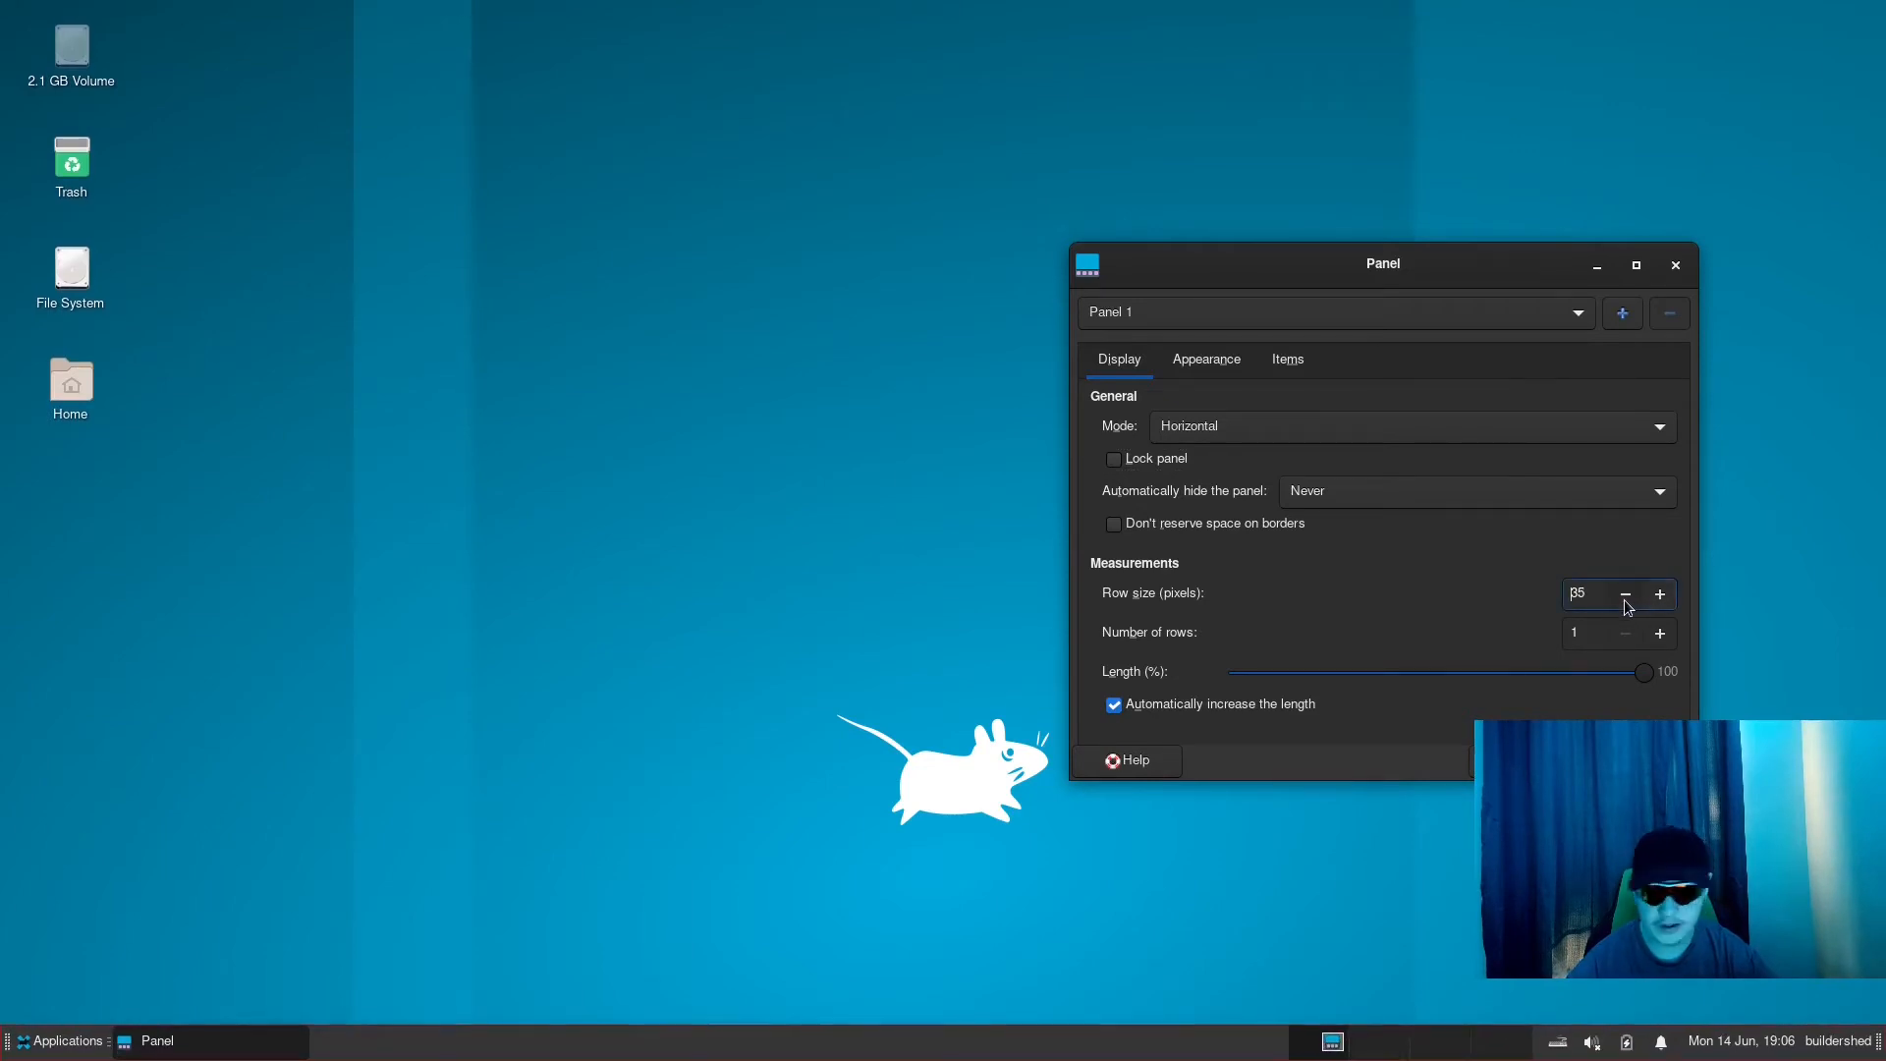
pyautogui.click(1653, 608)
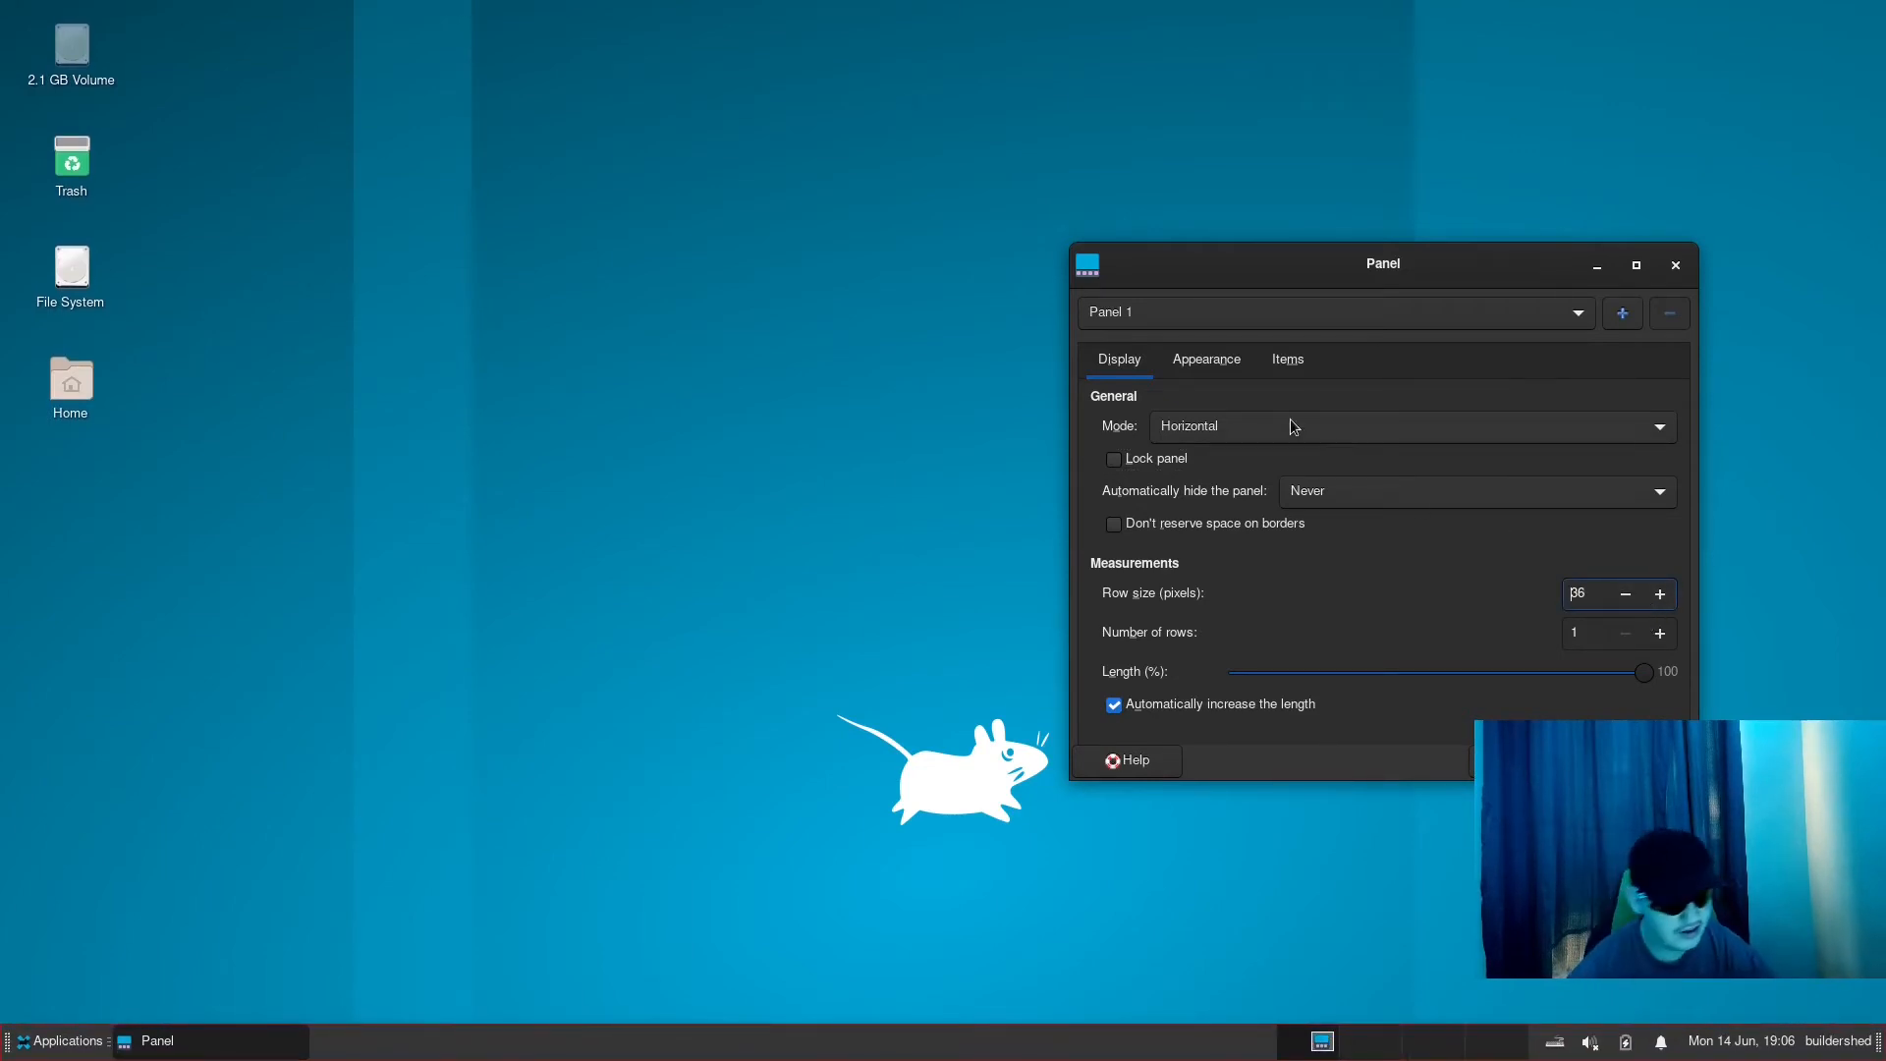
pyautogui.click(1244, 381)
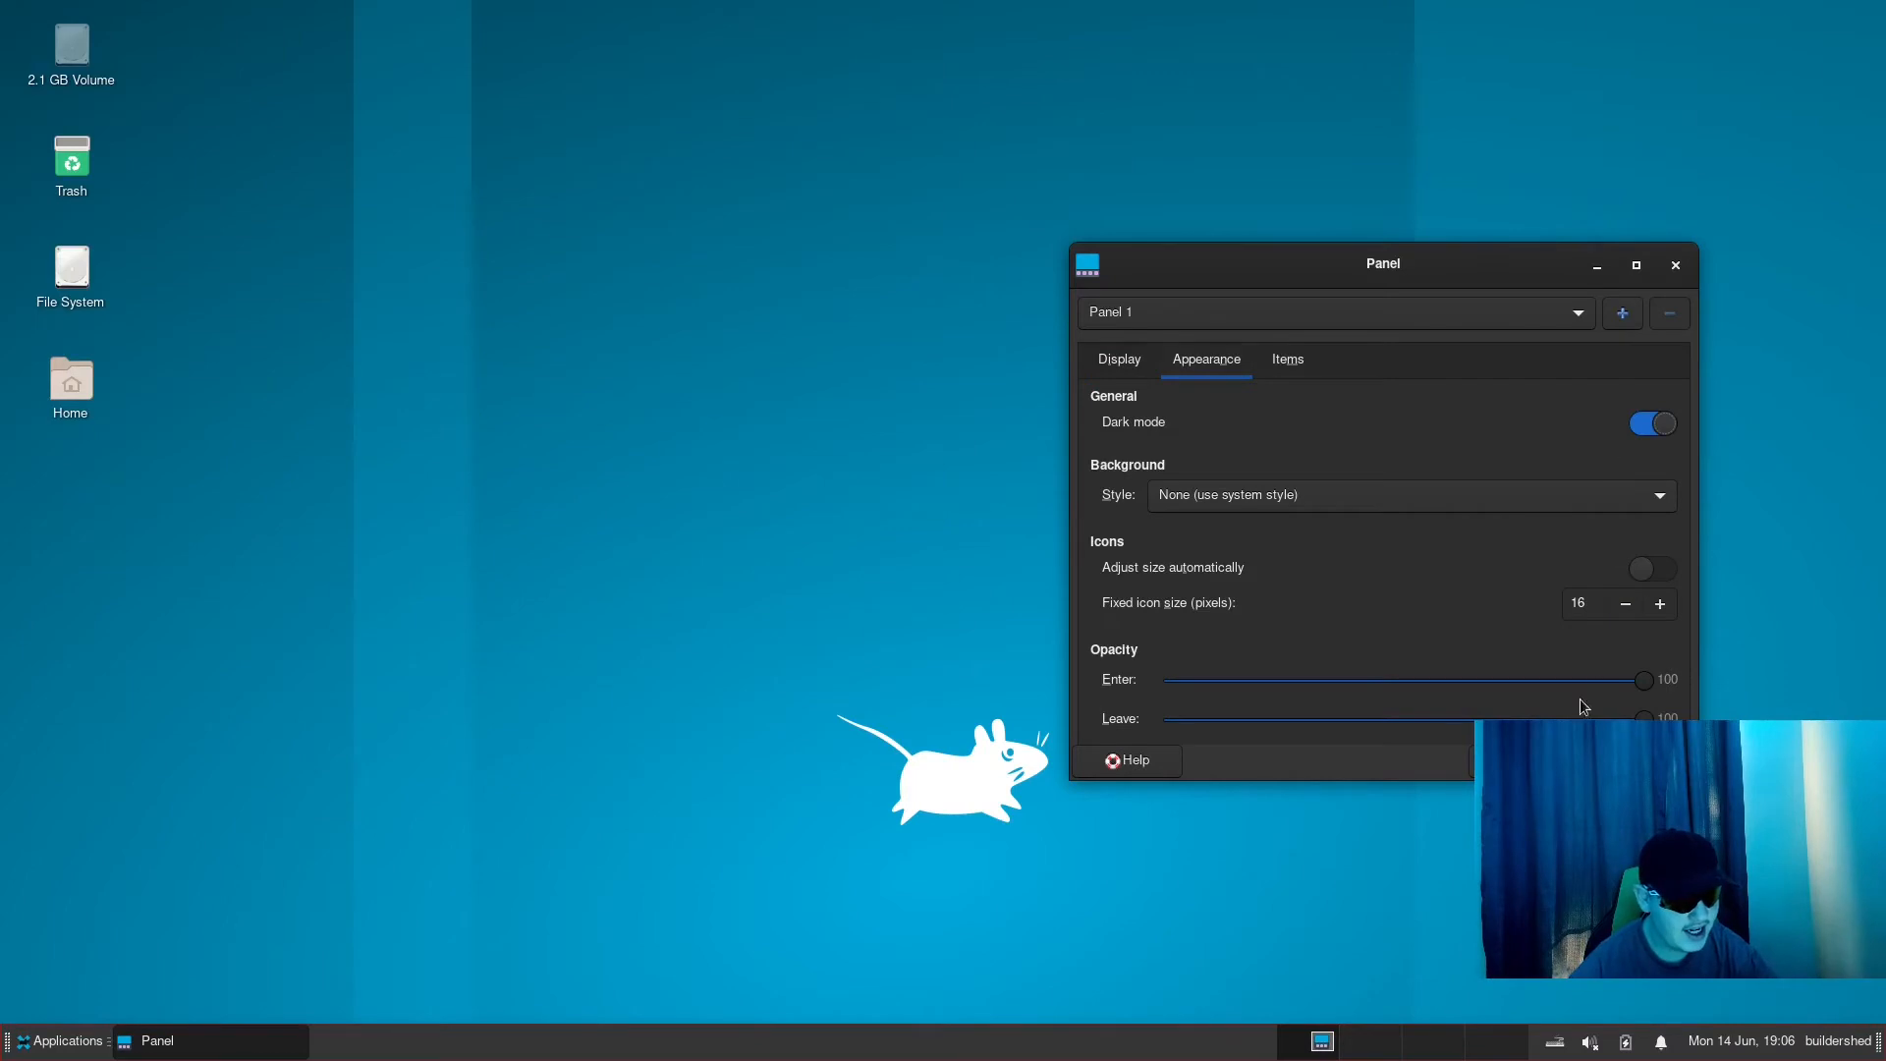
pyautogui.click(1638, 761)
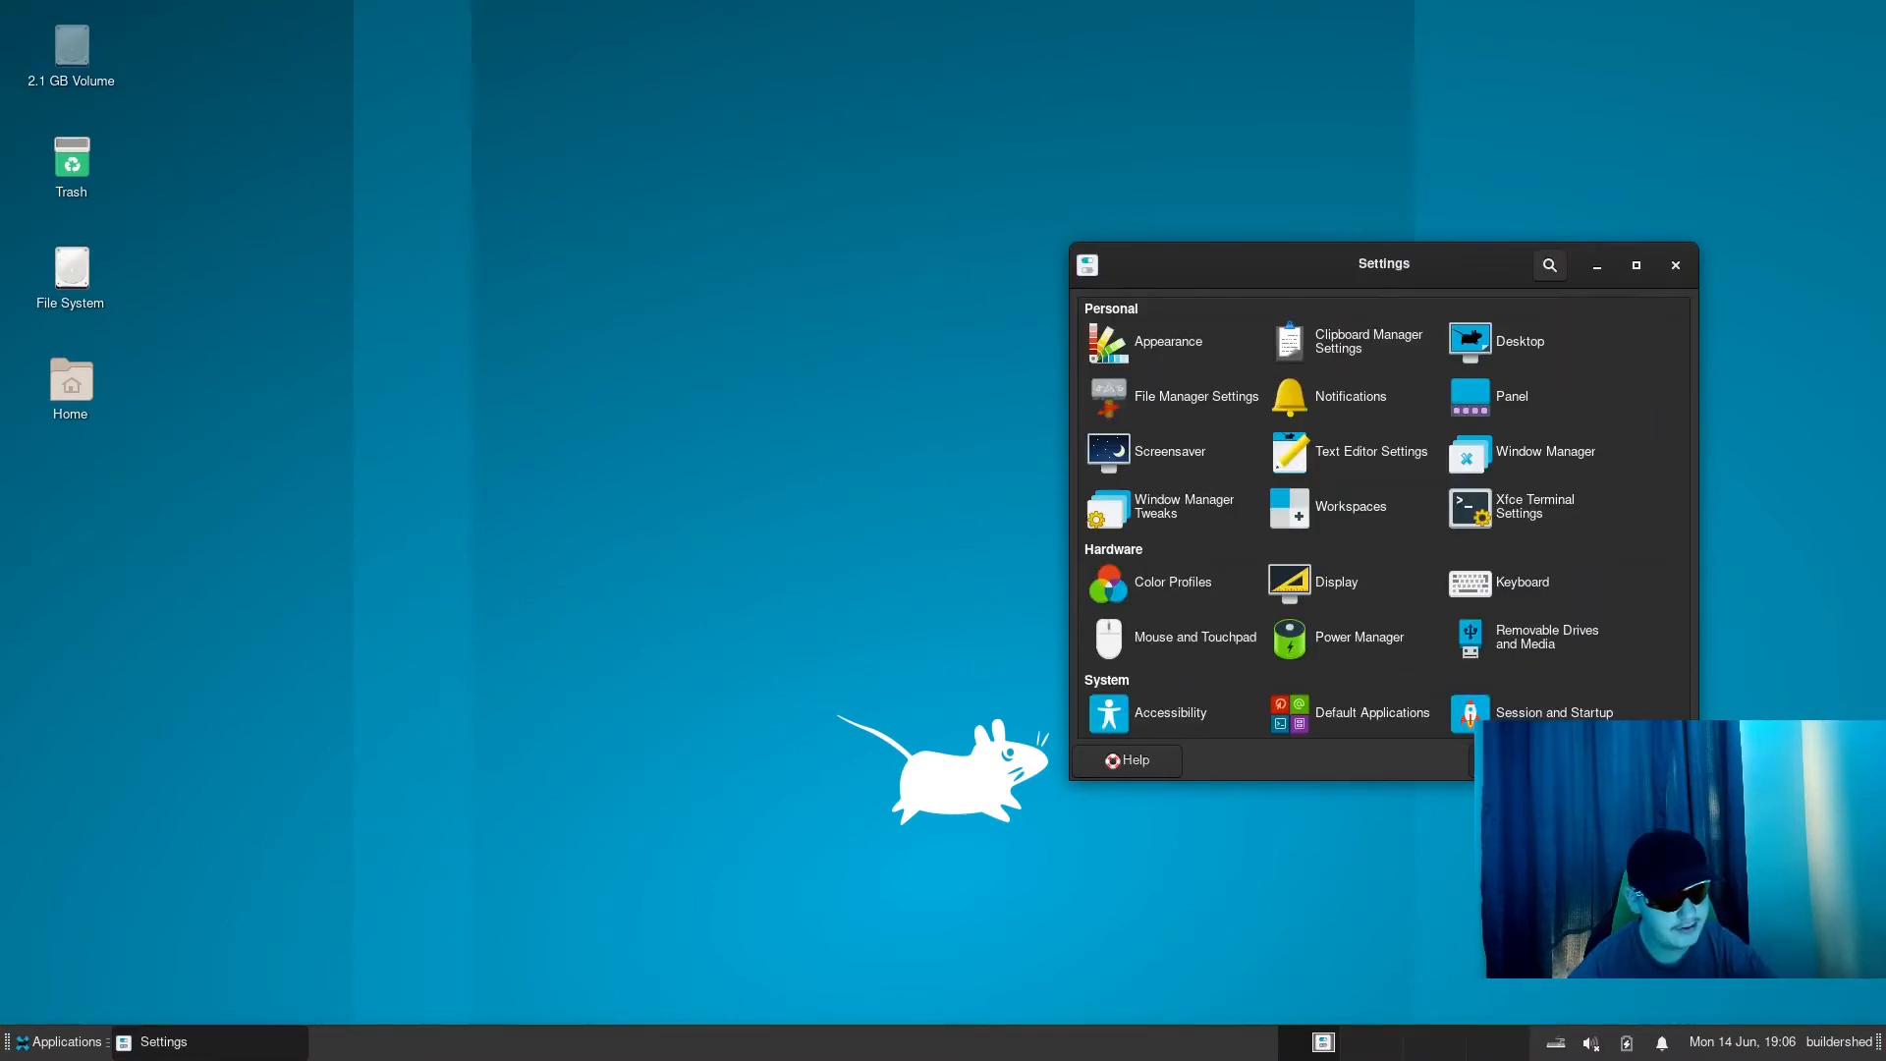
pyautogui.click(1639, 762)
# - Lock Panel 1 in the panel preferences and close them
pyautogui.rightClick(85, 1049)
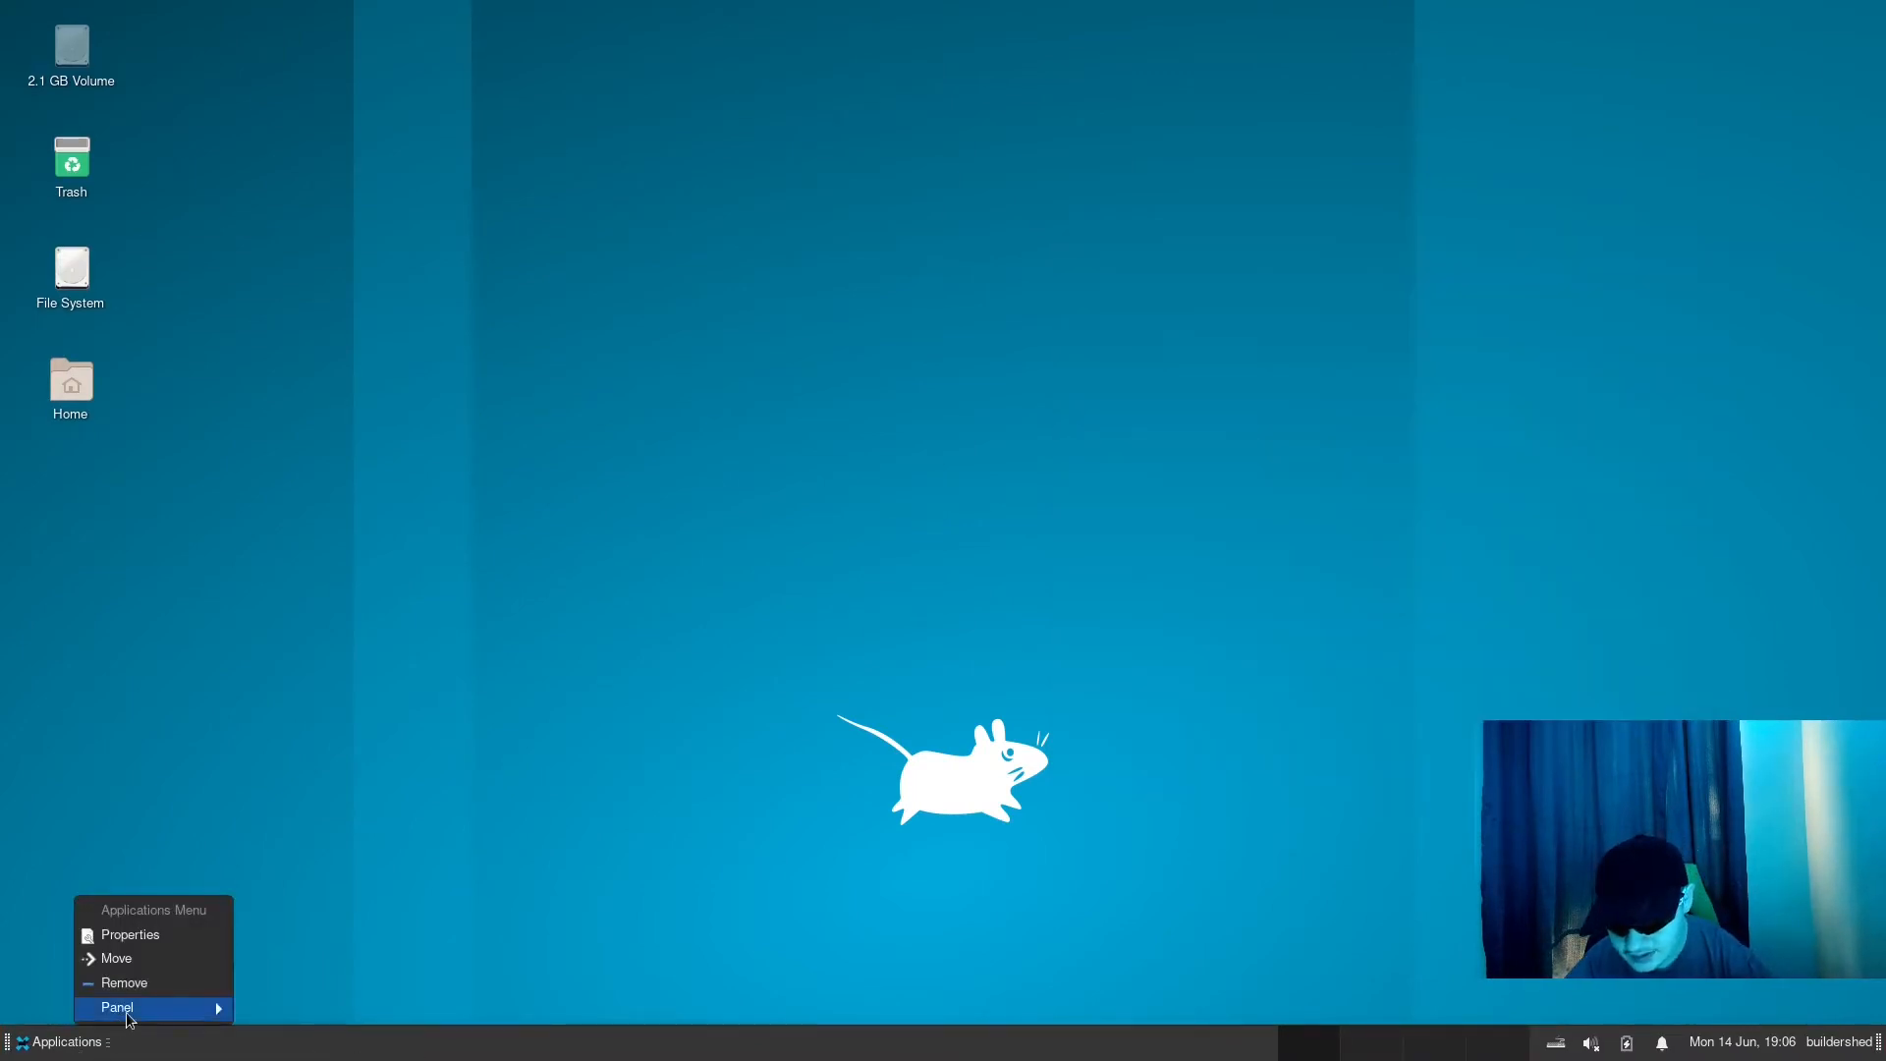
pyautogui.moveTo(130, 1012)
pyautogui.click(314, 935)
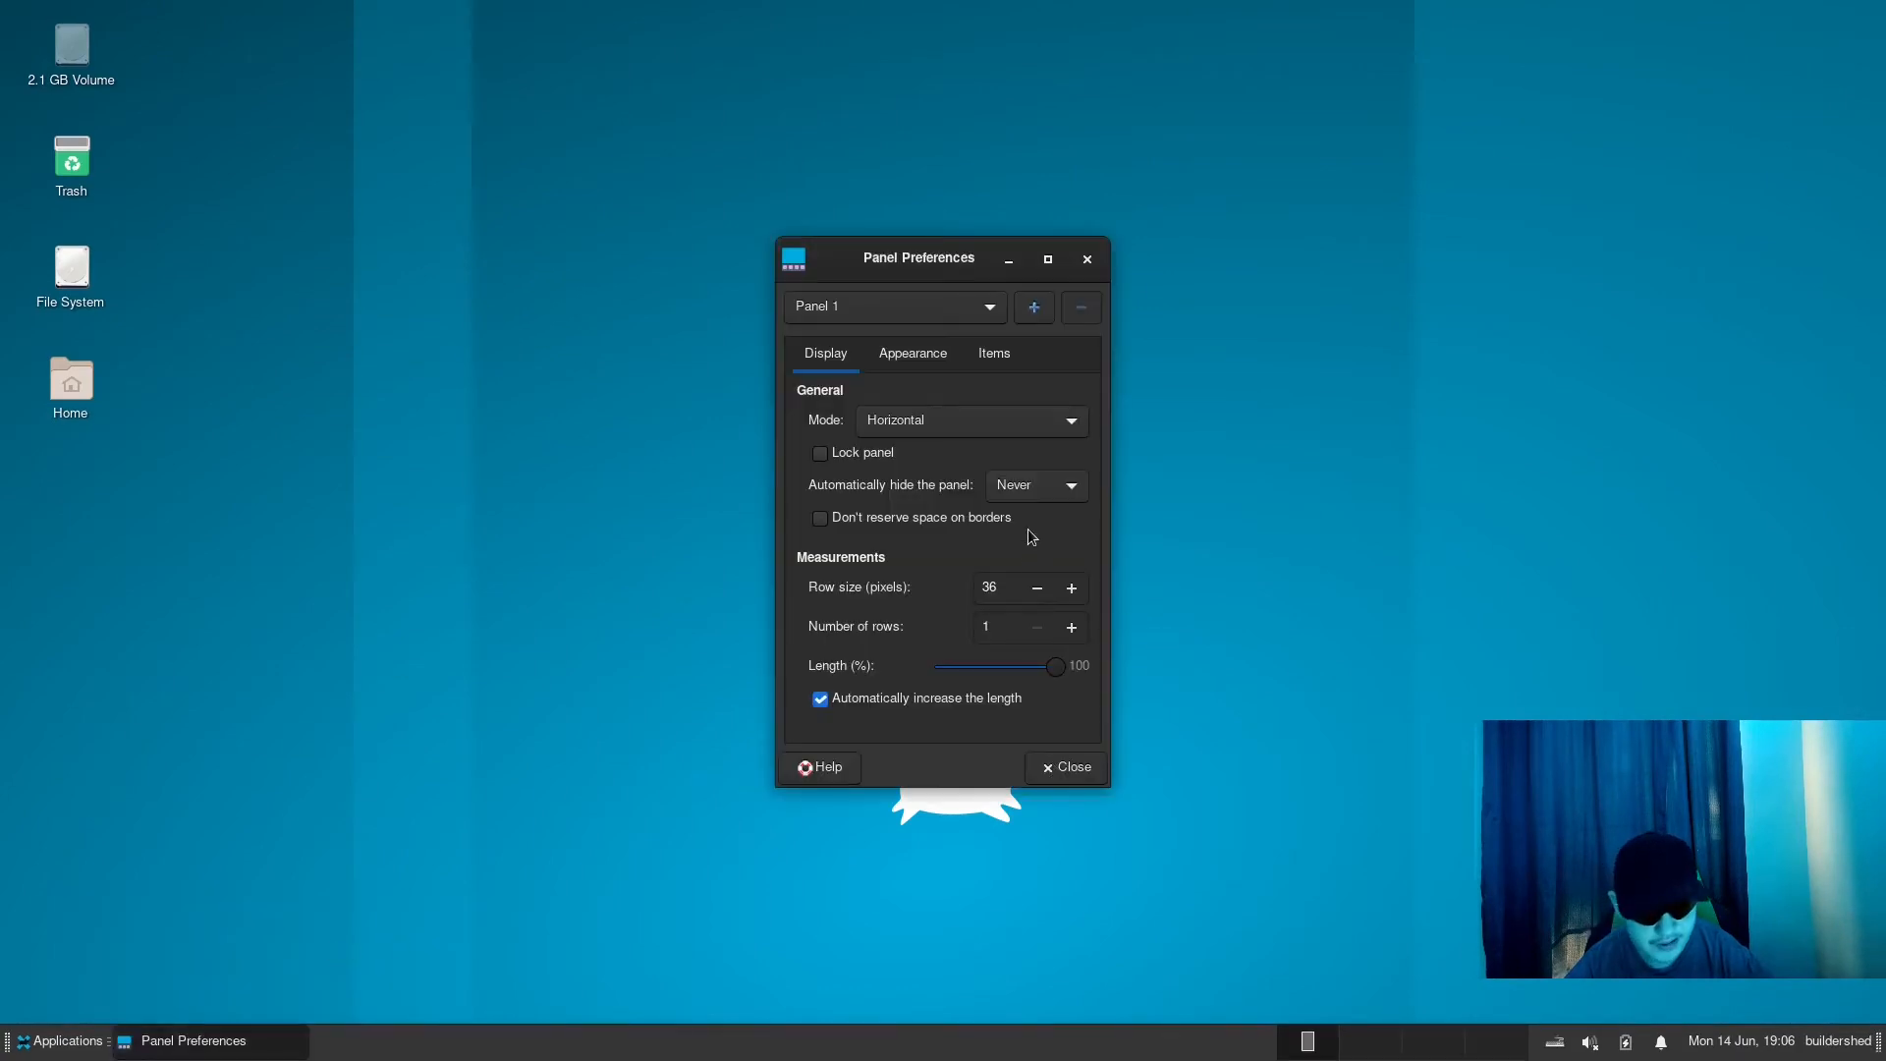
pyautogui.click(861, 454)
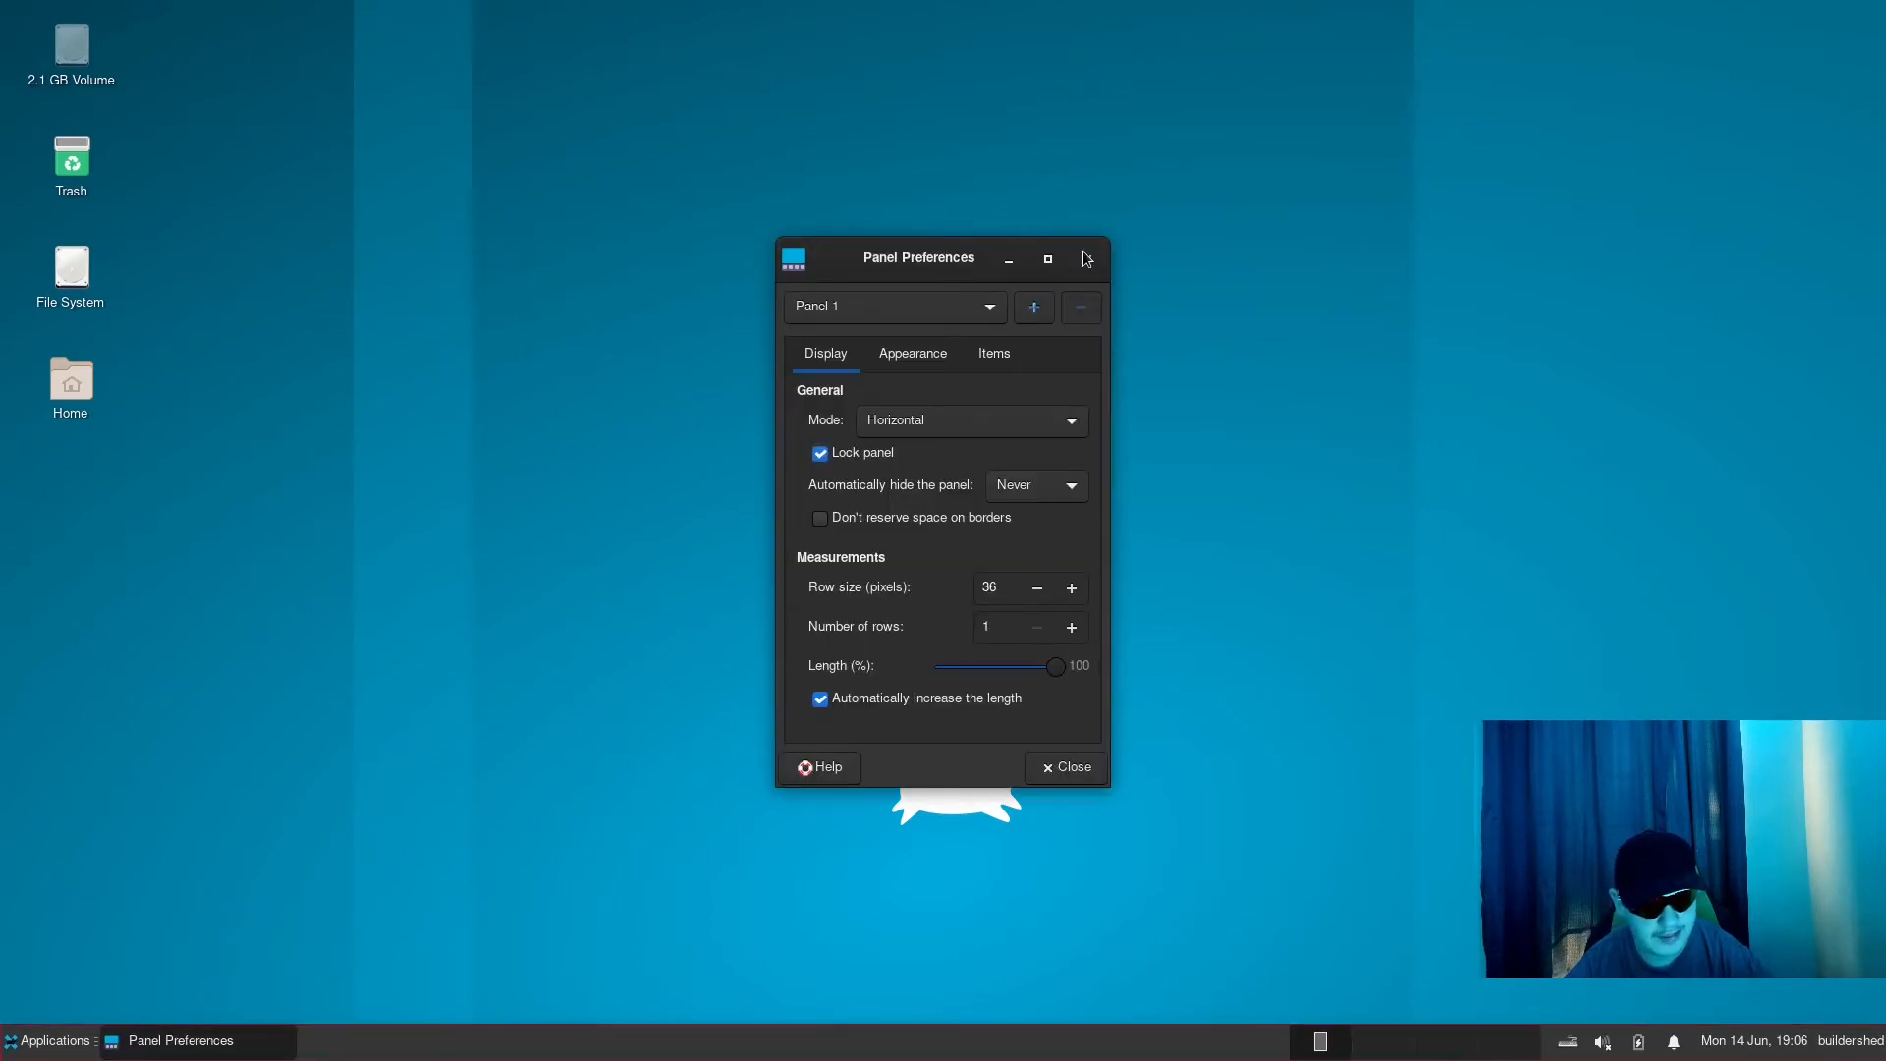
pyautogui.click(1096, 264)
# - Remove the Applications Menu item from the panel and confirm the removal
pyautogui.rightClick(55, 1043)
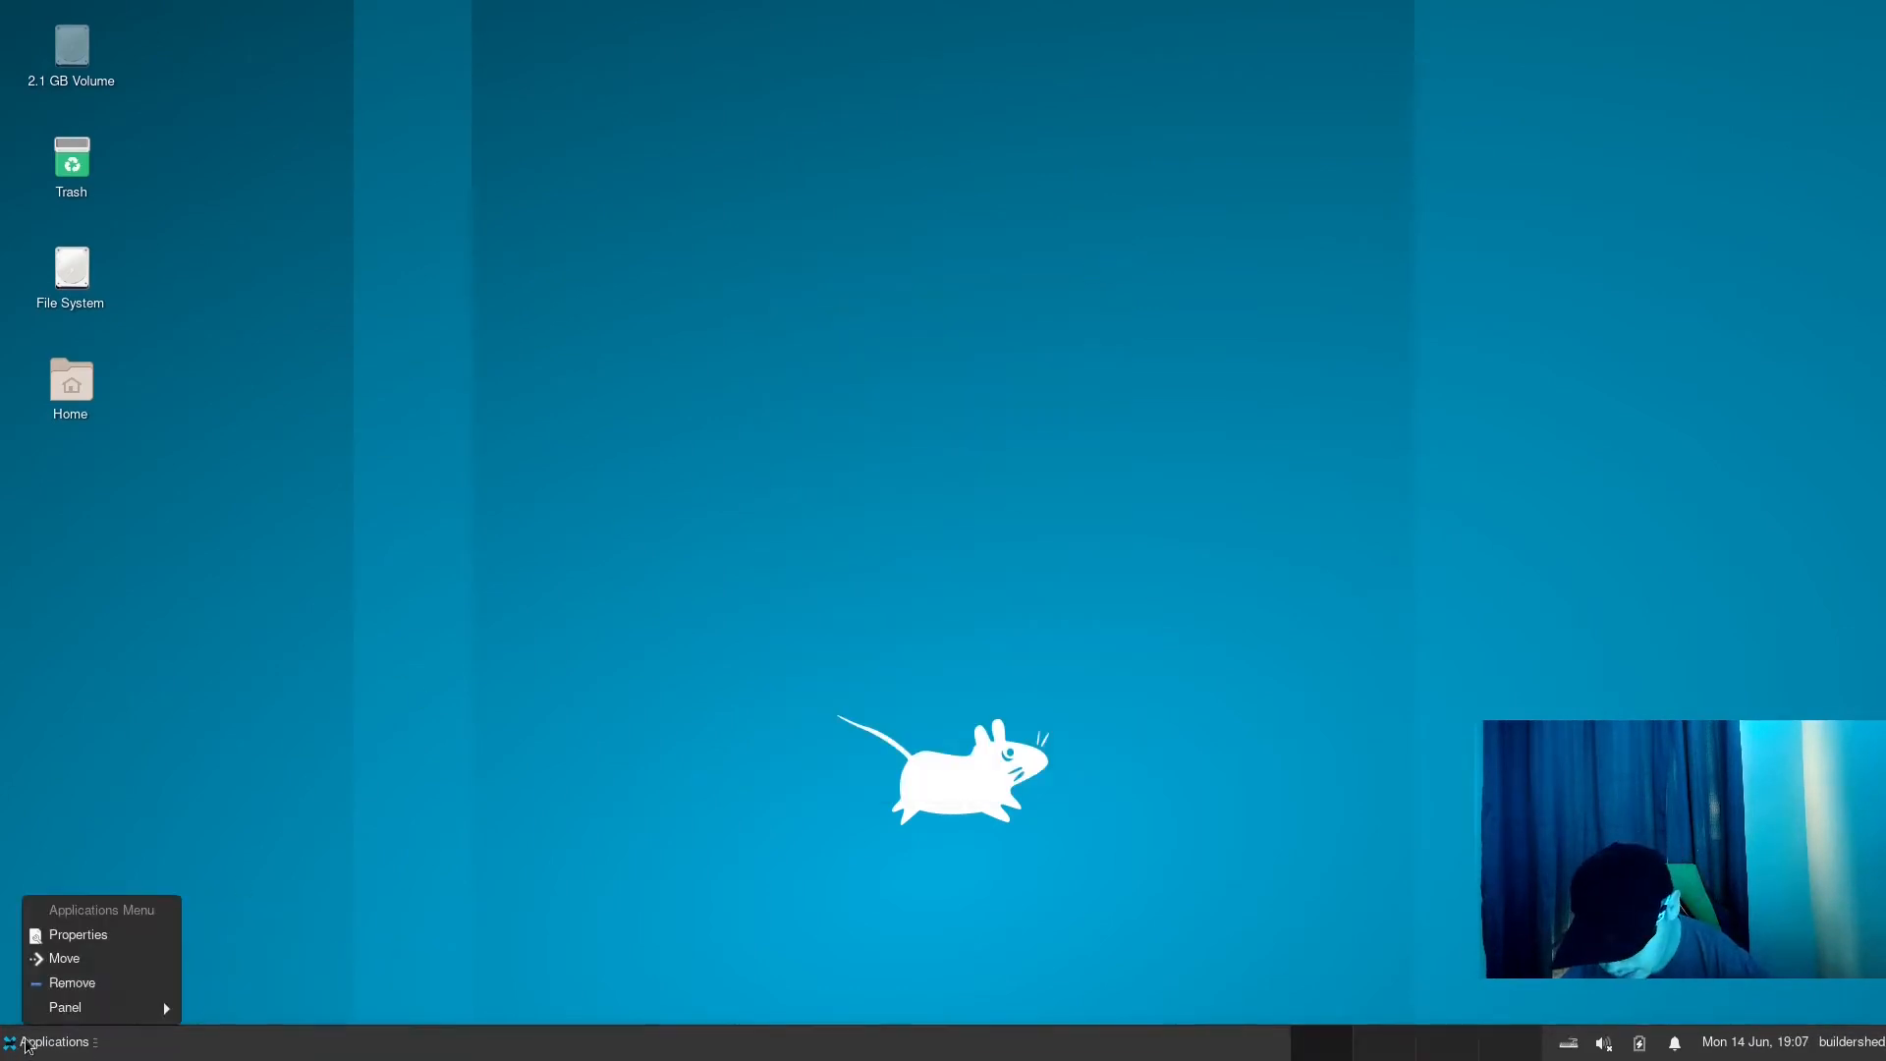
pyautogui.press('Escape')
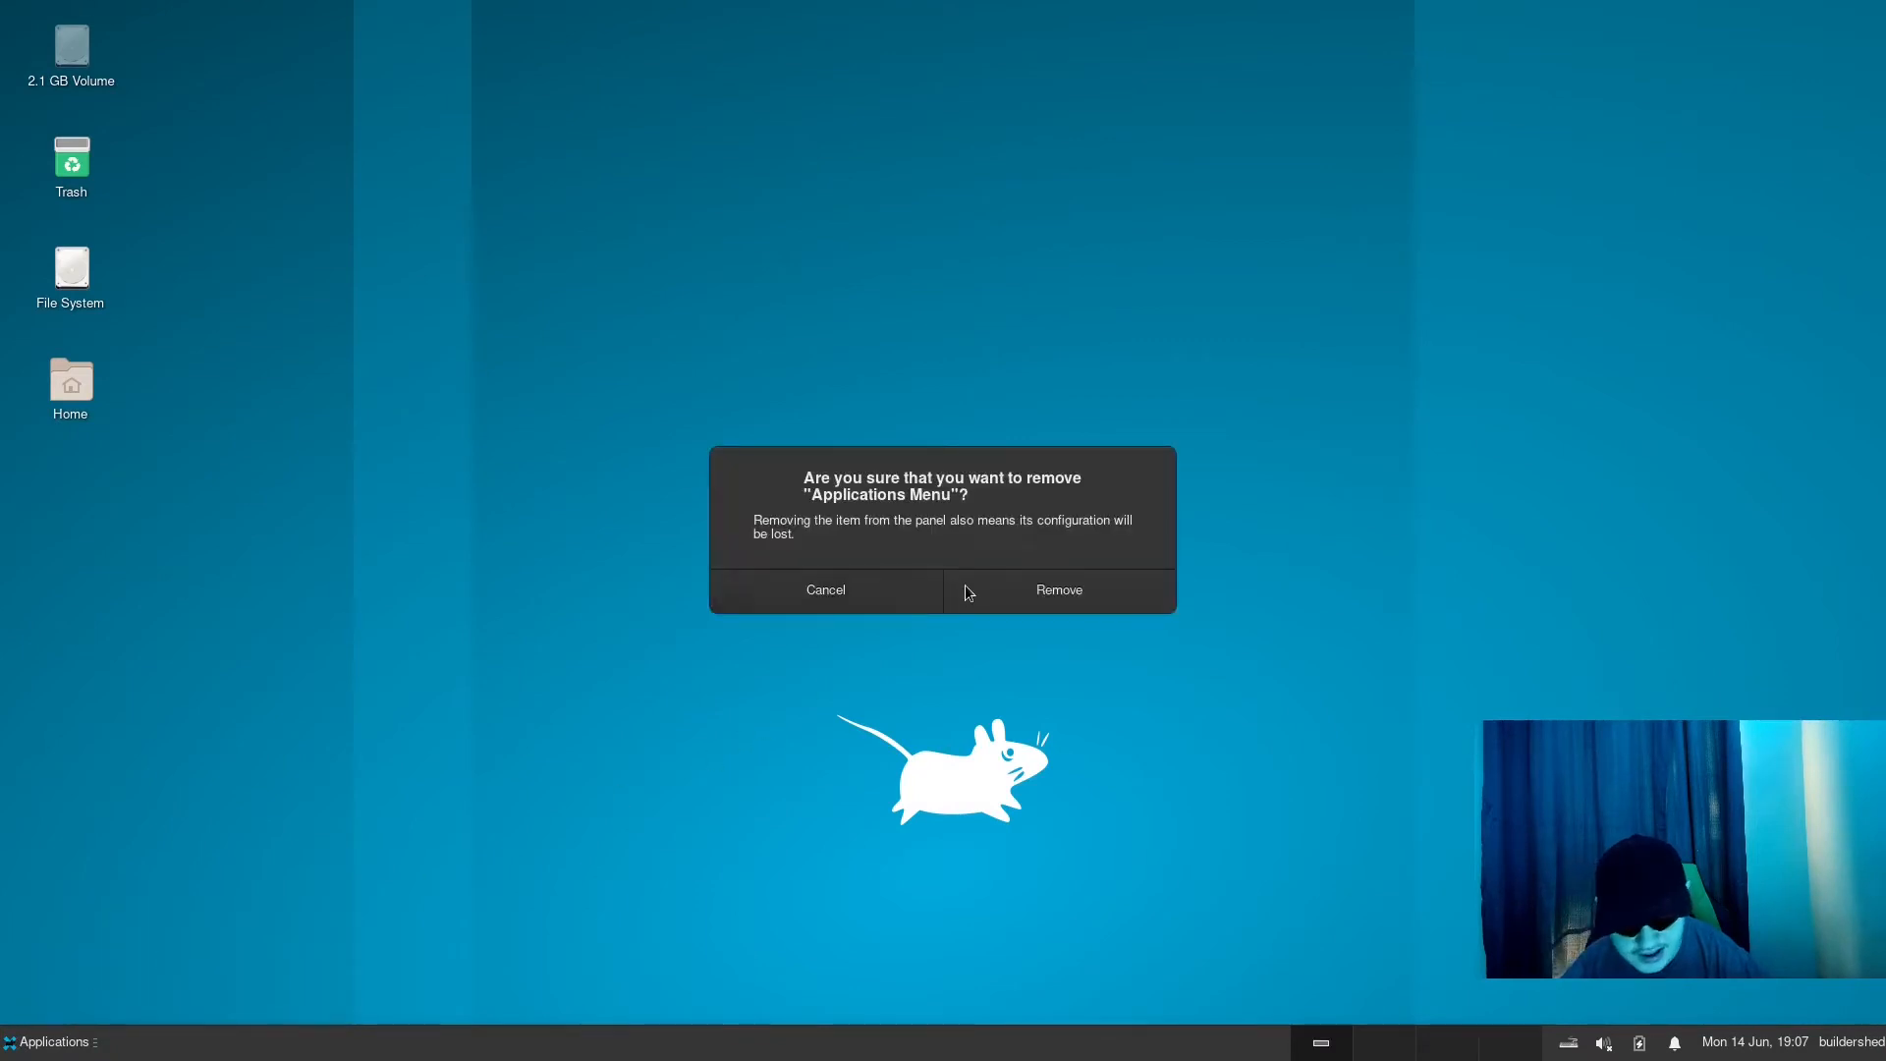
pyautogui.click(965, 587)
# - Add the Whisker Menu item to the panel, finding it with the search "whisk", and close the item list
pyautogui.rightClick(43, 1047)
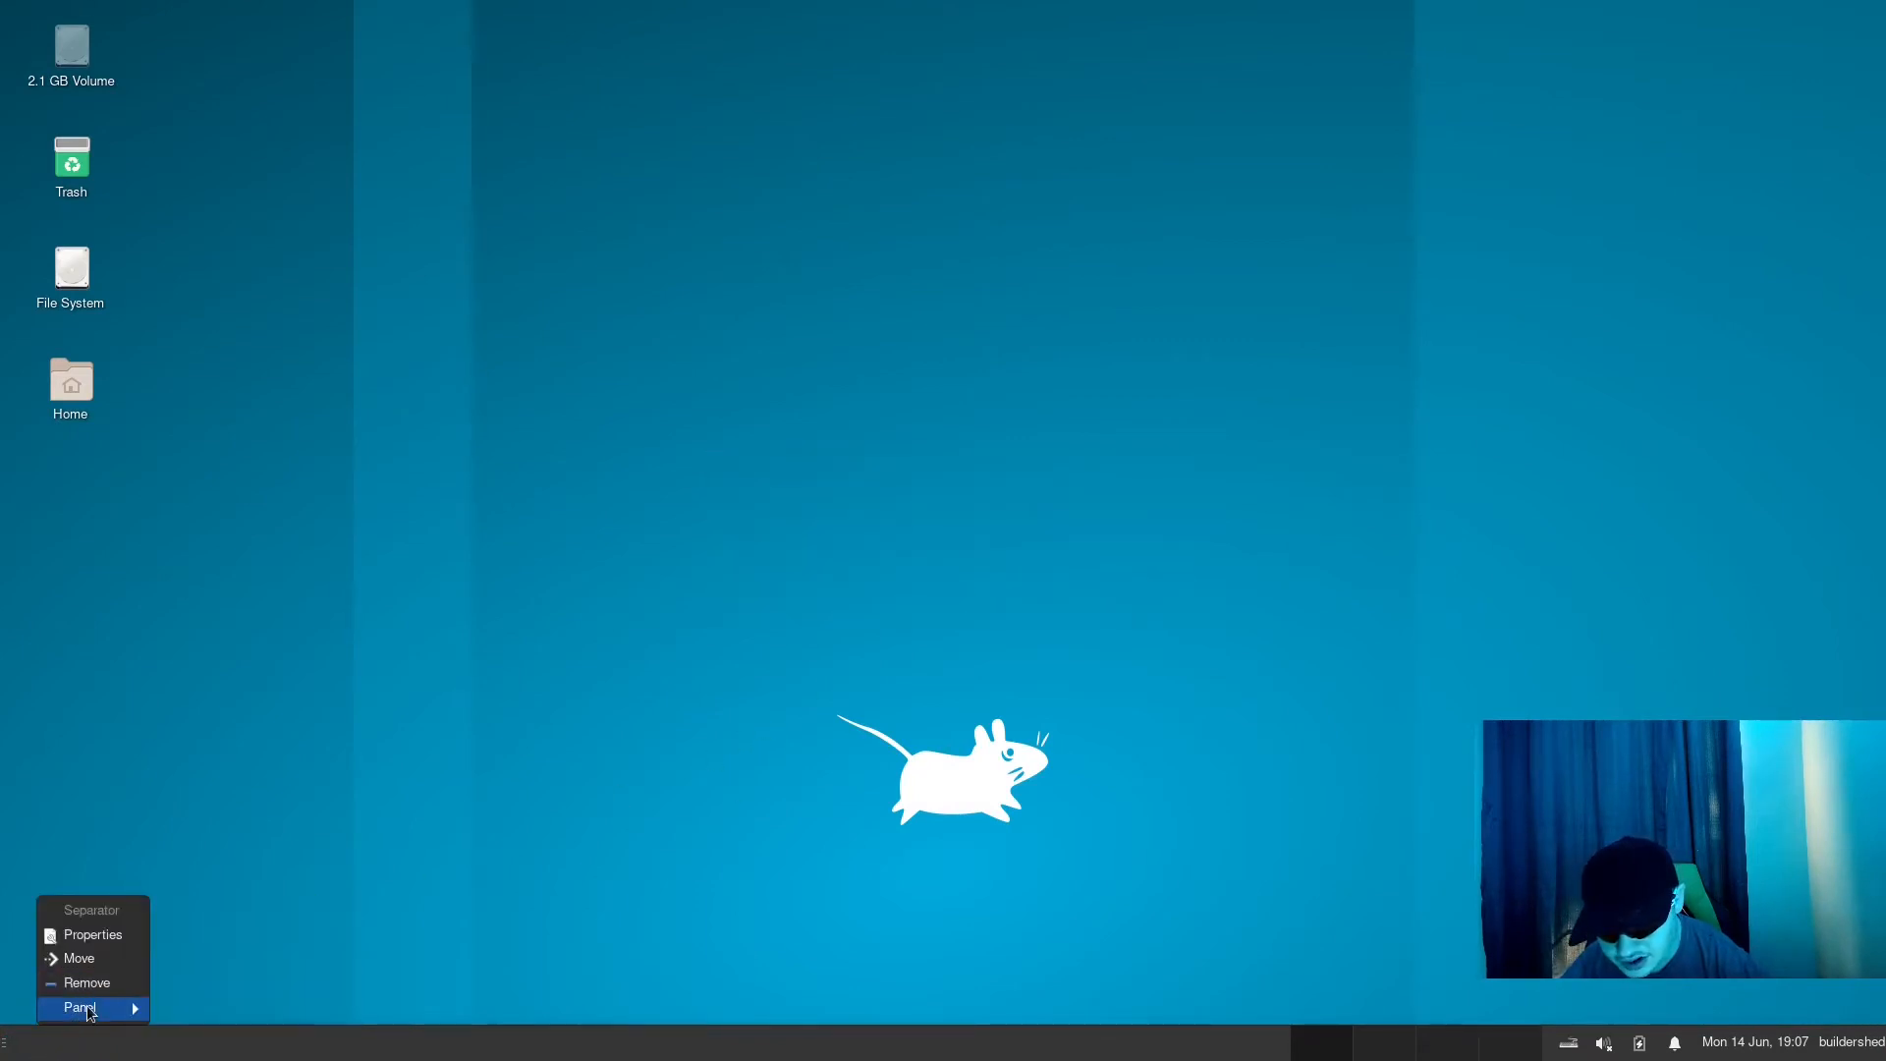
pyautogui.moveTo(88, 1011)
pyautogui.click(279, 908)
pyautogui.write('w')
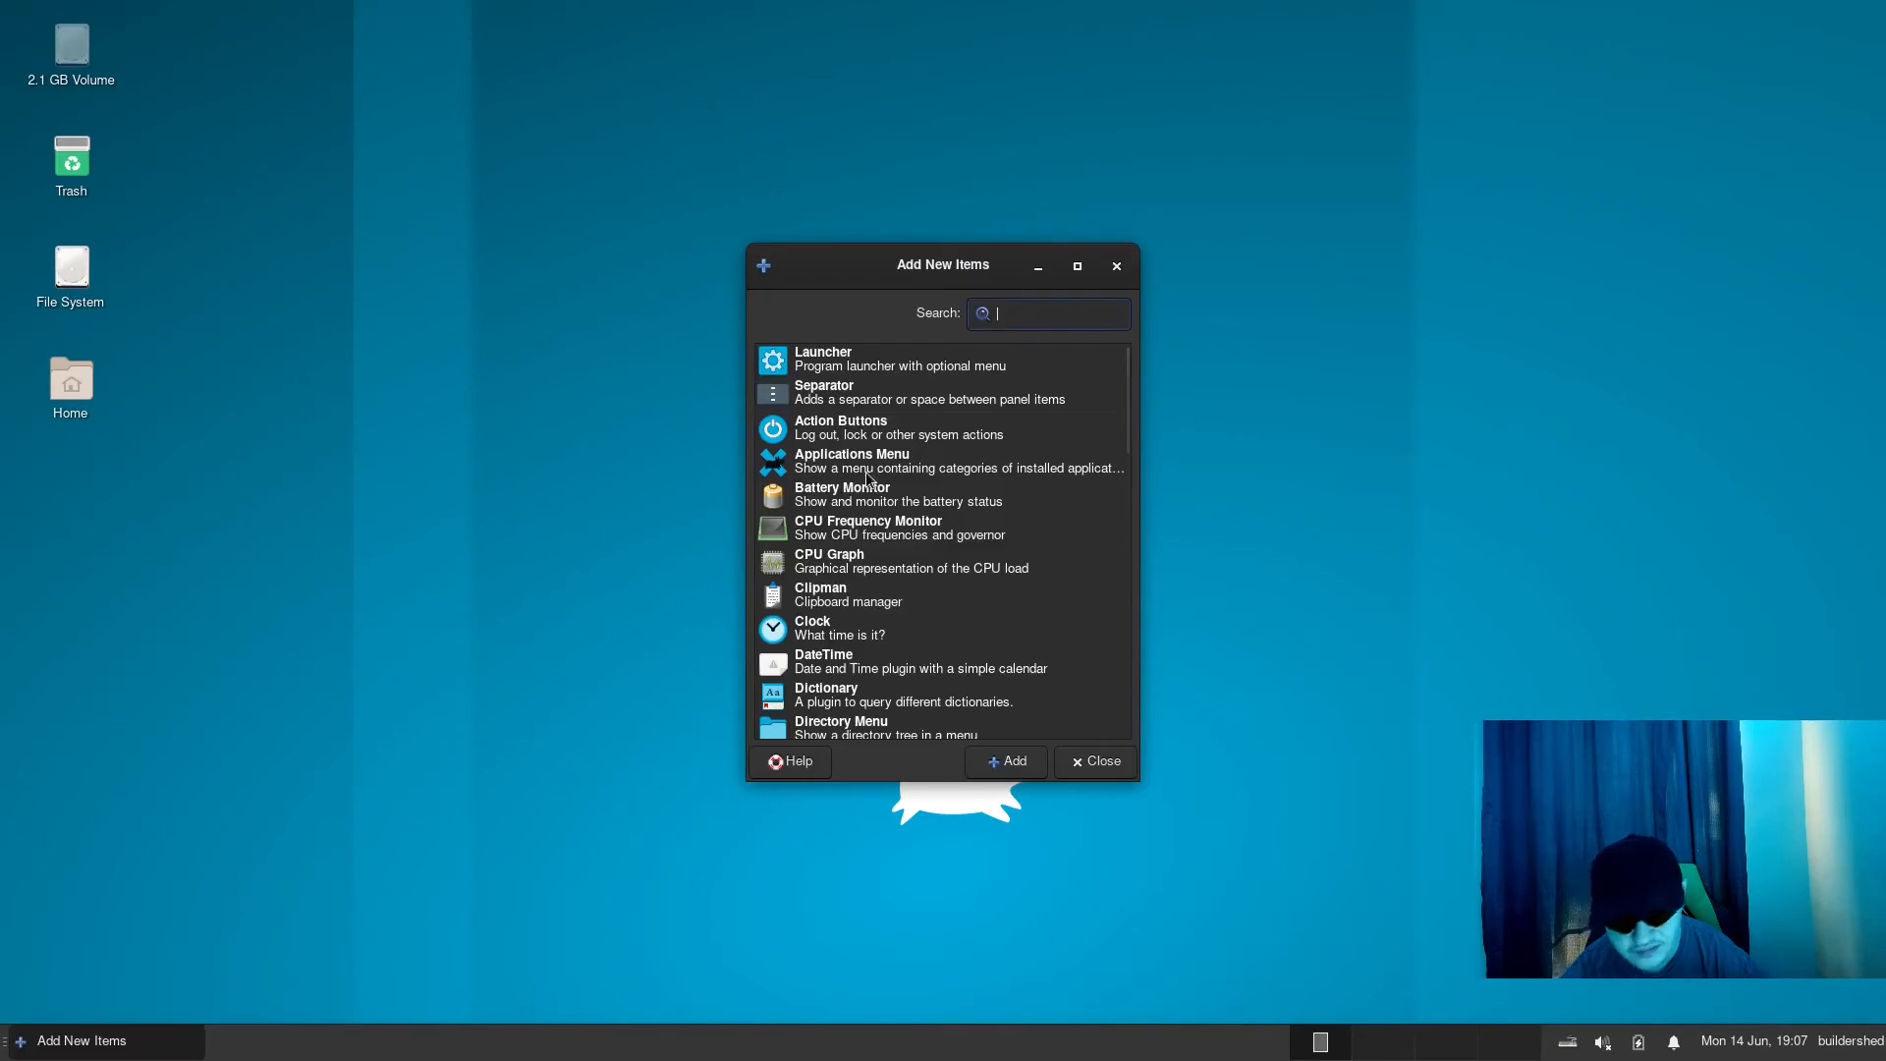
pyautogui.write('hisk')
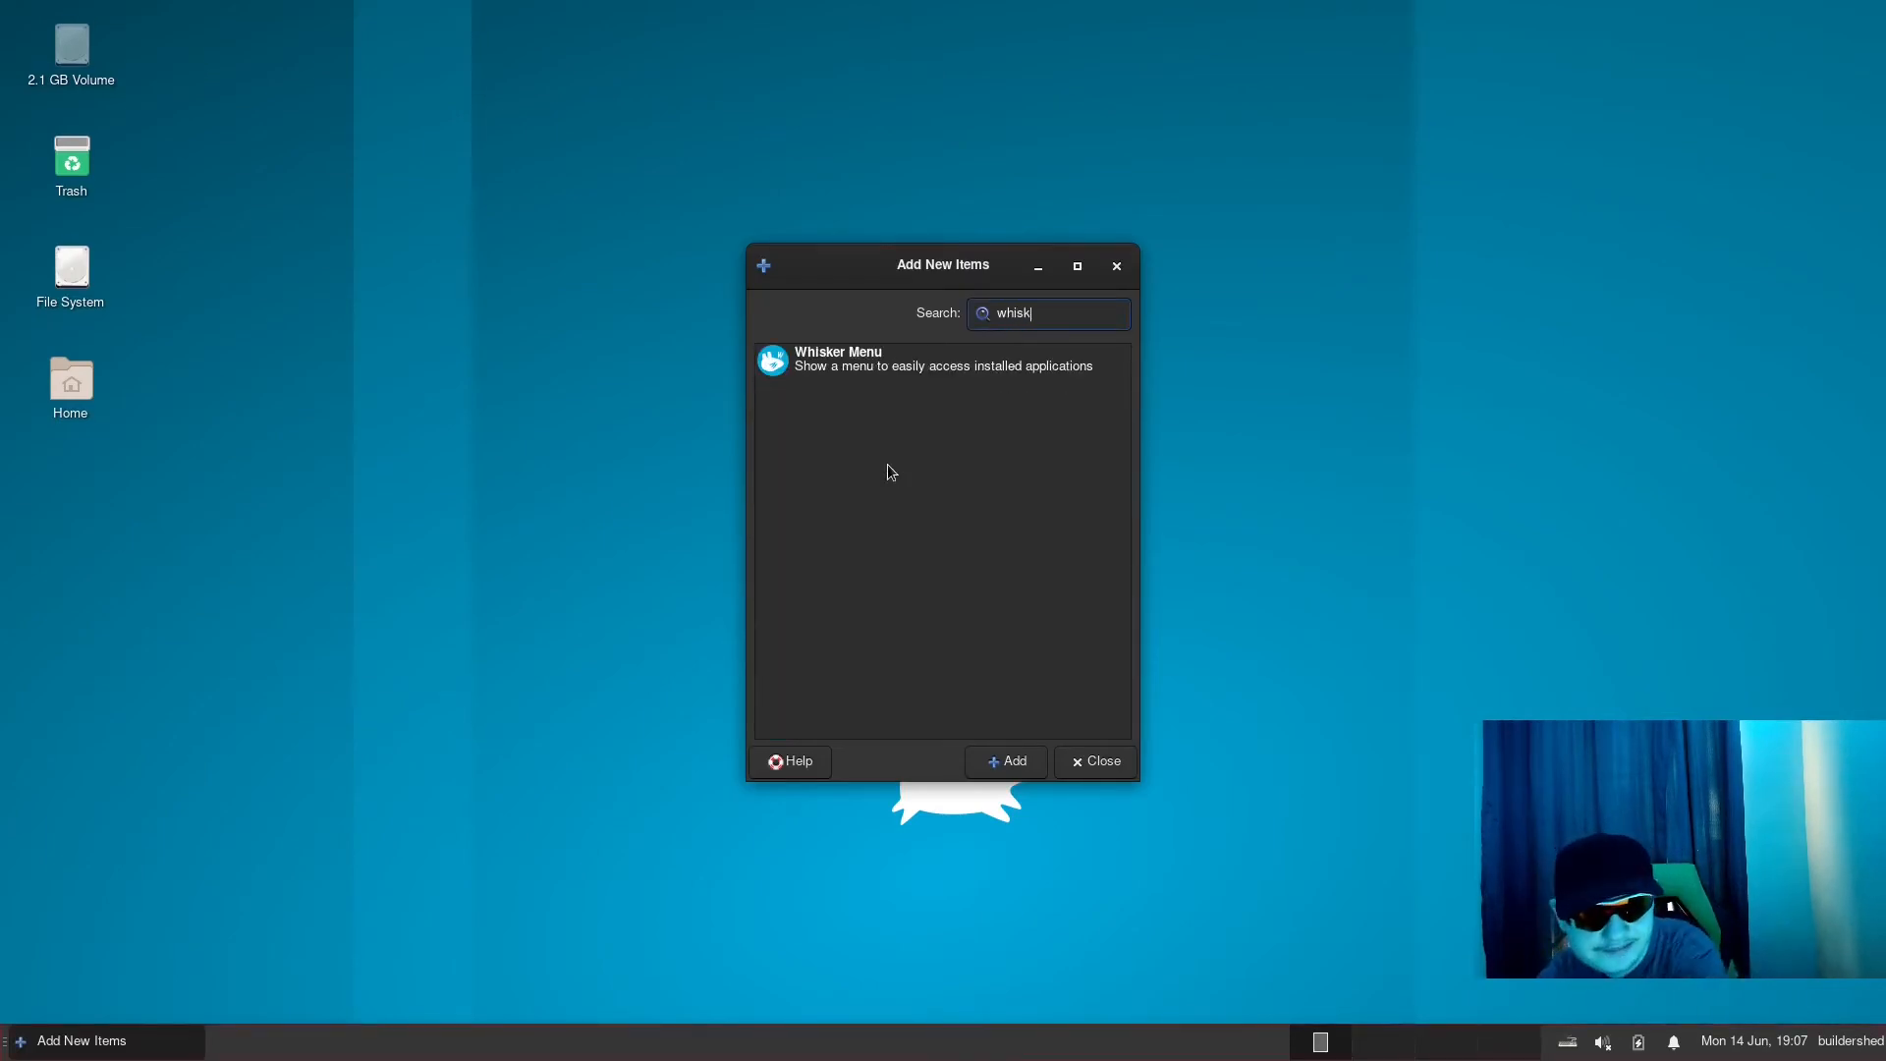
pyautogui.click(1060, 356)
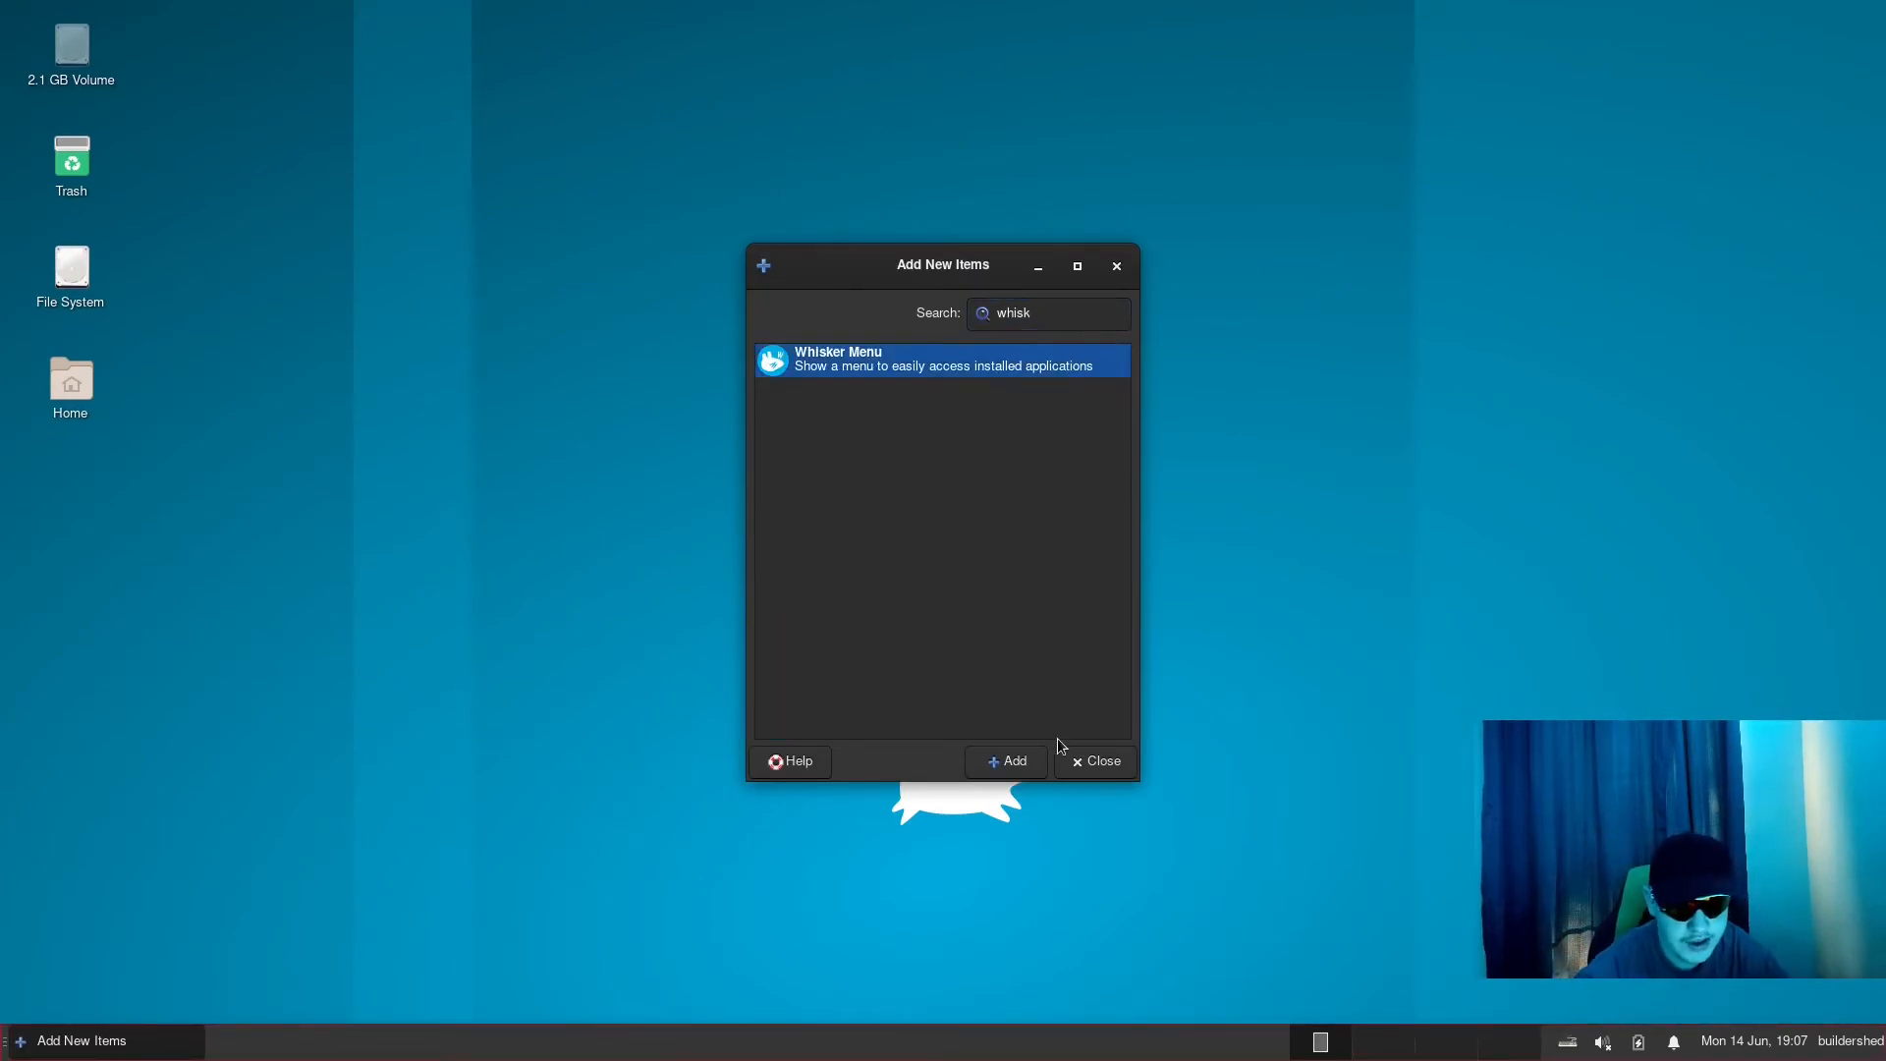
pyautogui.click(1011, 762)
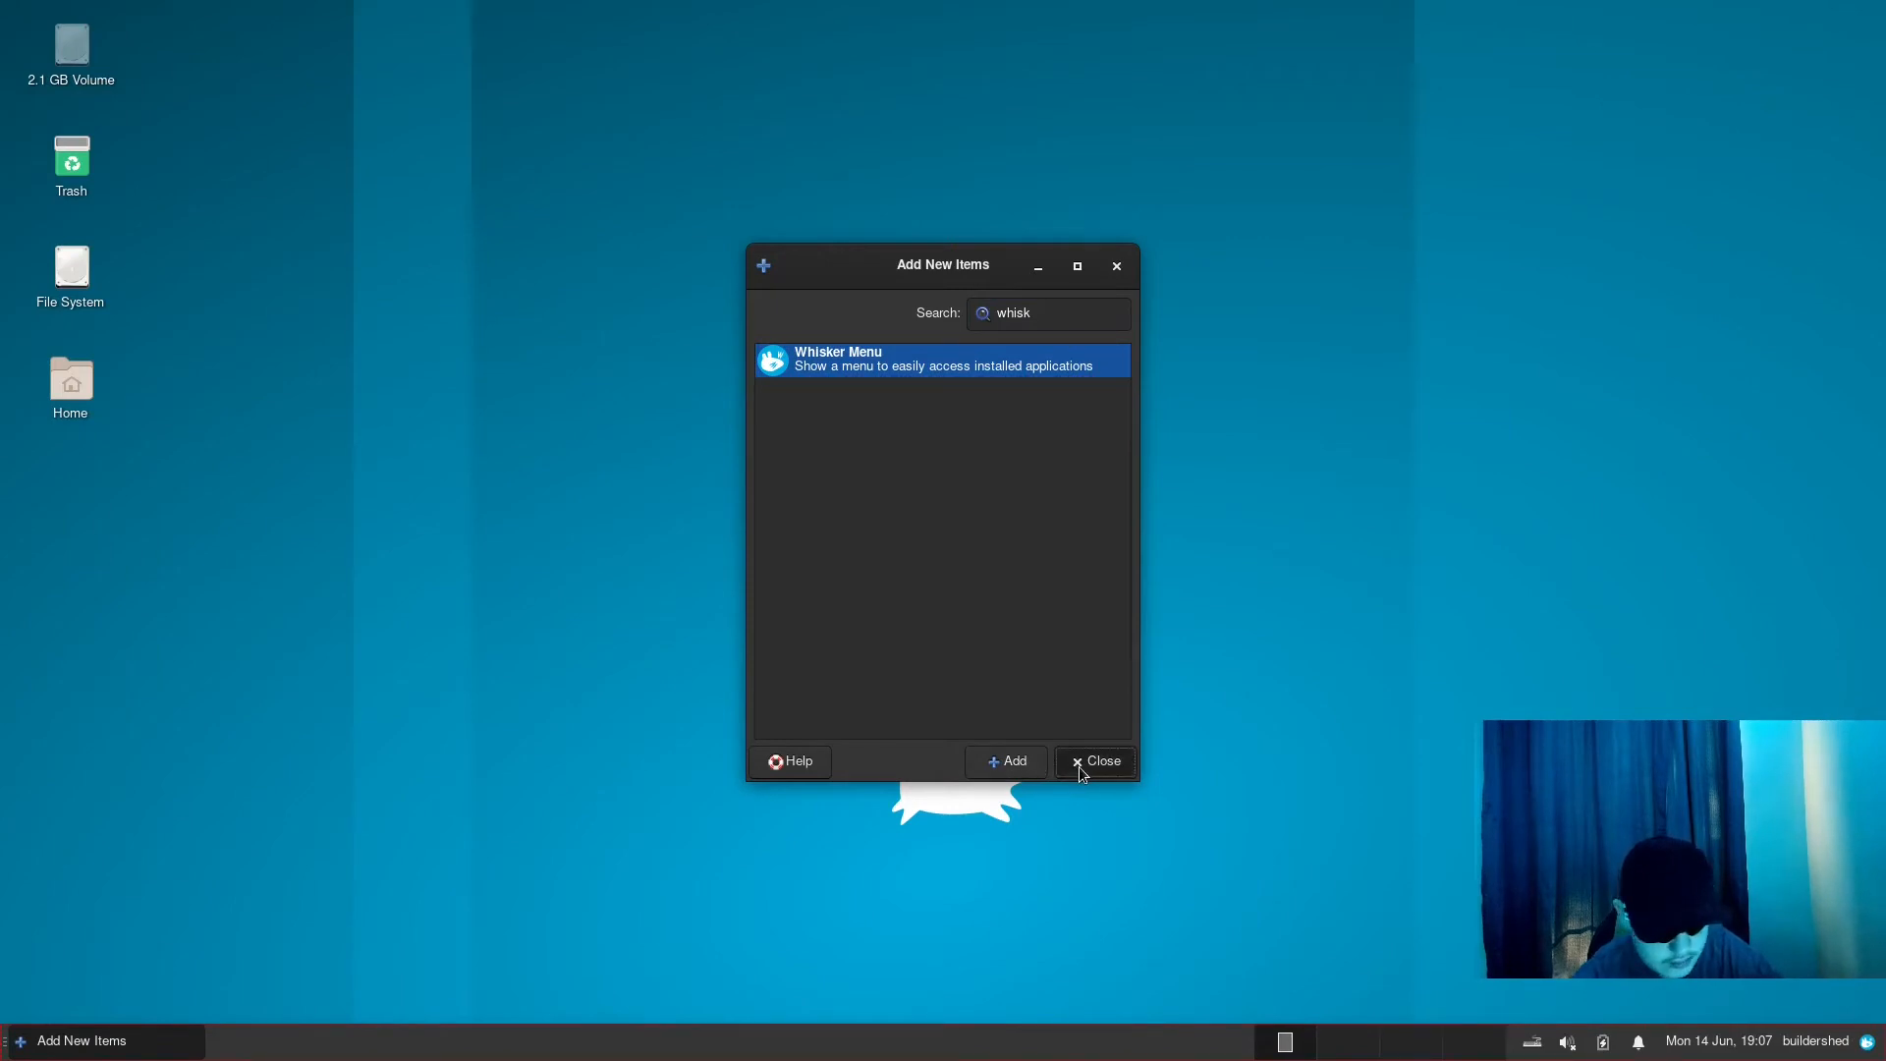
pyautogui.click(1094, 762)
# - Move the Whisker Menu item to the very start of the panel and check how its menu opens there
pyautogui.rightClick(1870, 1046)
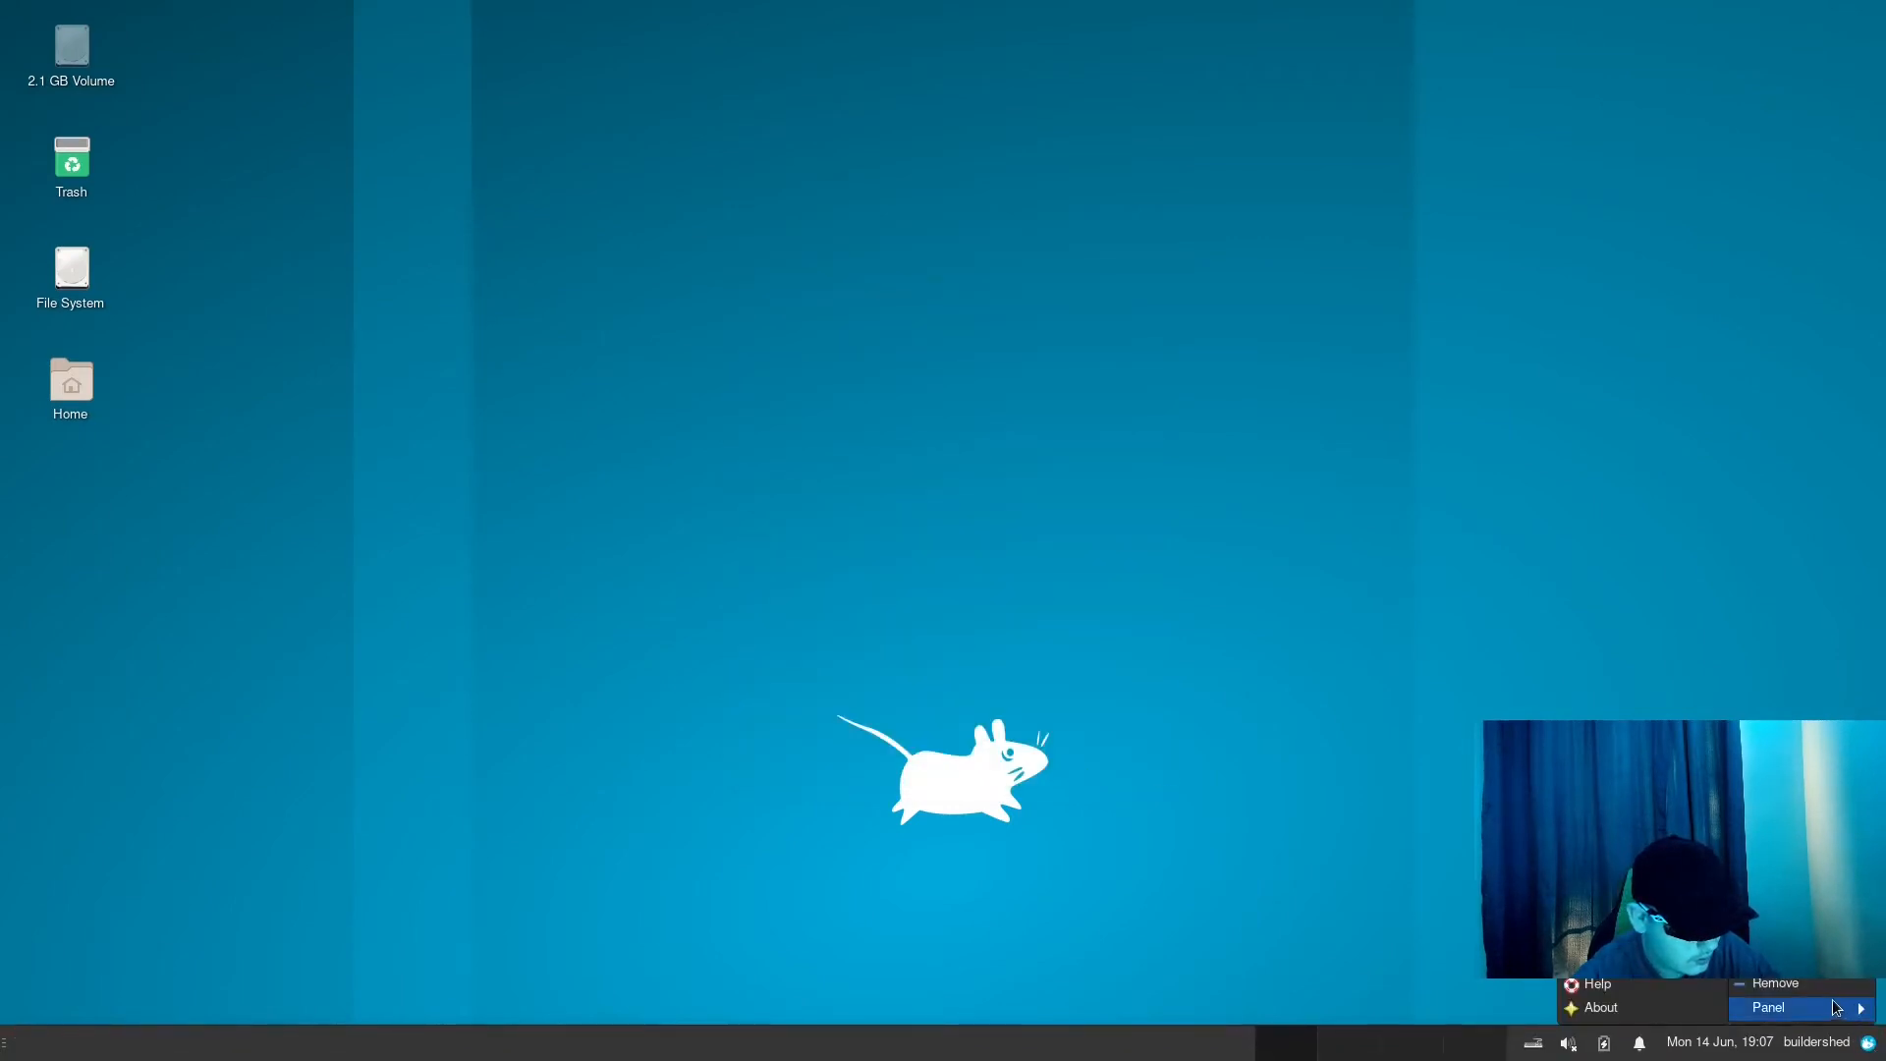
pyautogui.click(1781, 960)
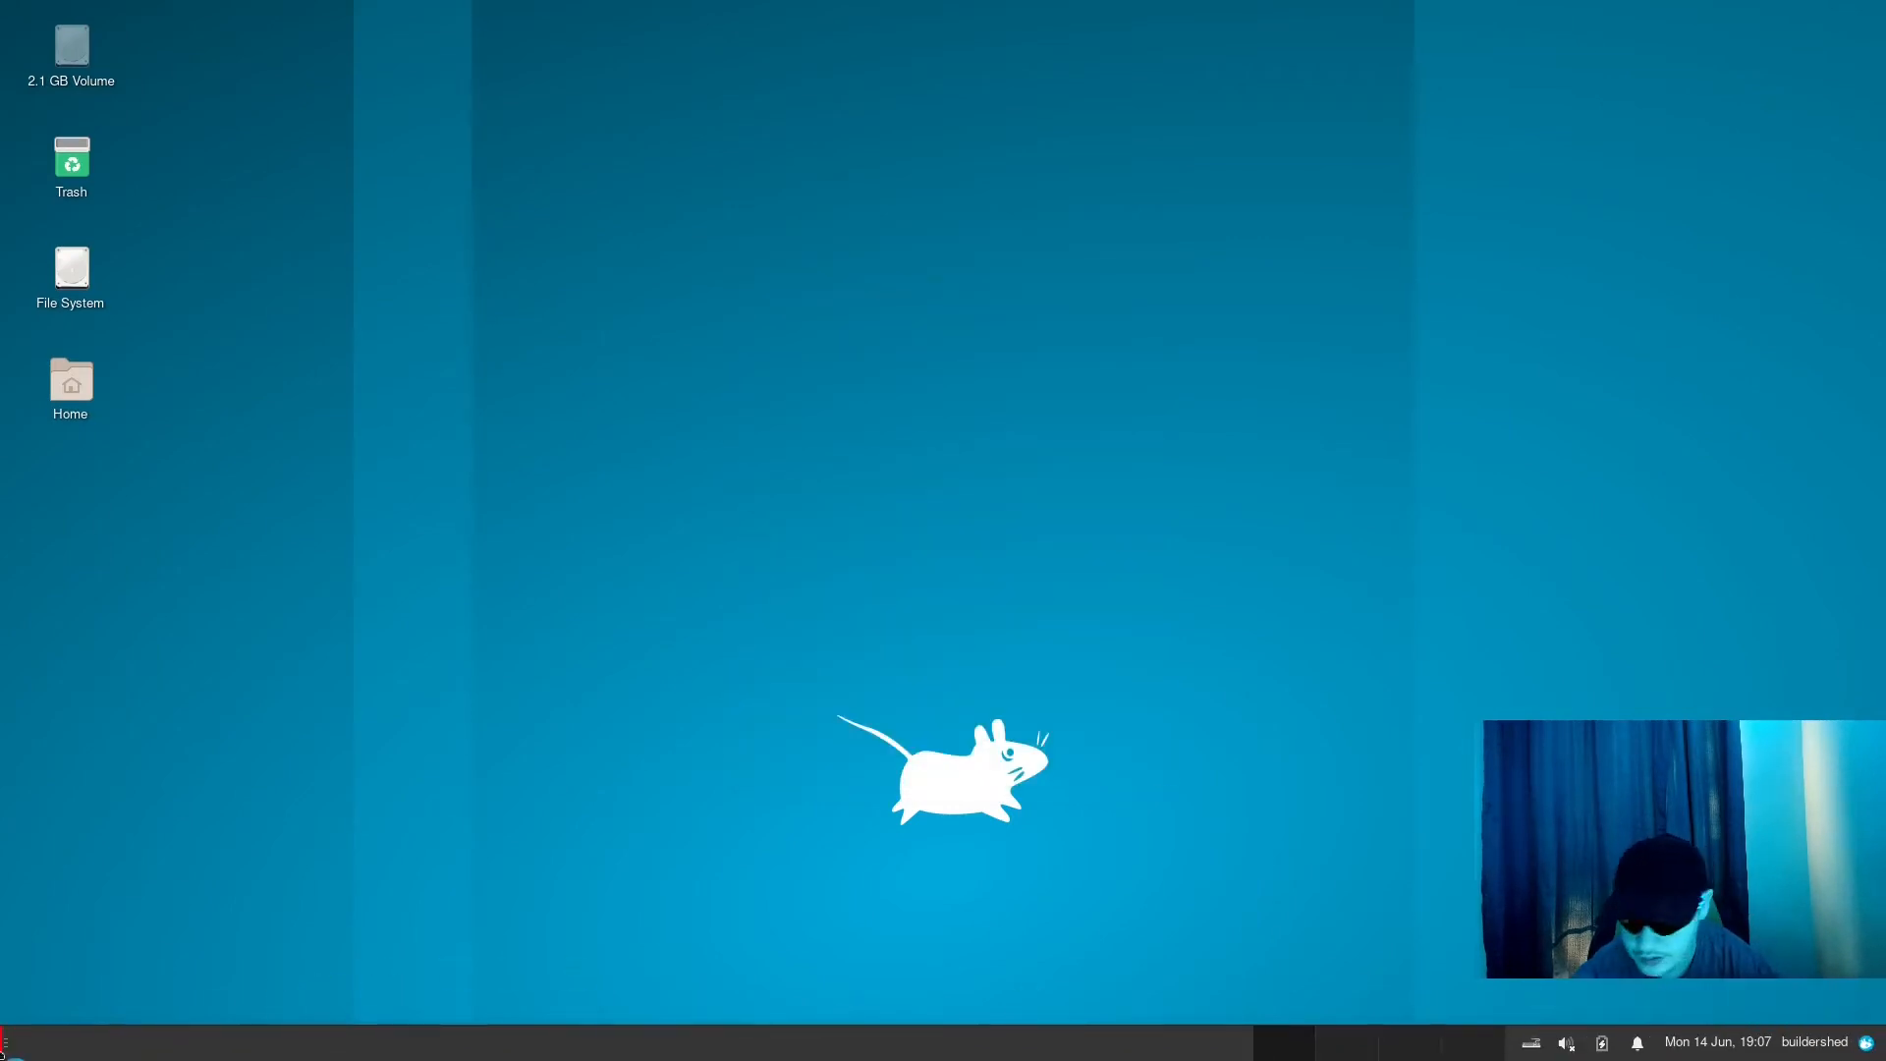
pyautogui.click(2, 1044)
pyautogui.click(16, 1044)
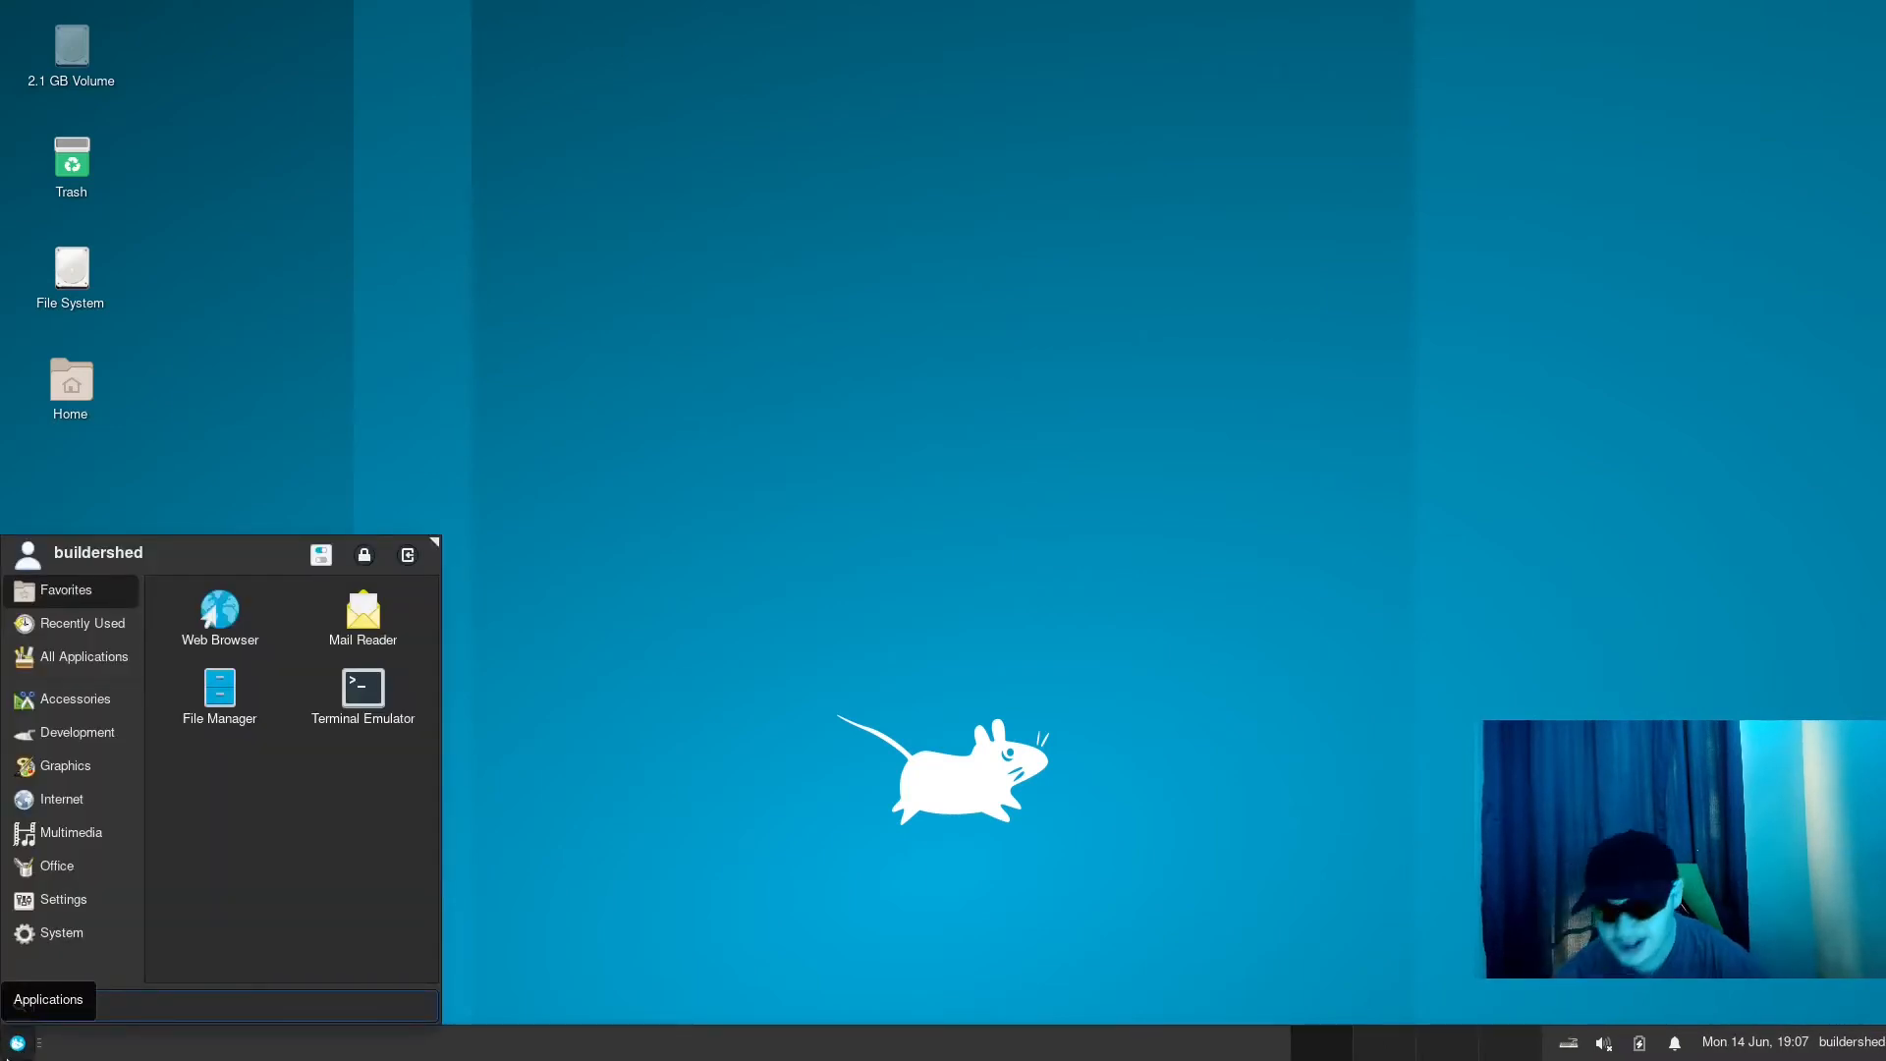
pyautogui.rightClick(8, 1057)
pyautogui.click(13, 1036)
pyautogui.click(15, 1041)
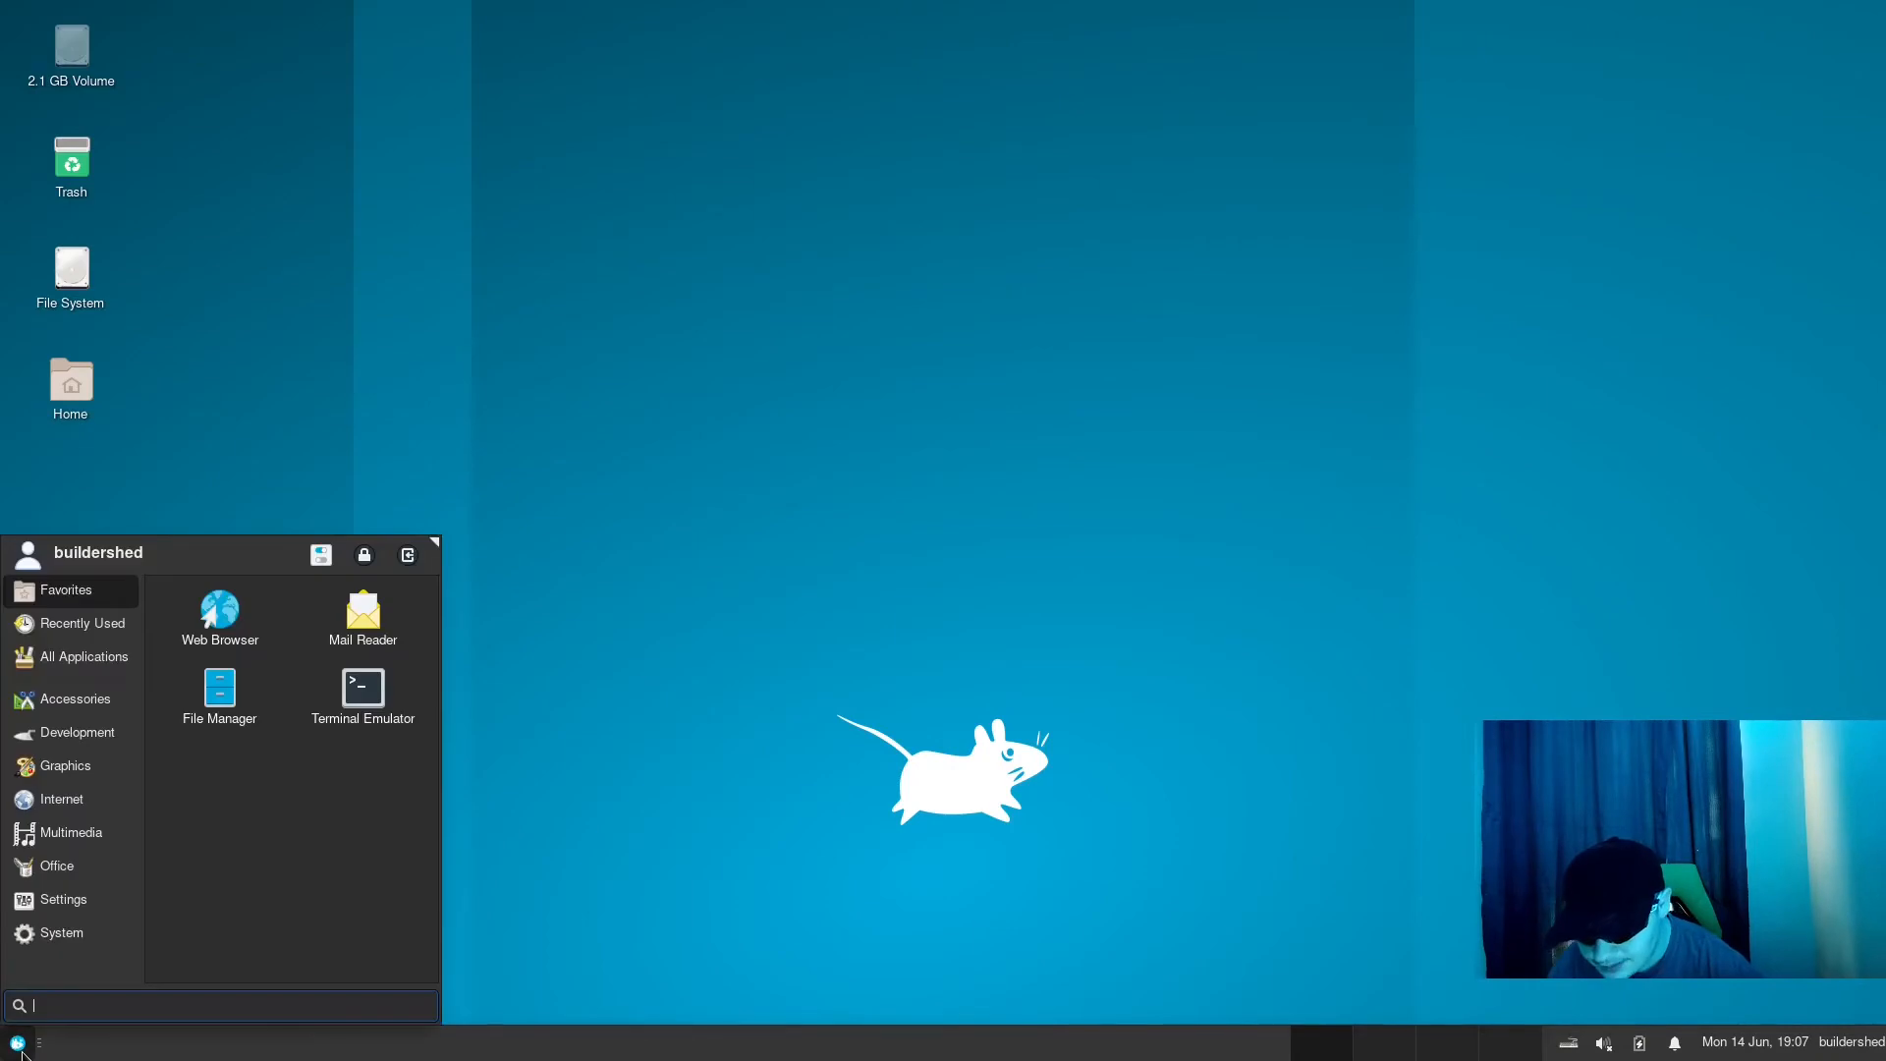
pyautogui.click(20, 1045)
# - Increase Panel 1's row size by a few pixels and close the panel preferences
pyautogui.rightClick(17, 1039)
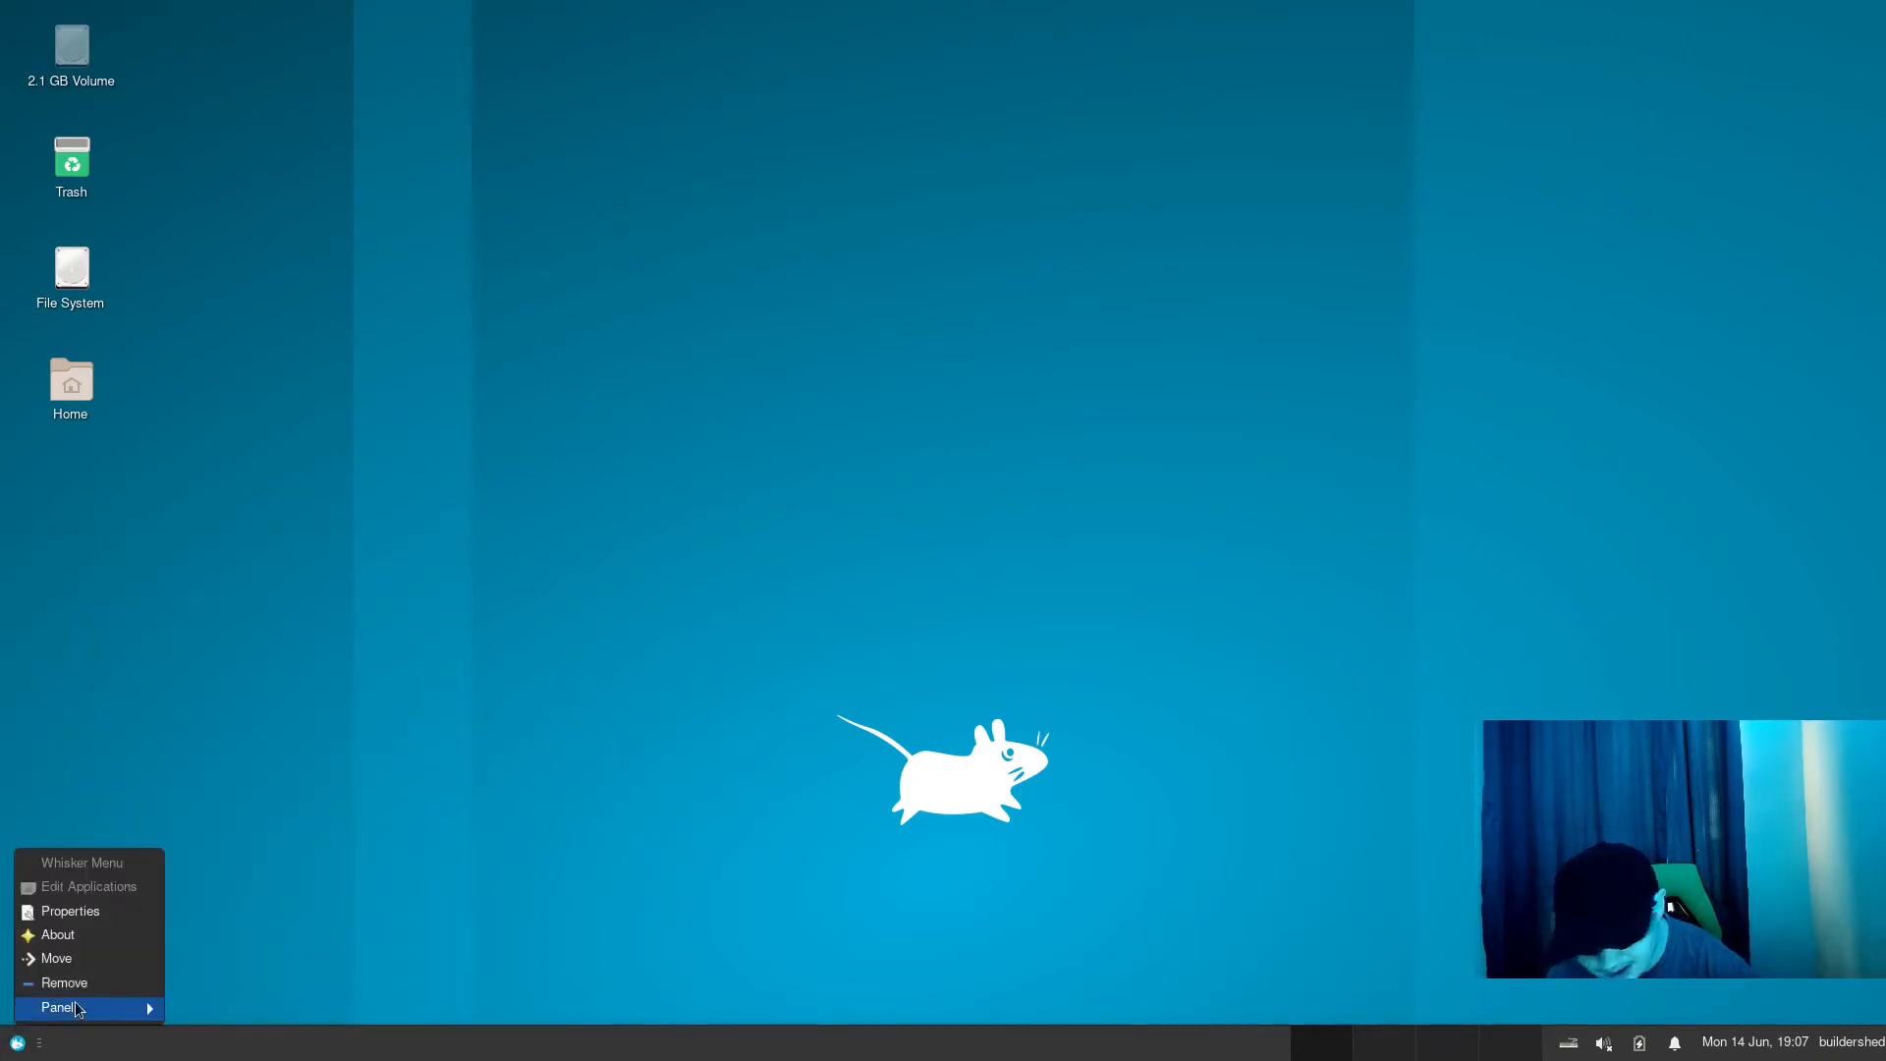
pyautogui.moveTo(76, 1002)
pyautogui.click(230, 935)
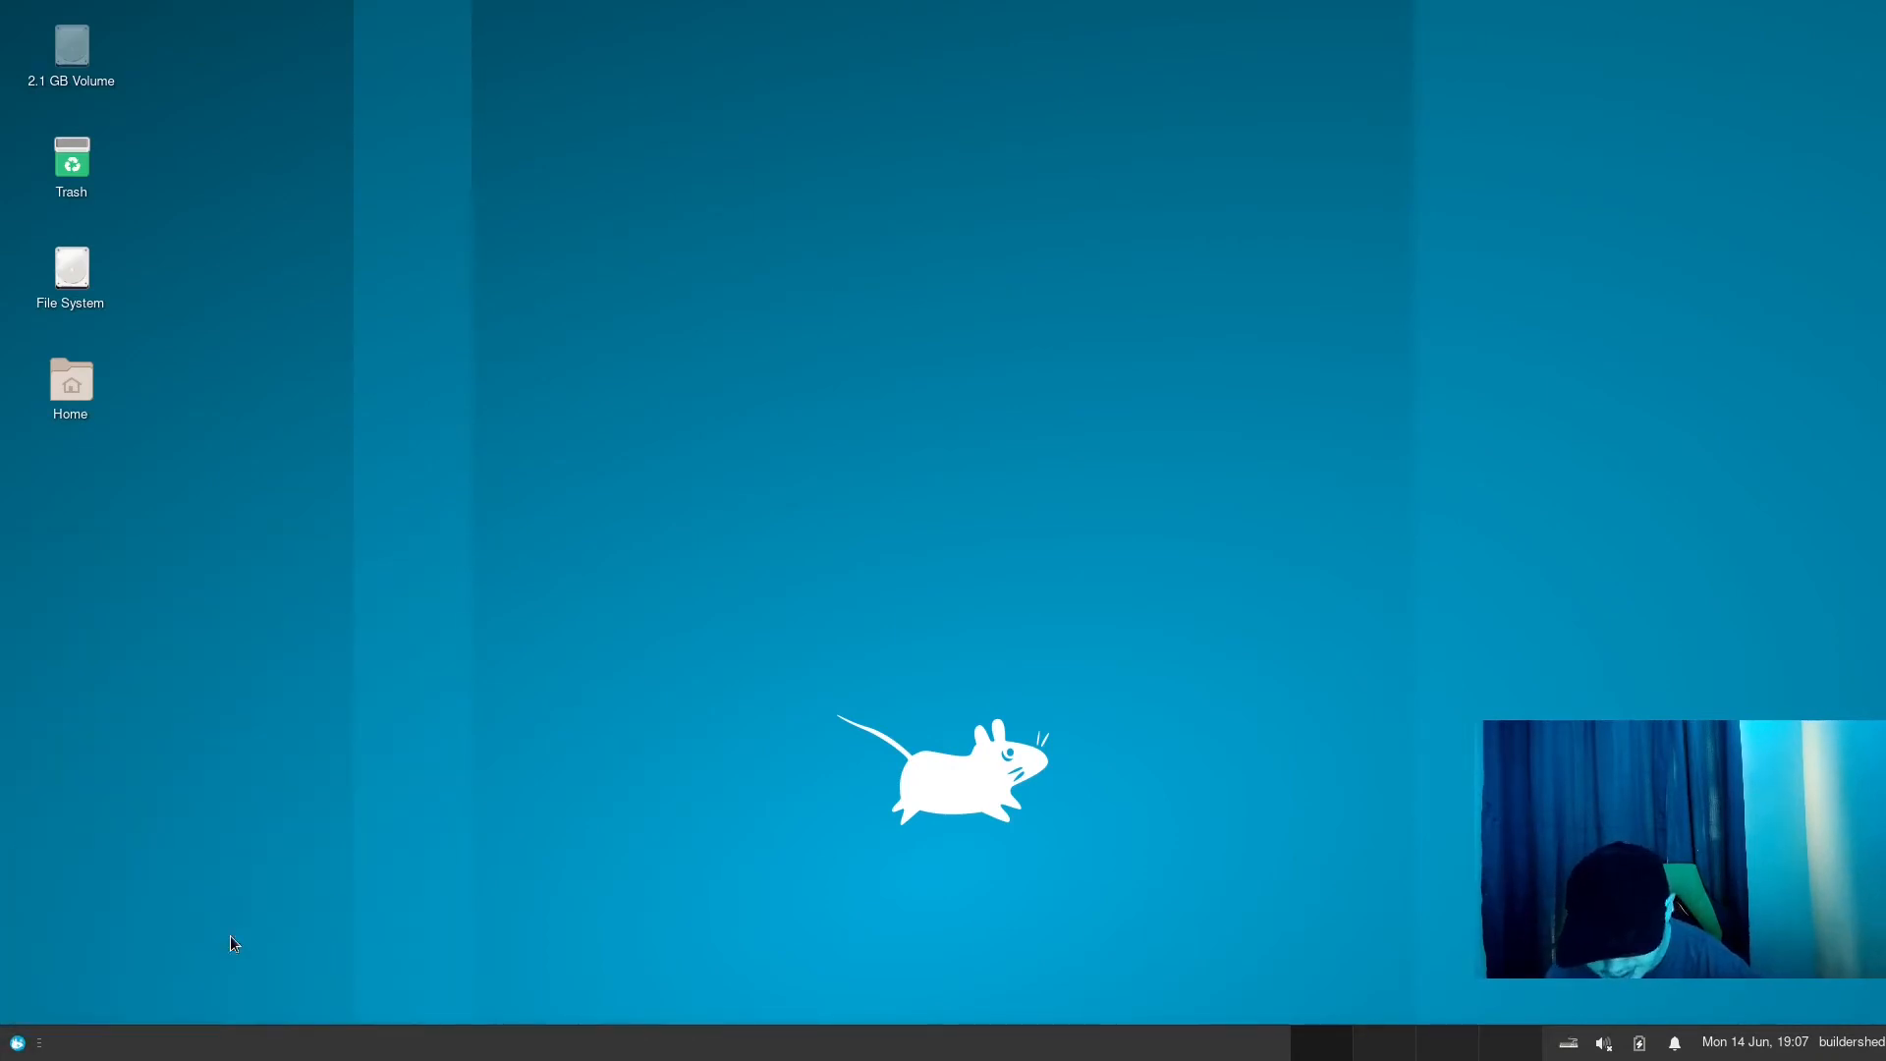
pyautogui.click(1071, 587)
pyautogui.click(1072, 587)
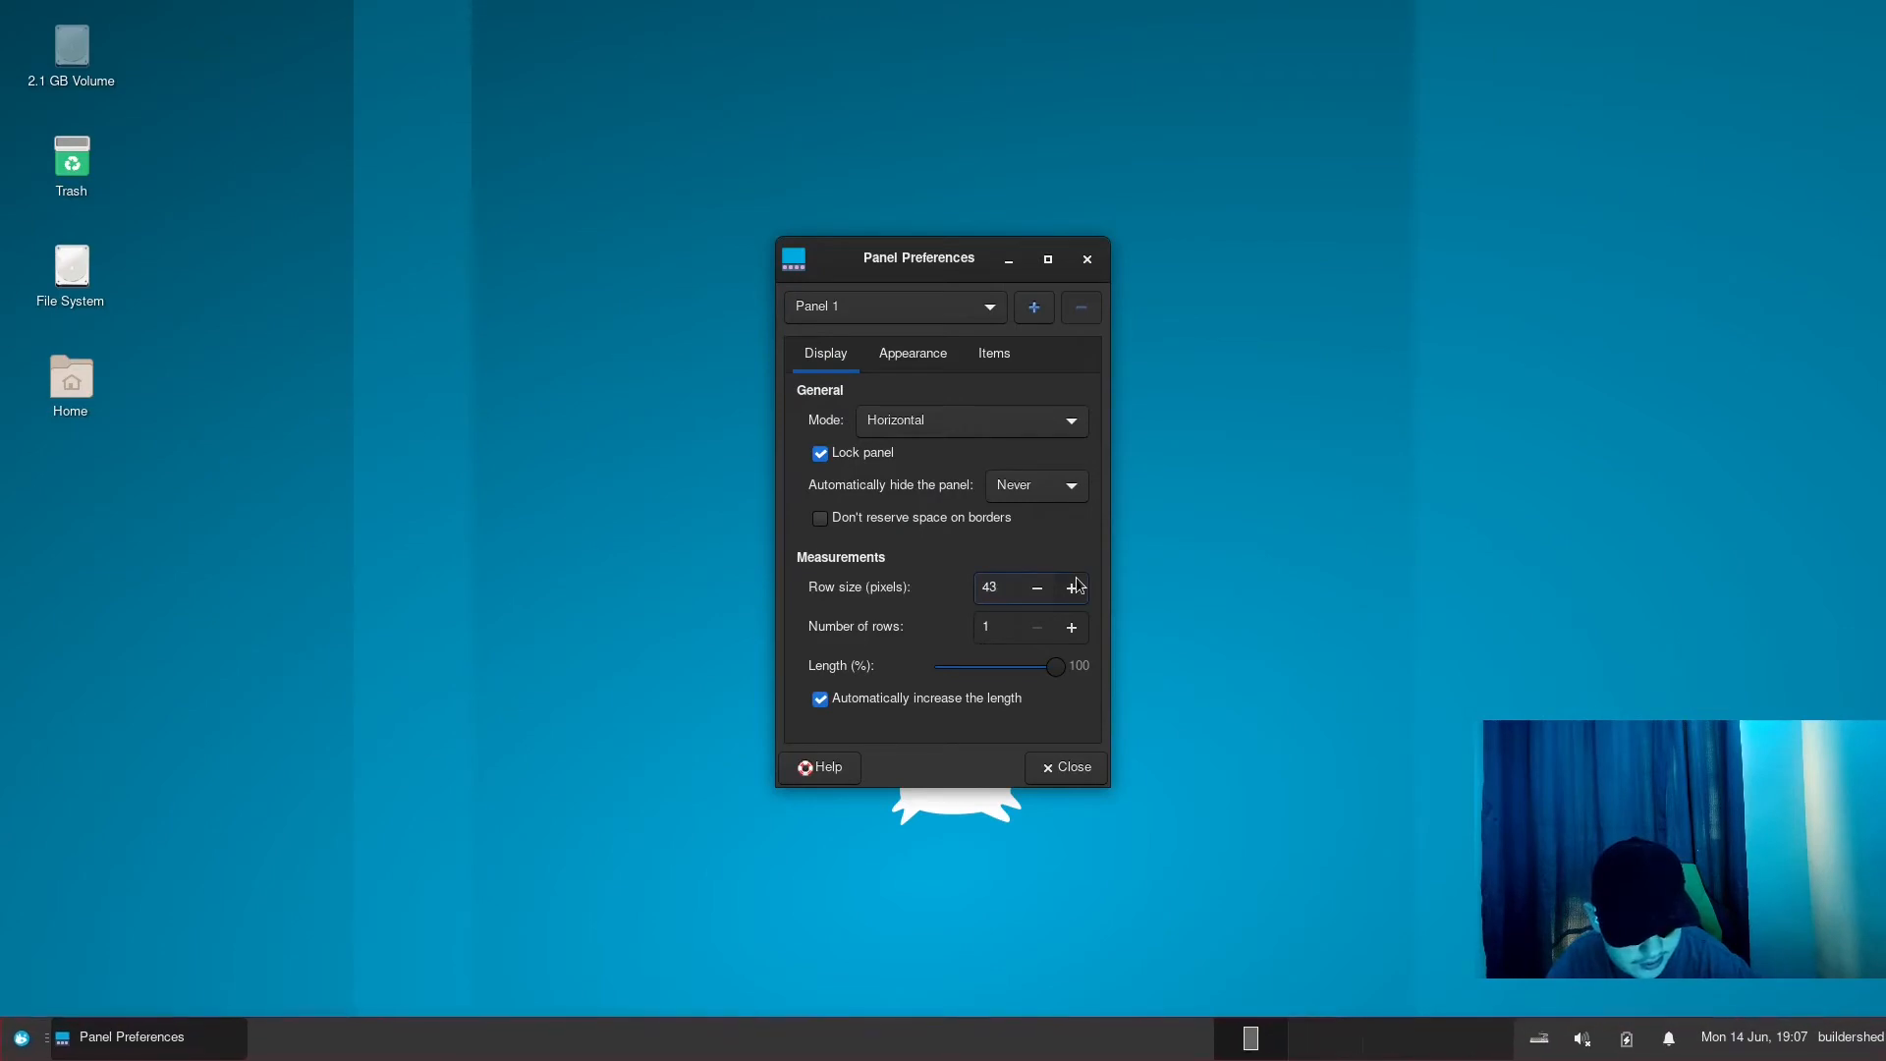
pyautogui.click(1072, 588)
pyautogui.click(1047, 589)
pyautogui.click(1047, 589)
pyautogui.click(1047, 589)
pyautogui.click(1047, 588)
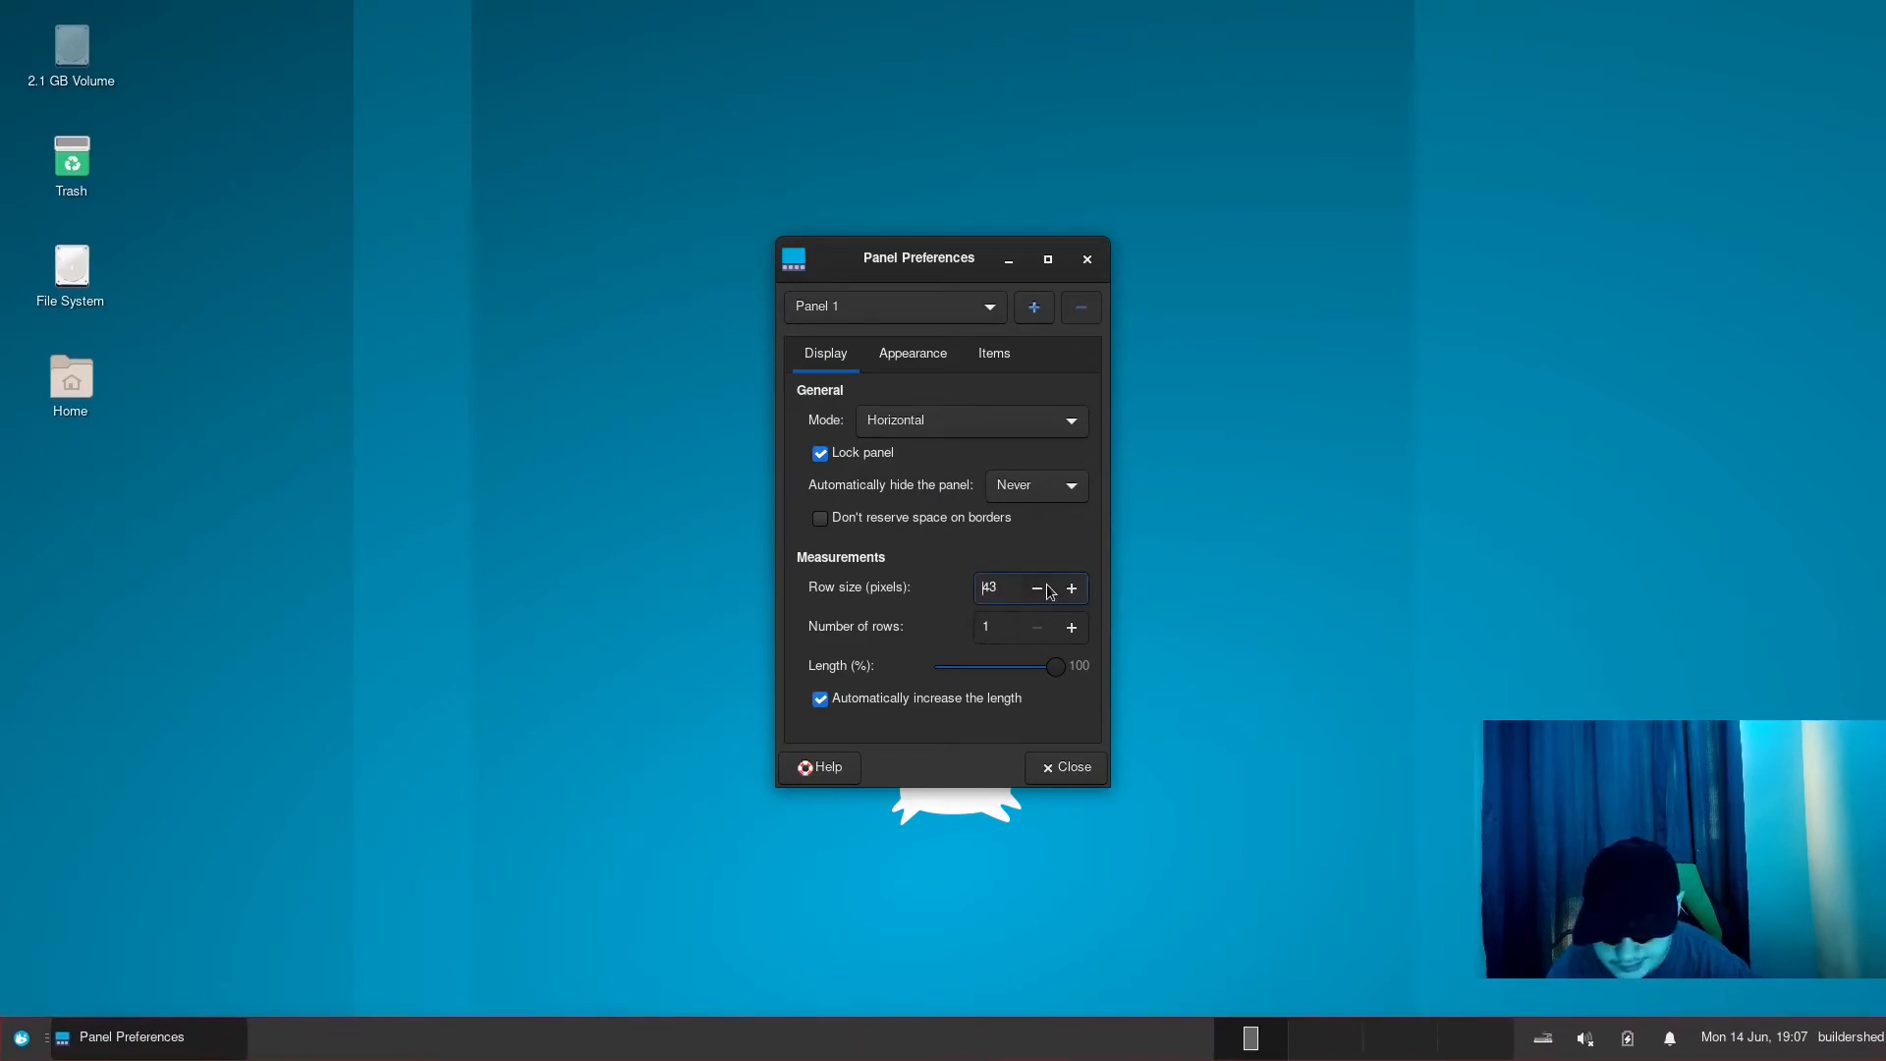
pyautogui.click(1047, 588)
pyautogui.click(1059, 771)
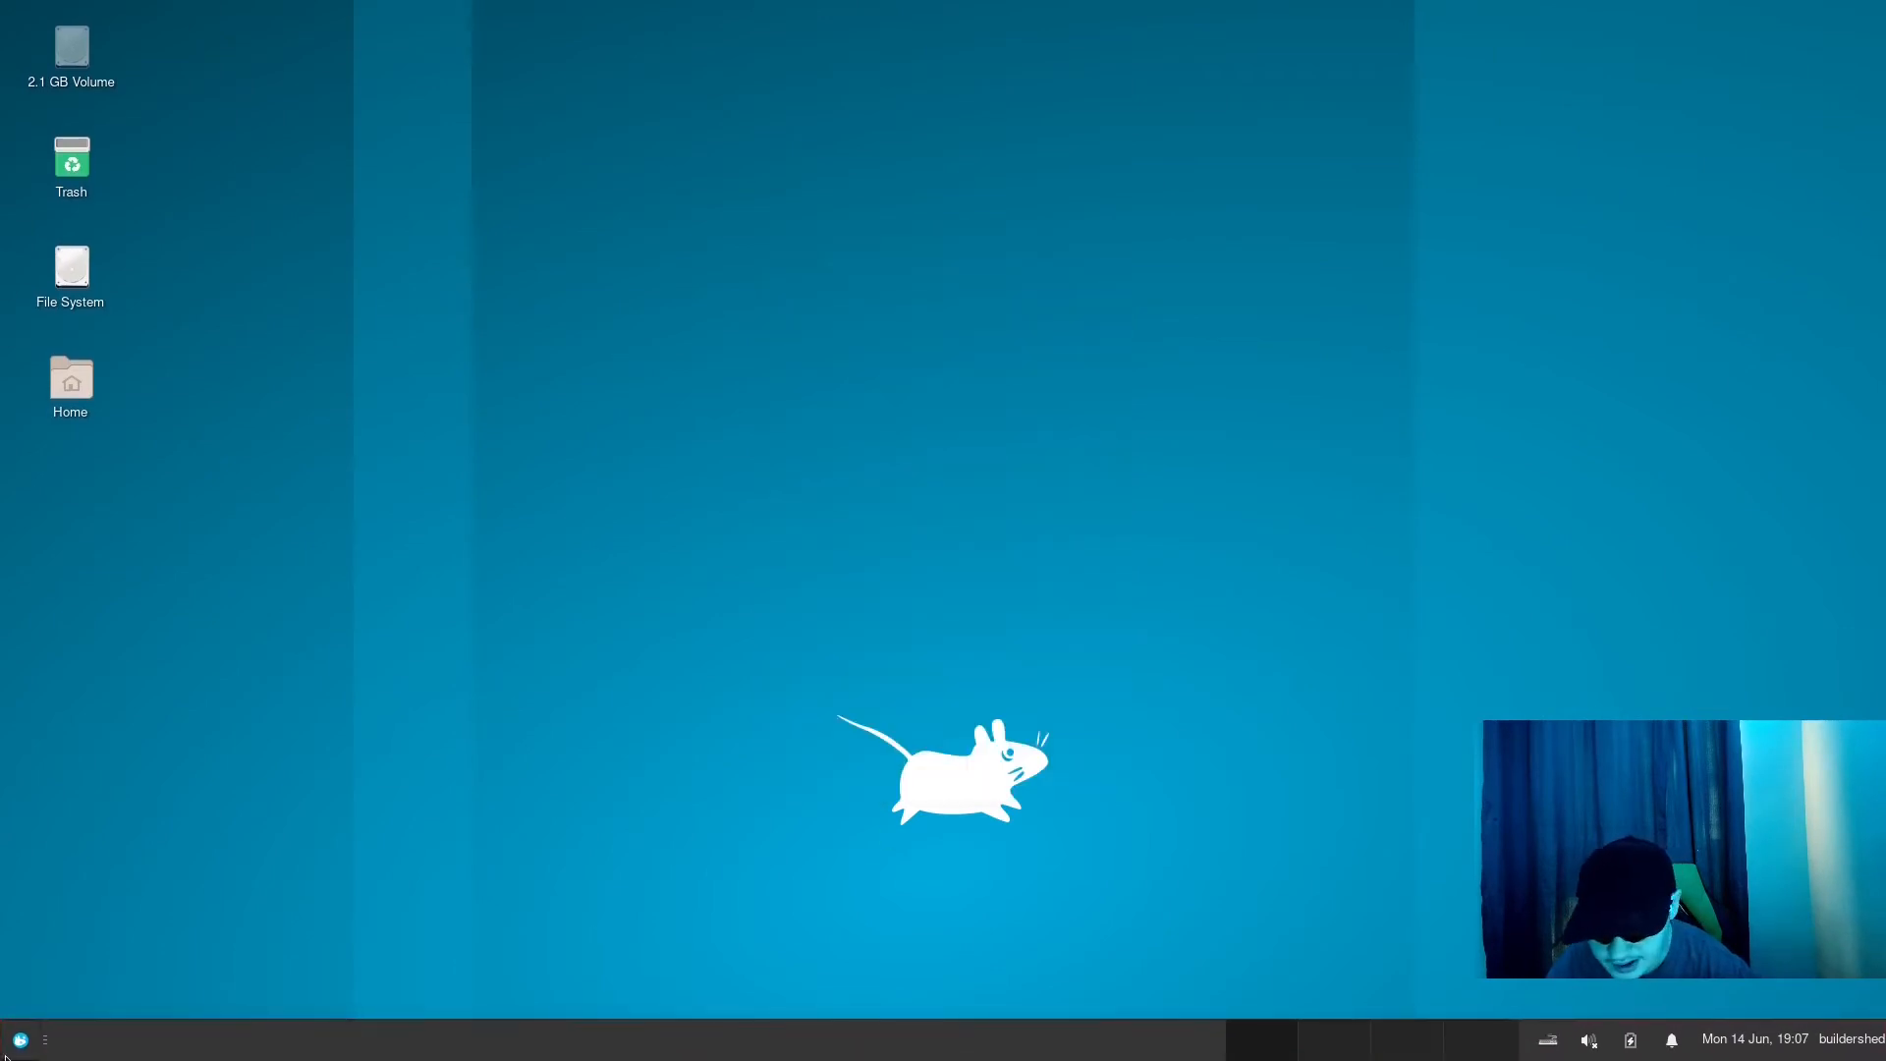
# - Open the Whisker Menu properties and look over its appearance and panel button settings
pyautogui.click(12, 1043)
pyautogui.rightClick(18, 1039)
pyautogui.click(59, 901)
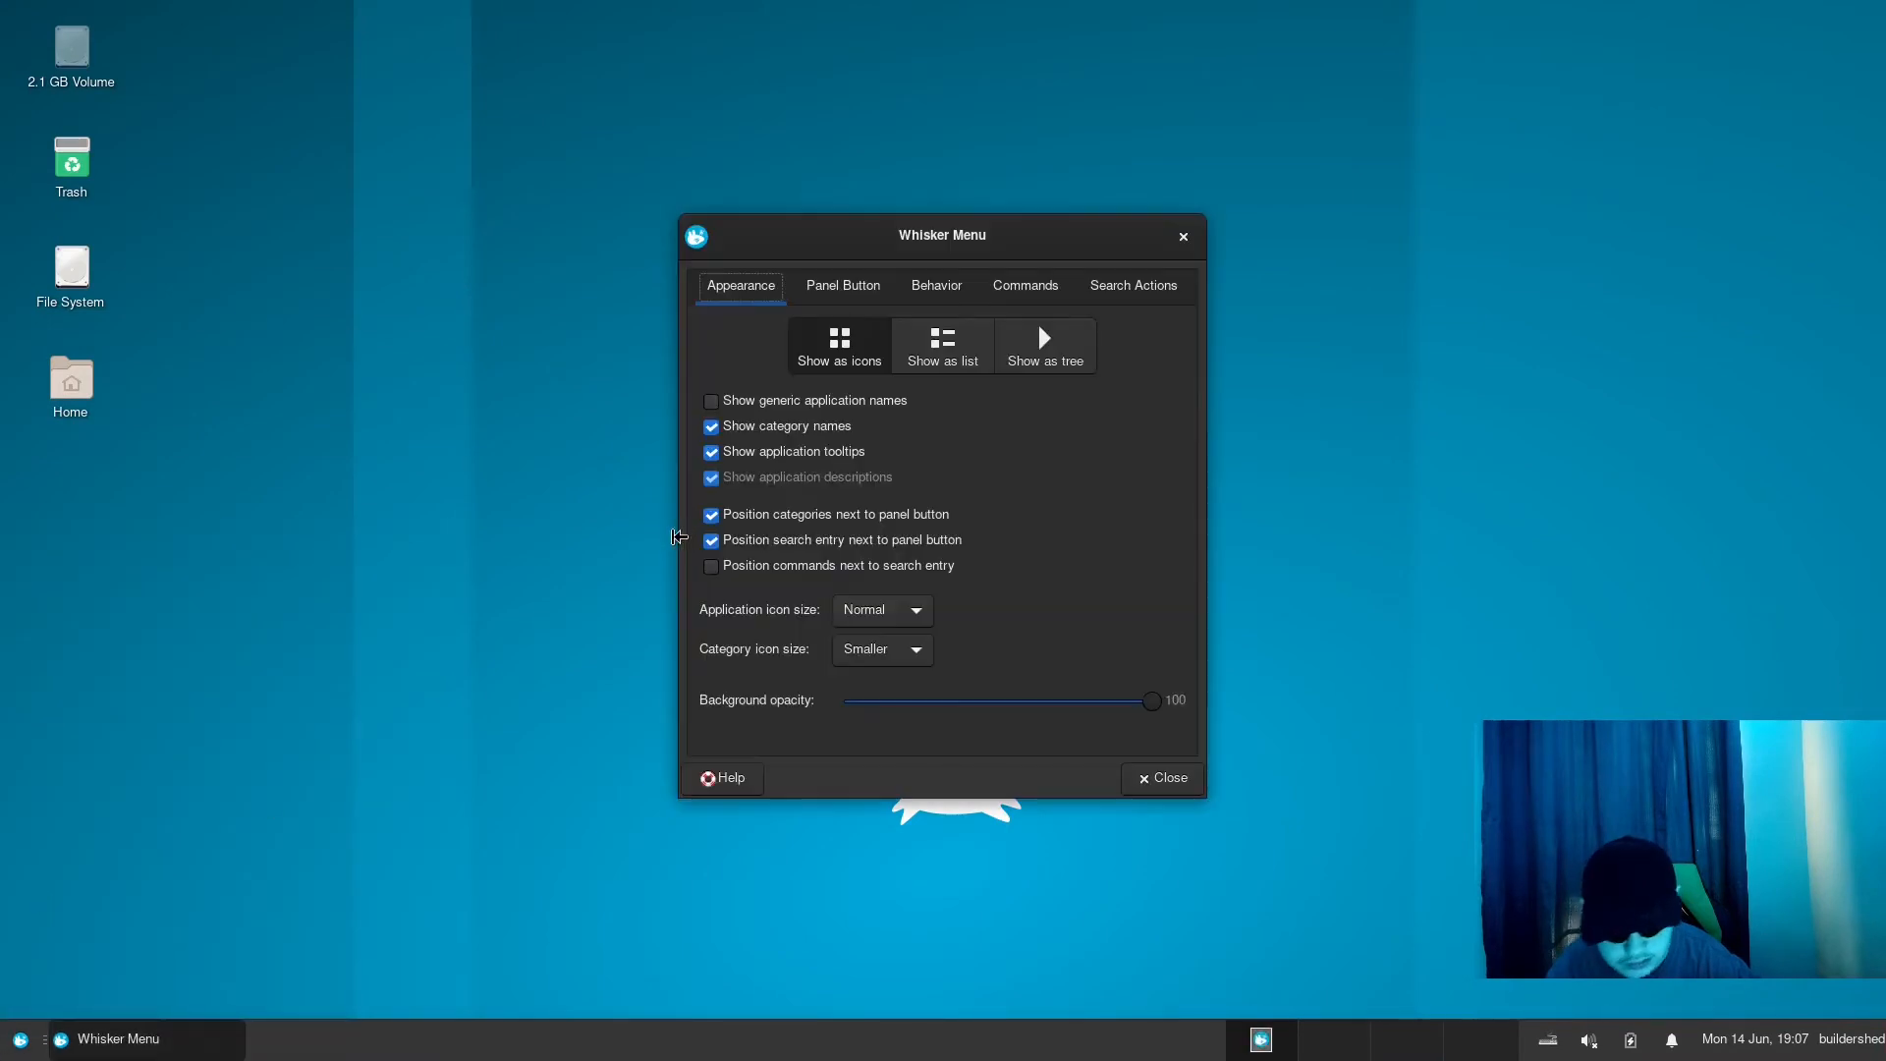
pyautogui.click(855, 294)
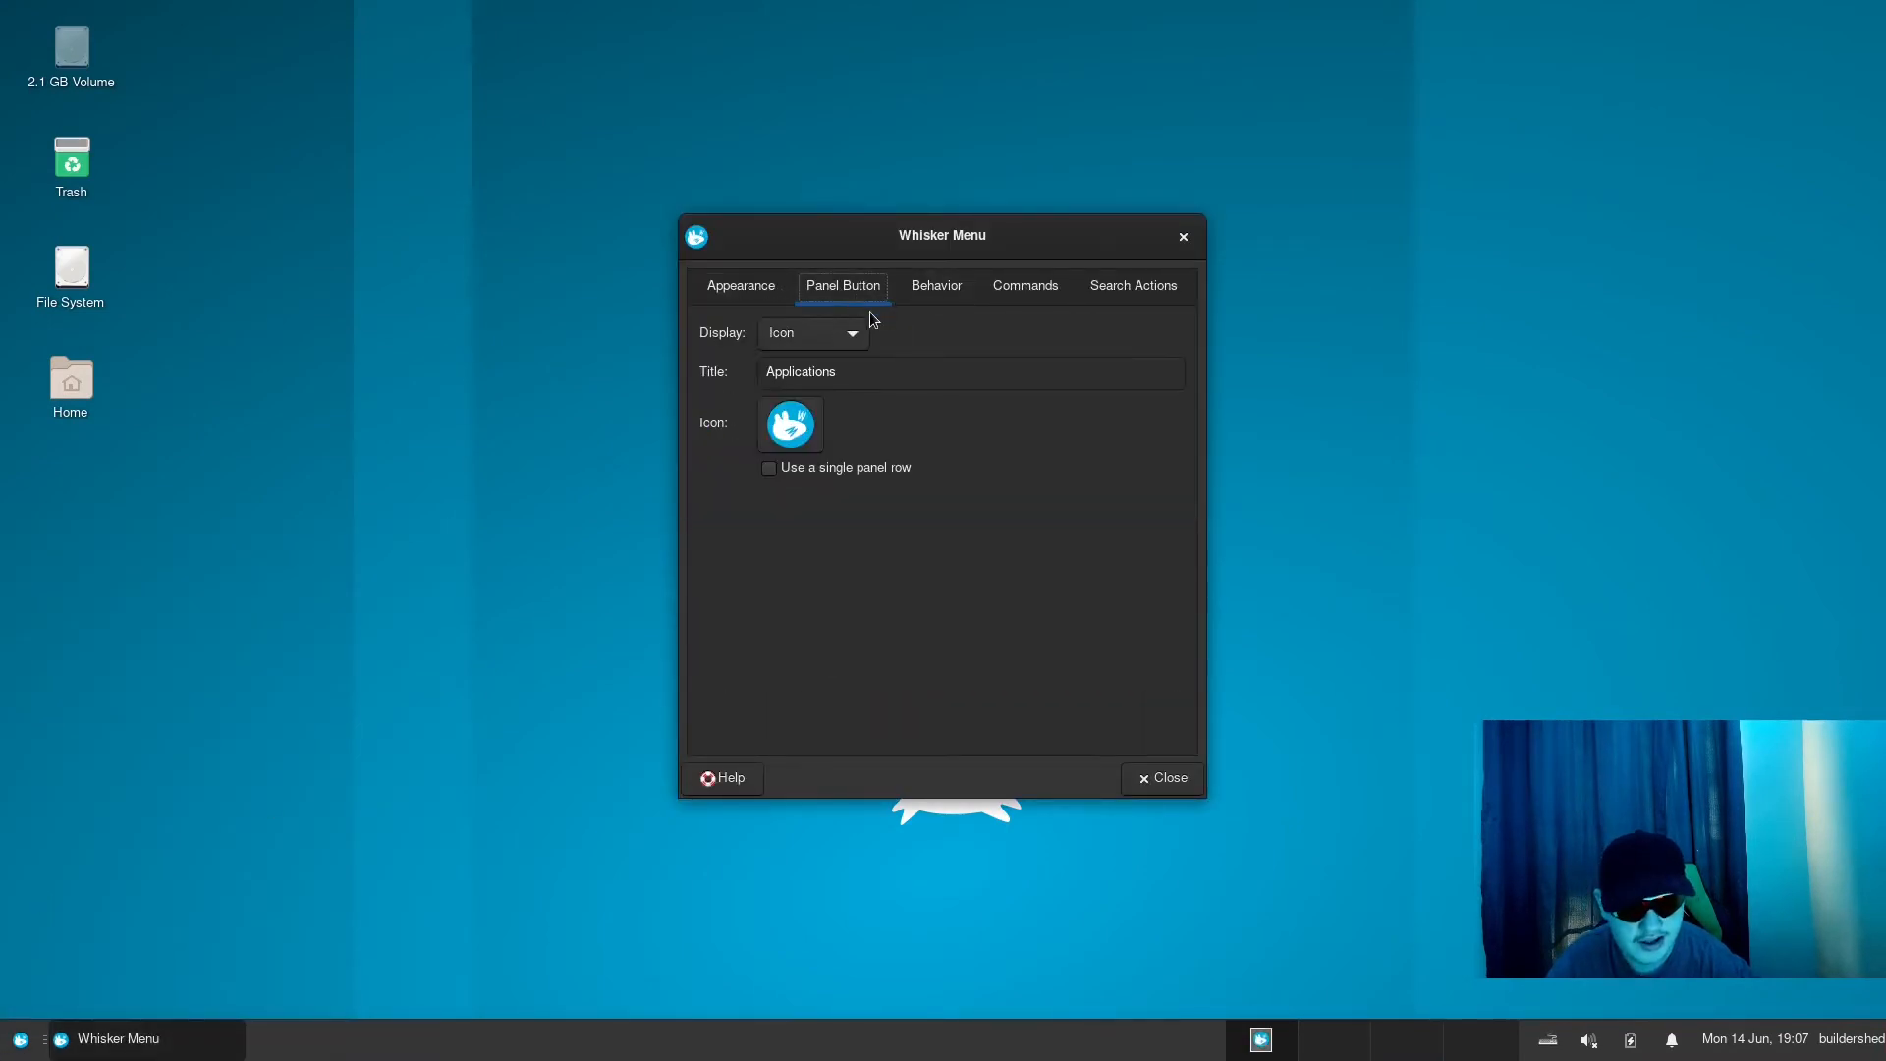
pyautogui.click(739, 291)
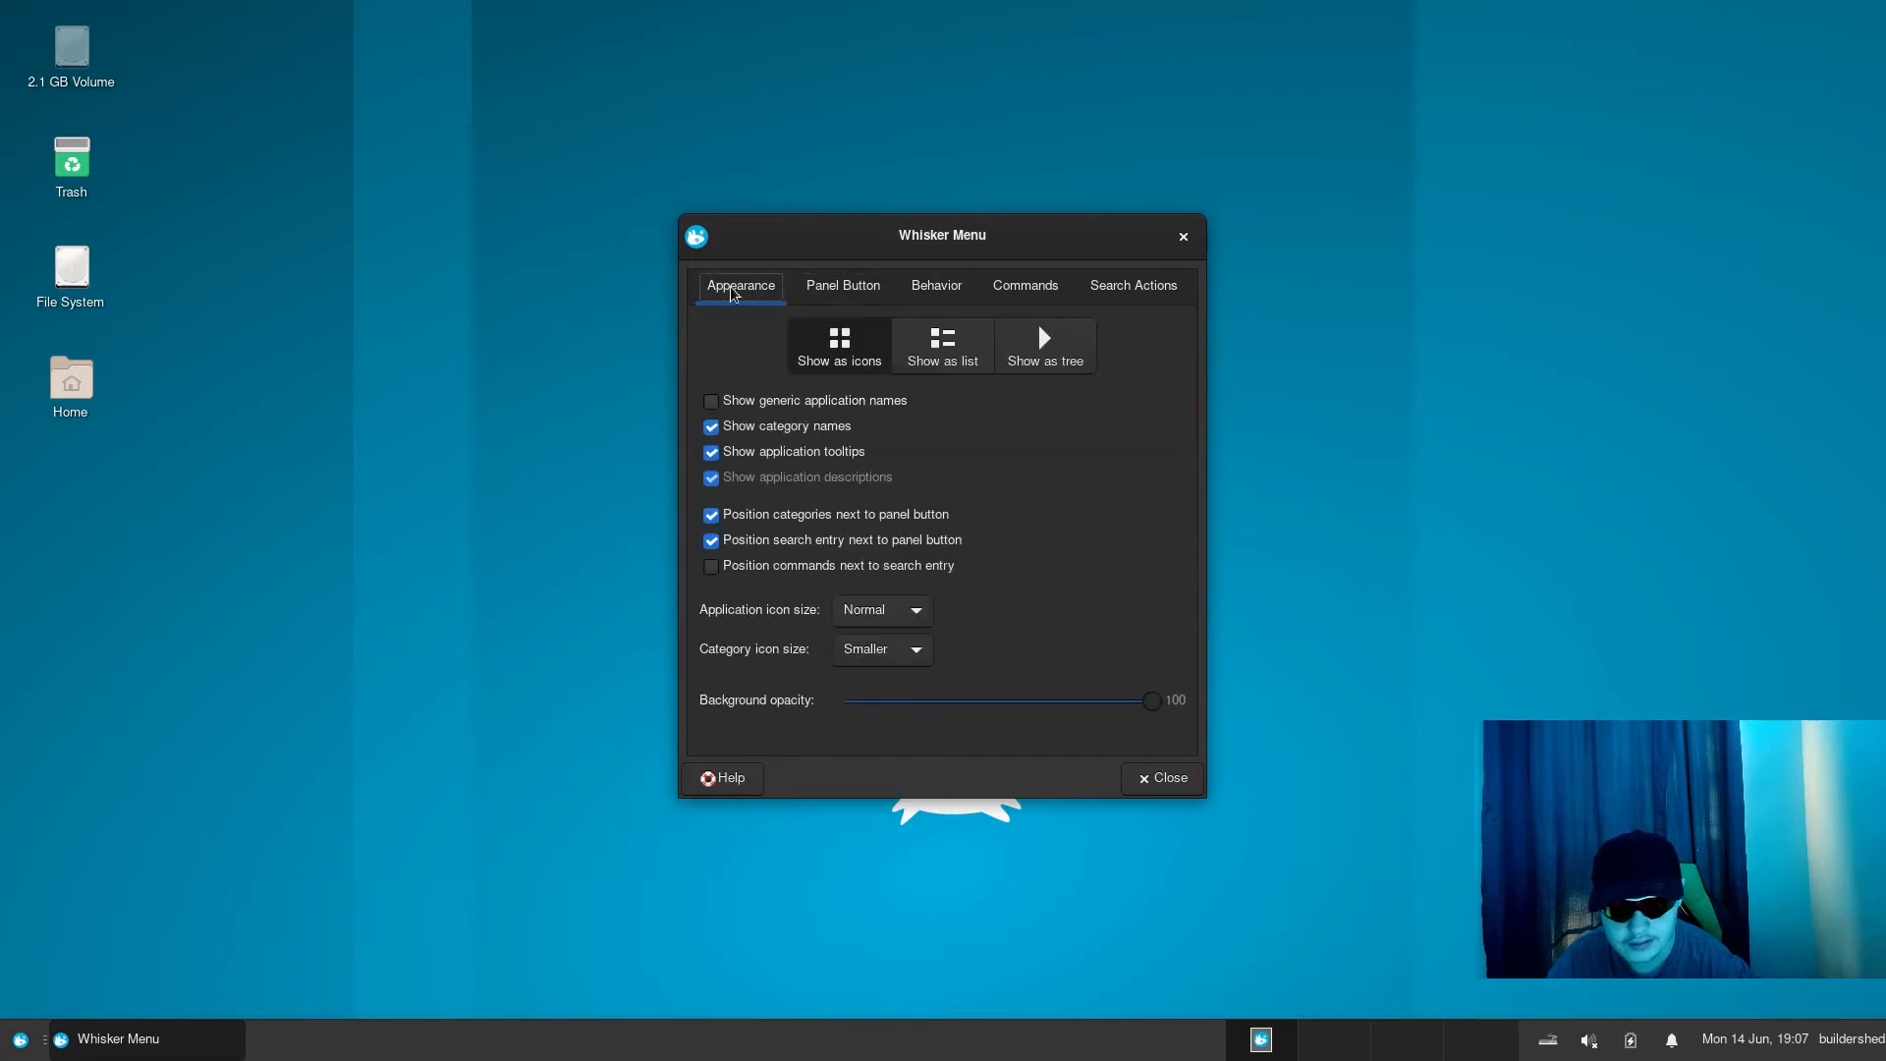
pyautogui.click(818, 293)
# - Try the title and the icon-and-title displays for the Whisker Menu's panel button and return it to Icon
pyautogui.click(804, 336)
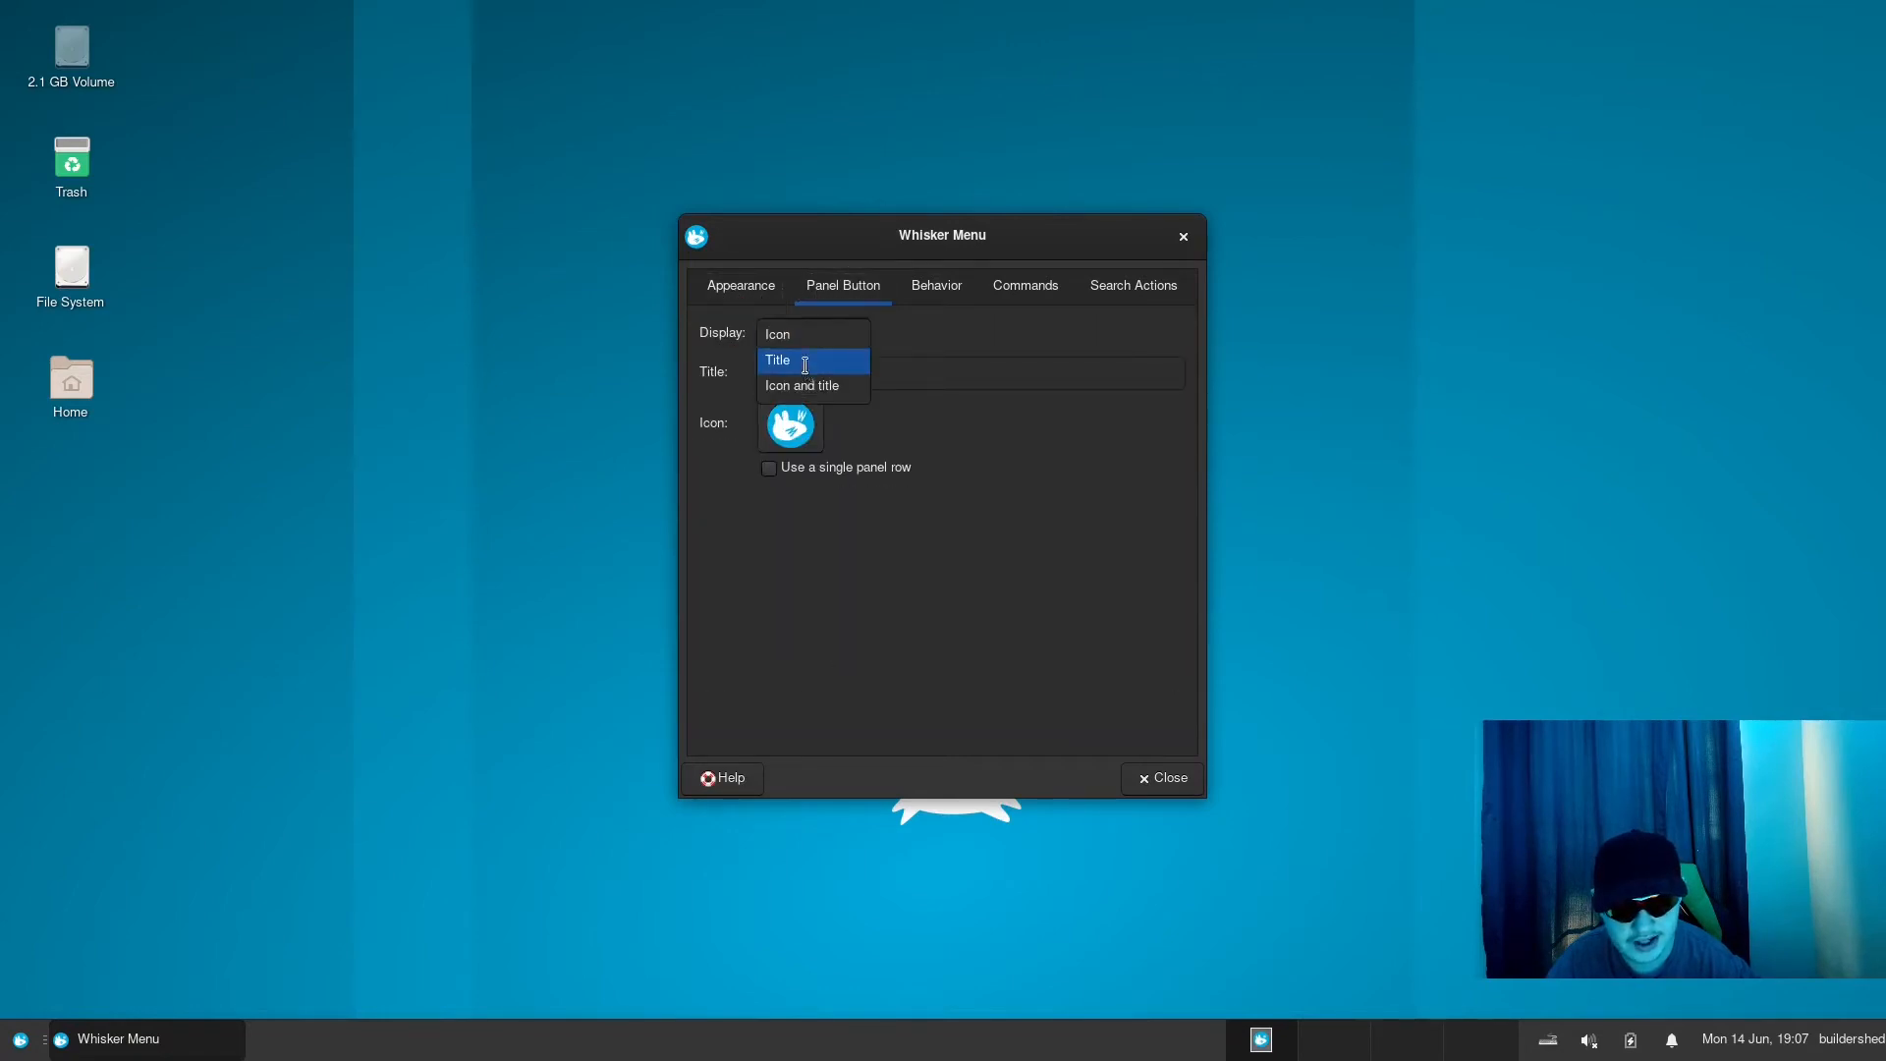
pyautogui.click(805, 363)
pyautogui.click(806, 342)
pyautogui.click(796, 354)
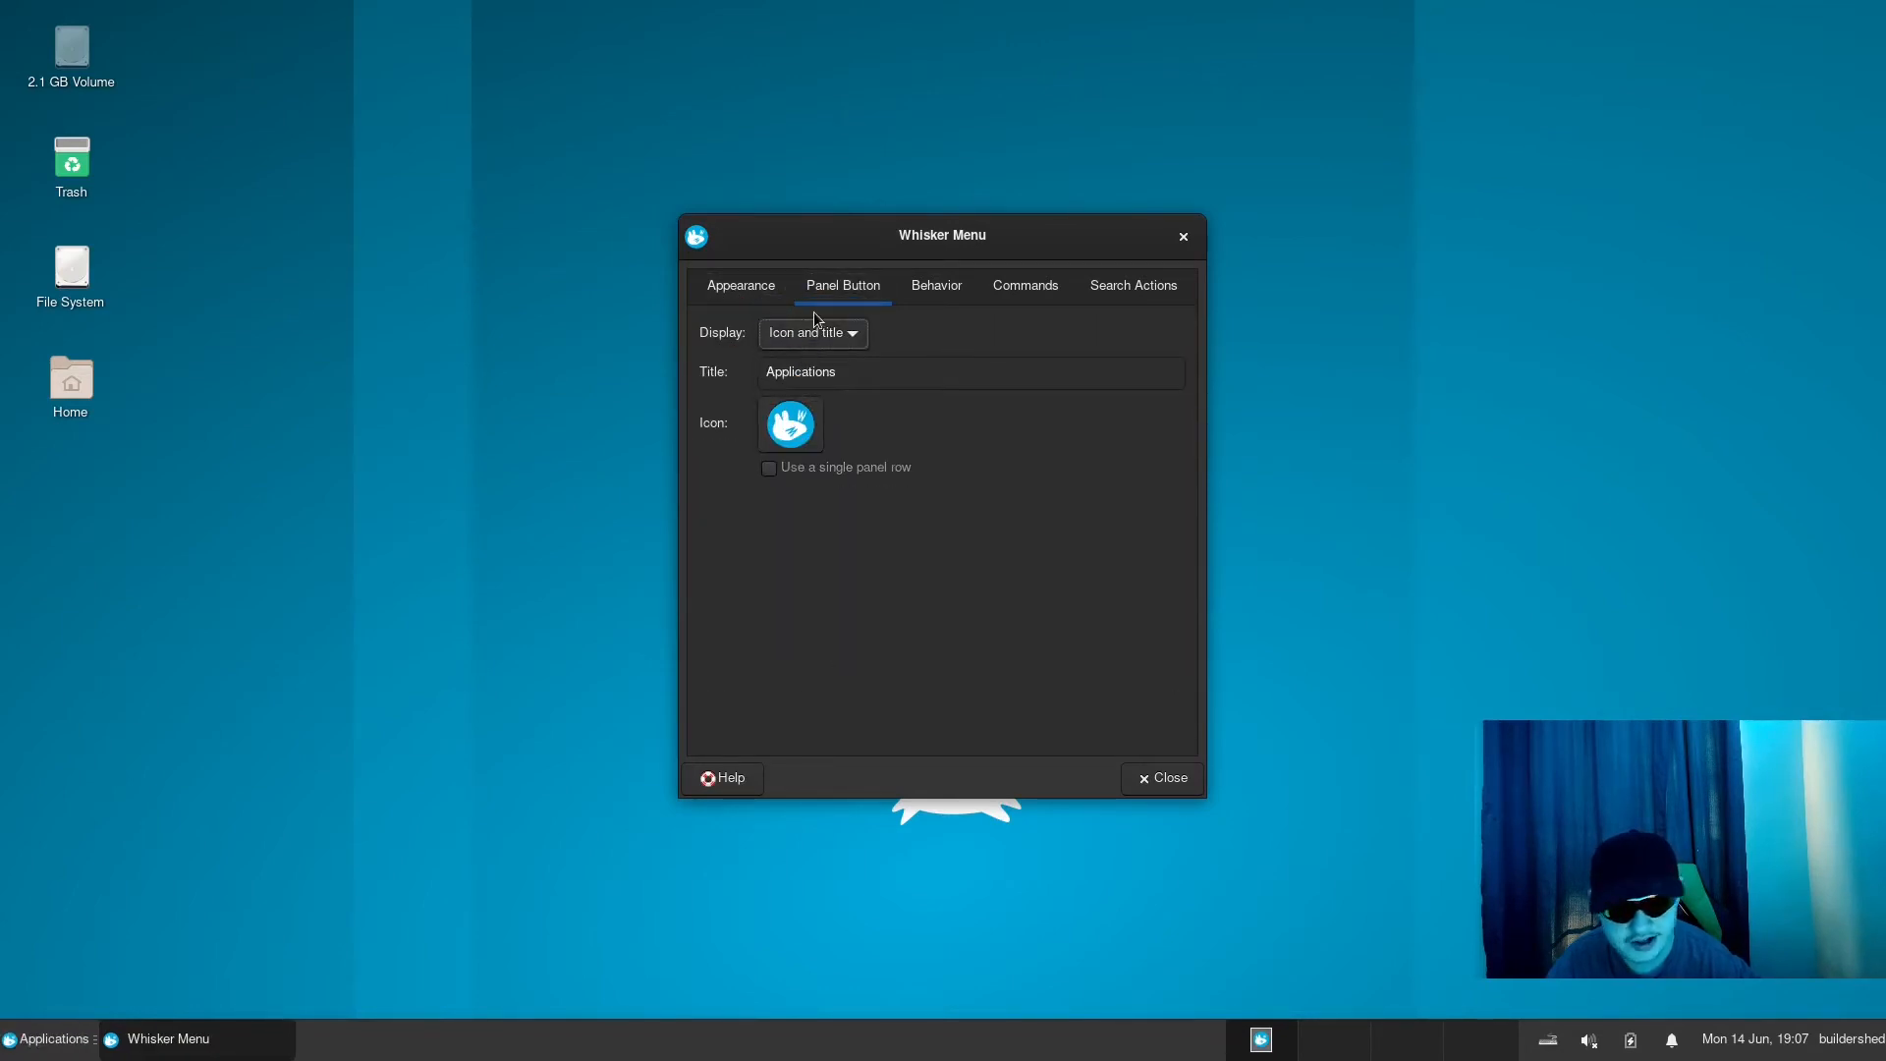
pyautogui.click(824, 334)
pyautogui.click(790, 287)
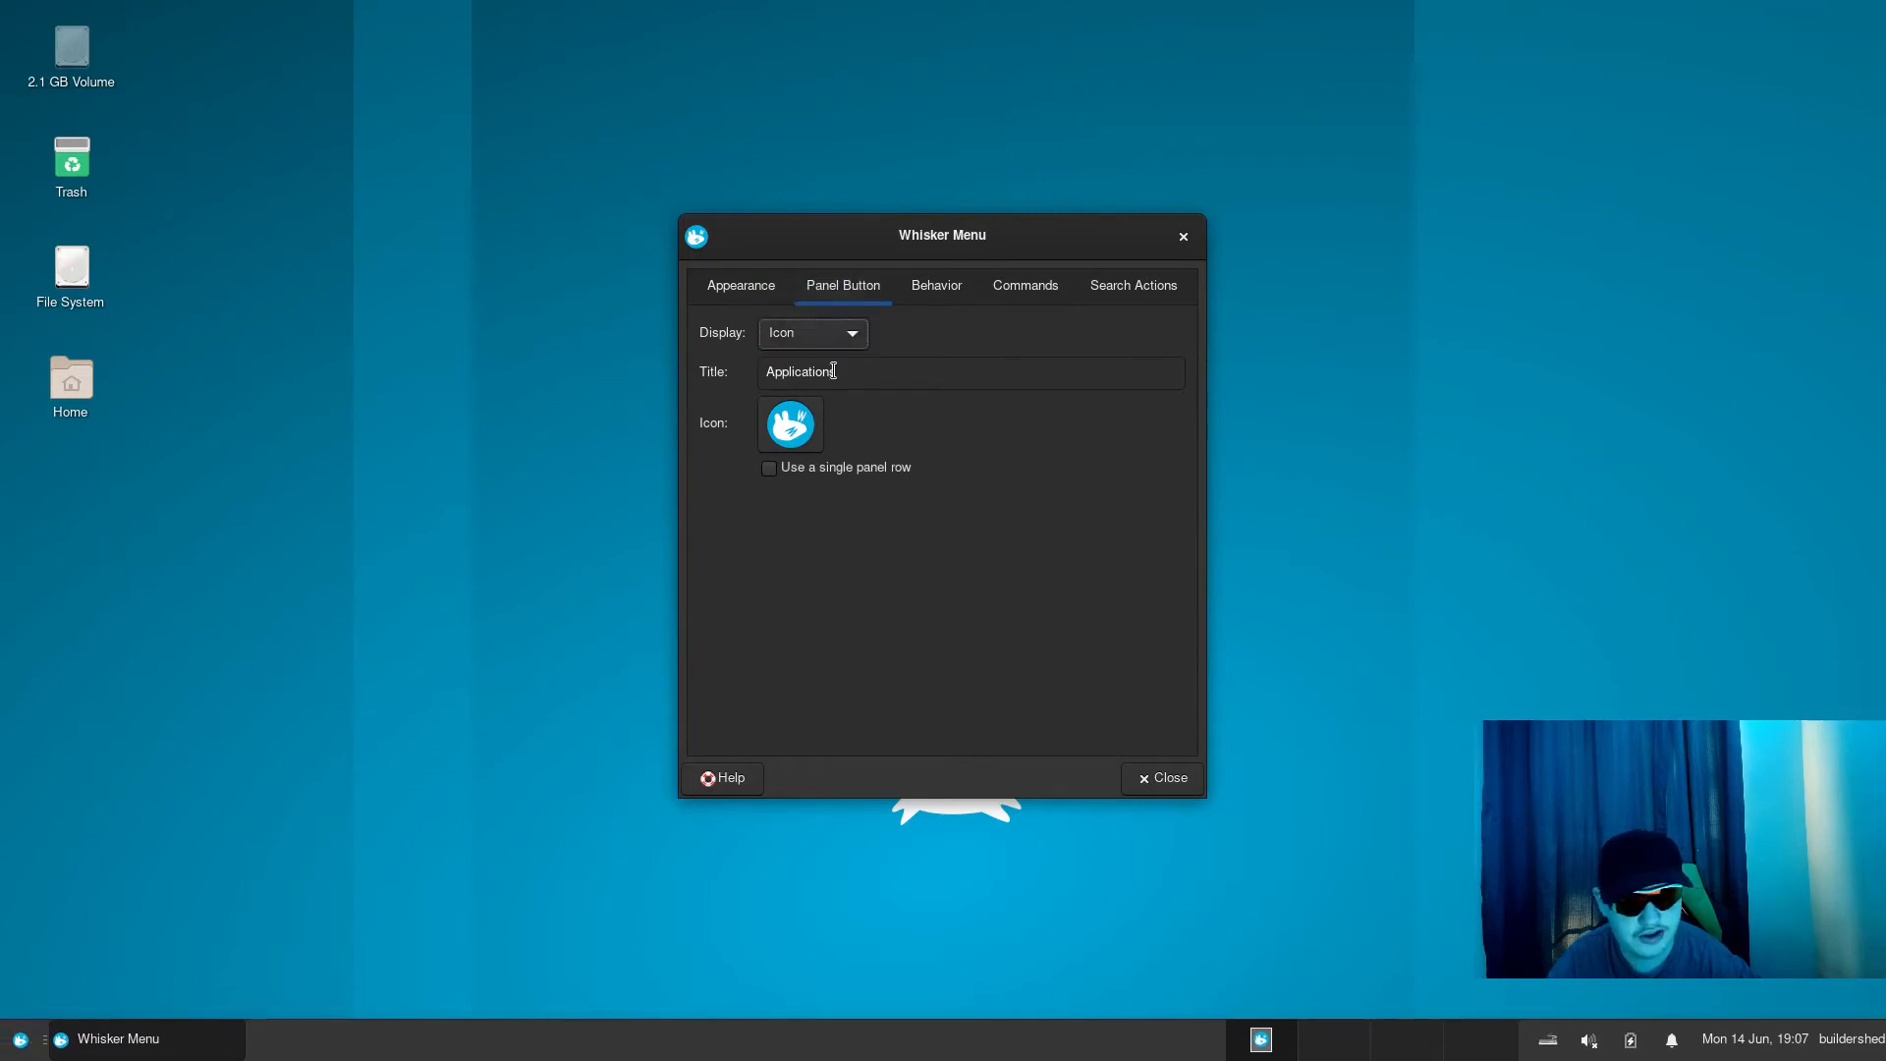
# - Open the icon selection for the Whisker Menu's panel button, look through the application icons, and switch the source to All Icons
pyautogui.click(774, 436)
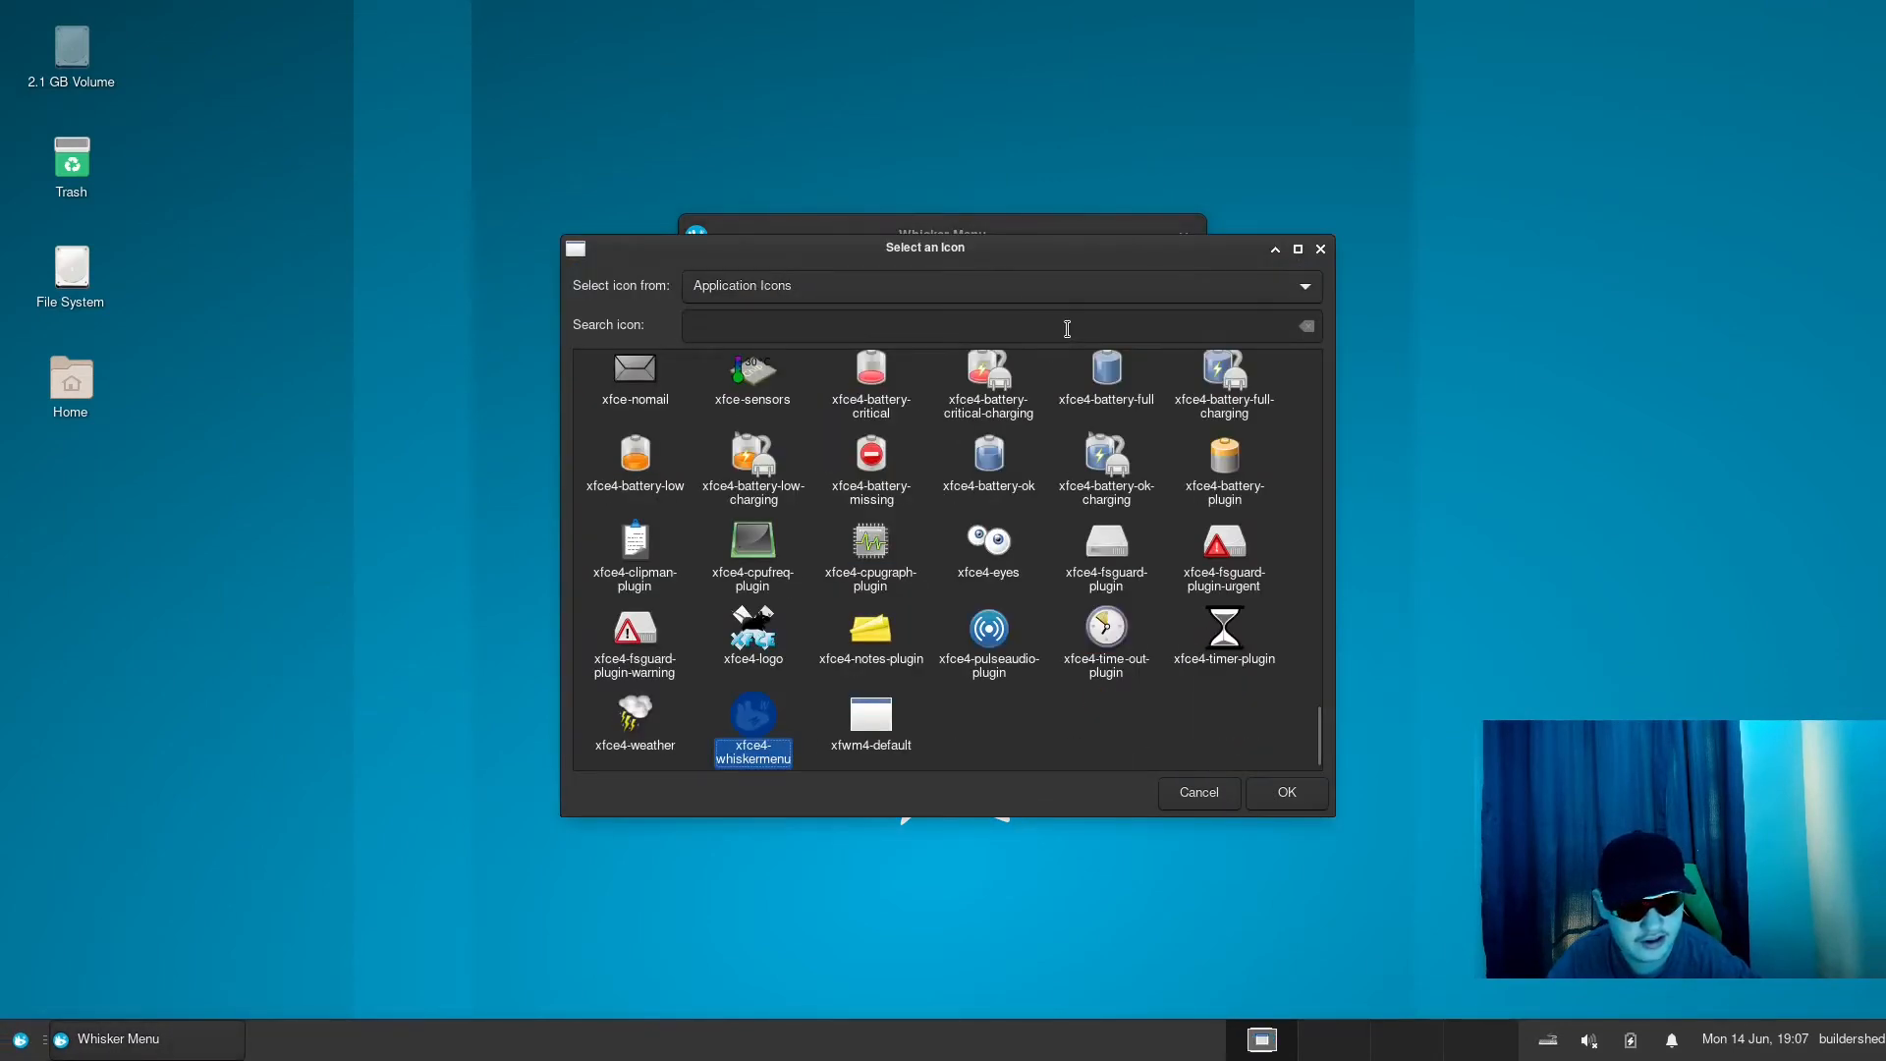
pyautogui.scroll(2, 970, 586)
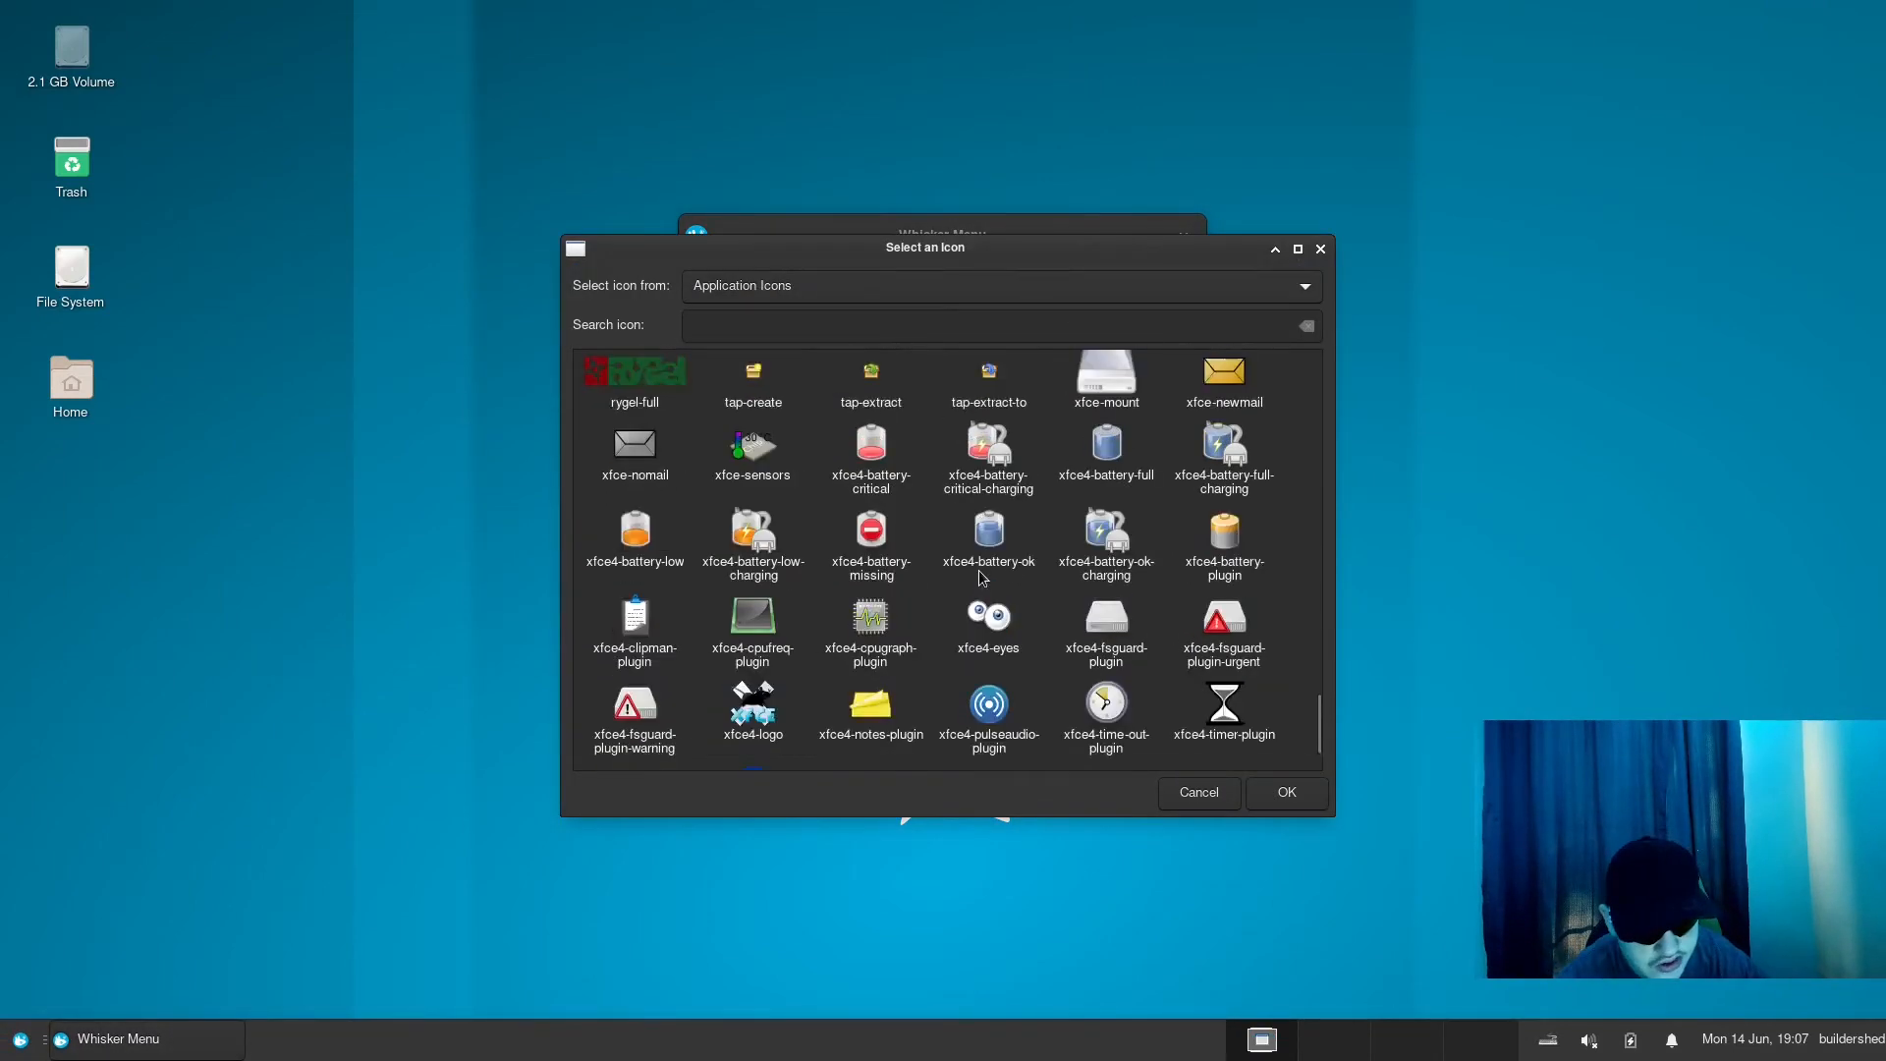
pyautogui.scroll(10, 979, 569)
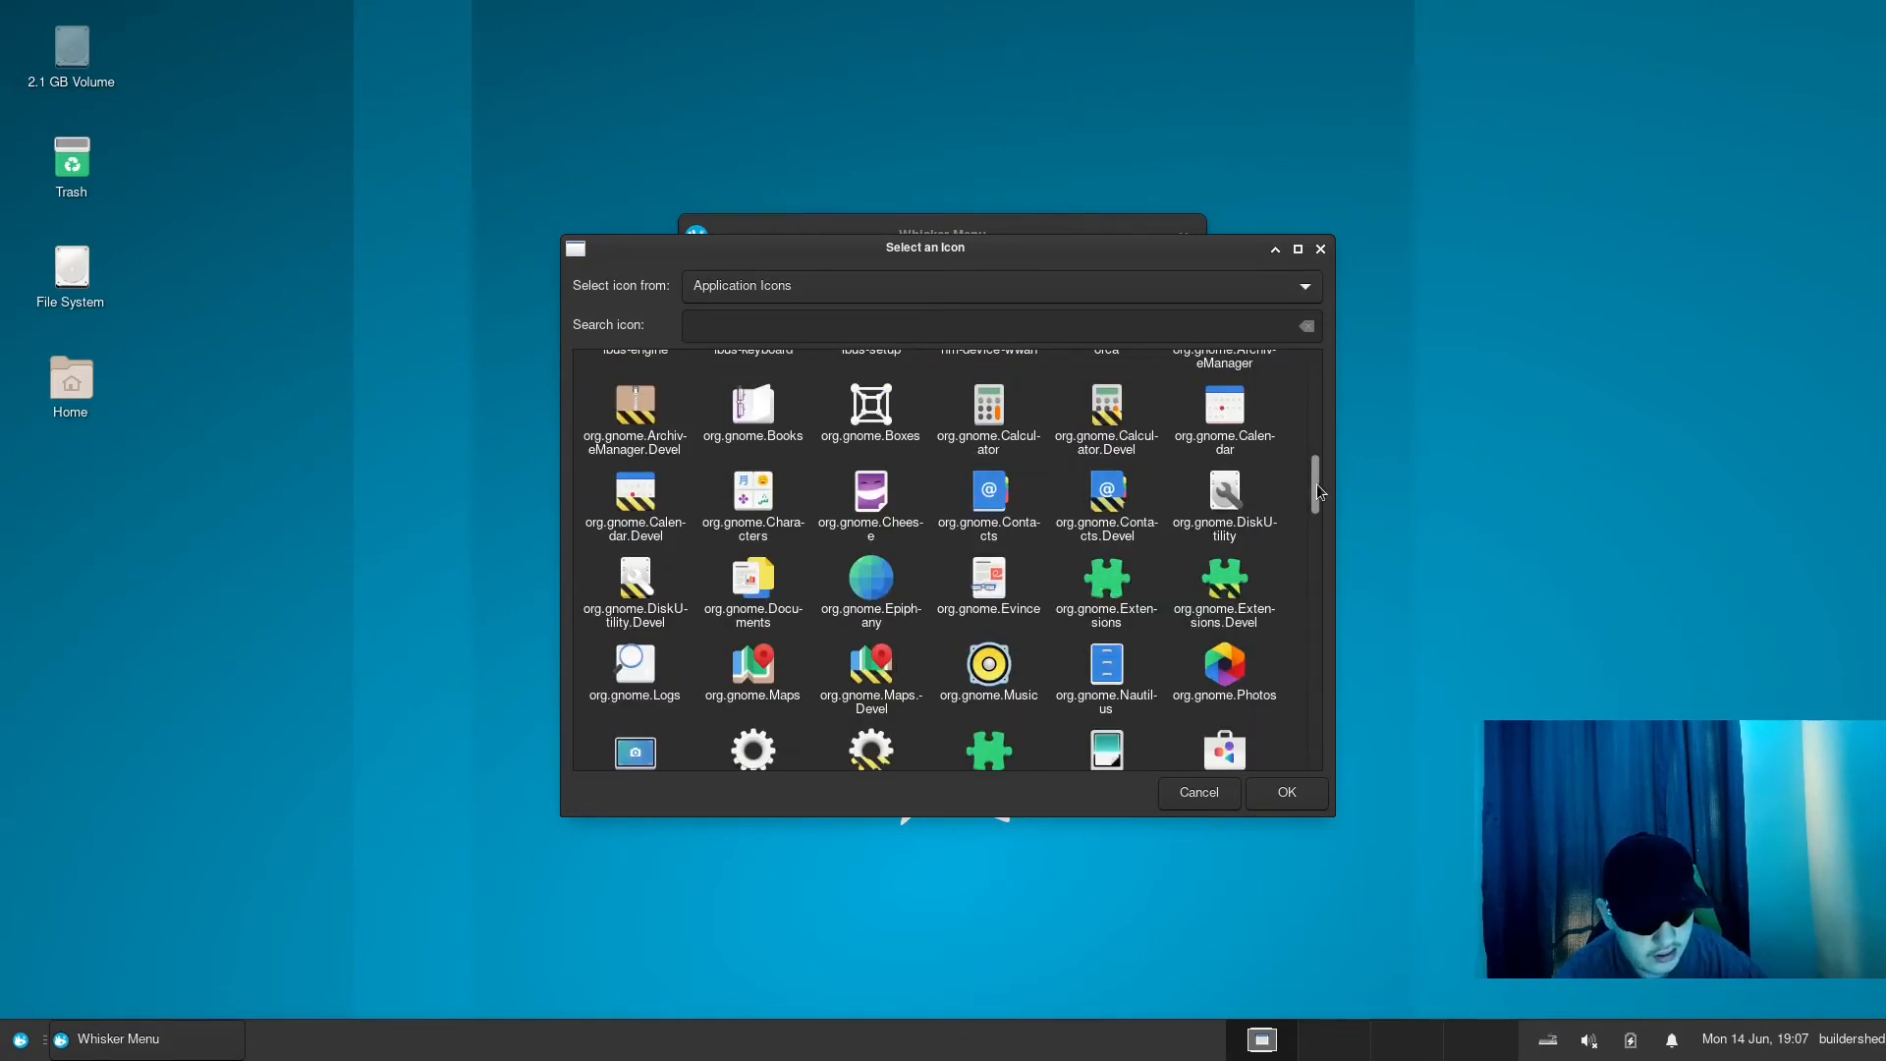
pyautogui.moveTo(1316, 491); pyautogui.dragTo(1346, 350)
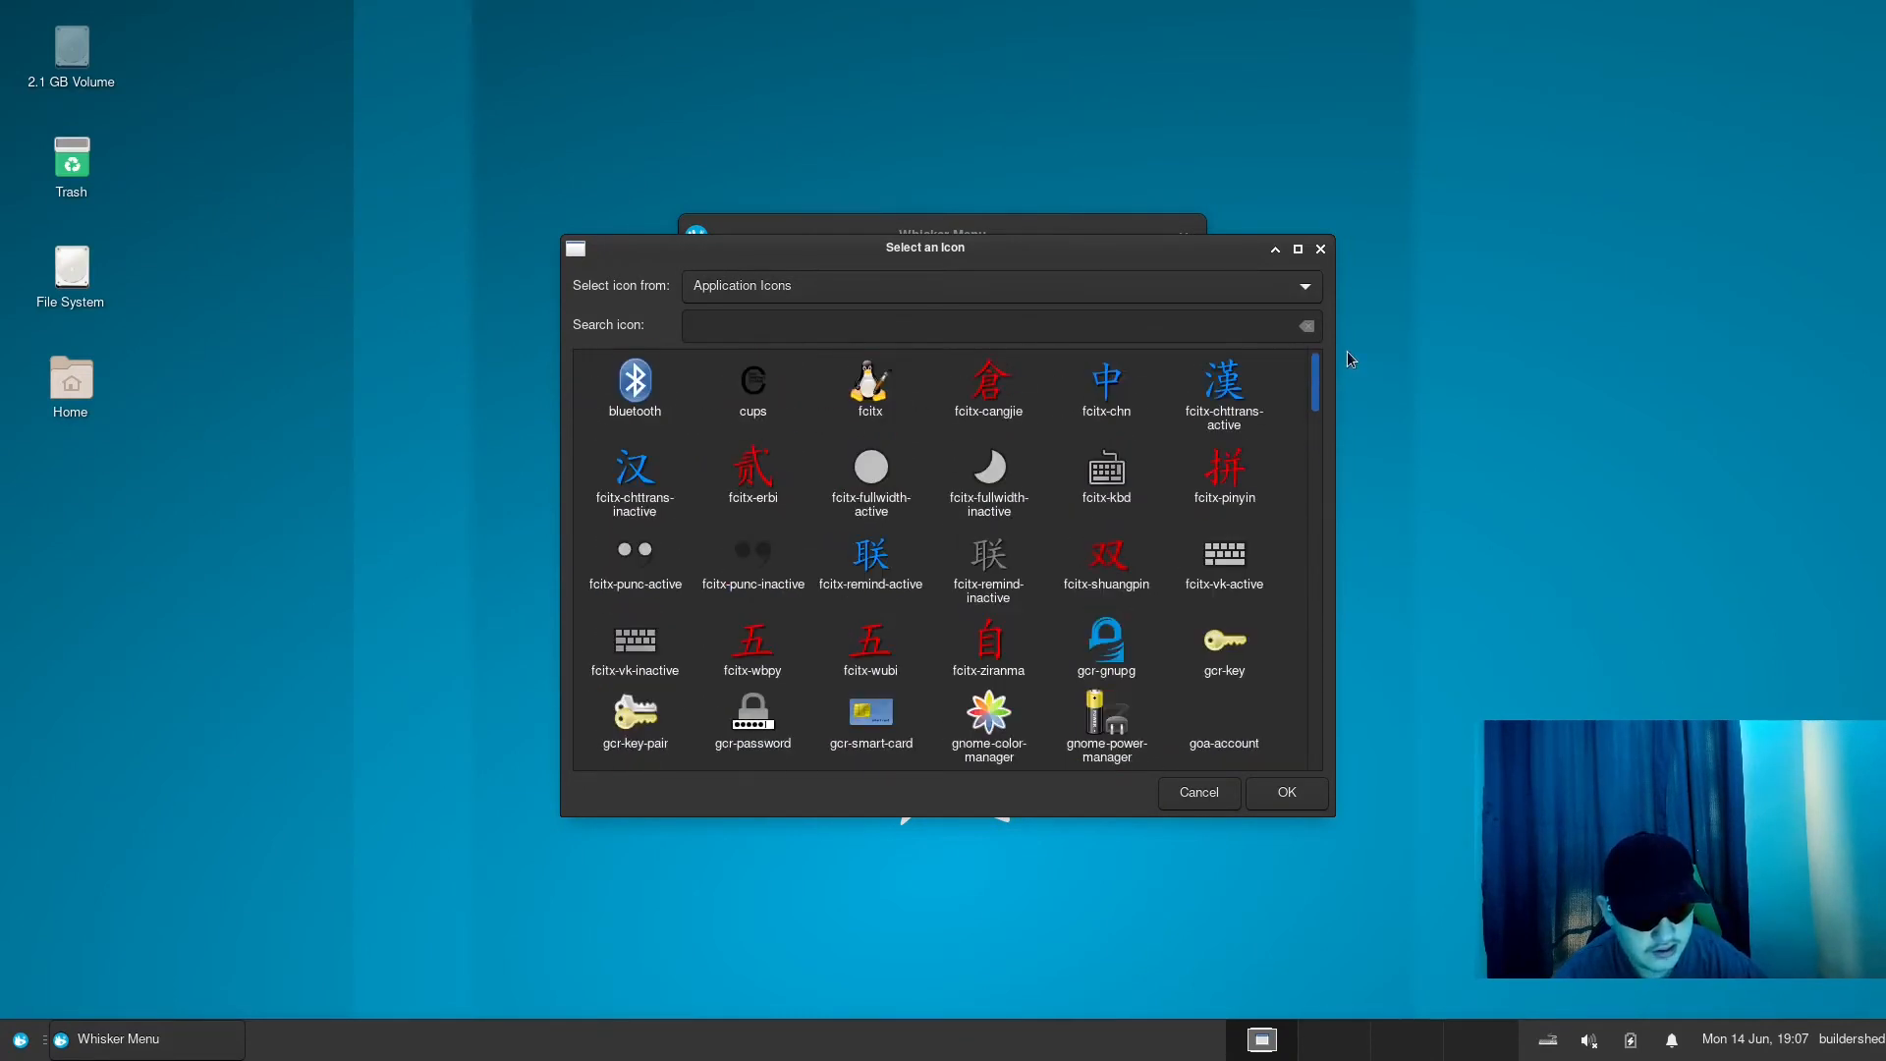
pyautogui.click(870, 295)
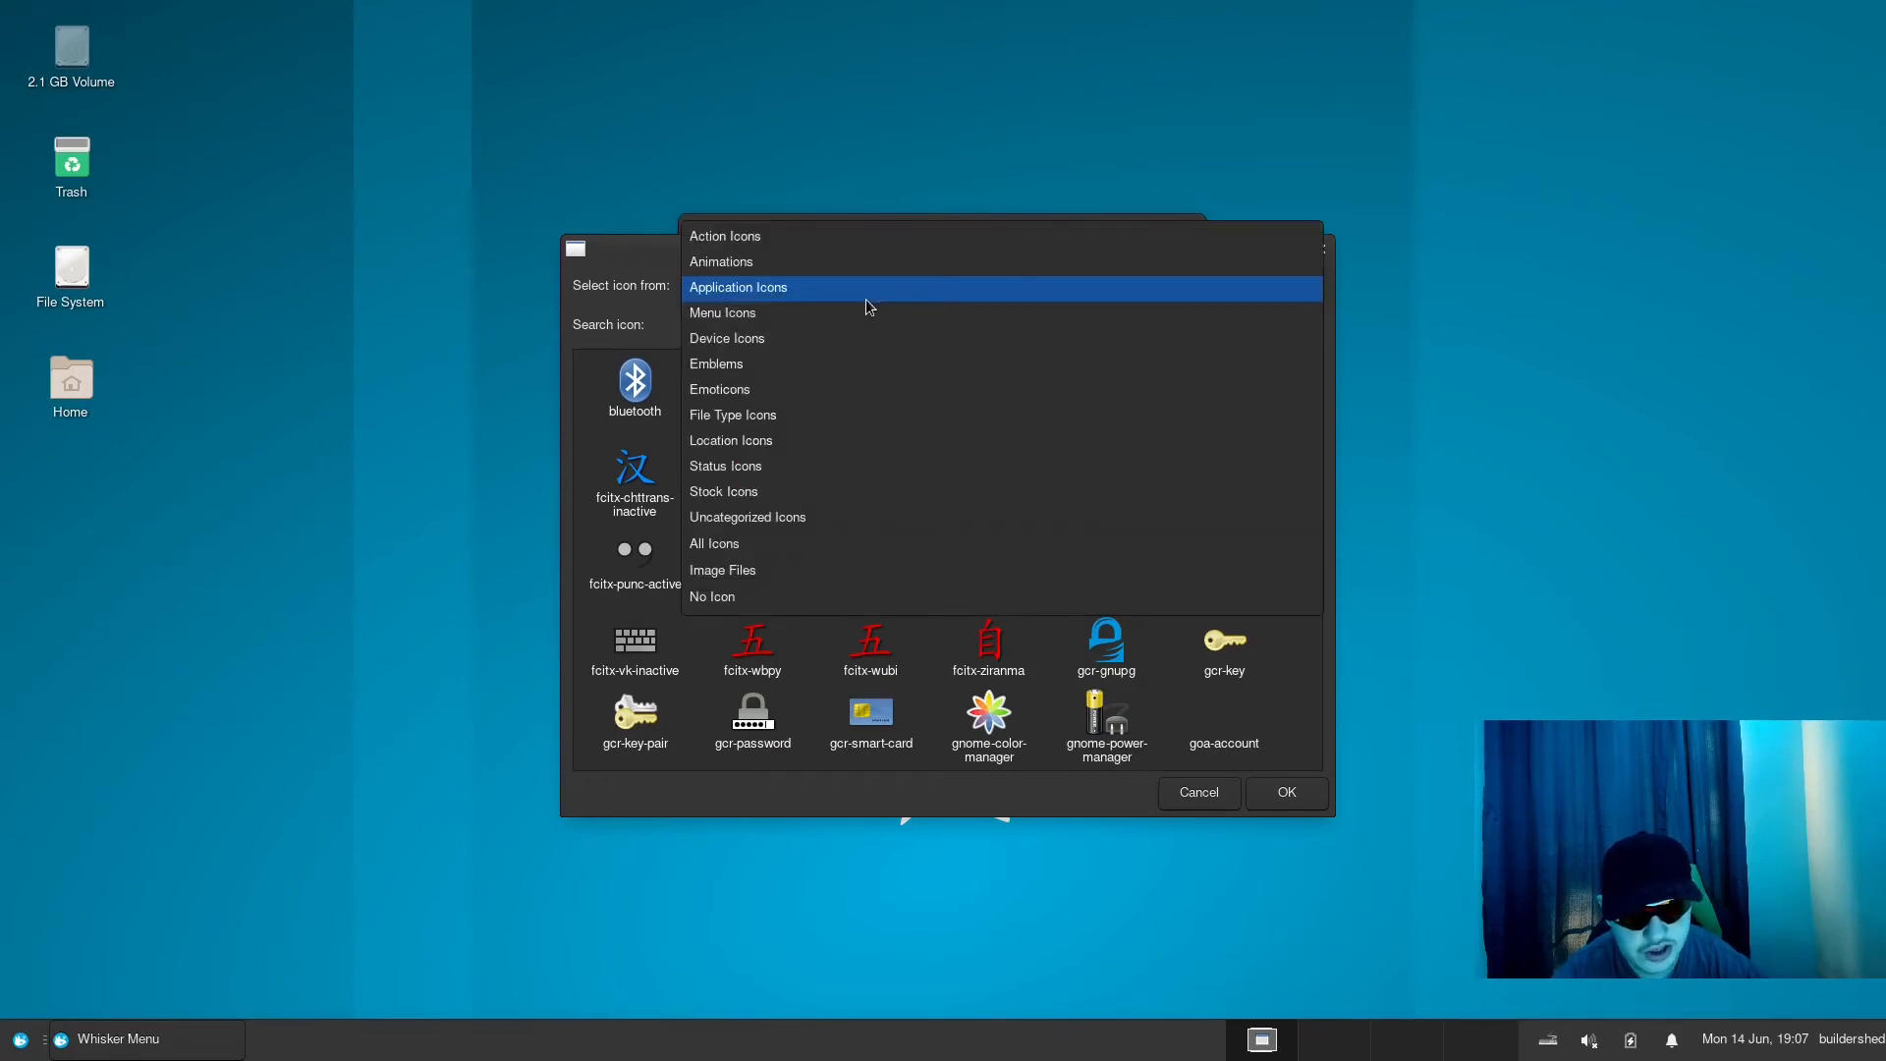
pyautogui.click(878, 289)
pyautogui.click(878, 291)
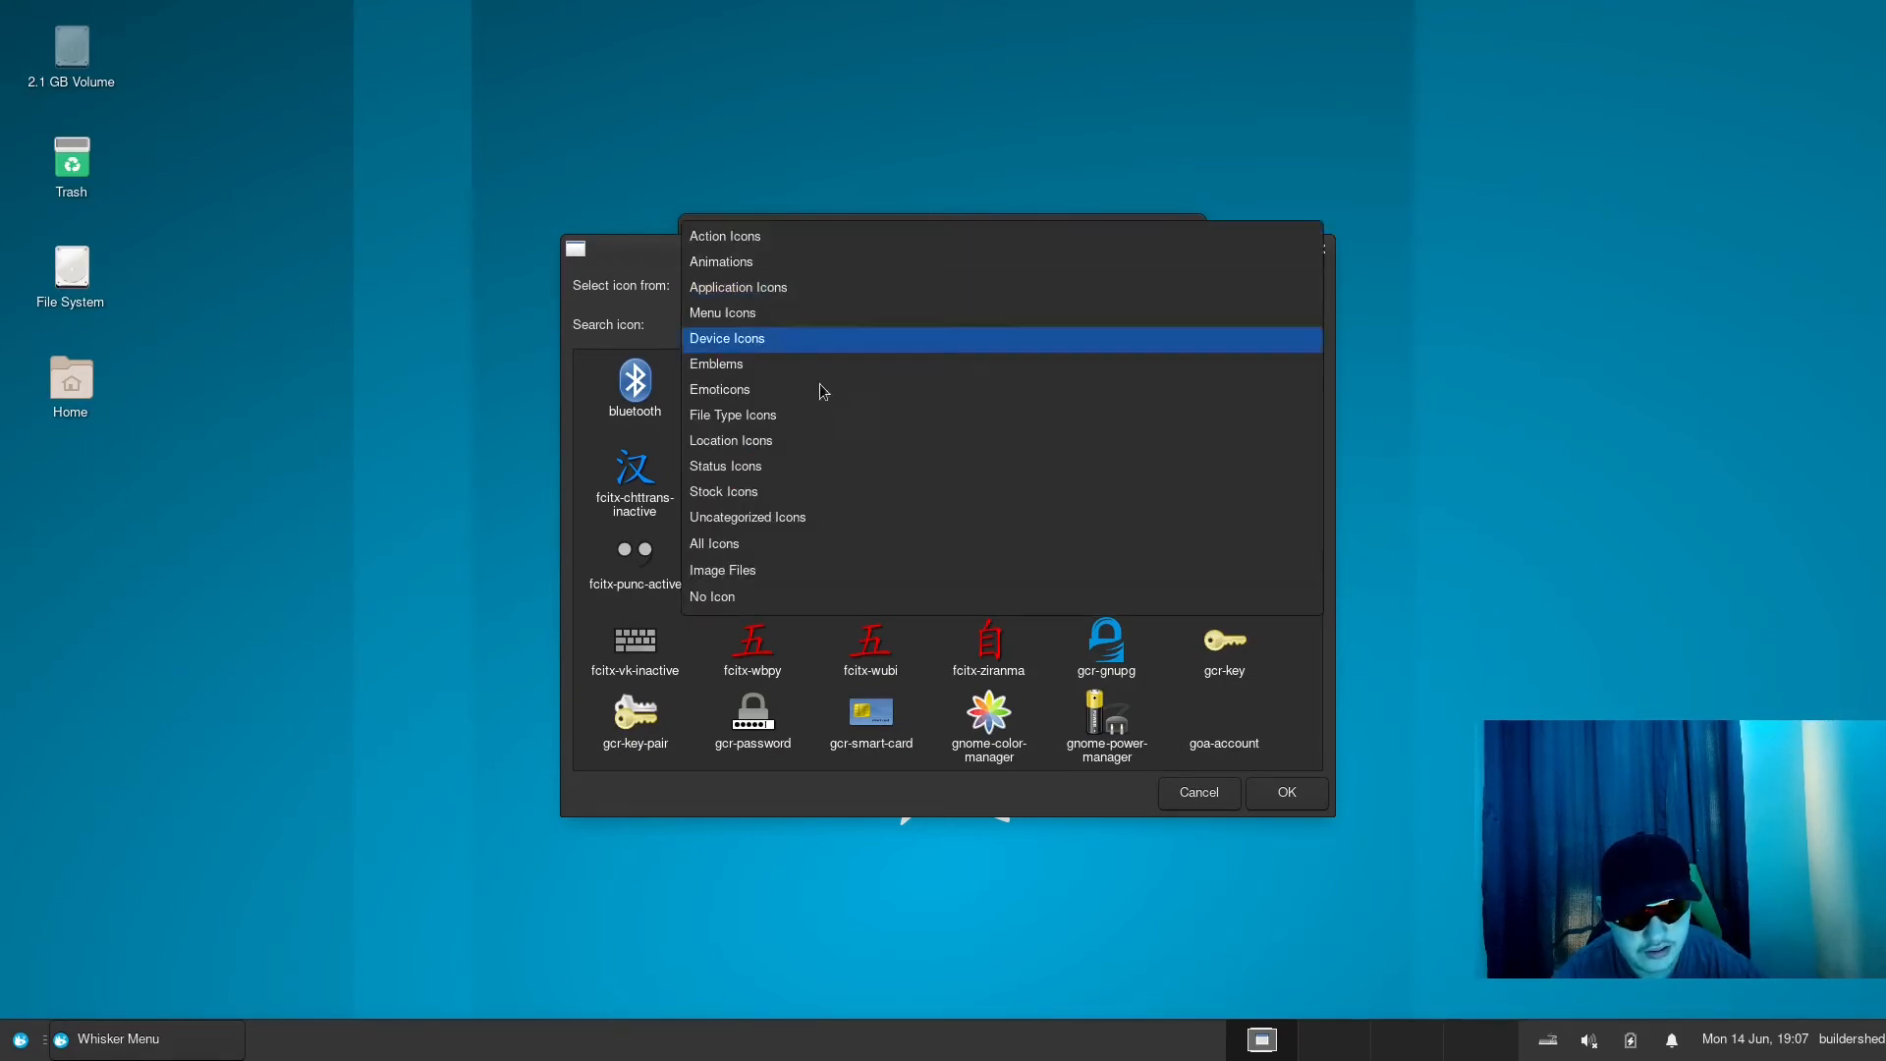
pyautogui.click(894, 546)
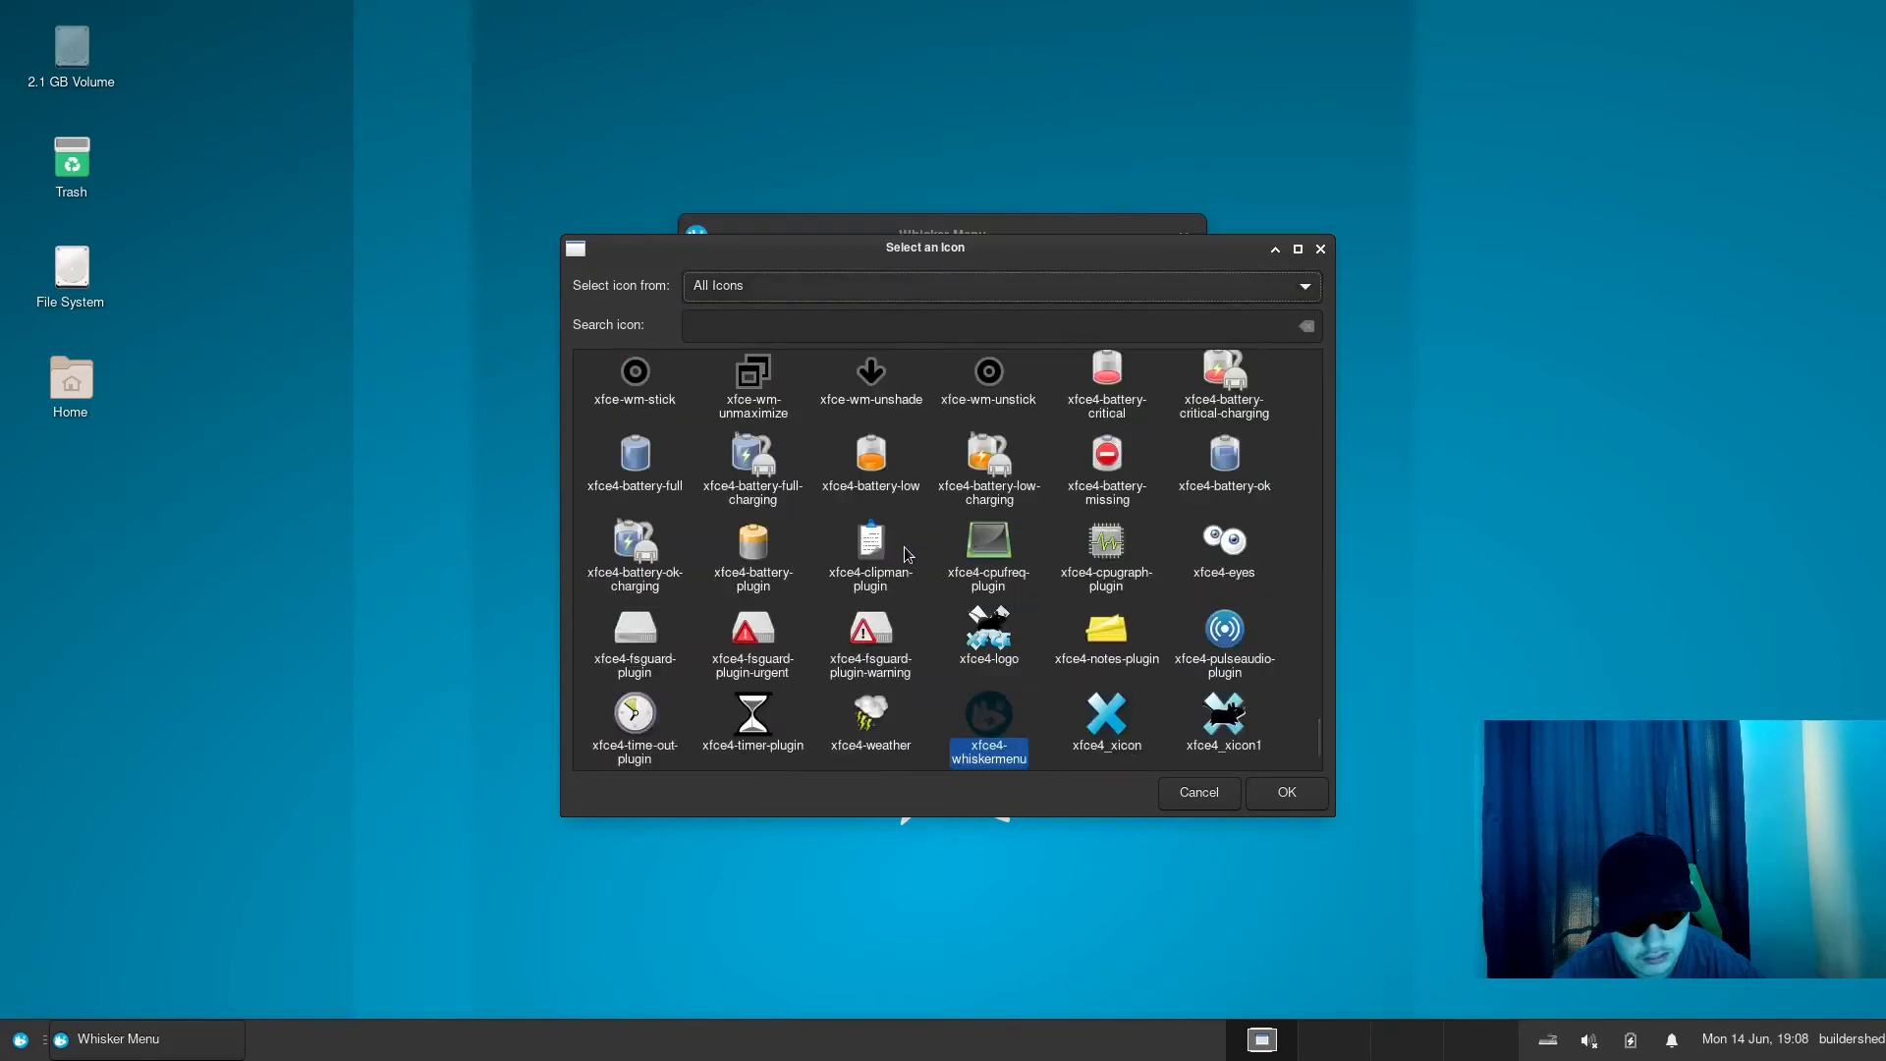
# - Find archlinux-logo among all icons and set it as the Whisker Menu's panel button icon
pyautogui.scroll(-2, 1012, 650)
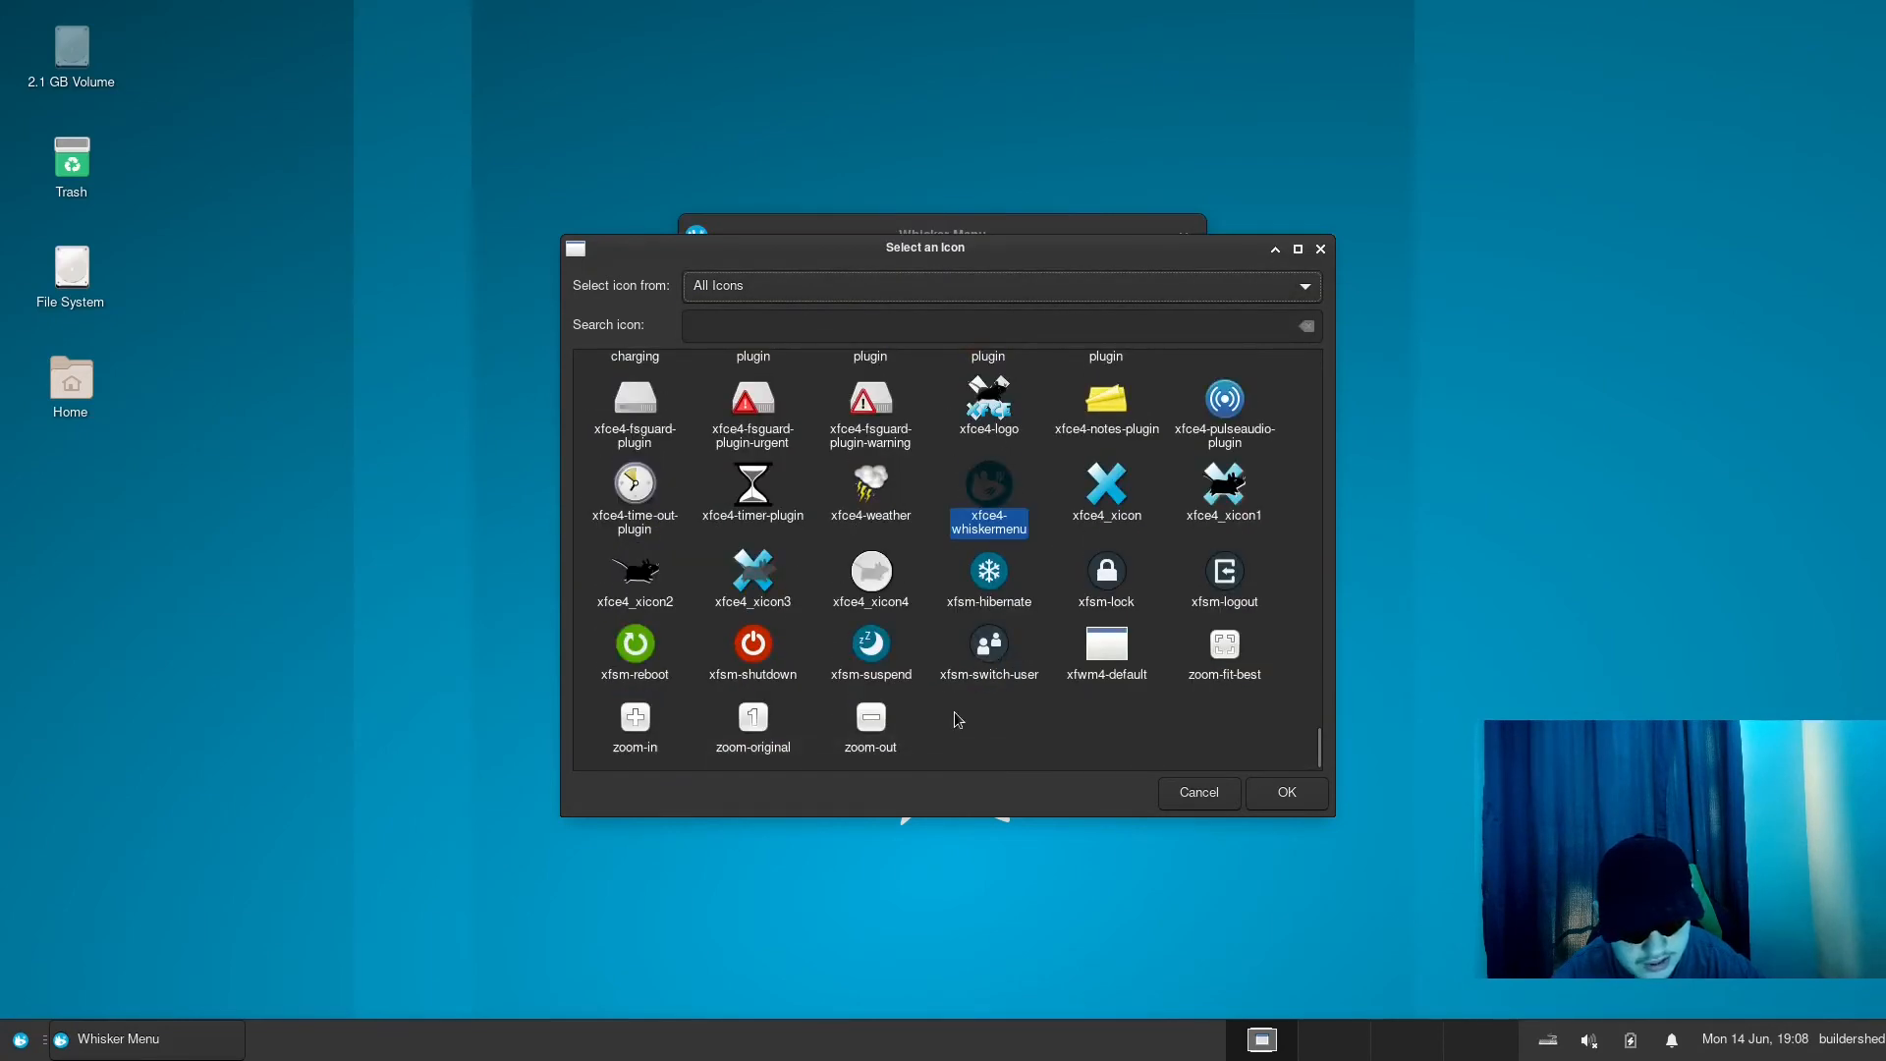
pyautogui.click(960, 719)
pyautogui.scroll(15, 969, 688)
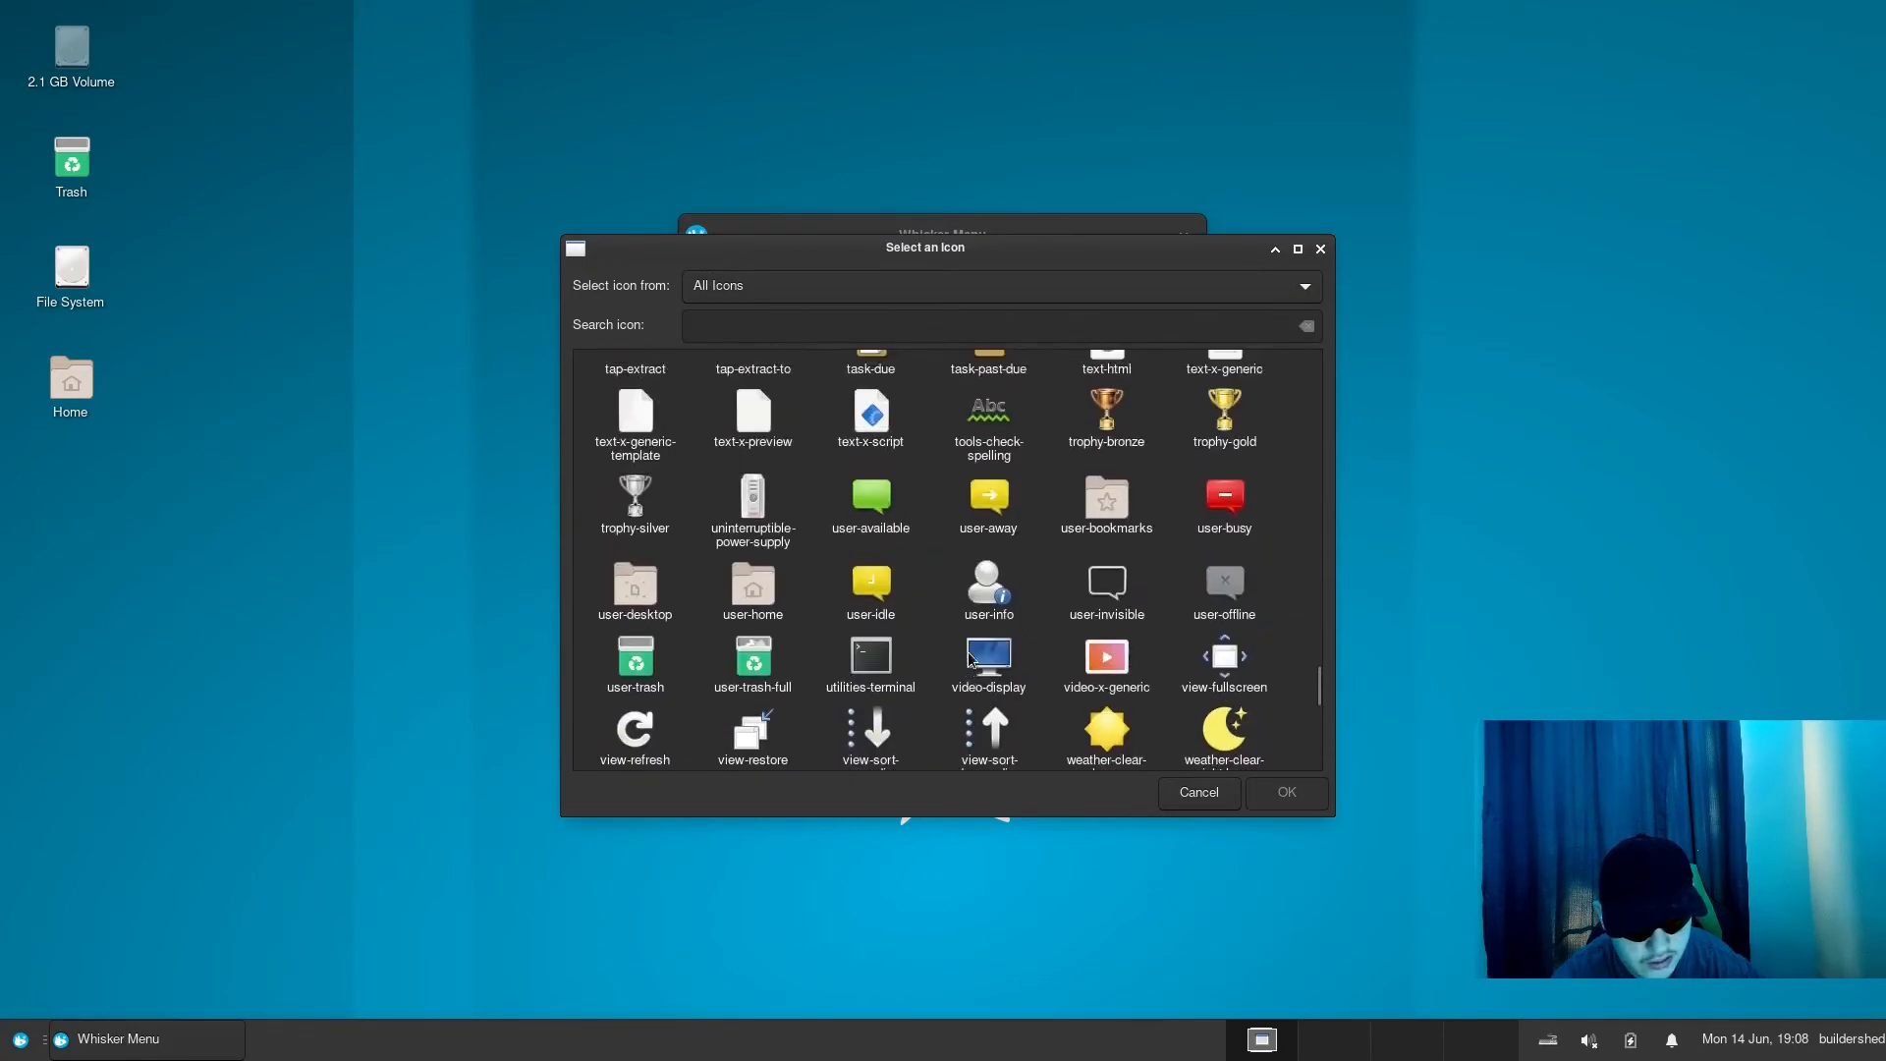
pyautogui.scroll(15, 966, 658)
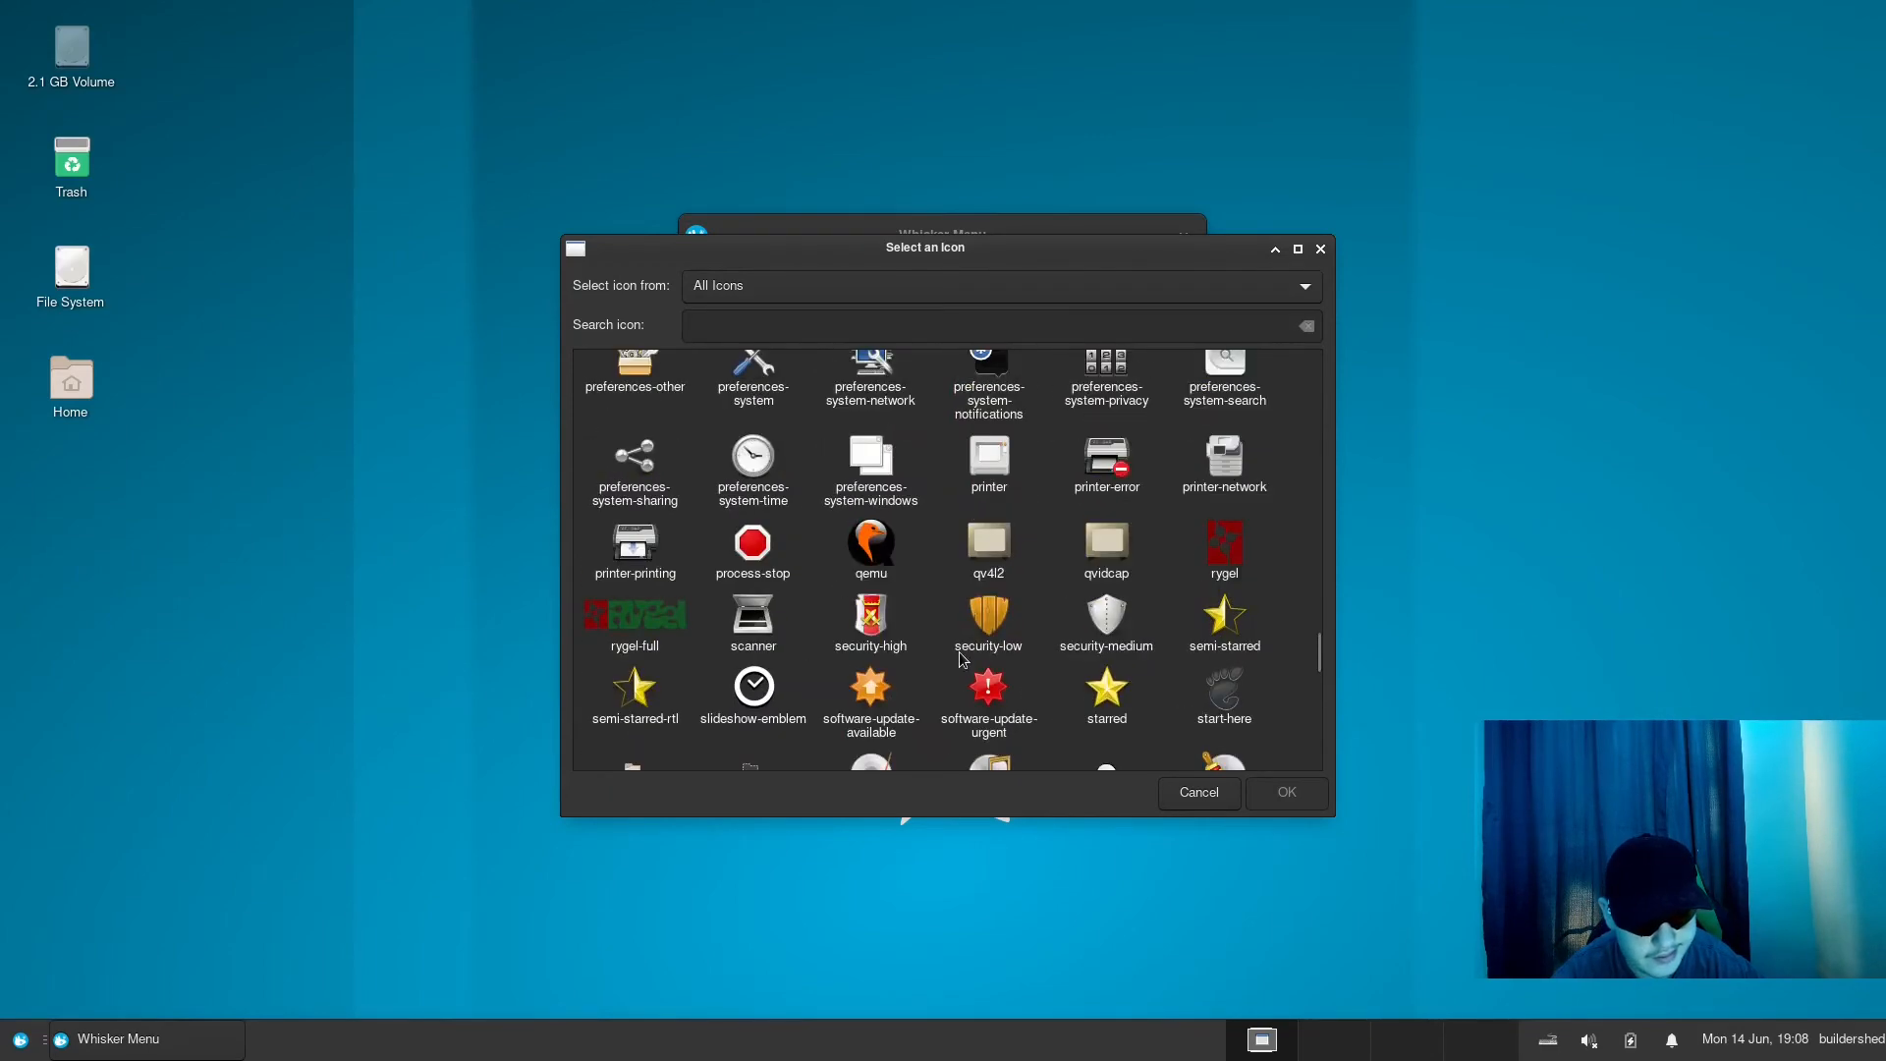
pyautogui.scroll(15, 961, 656)
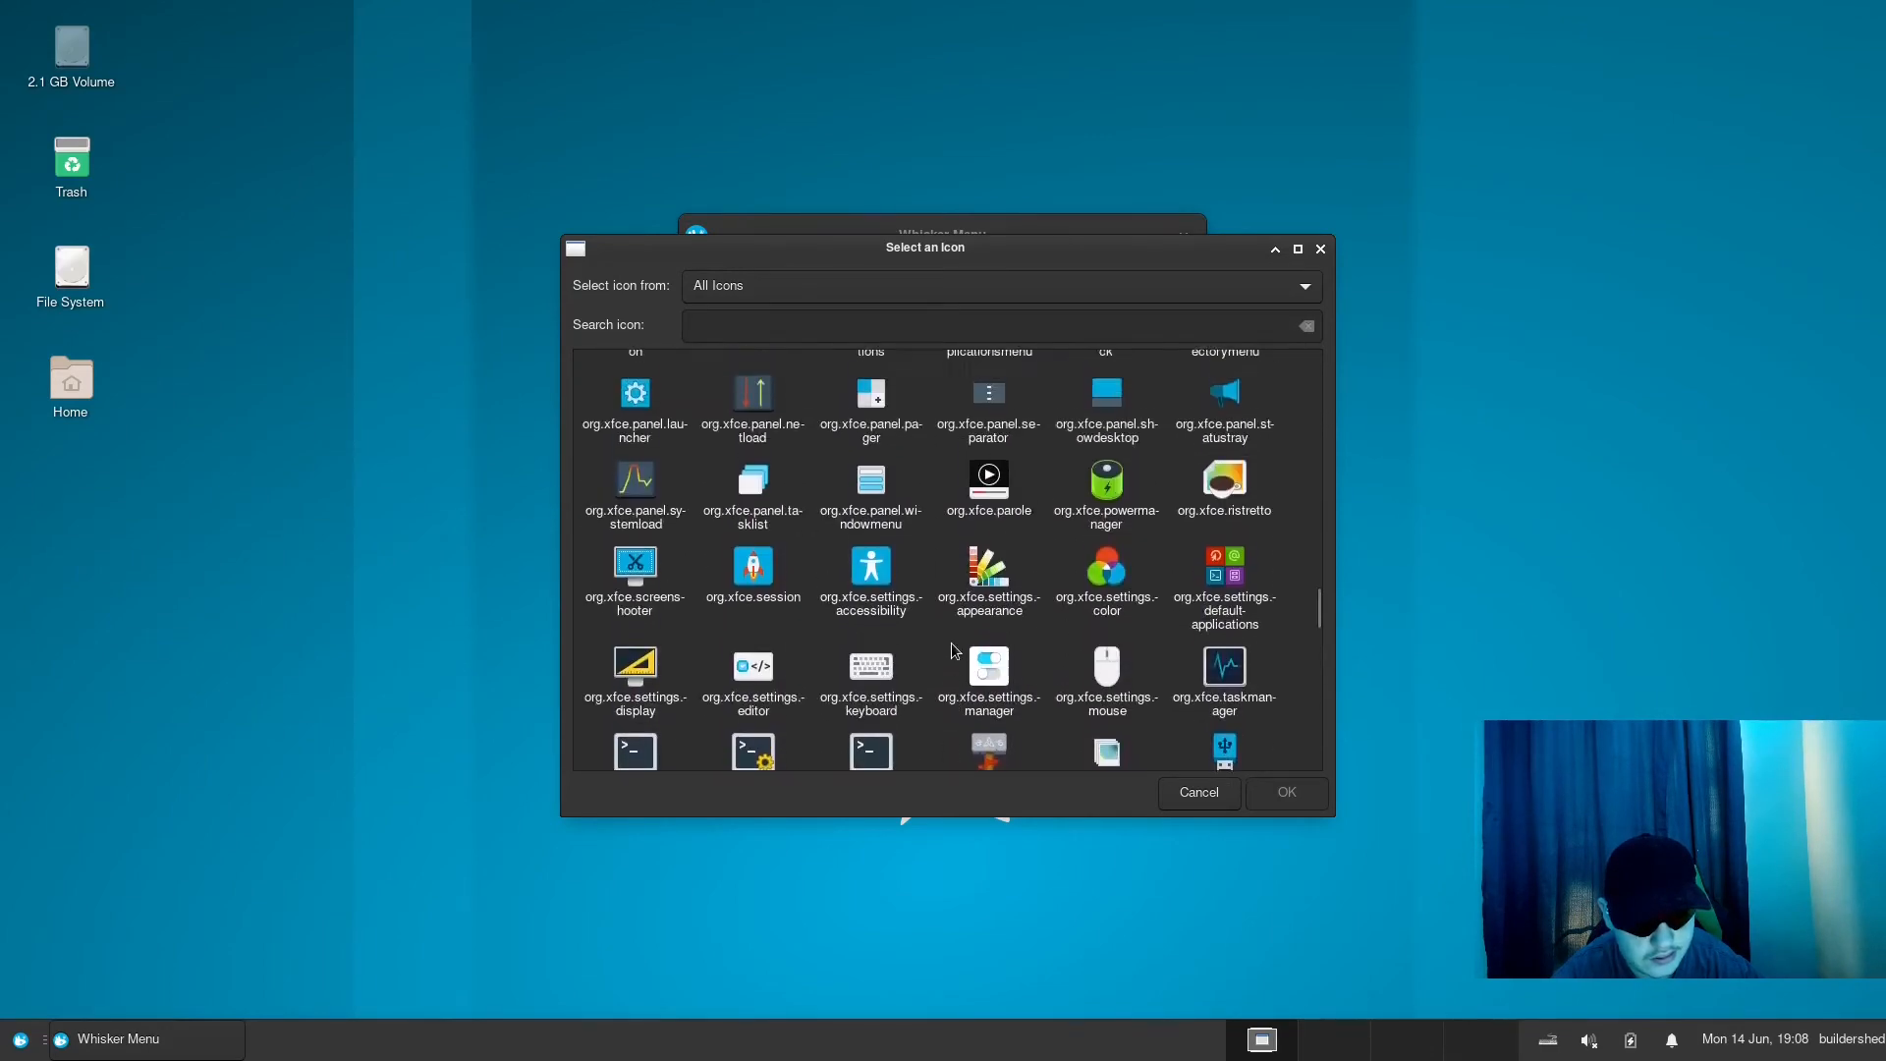
pyautogui.scroll(3, 960, 648)
pyautogui.scroll(12, 960, 648)
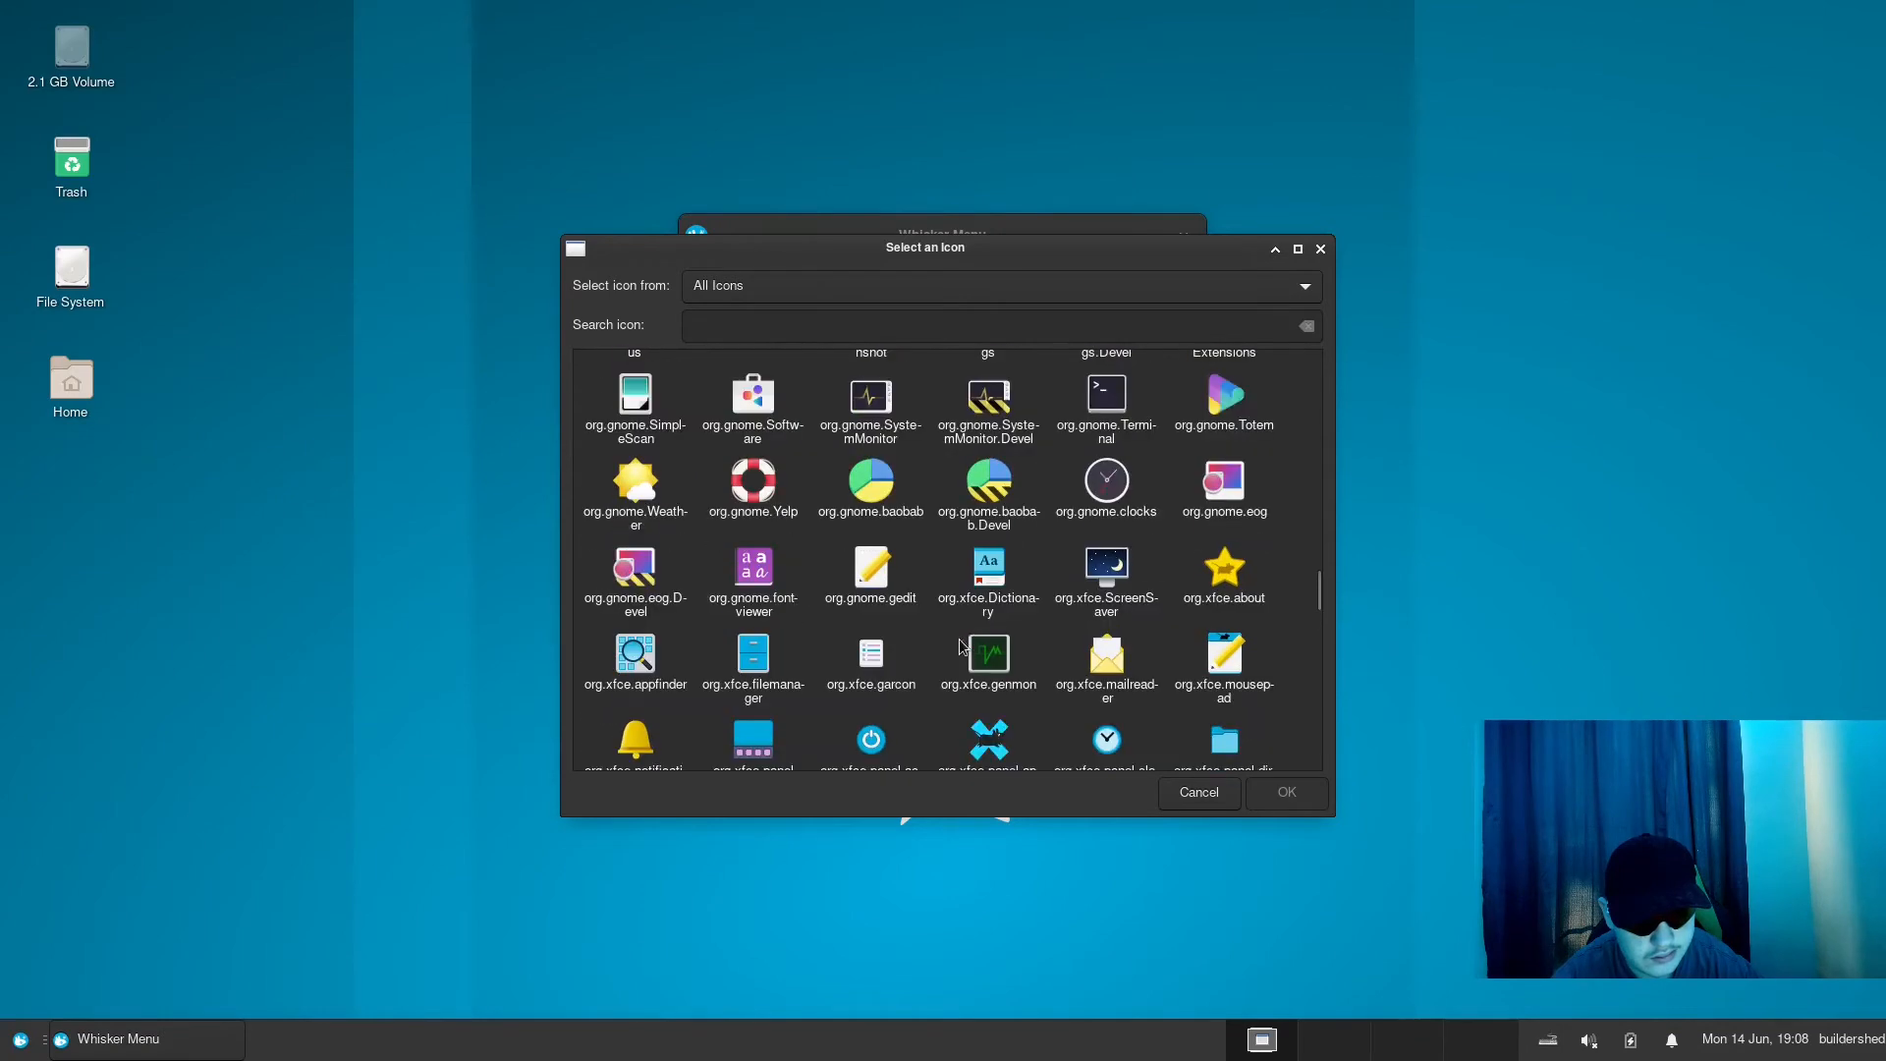
pyautogui.scroll(15, 959, 648)
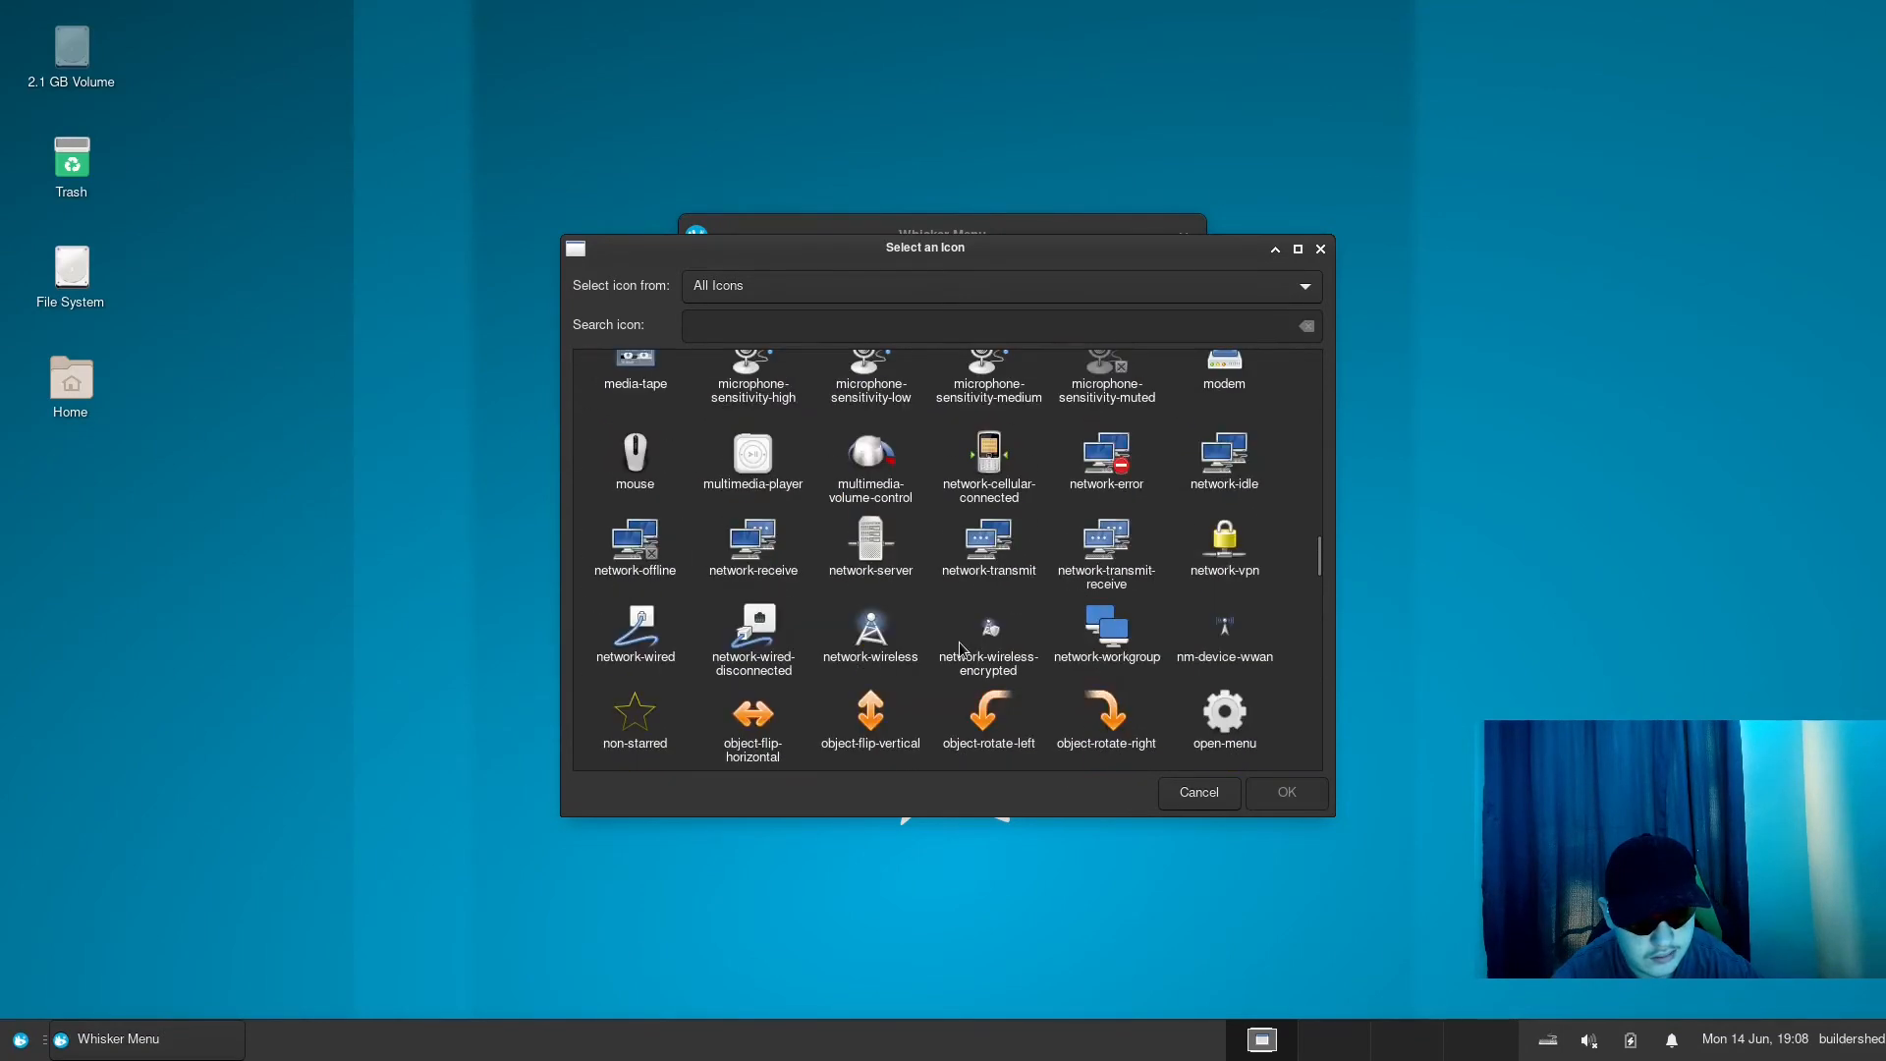
pyautogui.scroll(15, 960, 653)
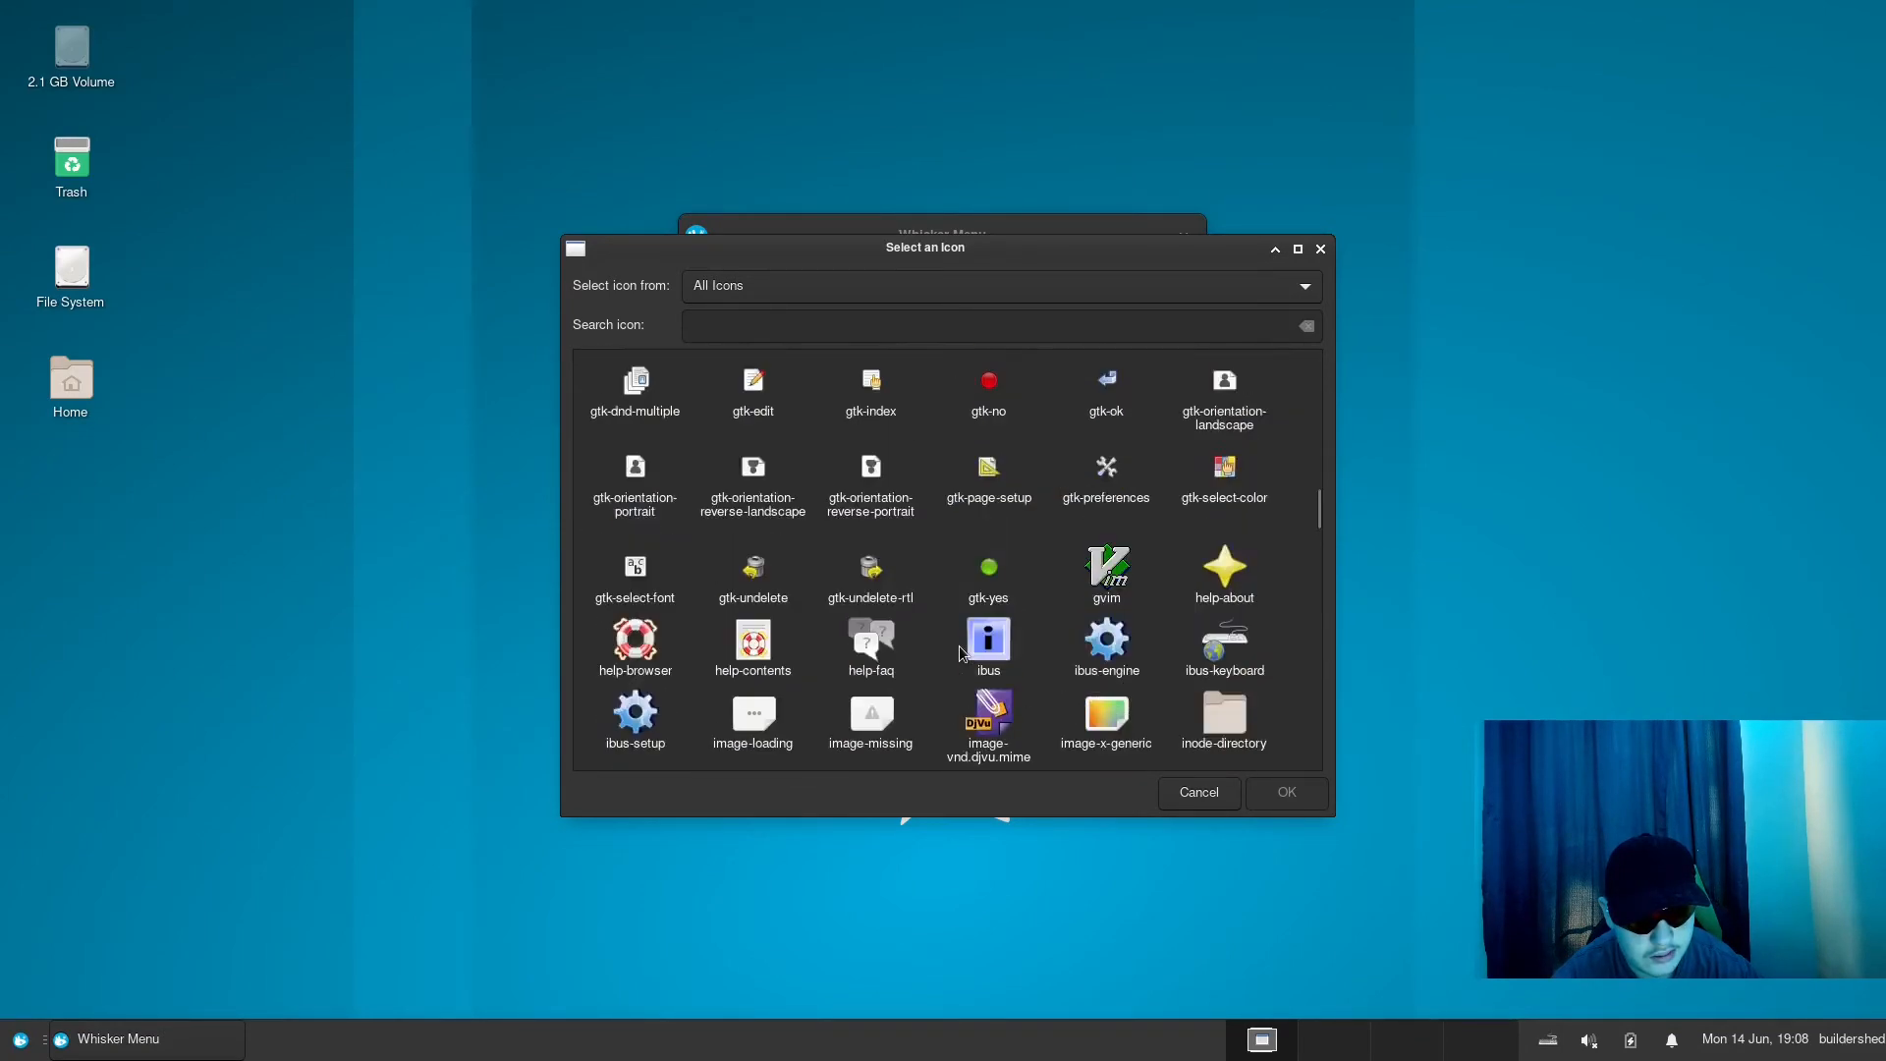
pyautogui.scroll(3, 986, 639)
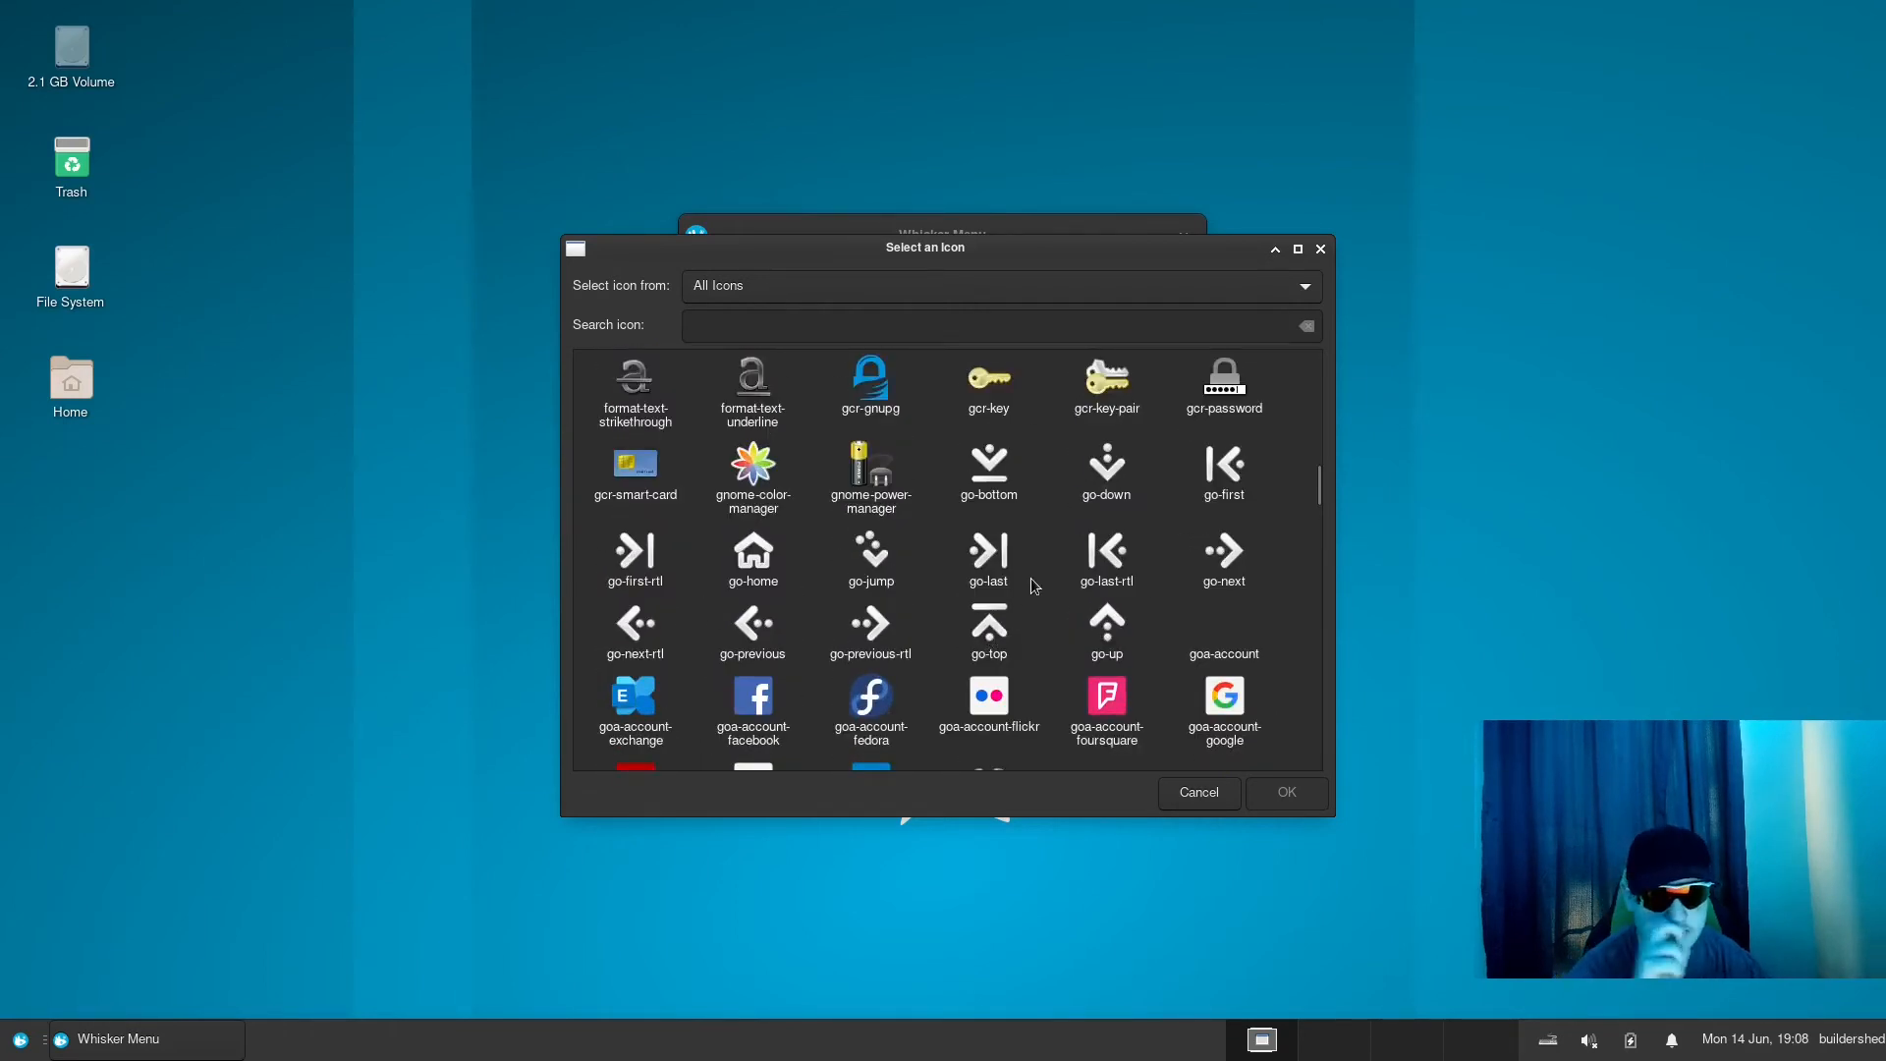
pyautogui.scroll(2, 1023, 633)
pyautogui.scroll(15, 1027, 616)
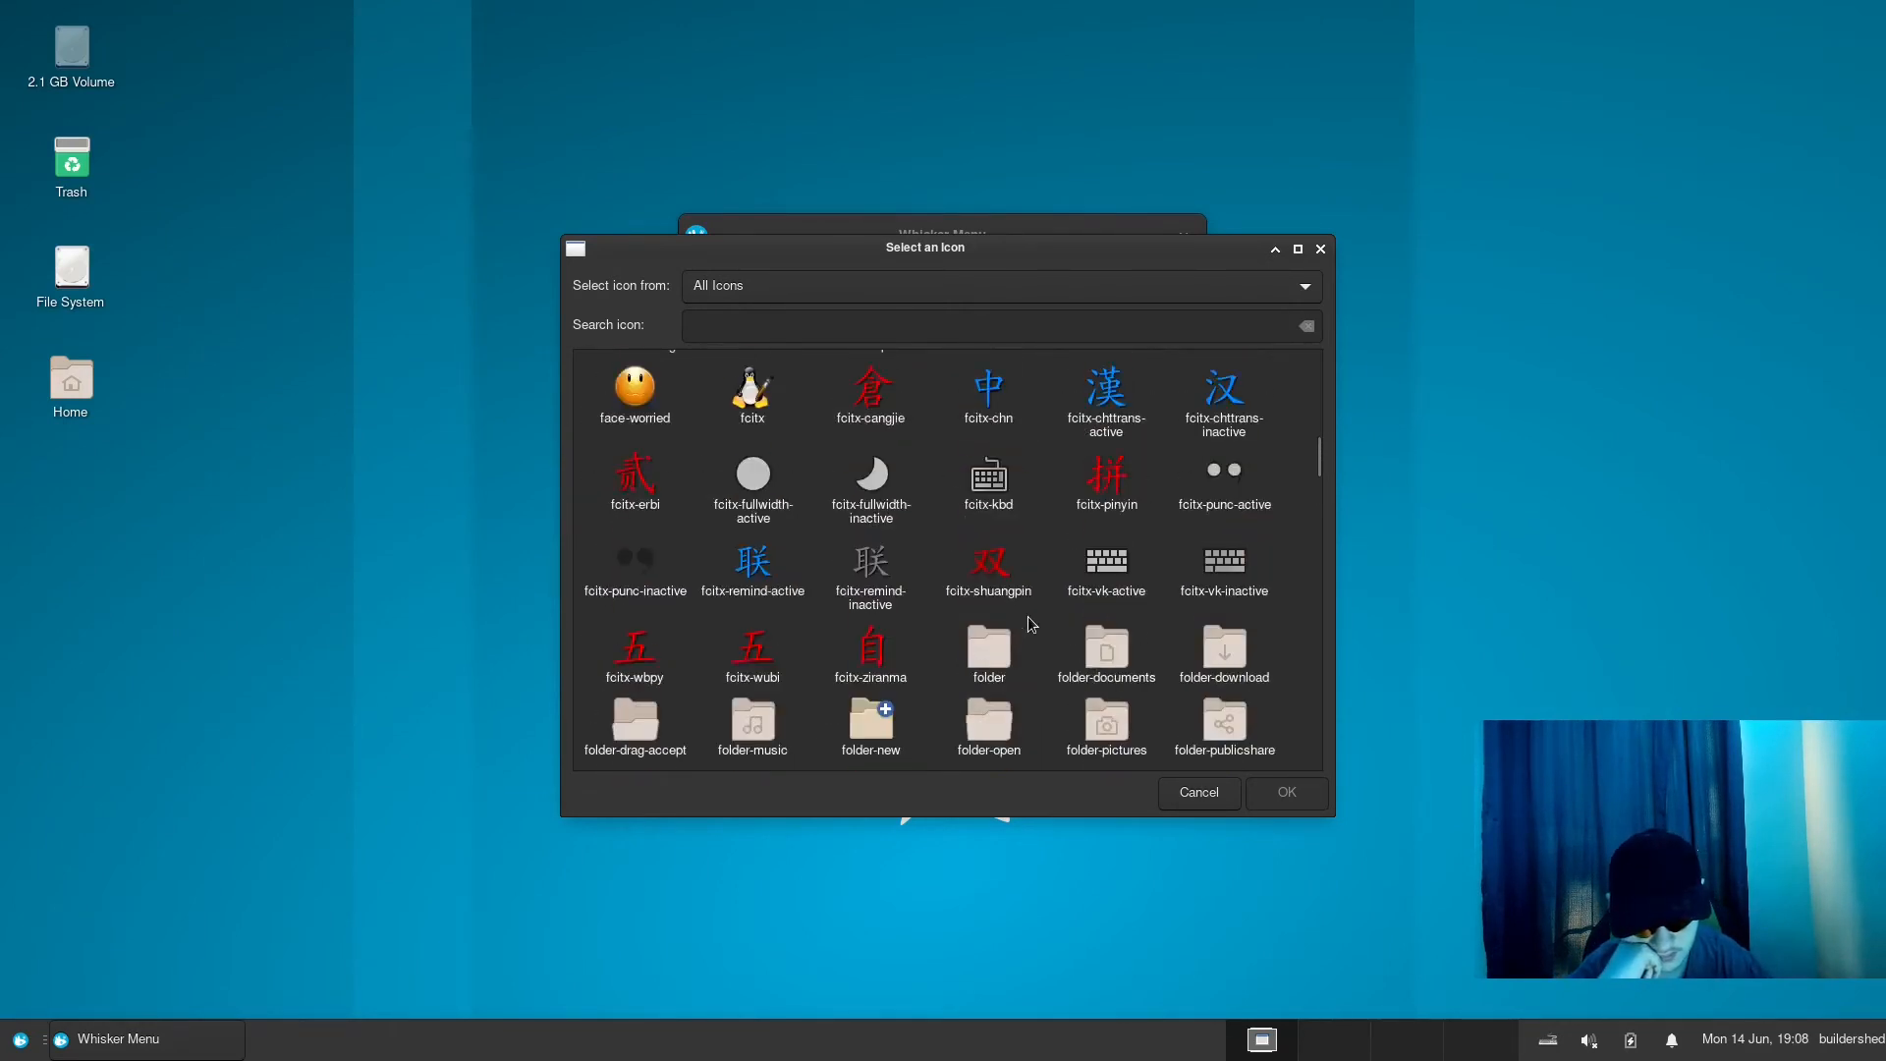
pyautogui.scroll(3, 1034, 625)
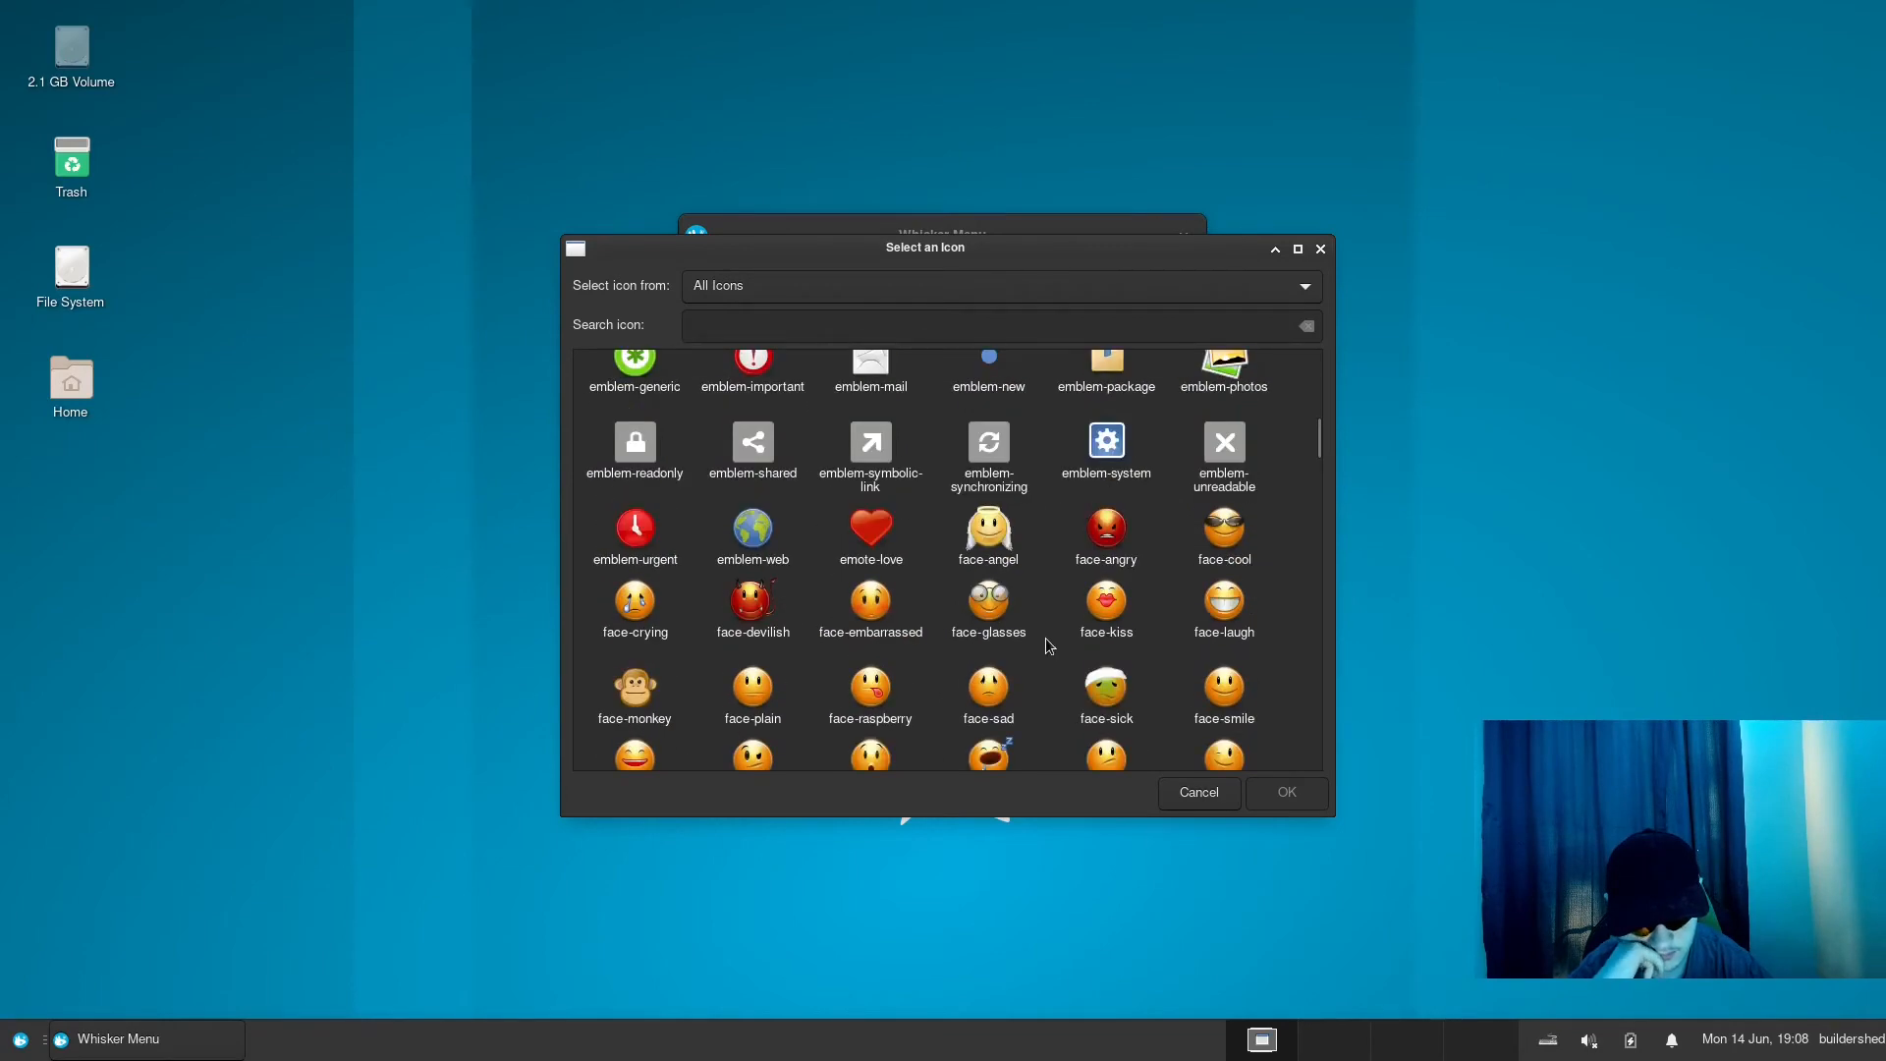
pyautogui.scroll(4, 1063, 629)
pyautogui.scroll(10, 1073, 643)
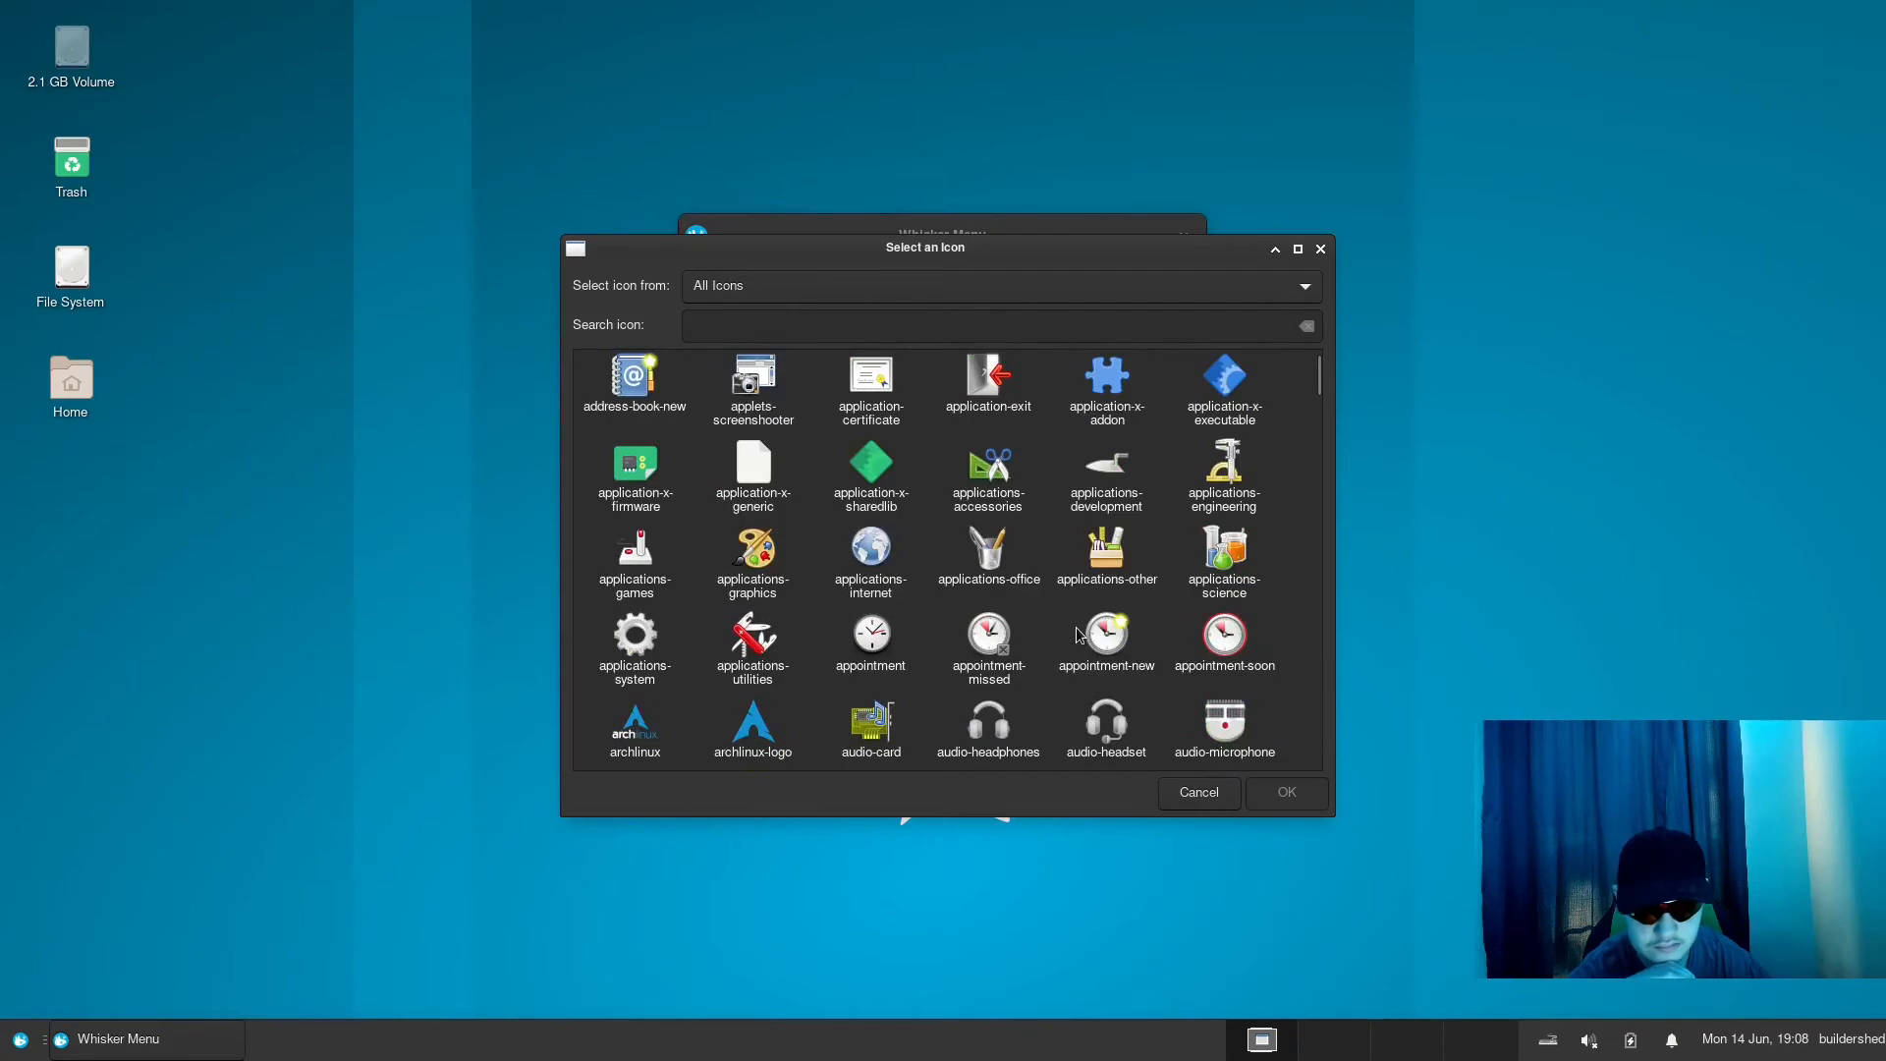
pyautogui.click(753, 725)
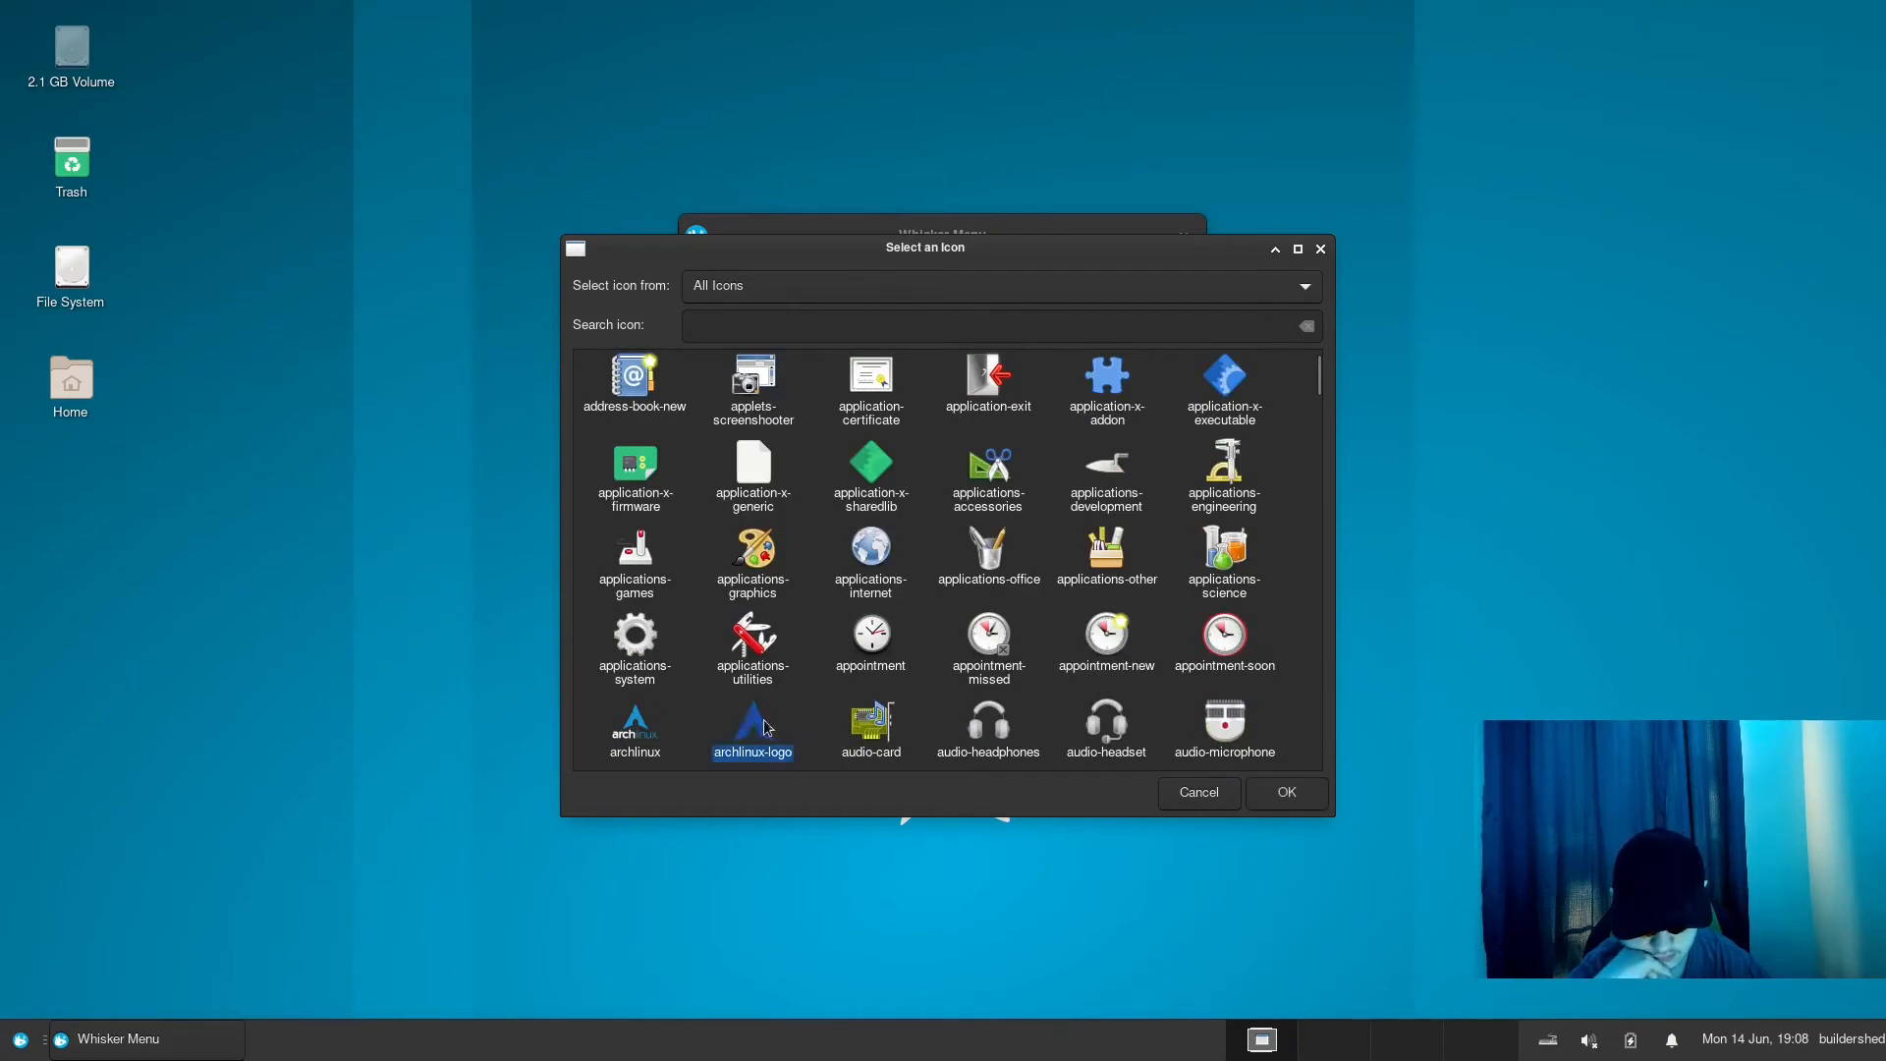
pyautogui.click(1274, 807)
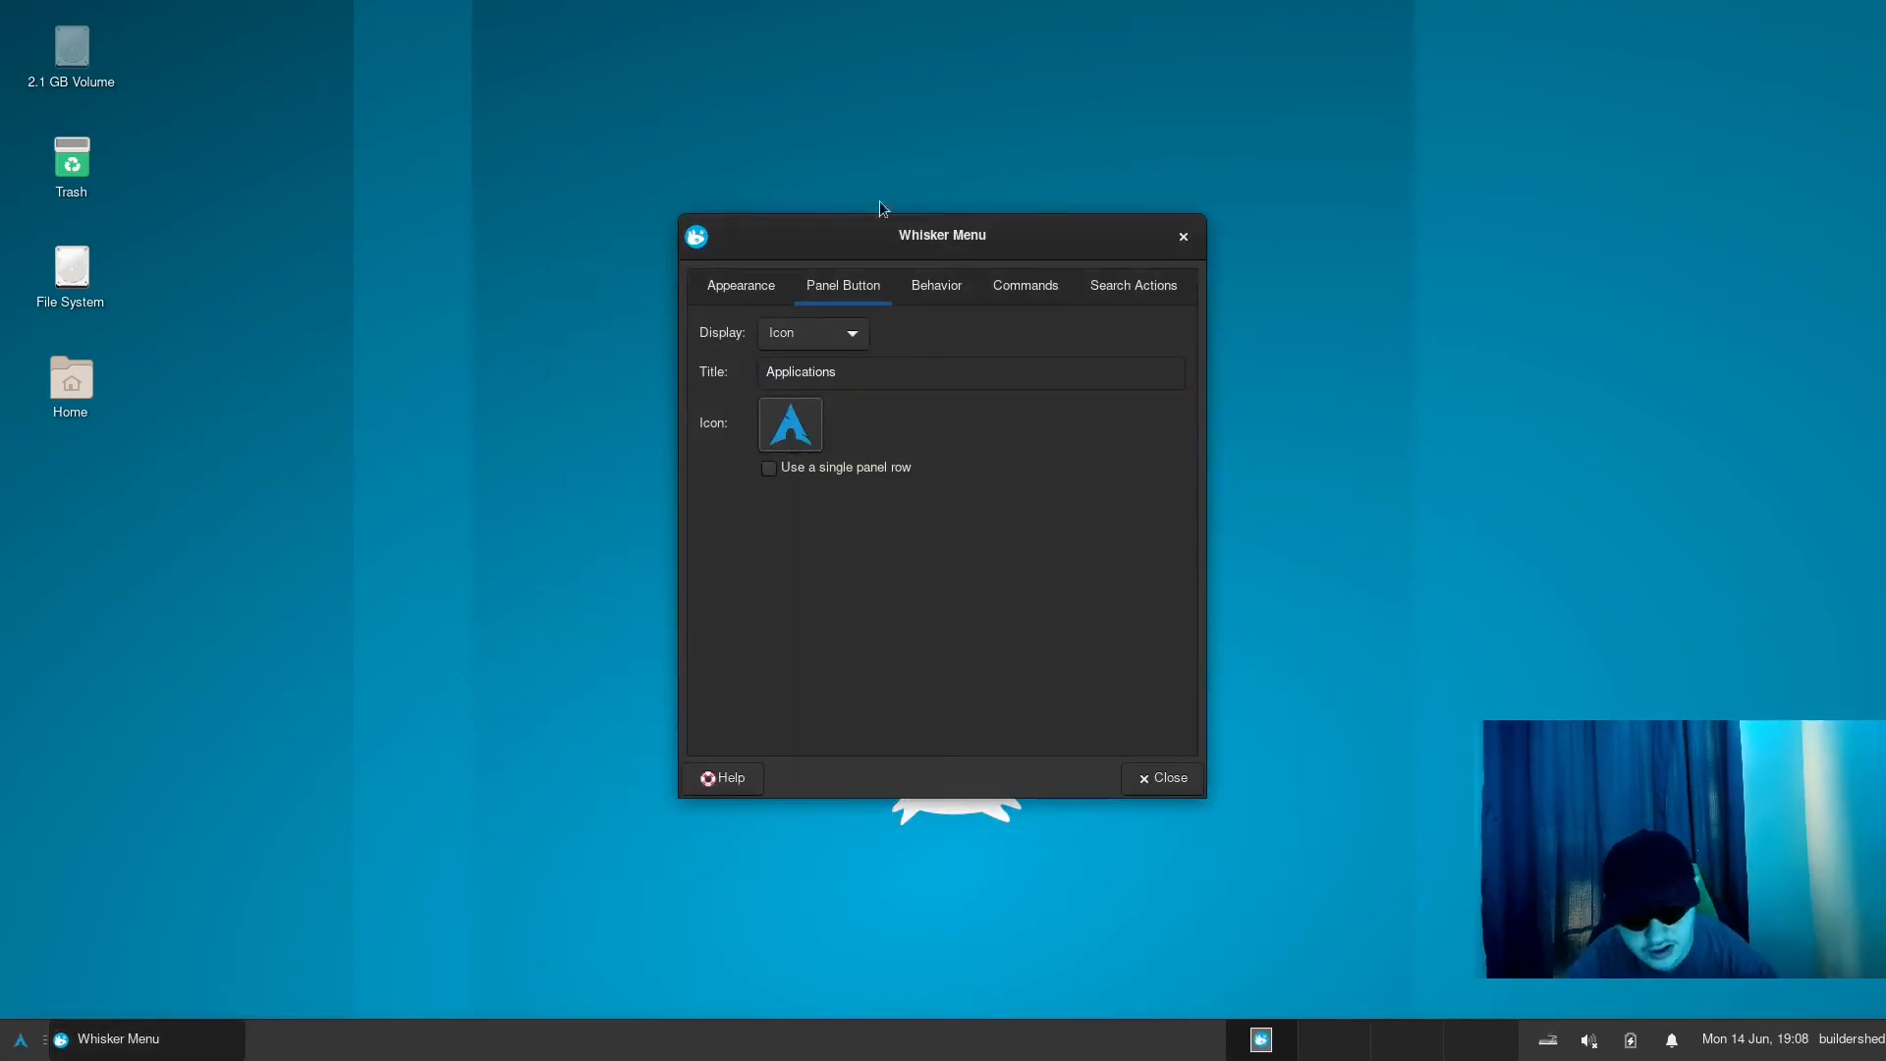
# - Look over the Whisker Menu's behavior settings and return to its appearance settings
pyautogui.click(919, 283)
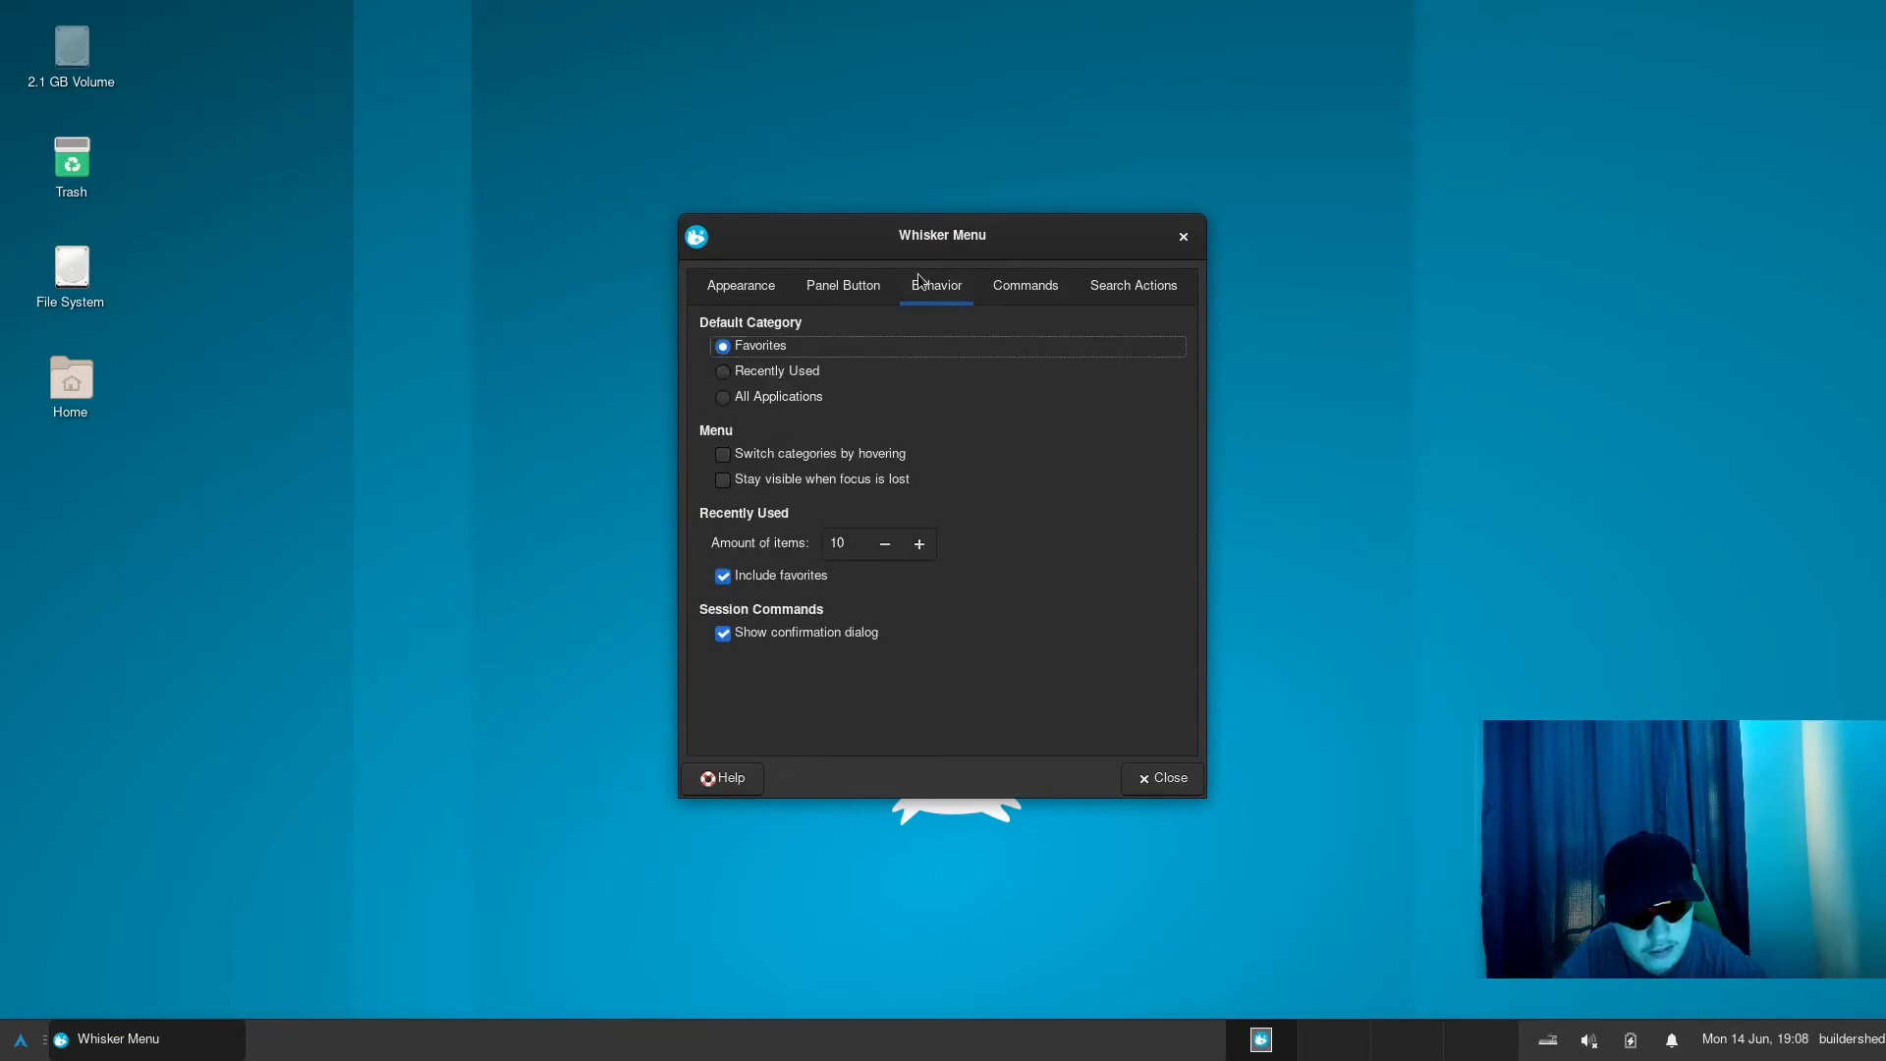
pyautogui.click(986, 290)
pyautogui.click(733, 282)
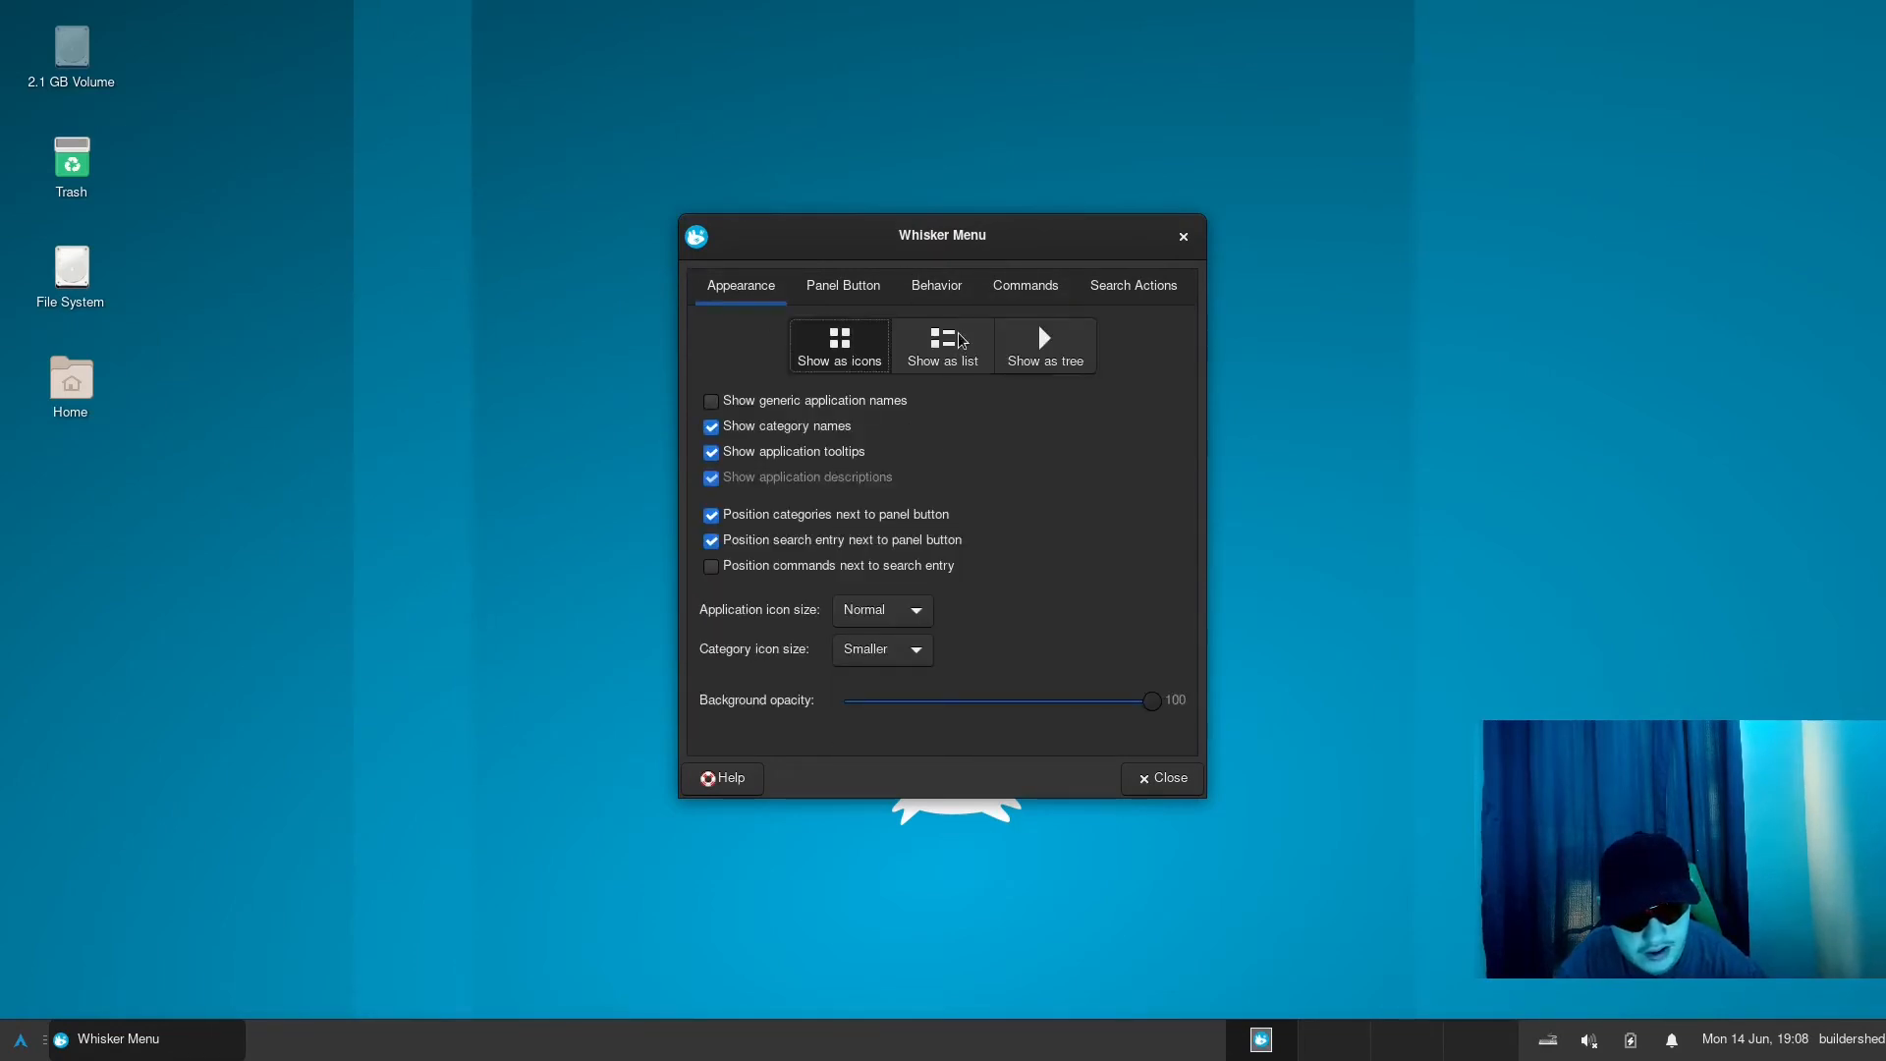
# - Try the Whisker Menu's Show as tree and Show as list layouts, opening the menu to preview them
pyautogui.press('super')
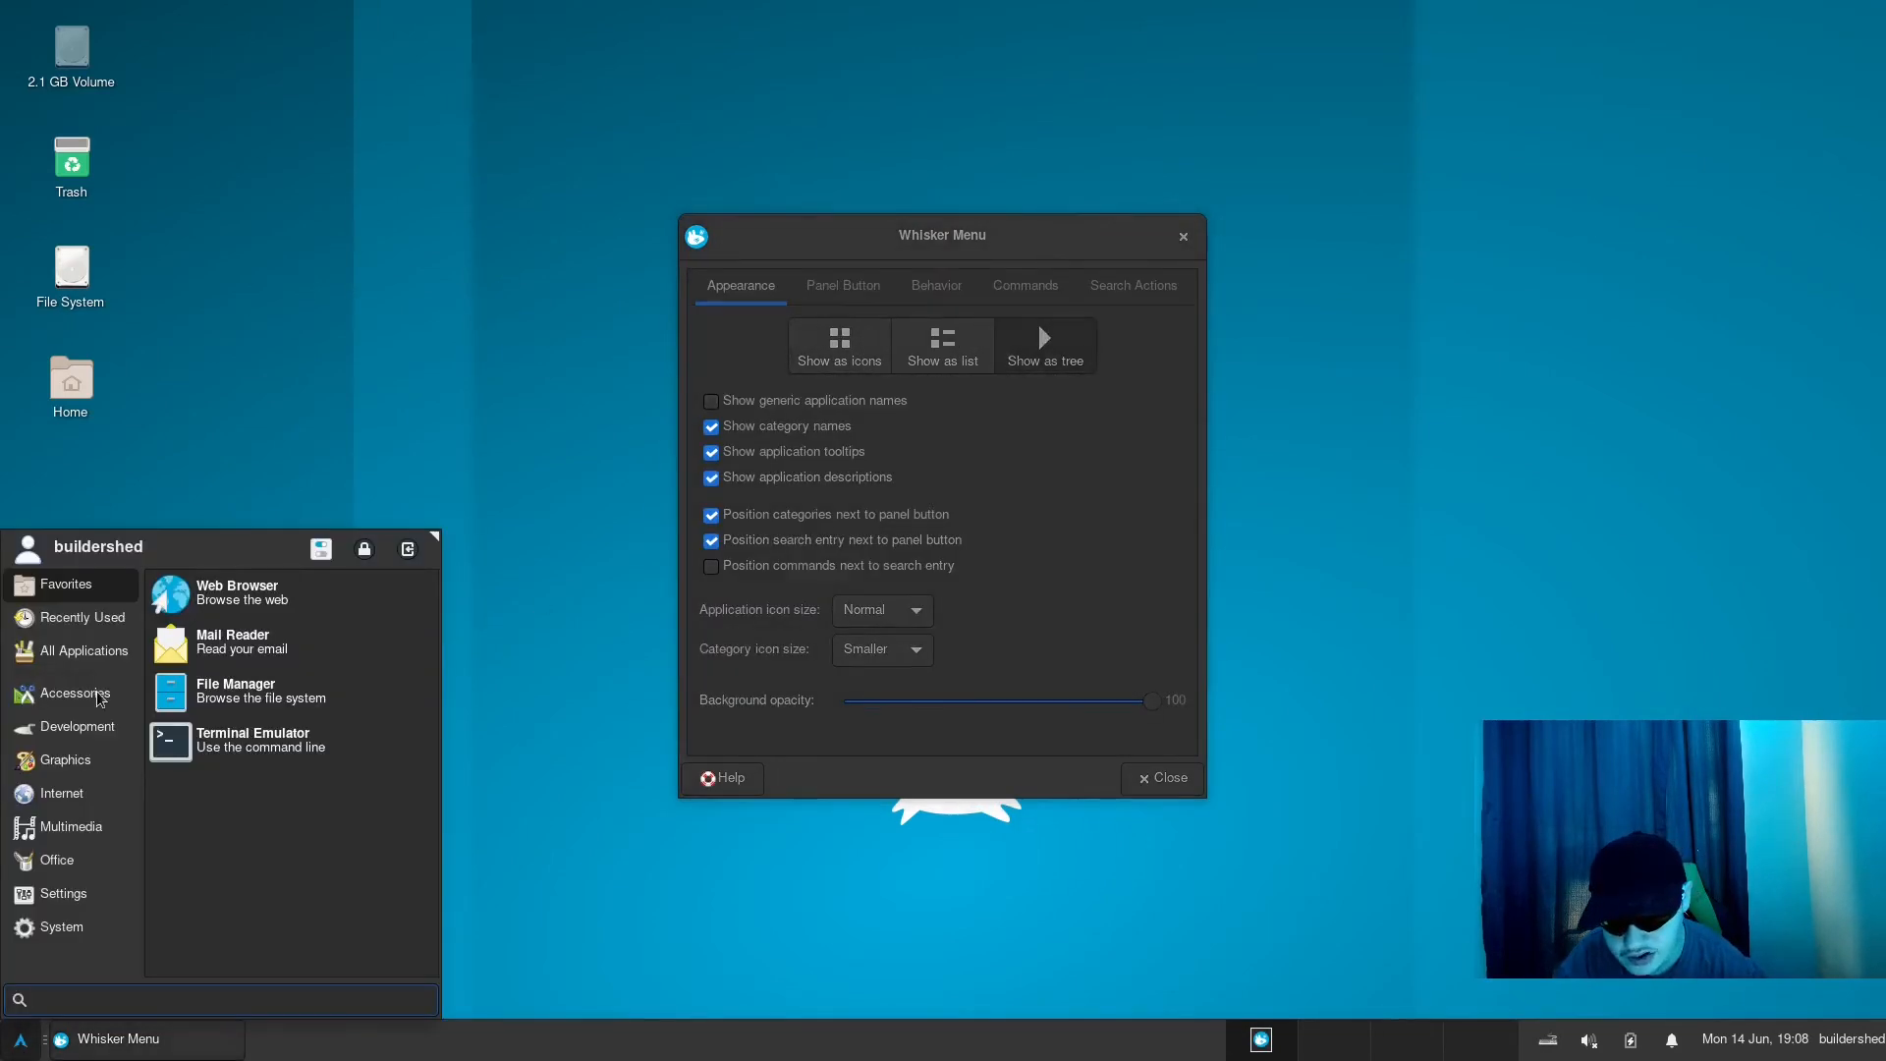
pyautogui.click(803, 595)
pyautogui.click(965, 333)
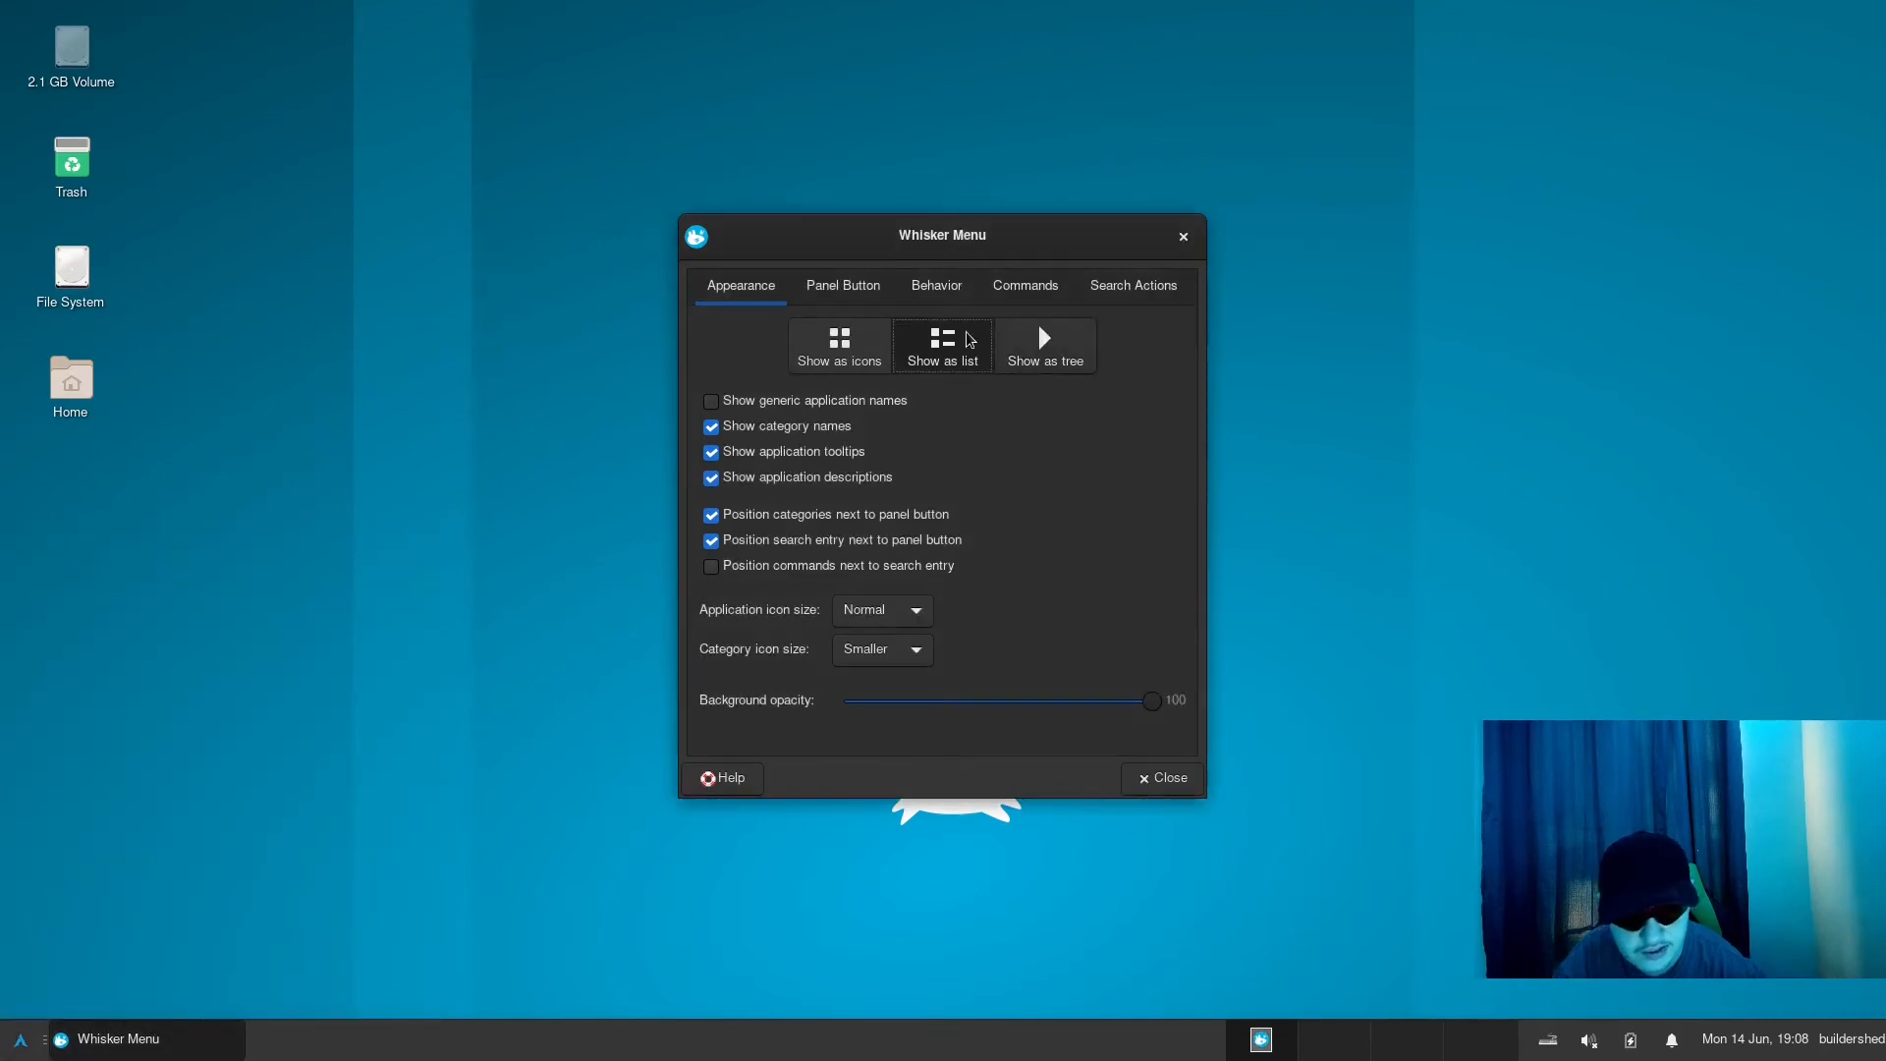
pyautogui.click(20, 1039)
pyautogui.click(19, 1040)
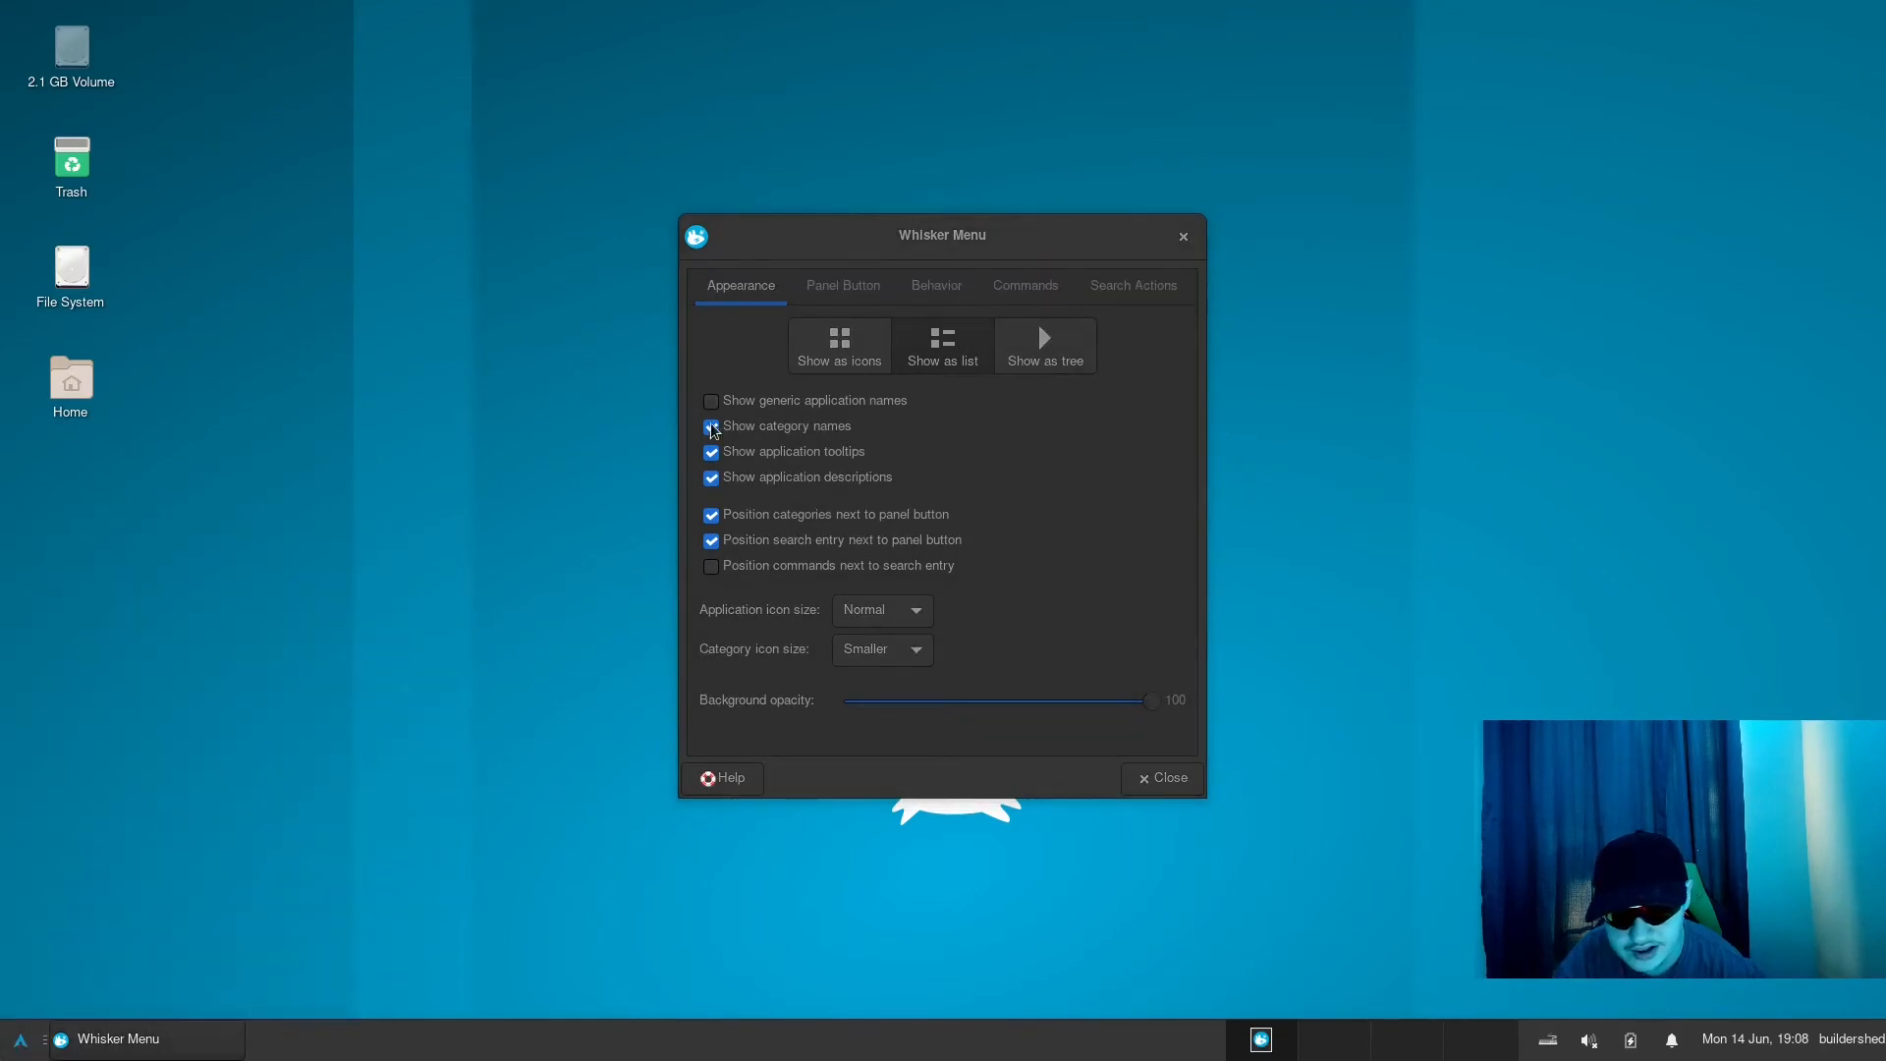
# - Return the Whisker Menu to Show as icons, preview the menu, and close its properties
pyautogui.click(894, 349)
pyautogui.click(859, 352)
pyautogui.click(20, 1039)
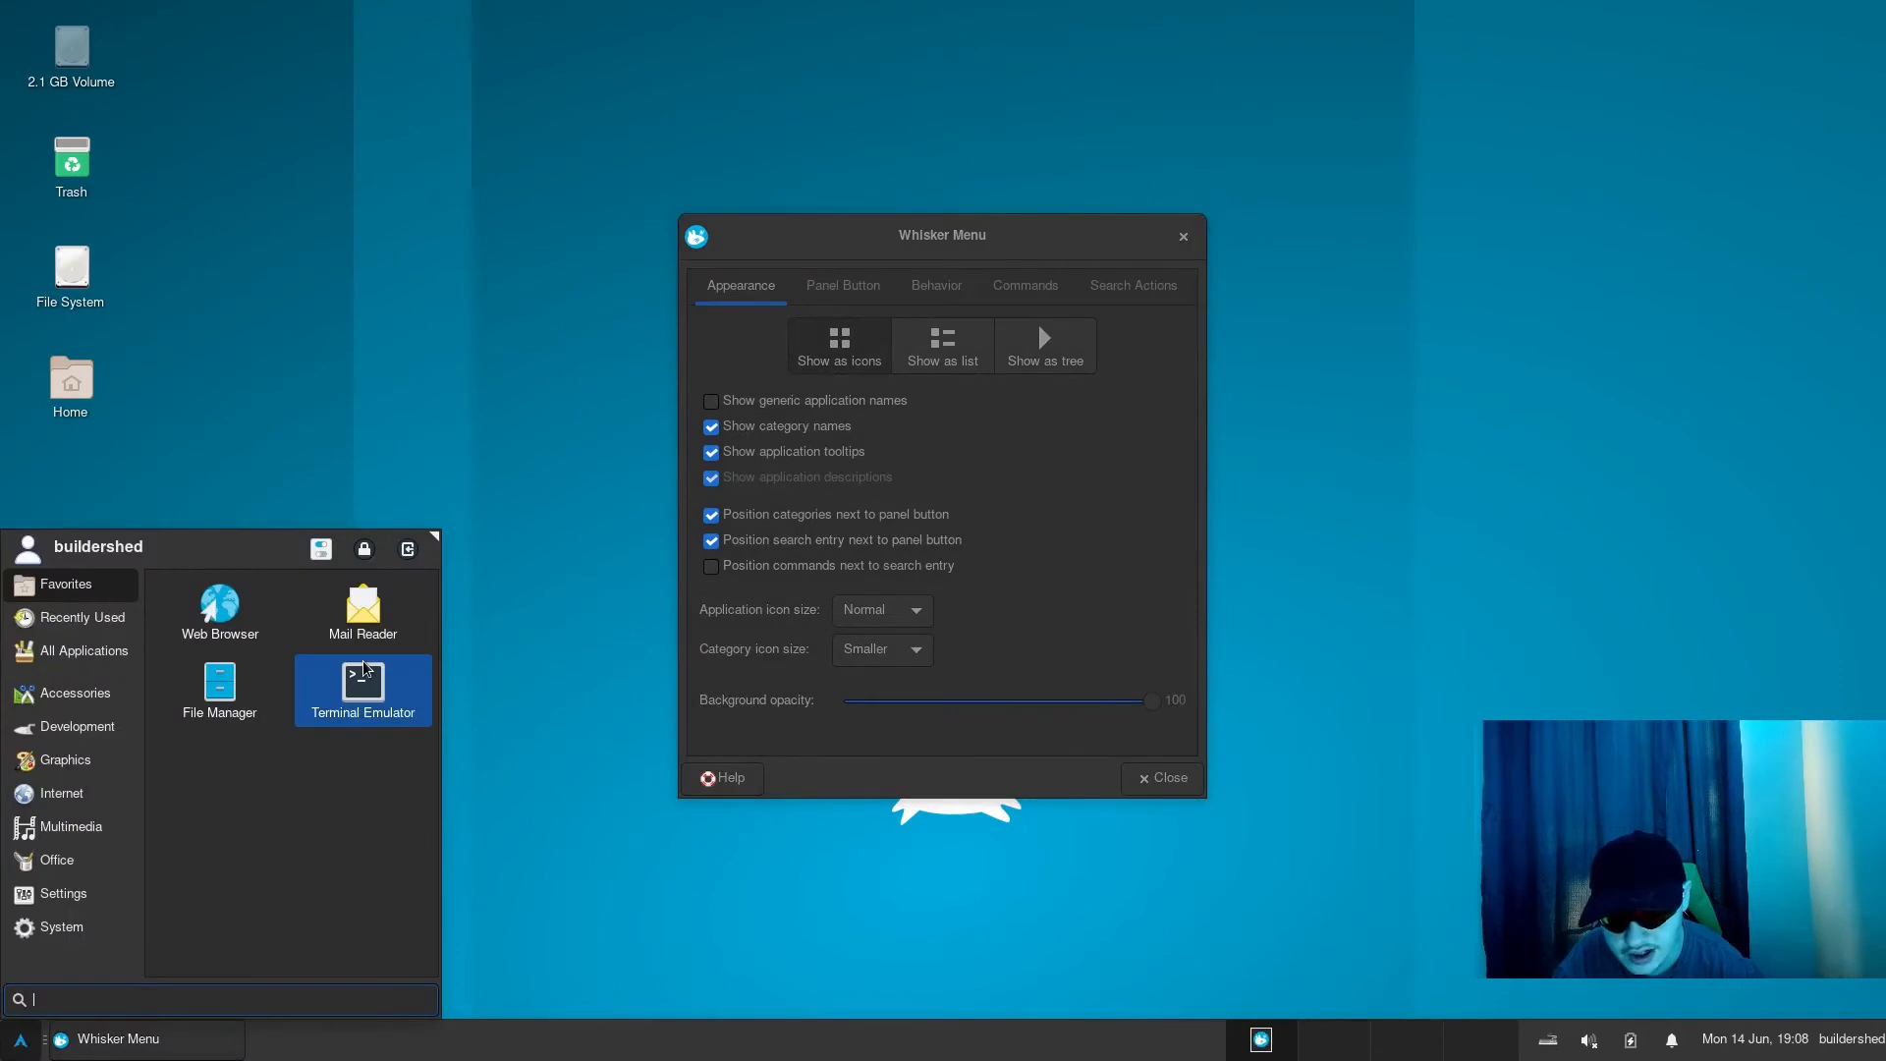
pyautogui.click(20, 1039)
pyautogui.click(1079, 610)
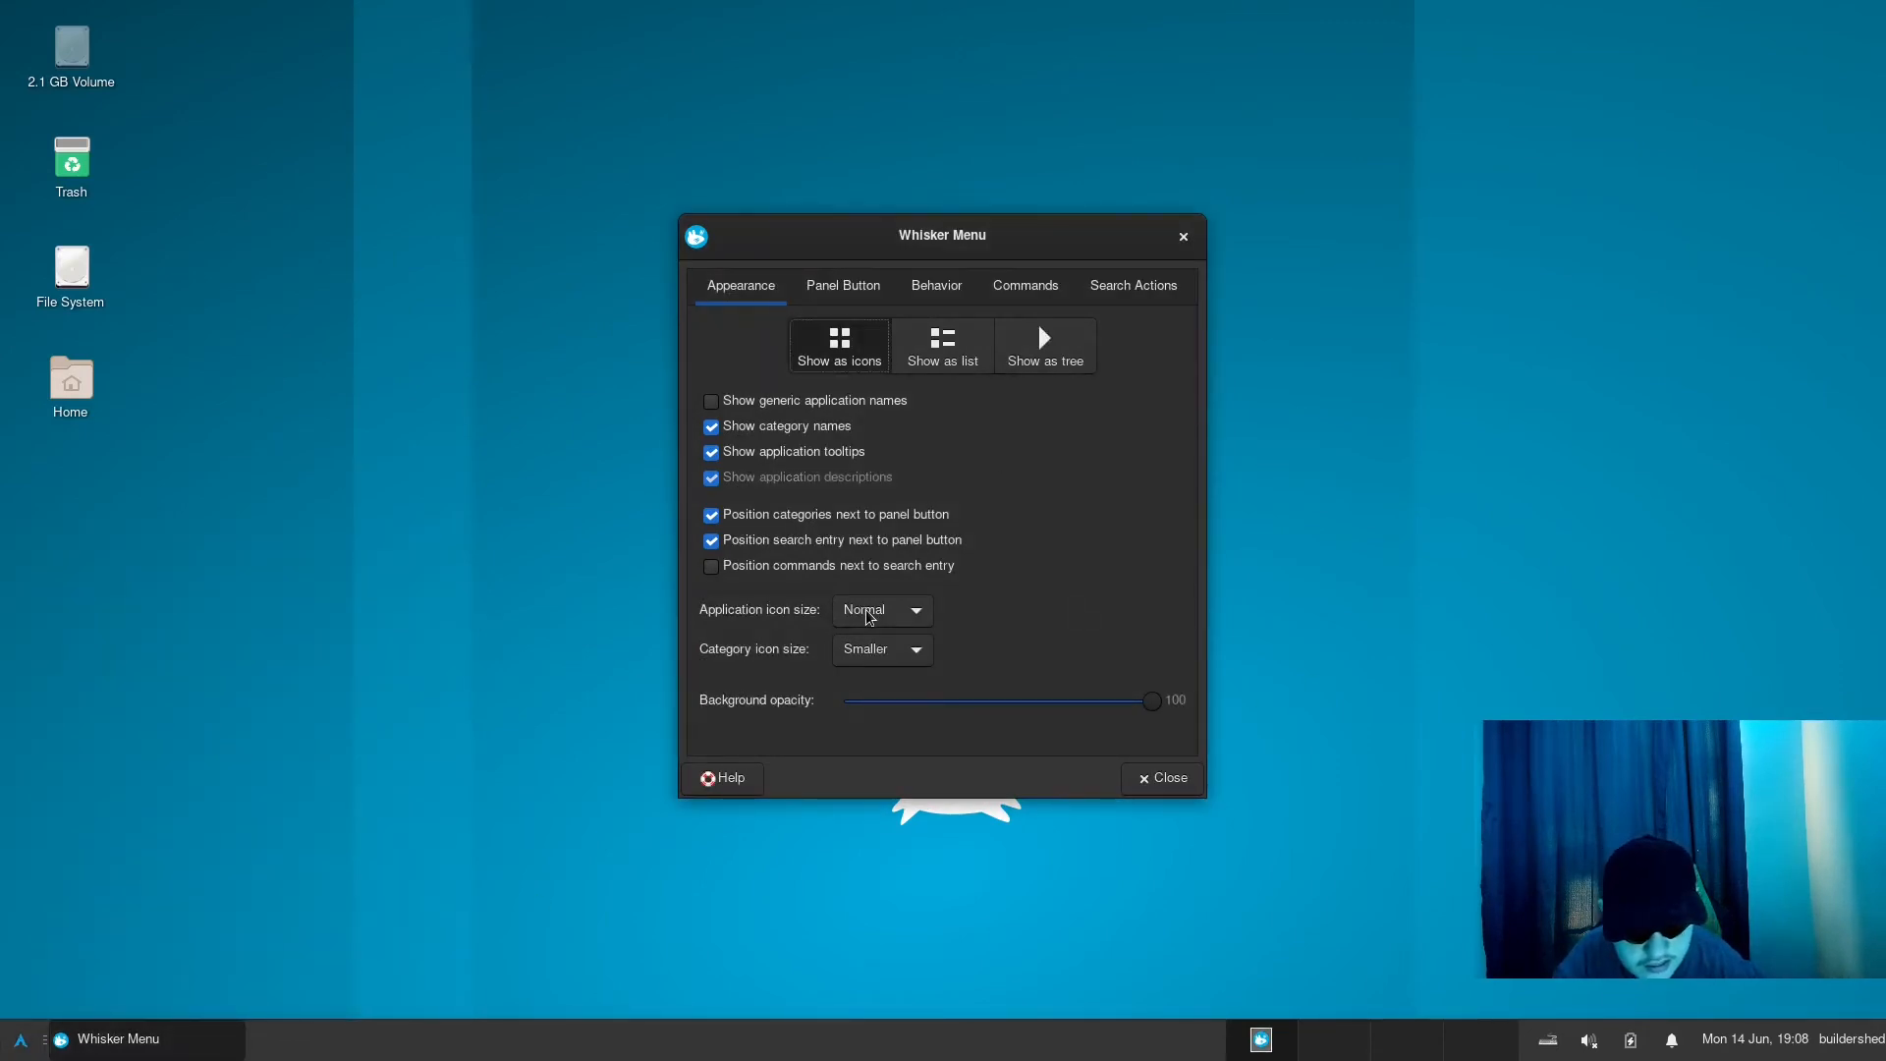
pyautogui.click(1183, 237)
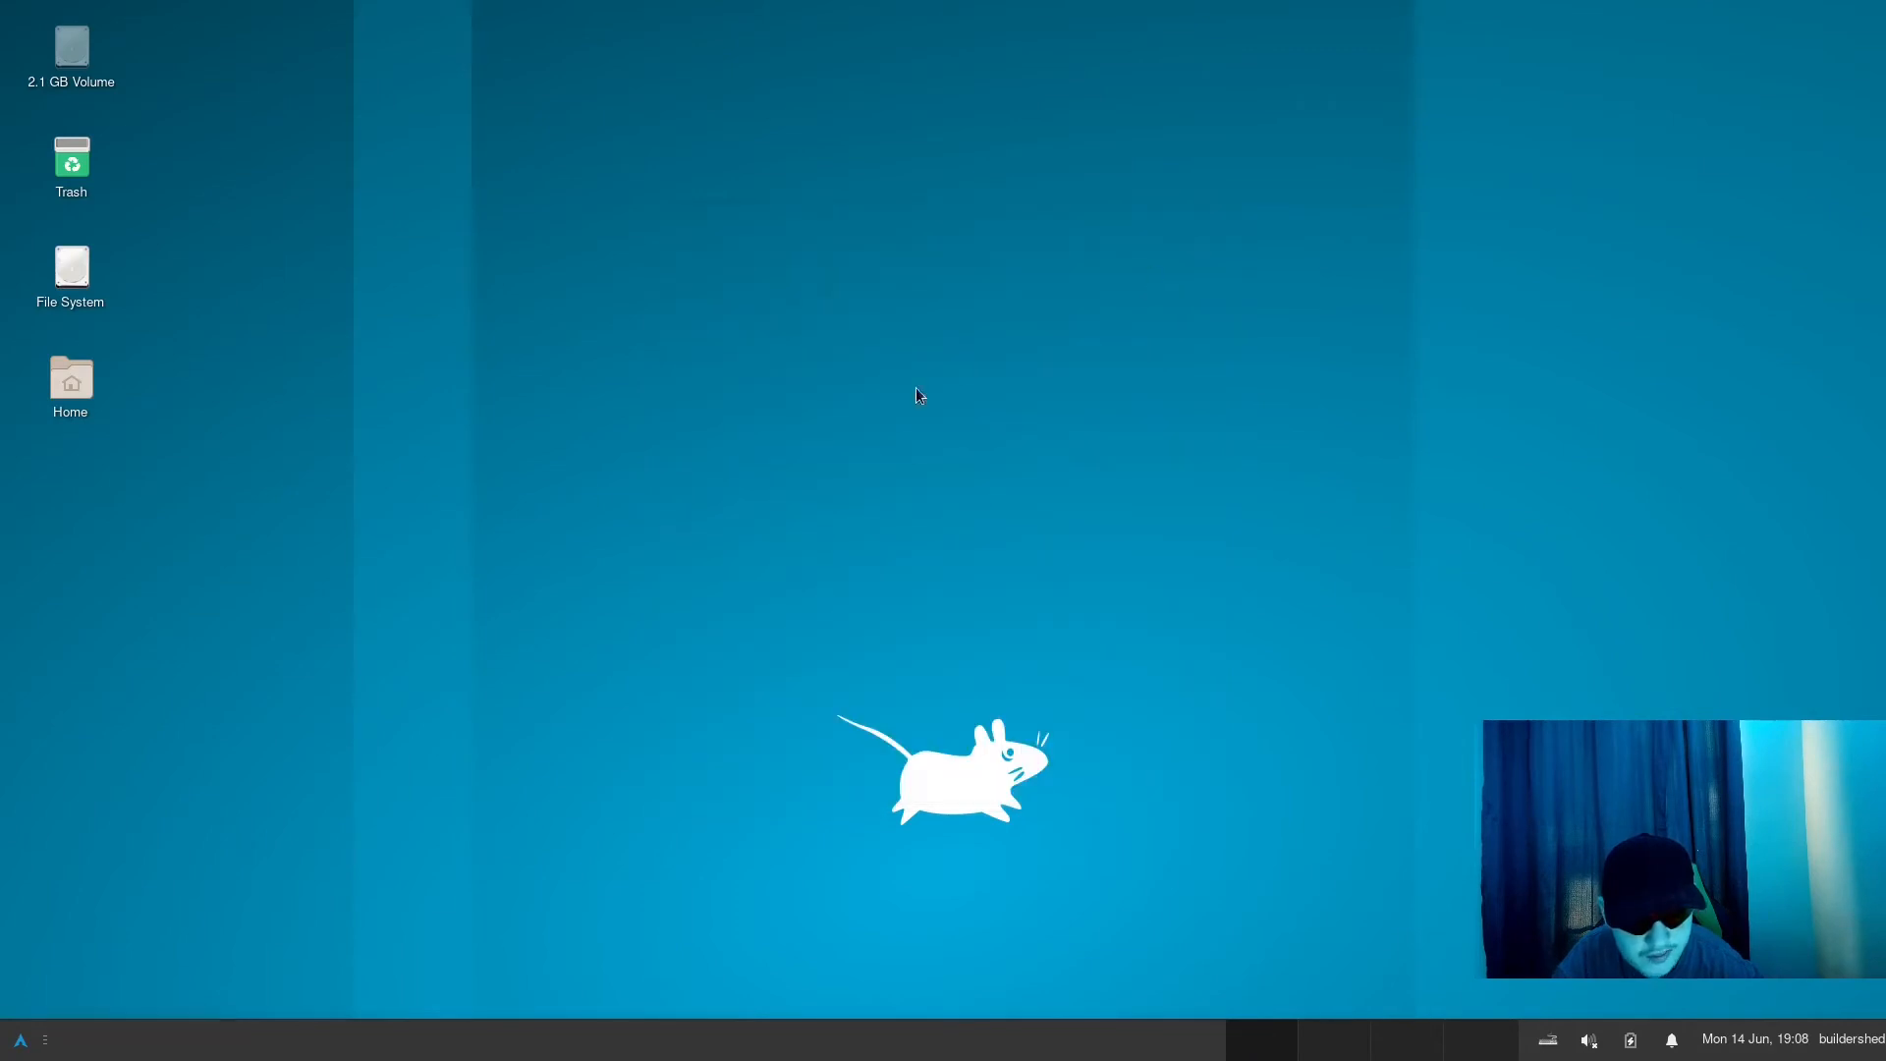
# - Set Panel 1's fixed icon size to 28 pixels, close the panel preferences, and check the Whisker Menu button
pyautogui.rightClick(19, 1039)
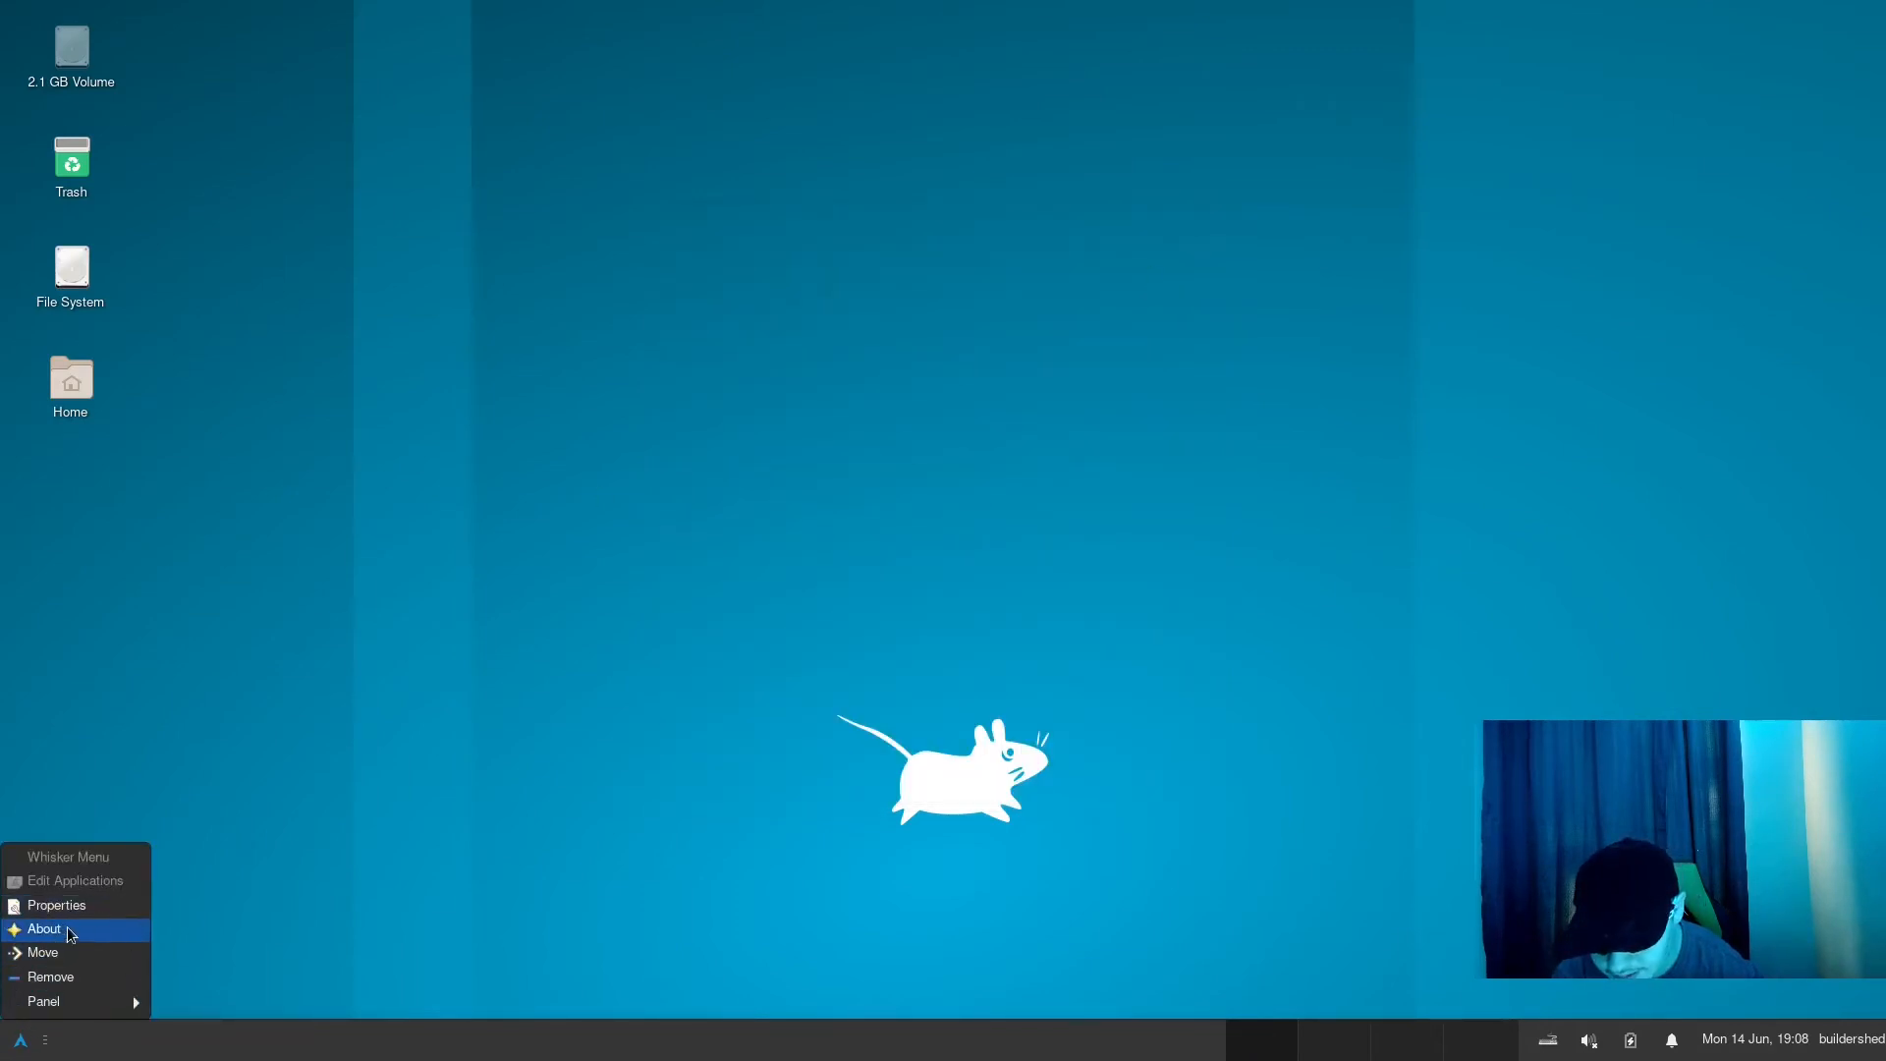
pyautogui.moveTo(54, 1001)
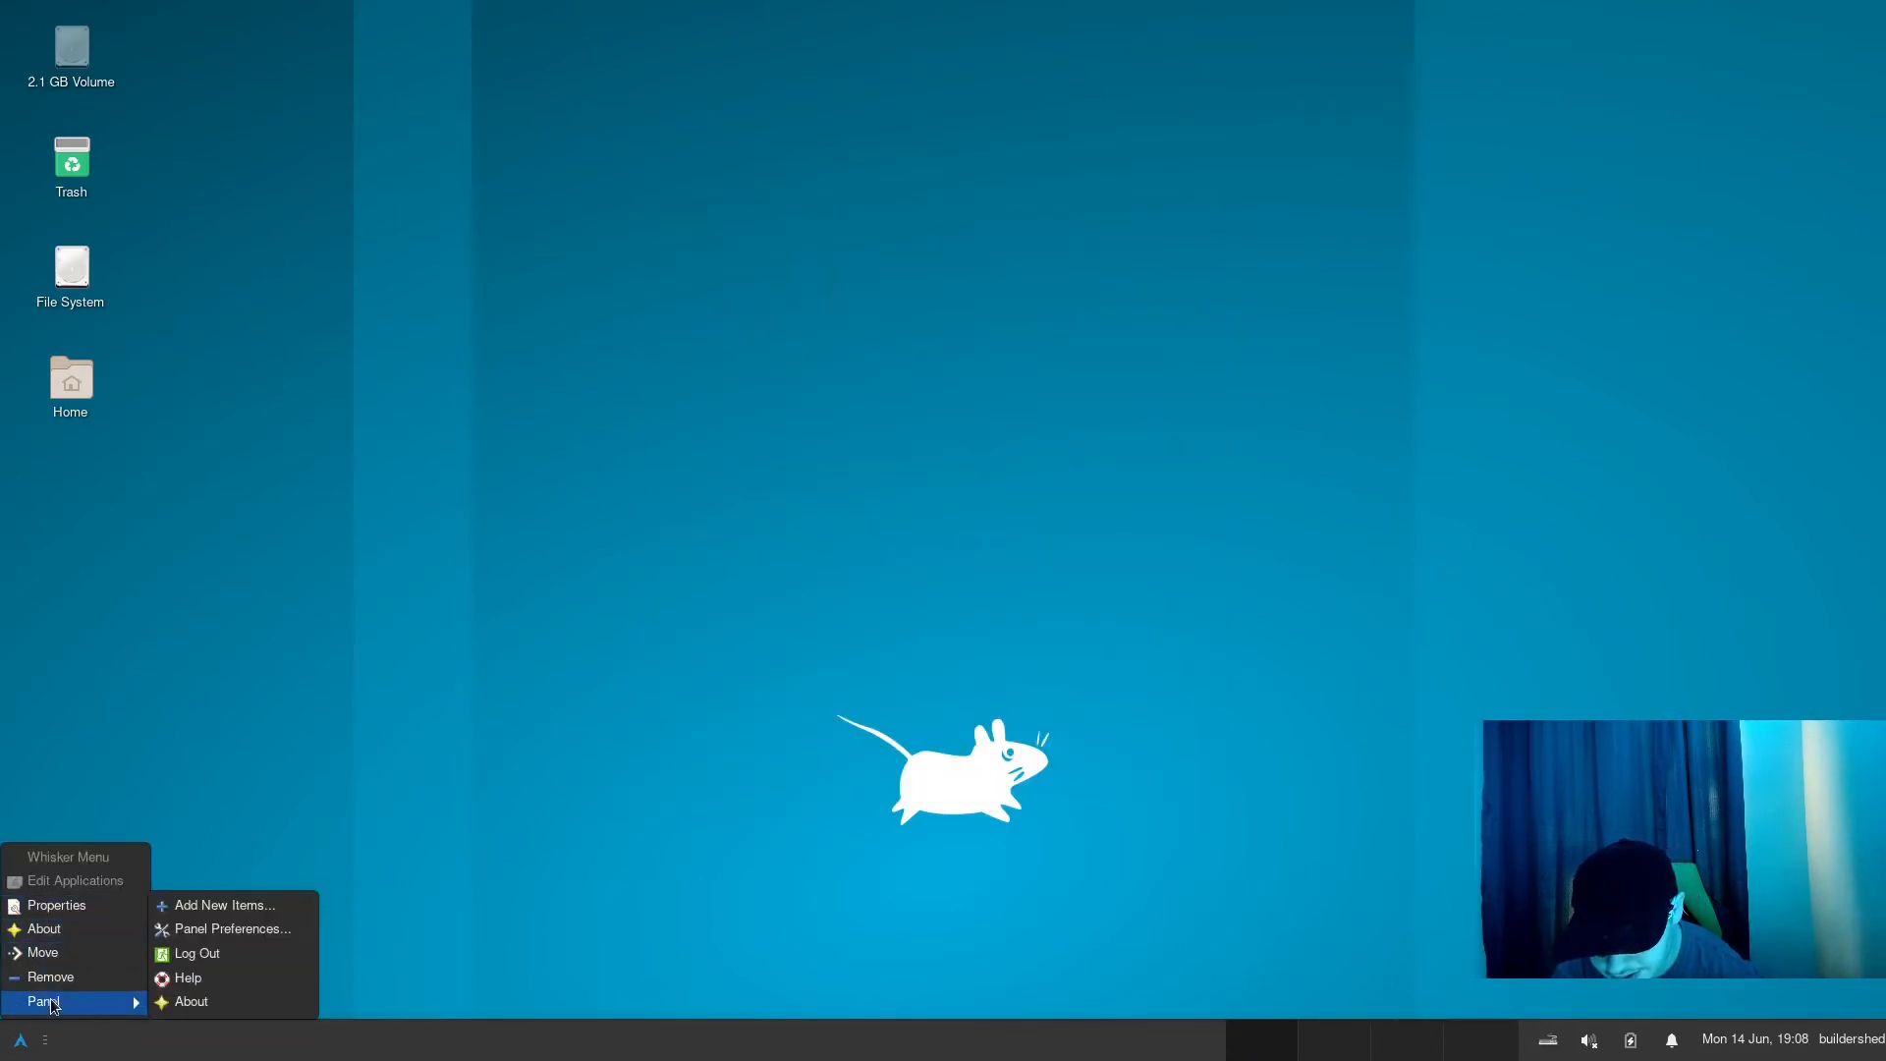
pyautogui.click(231, 929)
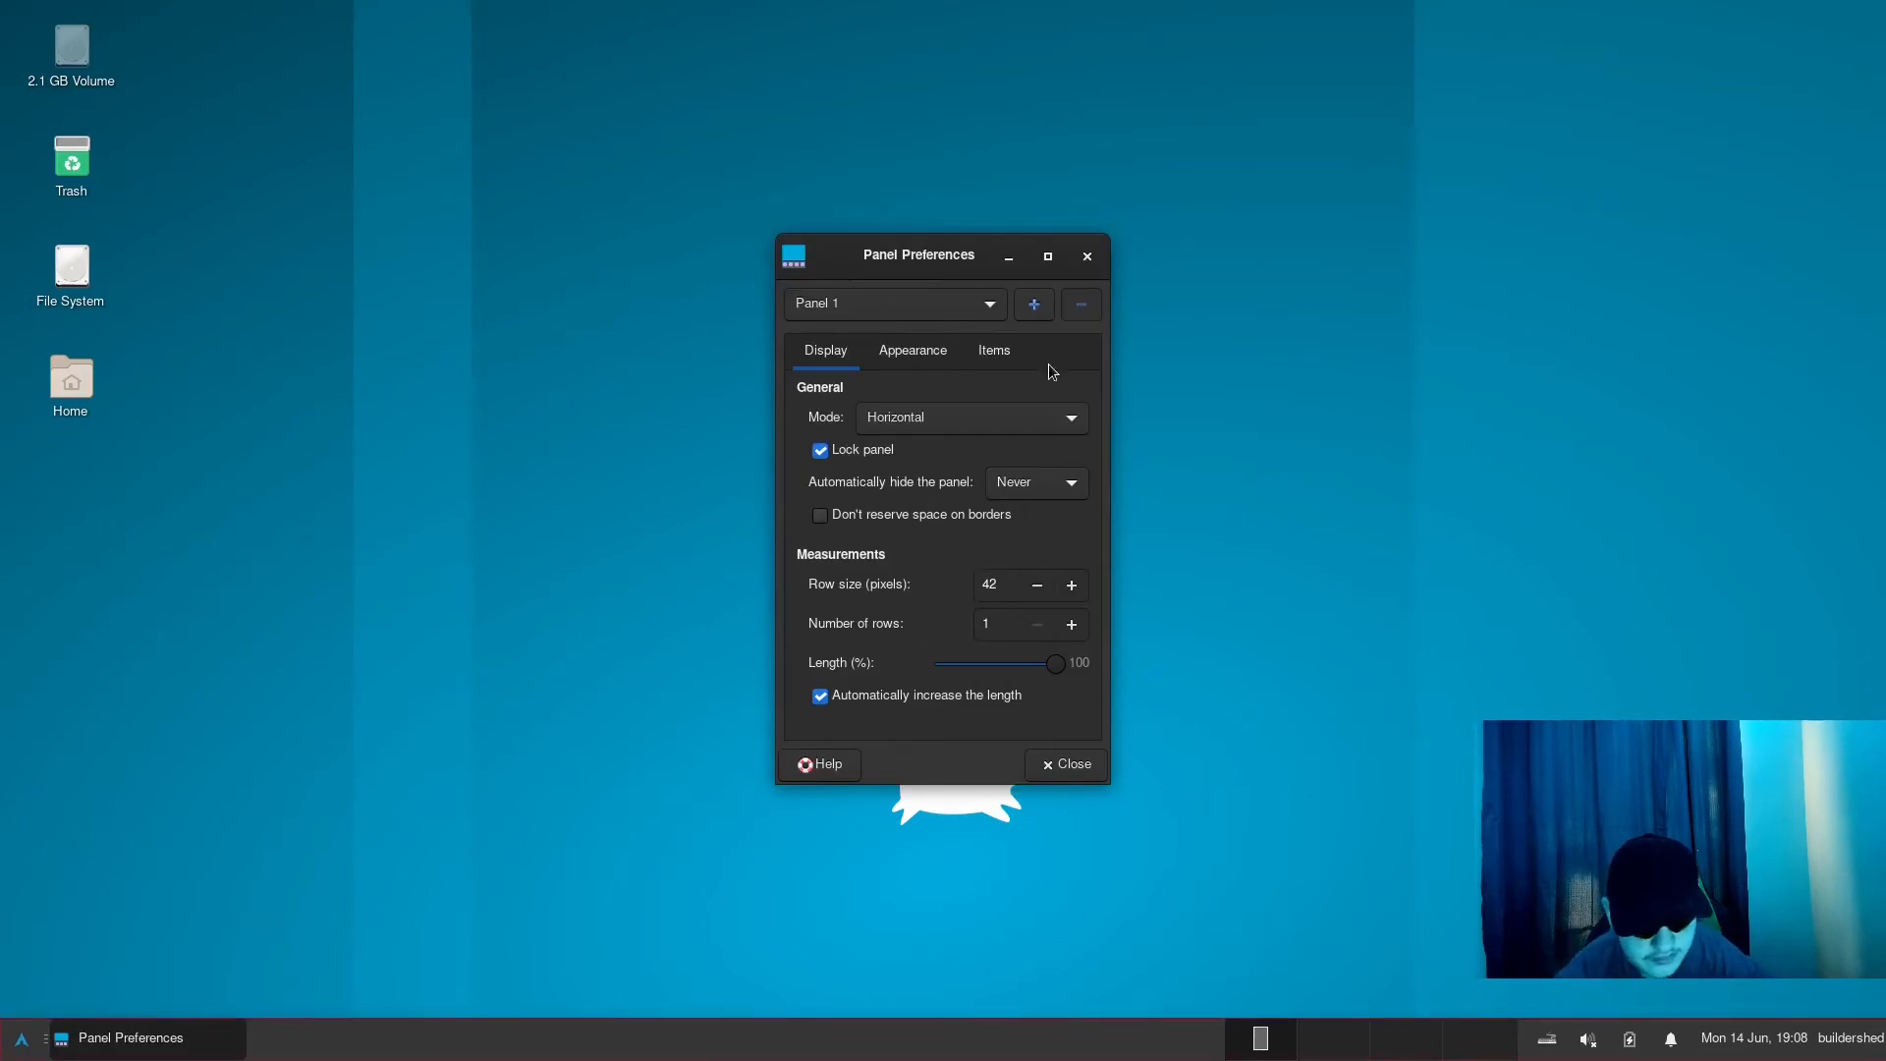
pyautogui.click(923, 354)
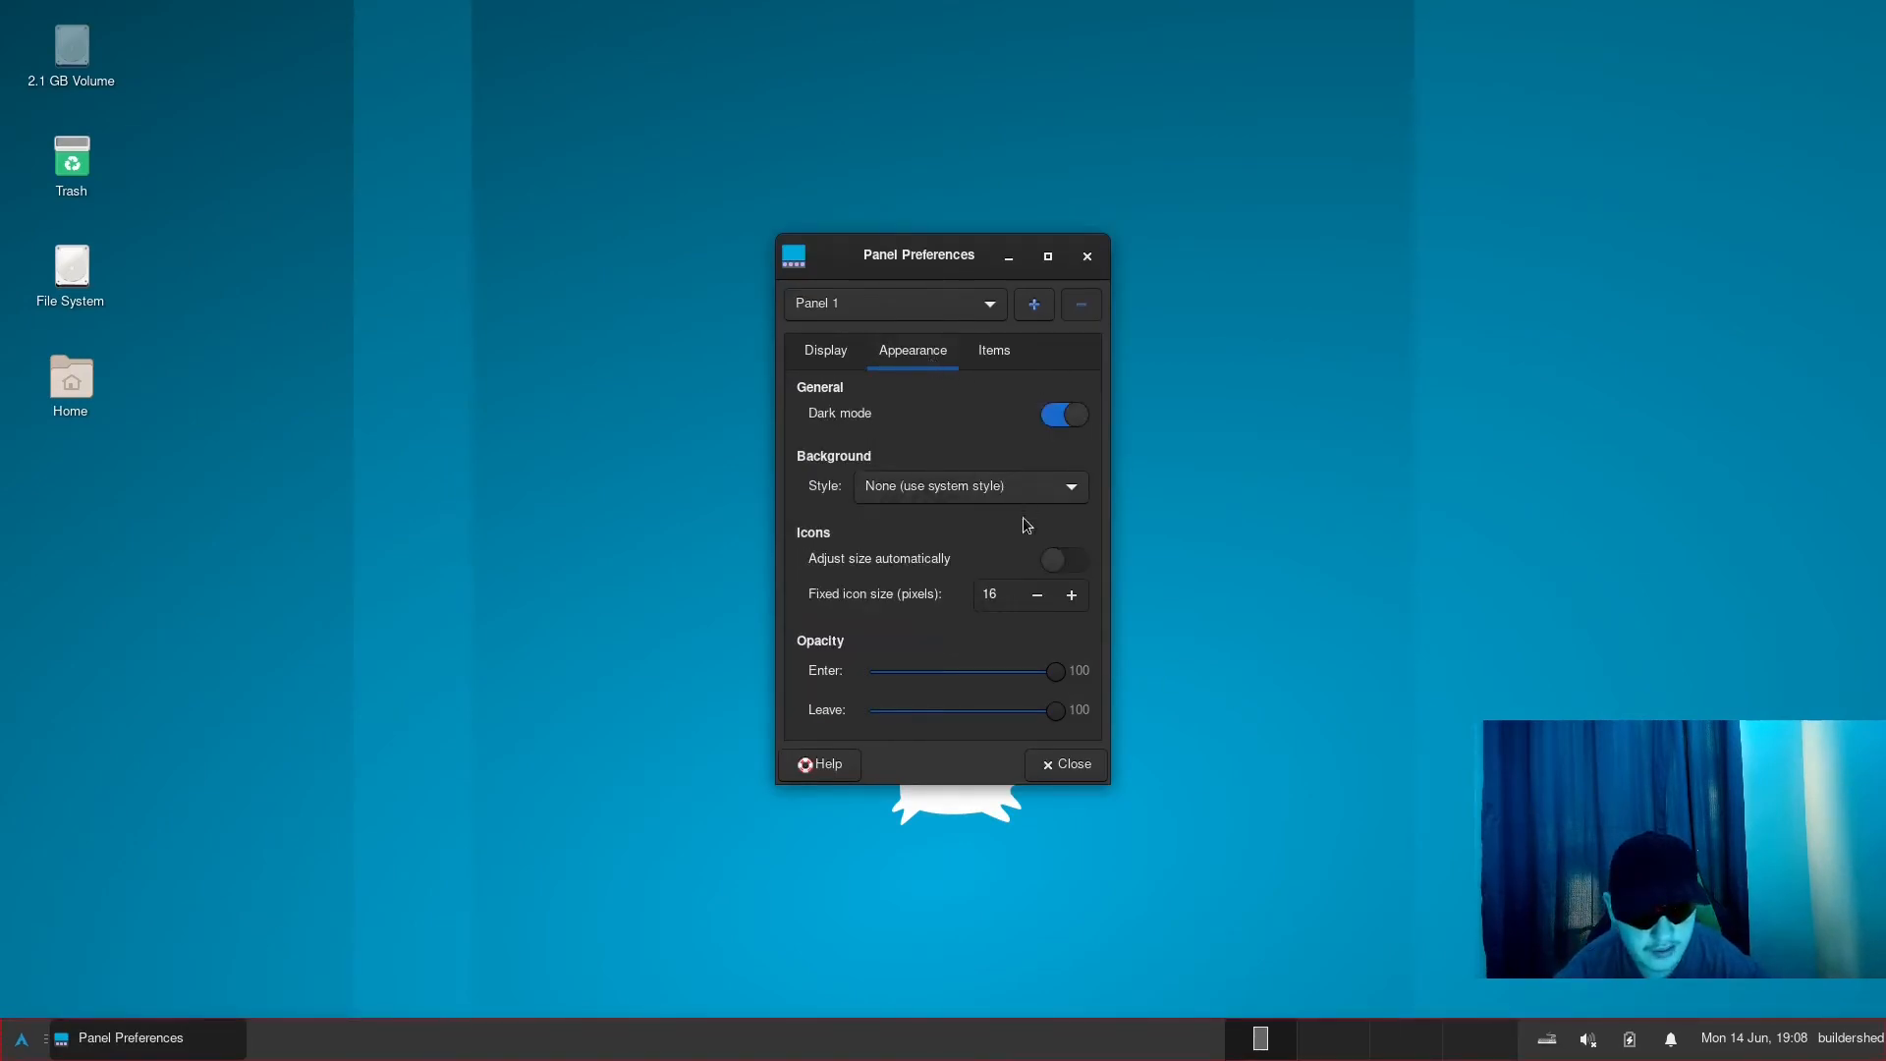
pyautogui.click(1071, 595)
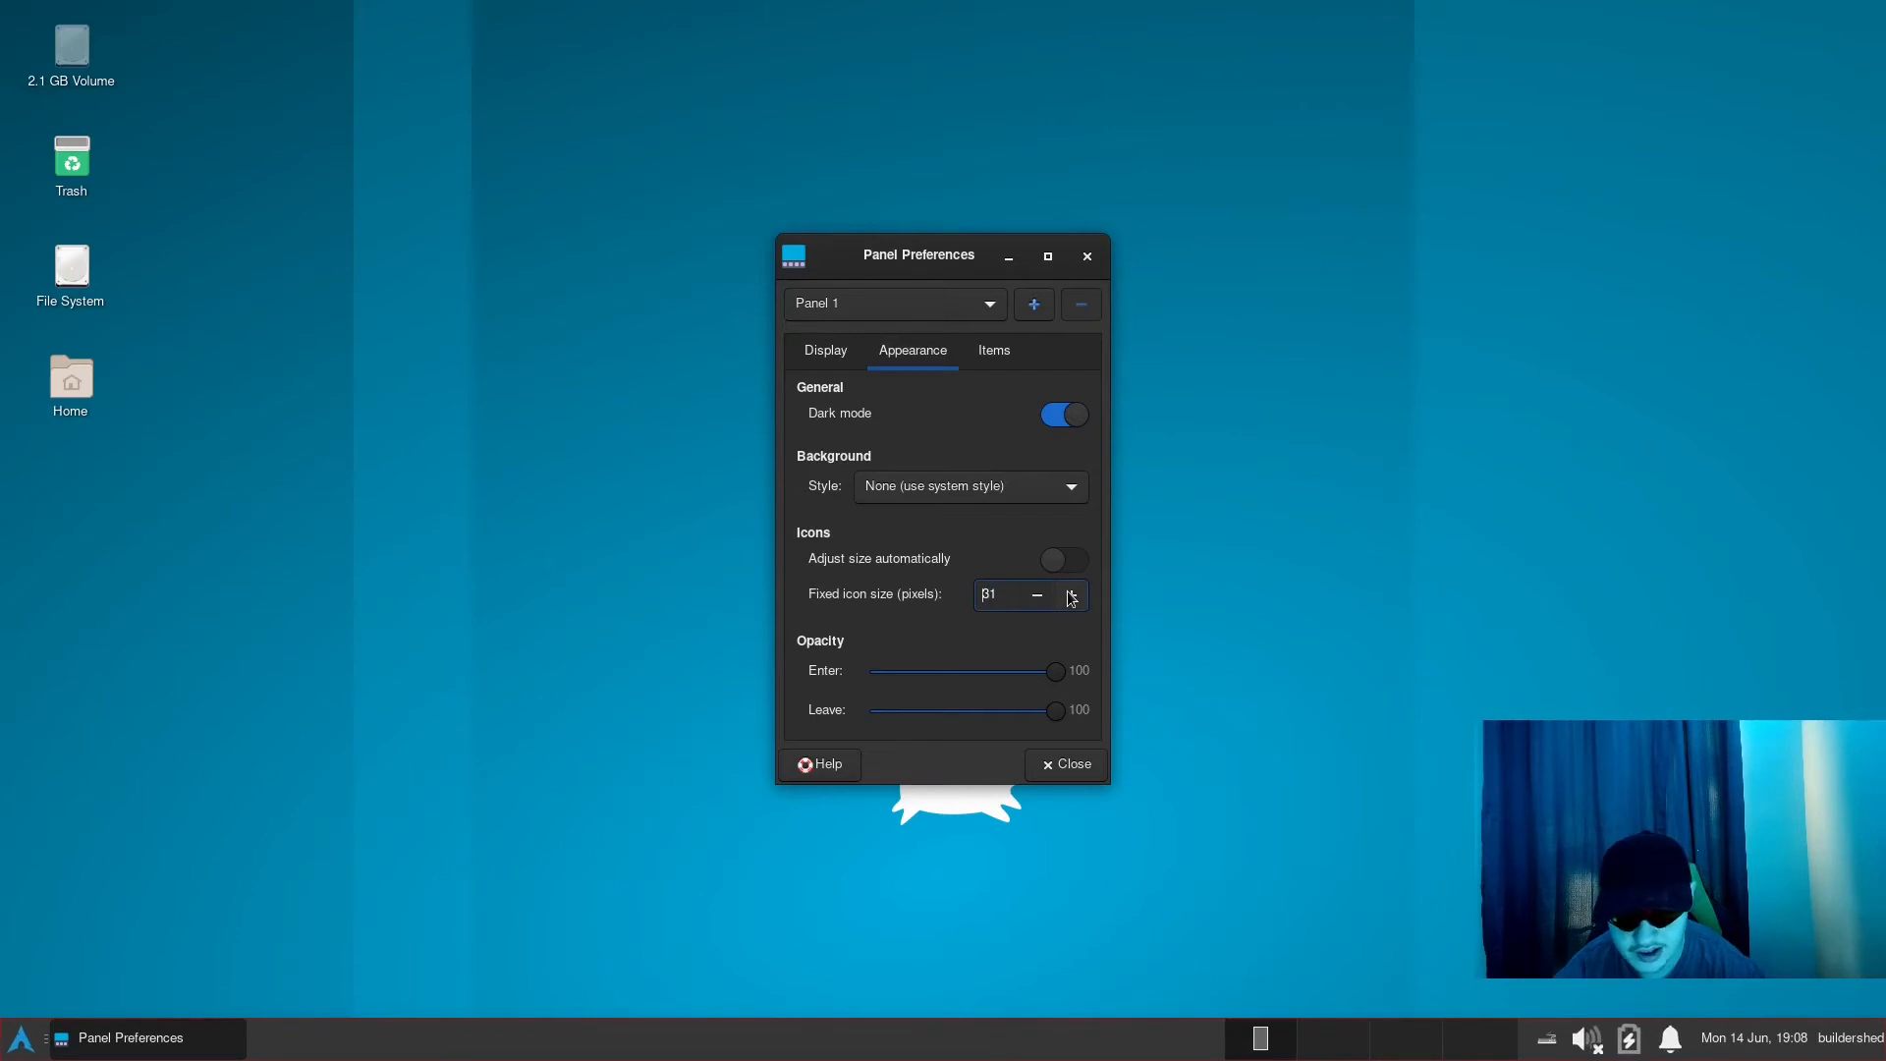
pyautogui.click(1022, 598)
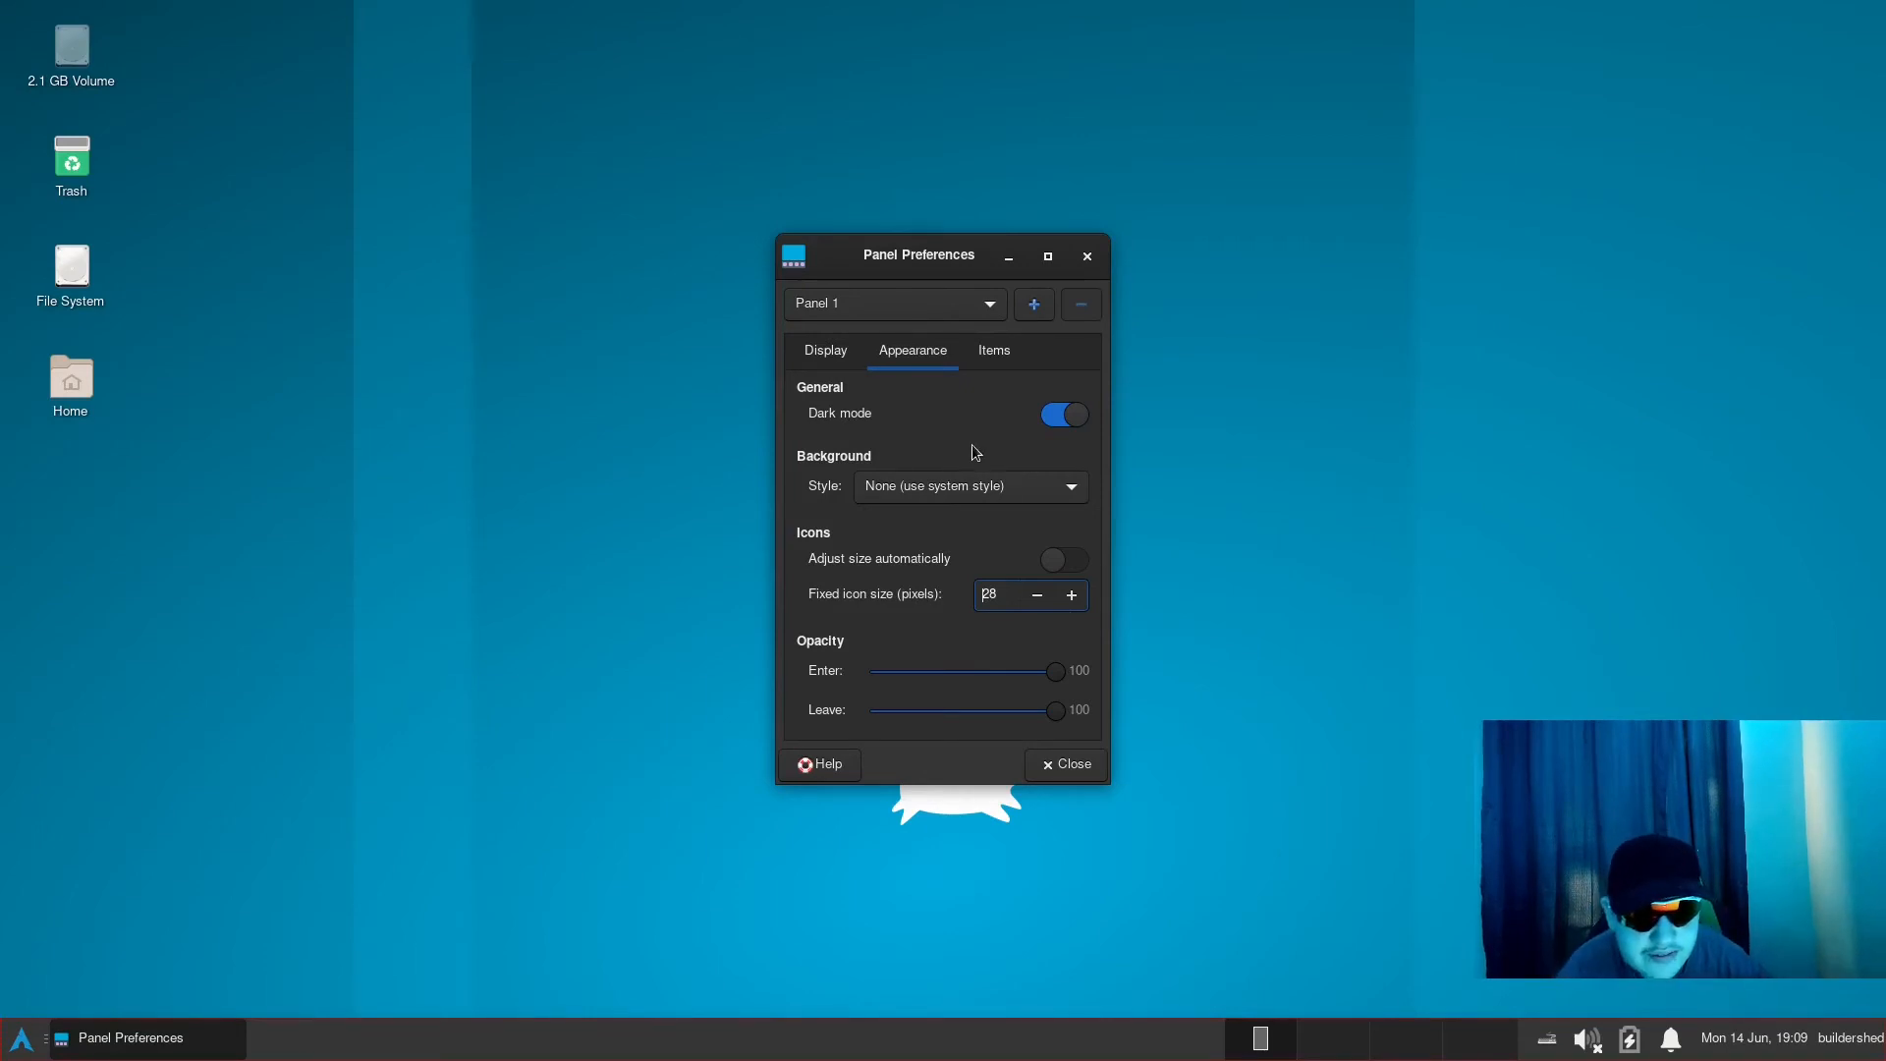
pyautogui.click(1087, 259)
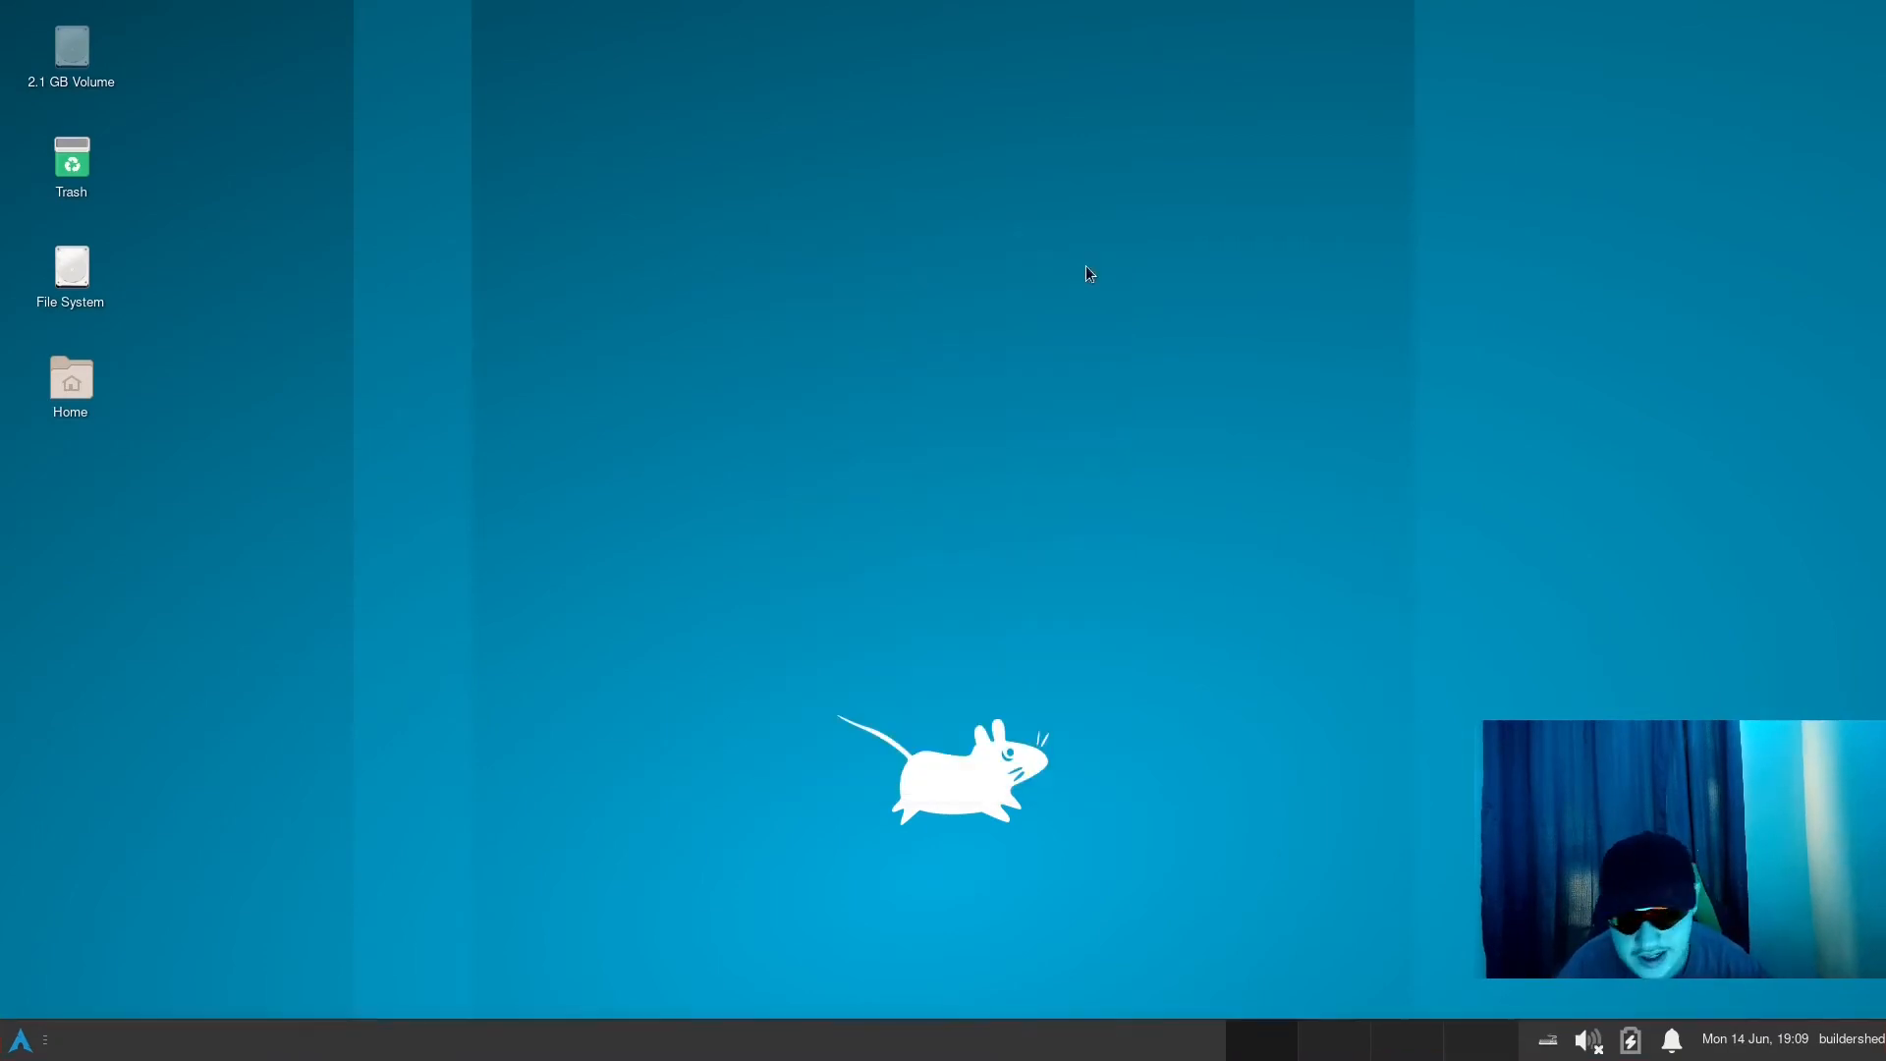
pyautogui.click(18, 1041)
pyautogui.click(14, 1047)
# - Add a Launcher item to the bottom panel and close the list of new items
pyautogui.rightClick(153, 1039)
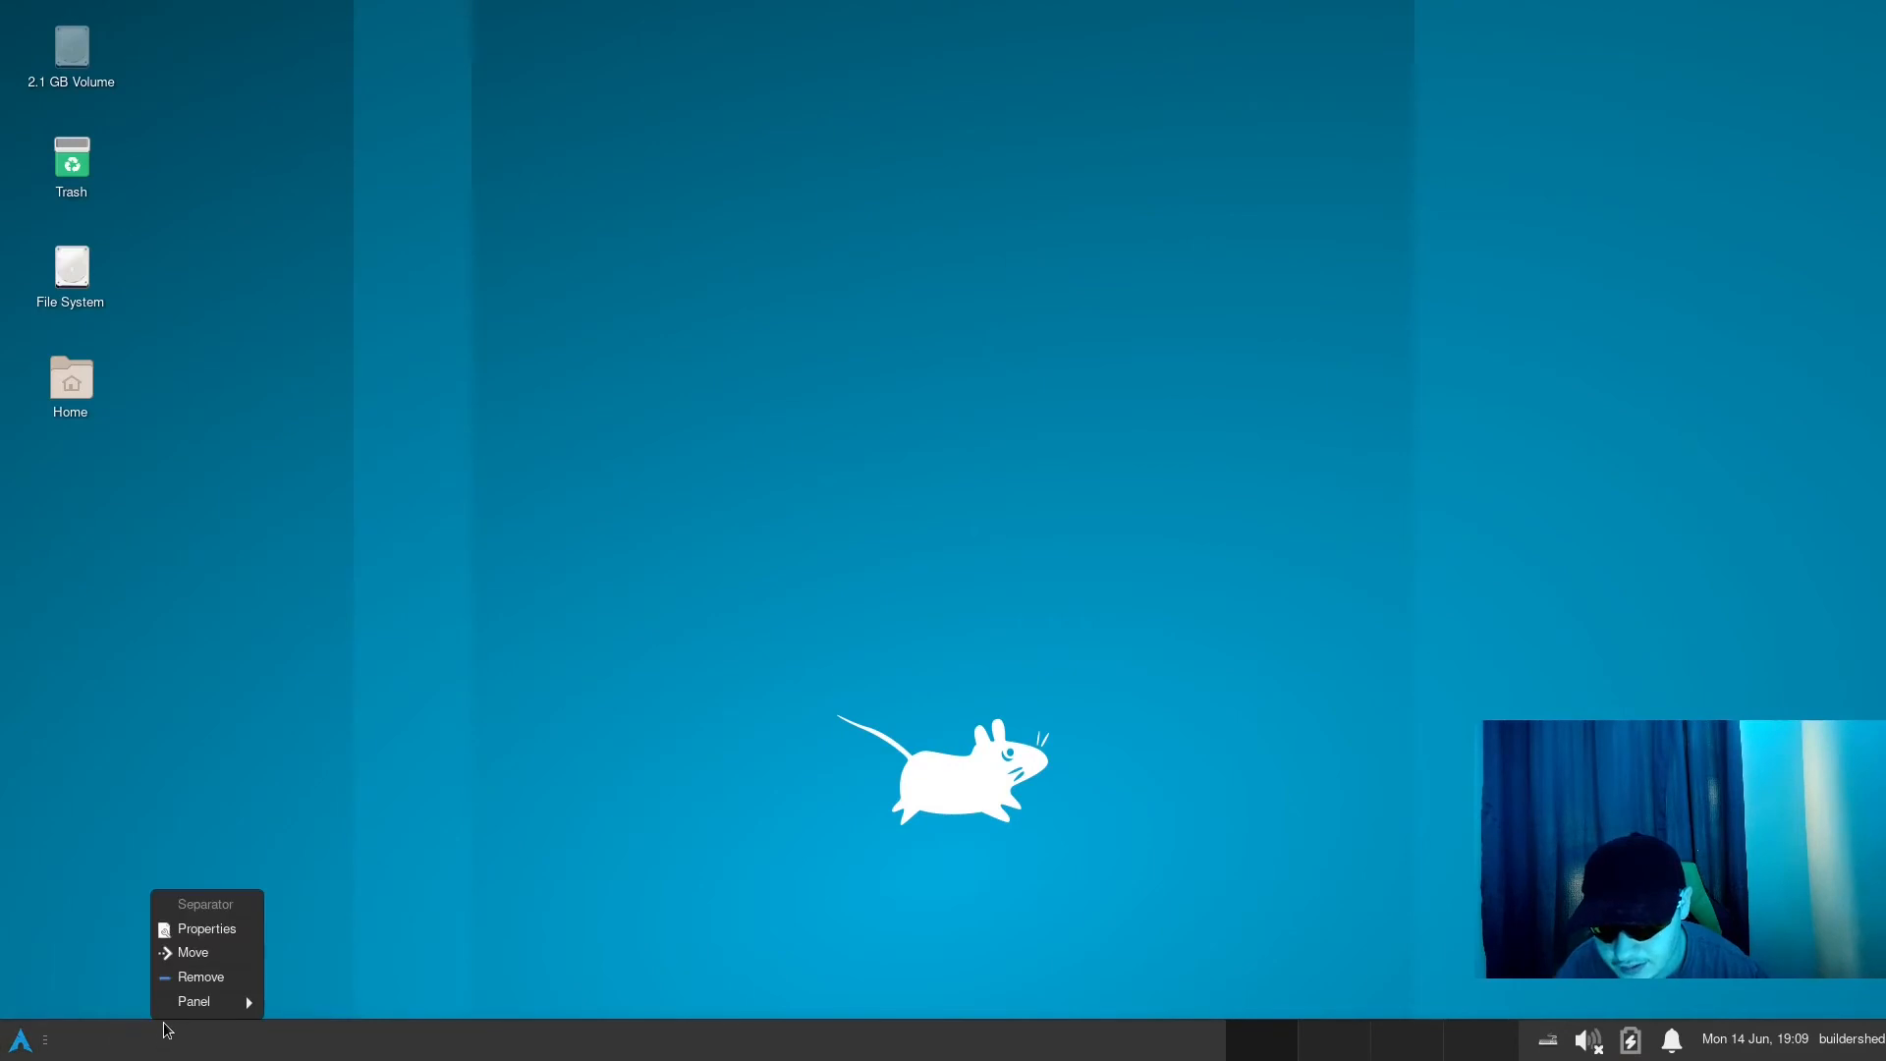
pyautogui.moveTo(186, 1002)
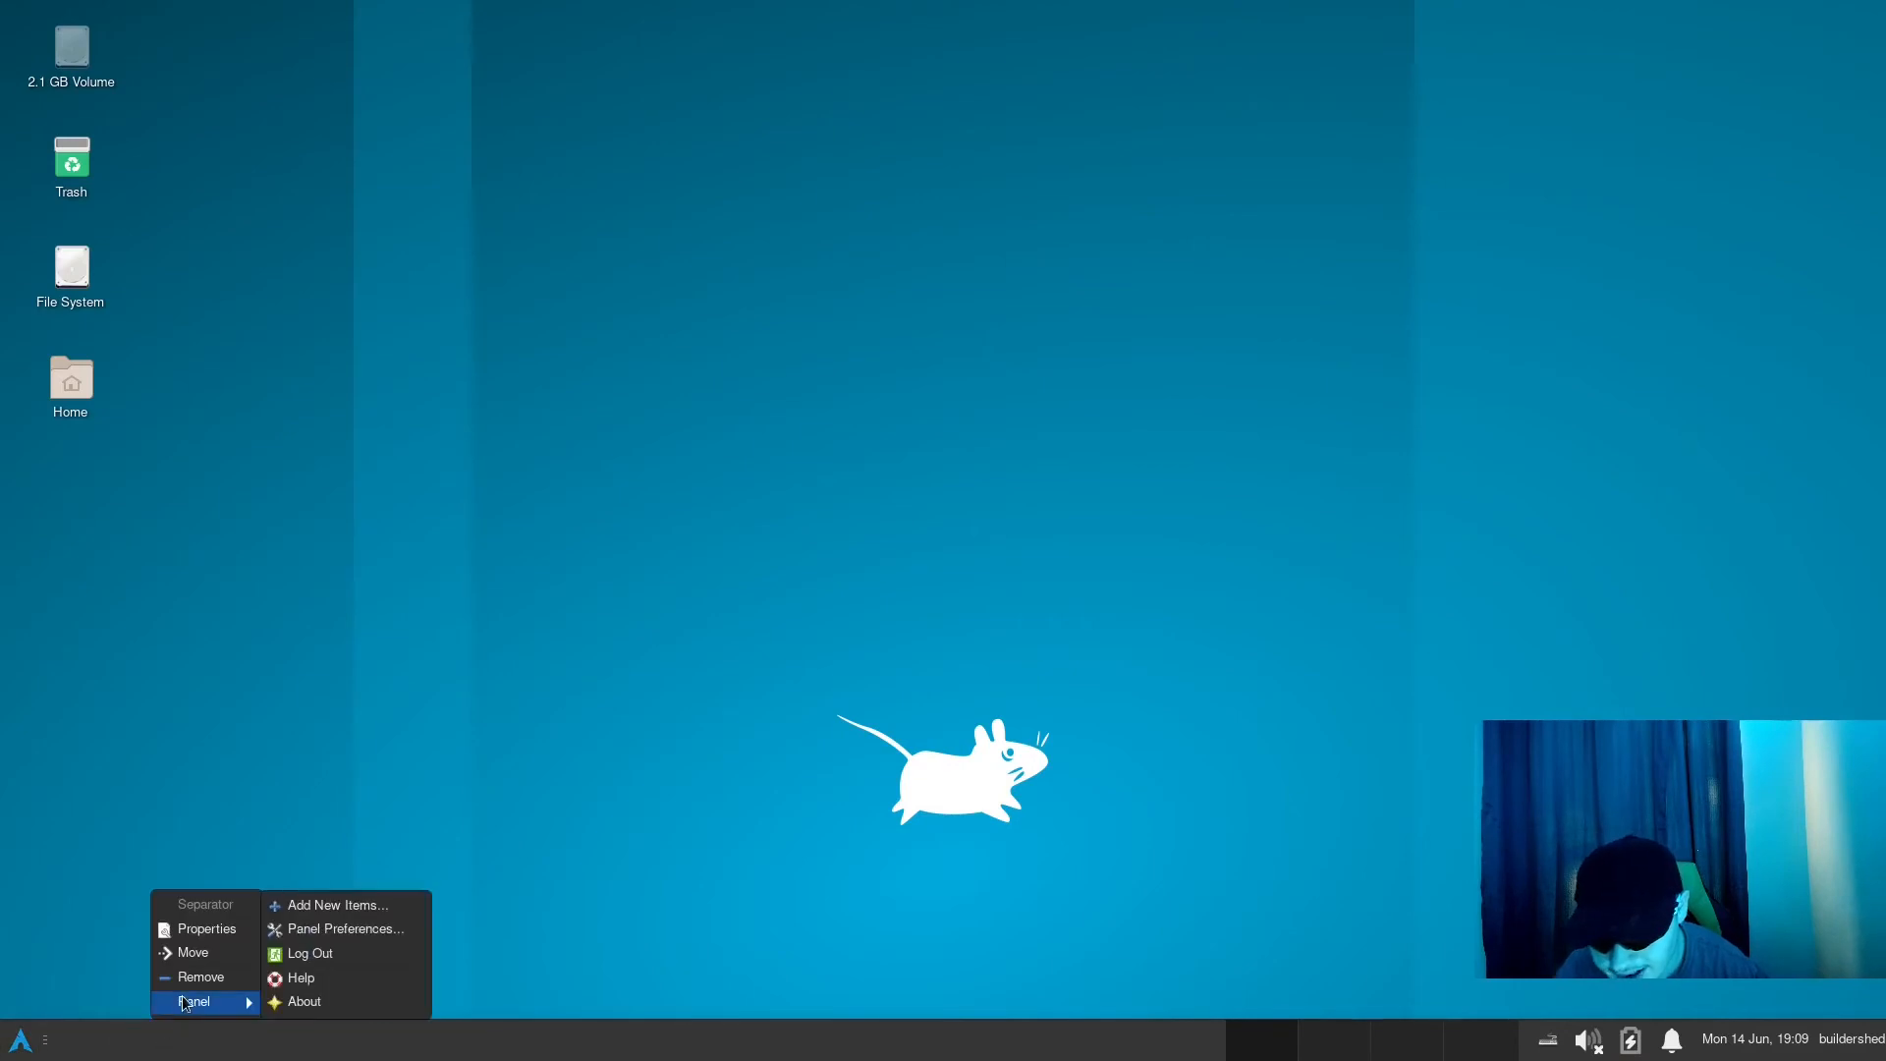
pyautogui.click(403, 904)
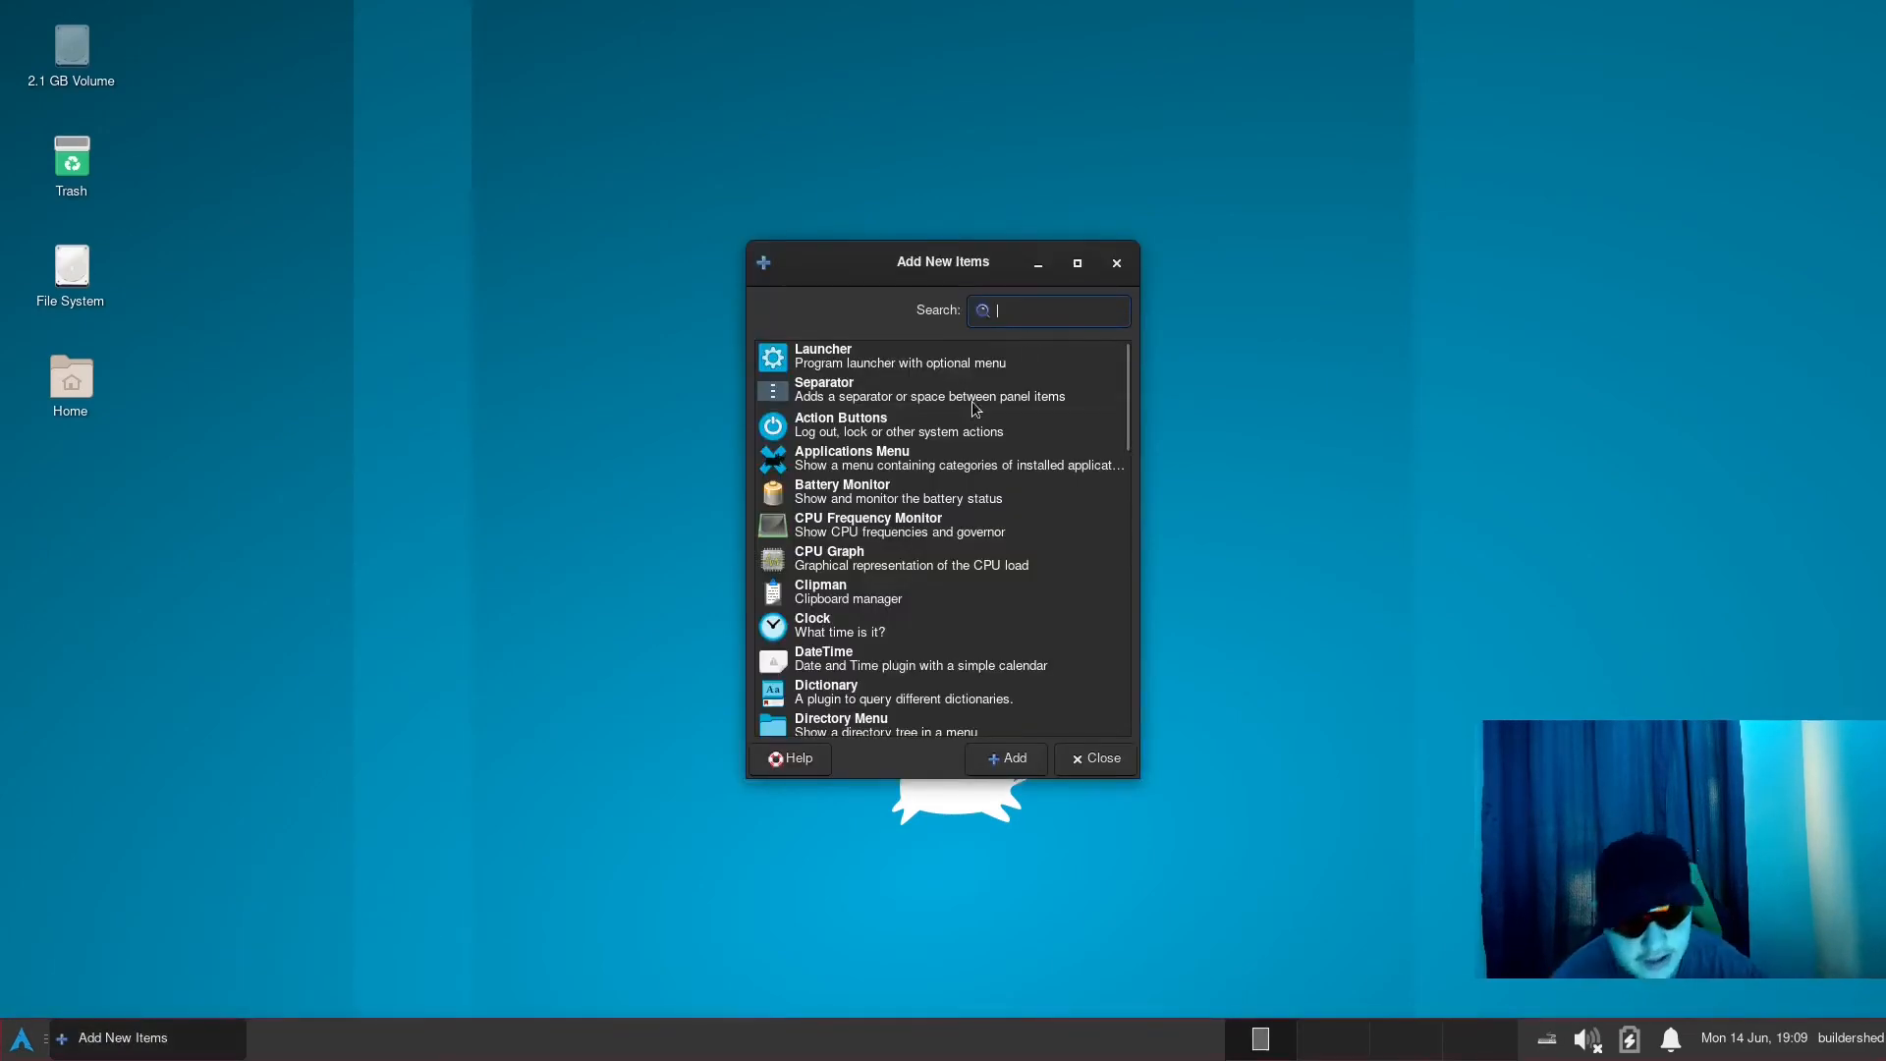
pyautogui.click(1014, 372)
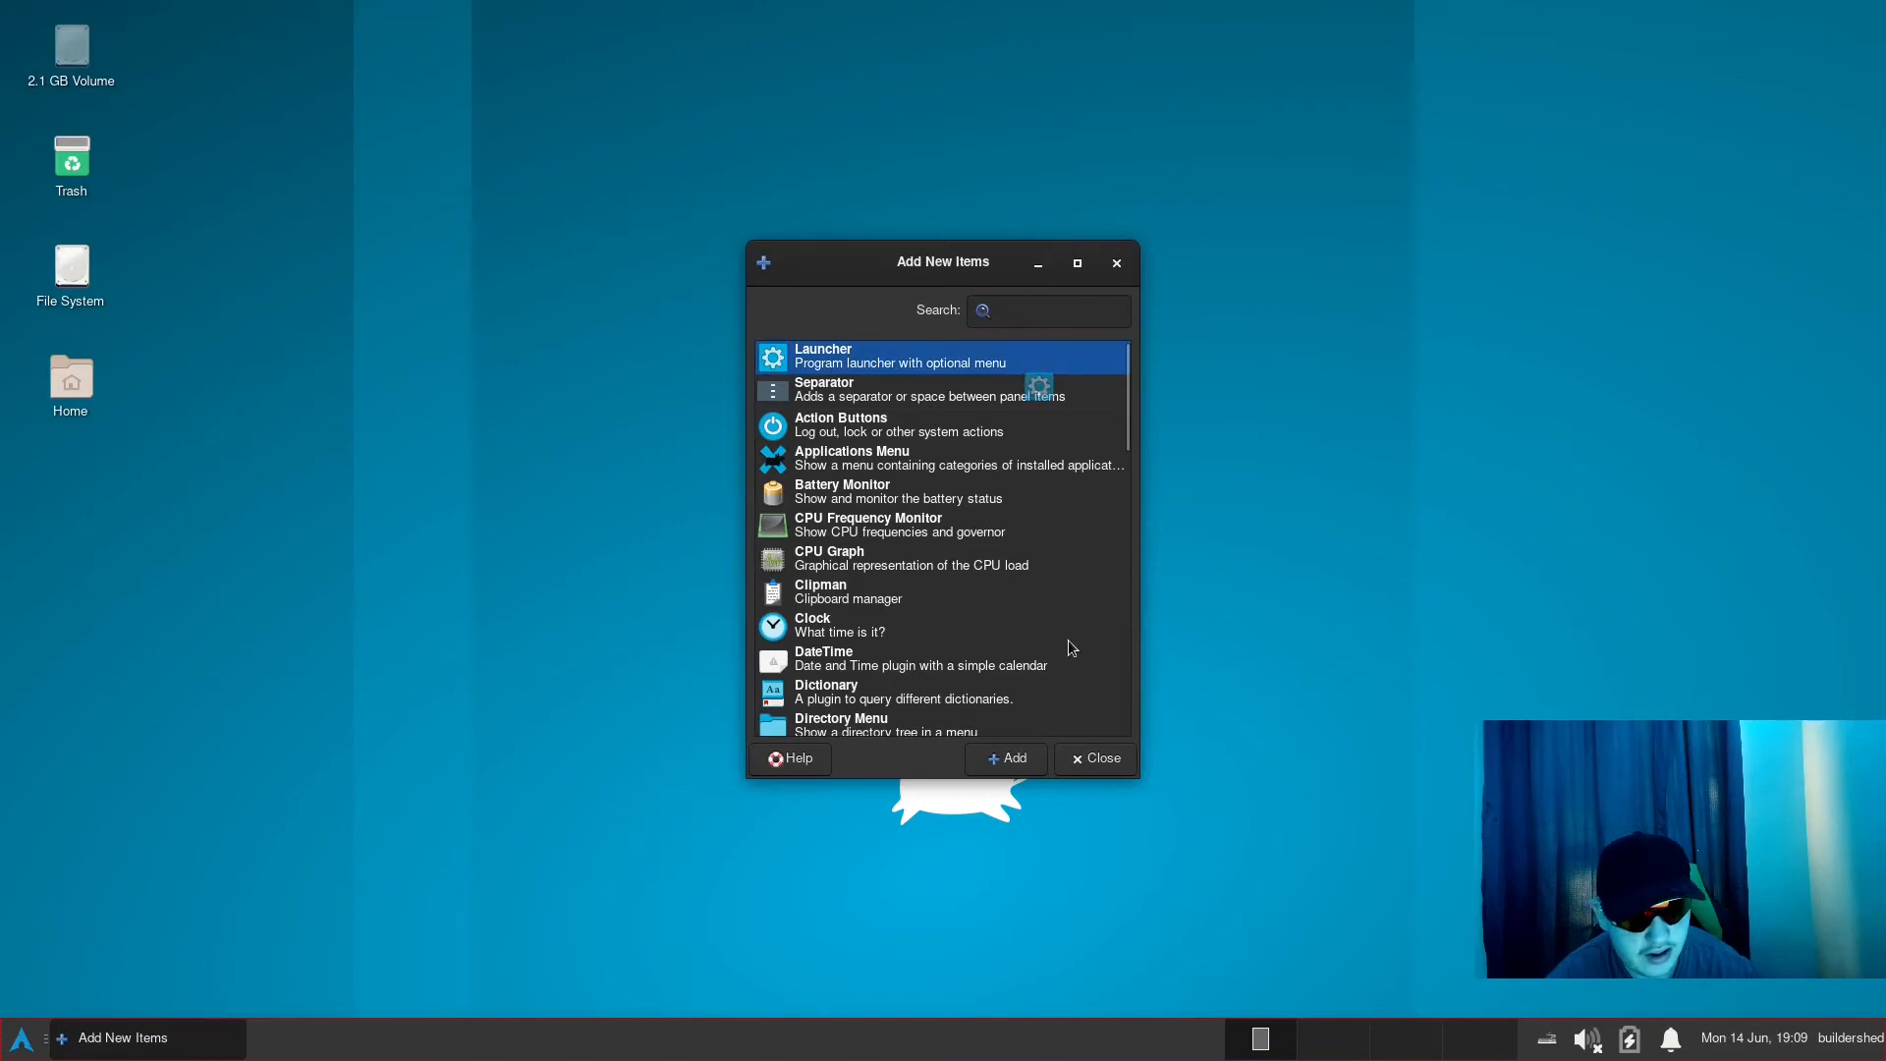
pyautogui.click(1032, 759)
pyautogui.click(1093, 759)
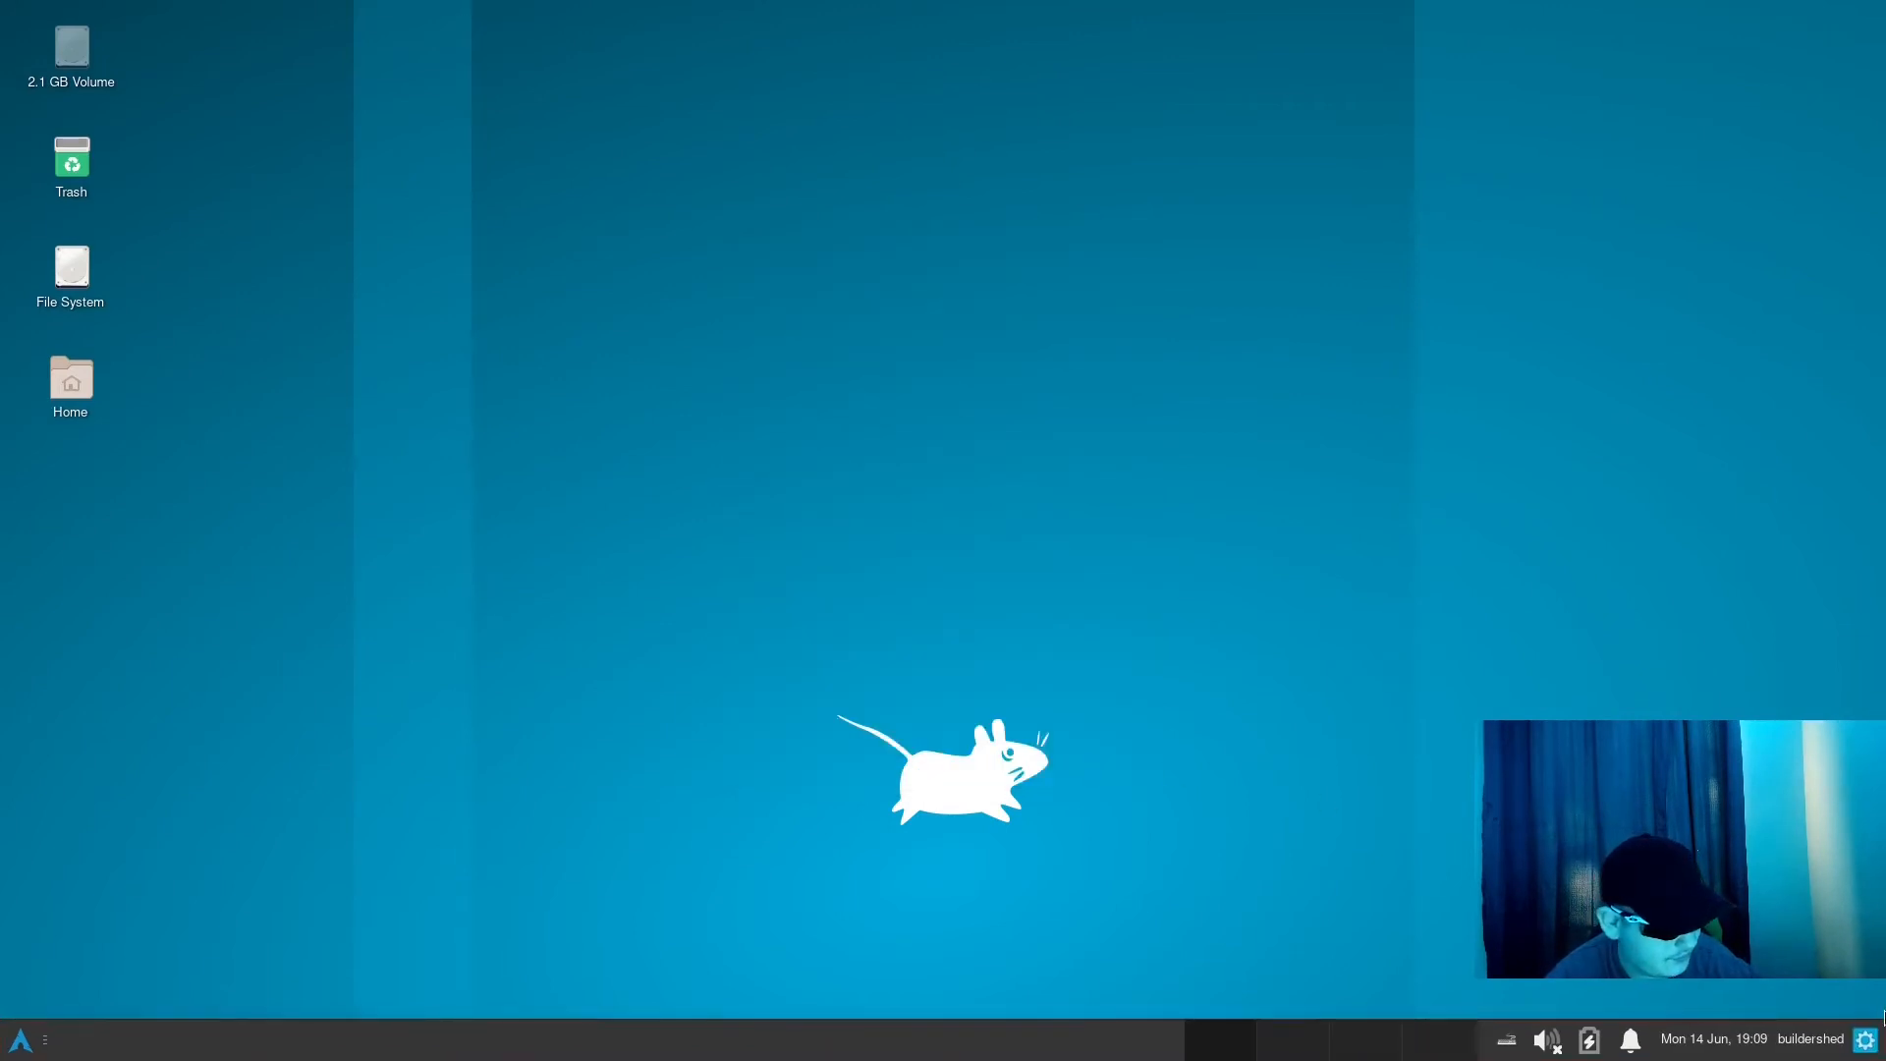
# - Move the new launcher along the panel to sit directly beside the Whisker Menu button
pyautogui.rightClick(1864, 1038)
pyautogui.click(1806, 954)
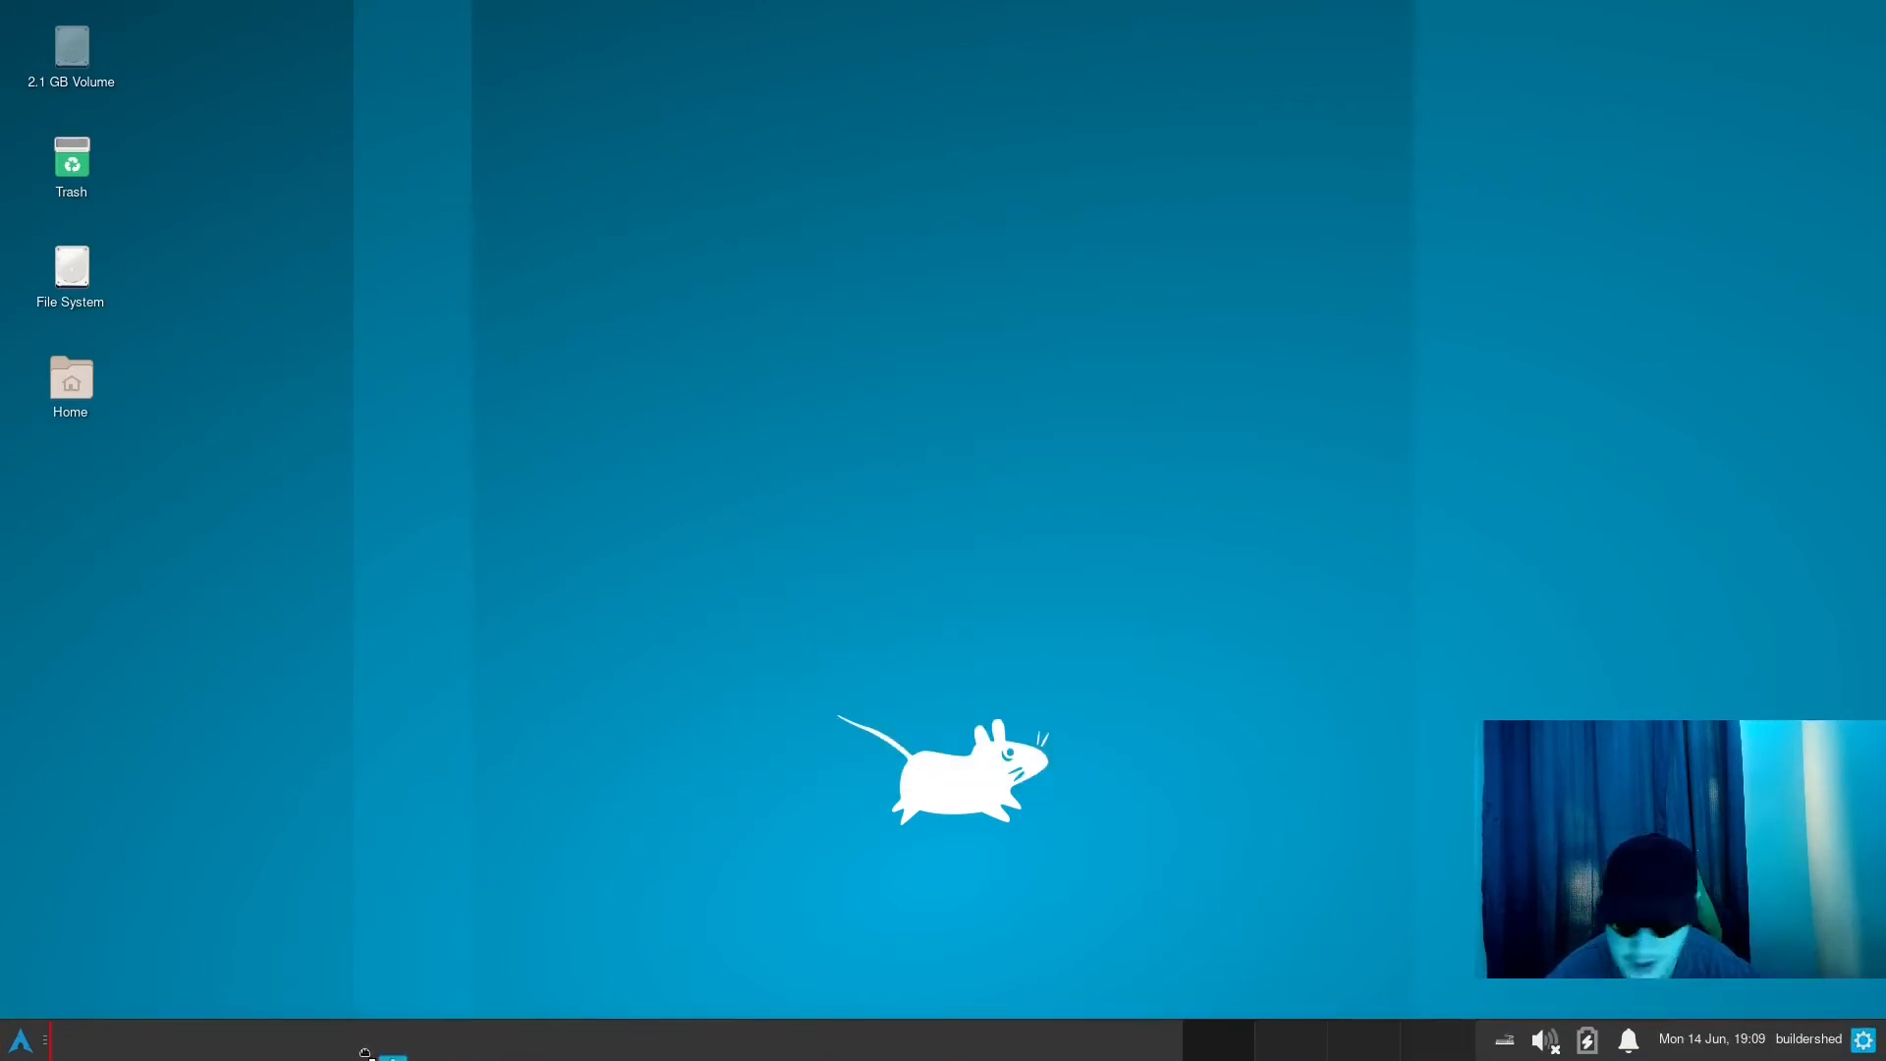
pyautogui.click(36, 1055)
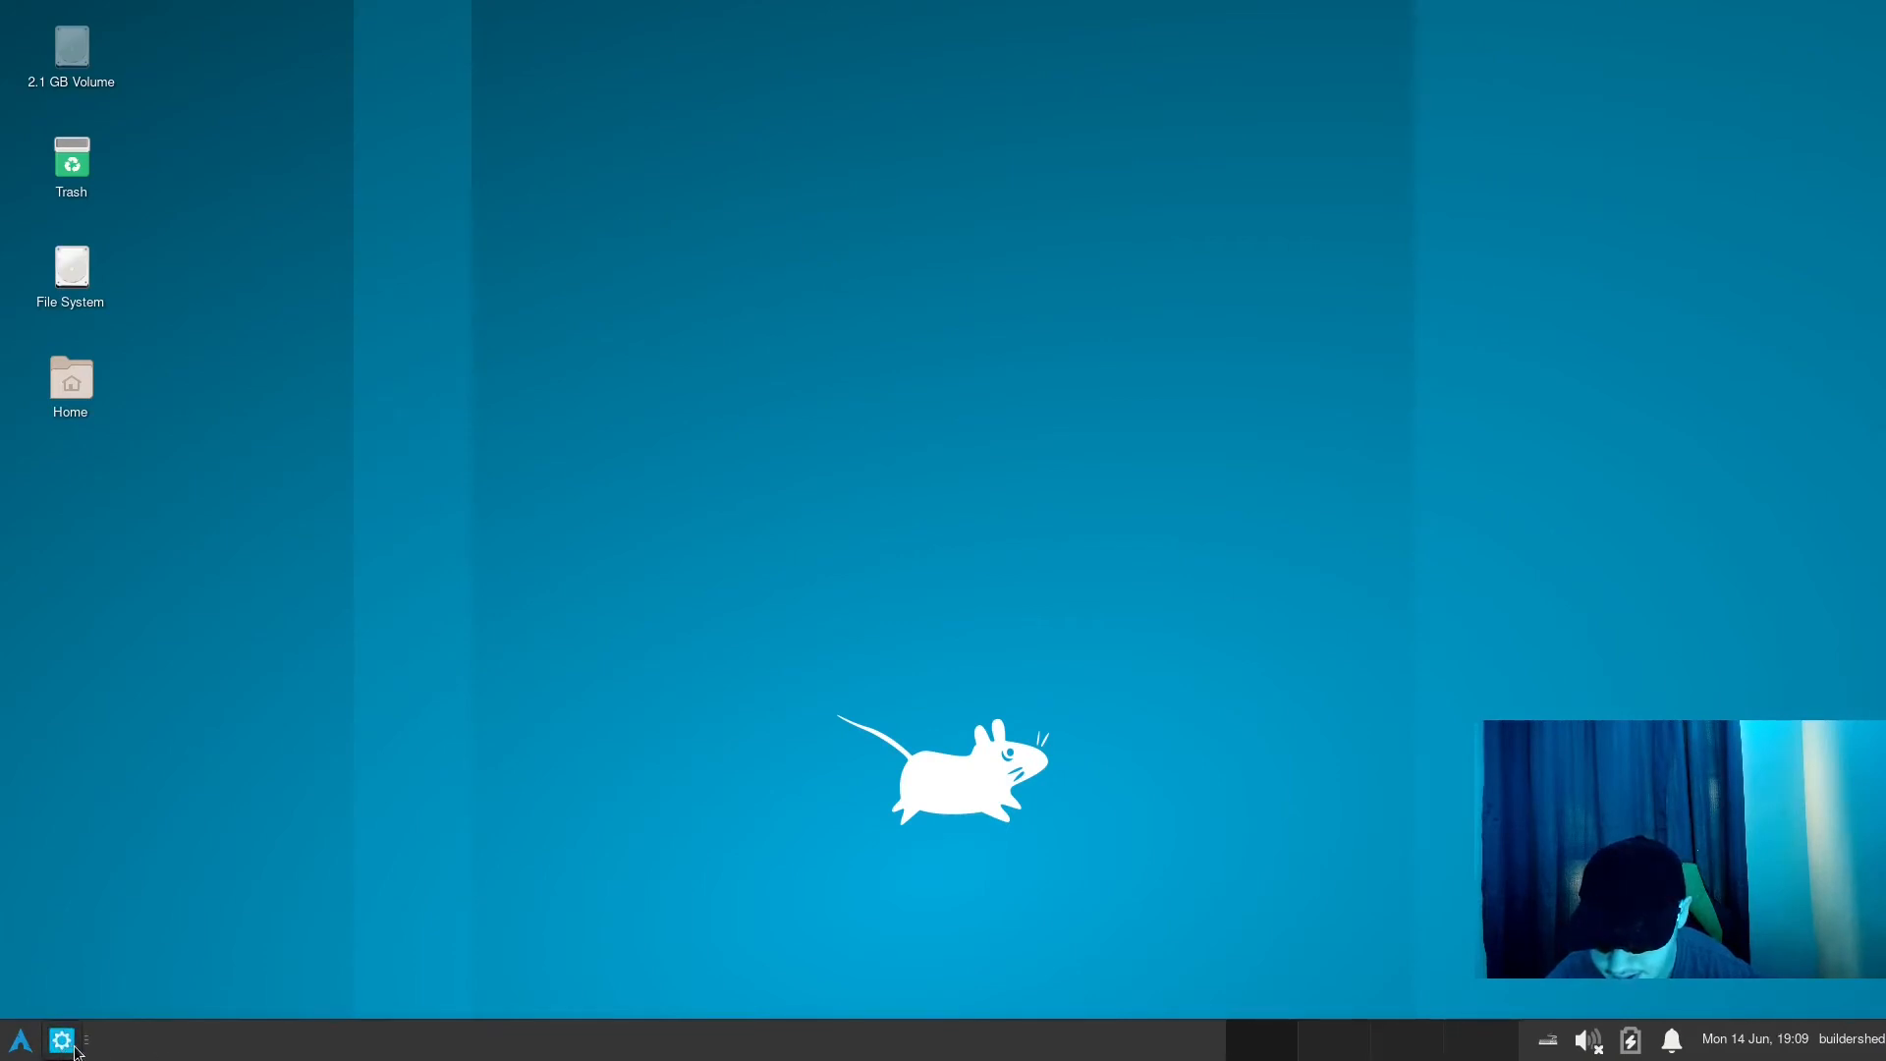
# - Open the empty launcher's properties and search the applications available for it with "ter"
pyautogui.rightClick(60, 1047)
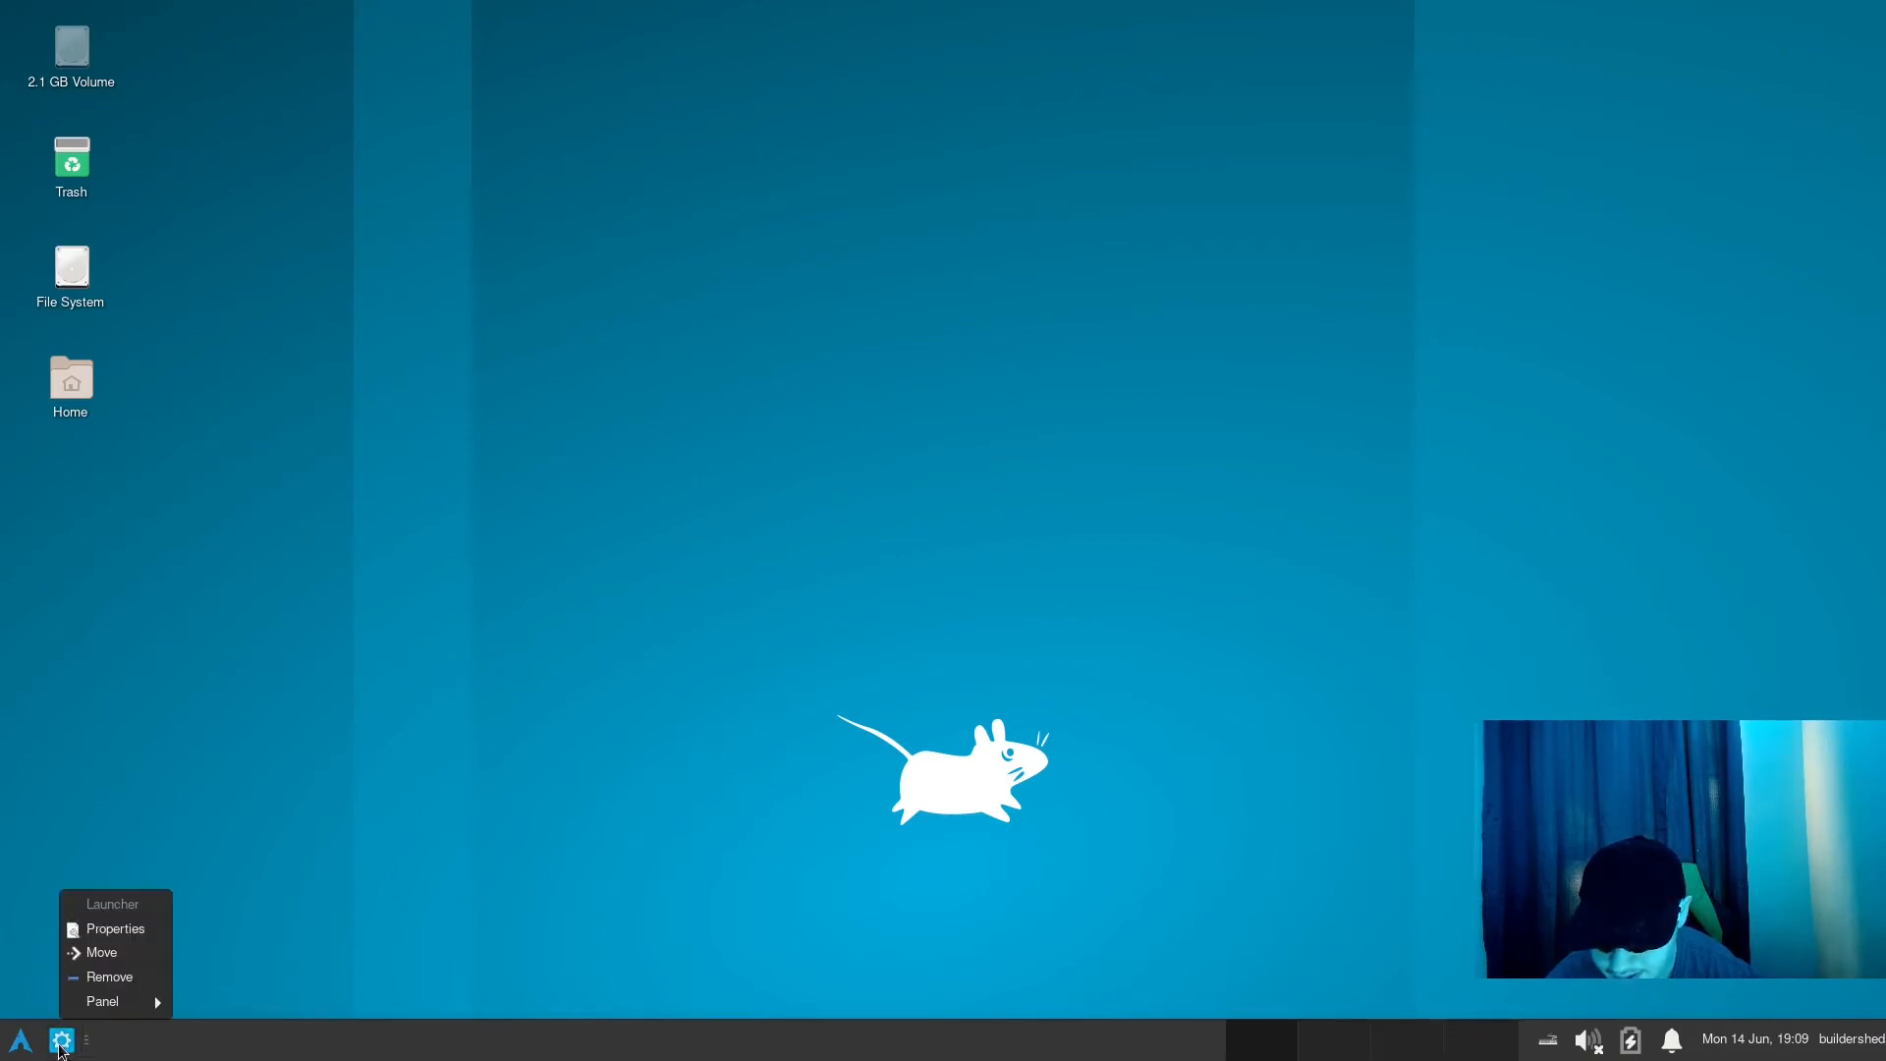
pyautogui.click(135, 931)
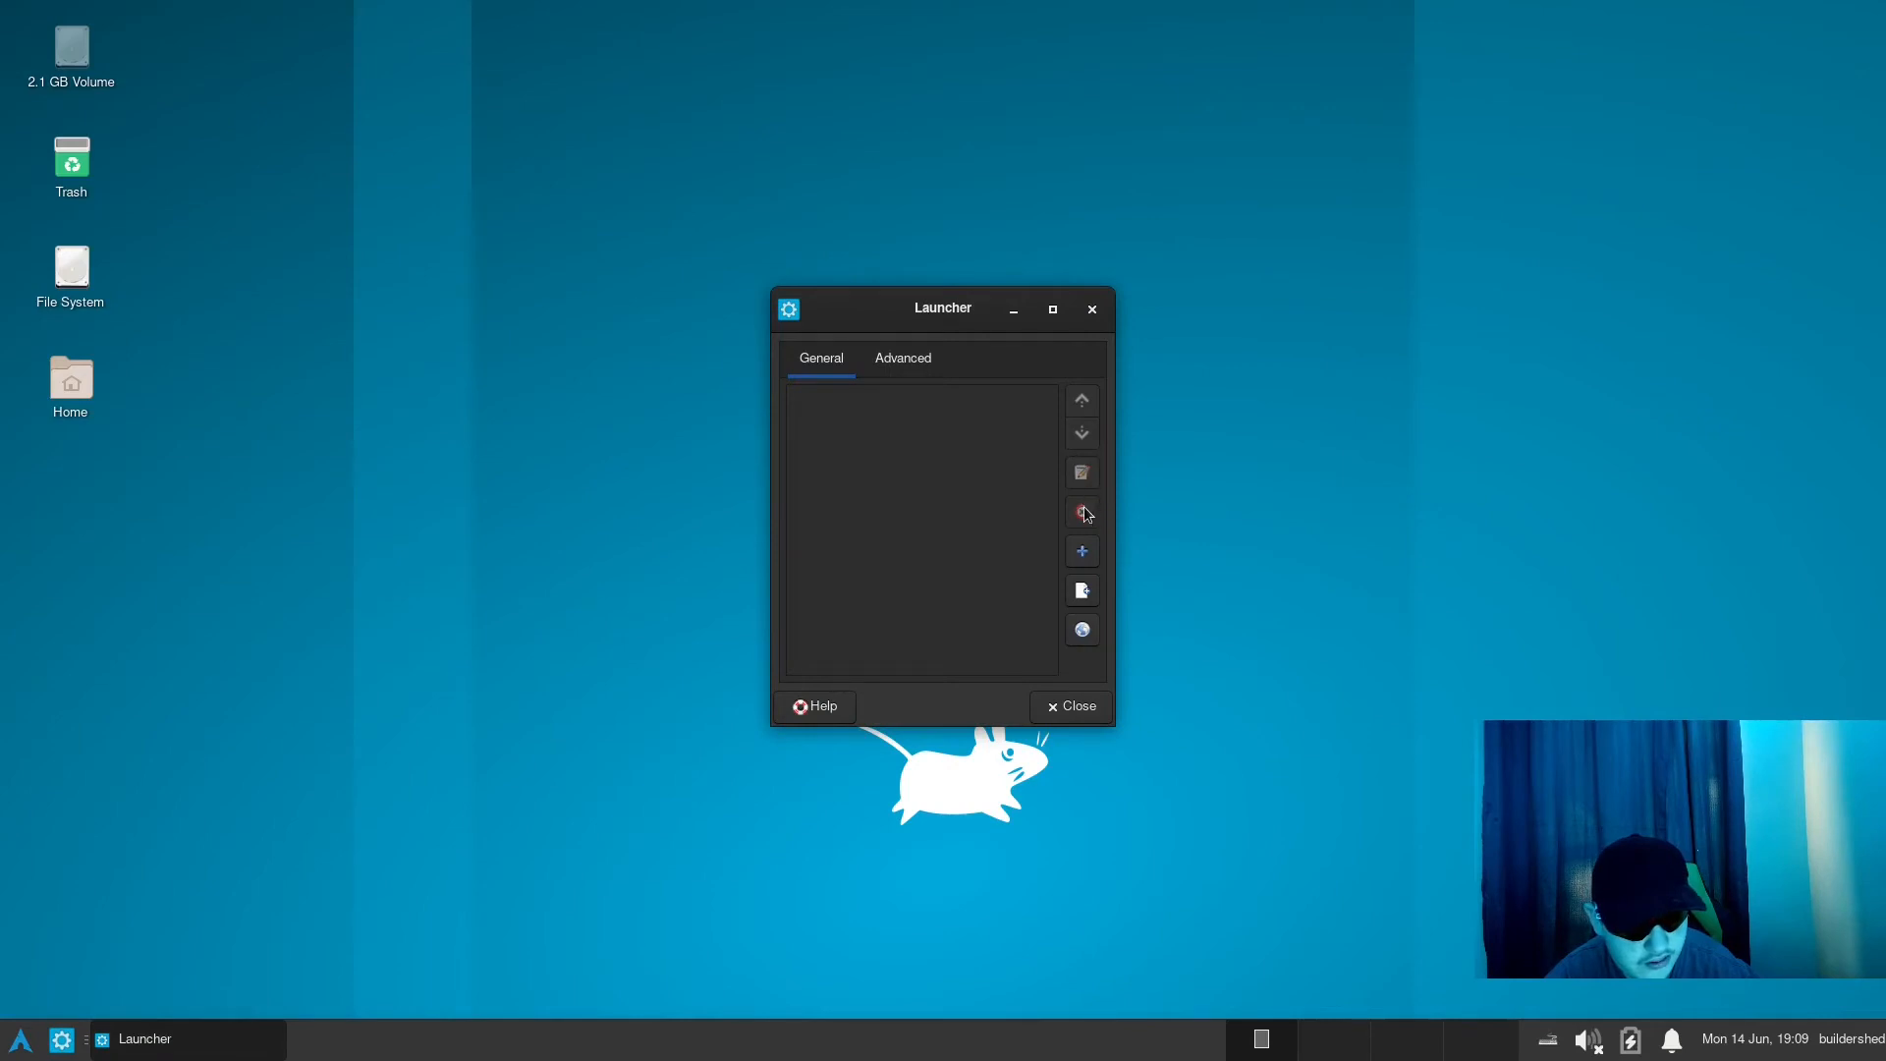
pyautogui.click(1082, 550)
pyautogui.scroll(-10, 973, 471)
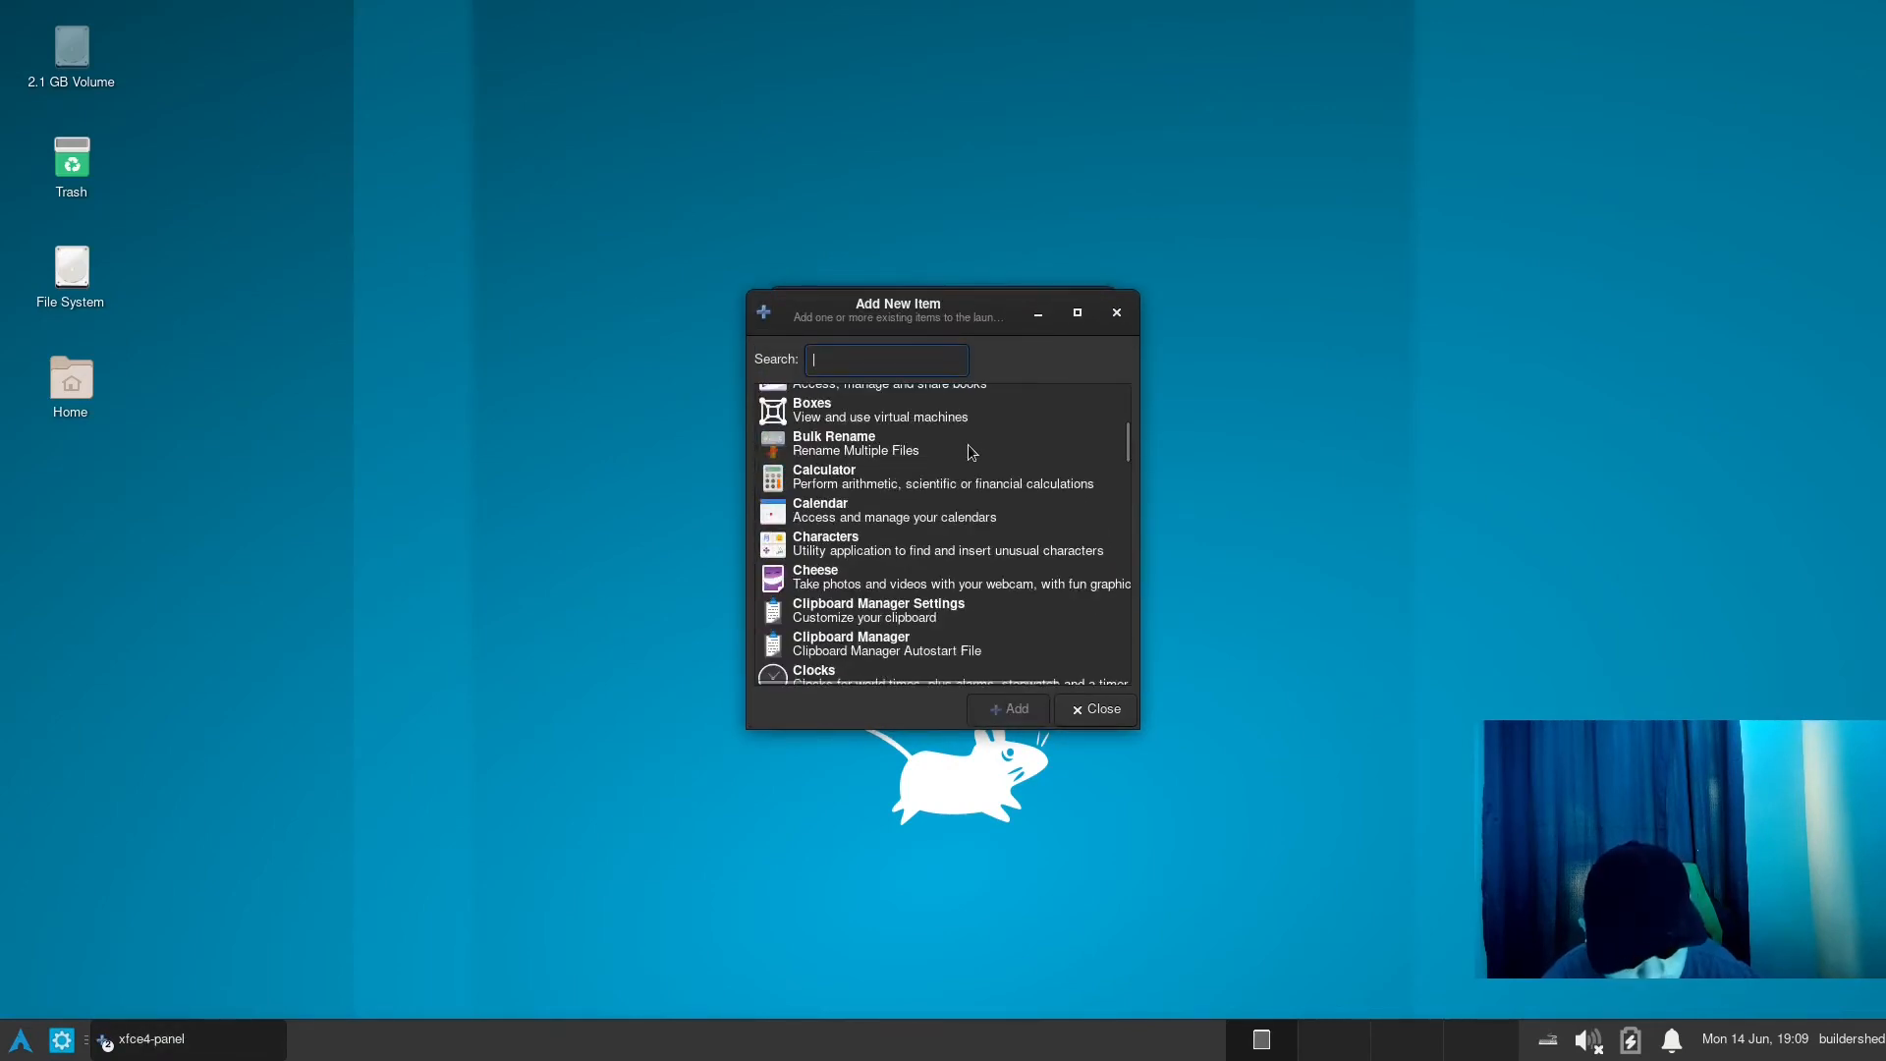
pyautogui.scroll(-5, 975, 494)
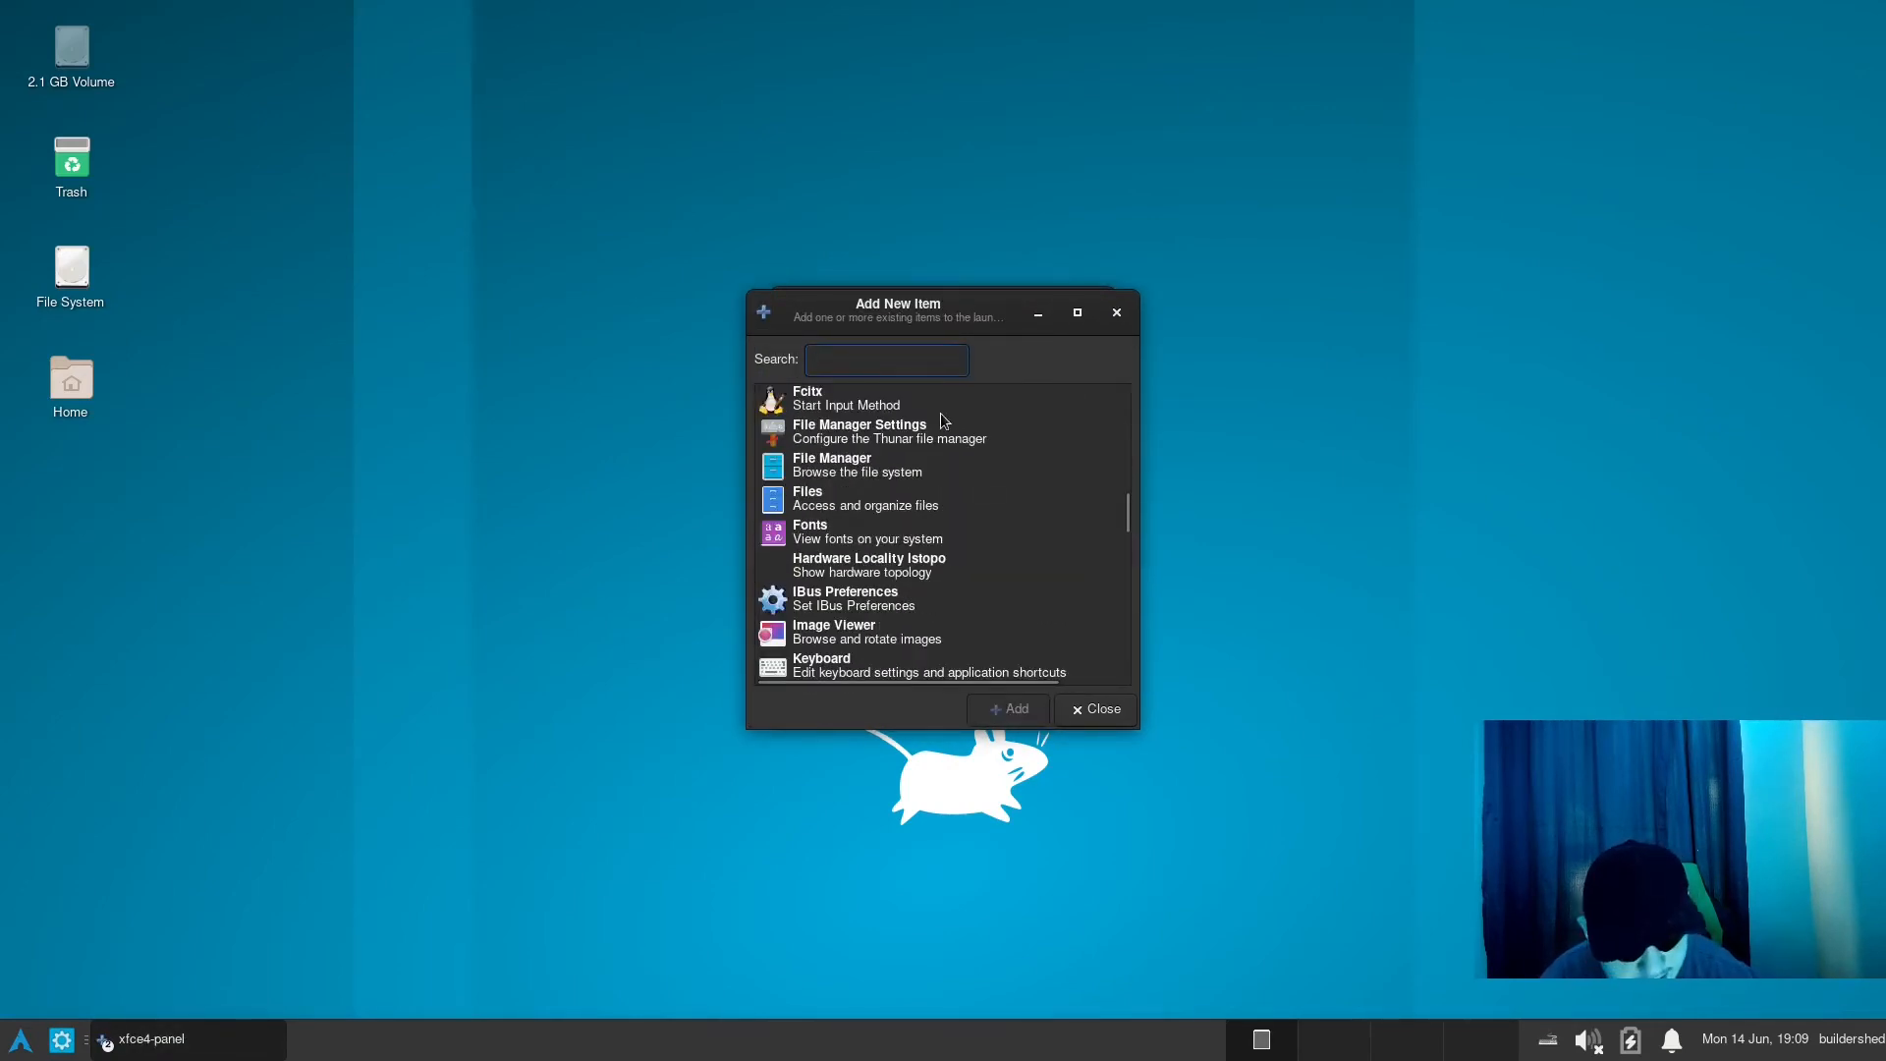
pyautogui.click(880, 491)
pyautogui.click(921, 358)
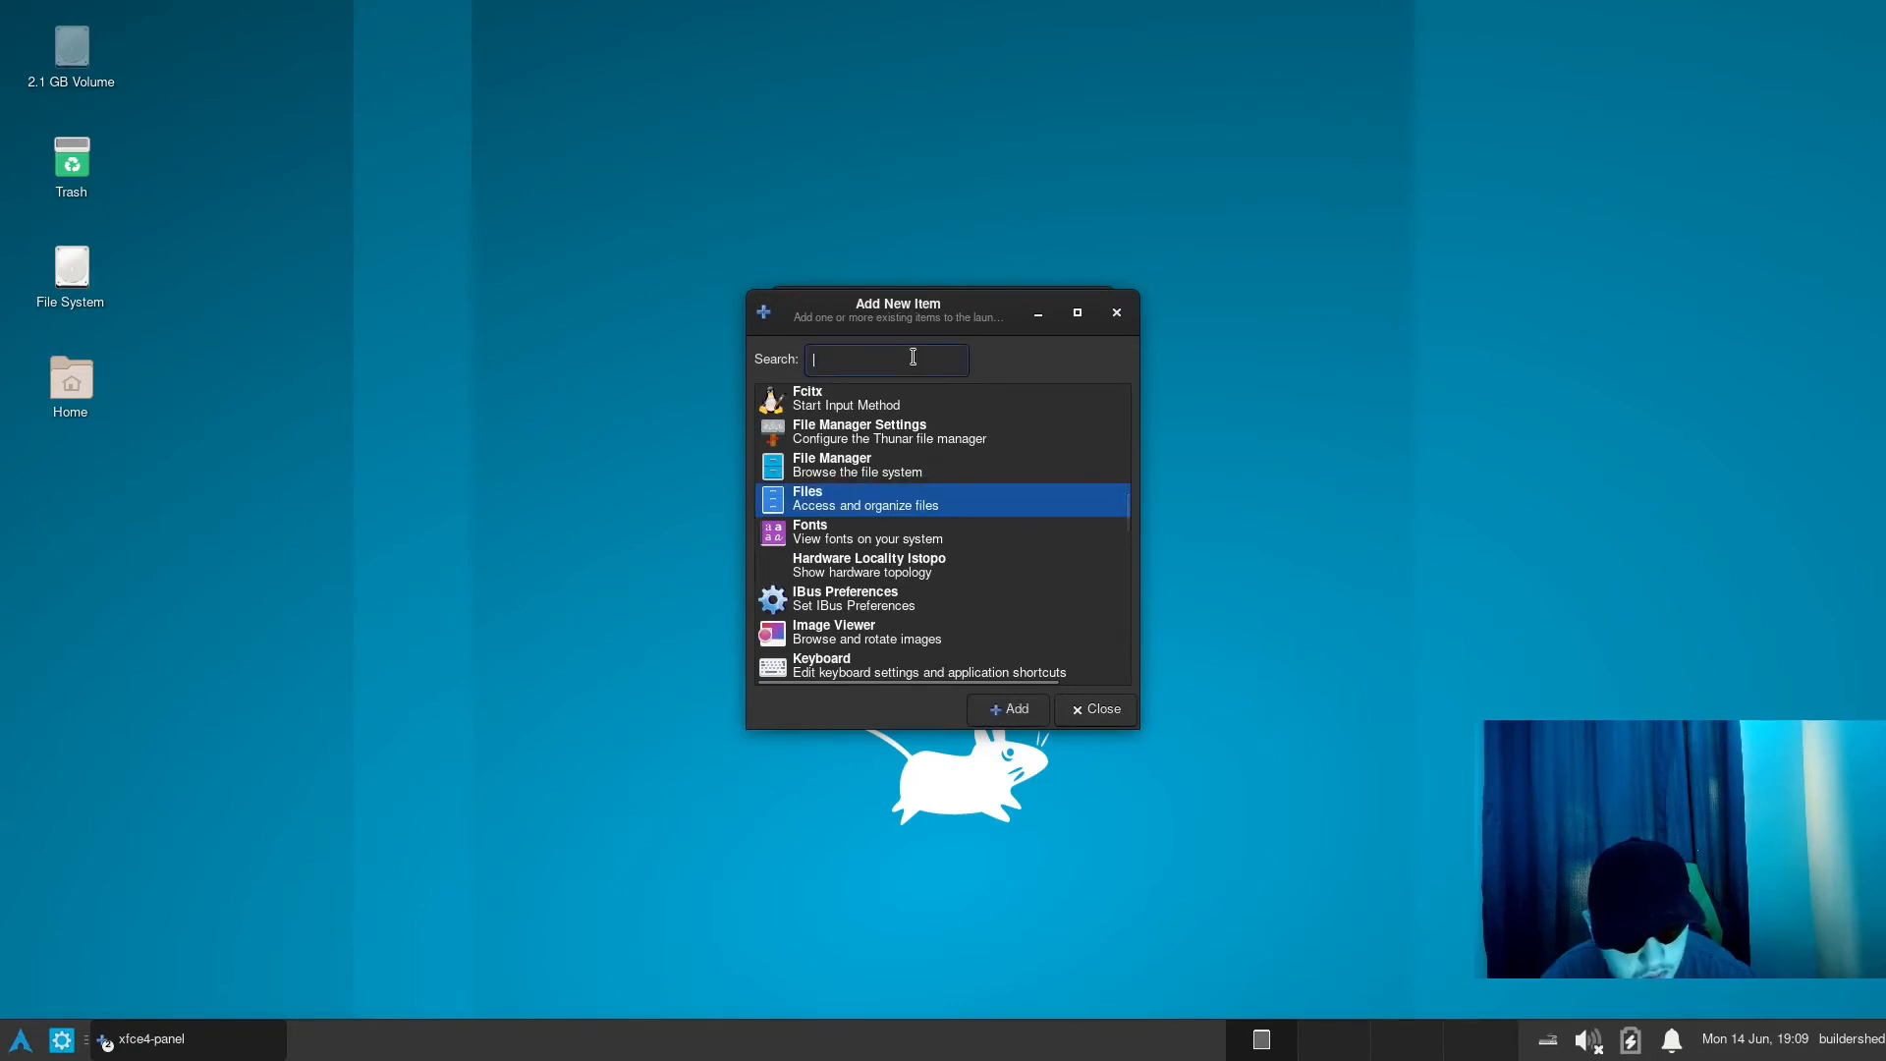
pyautogui.write('ter')
# - Add Alacritty from the filtered applications to the launcher and close the launcher properties
pyautogui.scroll(1, 1077, 534)
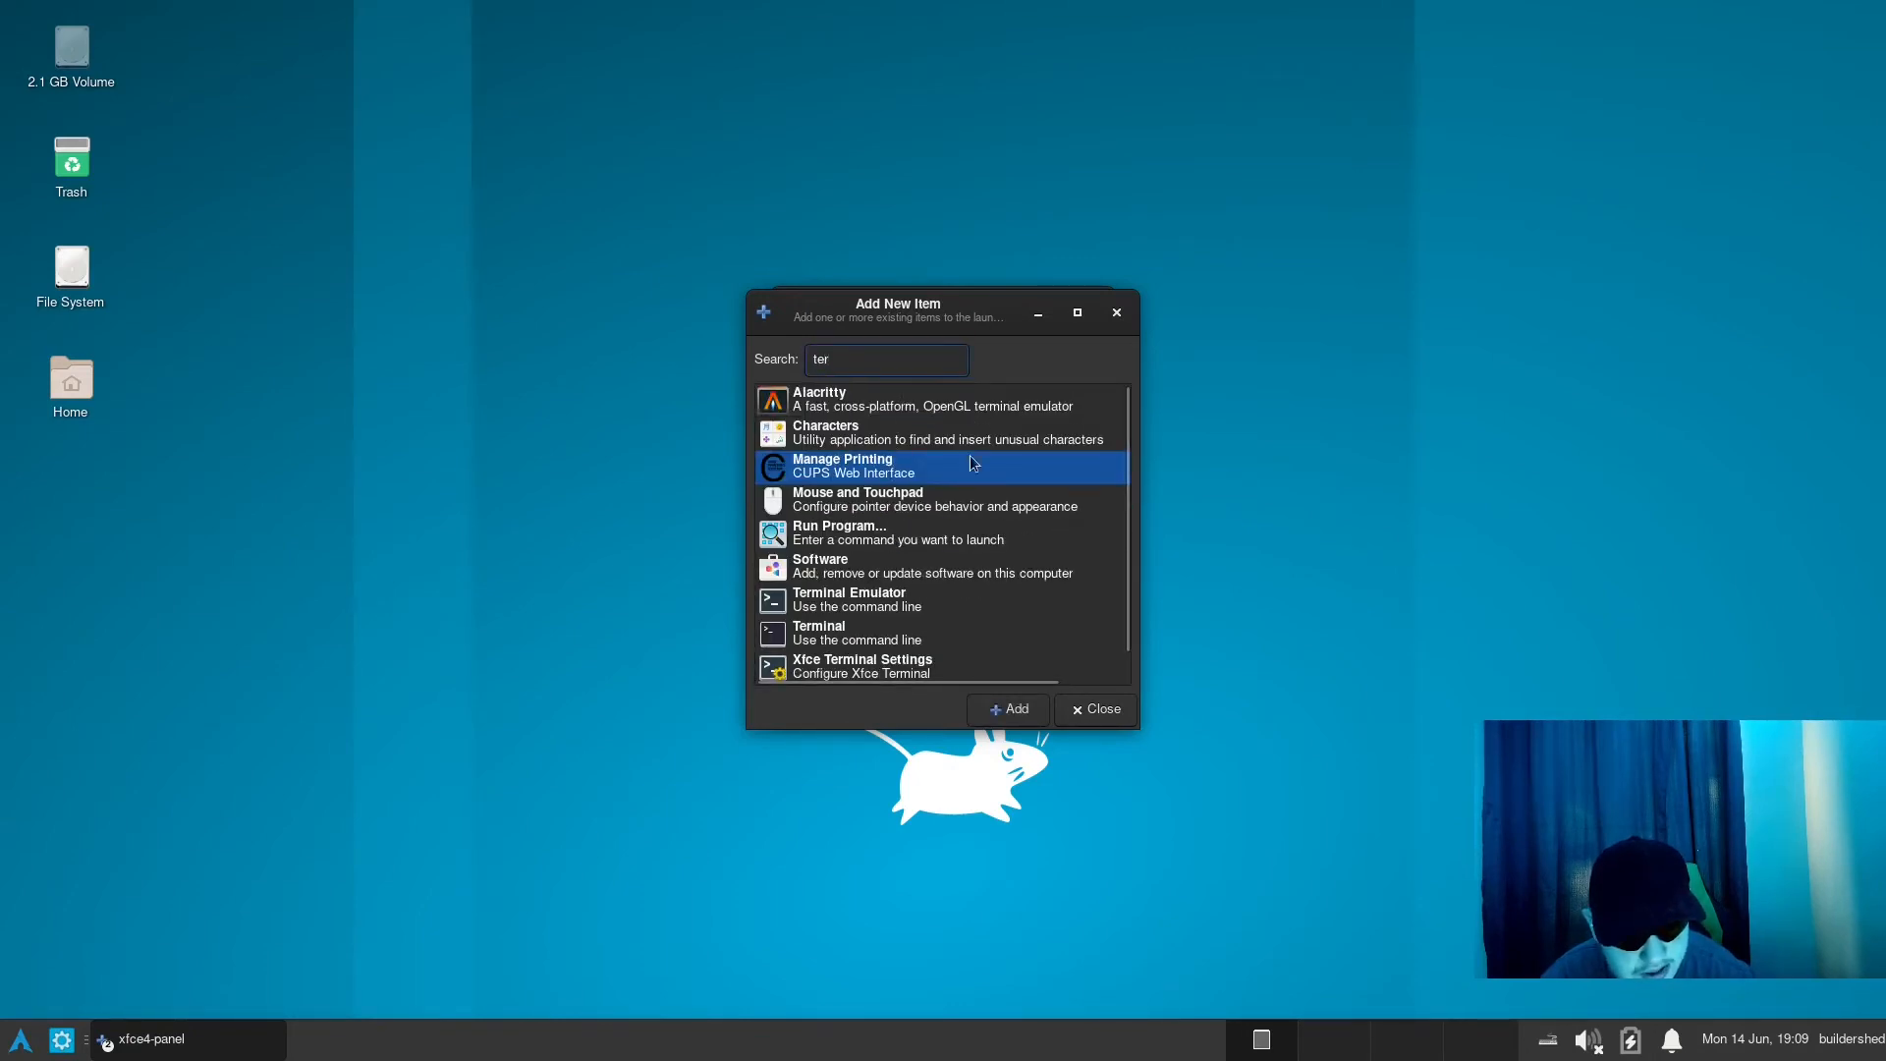
pyautogui.scroll(-1, 969, 456)
pyautogui.scroll(1, 864, 468)
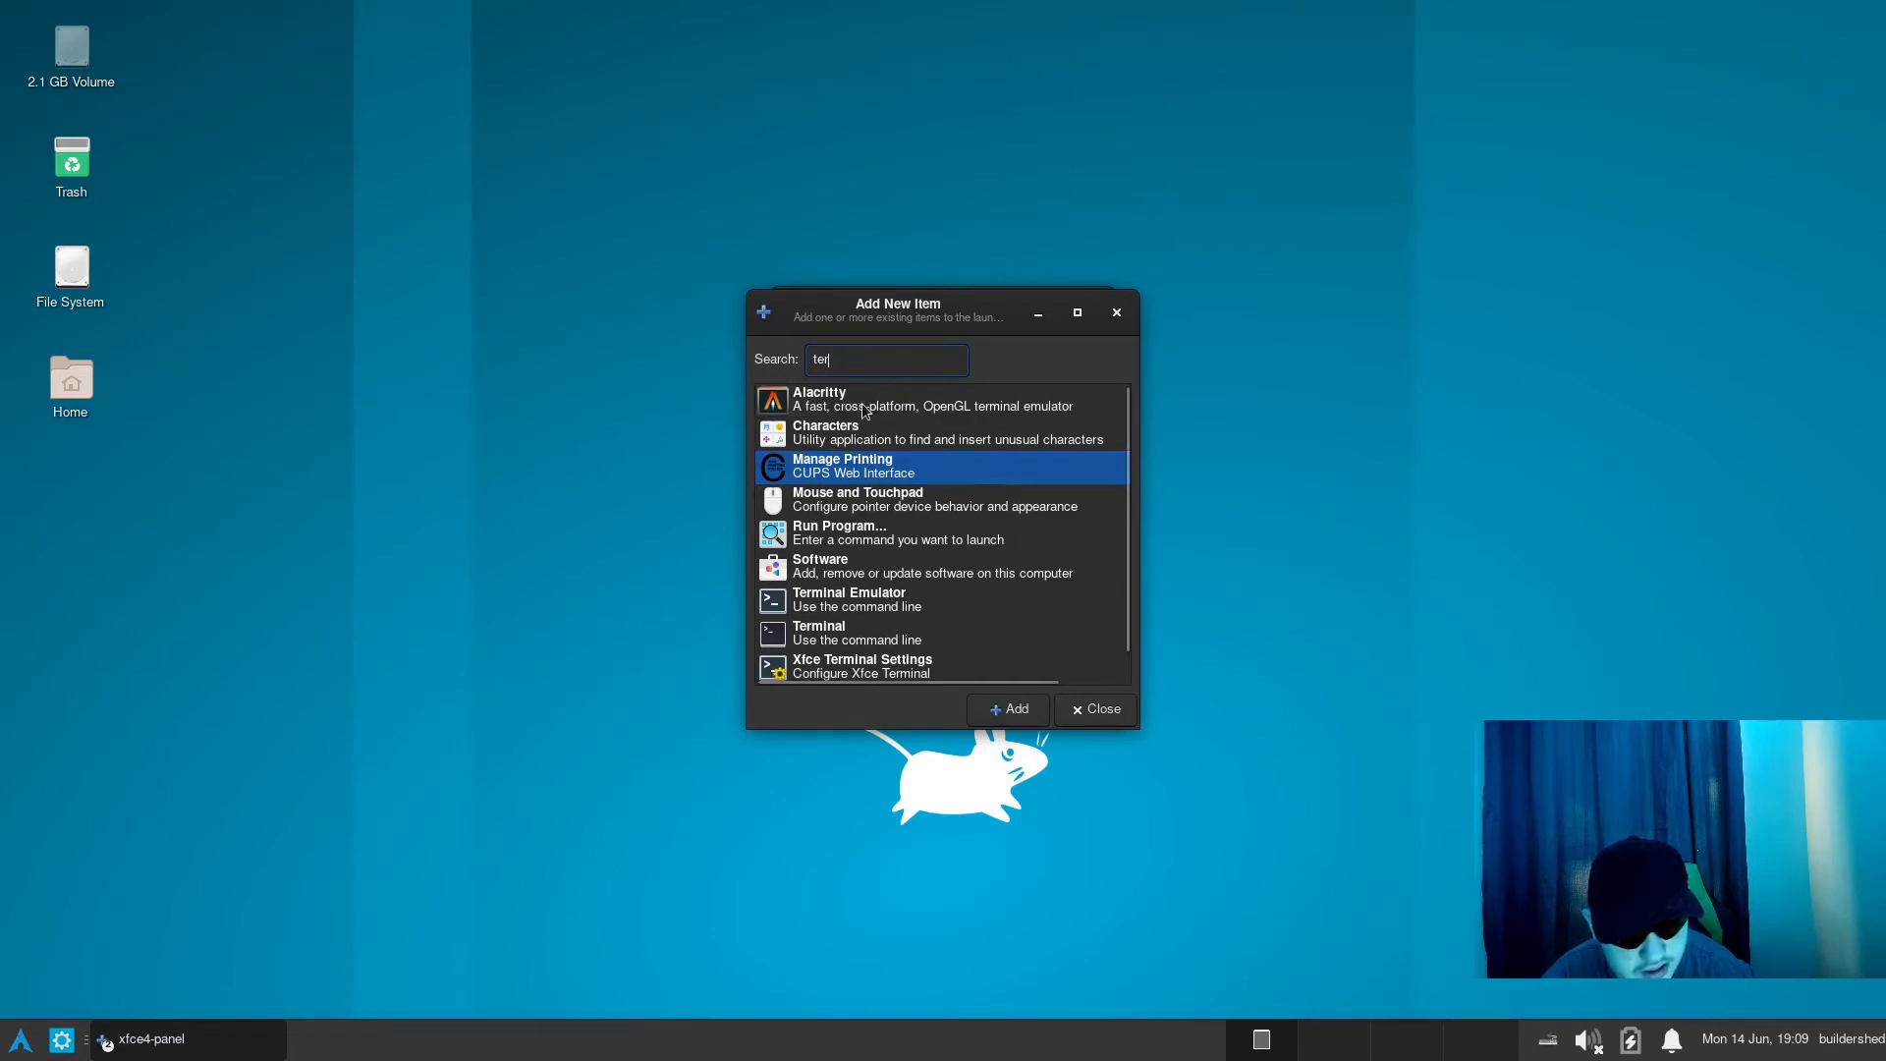
pyautogui.scroll(-1, 875, 442)
pyautogui.click(852, 578)
pyautogui.scroll(1, 933, 589)
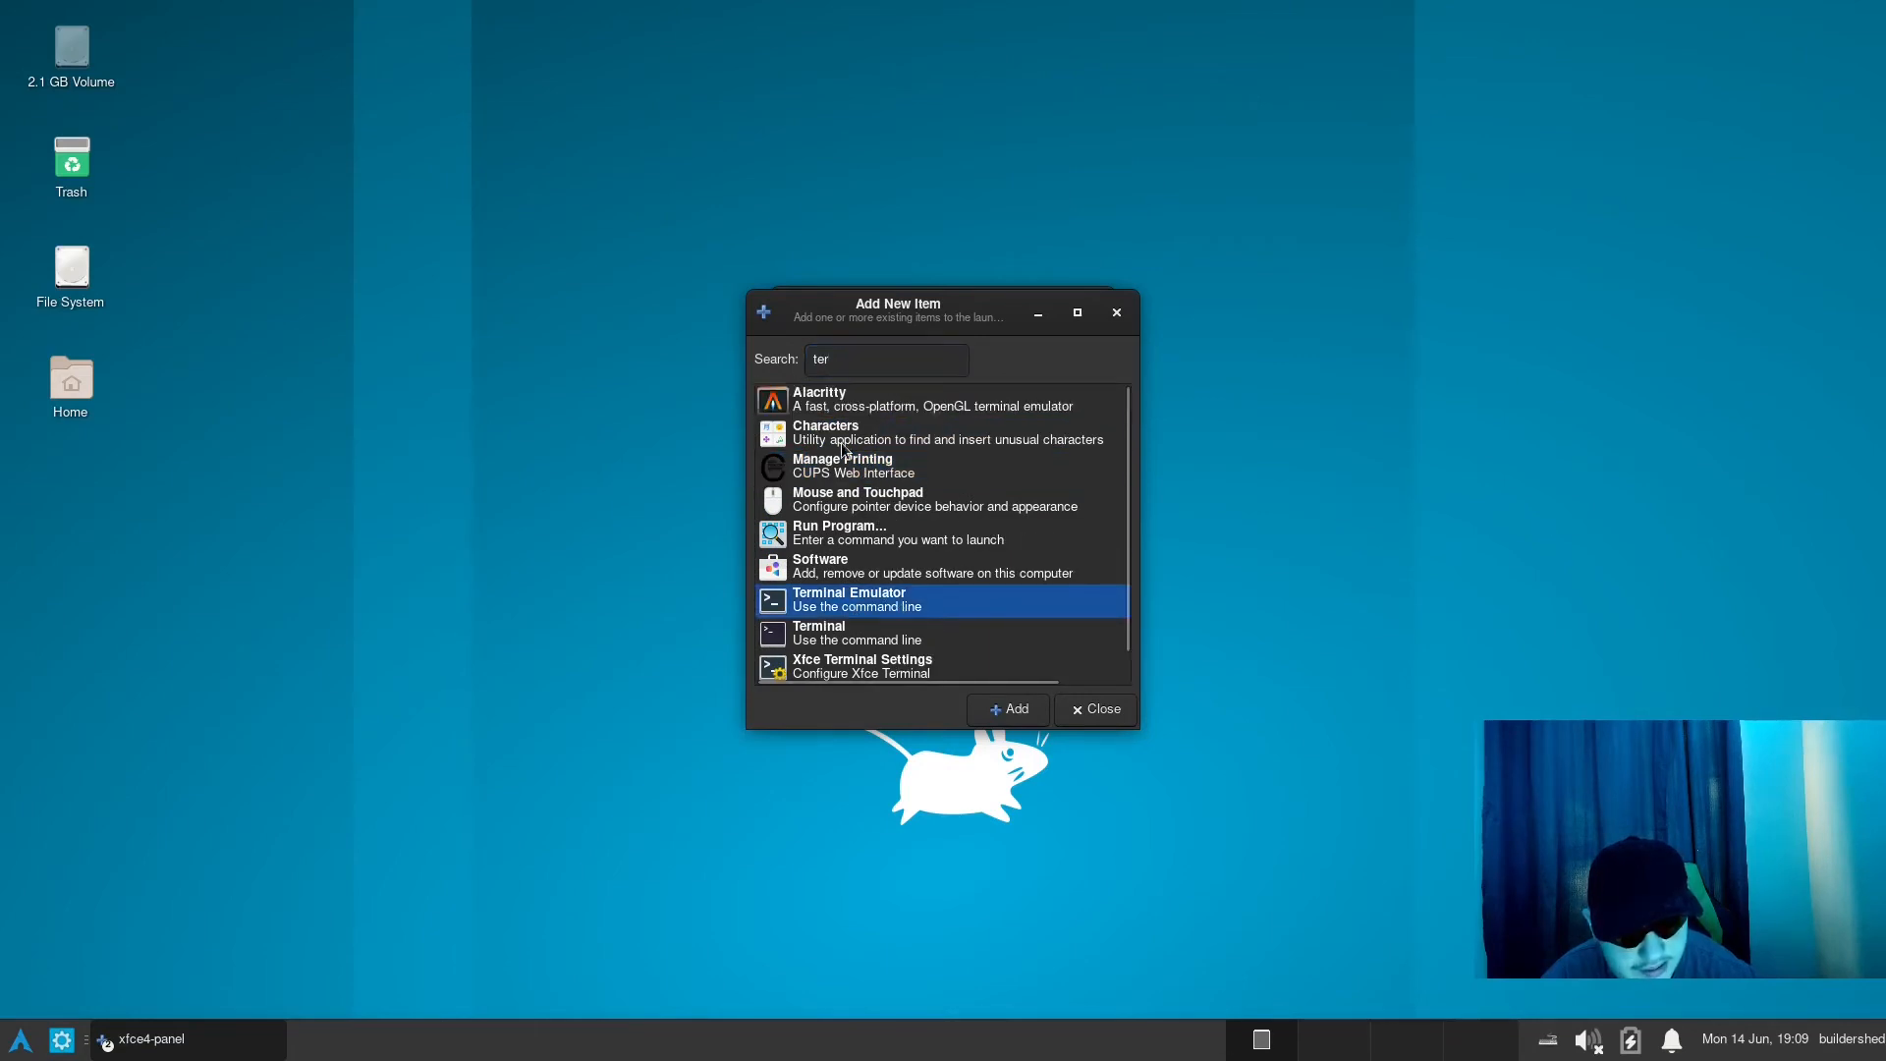
pyautogui.click(851, 404)
pyautogui.click(1021, 709)
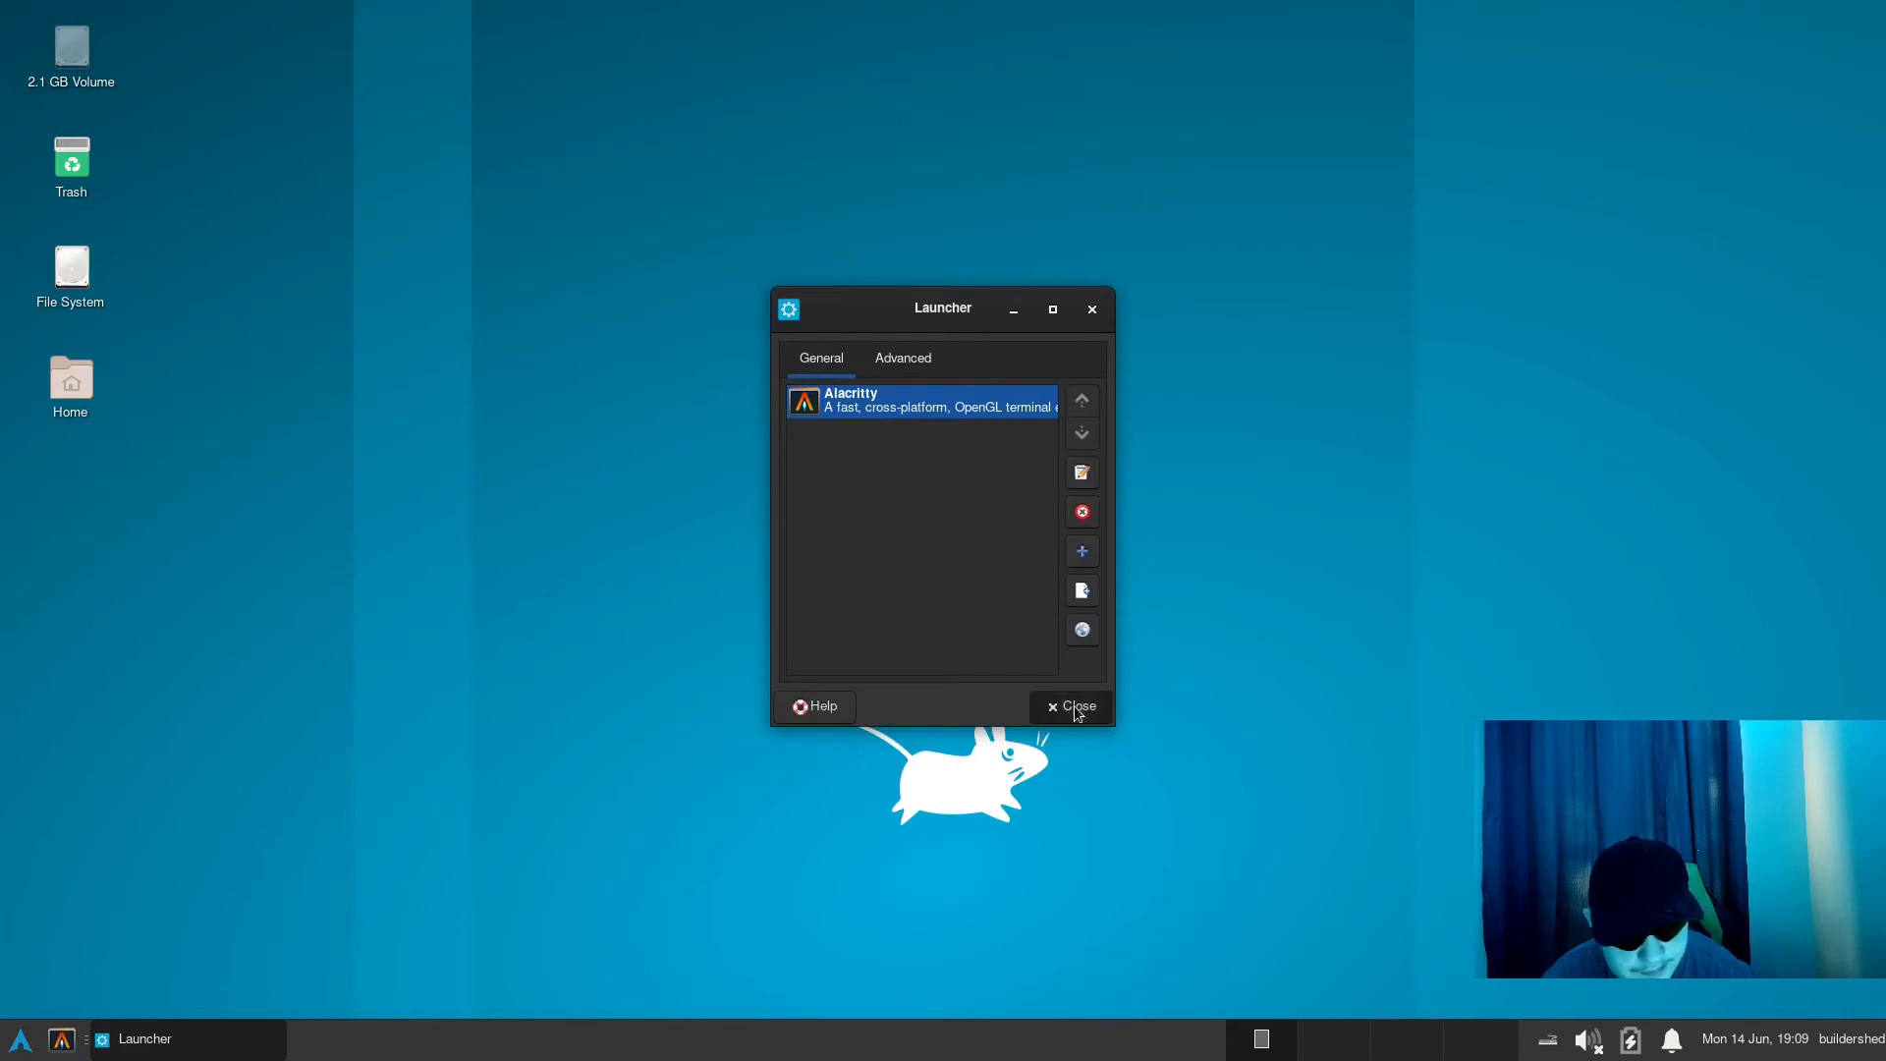
pyautogui.click(1070, 708)
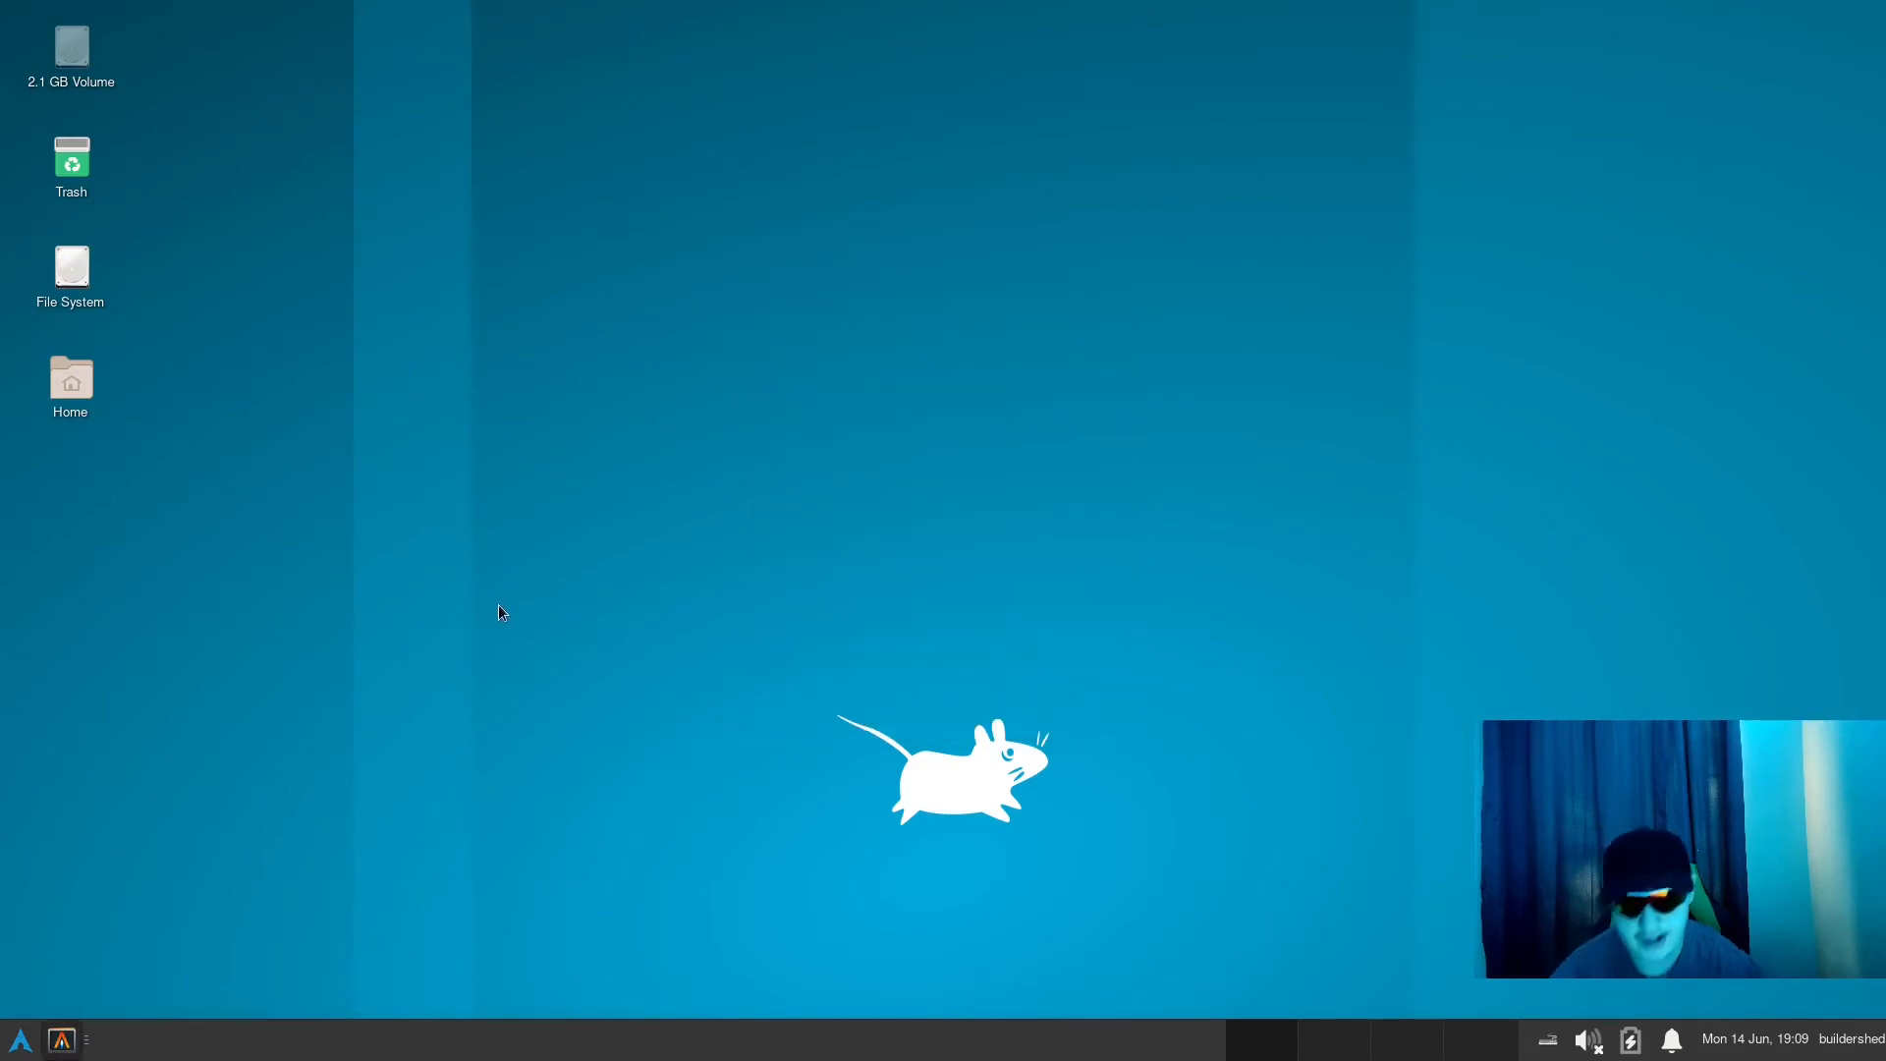
# - Browse the list of new items for the bottom panel and close it without adding anything
pyautogui.rightClick(87, 1041)
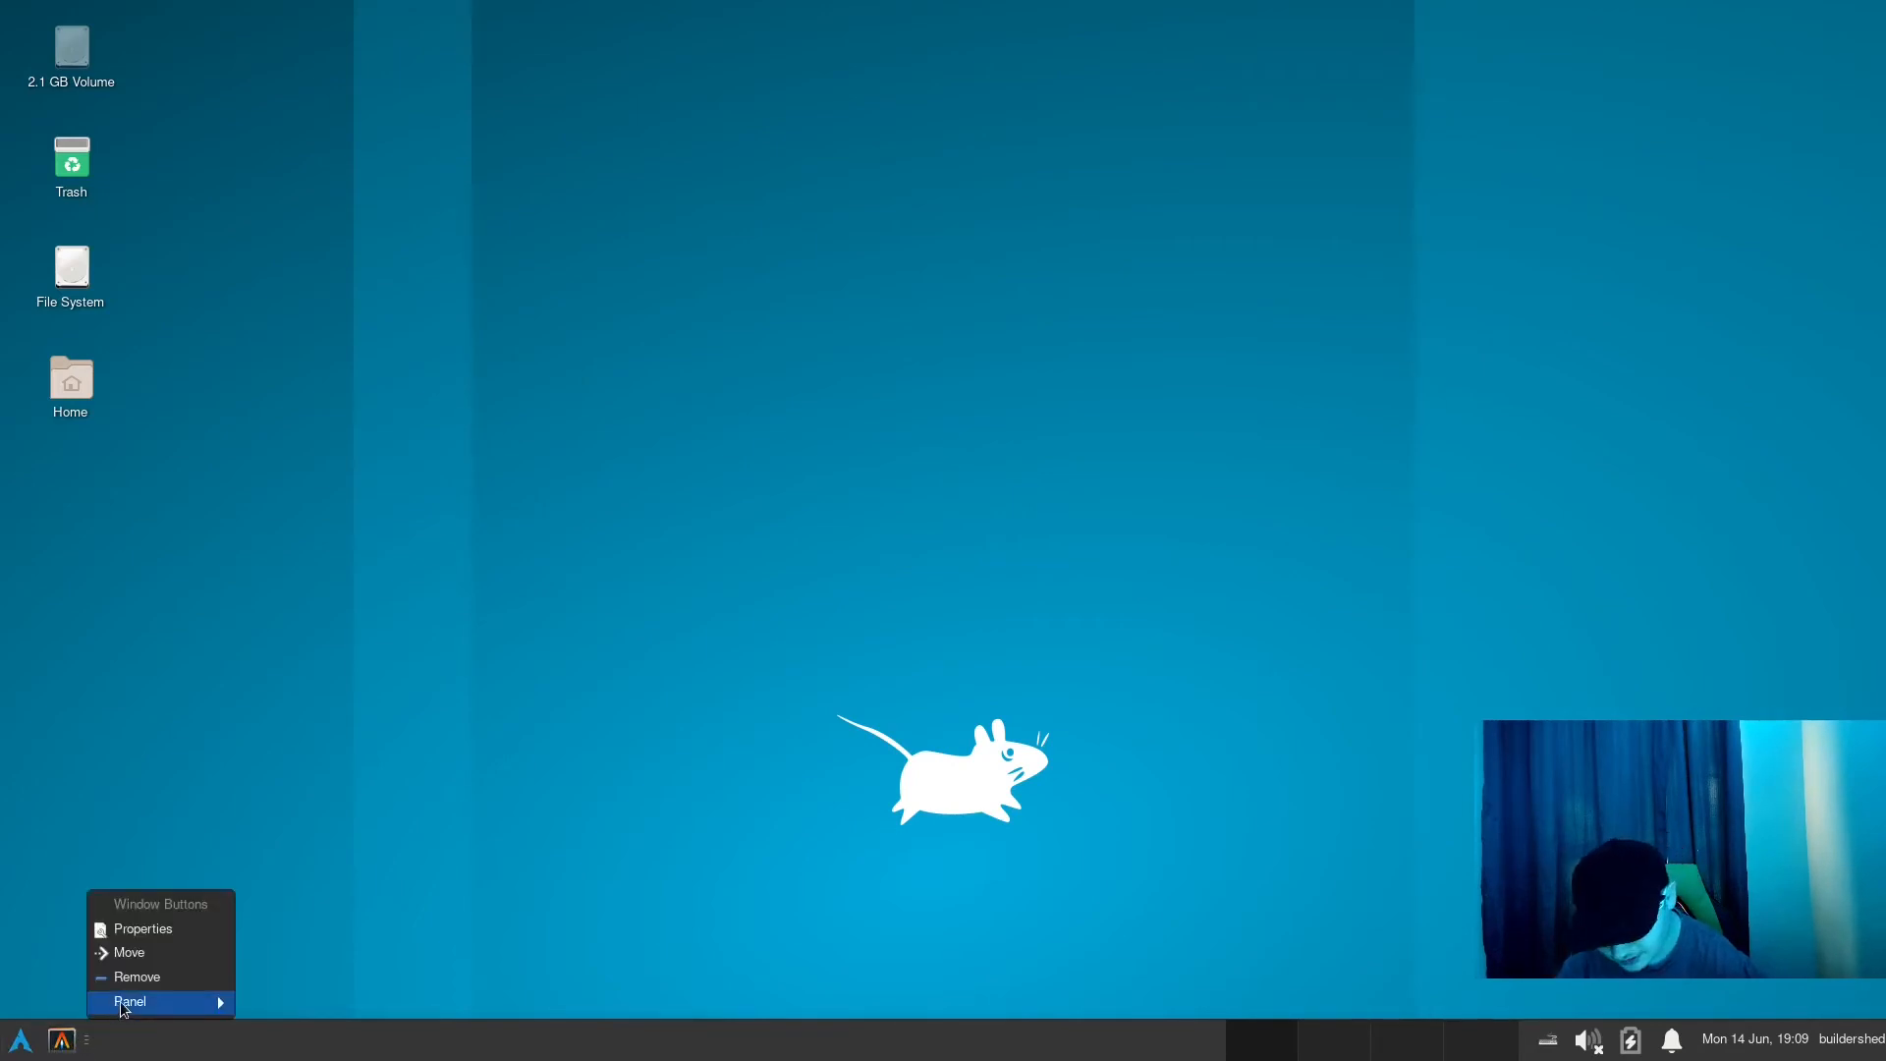
pyautogui.moveTo(128, 1001)
pyautogui.click(299, 905)
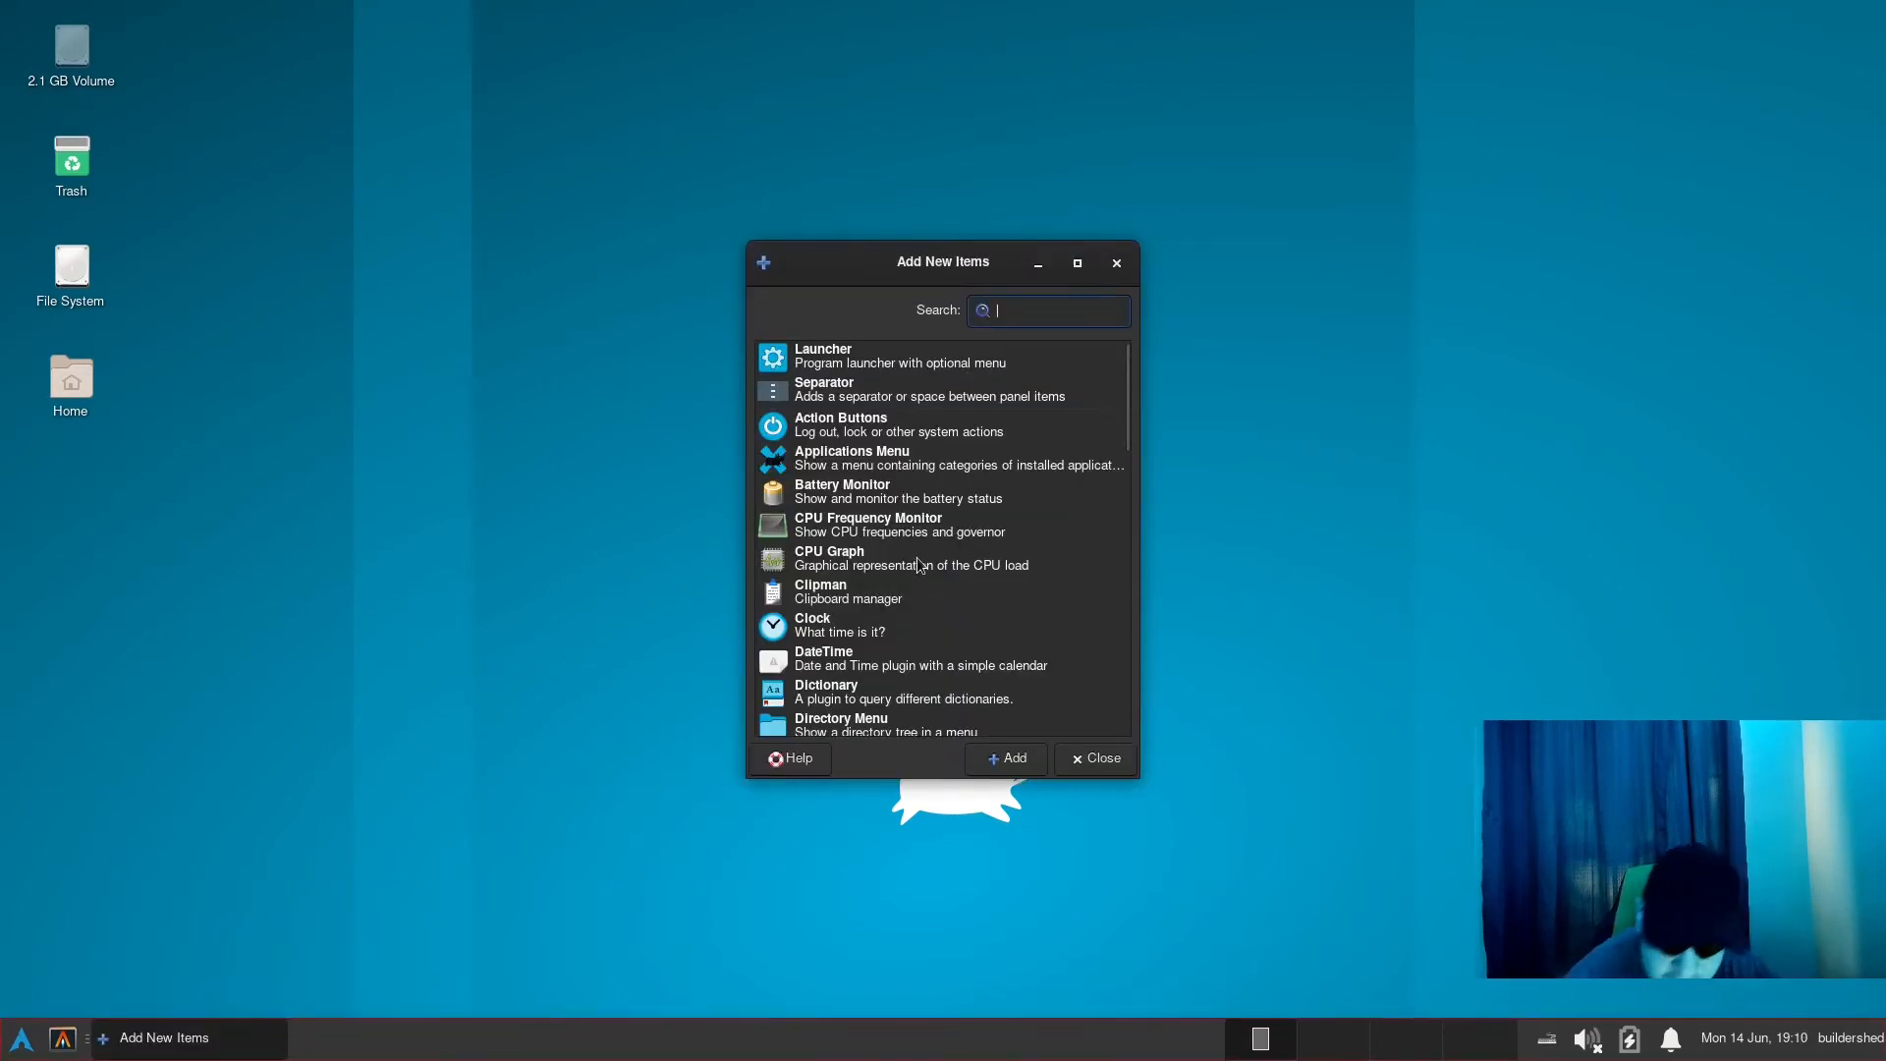
pyautogui.scroll(-3, 933, 575)
pyautogui.scroll(3, 948, 530)
pyautogui.click(1072, 768)
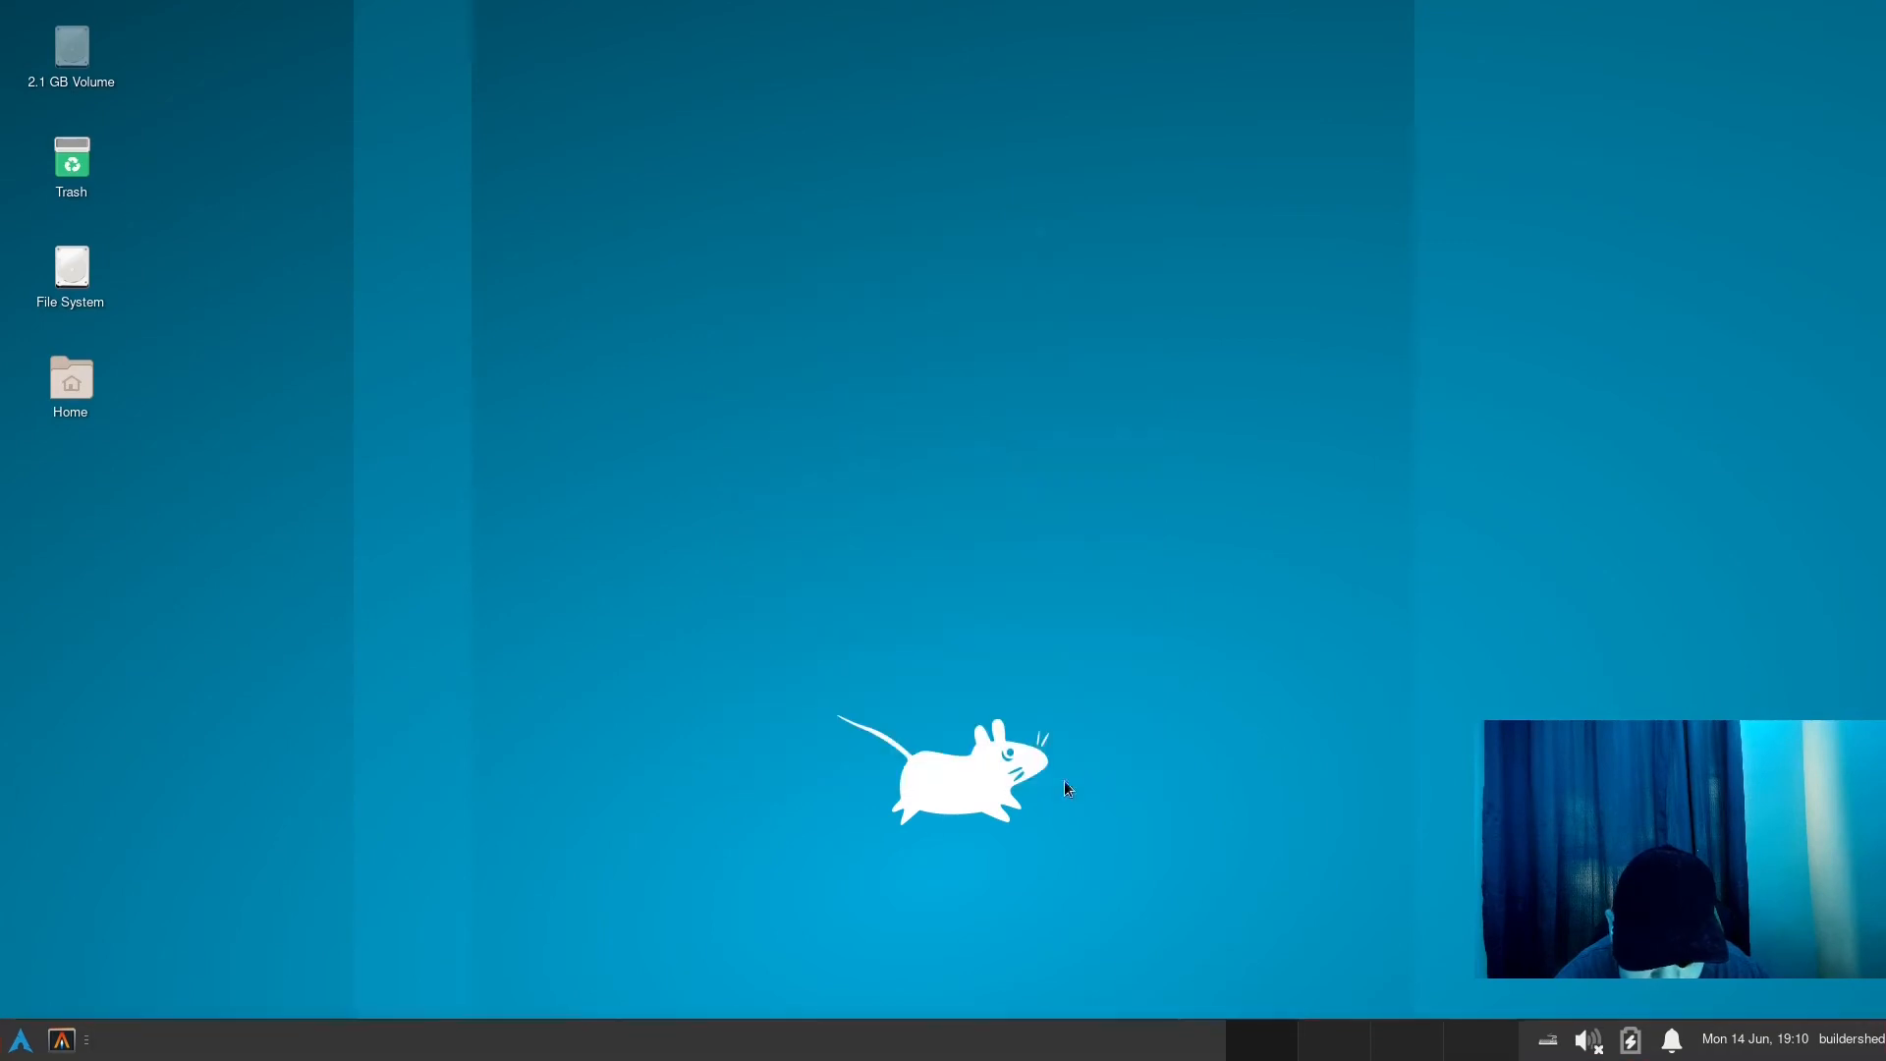
# - Replace Alacritty with Xfce Terminal in the panel launcher's properties, searching with "ter", and close the properties
pyautogui.rightClick(55, 1041)
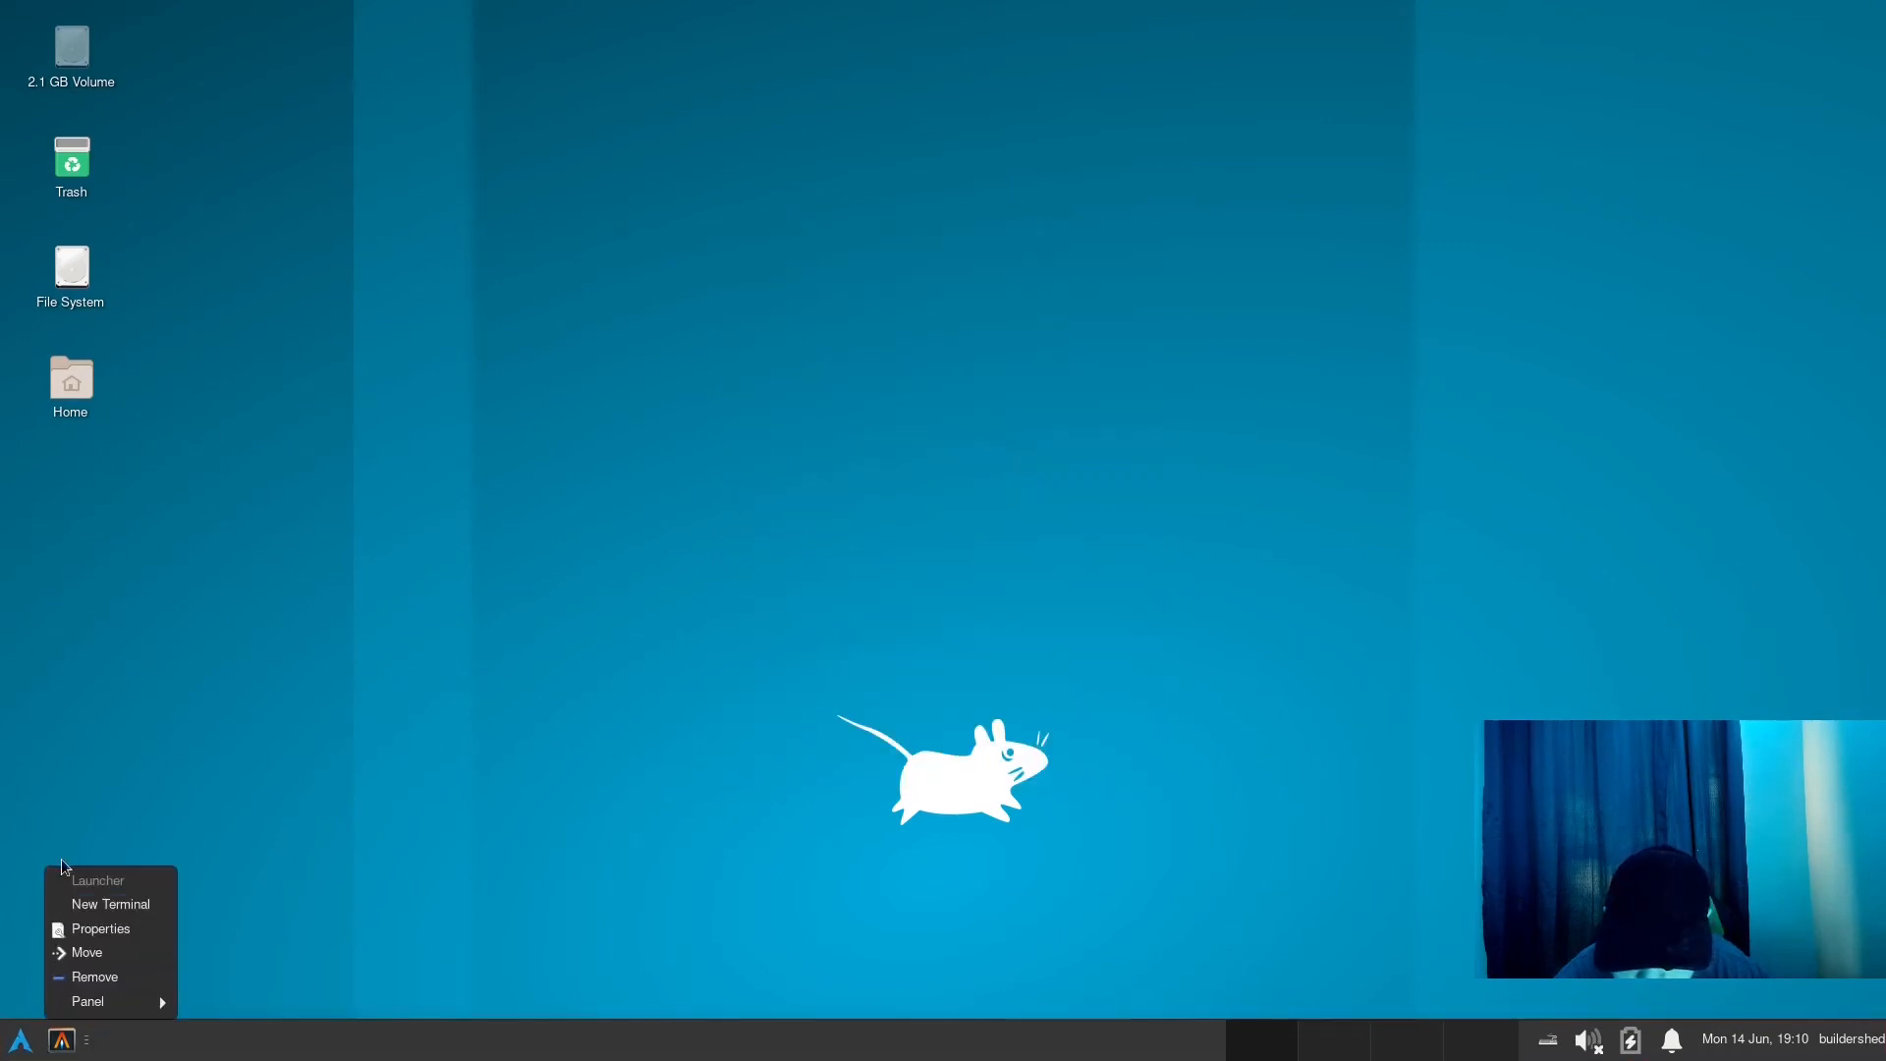
pyautogui.click(104, 939)
pyautogui.click(1082, 512)
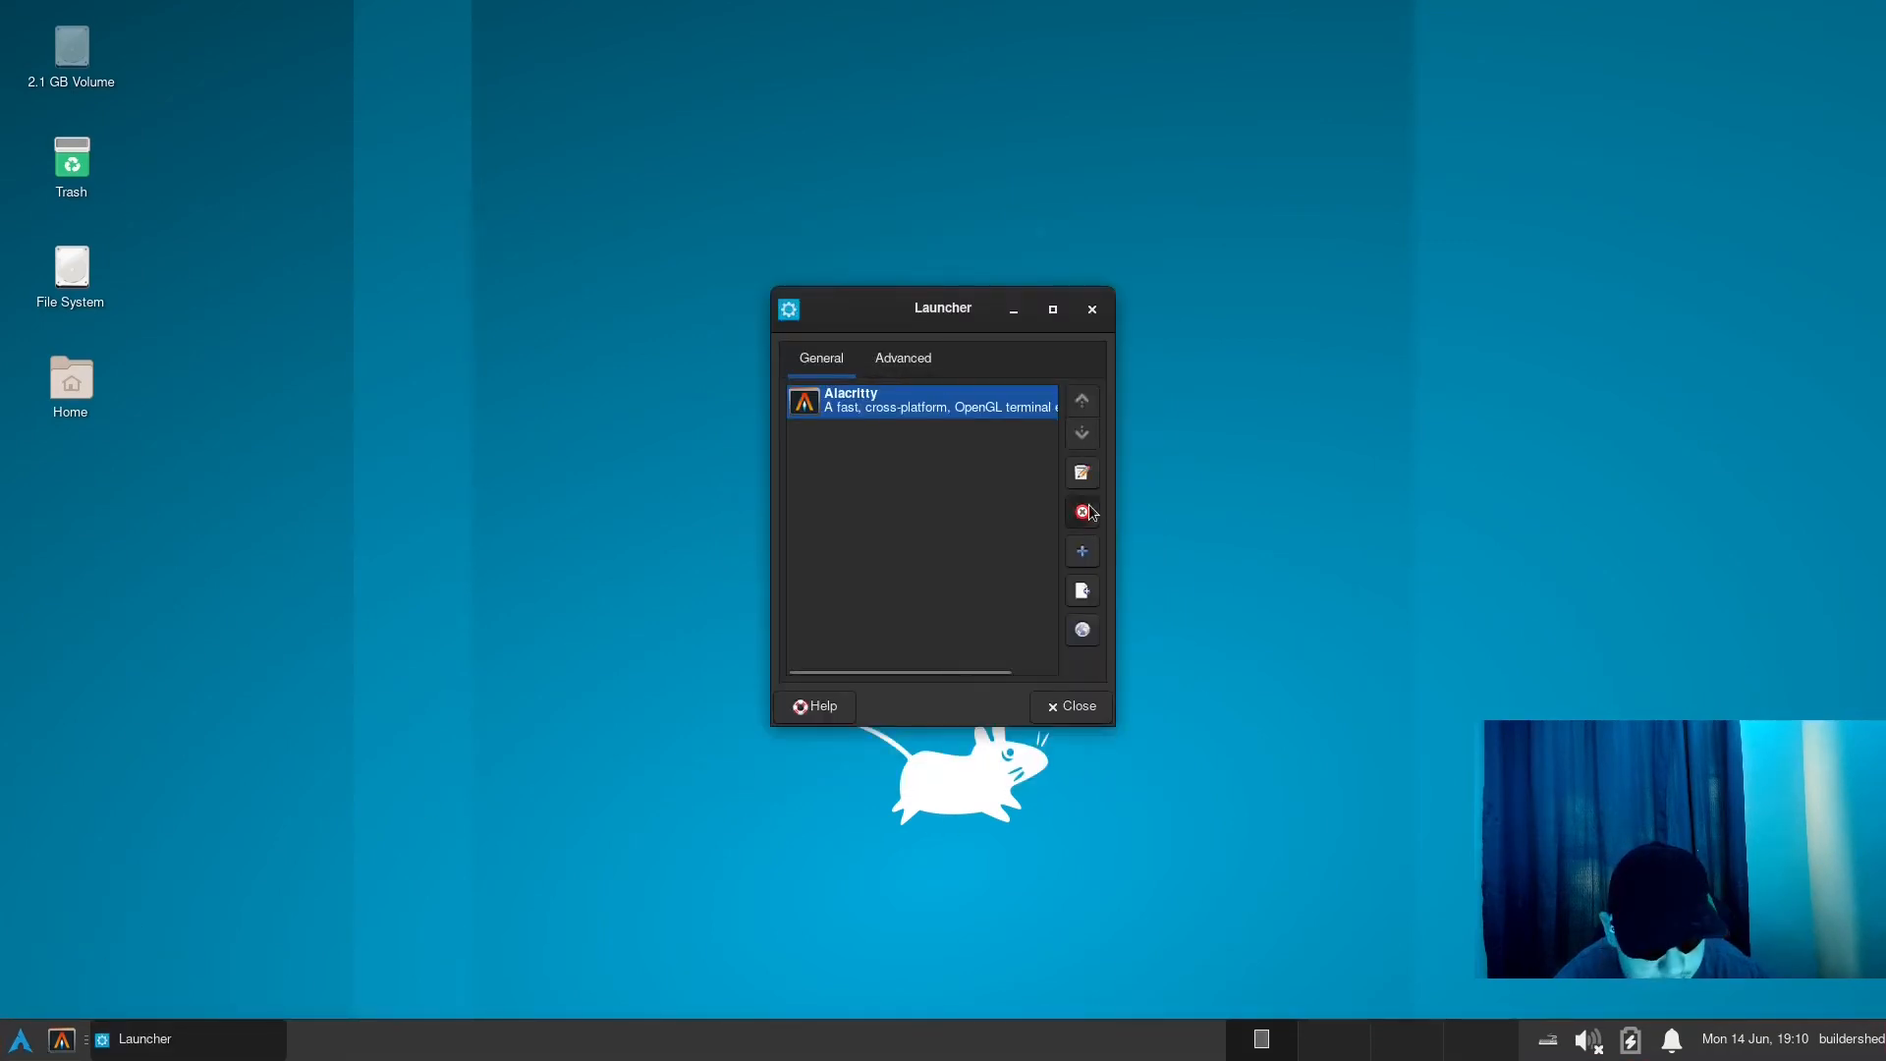
pyautogui.click(1054, 553)
pyautogui.click(1083, 551)
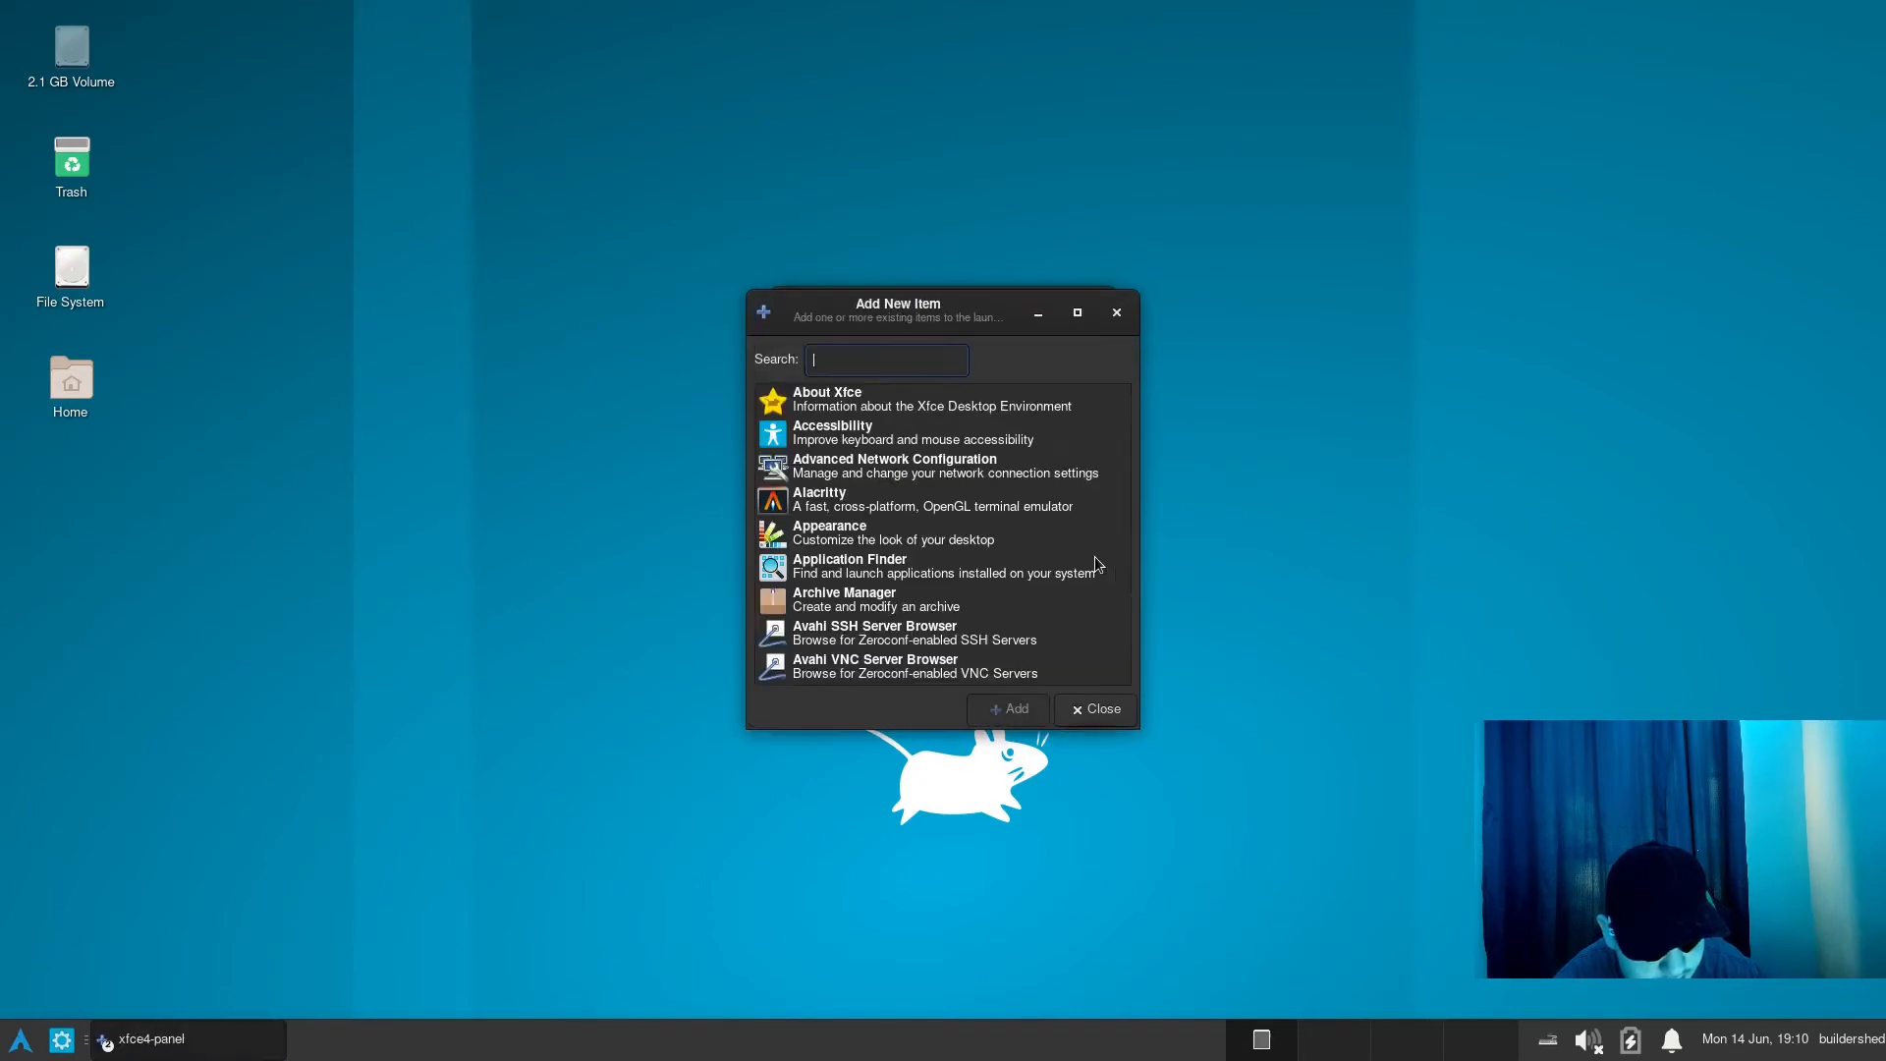
pyautogui.scroll(-3, 984, 493)
pyautogui.scroll(-3, 977, 501)
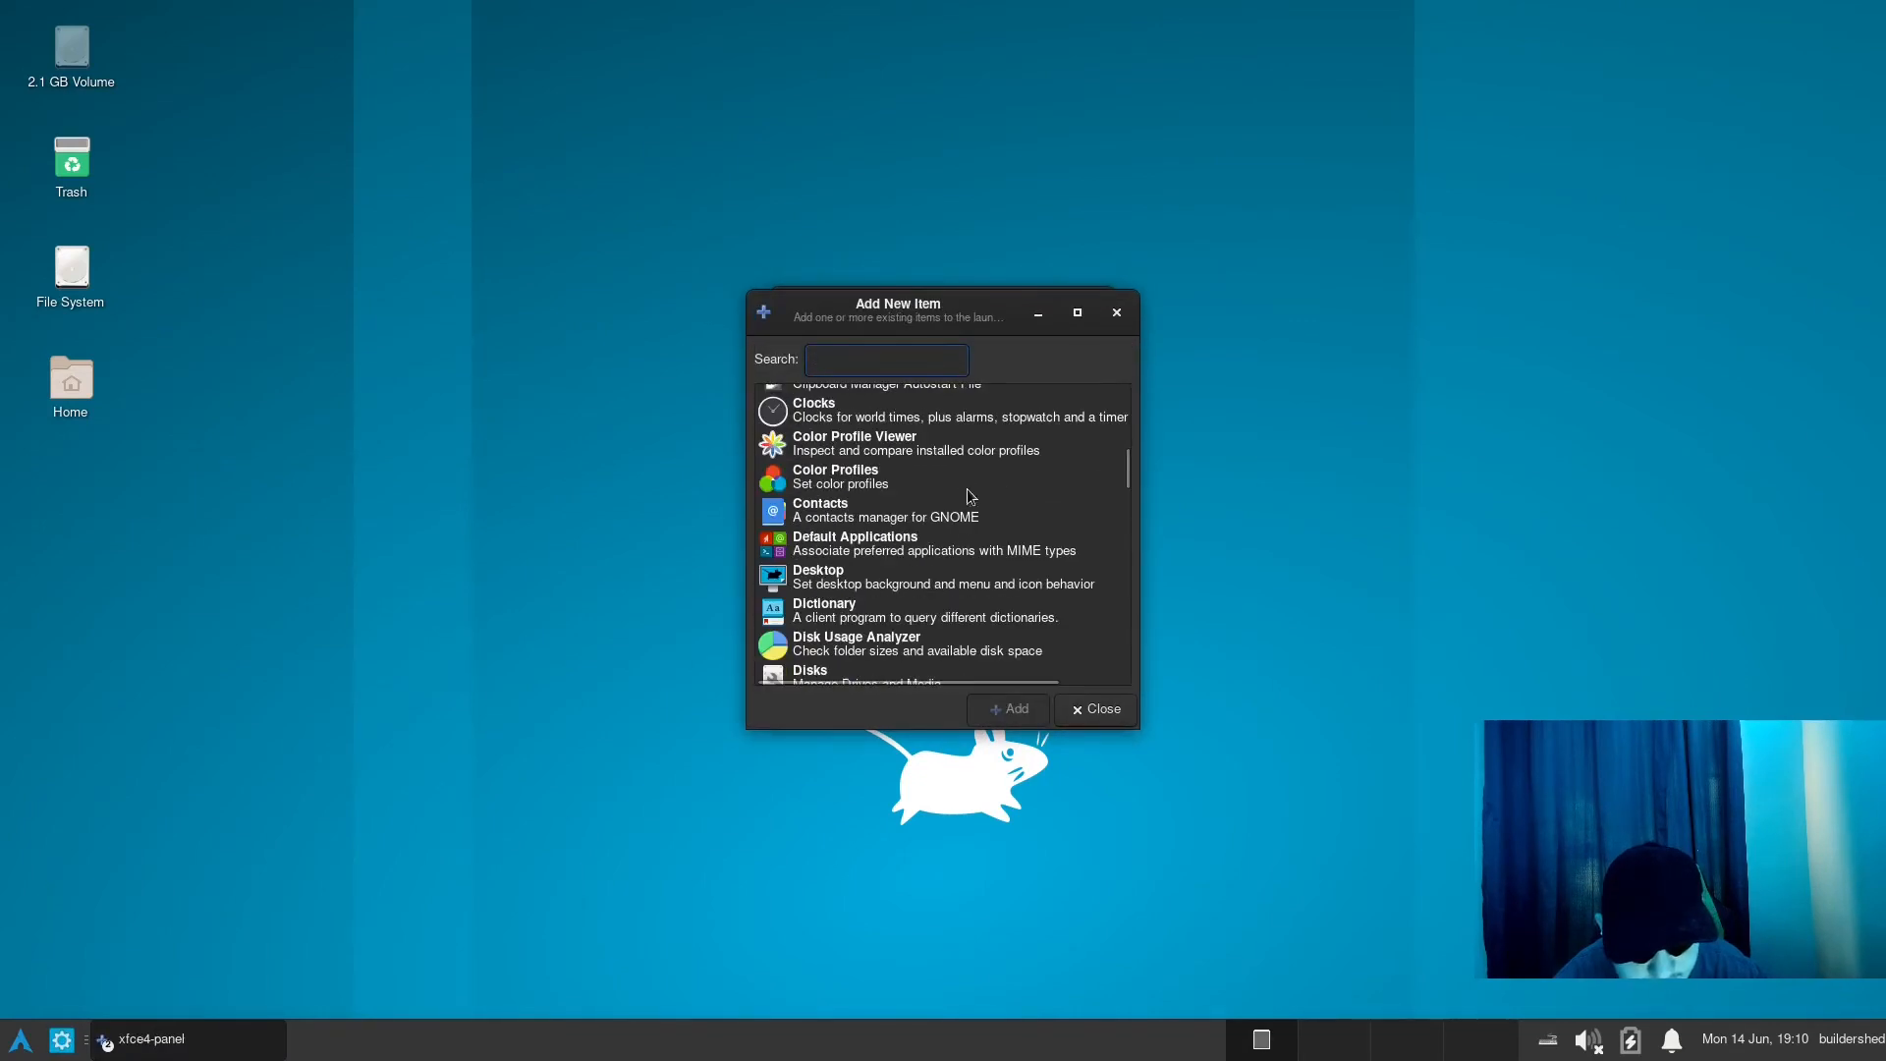
pyautogui.write('ter')
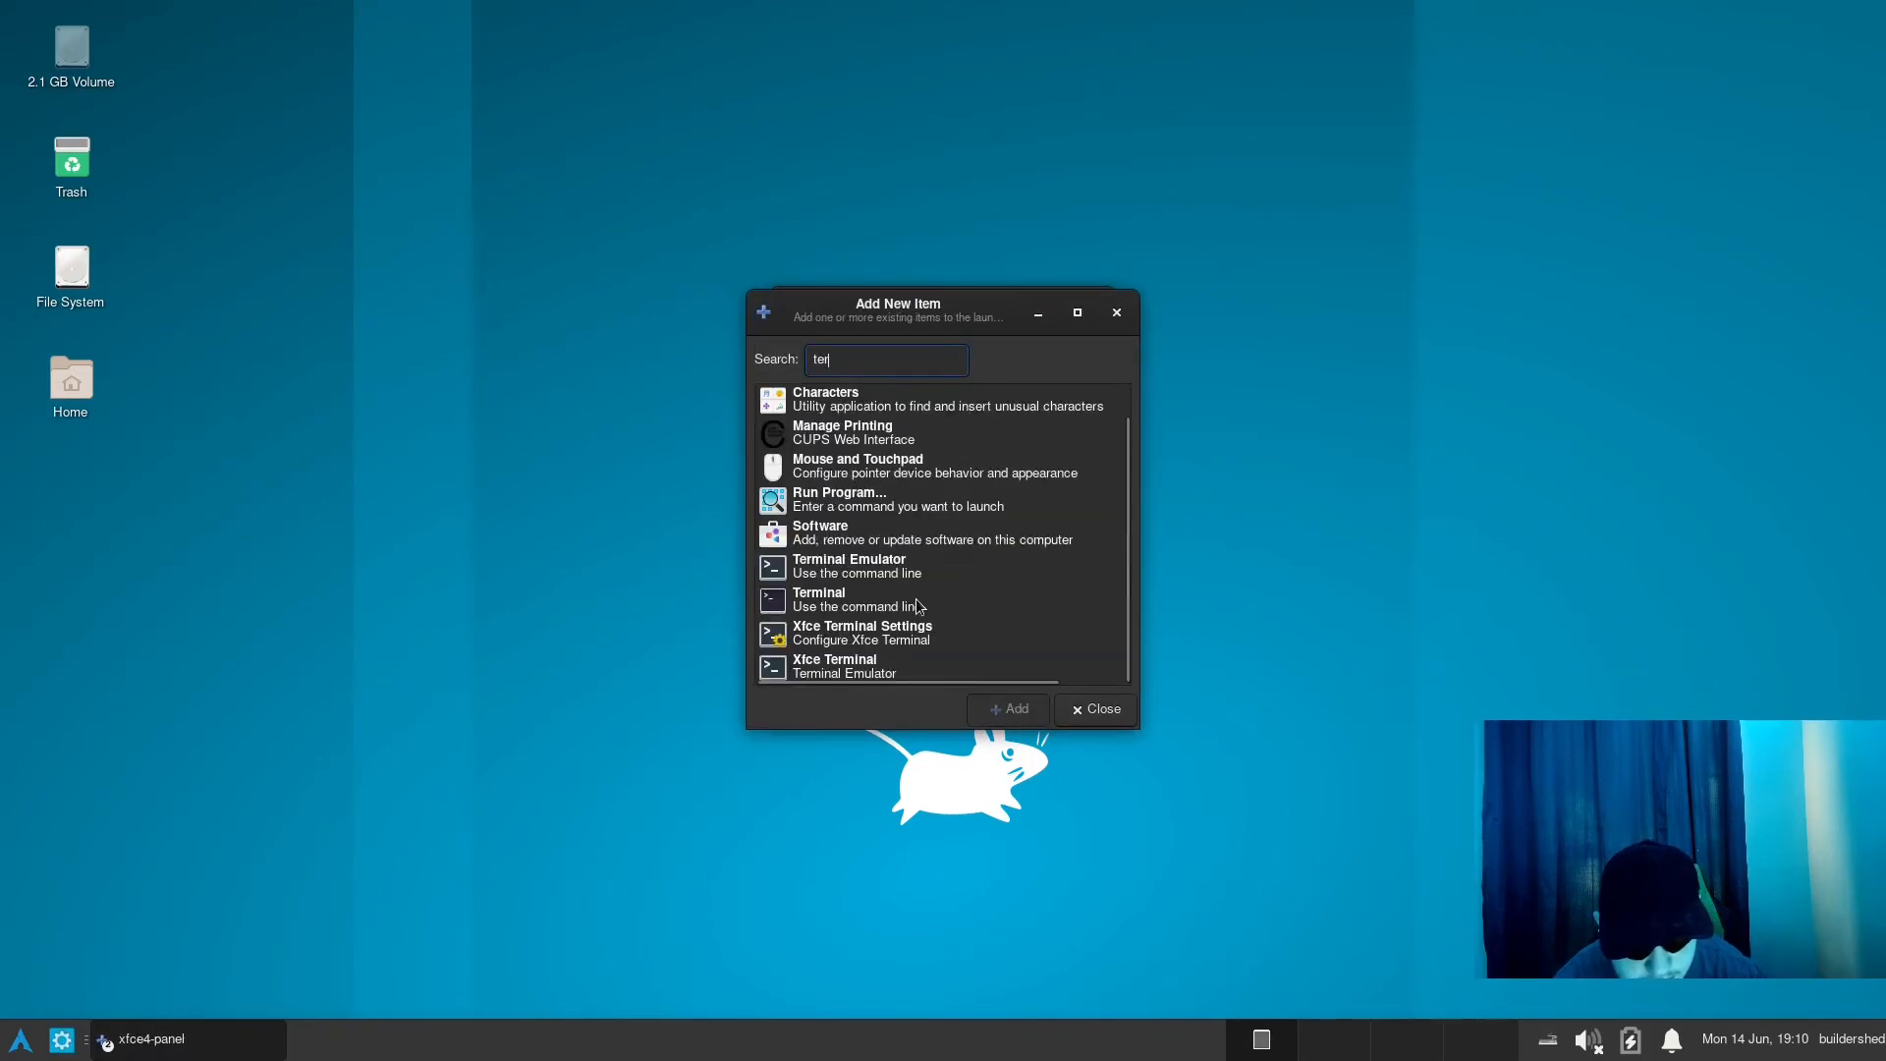
pyautogui.click(892, 662)
pyautogui.click(1009, 708)
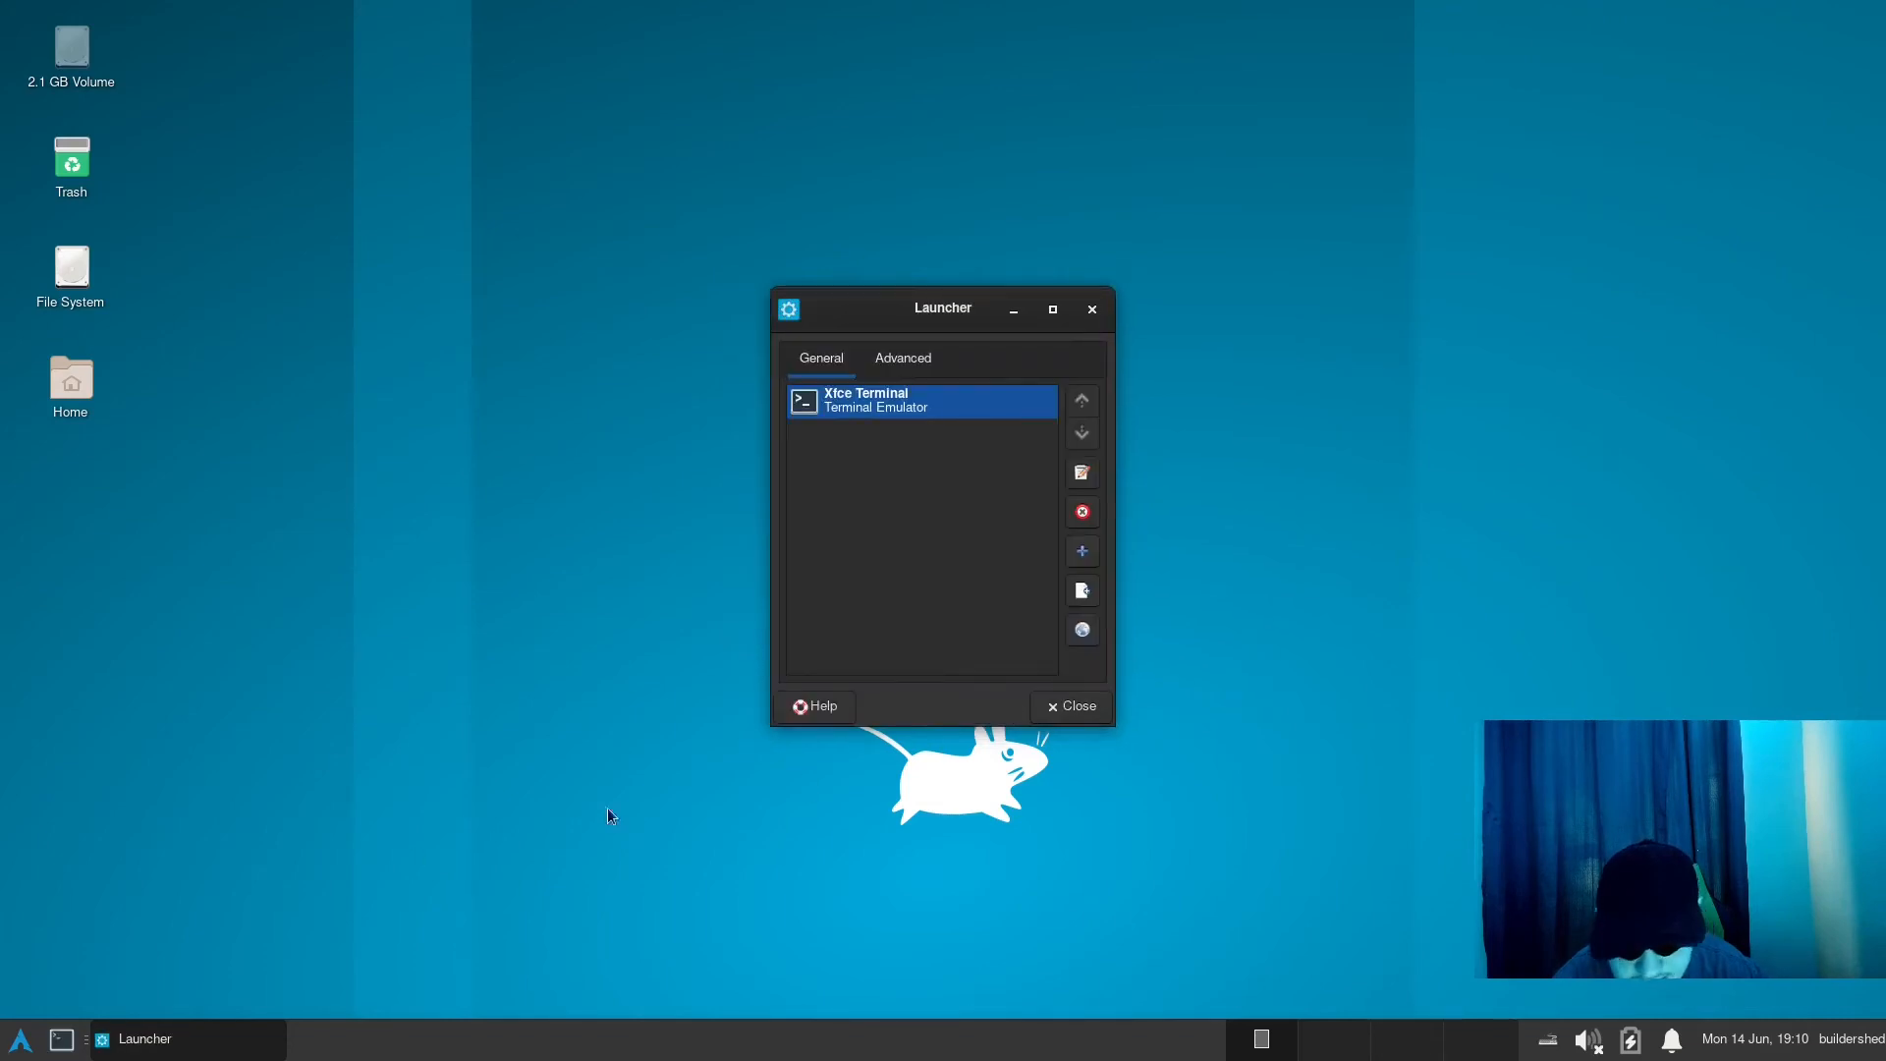
pyautogui.click(1047, 718)
# - Test the launcher by opening a terminal, moving its window towards the middle of the desktop, and closing it
pyautogui.click(61, 1040)
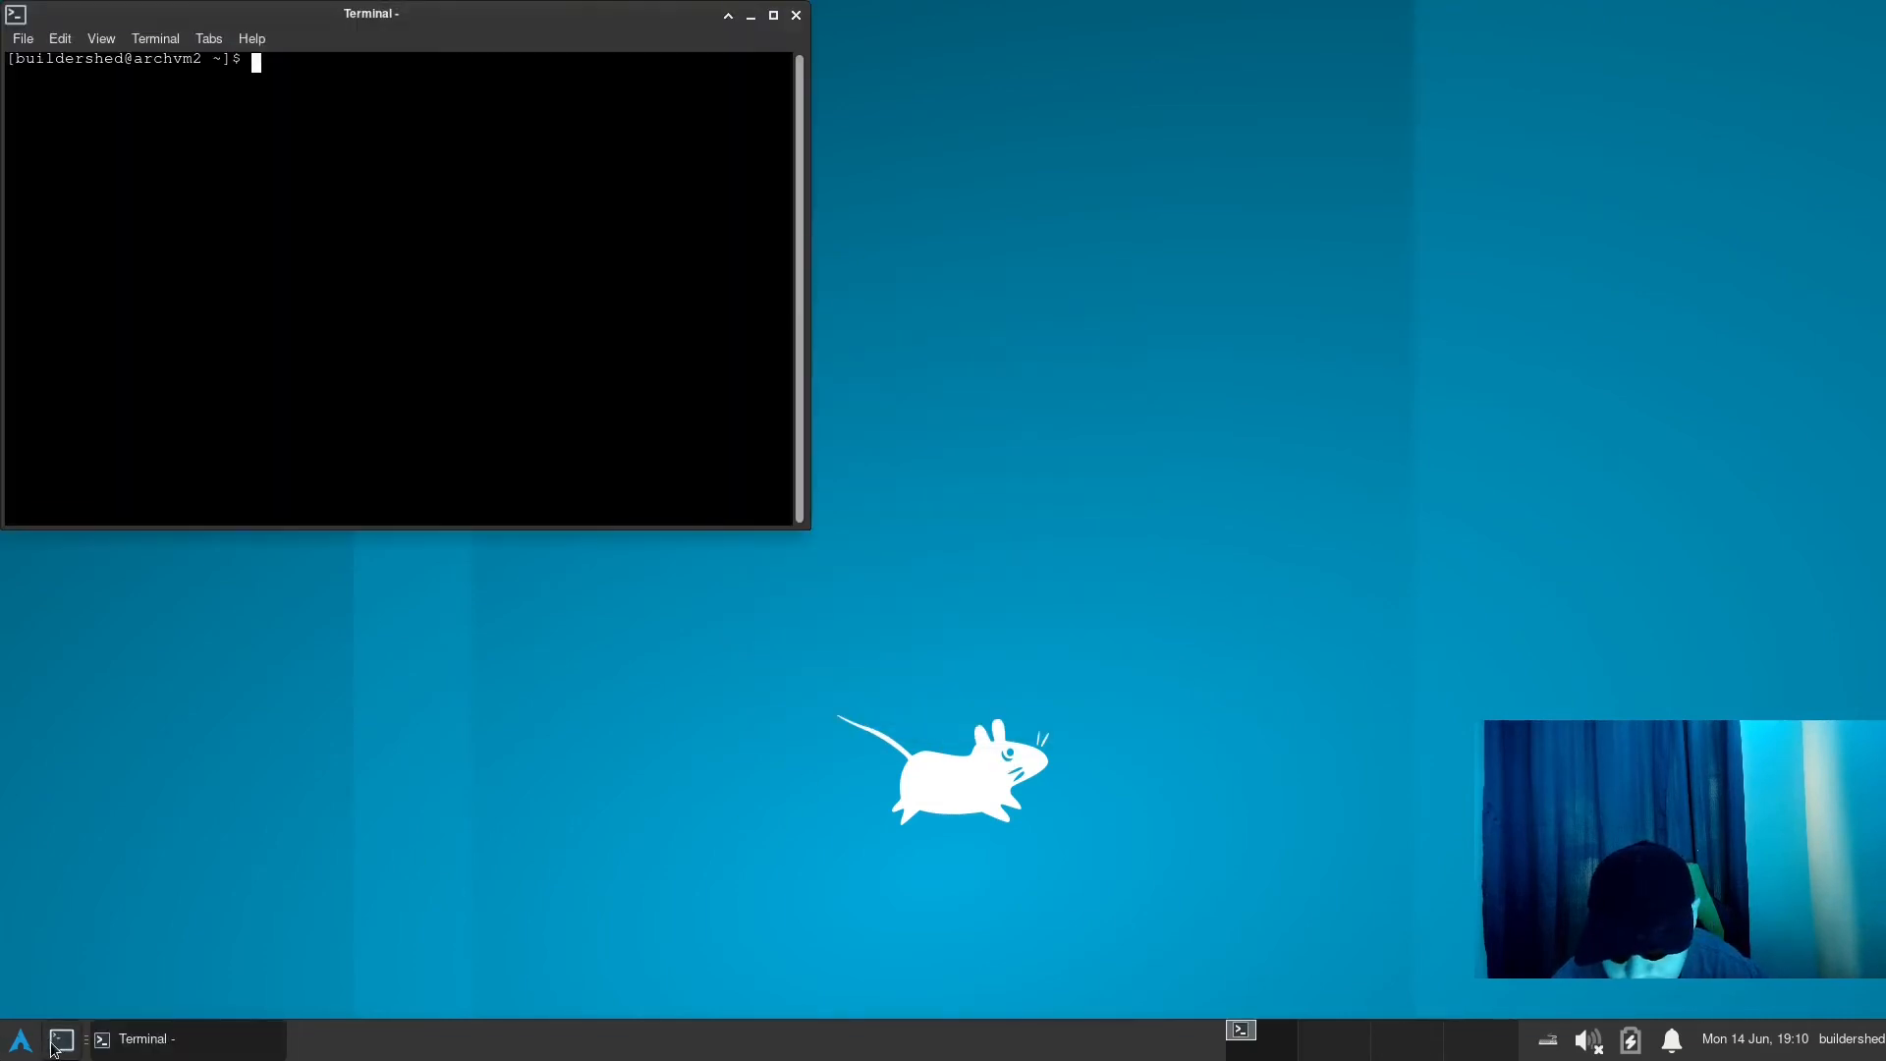
pyautogui.moveTo(407, 10); pyautogui.dragTo(891, 127)
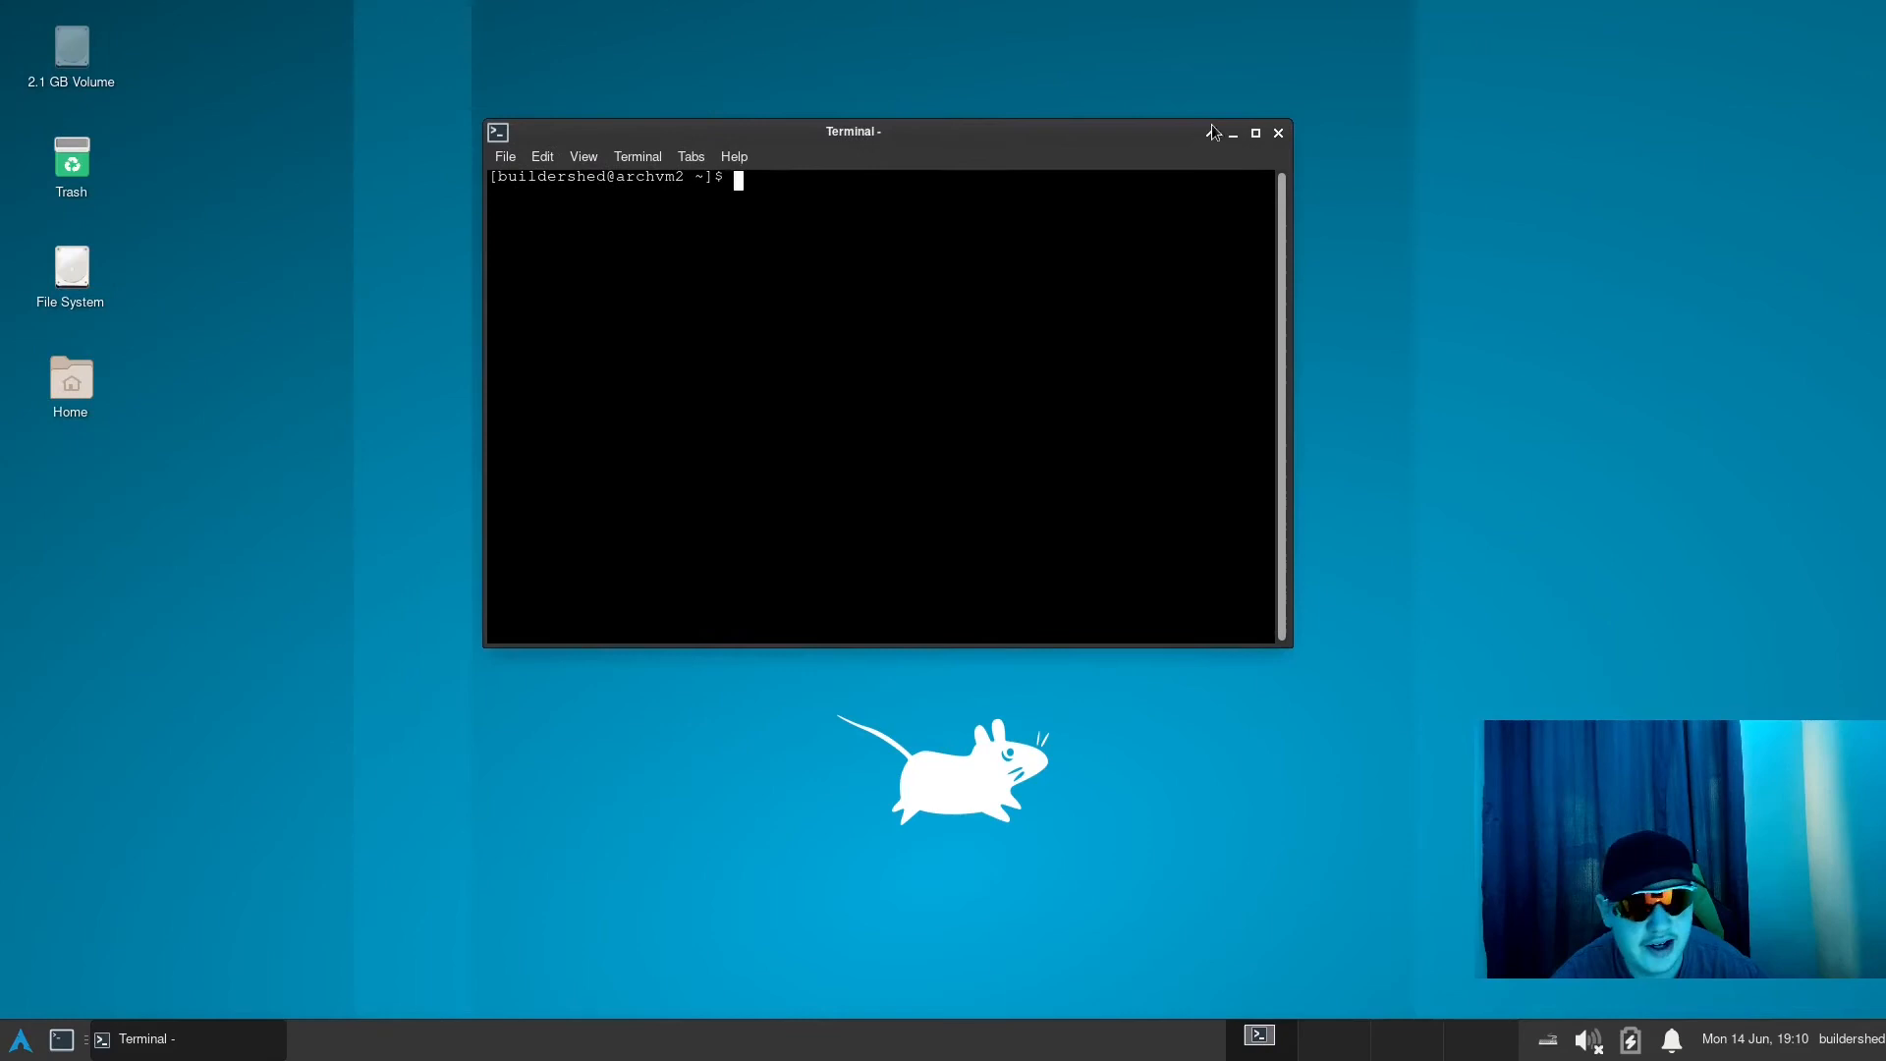
pyautogui.click(1280, 135)
# - Open several terminal windows from the panel launcher and close them all again
pyautogui.click(59, 1043)
pyautogui.click(59, 1043)
pyautogui.click(59, 1043)
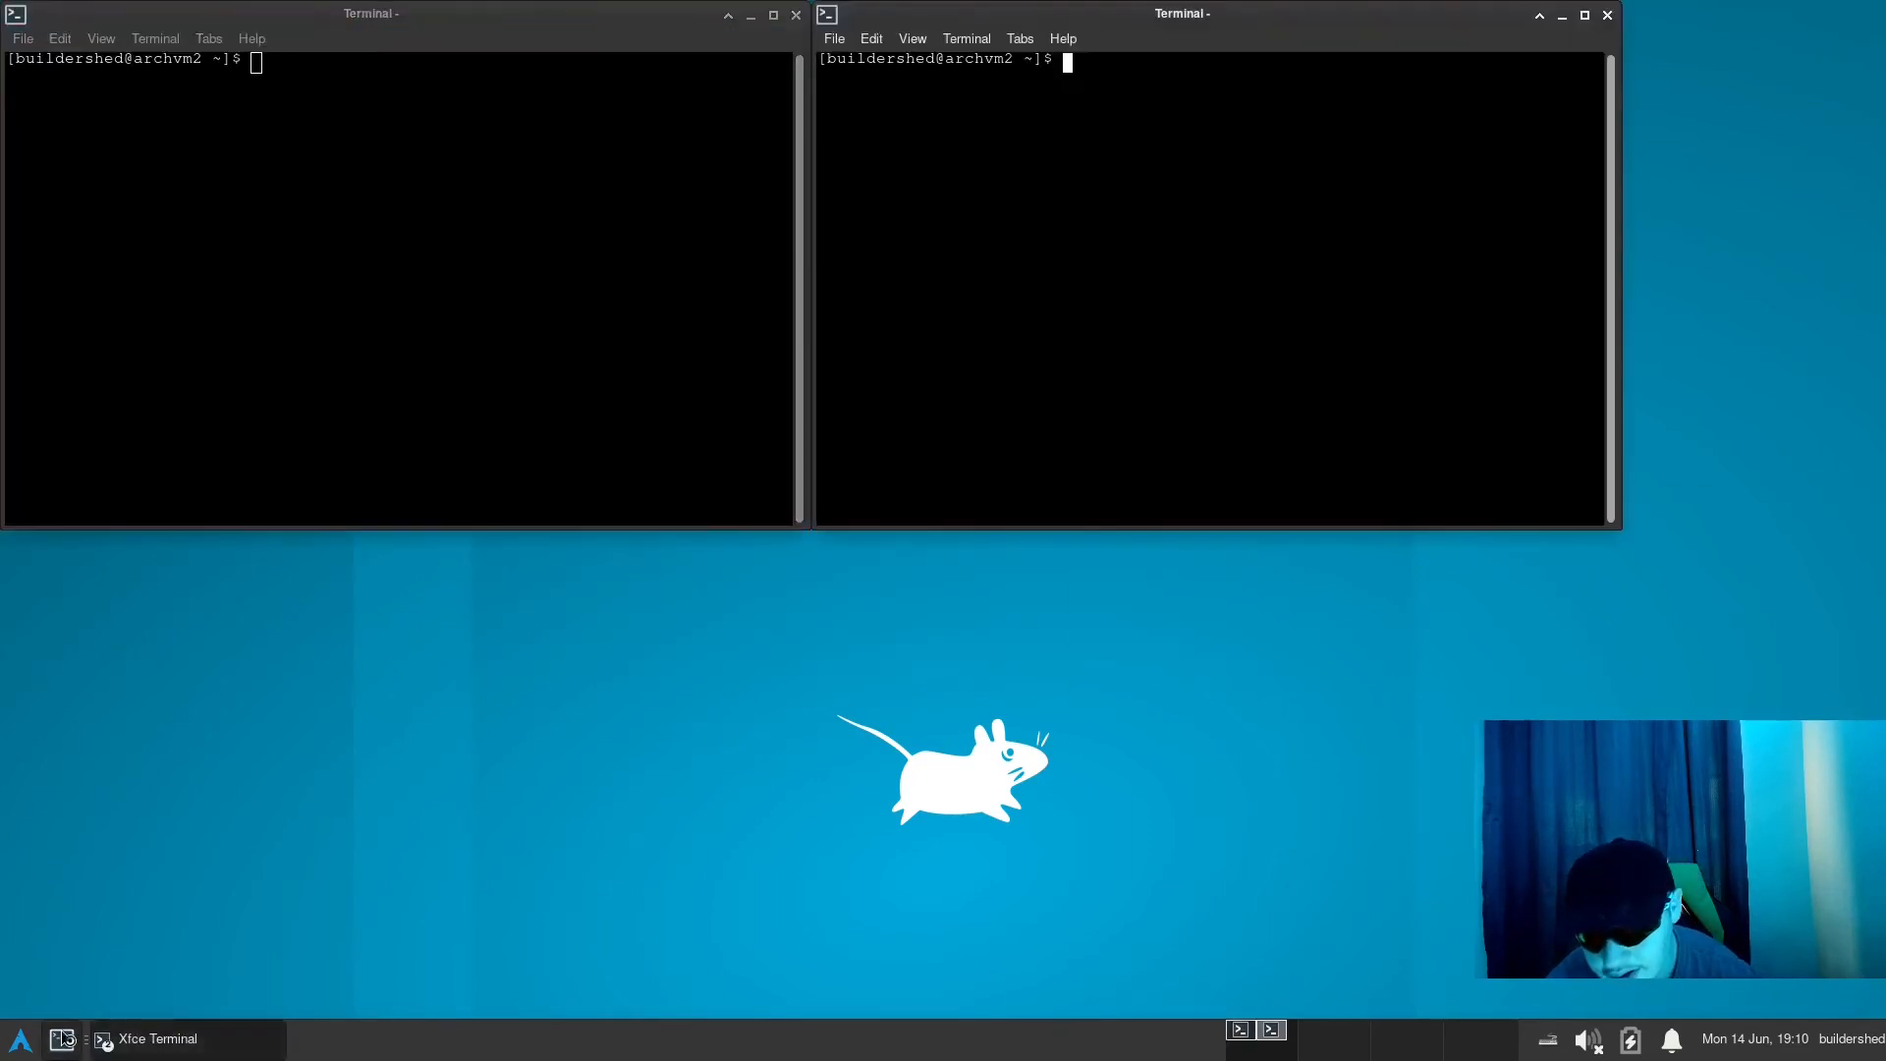
pyautogui.click(59, 1043)
pyautogui.click(1607, 15)
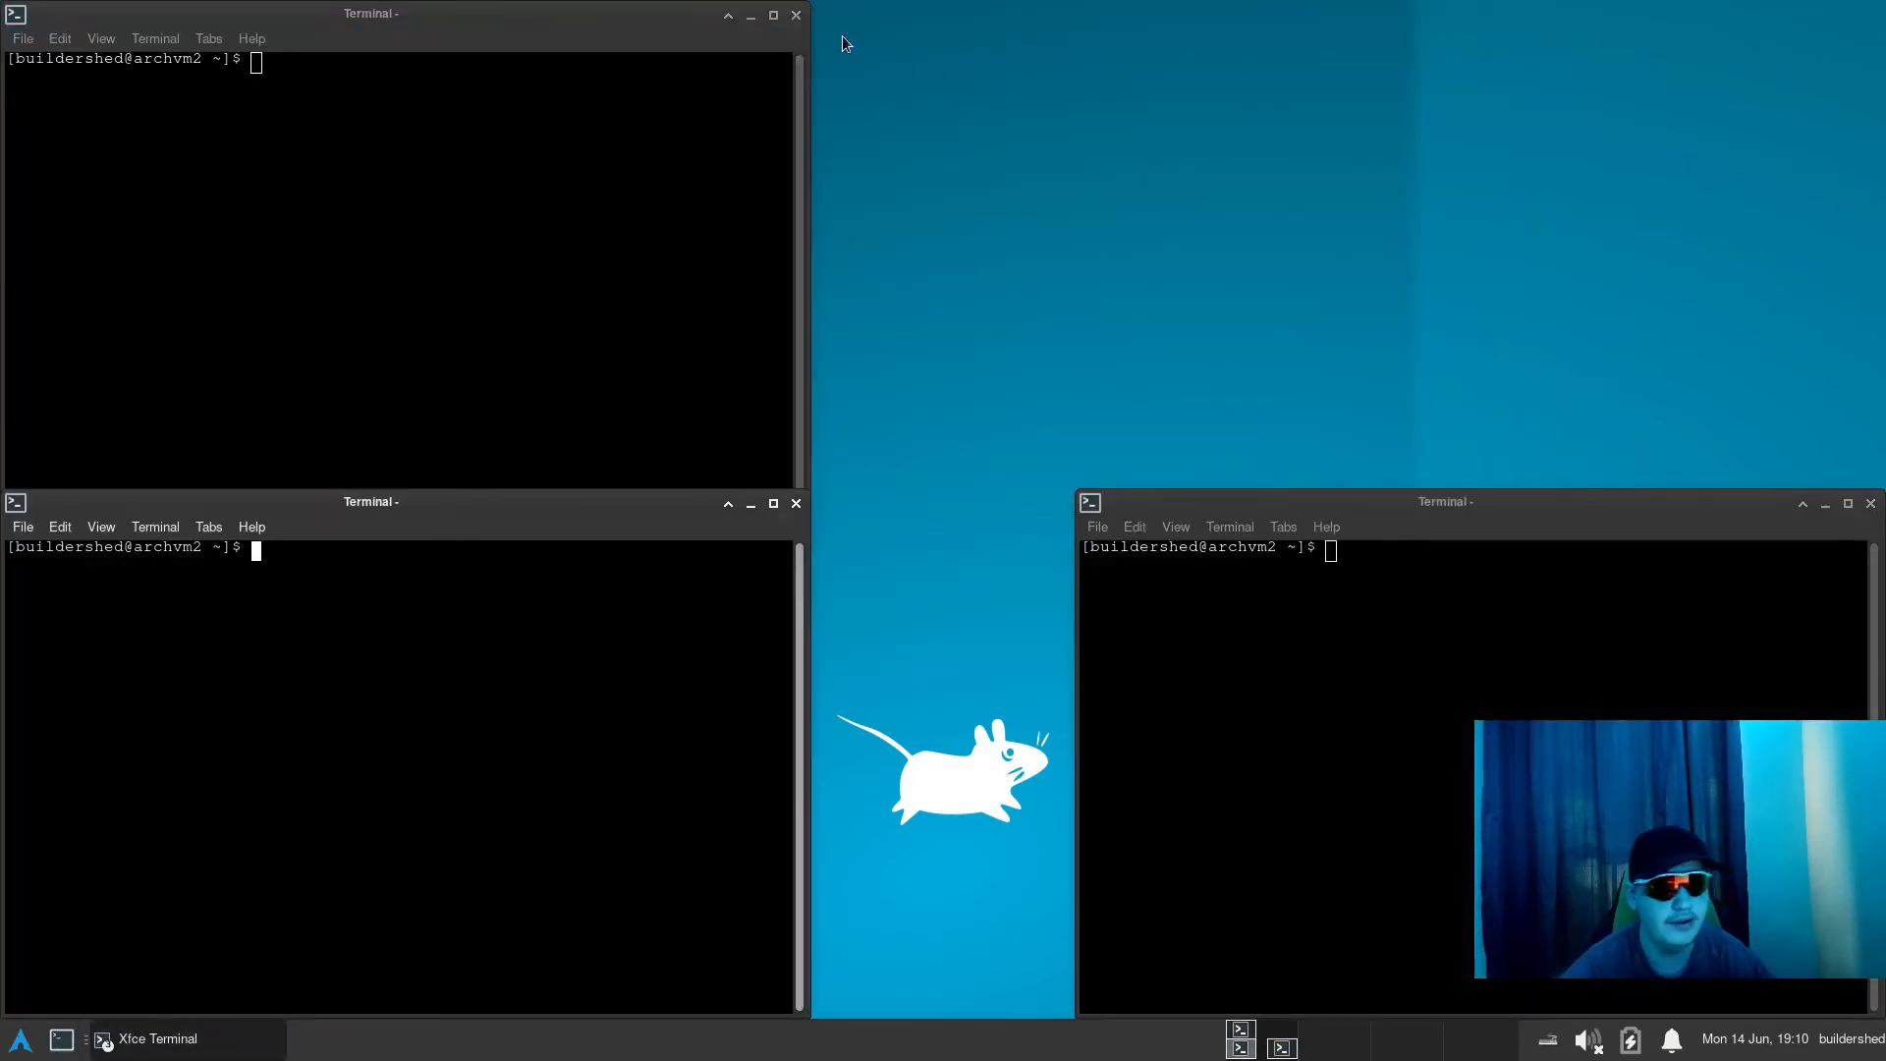
pyautogui.click(795, 15)
pyautogui.click(796, 505)
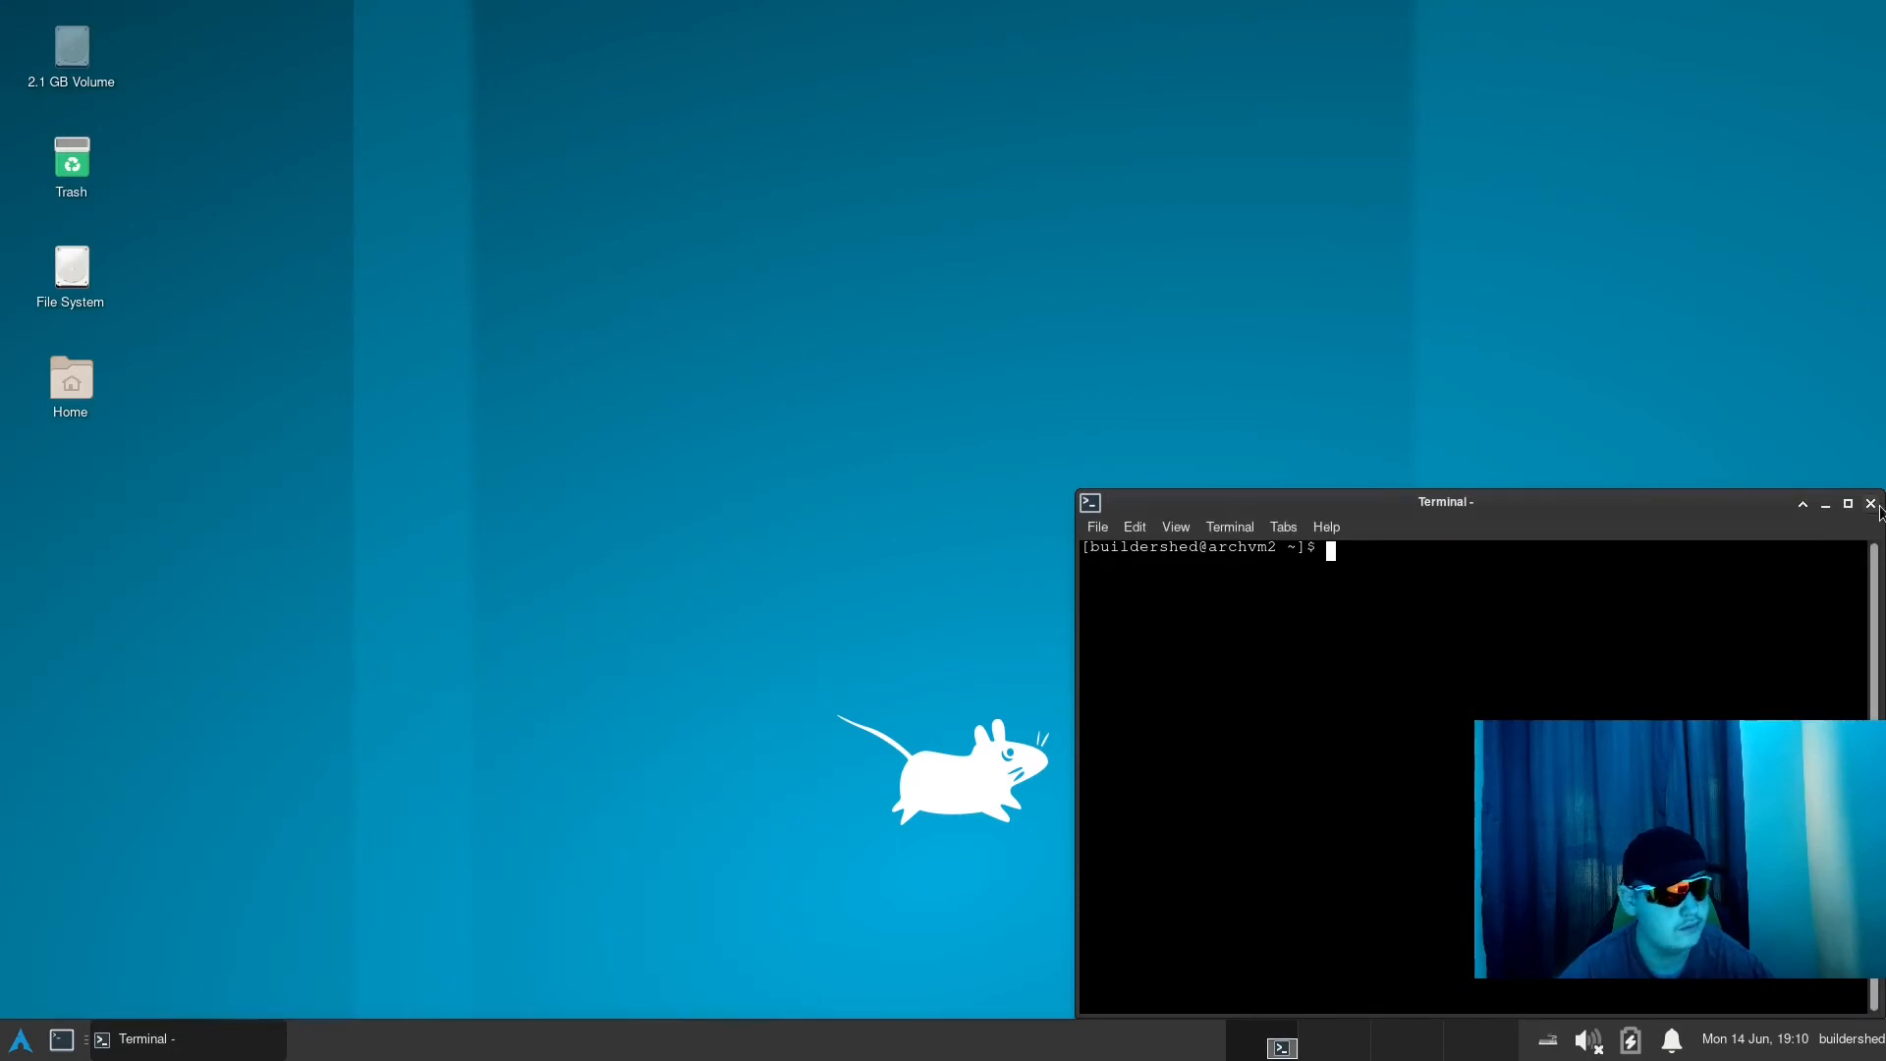
pyautogui.click(1870, 503)
pyautogui.click(18, 1041)
pyautogui.click(628, 543)
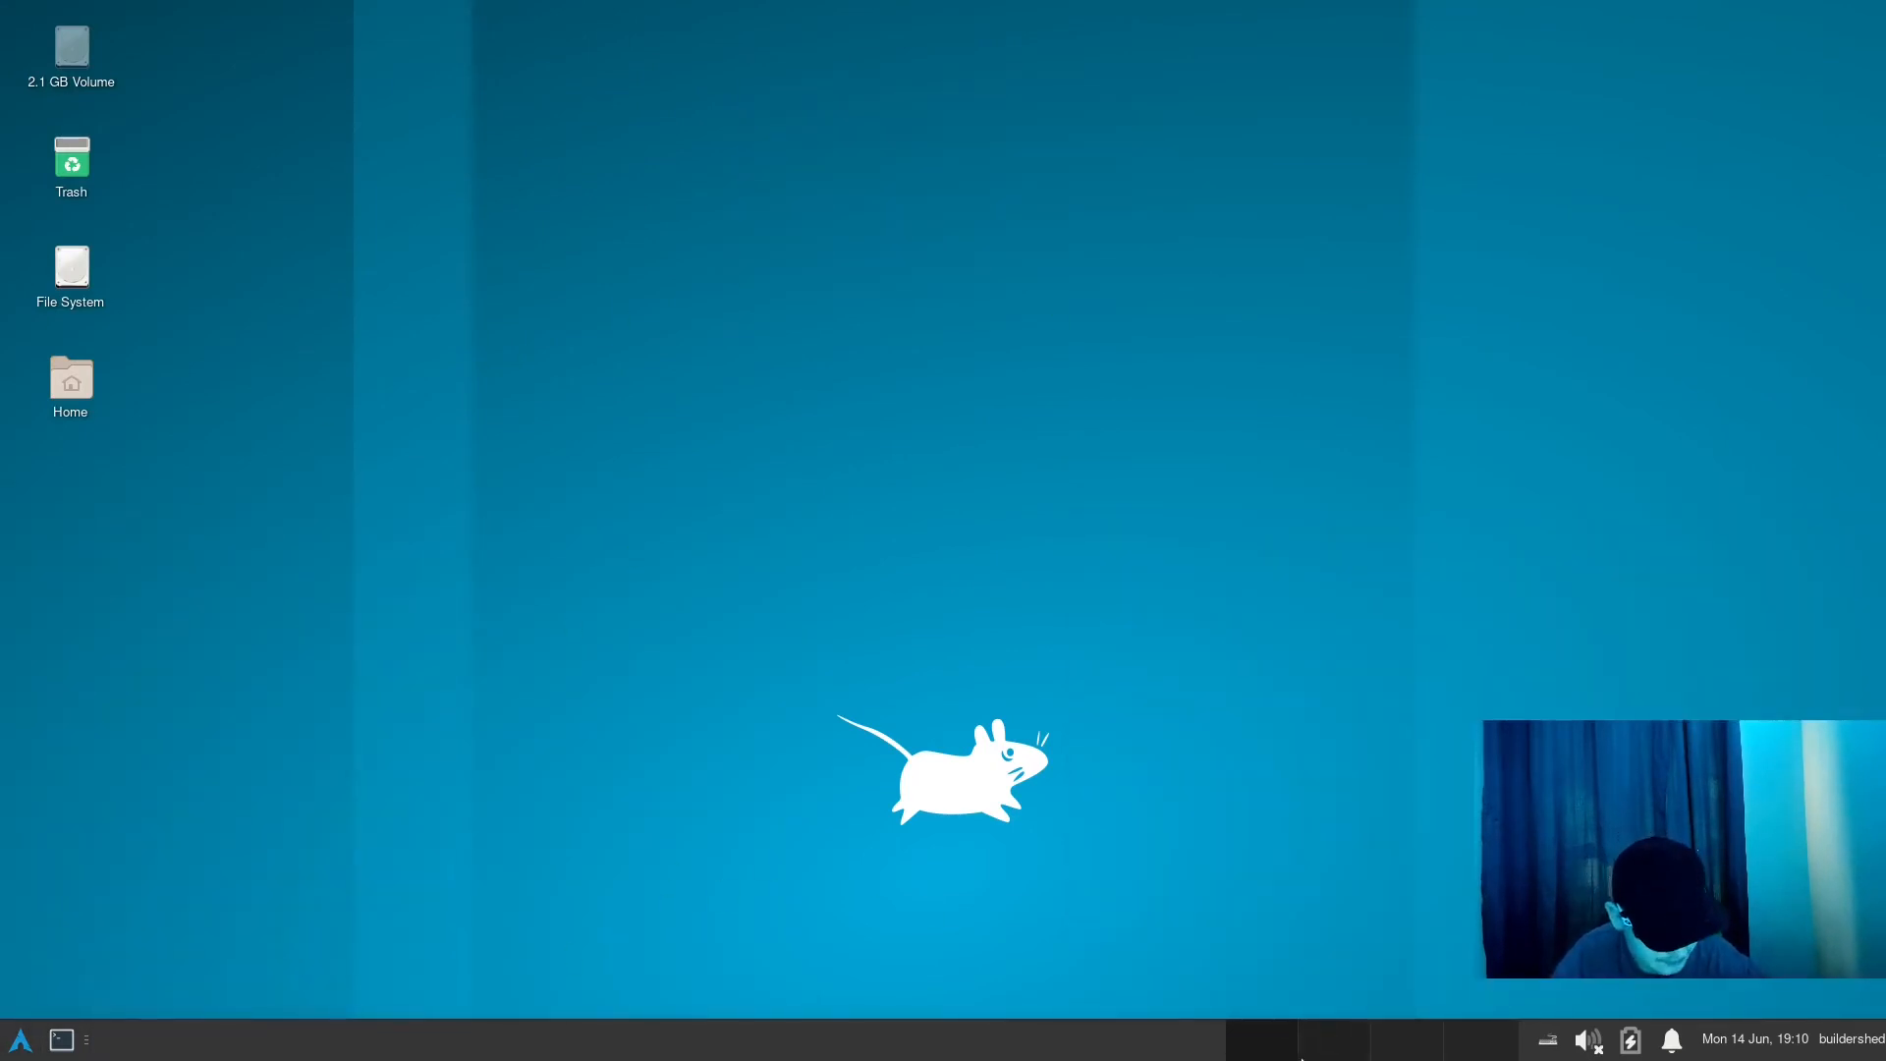
# - Remove the Workspace Switcher from the bottom panel and confirm the removal
pyautogui.rightClick(1301, 1058)
pyautogui.click(1399, 976)
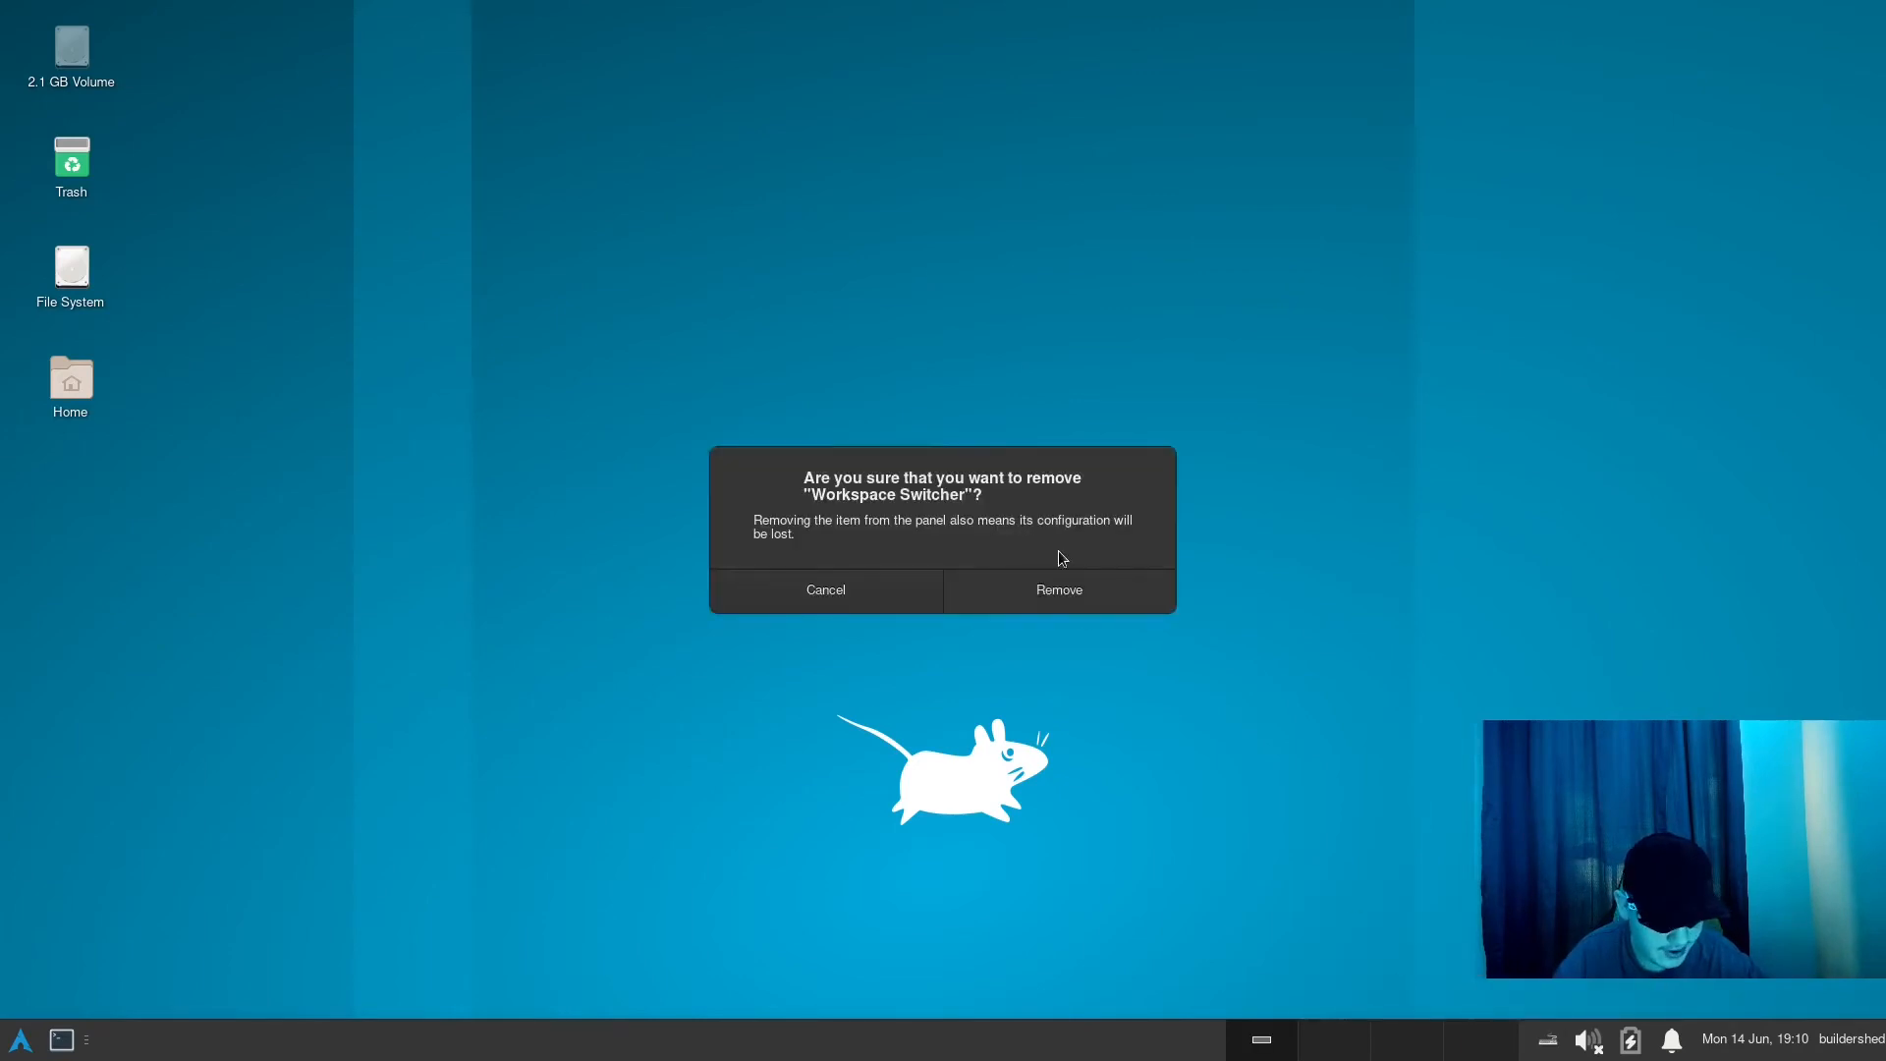
pyautogui.click(1060, 589)
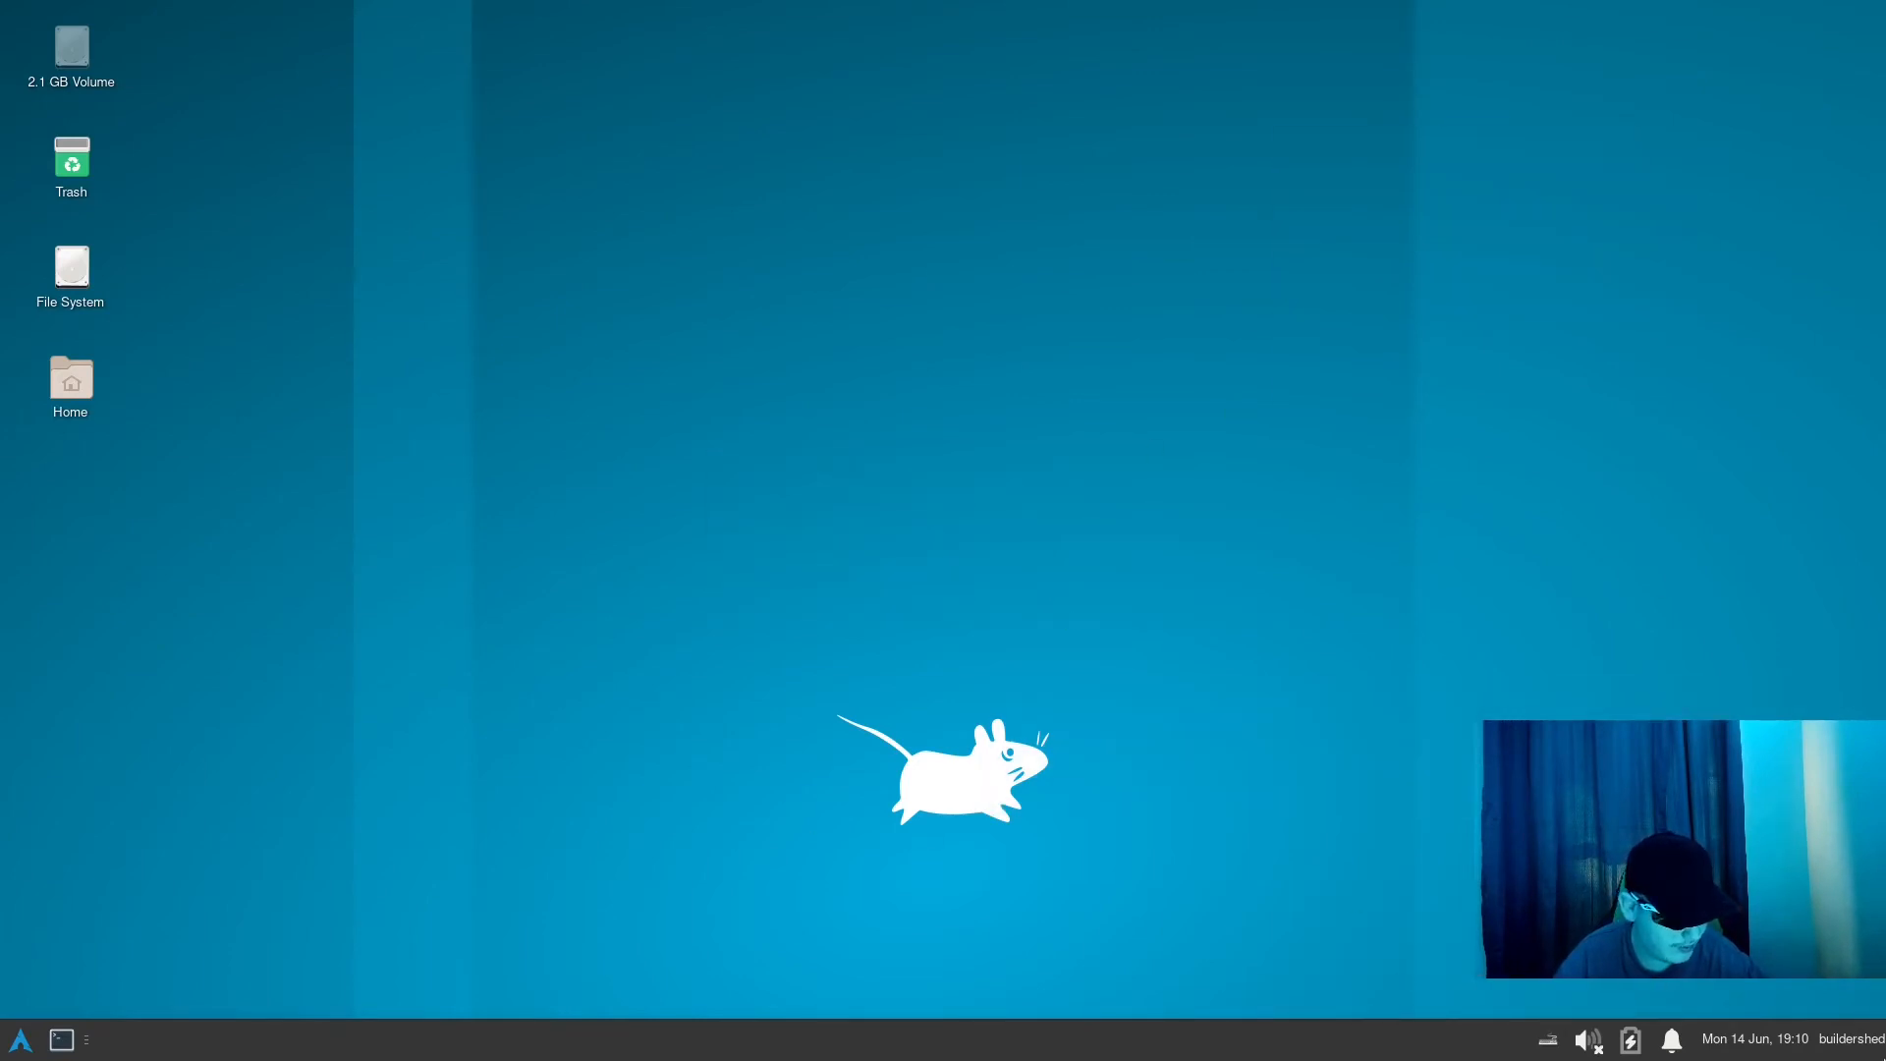
pyautogui.click(1833, 1040)
pyautogui.click(1833, 1040)
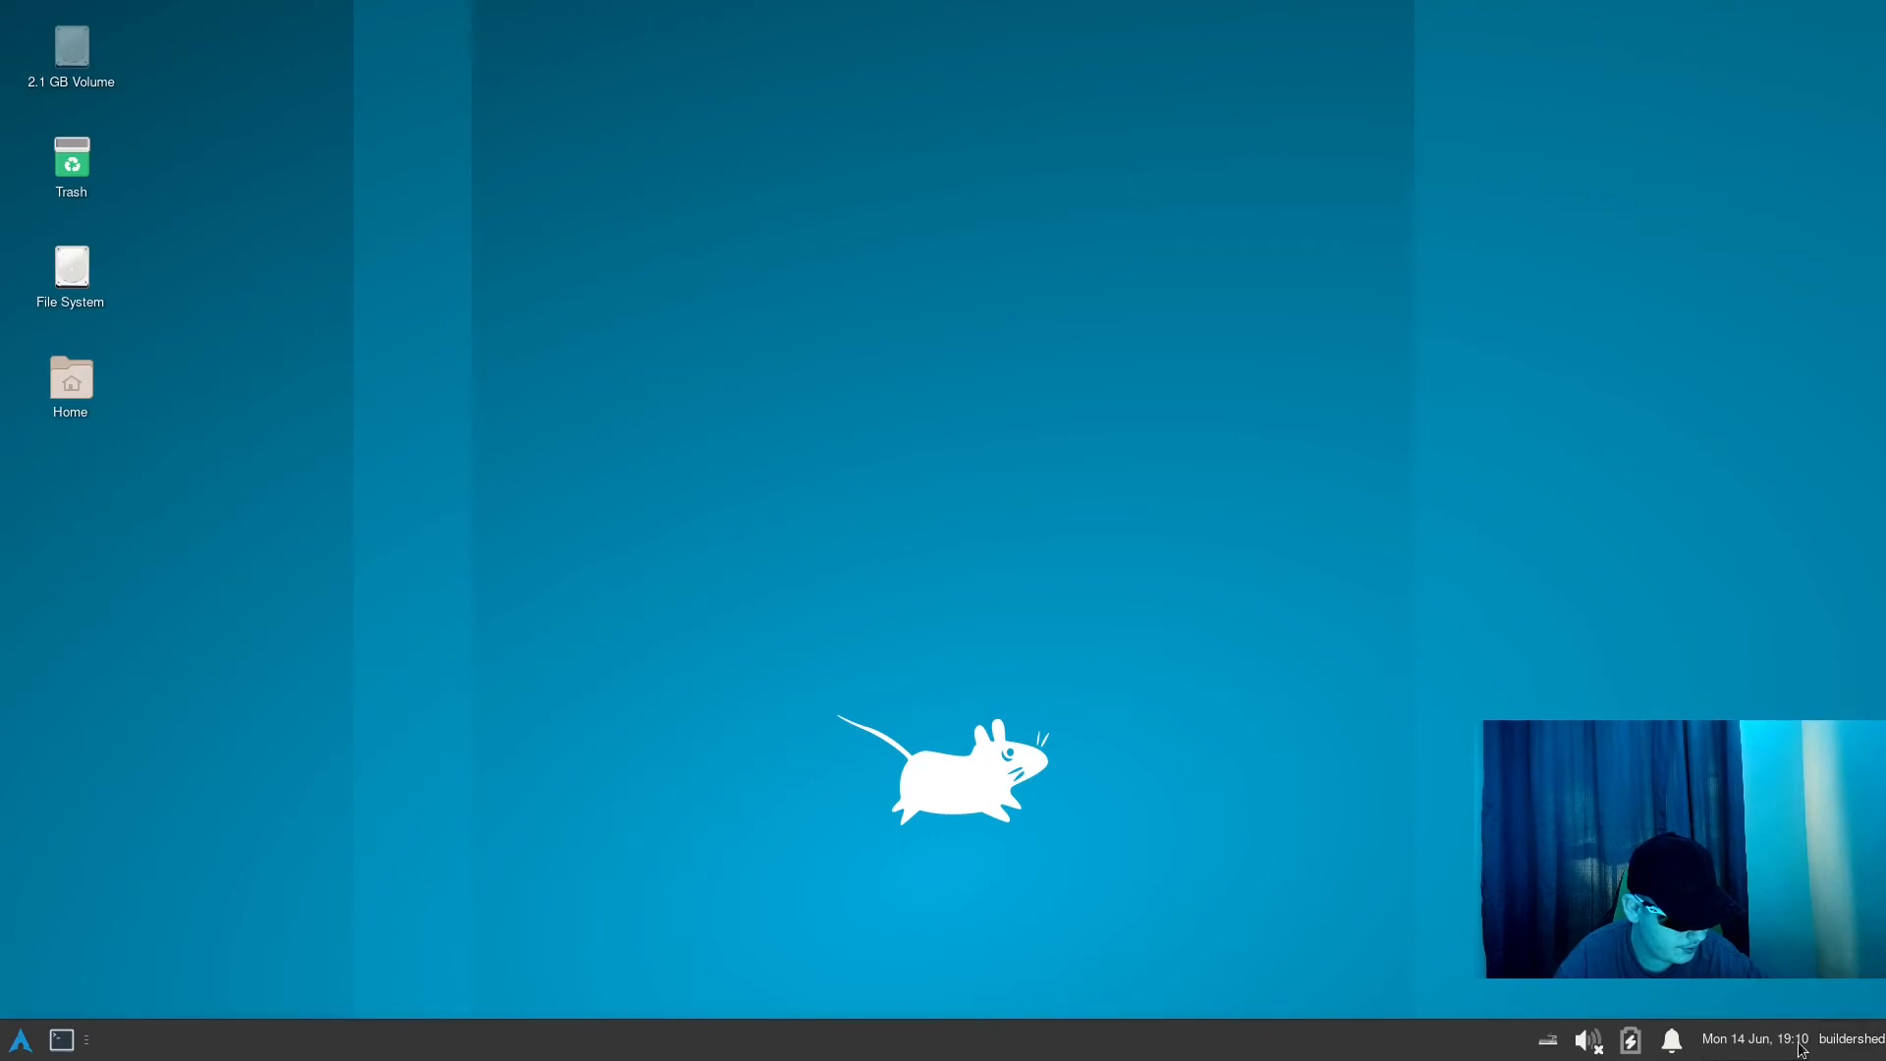
pyautogui.click(1799, 1044)
pyautogui.click(1780, 1049)
pyautogui.click(1841, 1053)
# - Examine the full list of items that can be added to the bottom panel, and close the list
pyautogui.rightClick(1129, 1051)
pyautogui.moveTo(1211, 1001)
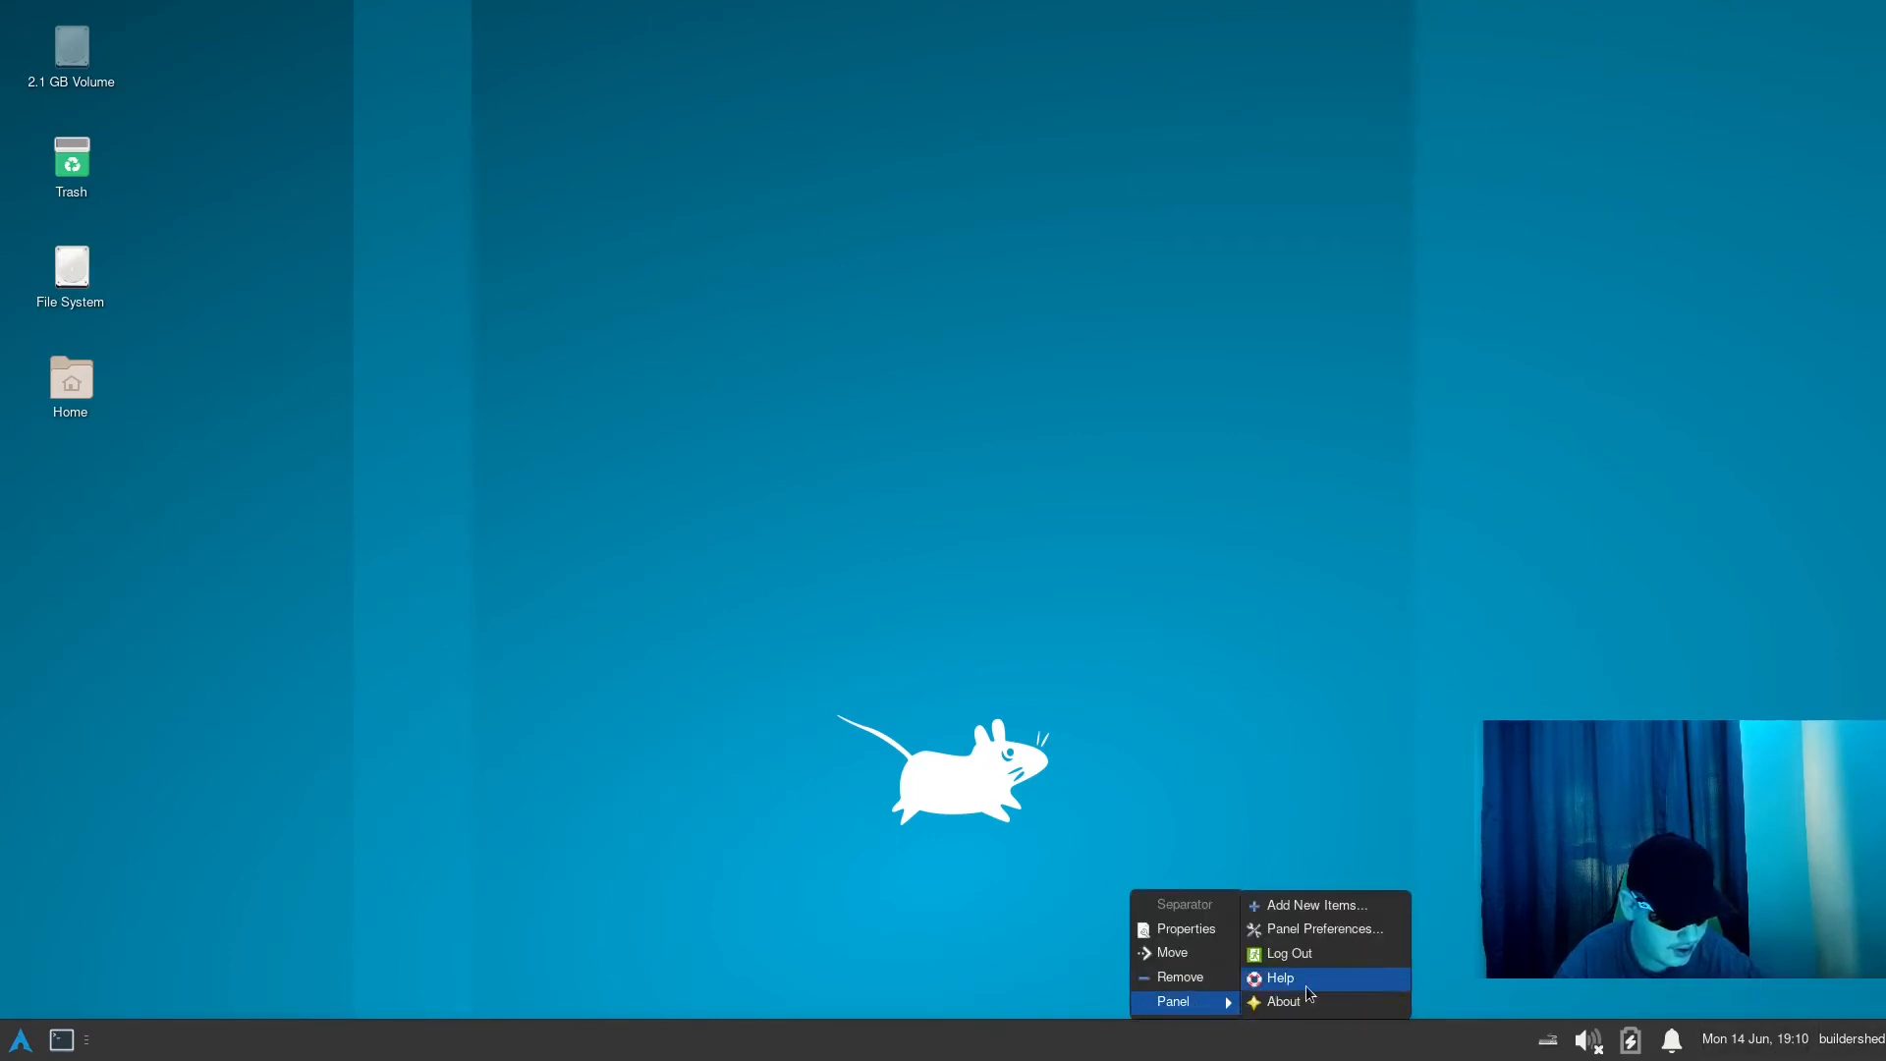
pyautogui.click(1328, 901)
pyautogui.scroll(-5, 880, 459)
pyautogui.scroll(-10, 880, 459)
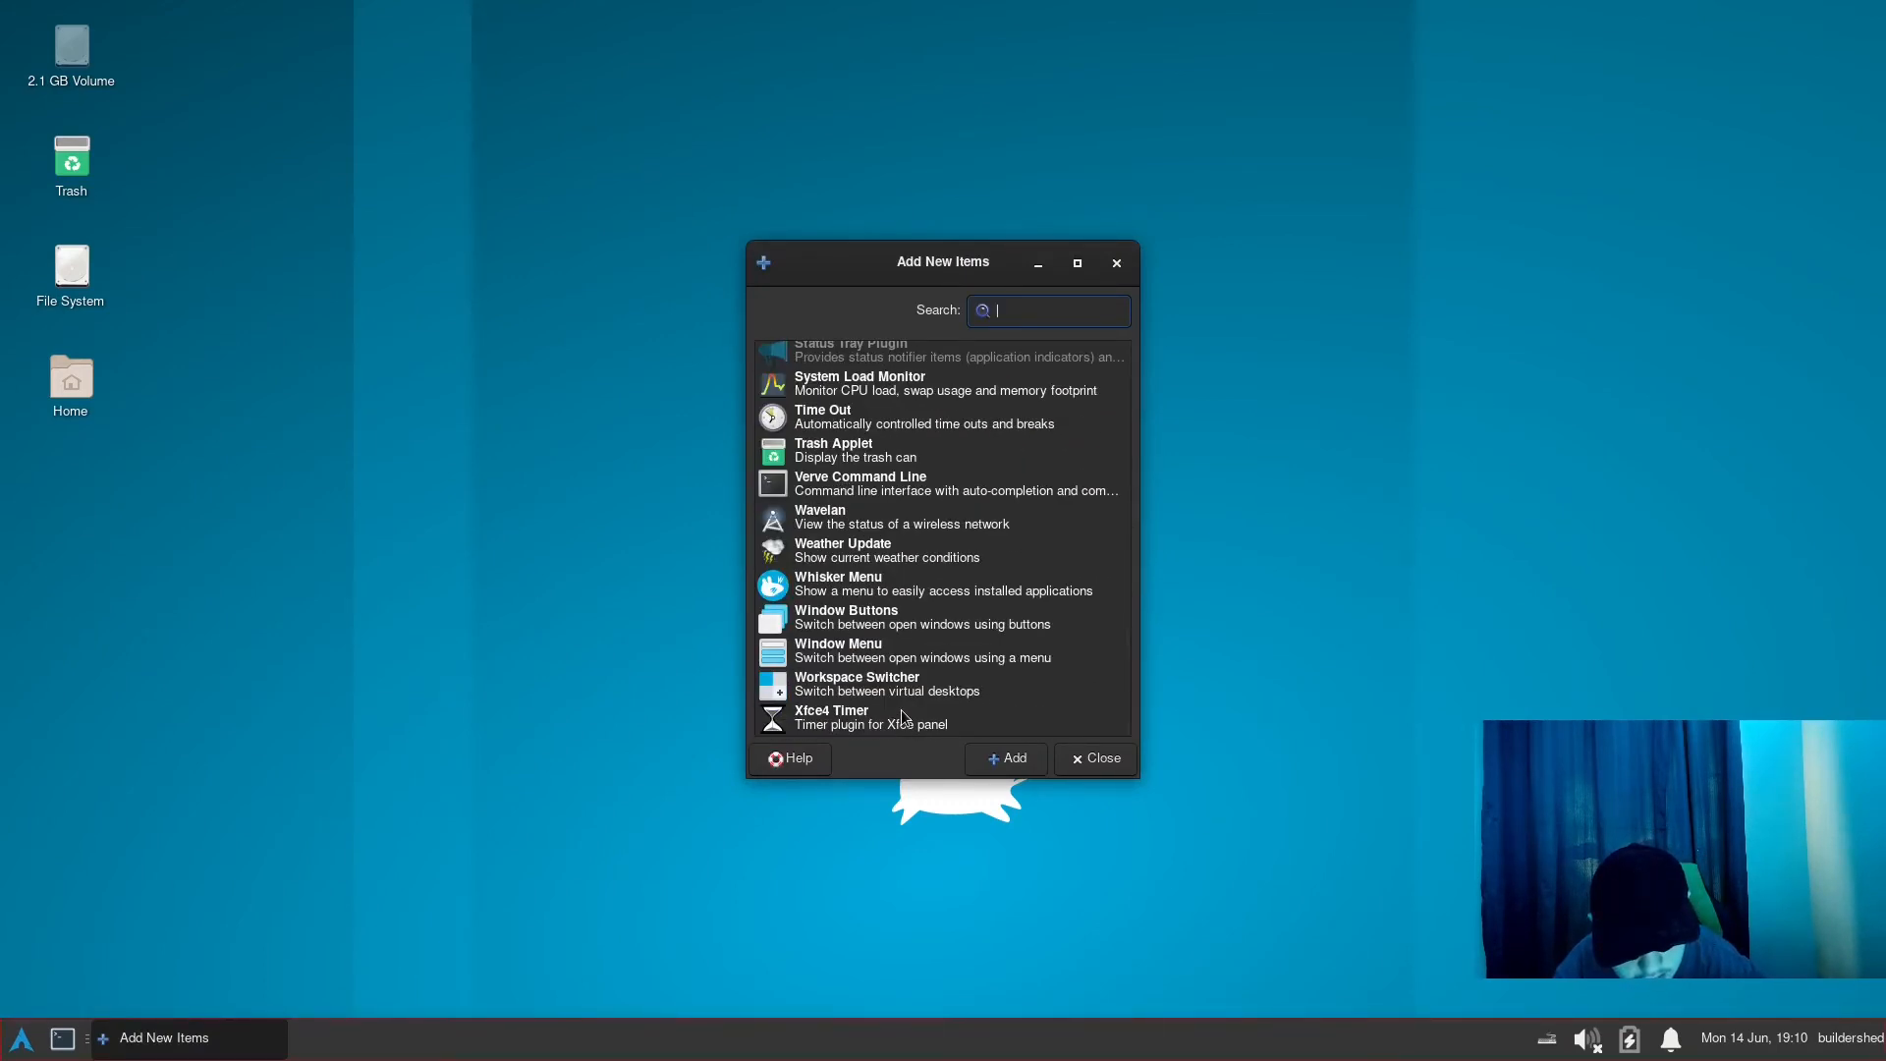
pyautogui.scroll(2, 904, 717)
pyautogui.scroll(-2, 852, 638)
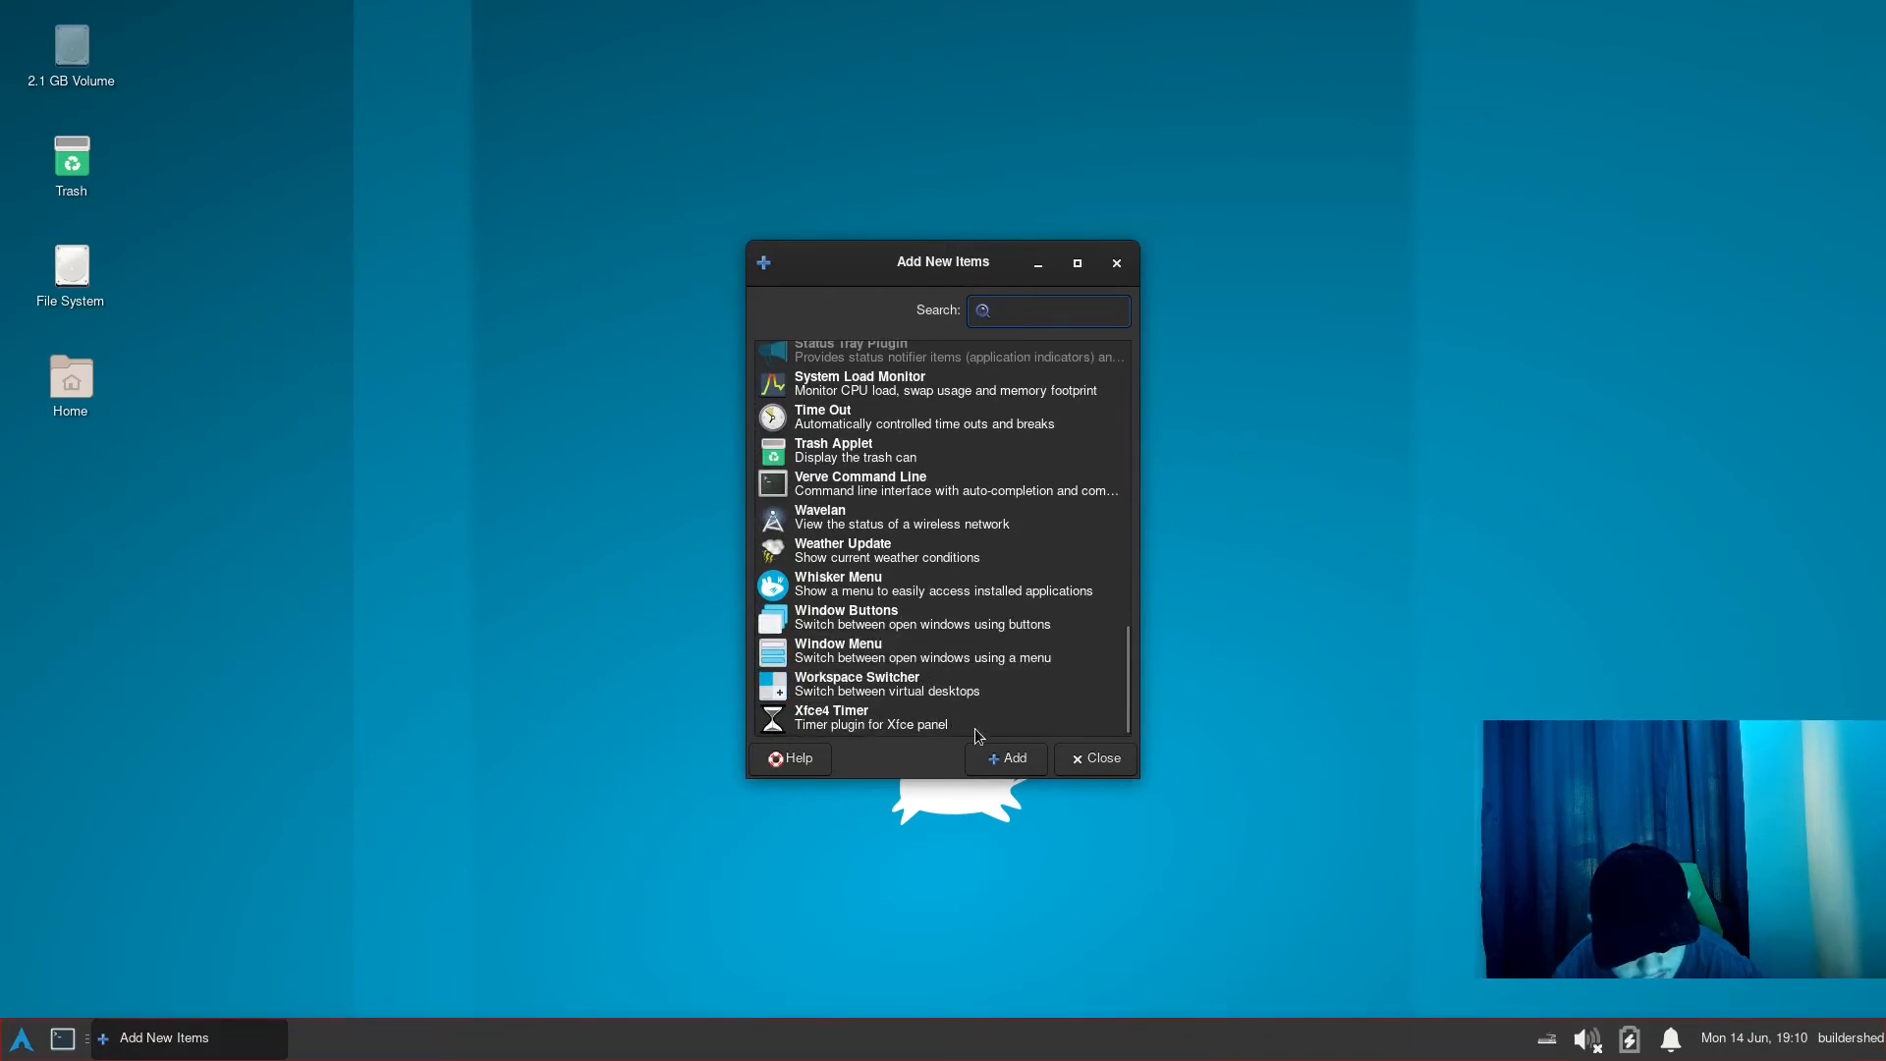
pyautogui.scroll(15, 958, 629)
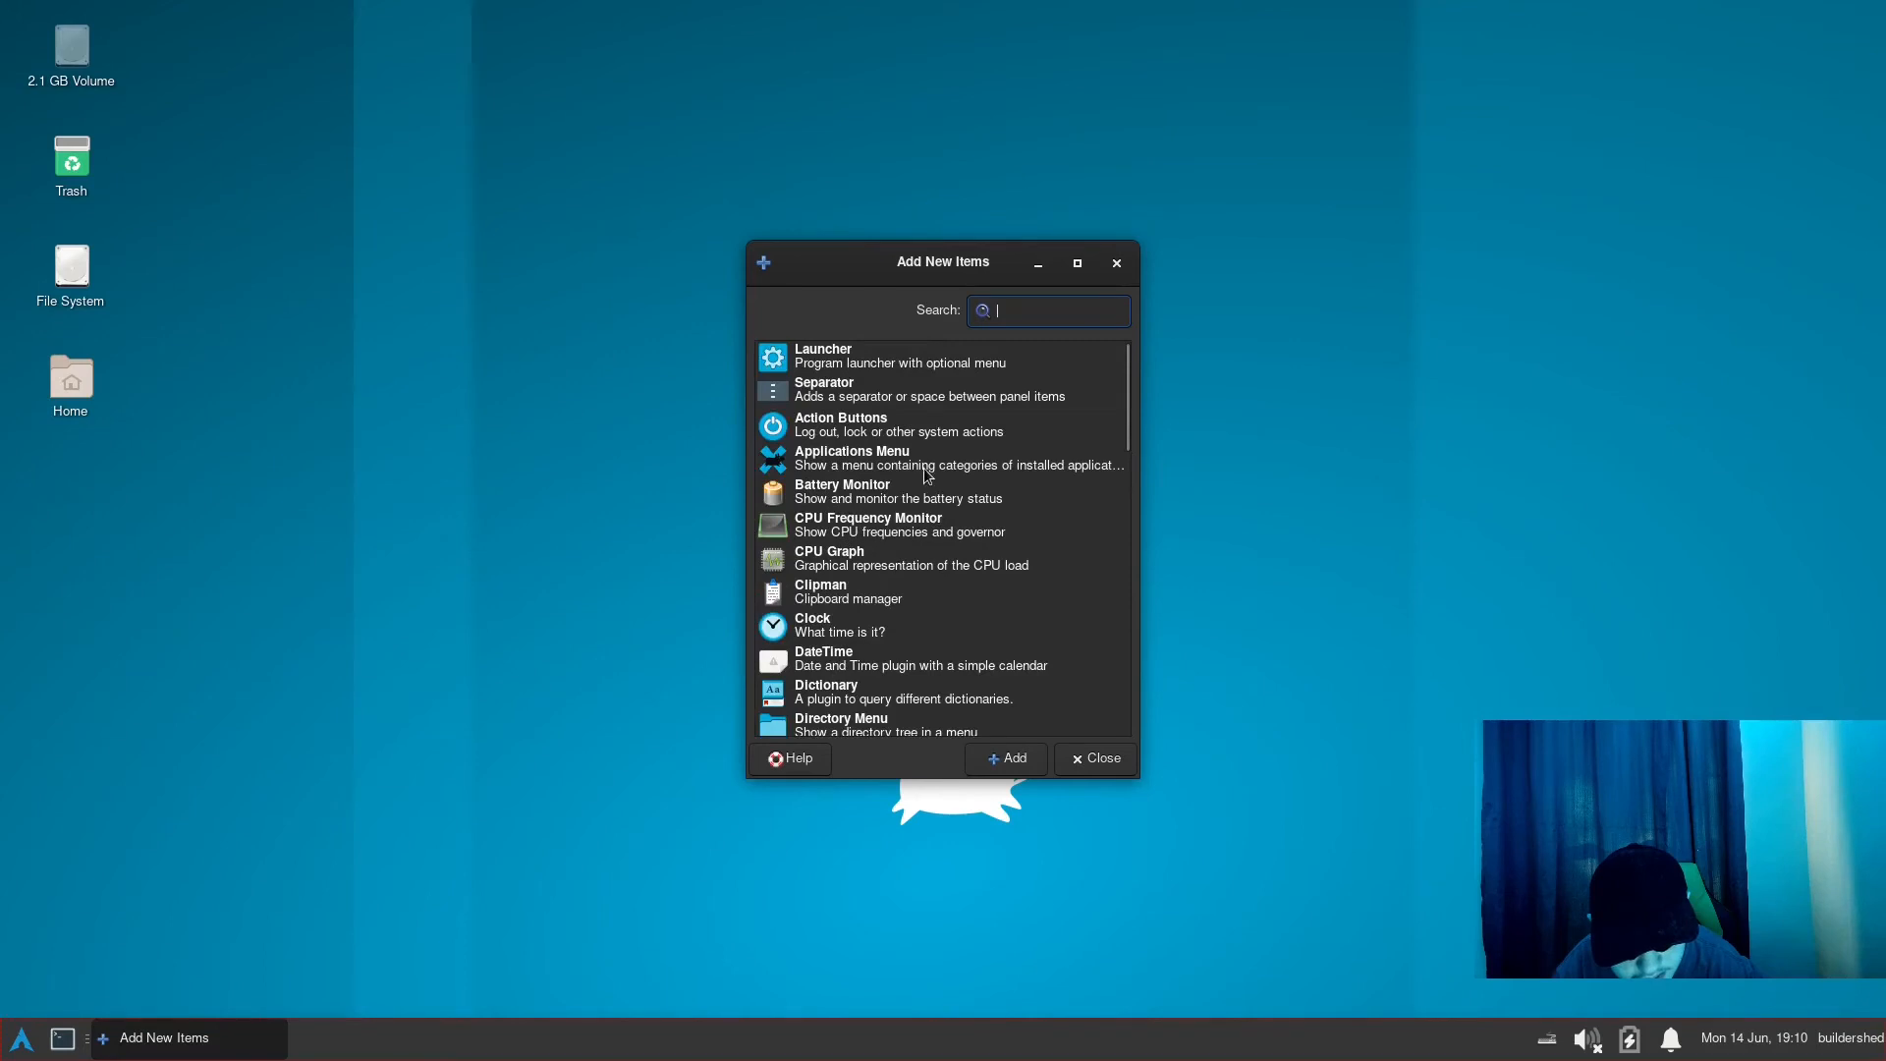
pyautogui.click(1095, 754)
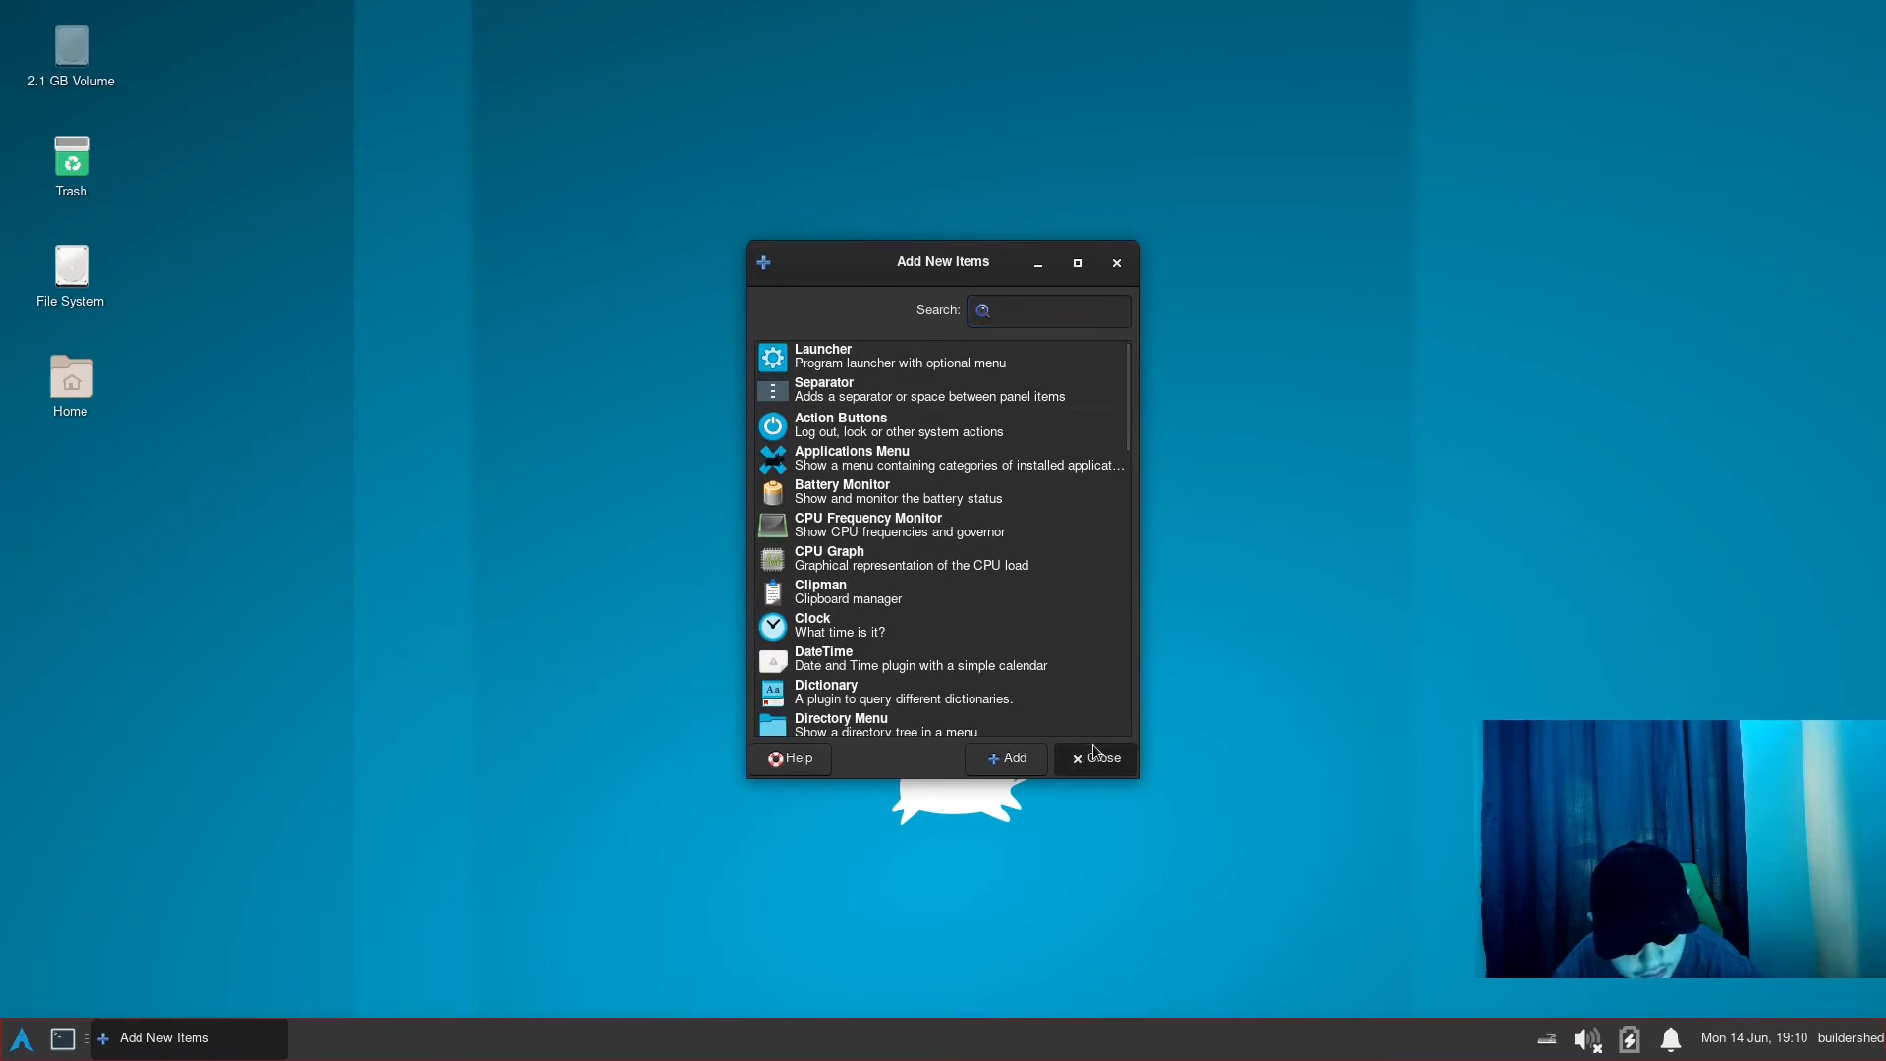
pyautogui.rightClick(291, 1037)
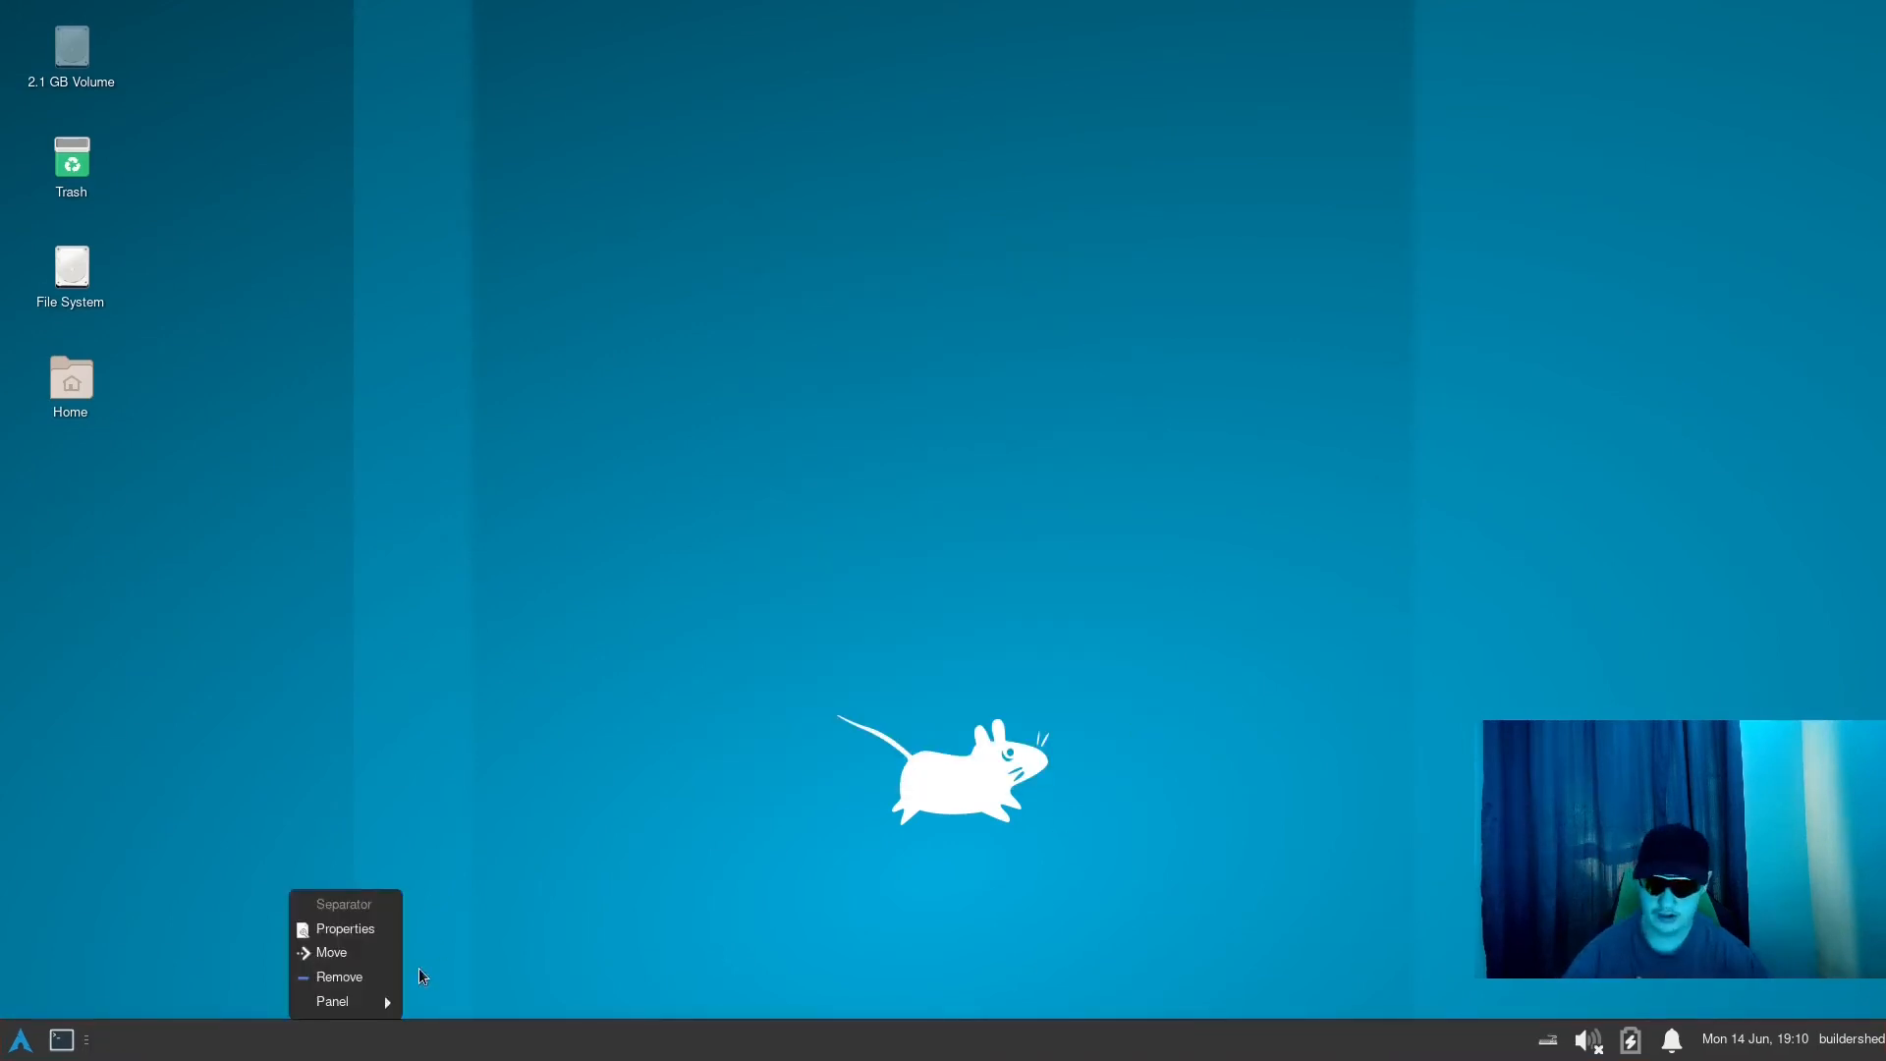
pyautogui.rightClick(36, 1054)
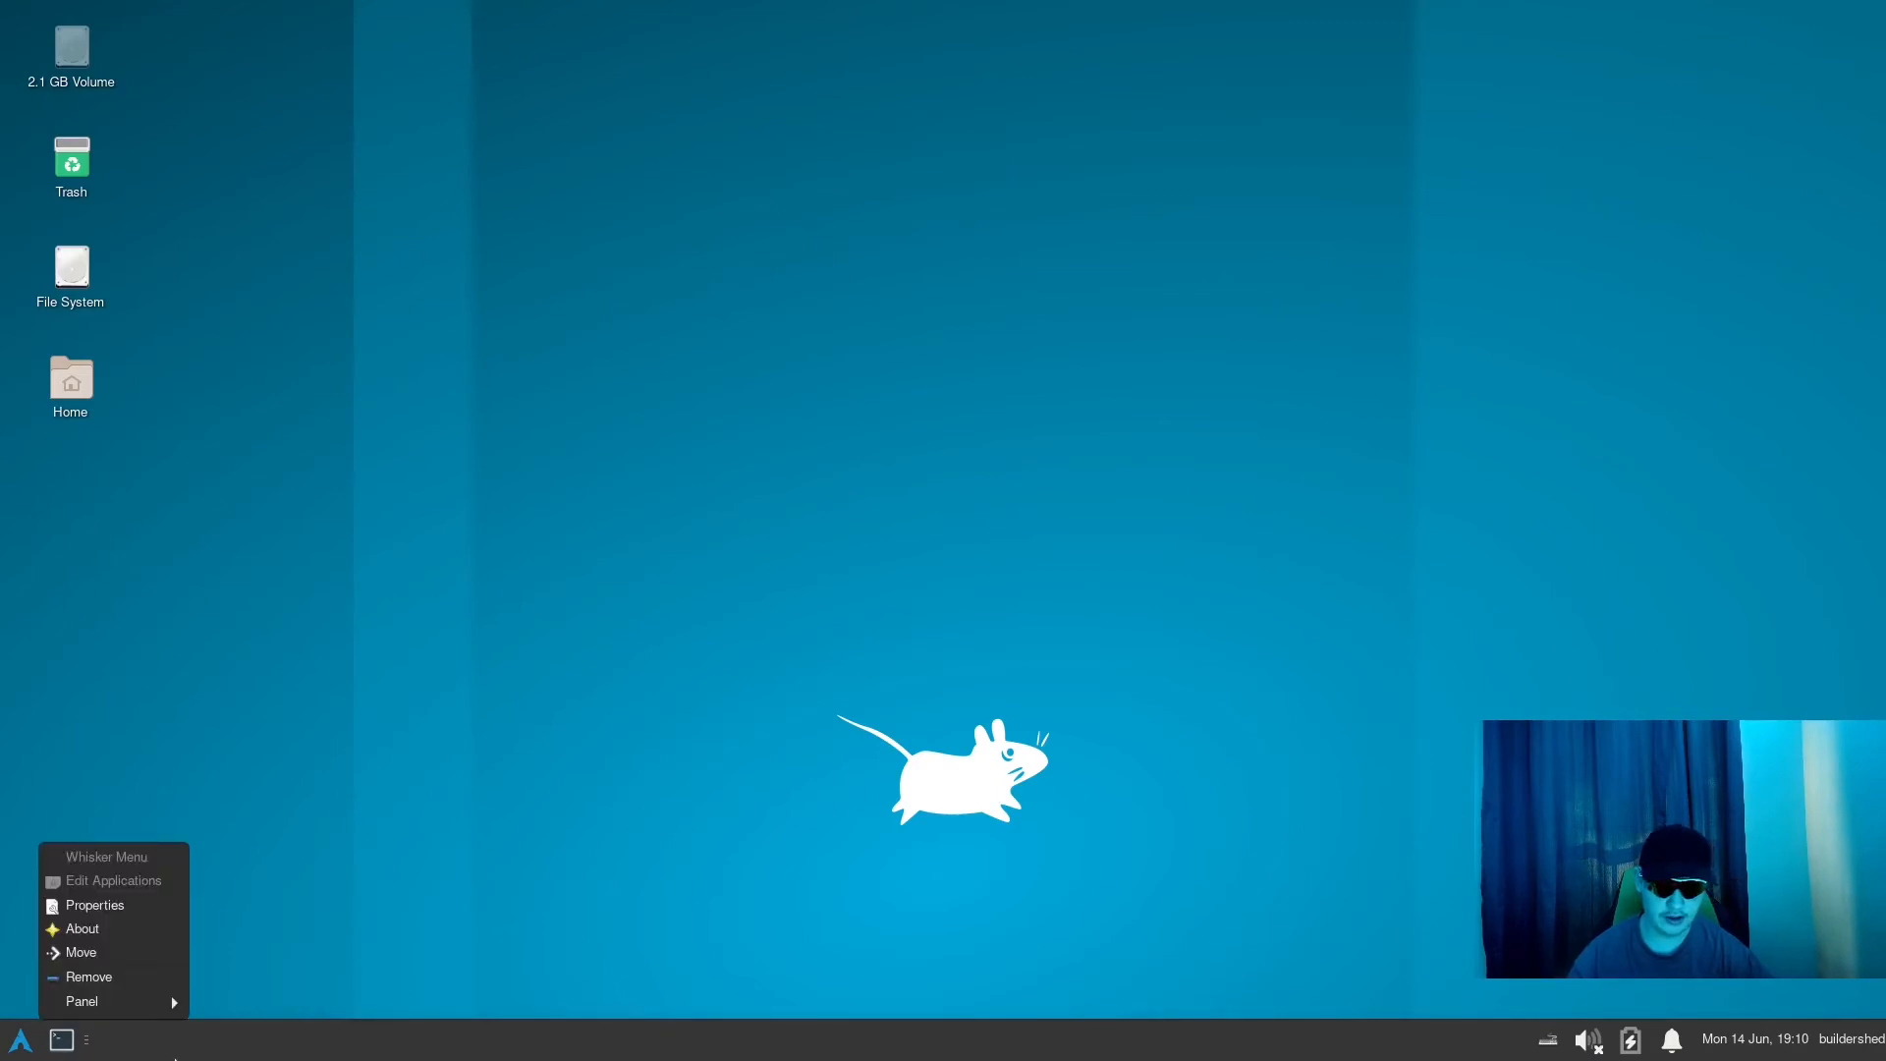
# - Open the preferences of Panel 1, unlock the panel, and move it to the top edge of the desktop
pyautogui.rightClick(177, 1055)
pyautogui.moveTo(245, 1002)
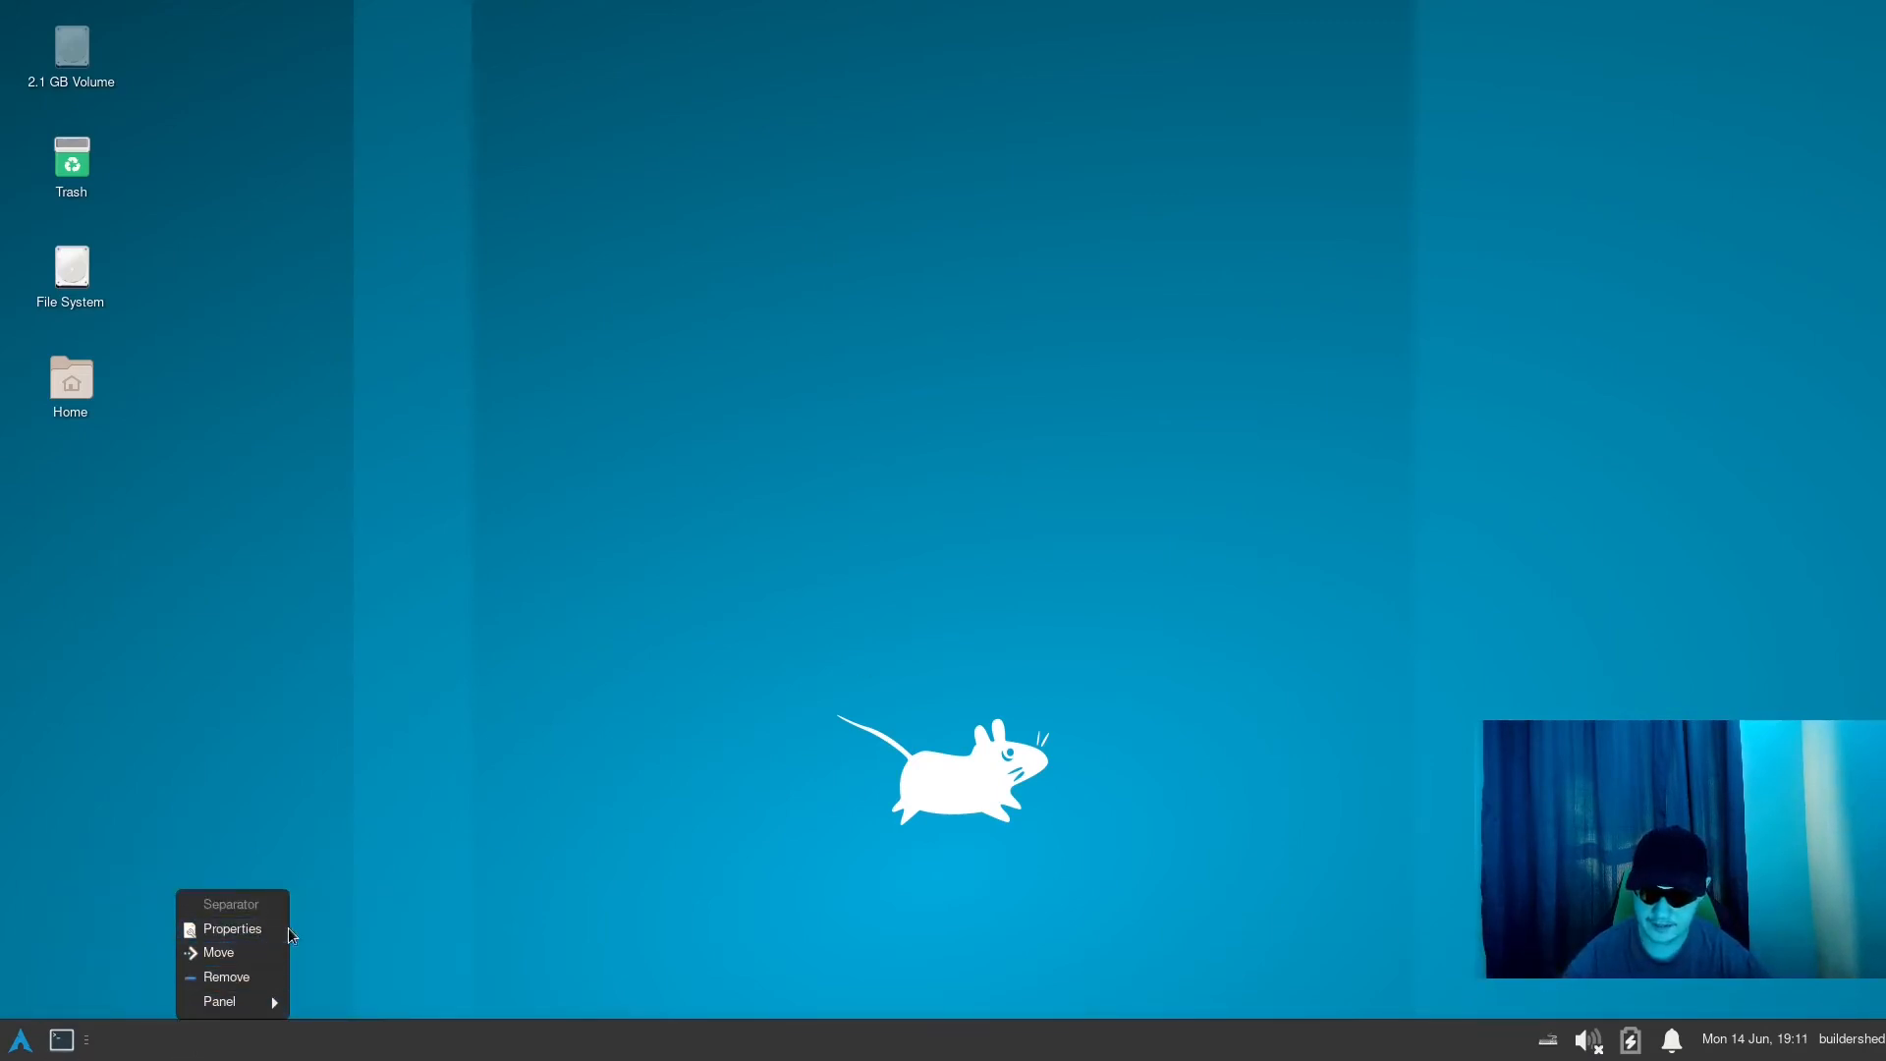
pyautogui.click(378, 929)
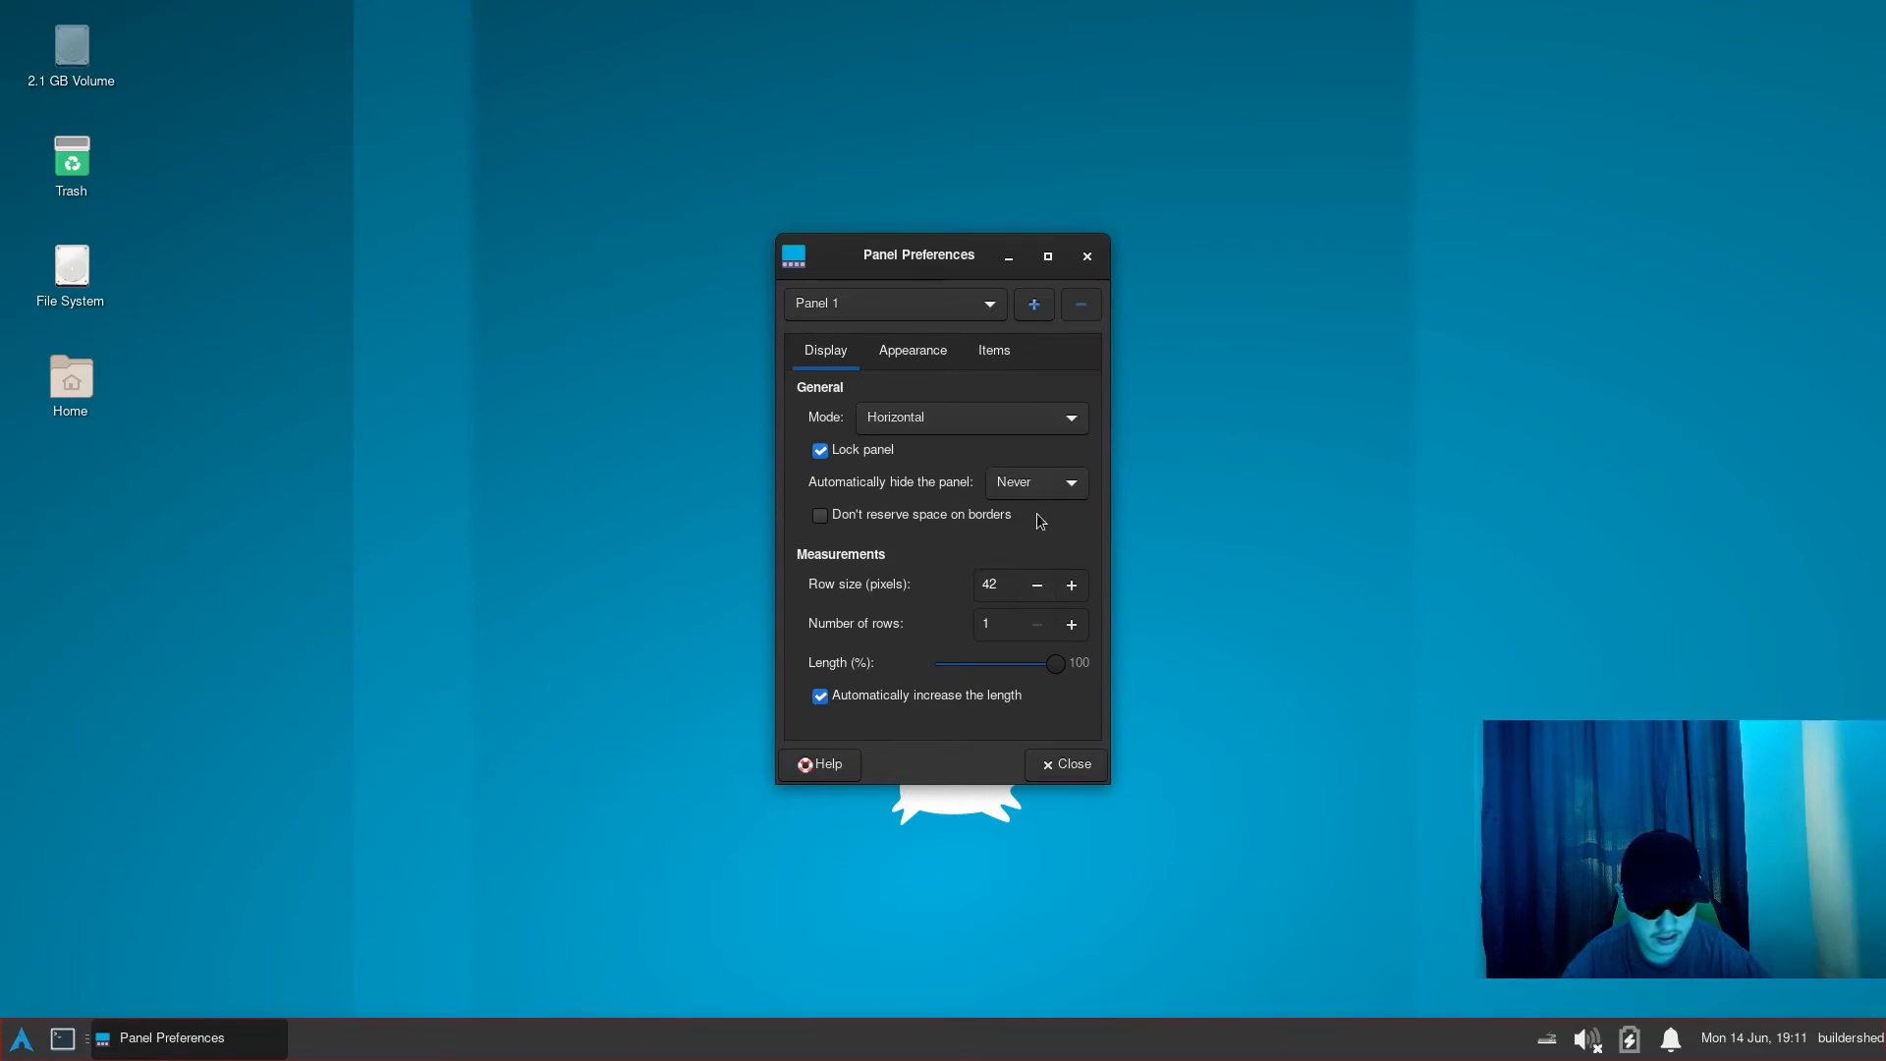
pyautogui.click(854, 451)
pyautogui.moveTo(1324, 1038); pyautogui.dragTo(1324, 7)
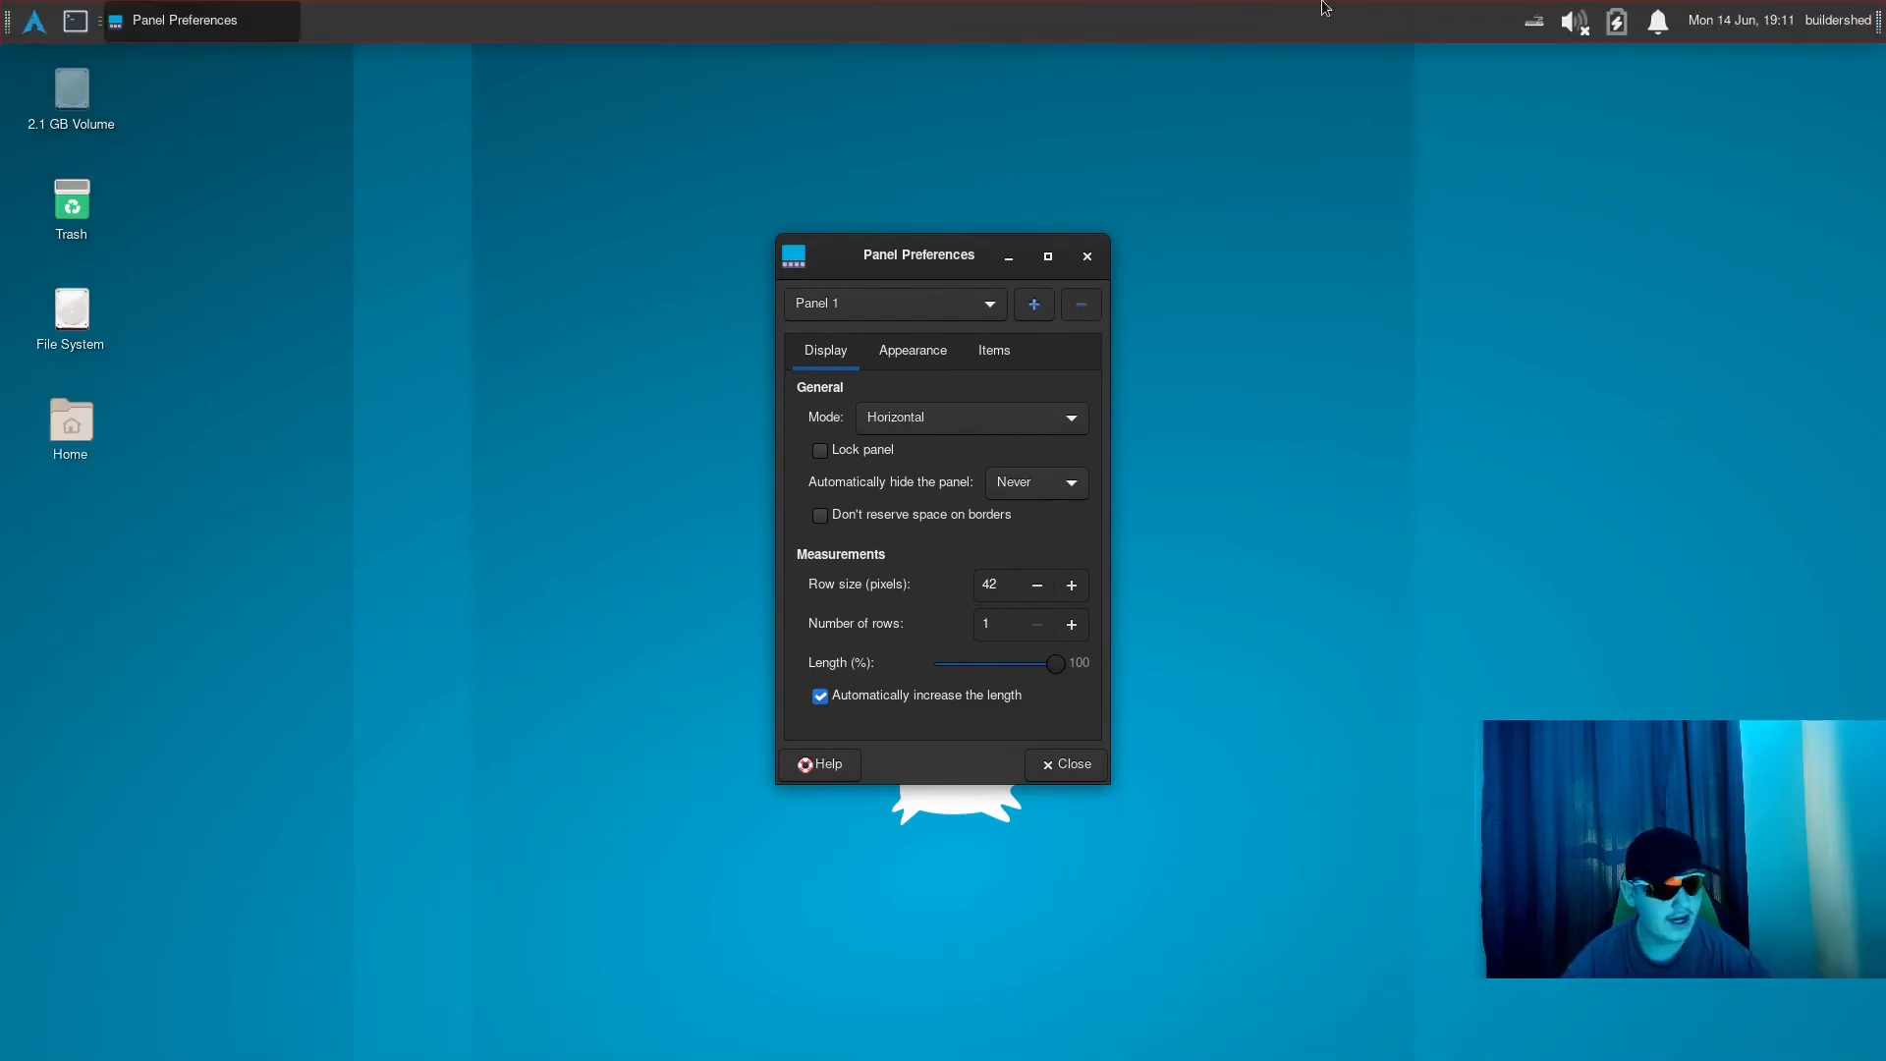
# - Reduce the row size of Panel 1 to 26 pixels
pyautogui.click(1042, 587)
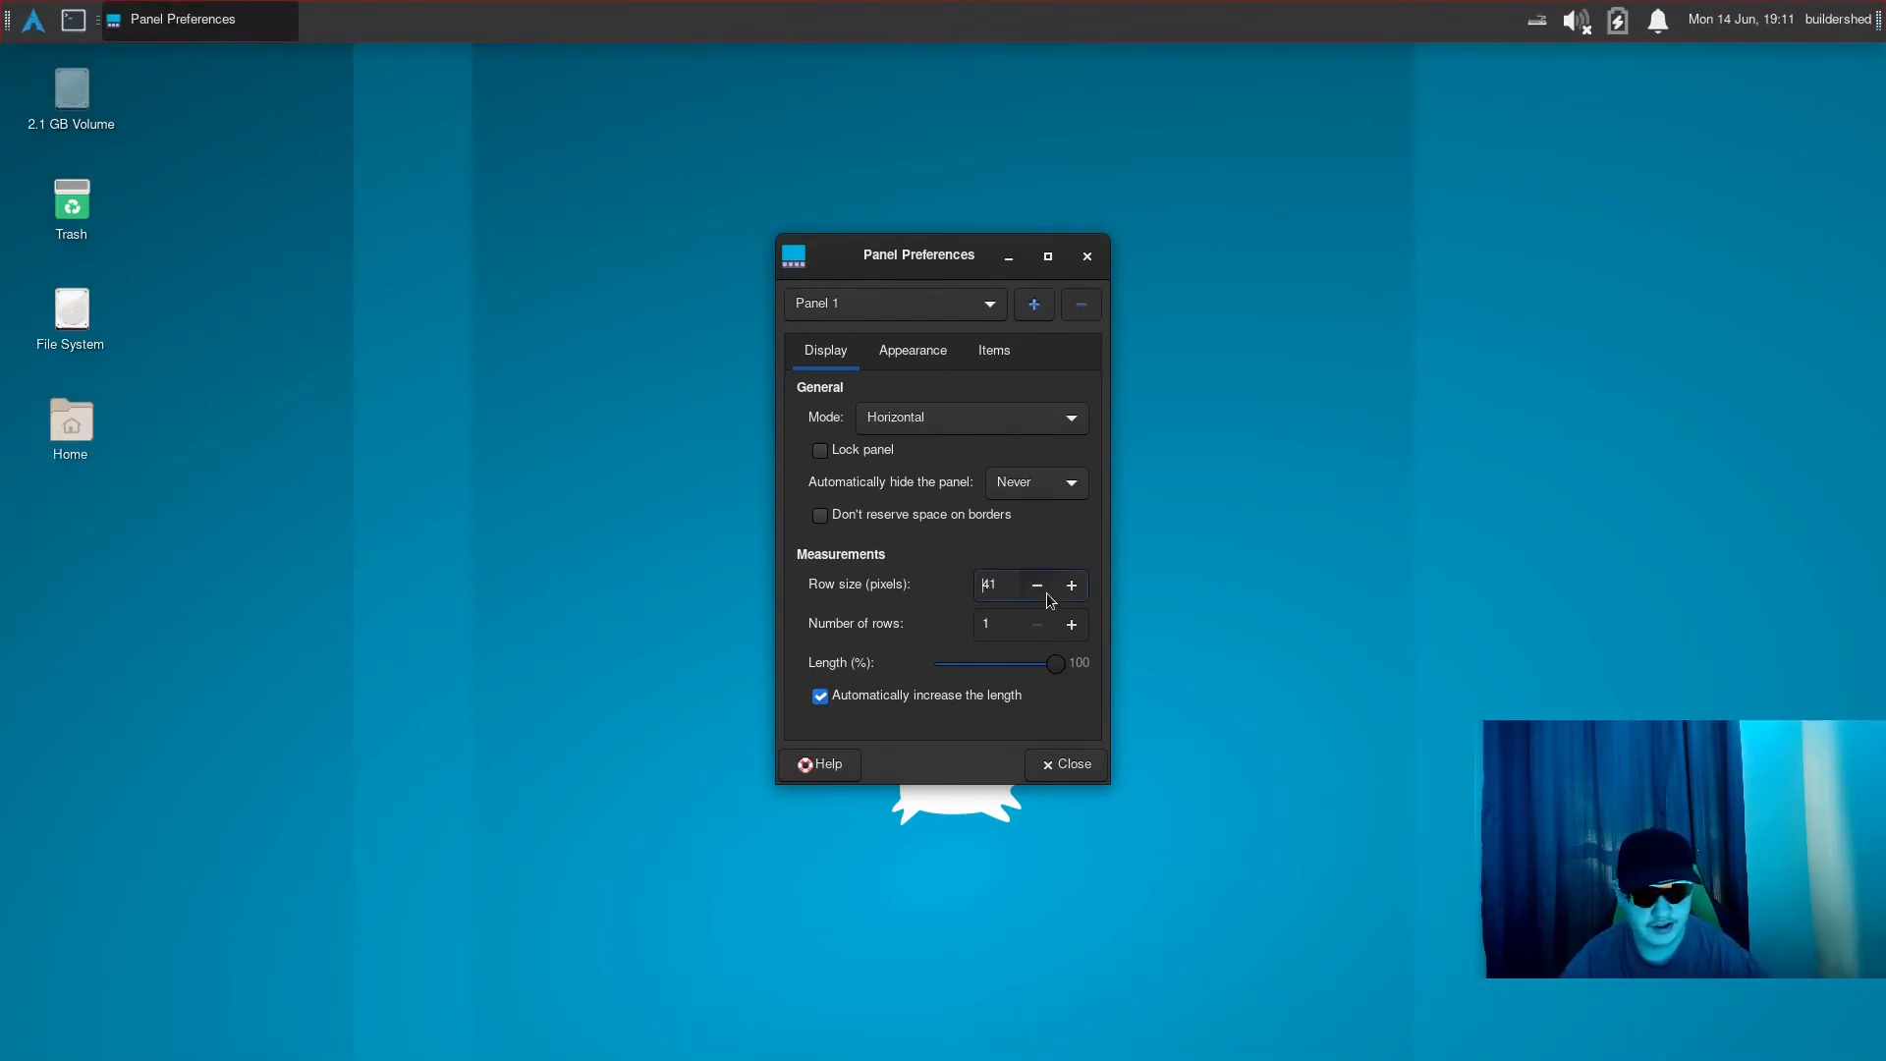
pyautogui.moveTo(1047, 592)
pyautogui.mouseDown()
pyautogui.moveTo(1074, 591)
pyautogui.moveTo(1049, 587)
pyautogui.mouseUp()
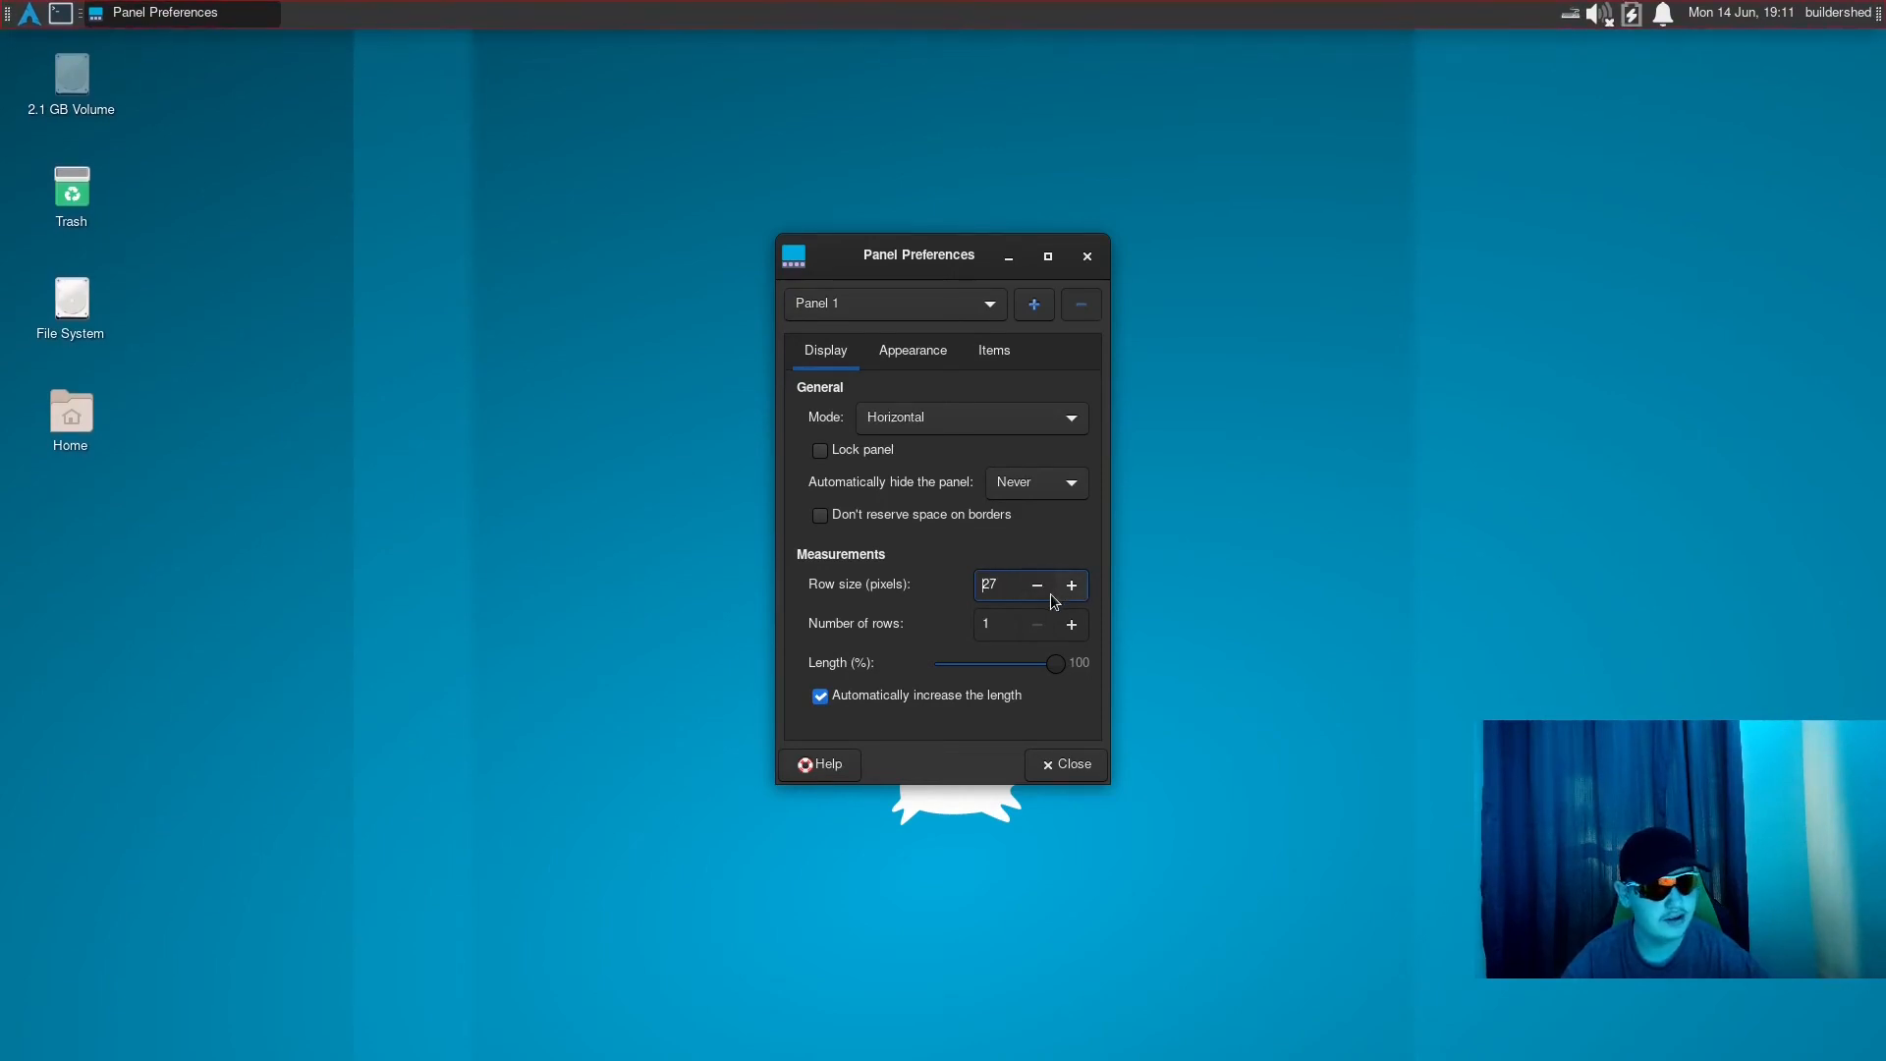
pyautogui.click(1049, 593)
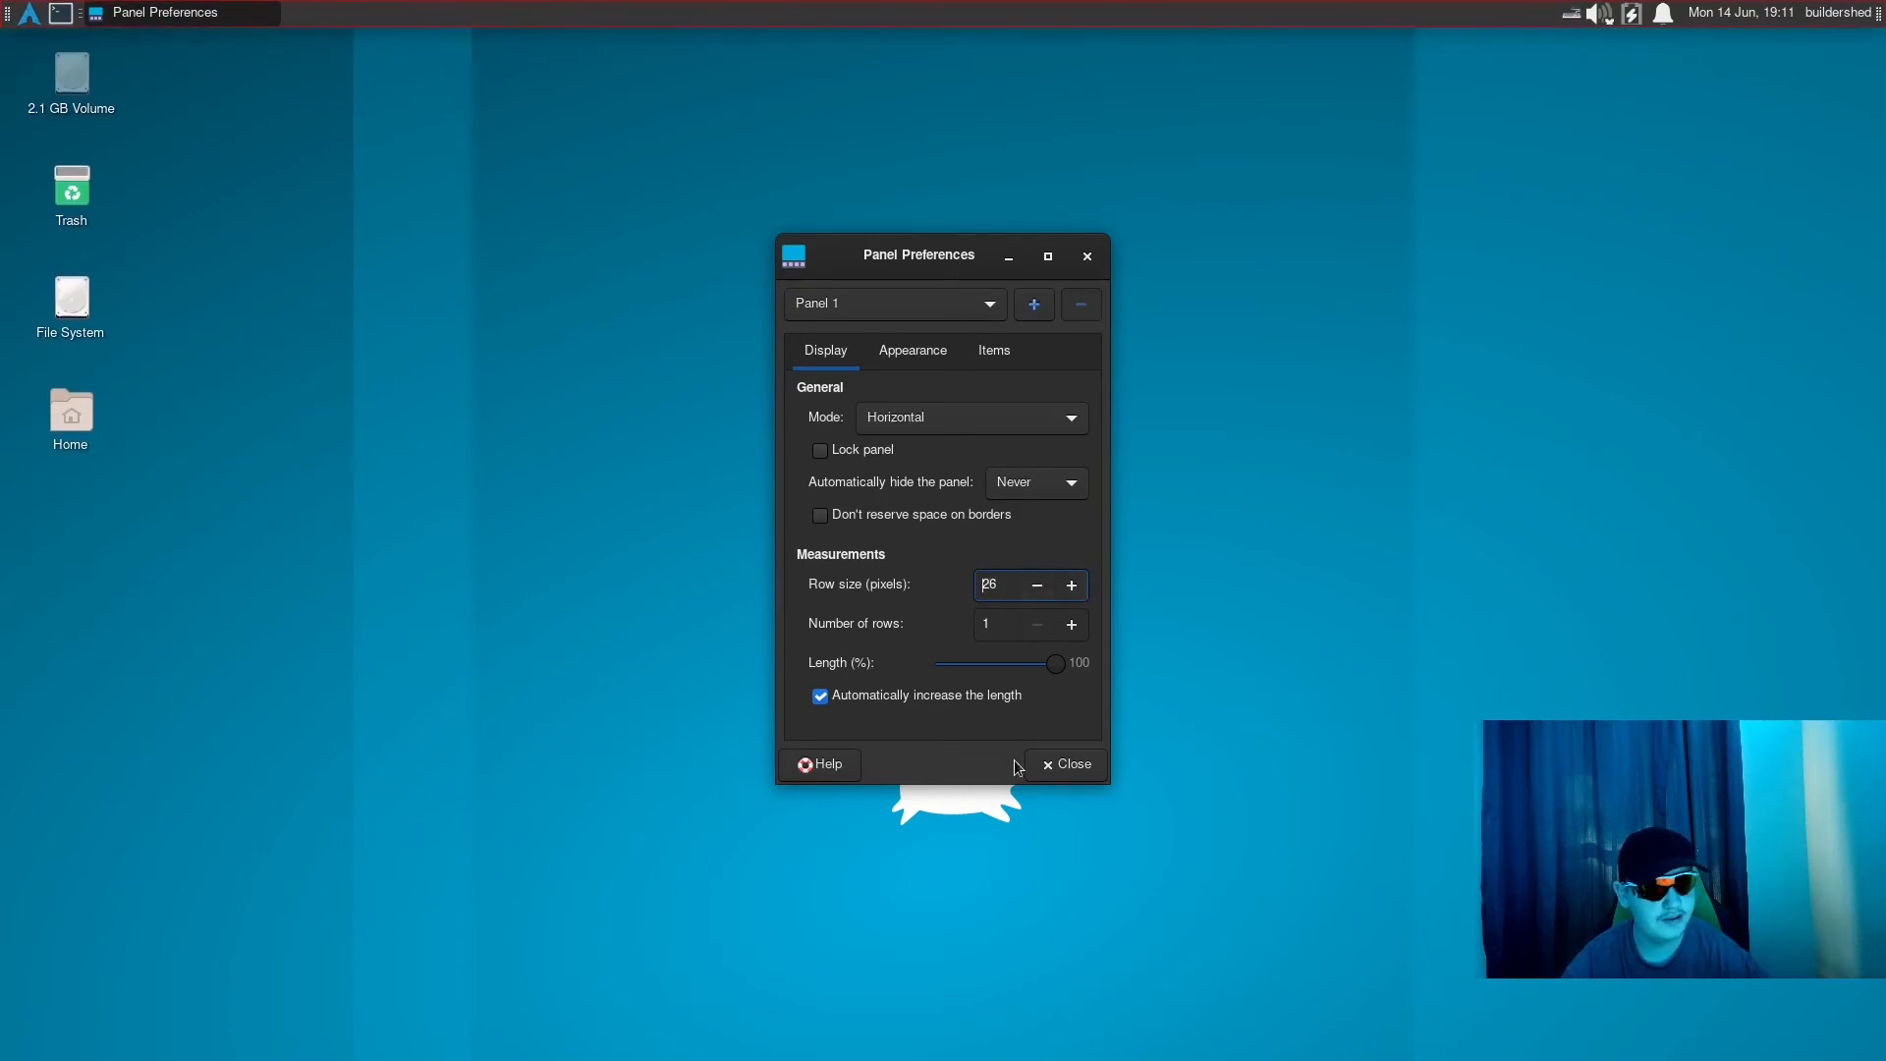
# - Add a second panel in Vertical mode and place it against the left edge of the desktop, below the first panel
pyautogui.click(1051, 311)
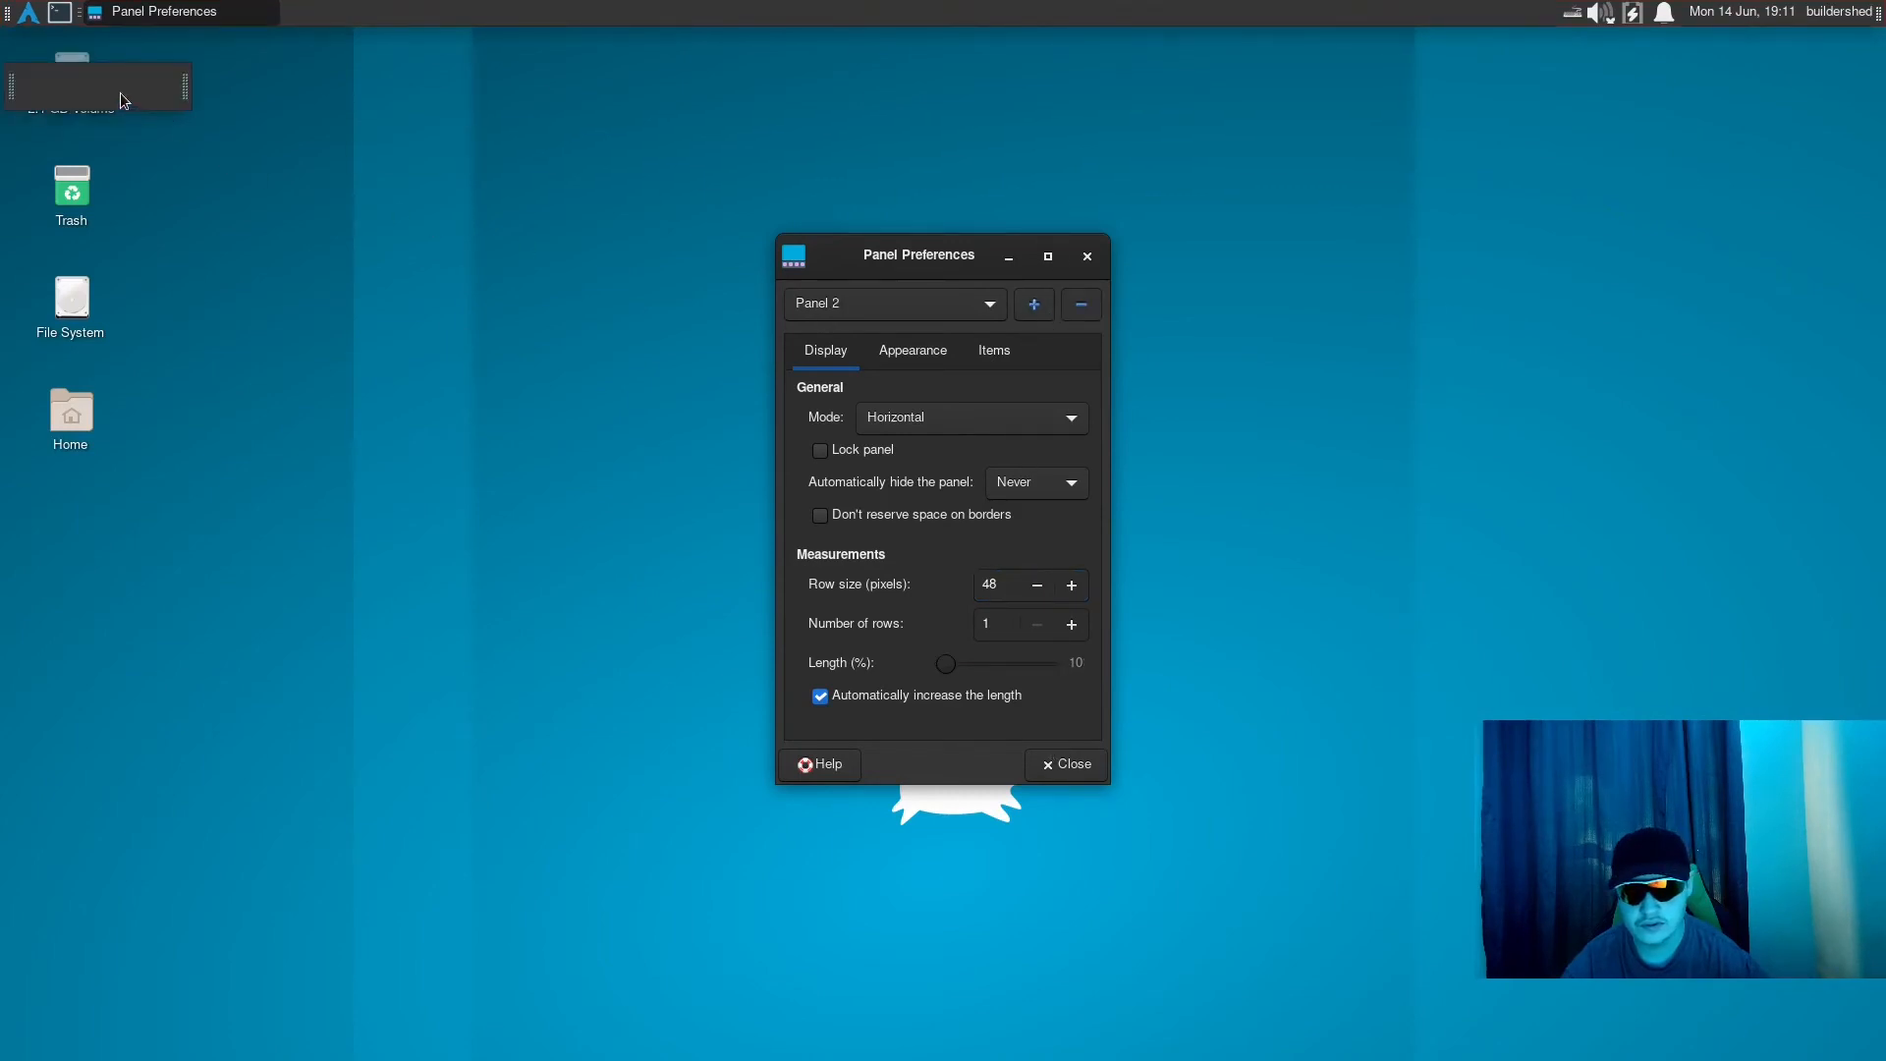
pyautogui.moveTo(120, 92); pyautogui.dragTo(3, 86)
pyautogui.click(892, 412)
pyautogui.click(912, 448)
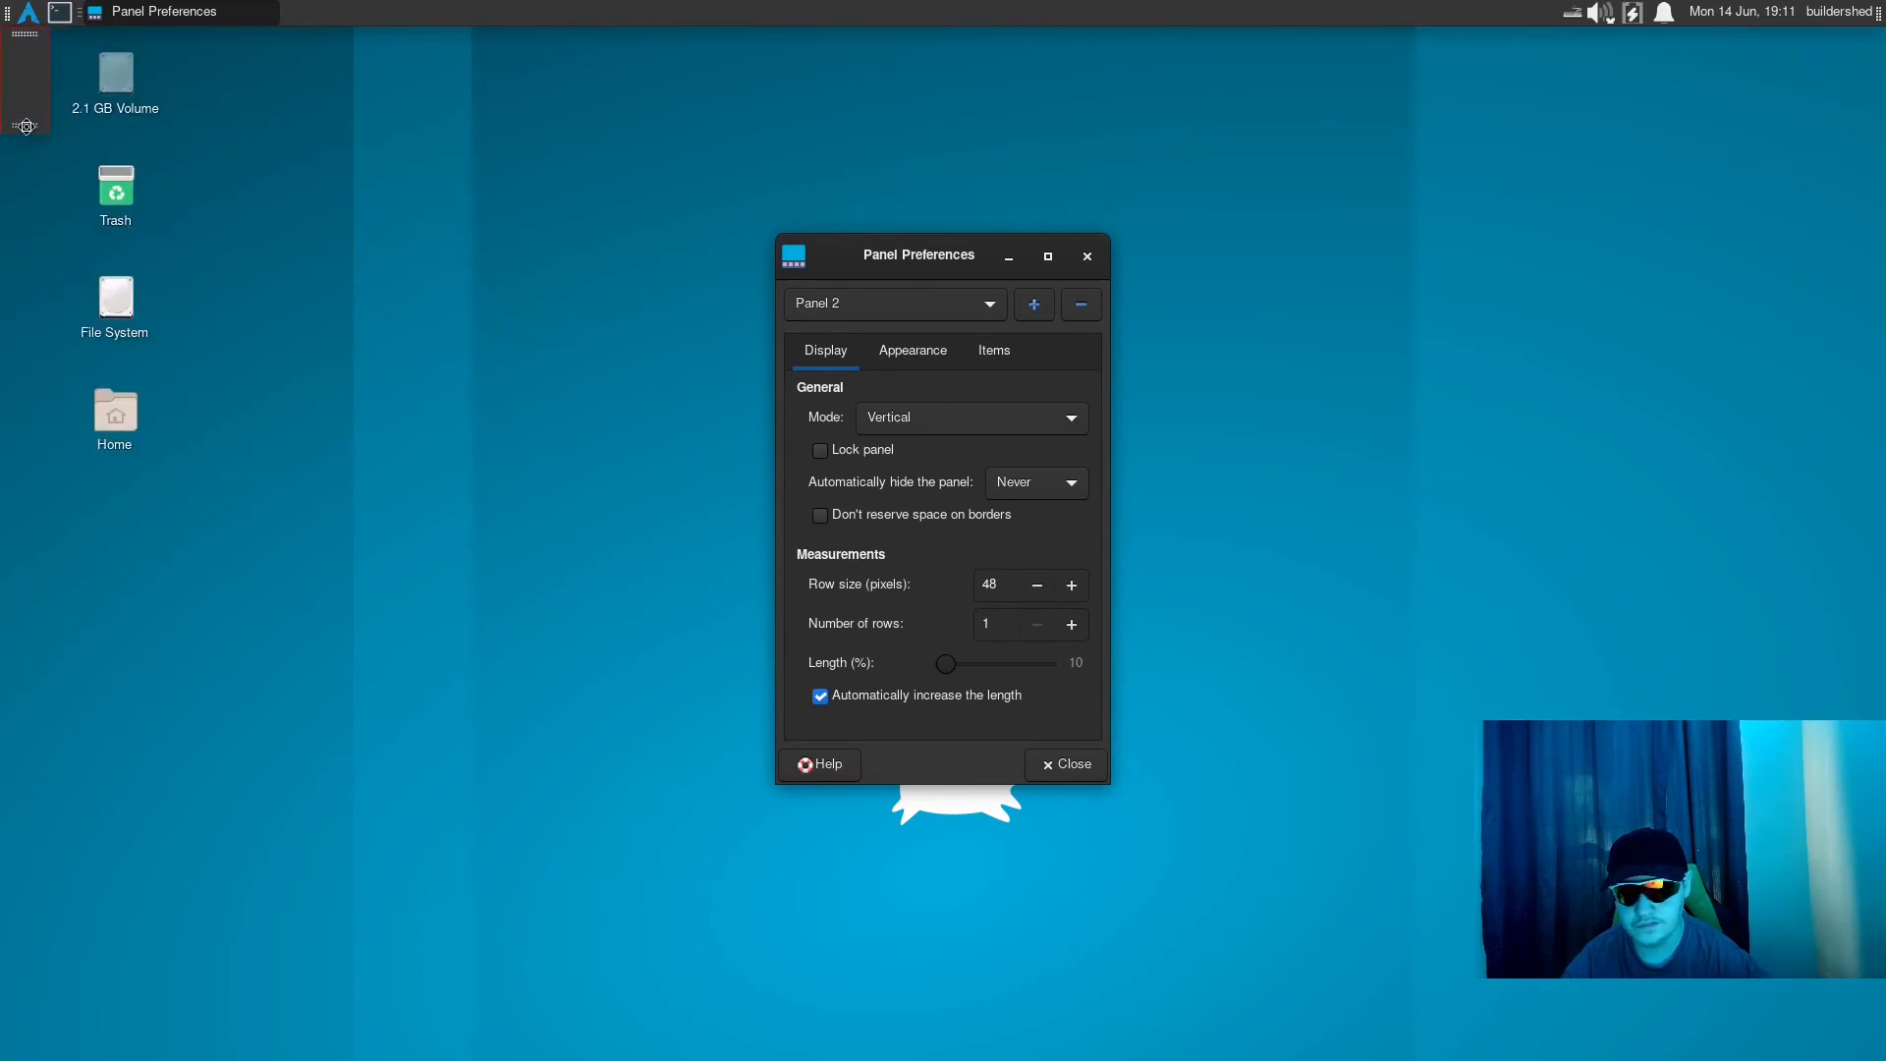
pyautogui.moveTo(27, 126); pyautogui.dragTo(22, 363)
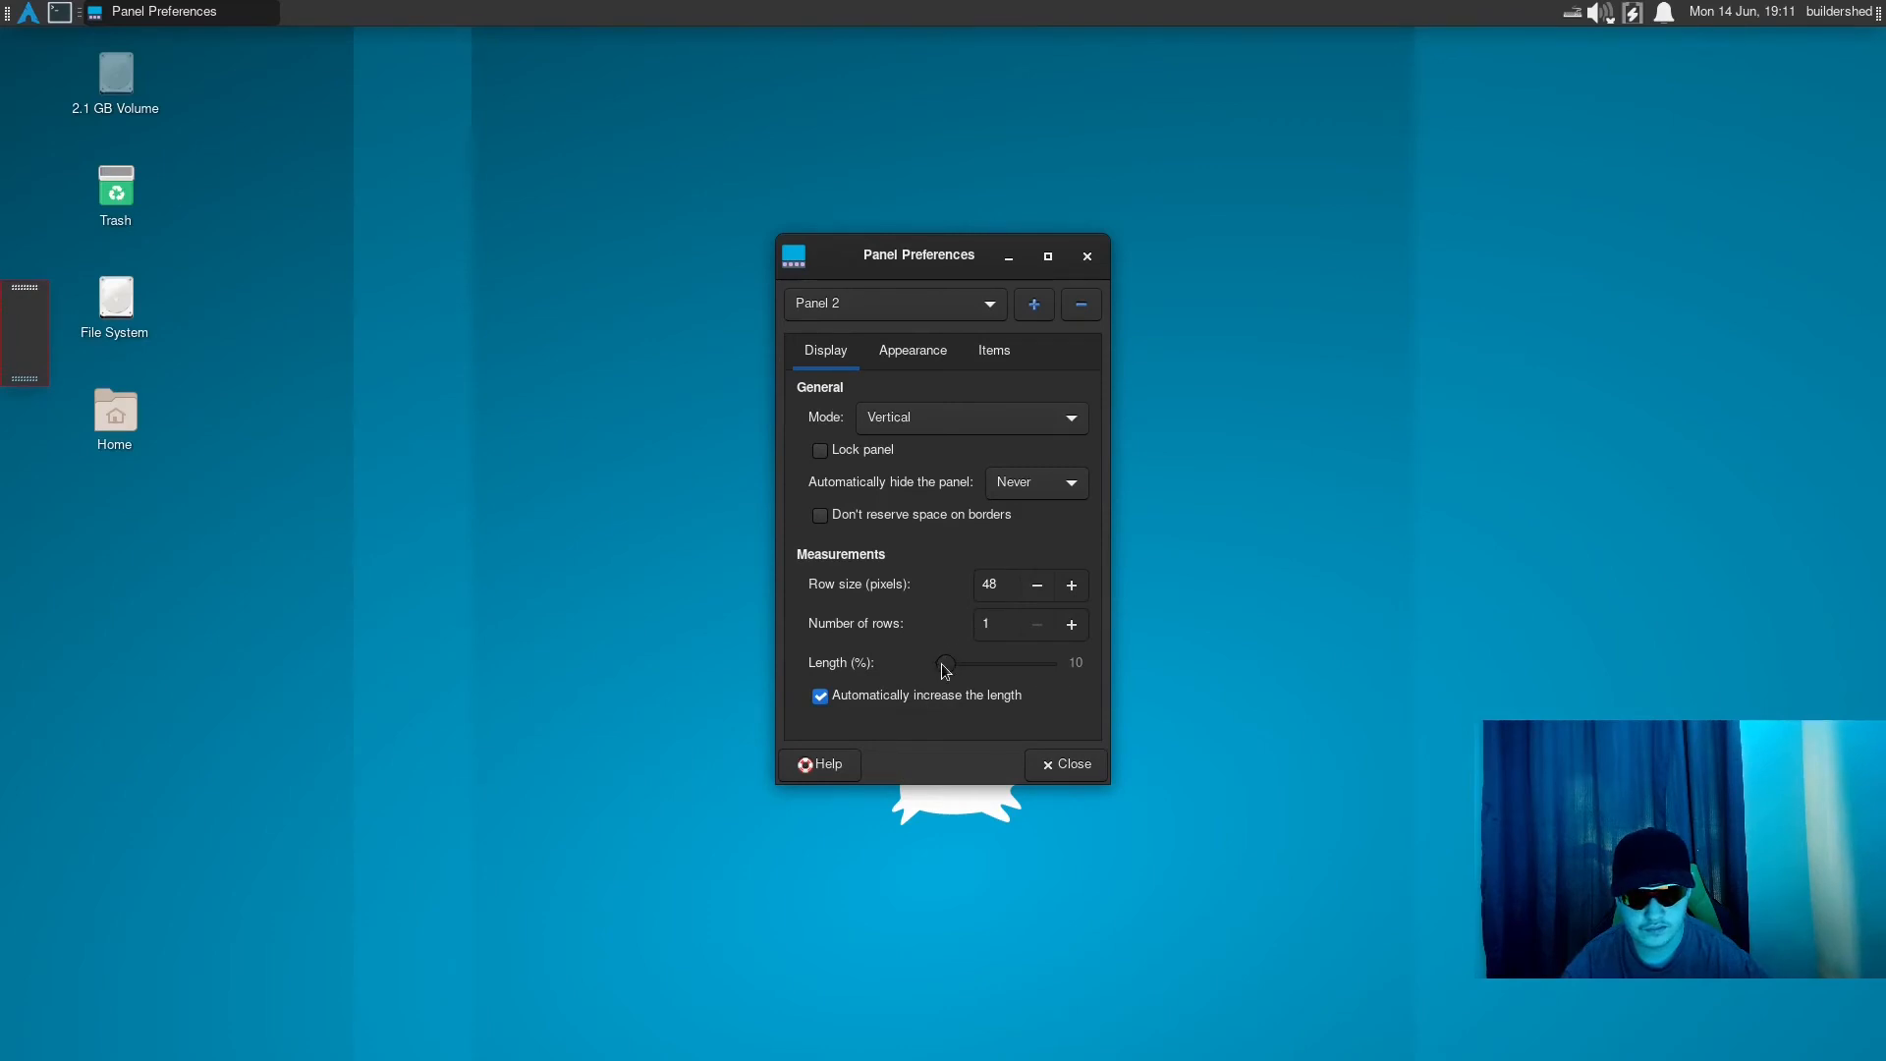
# - Set the length of Panel 2 to 97% and its row size to 63 pixels
pyautogui.moveTo(944, 663); pyautogui.dragTo(1081, 666)
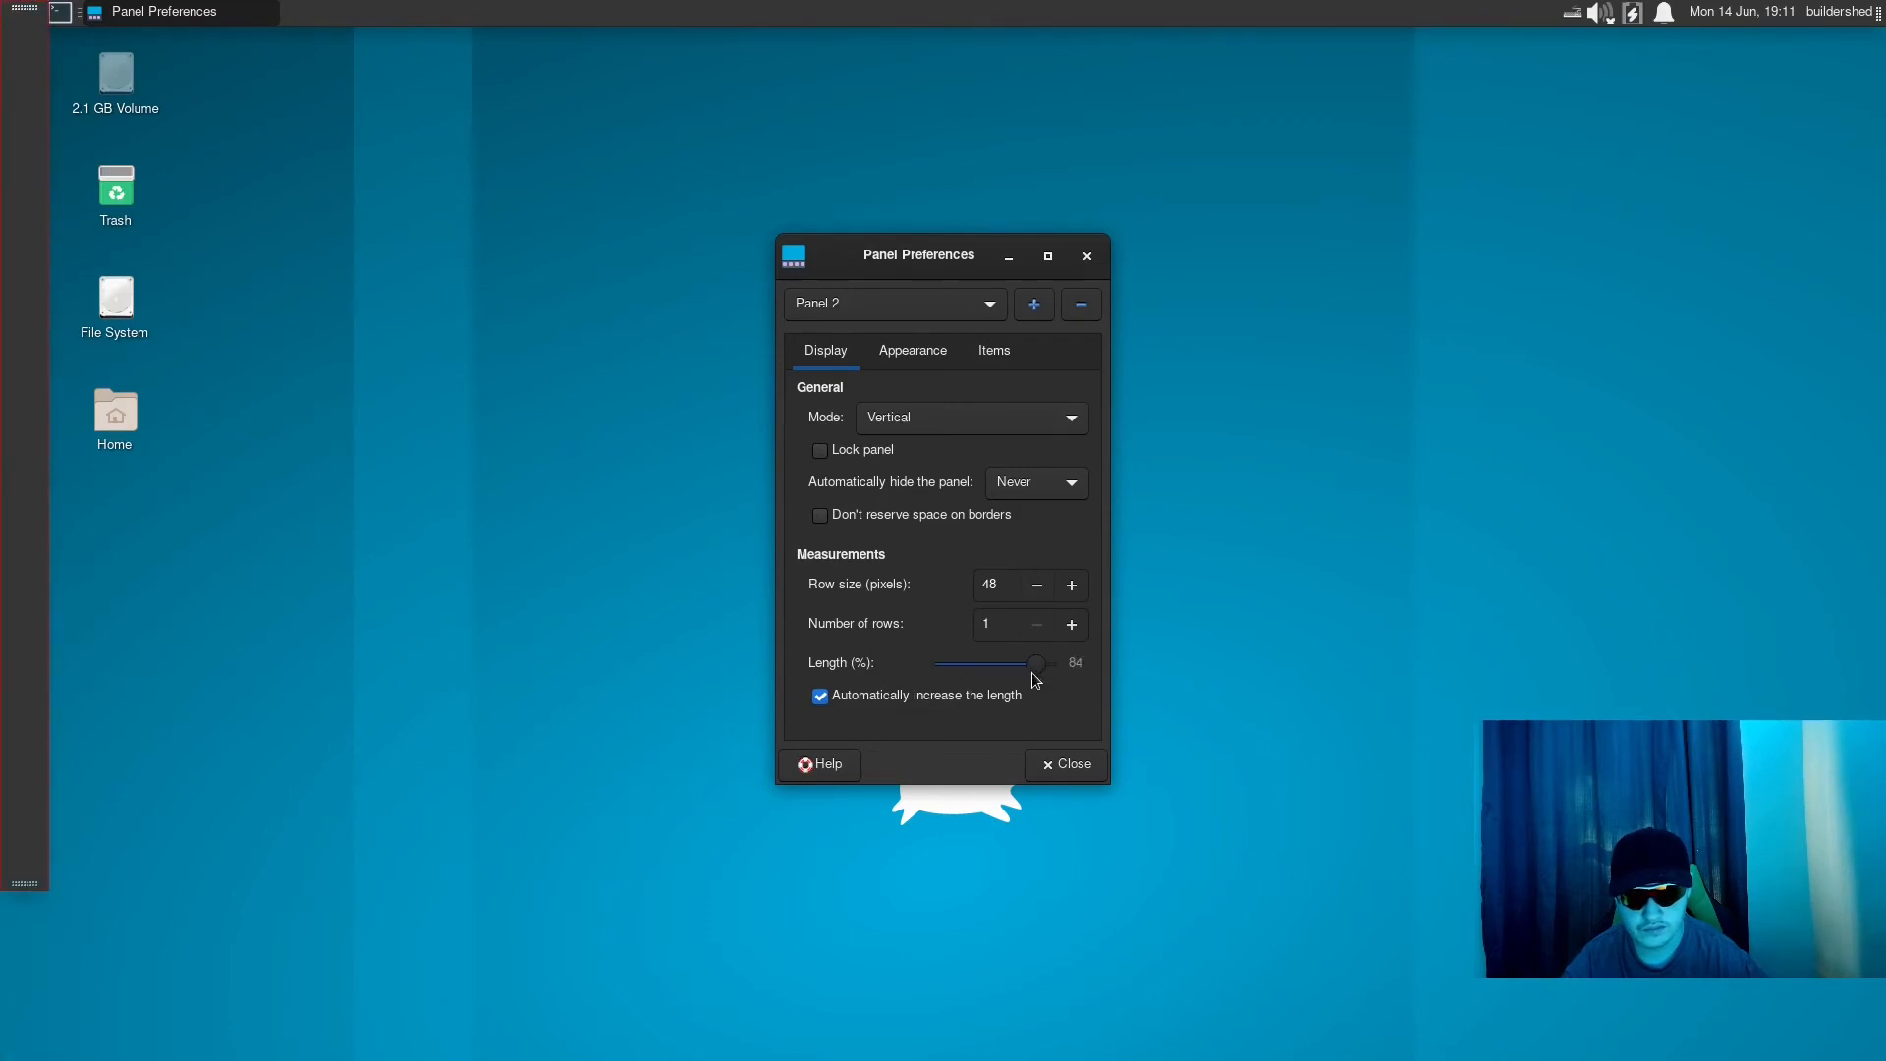
pyautogui.moveTo(1051, 668); pyautogui.dragTo(1045, 669)
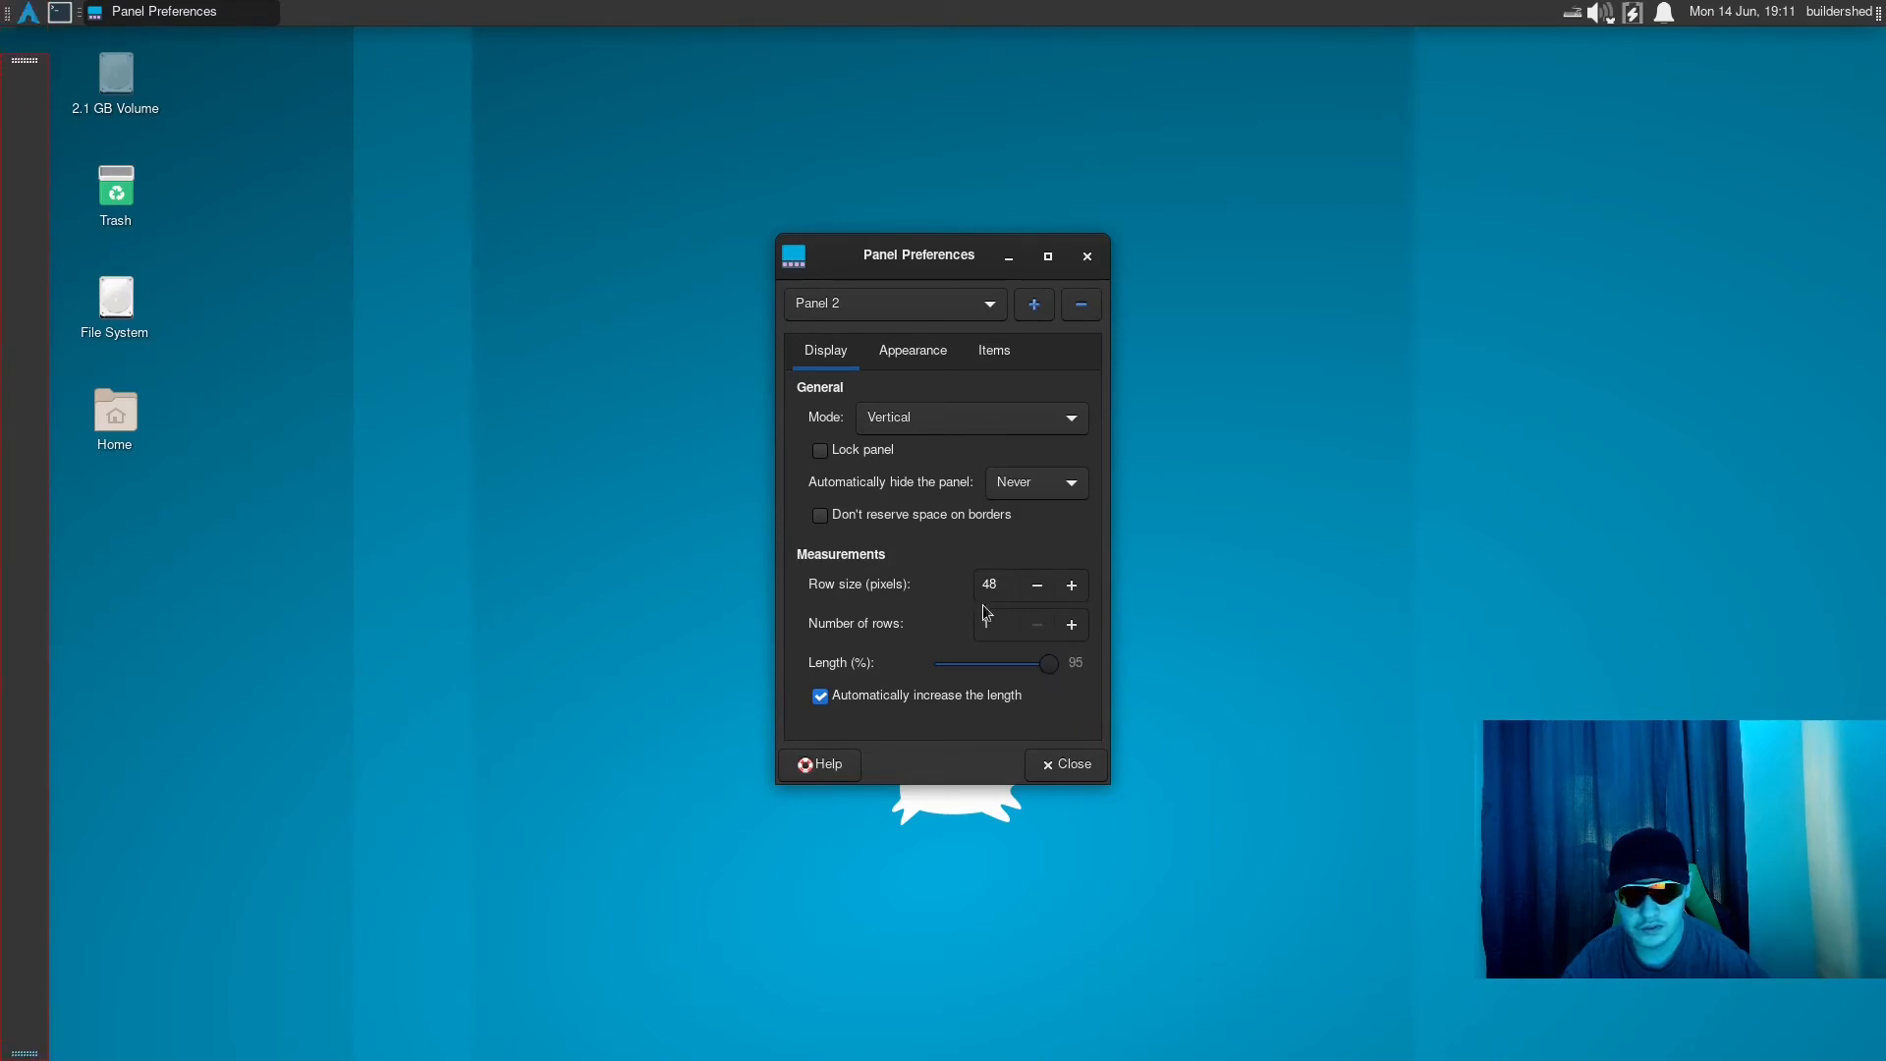
pyautogui.moveTo(1052, 668); pyautogui.dragTo(1051, 663)
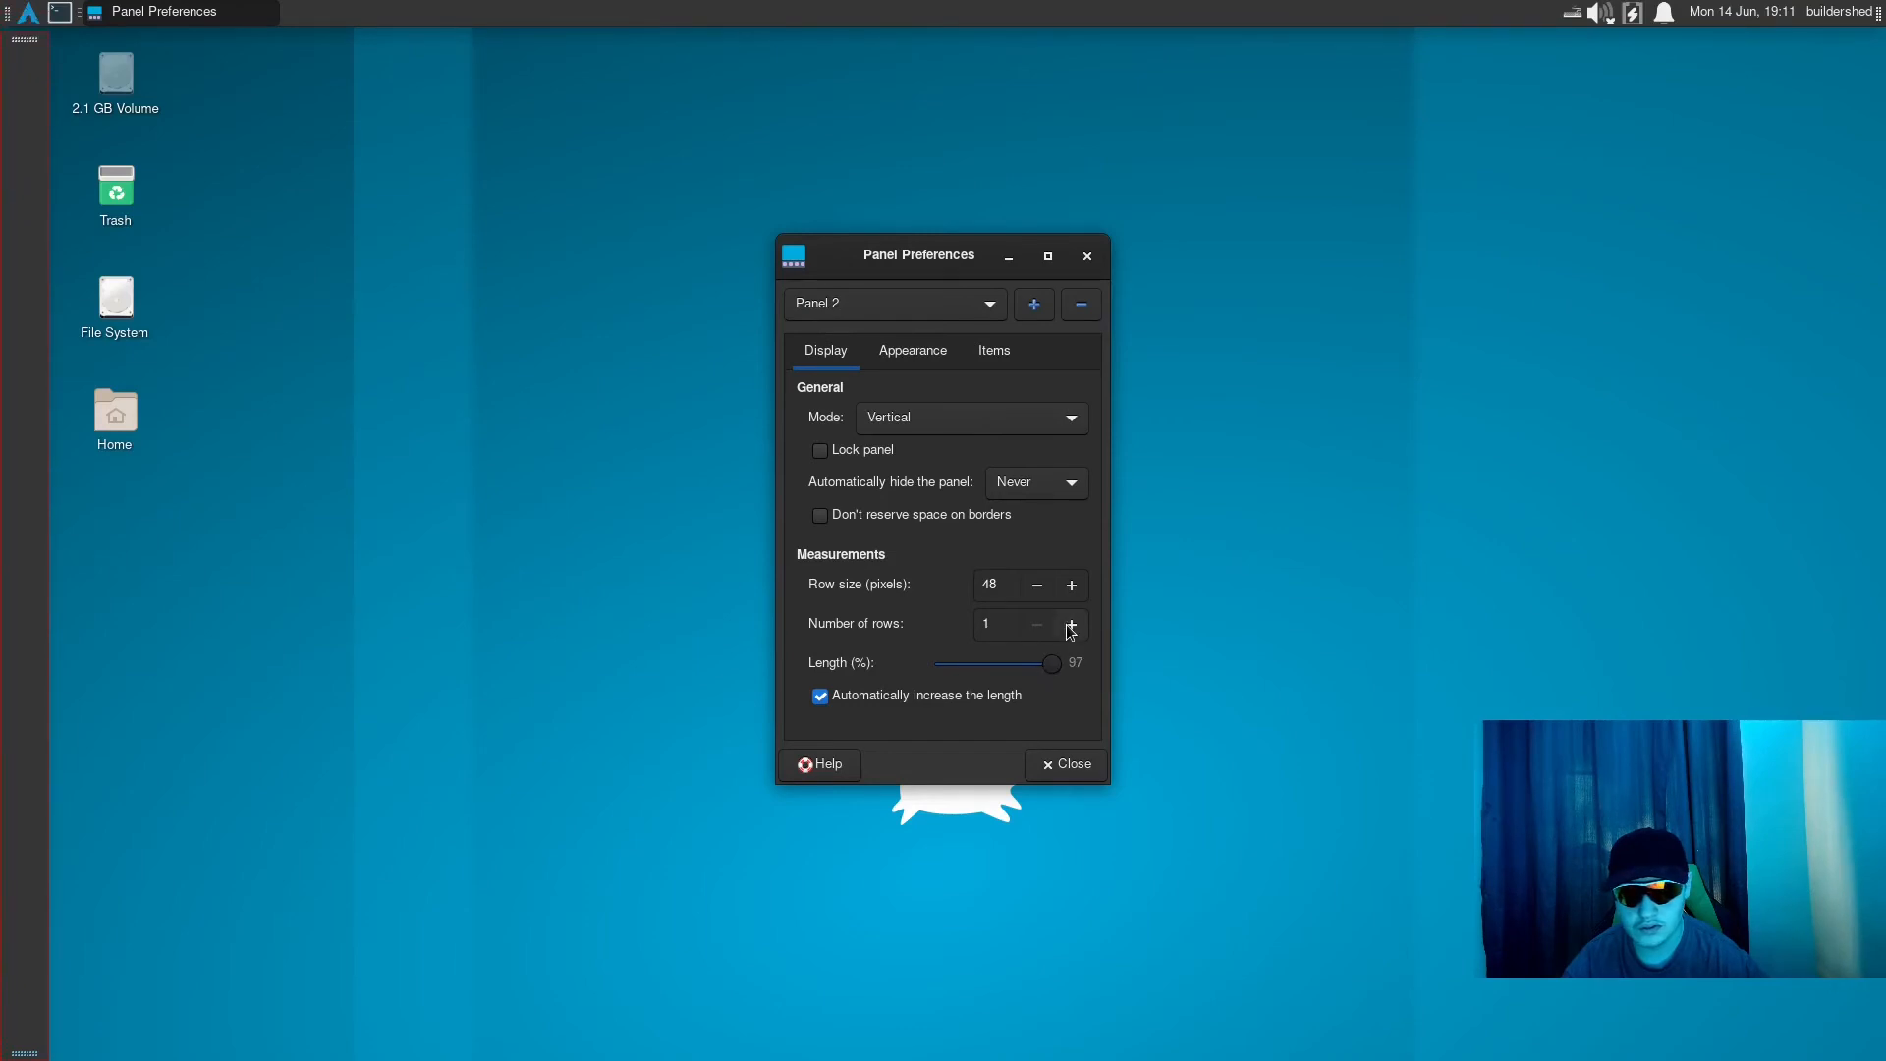
pyautogui.click(1071, 585)
pyautogui.click(1070, 585)
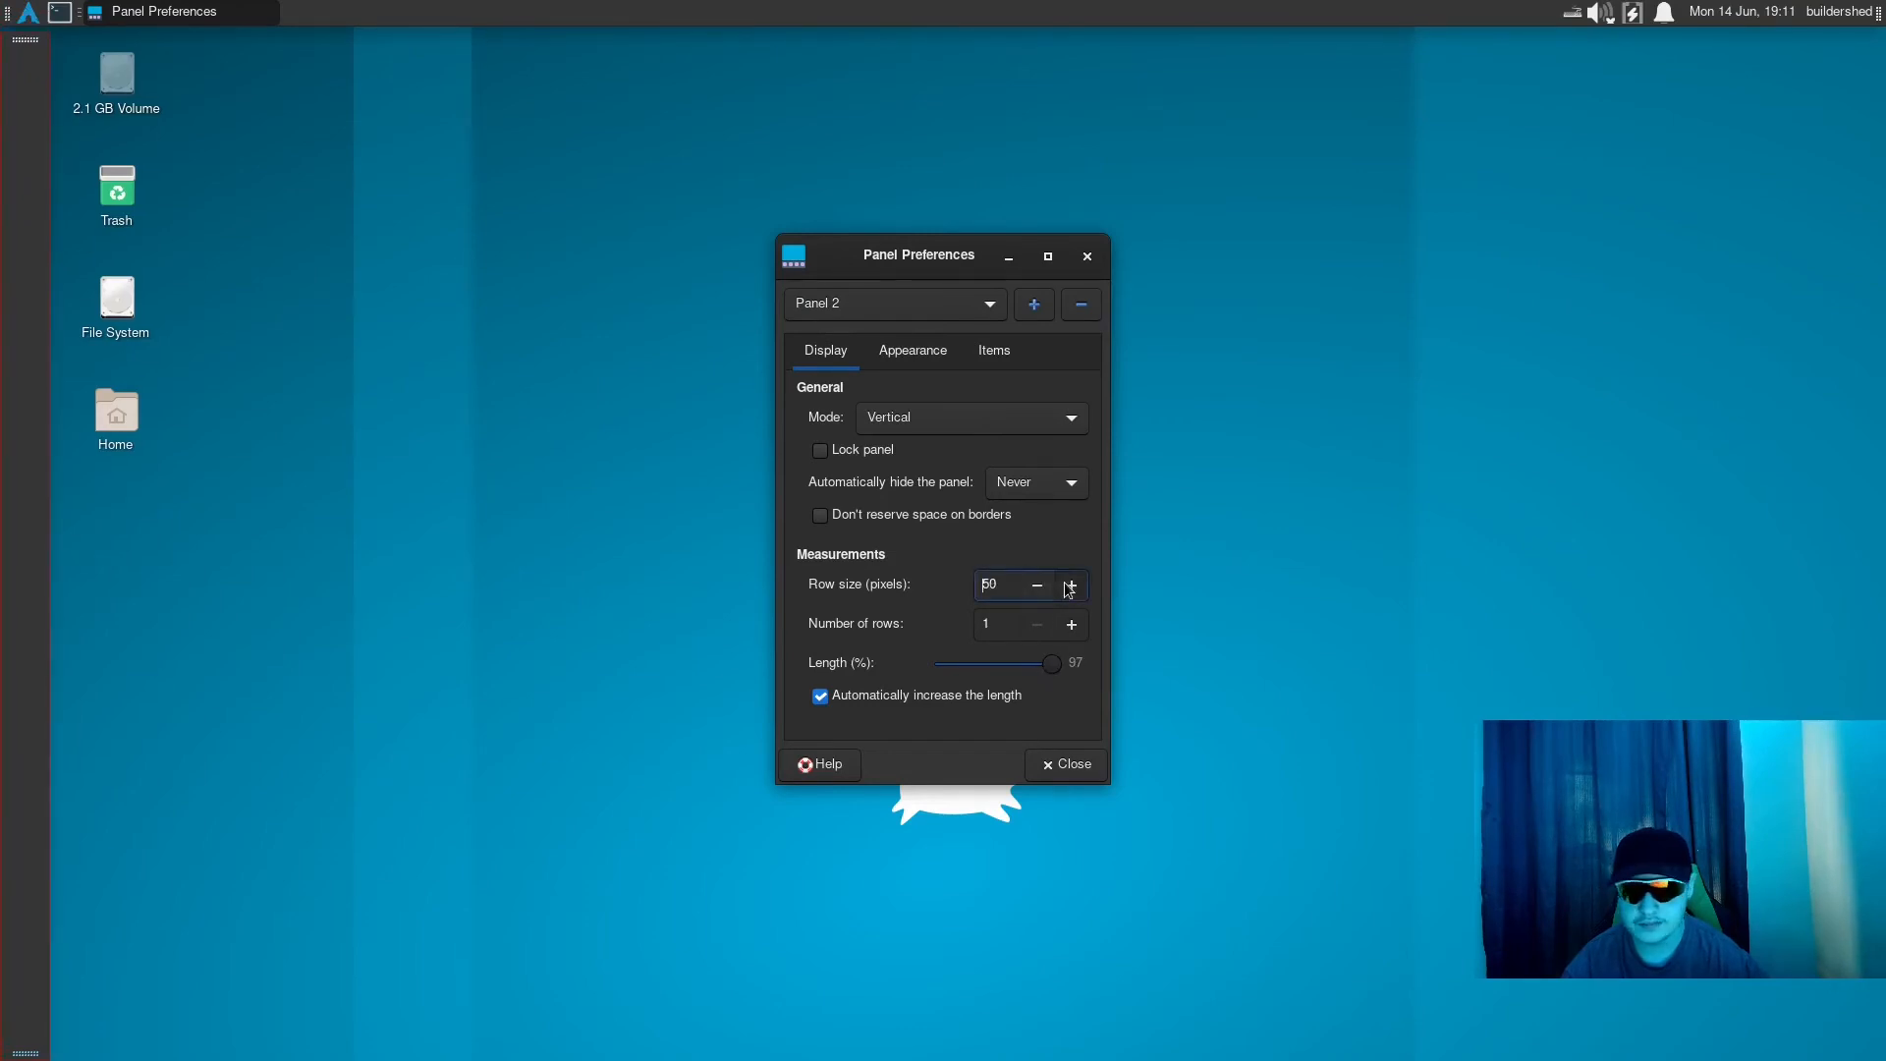
pyautogui.click(1070, 585)
pyautogui.click(1071, 586)
pyautogui.click(1071, 586)
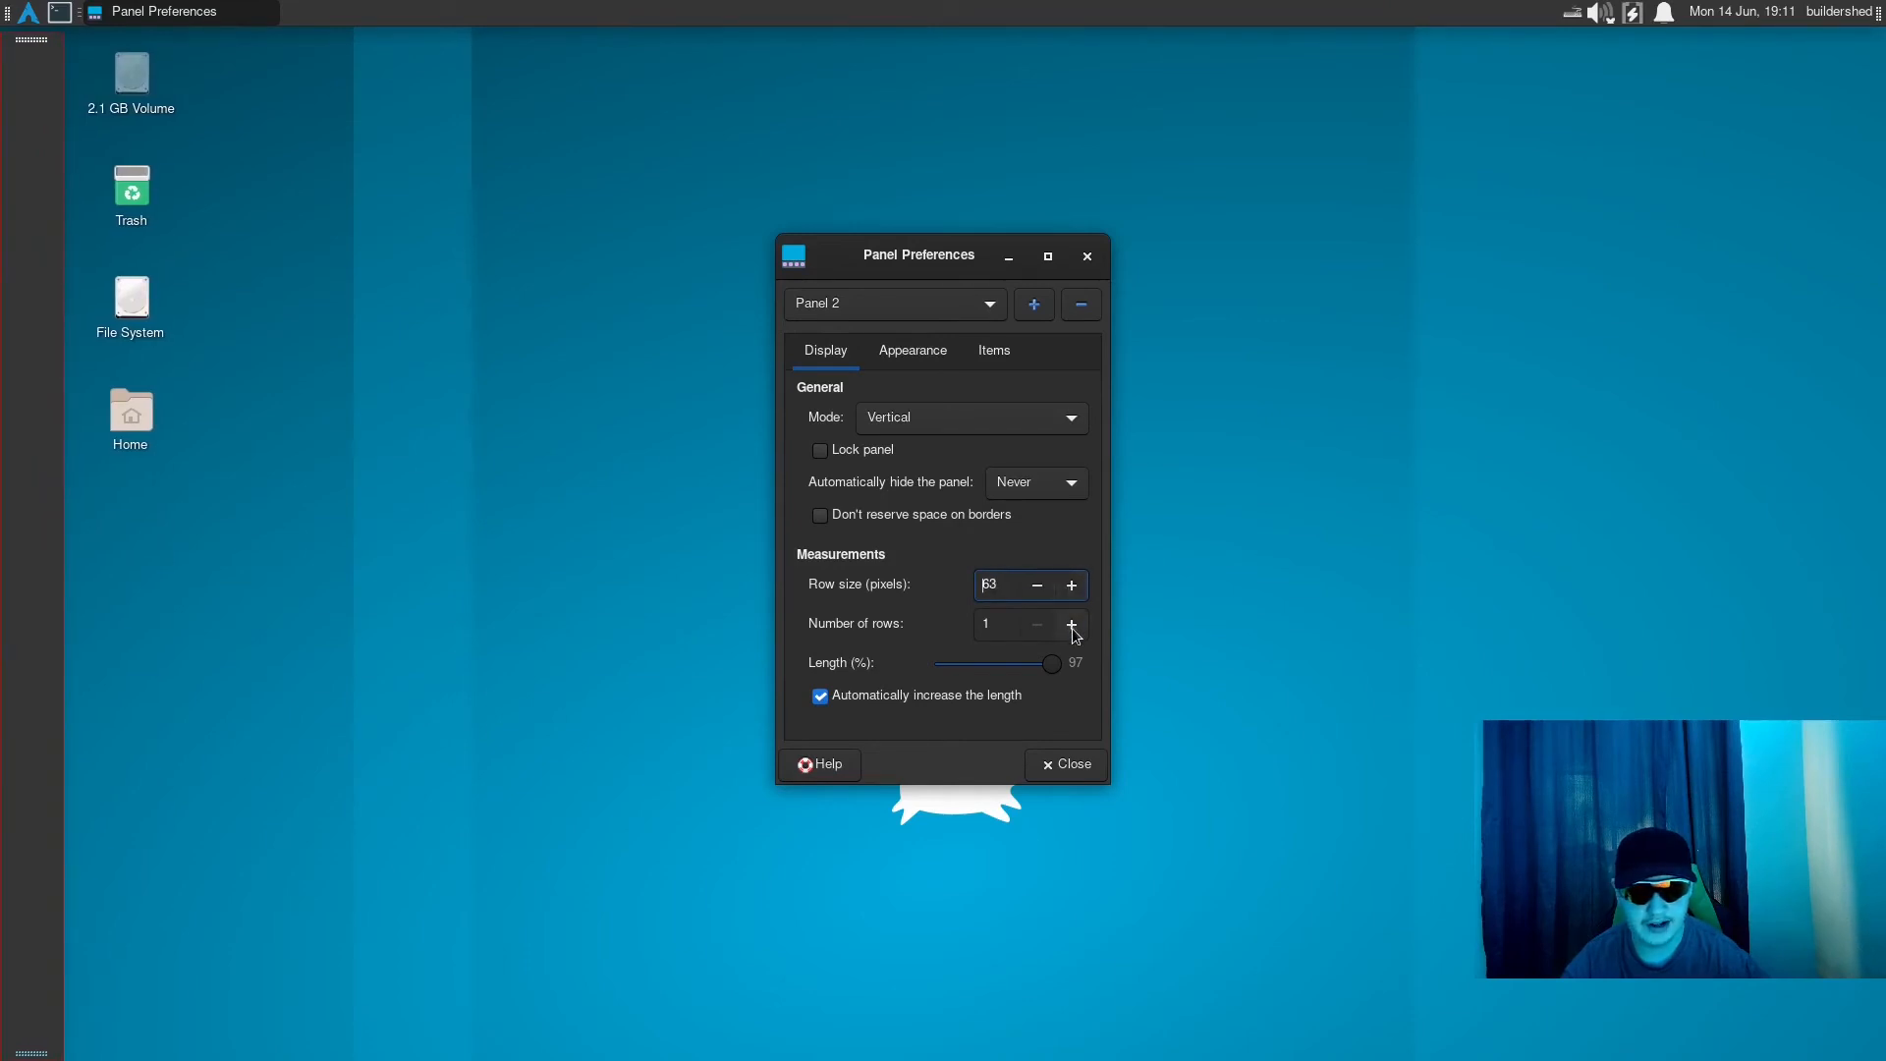
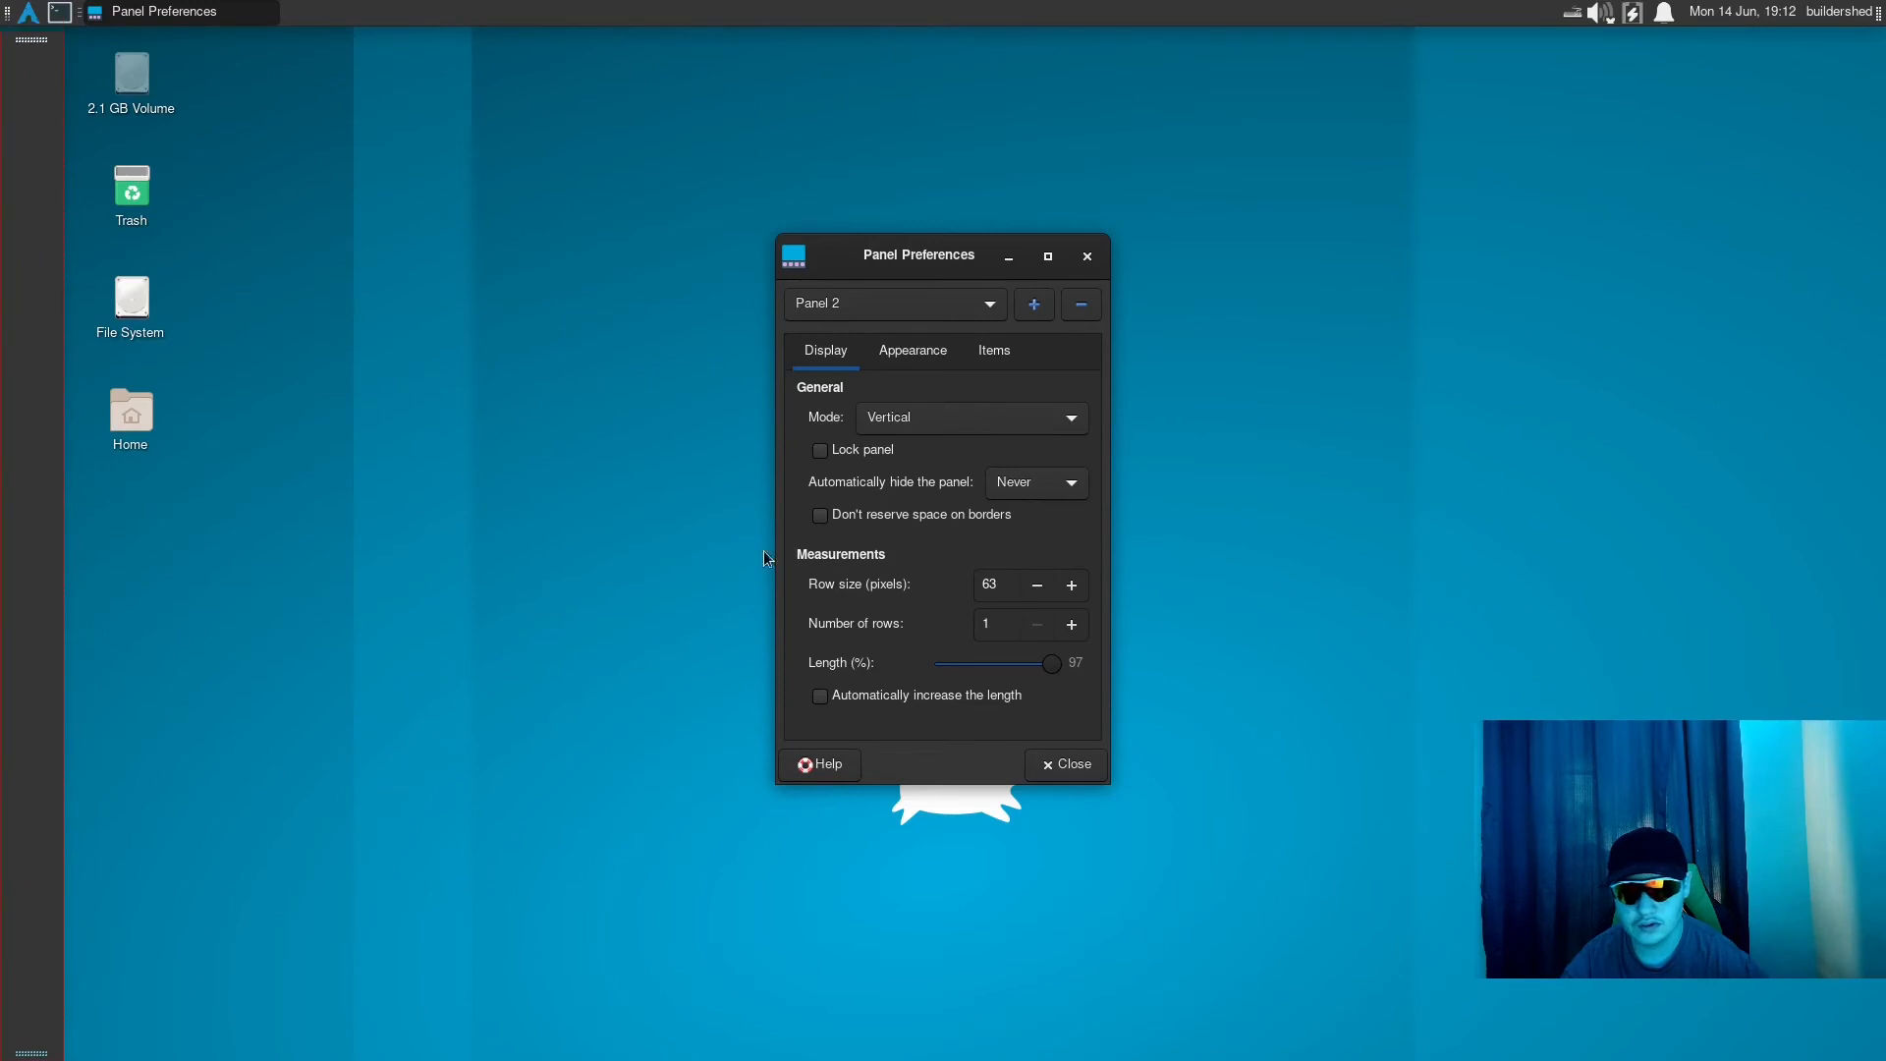
# - Try a length of 100% for Panel 2 and return it to 97%
pyautogui.moveTo(1055, 667); pyautogui.dragTo(1058, 675)
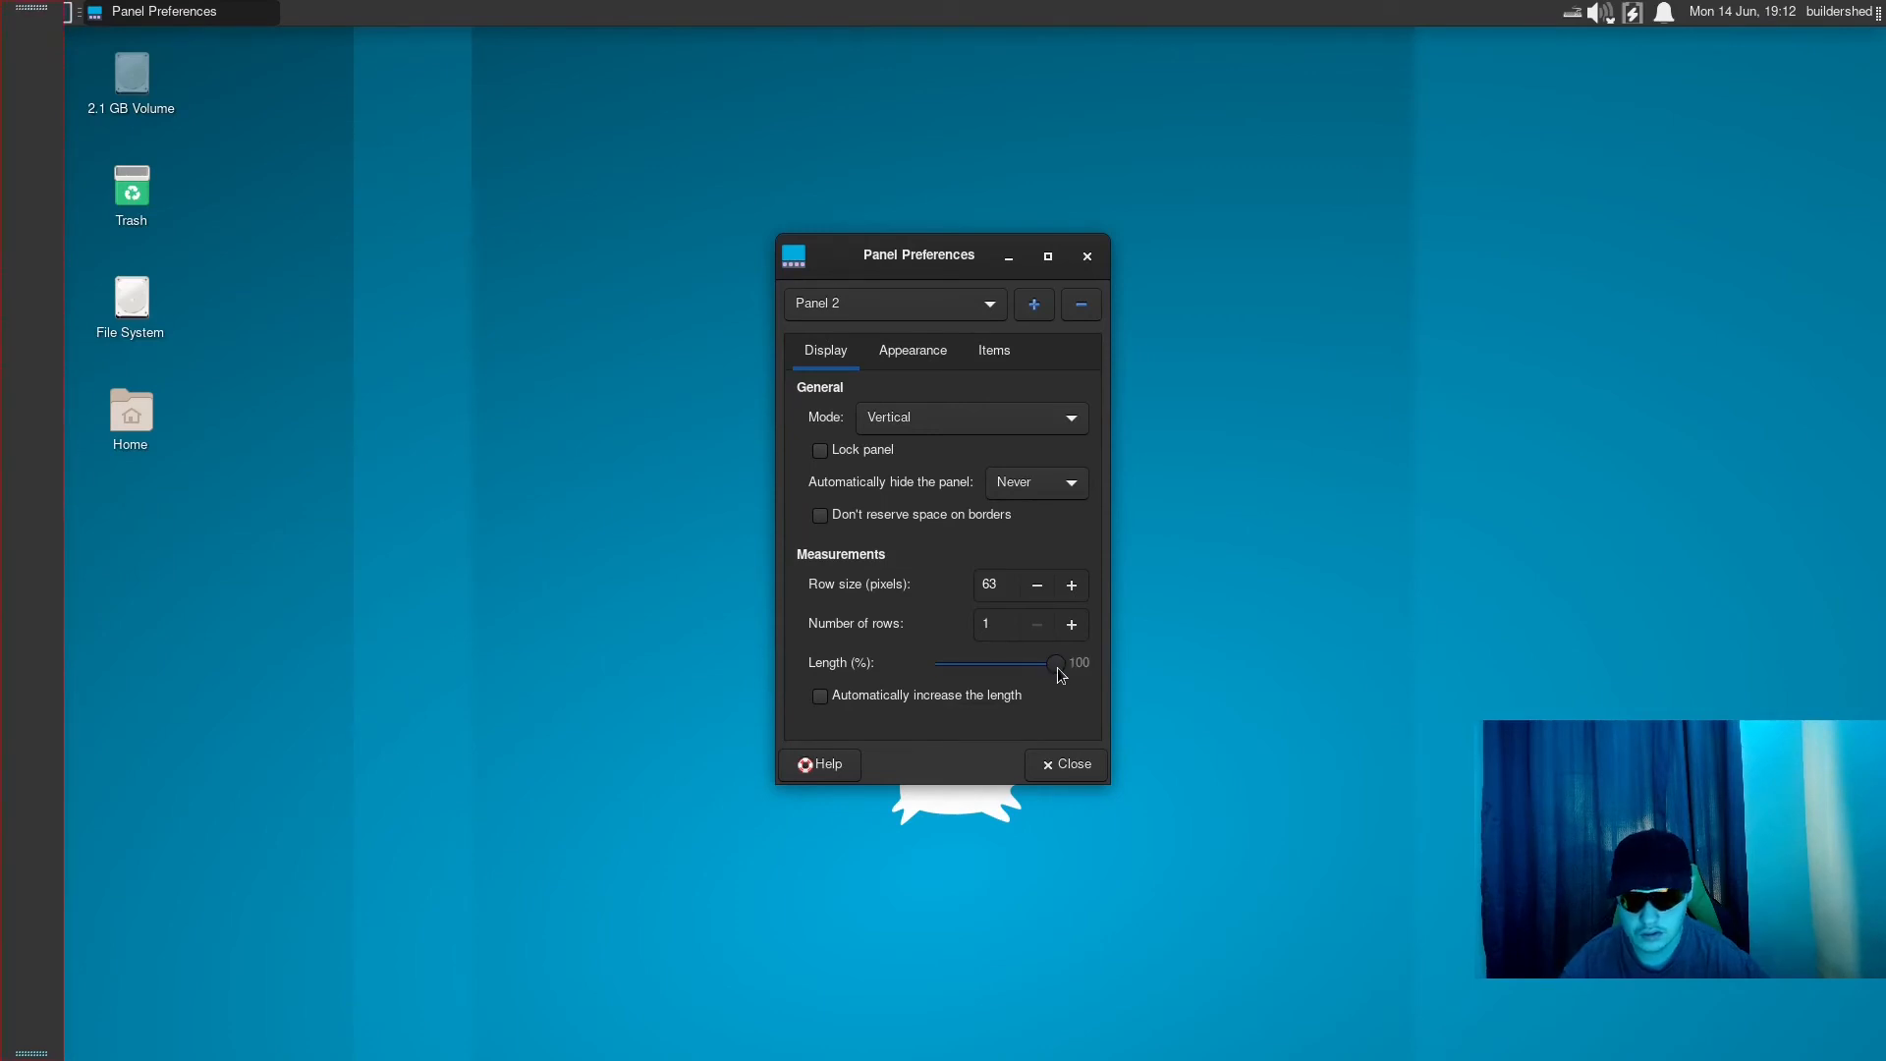
pyautogui.press('Left')
pyautogui.press('Left')
pyautogui.press('Left')
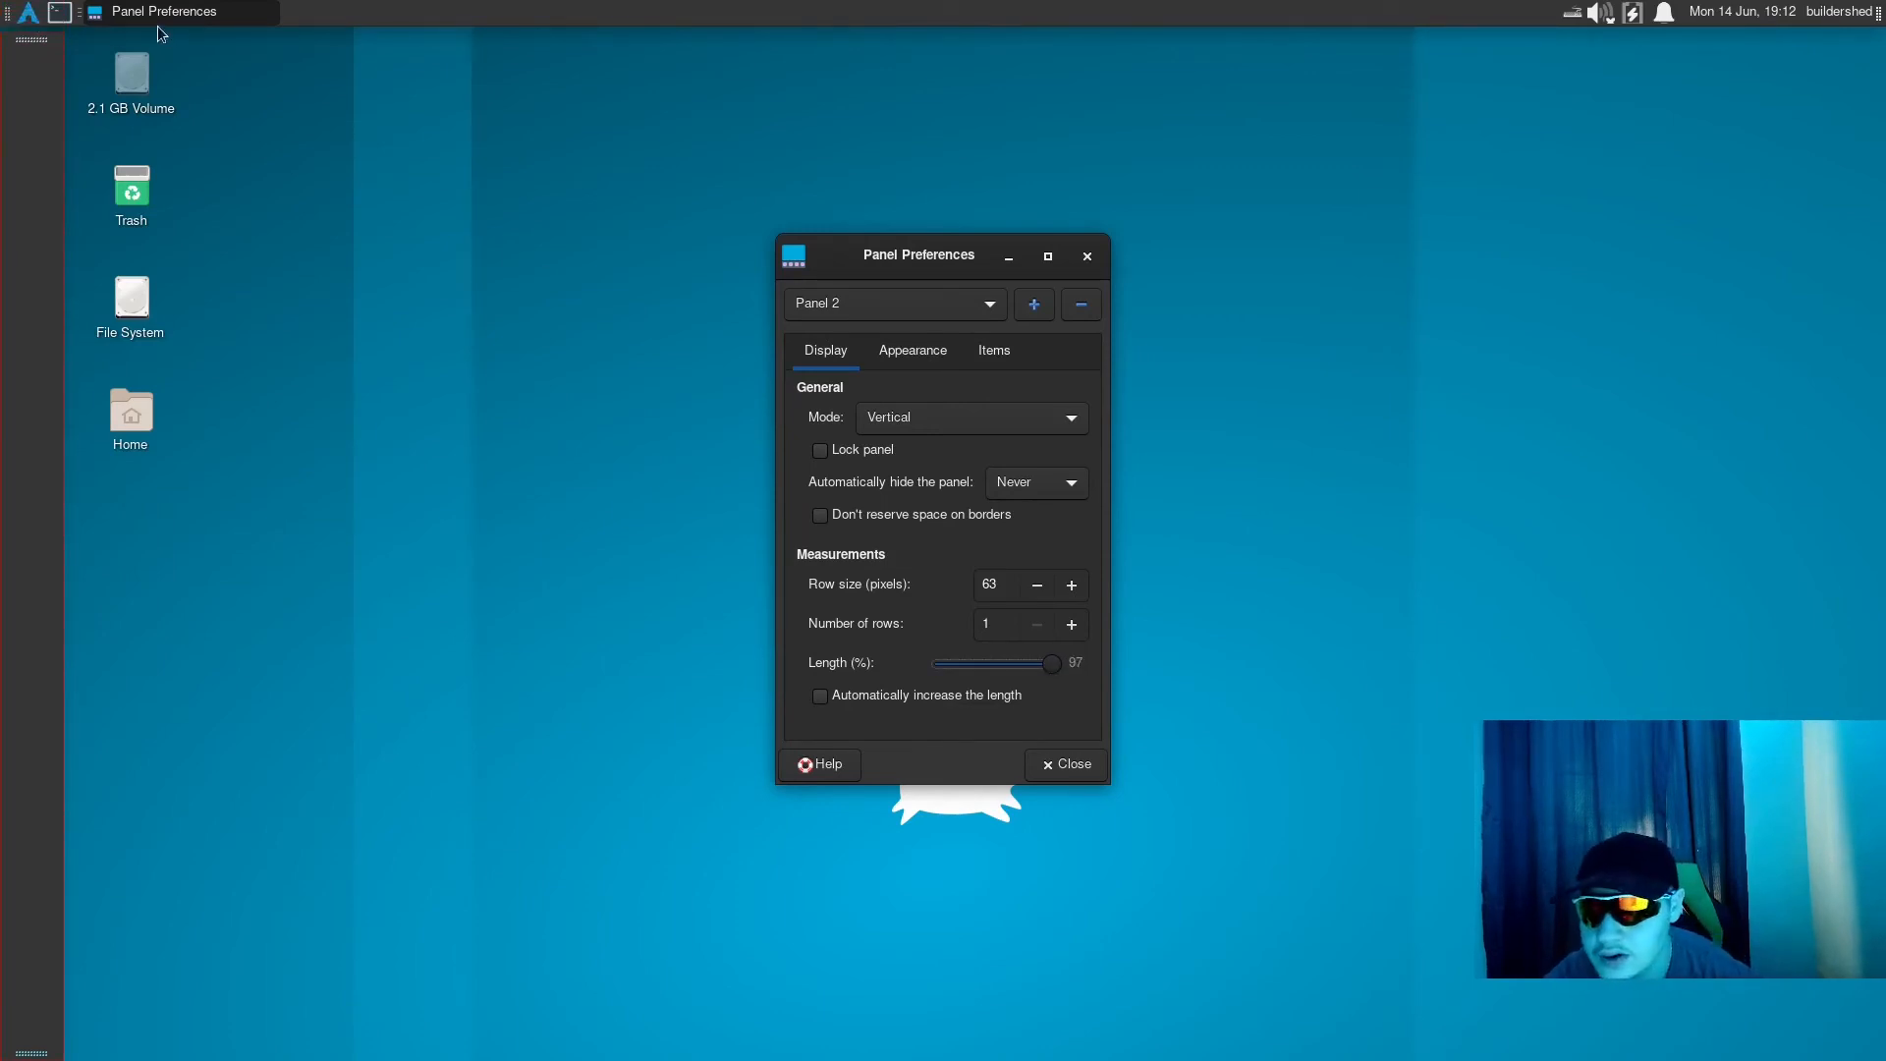
# - Lock Panel 2 in place against the left edge of the desktop and close the panel preferences
pyautogui.moveTo(12, 58); pyautogui.dragTo(2, 59)
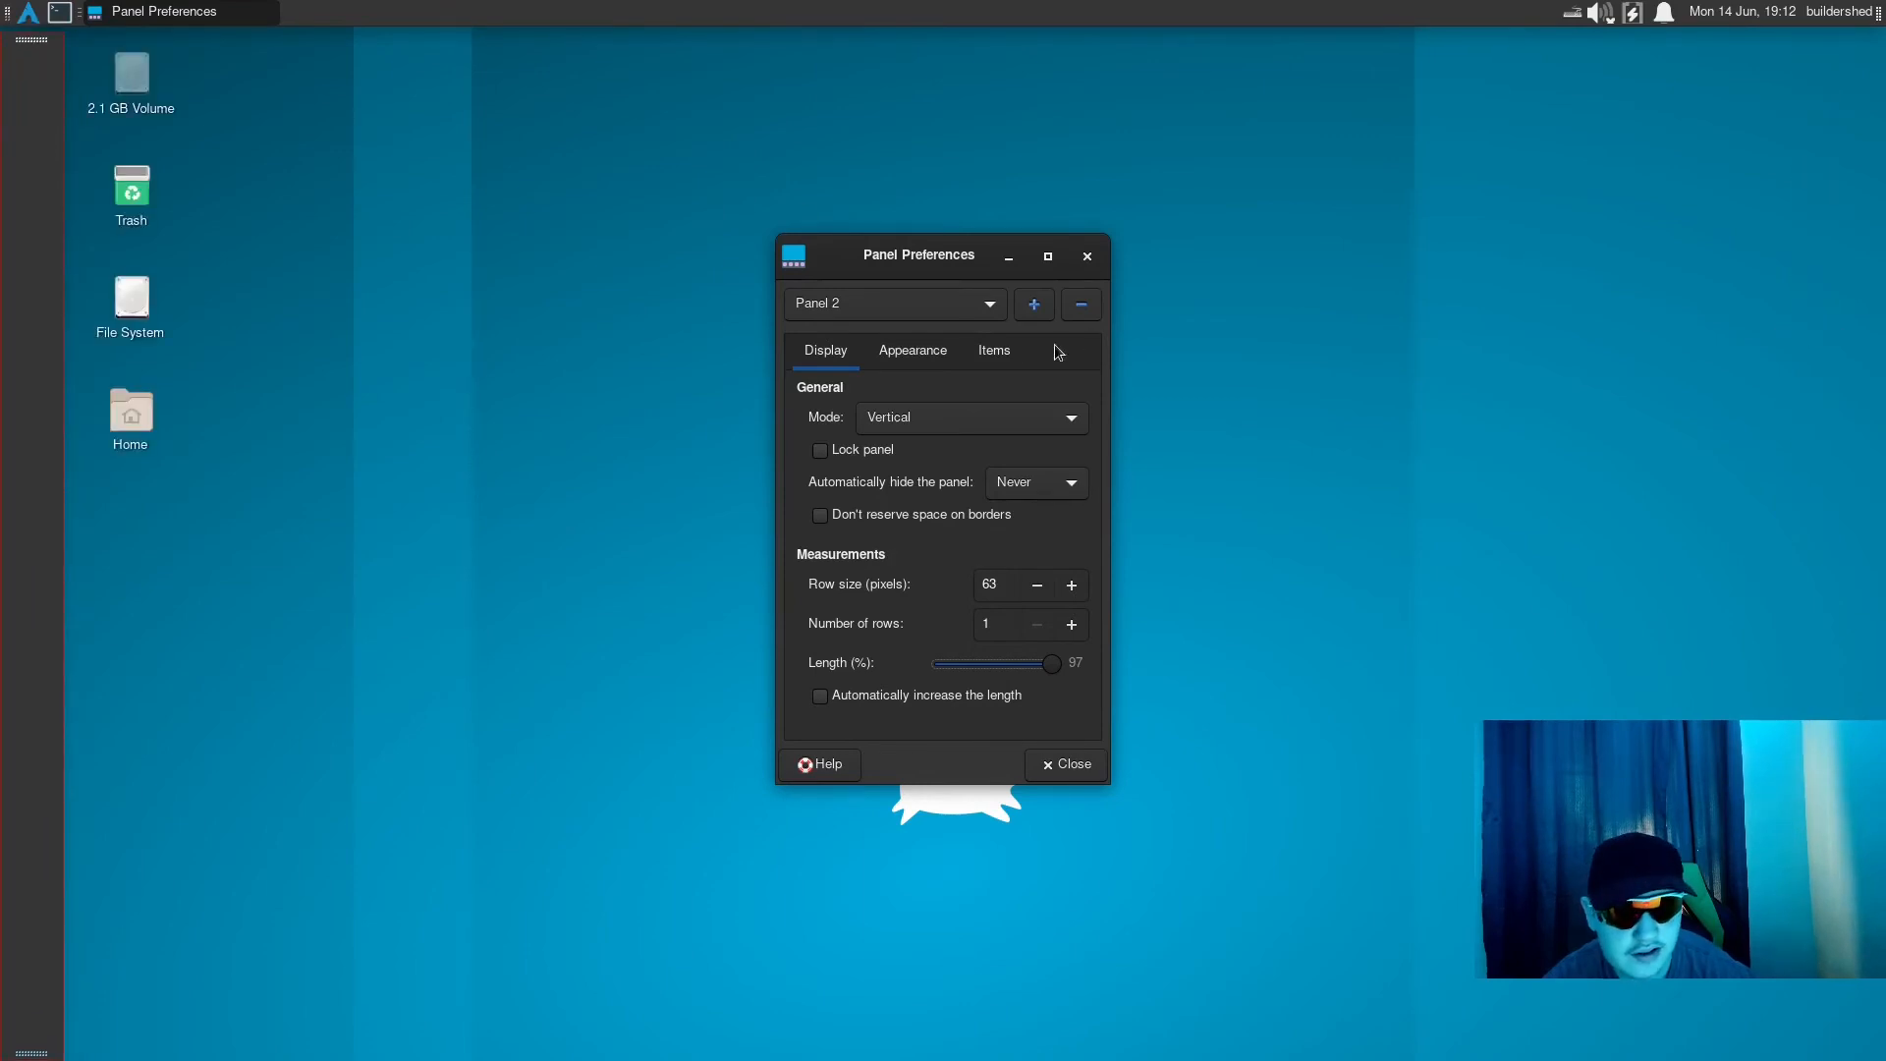
pyautogui.click(863, 450)
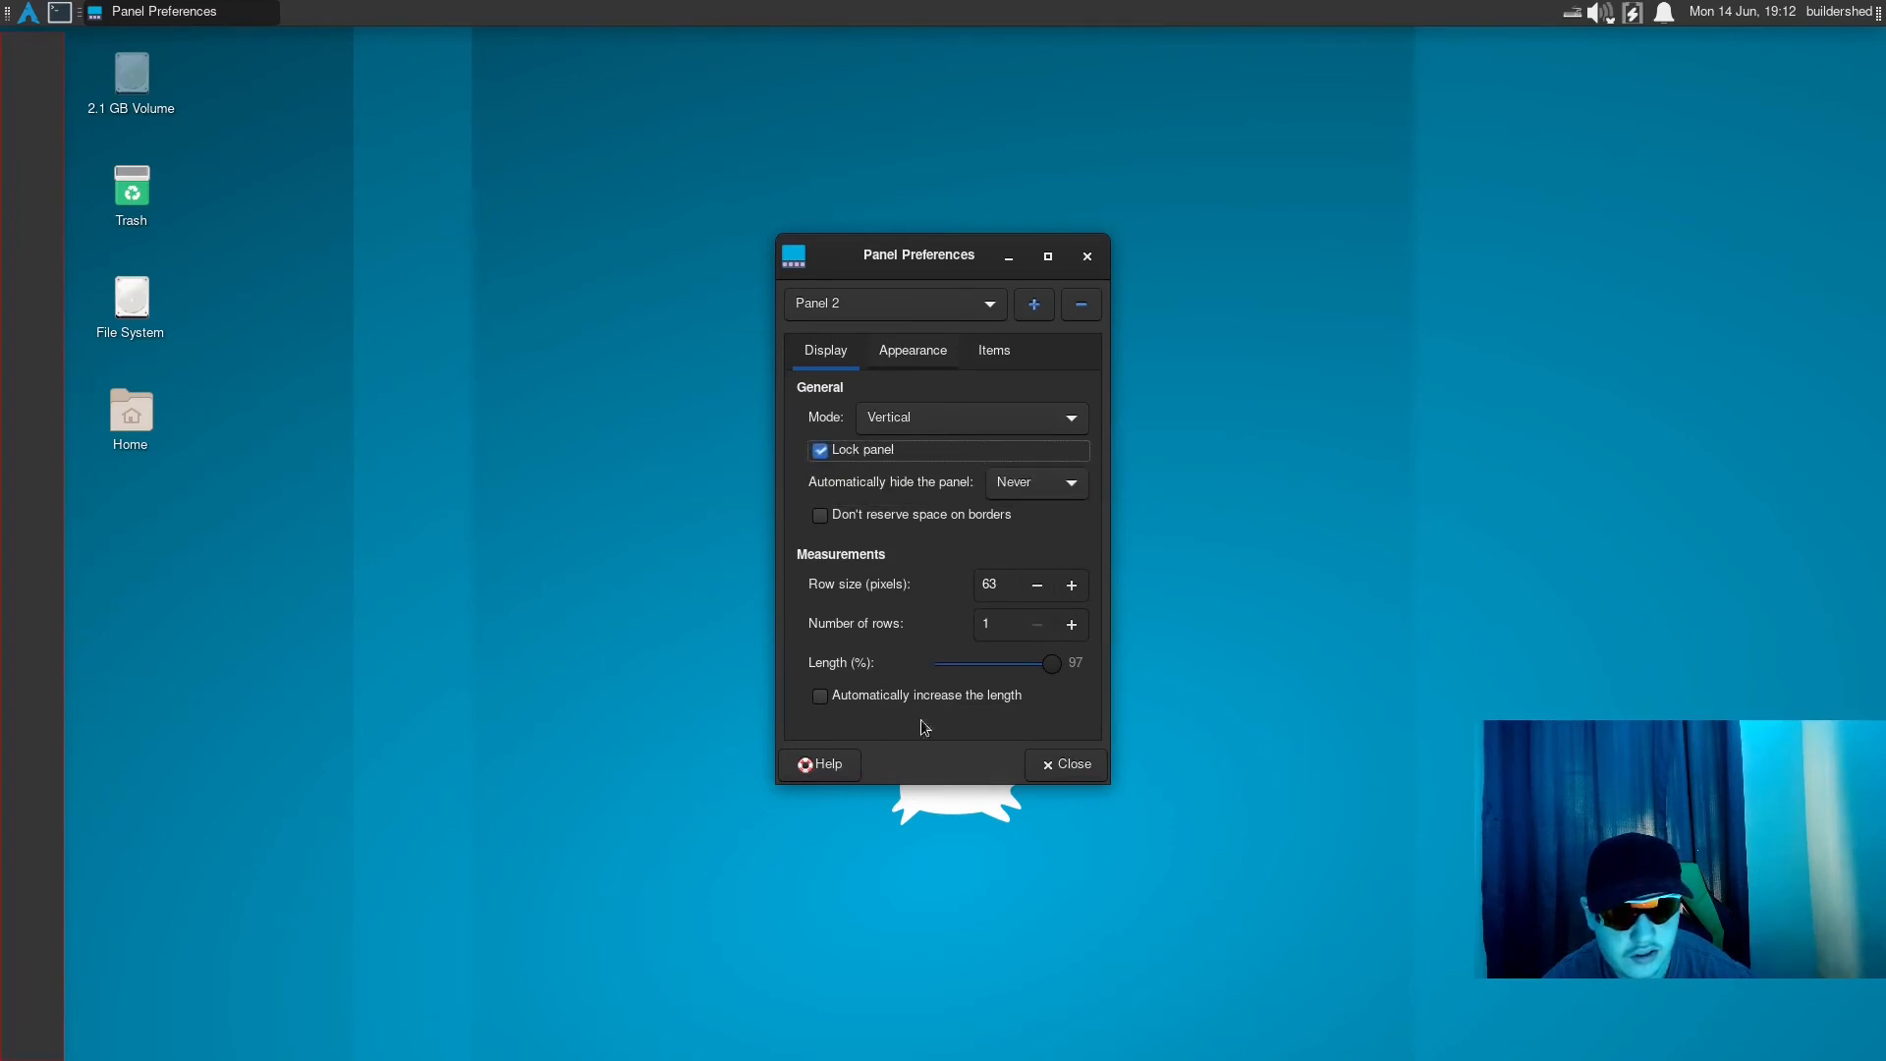
pyautogui.click(1035, 761)
pyautogui.rightClick(3, 374)
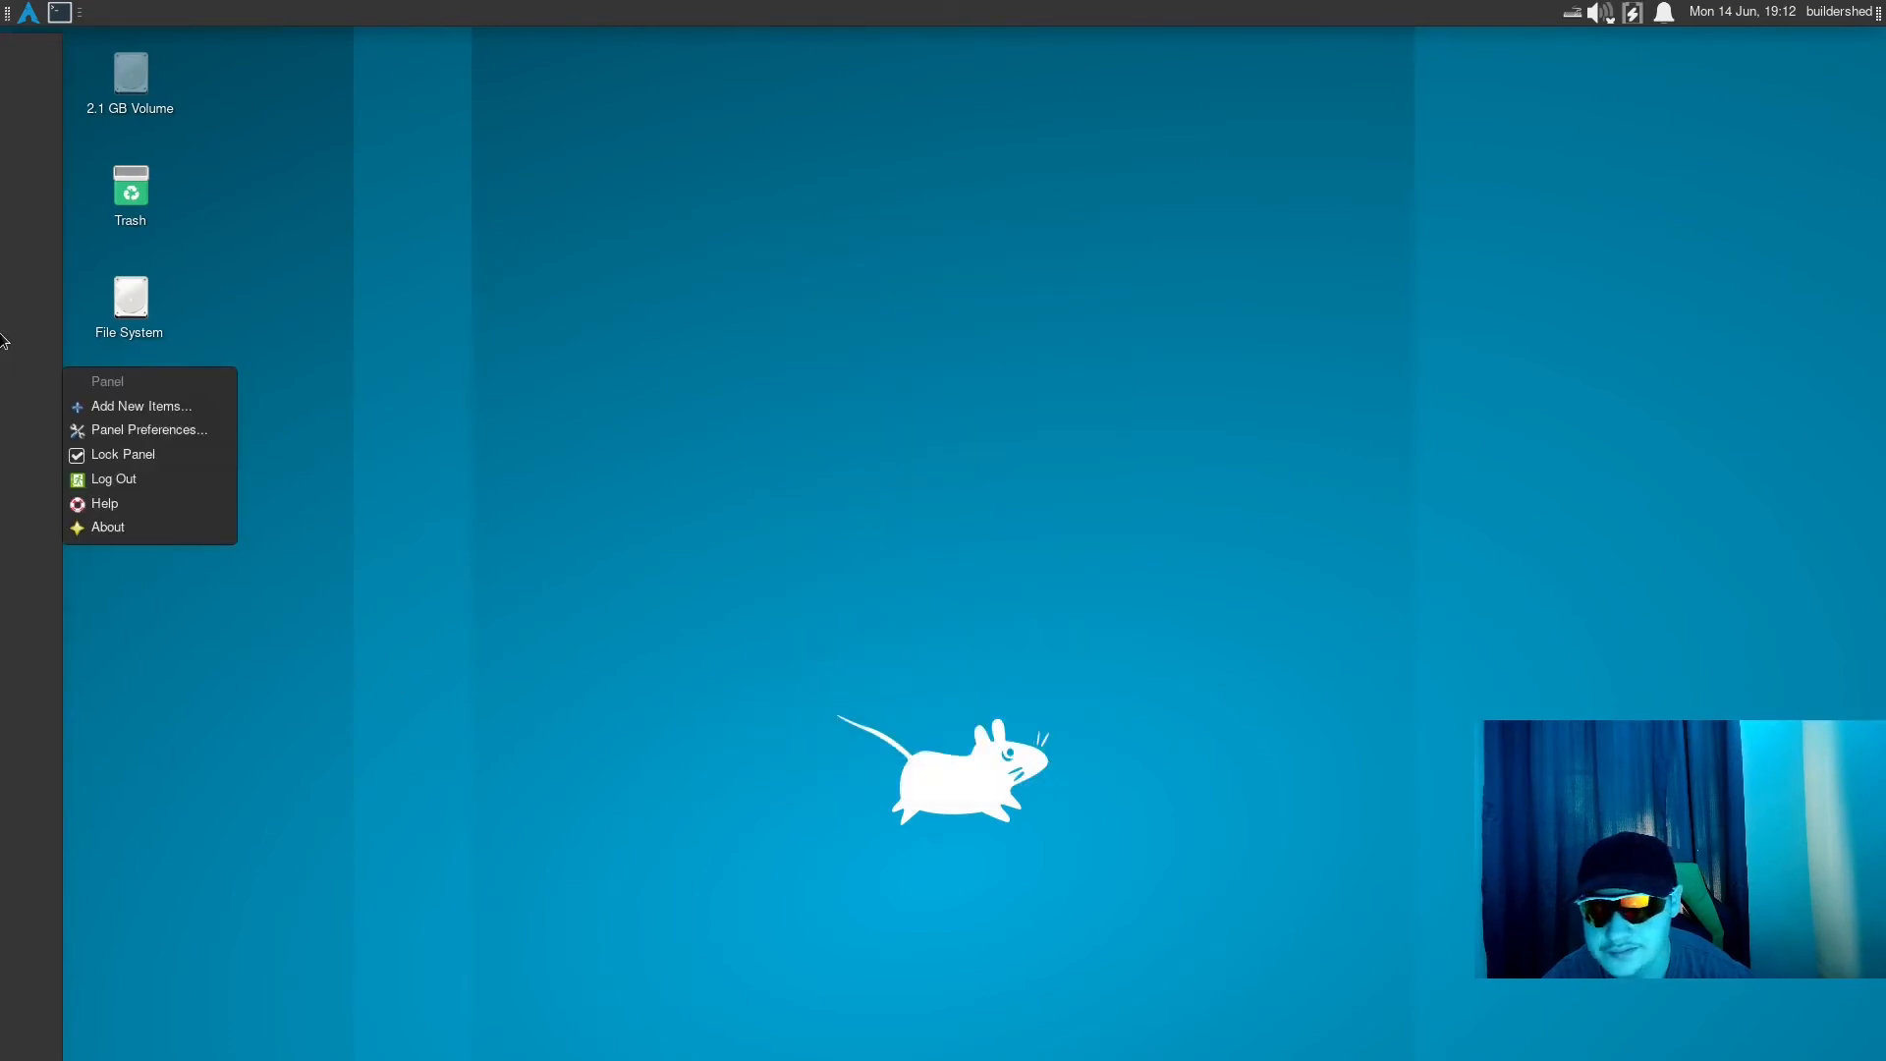
pyautogui.rightClick(28, 317)
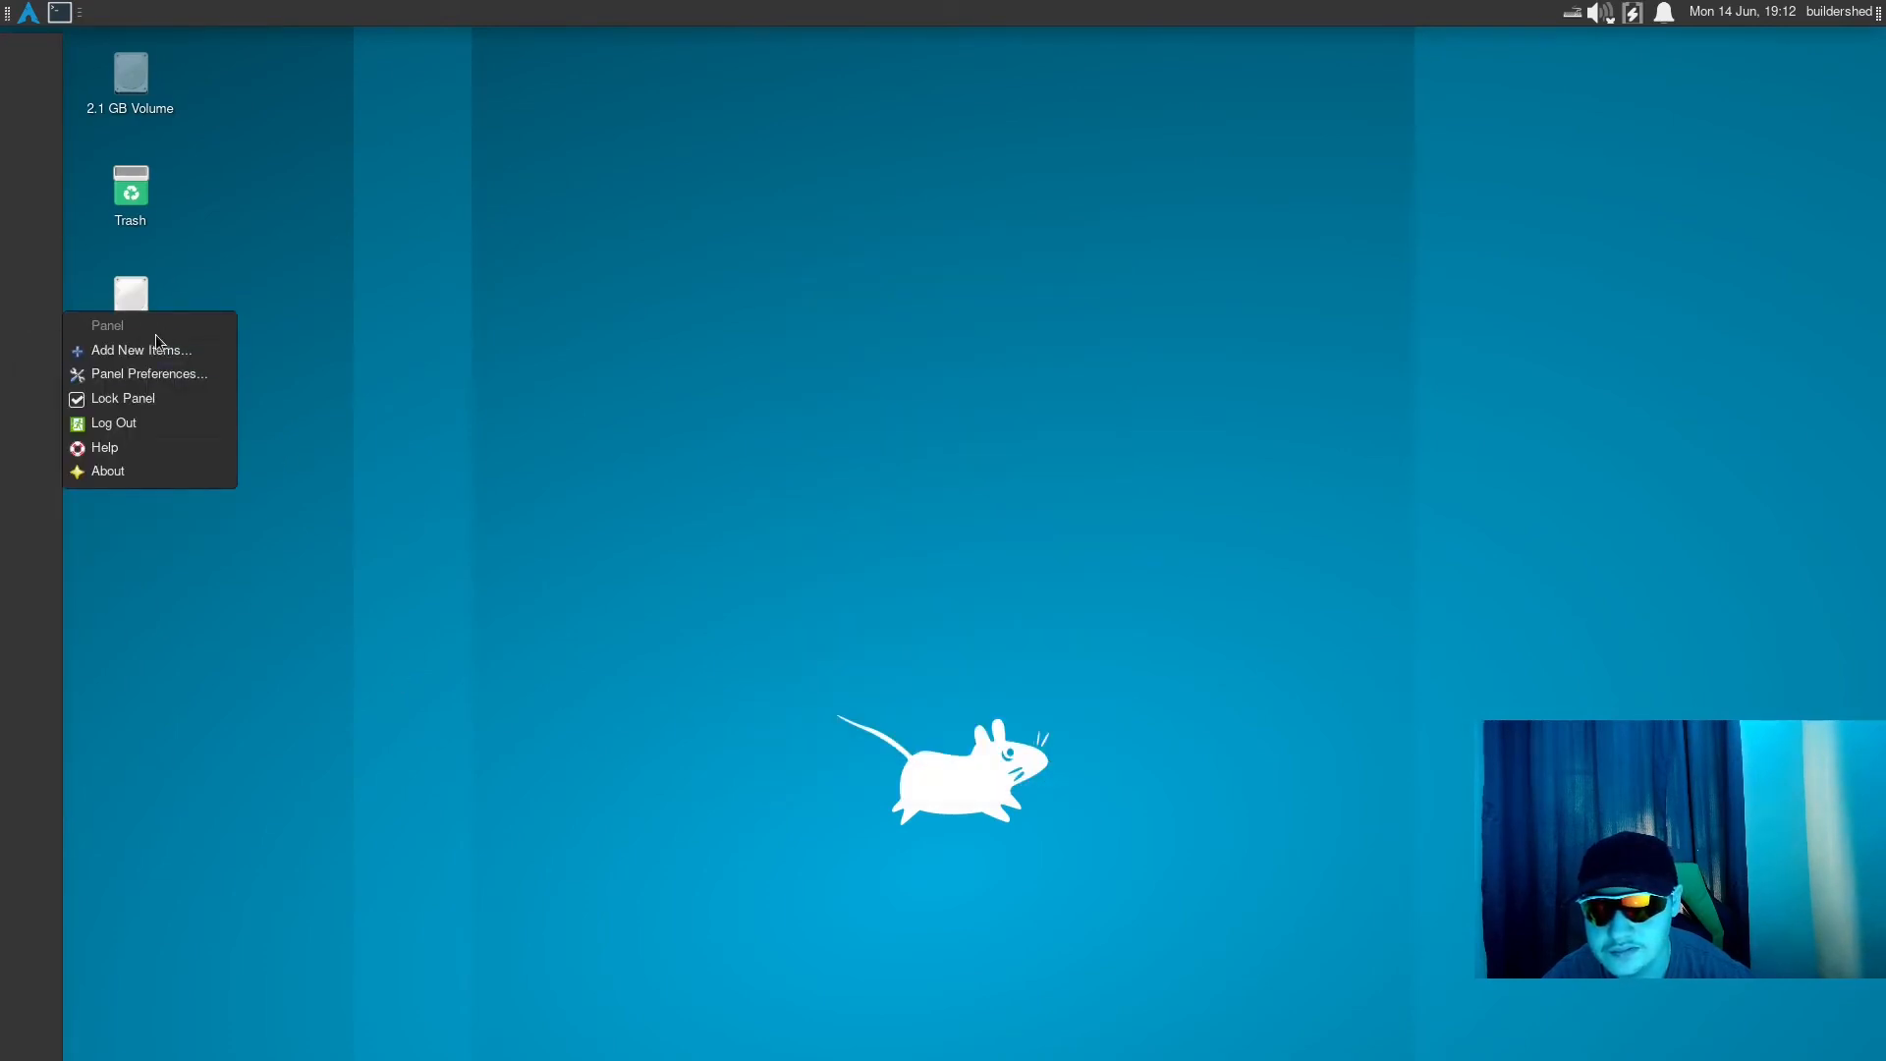
# - Remove the Whisker Menu, the terminal launcher and the Window Buttons from the horizontal panel, confirming each removal
pyautogui.rightClick(29, 13)
pyautogui.click(112, 161)
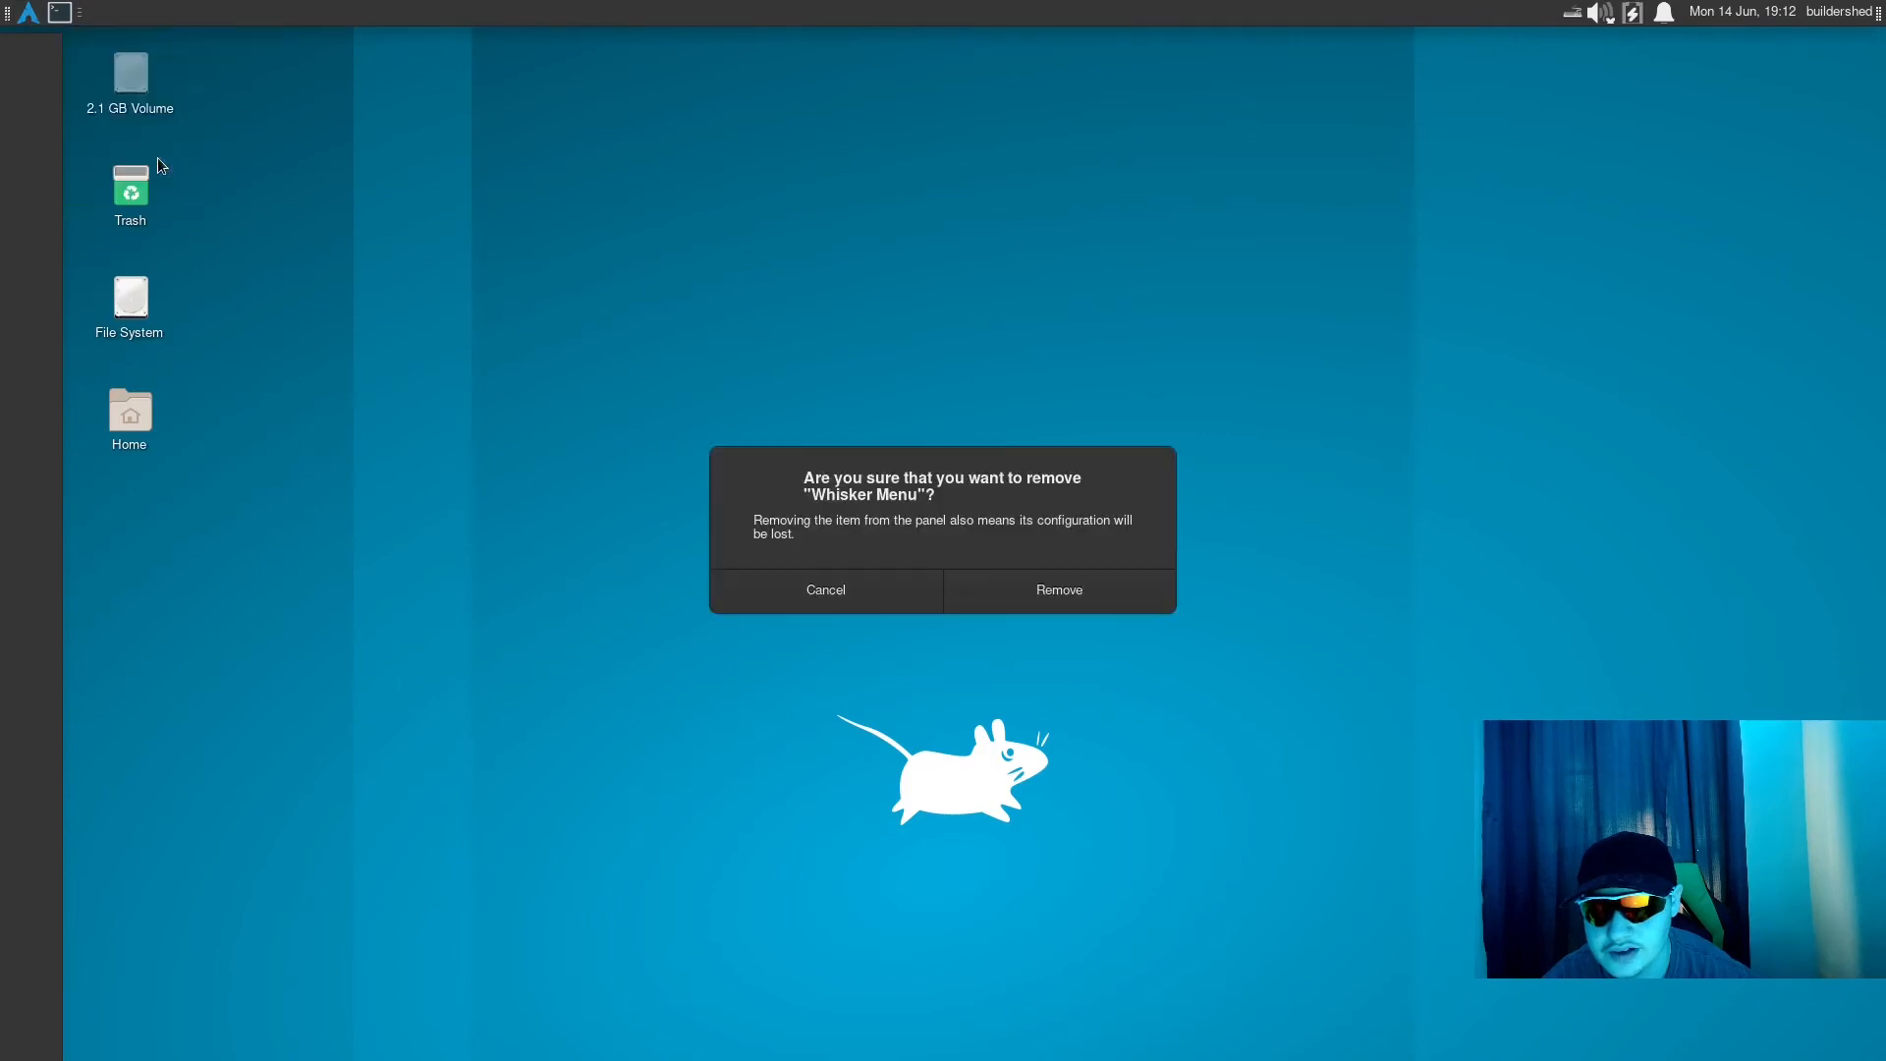
pyautogui.click(1130, 610)
pyautogui.rightClick(28, 12)
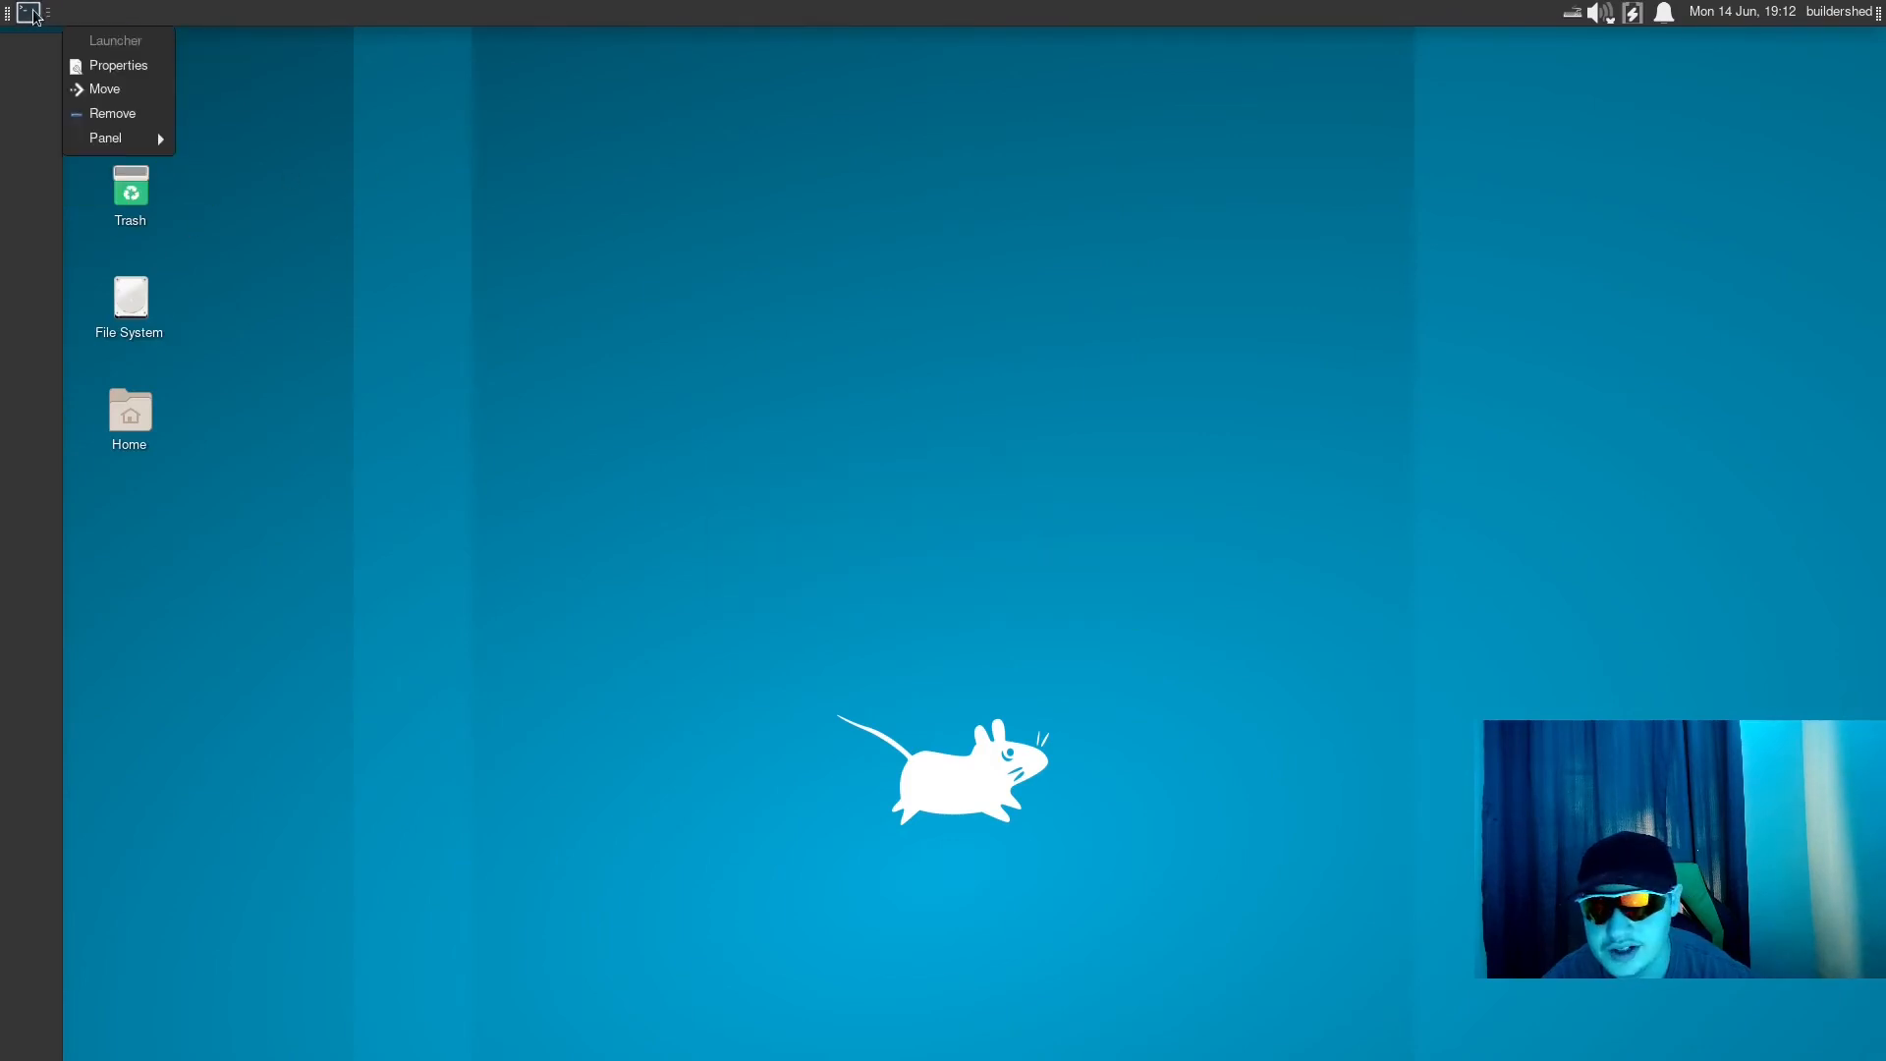
pyautogui.click(131, 115)
pyautogui.click(1059, 570)
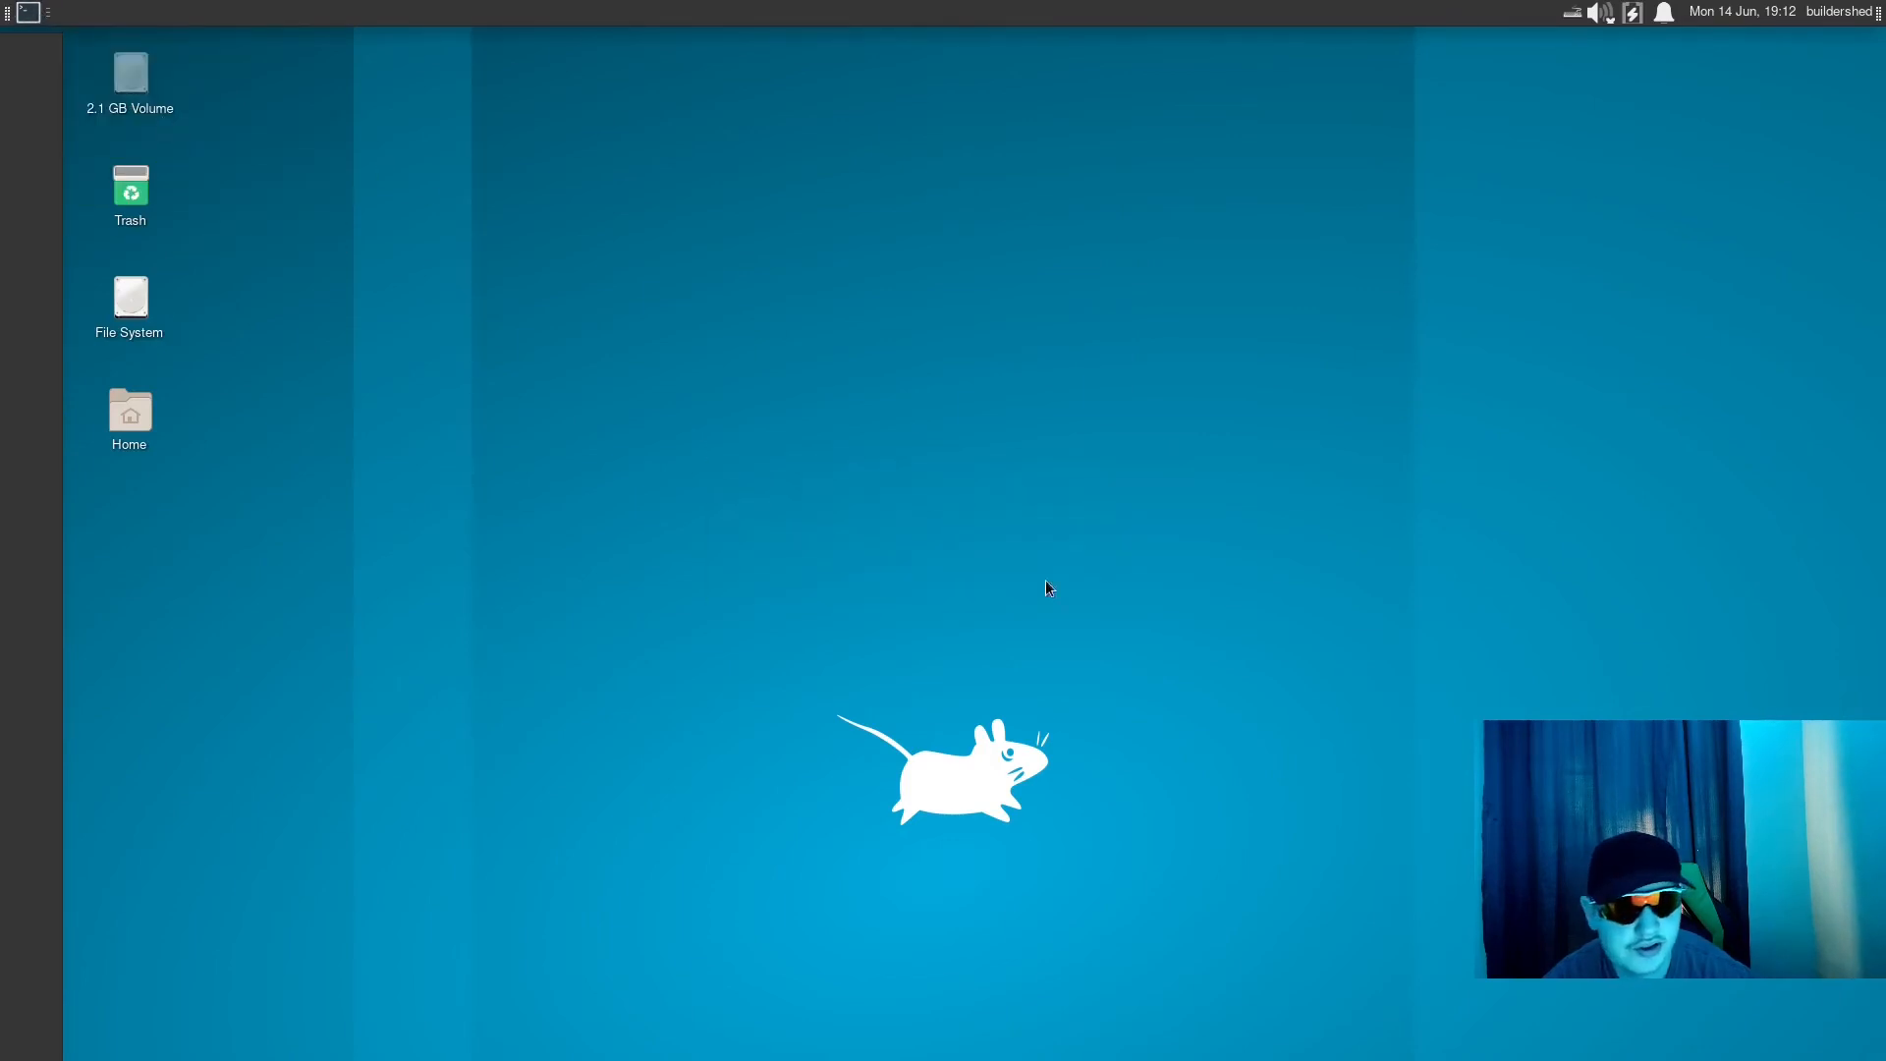
pyautogui.rightClick(17, 10)
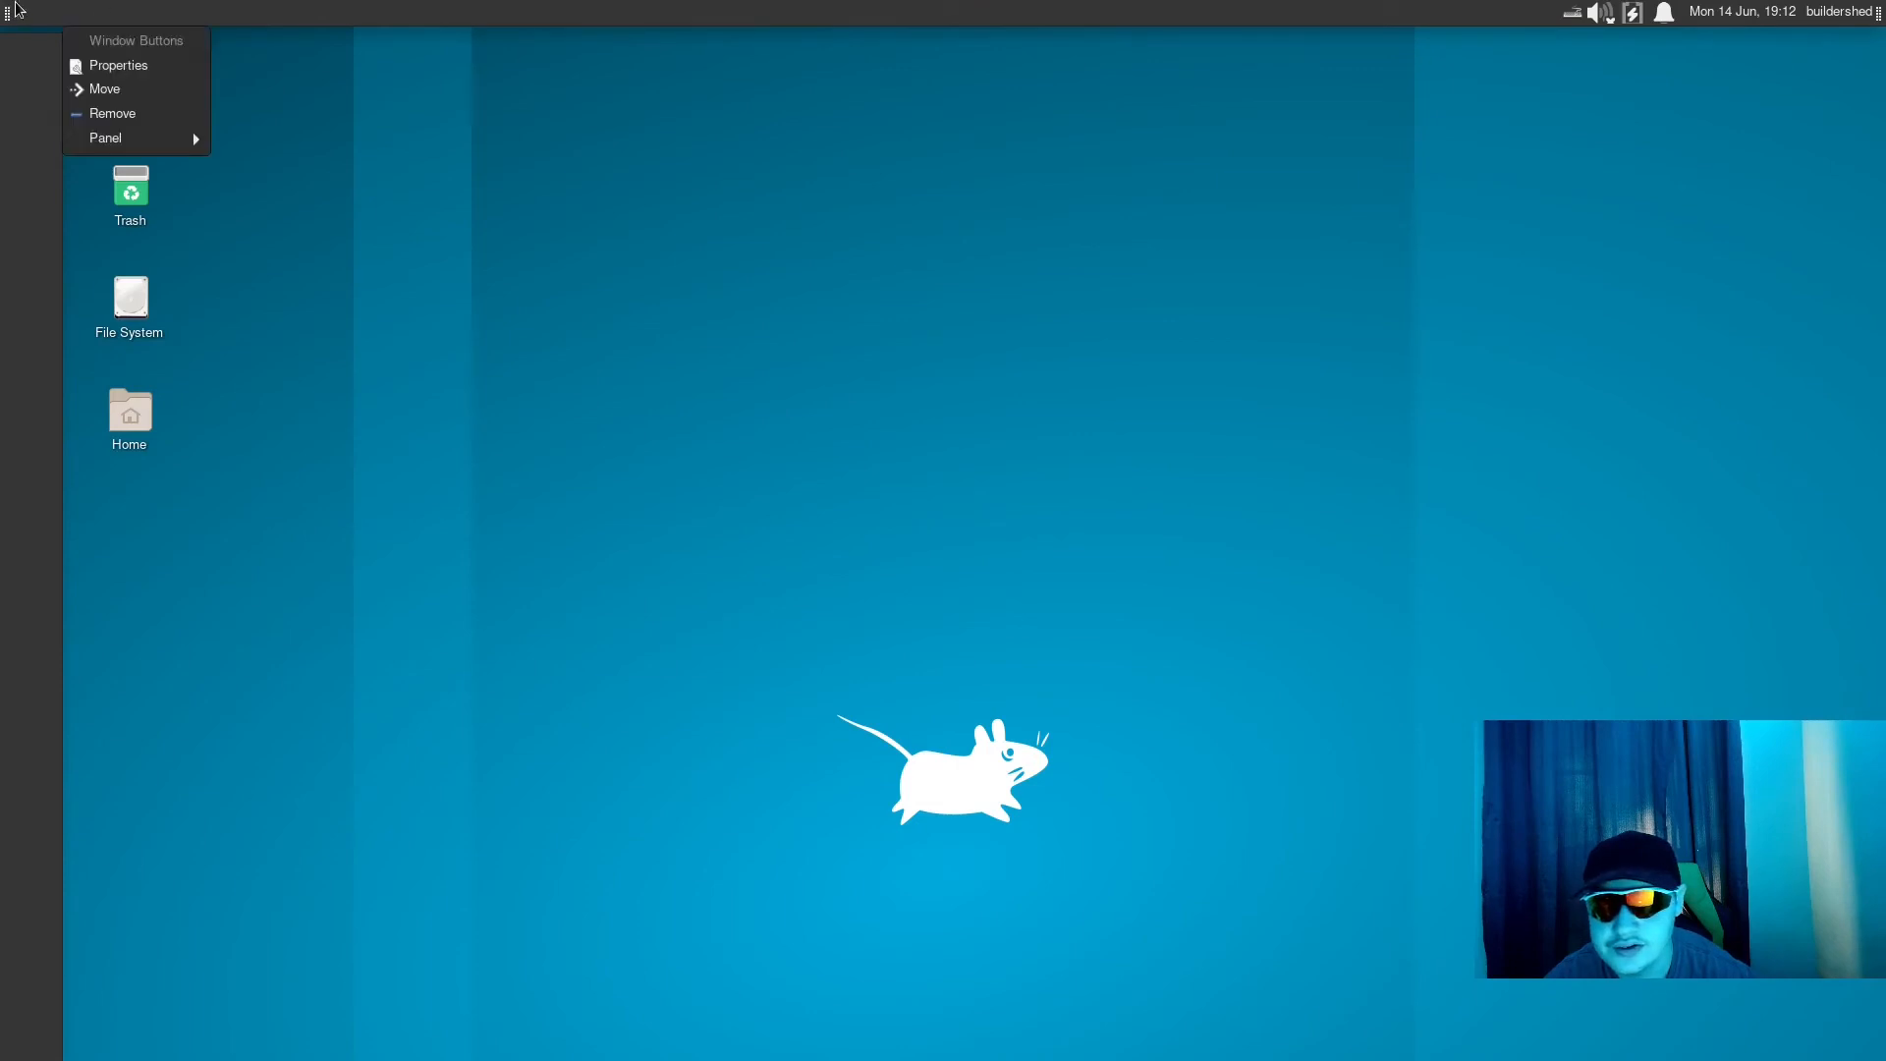
pyautogui.click(127, 113)
pyautogui.click(1055, 596)
# - Set the row size of Panel 1 to 31 pixels and close its preferences
pyautogui.rightClick(910, 8)
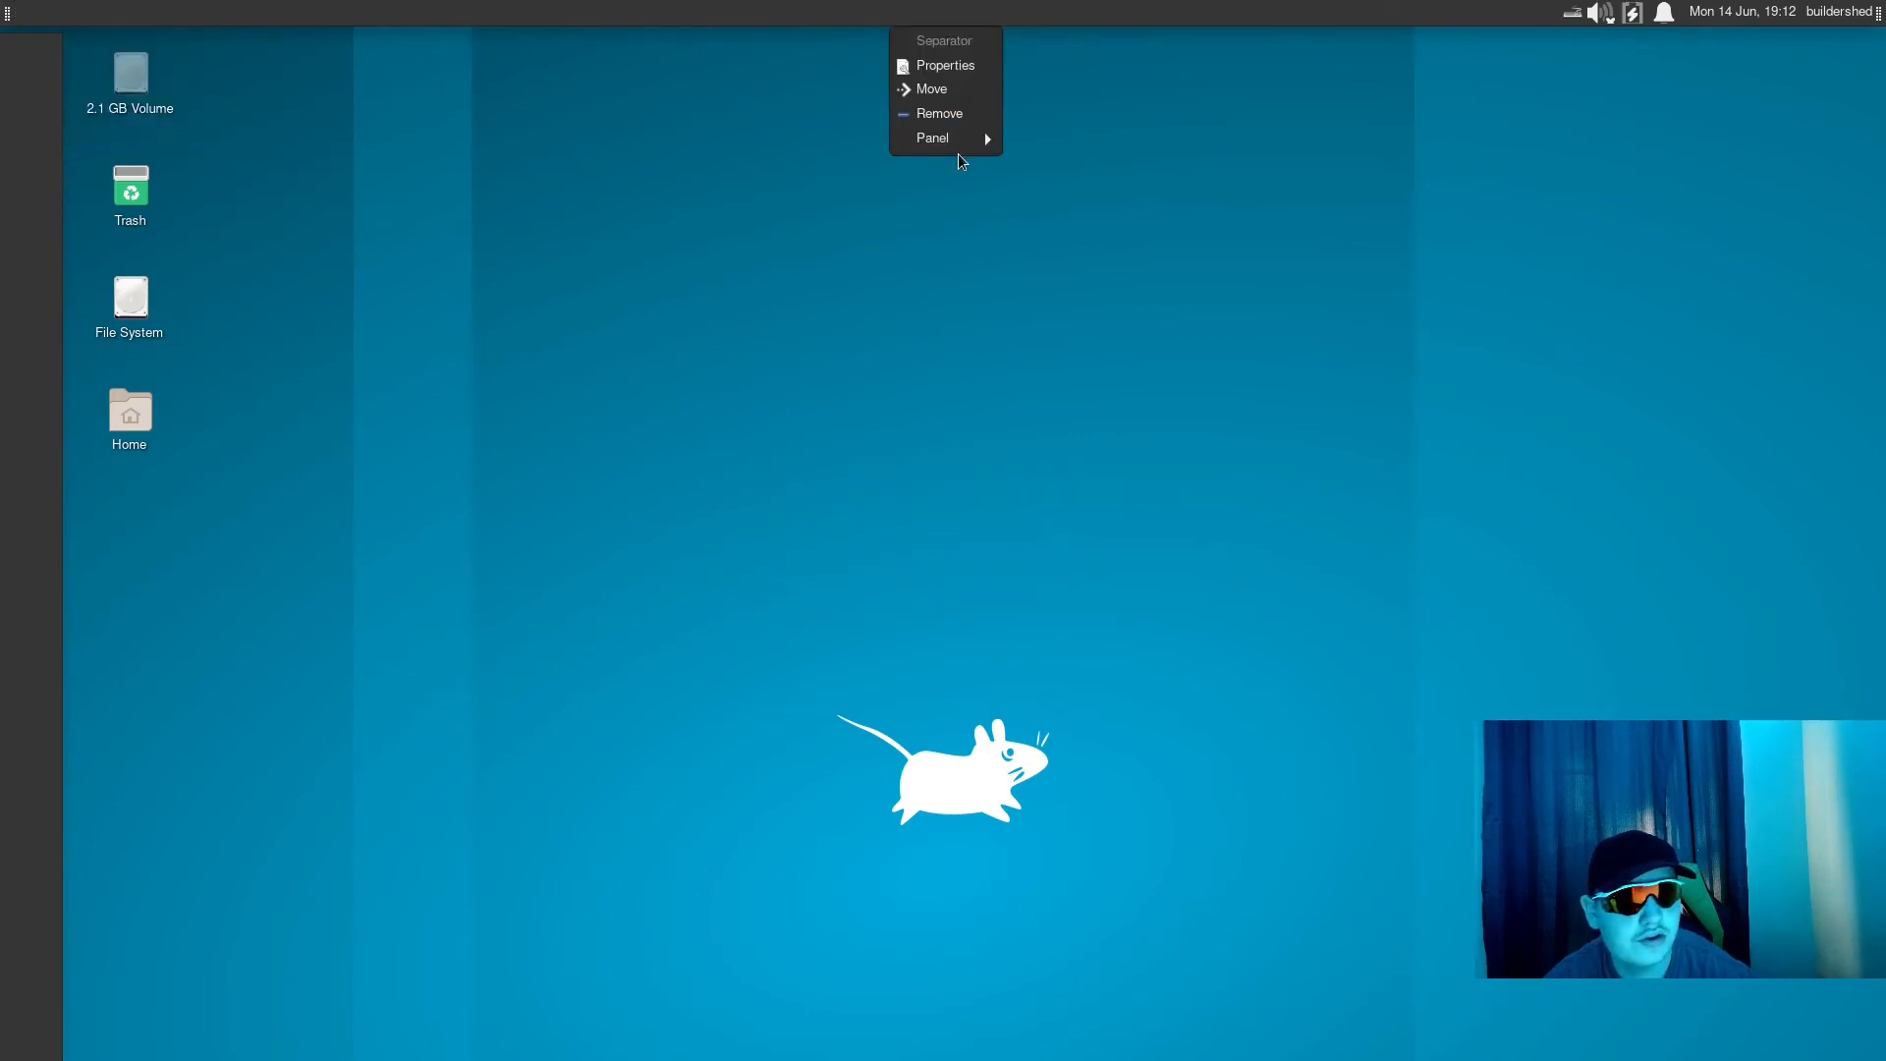
pyautogui.moveTo(973, 144)
pyautogui.click(1069, 163)
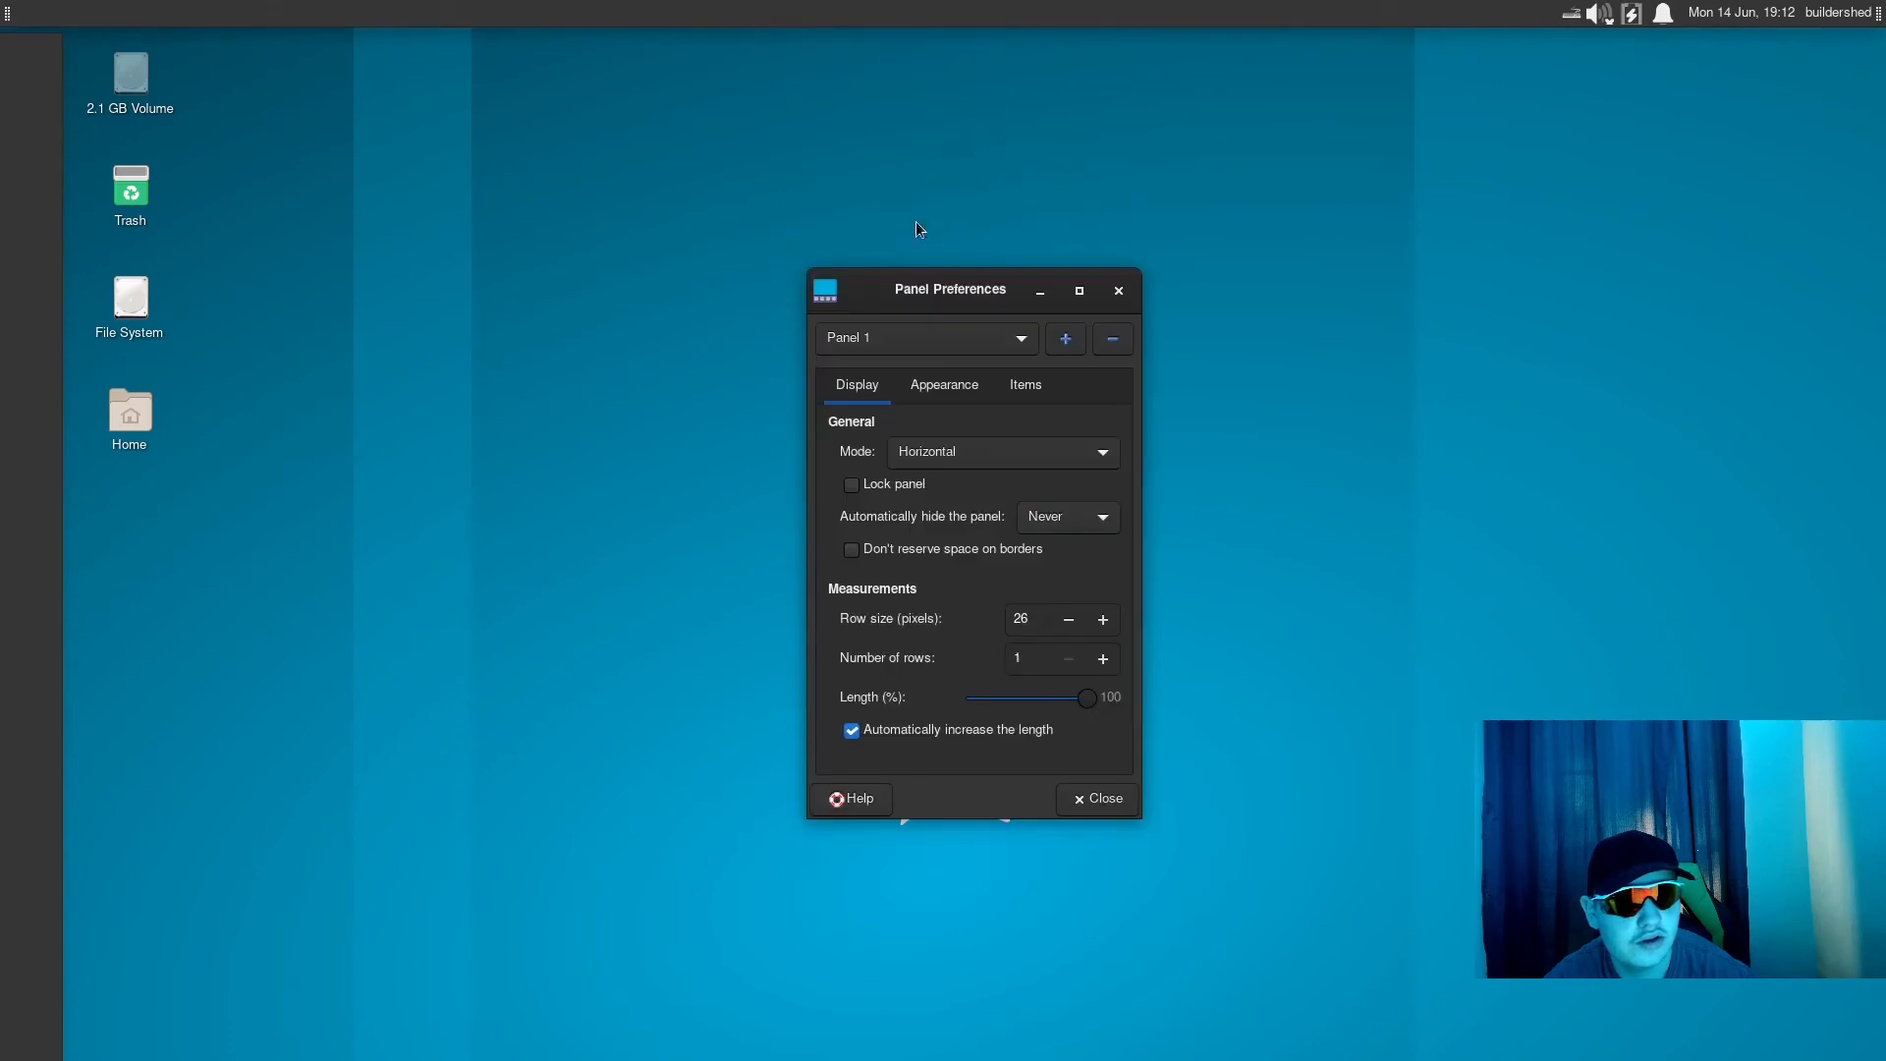
pyautogui.click(1103, 620)
pyautogui.click(1103, 620)
pyautogui.click(1103, 620)
pyautogui.click(1103, 620)
pyautogui.click(1102, 620)
pyautogui.click(1100, 619)
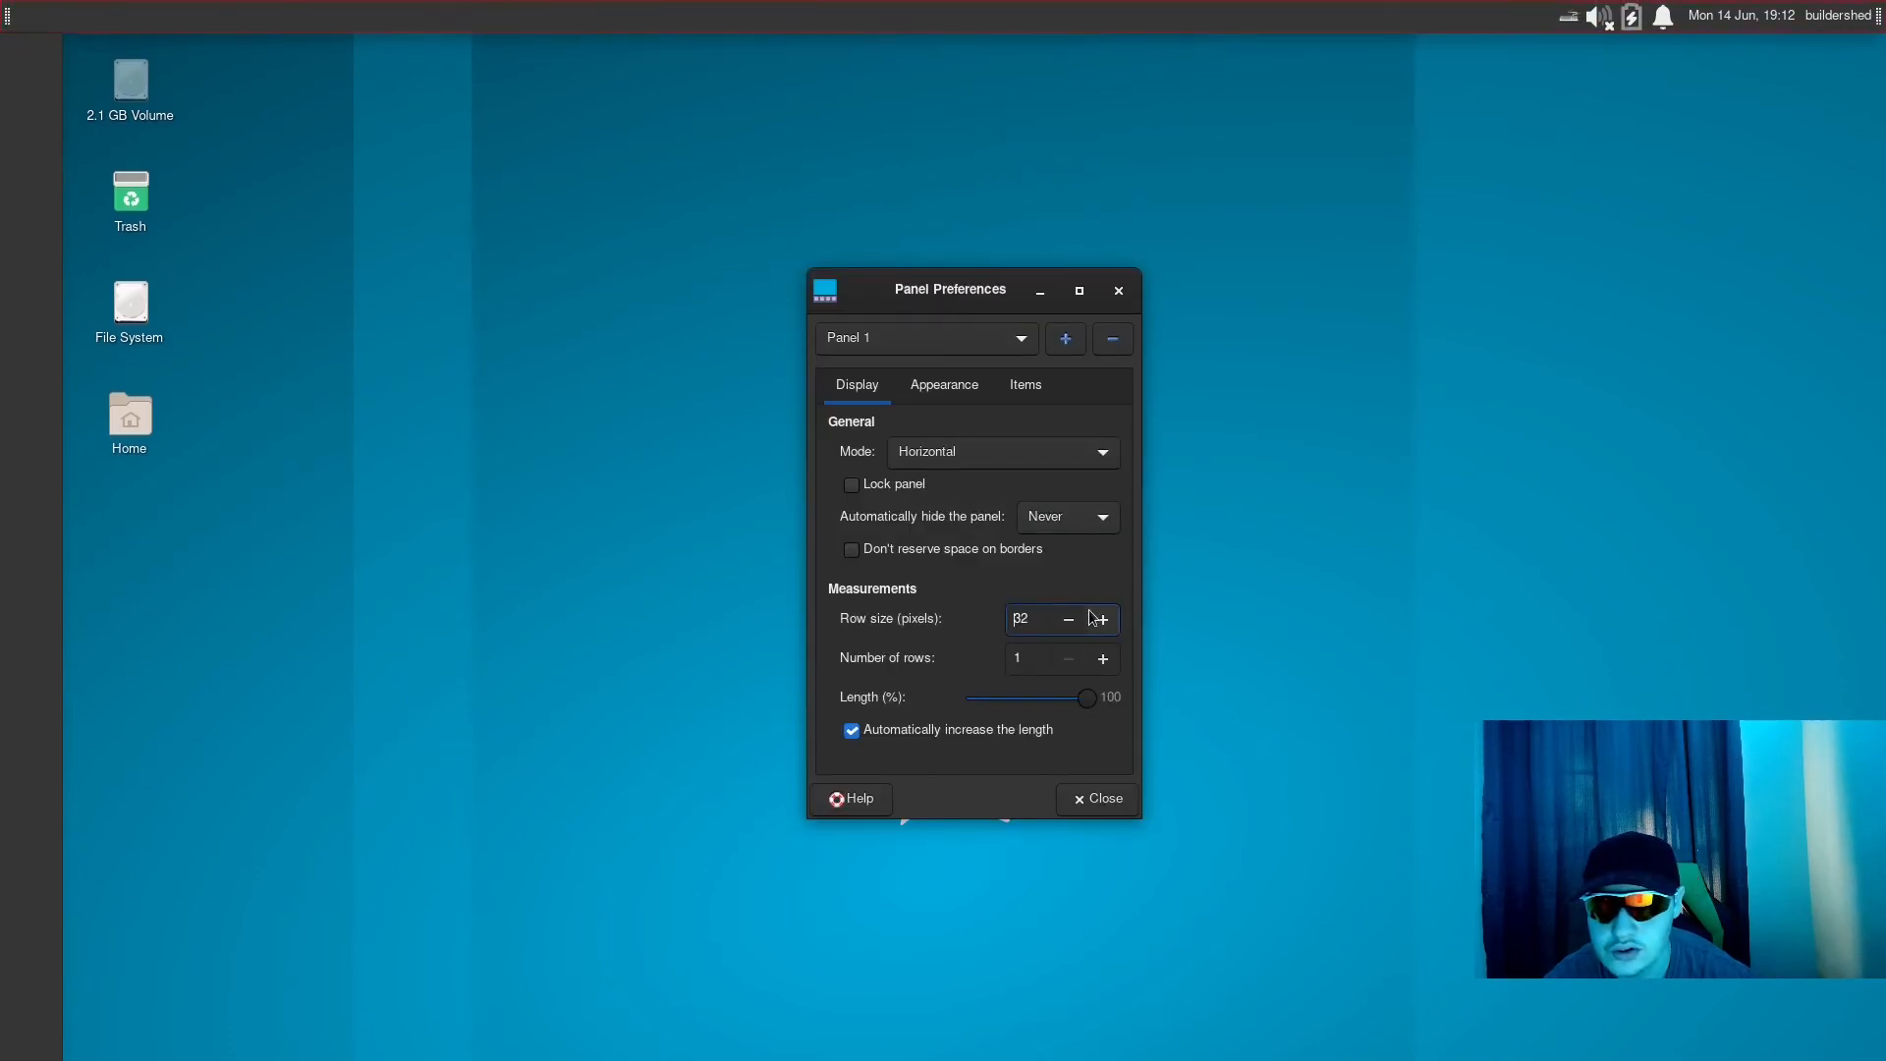
pyautogui.click(1077, 610)
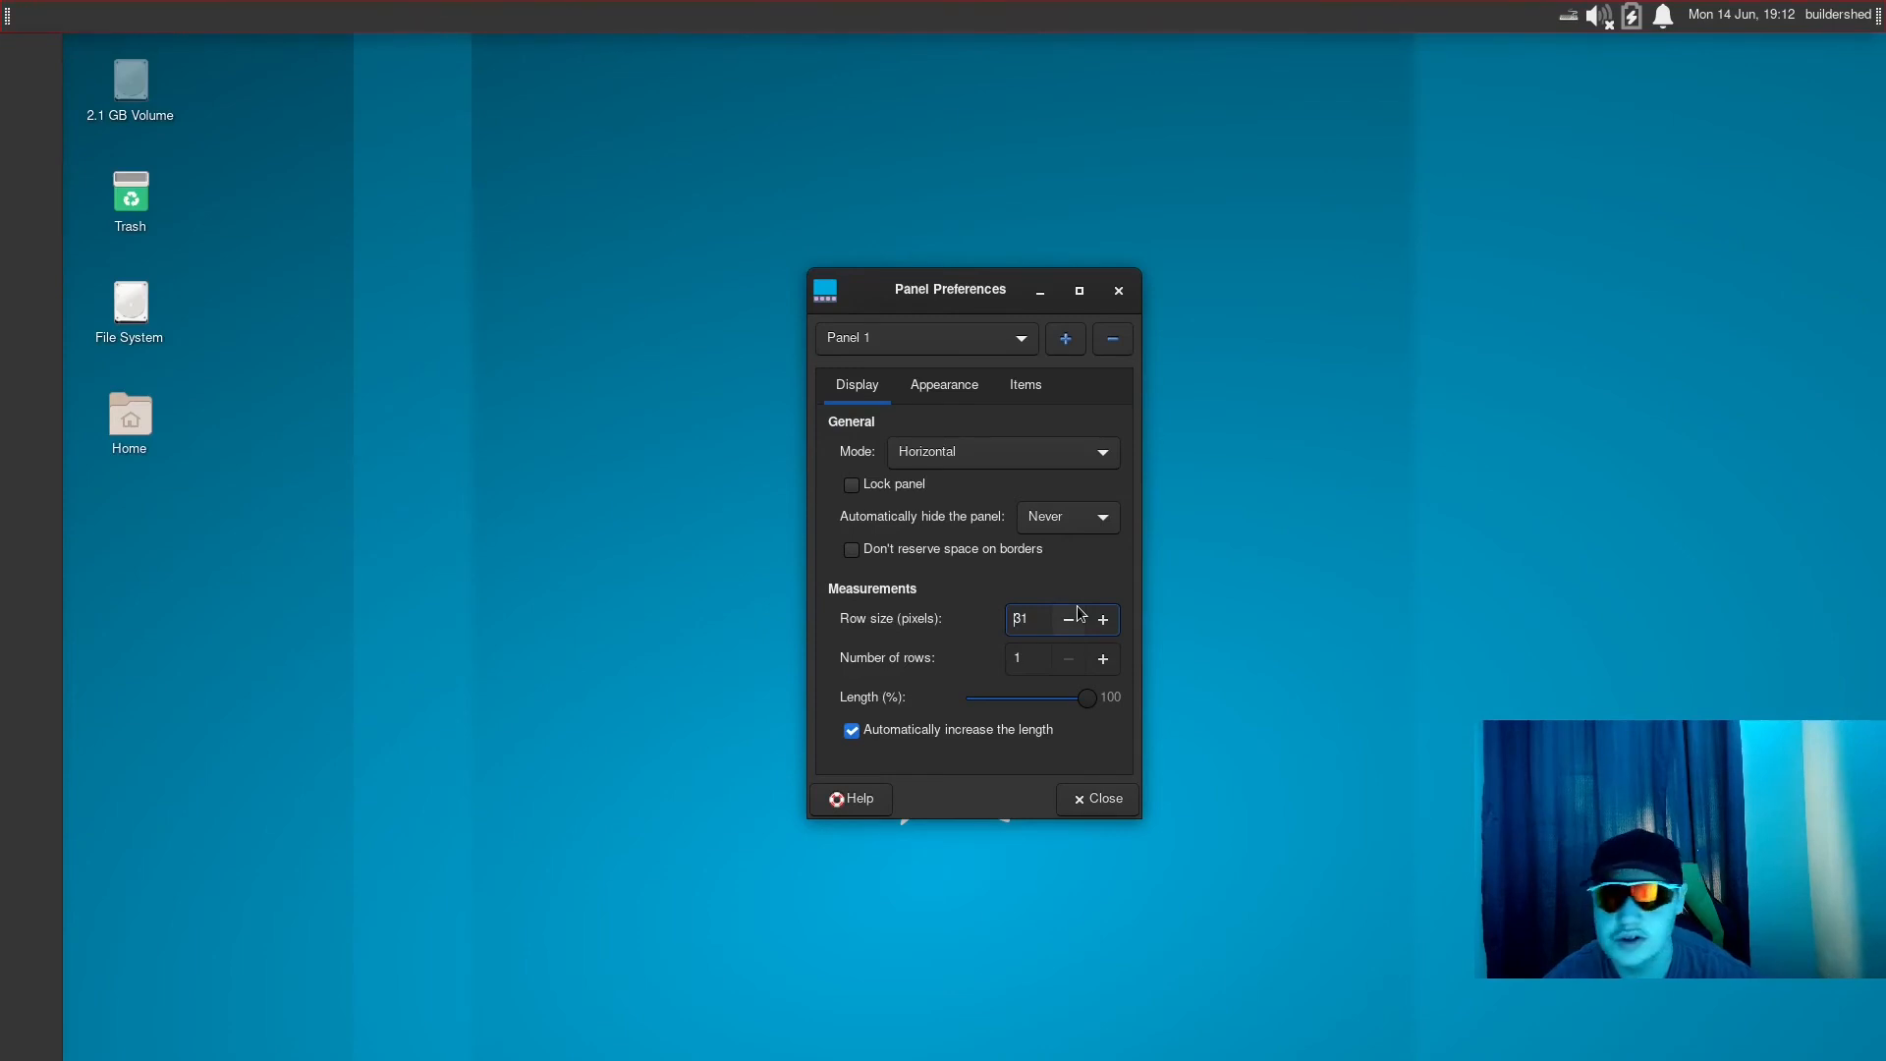
pyautogui.click(1079, 801)
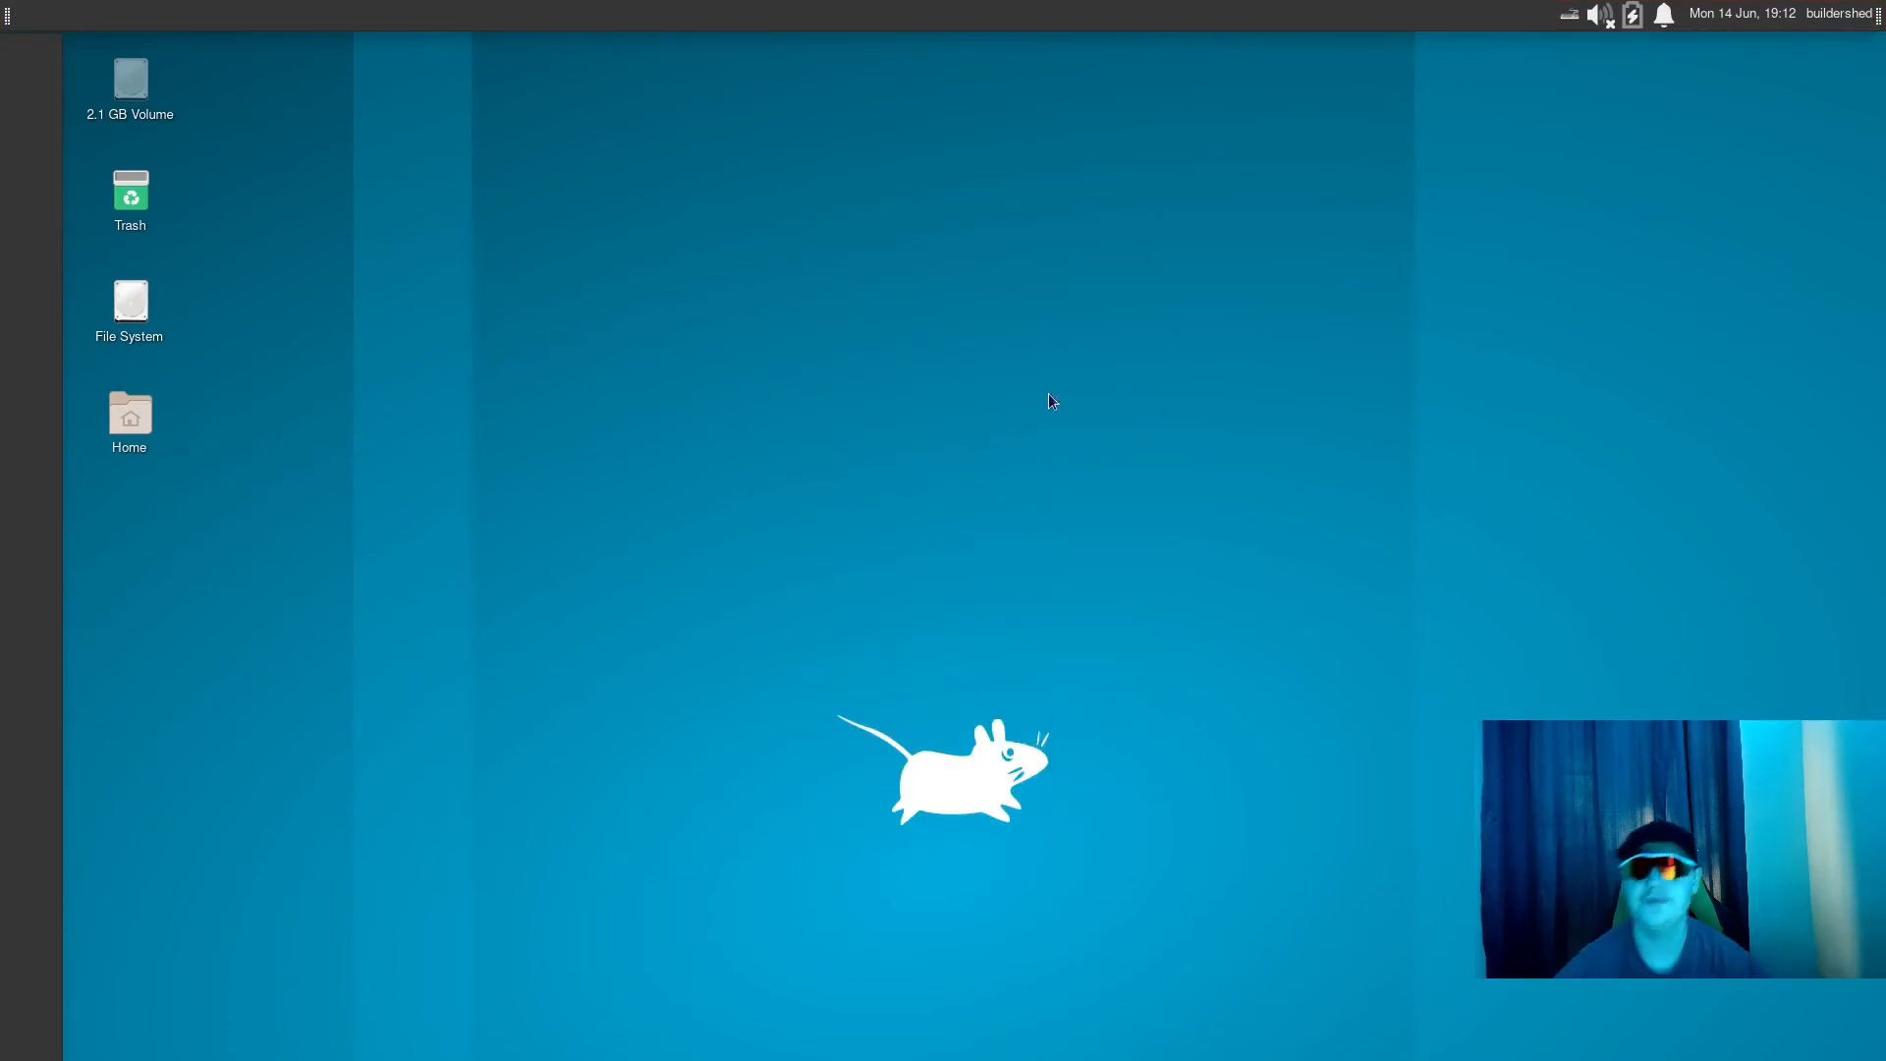
# - Move the Clock on the horizontal panel so that it sits before the status tray icons
pyautogui.rightClick(1848, 4)
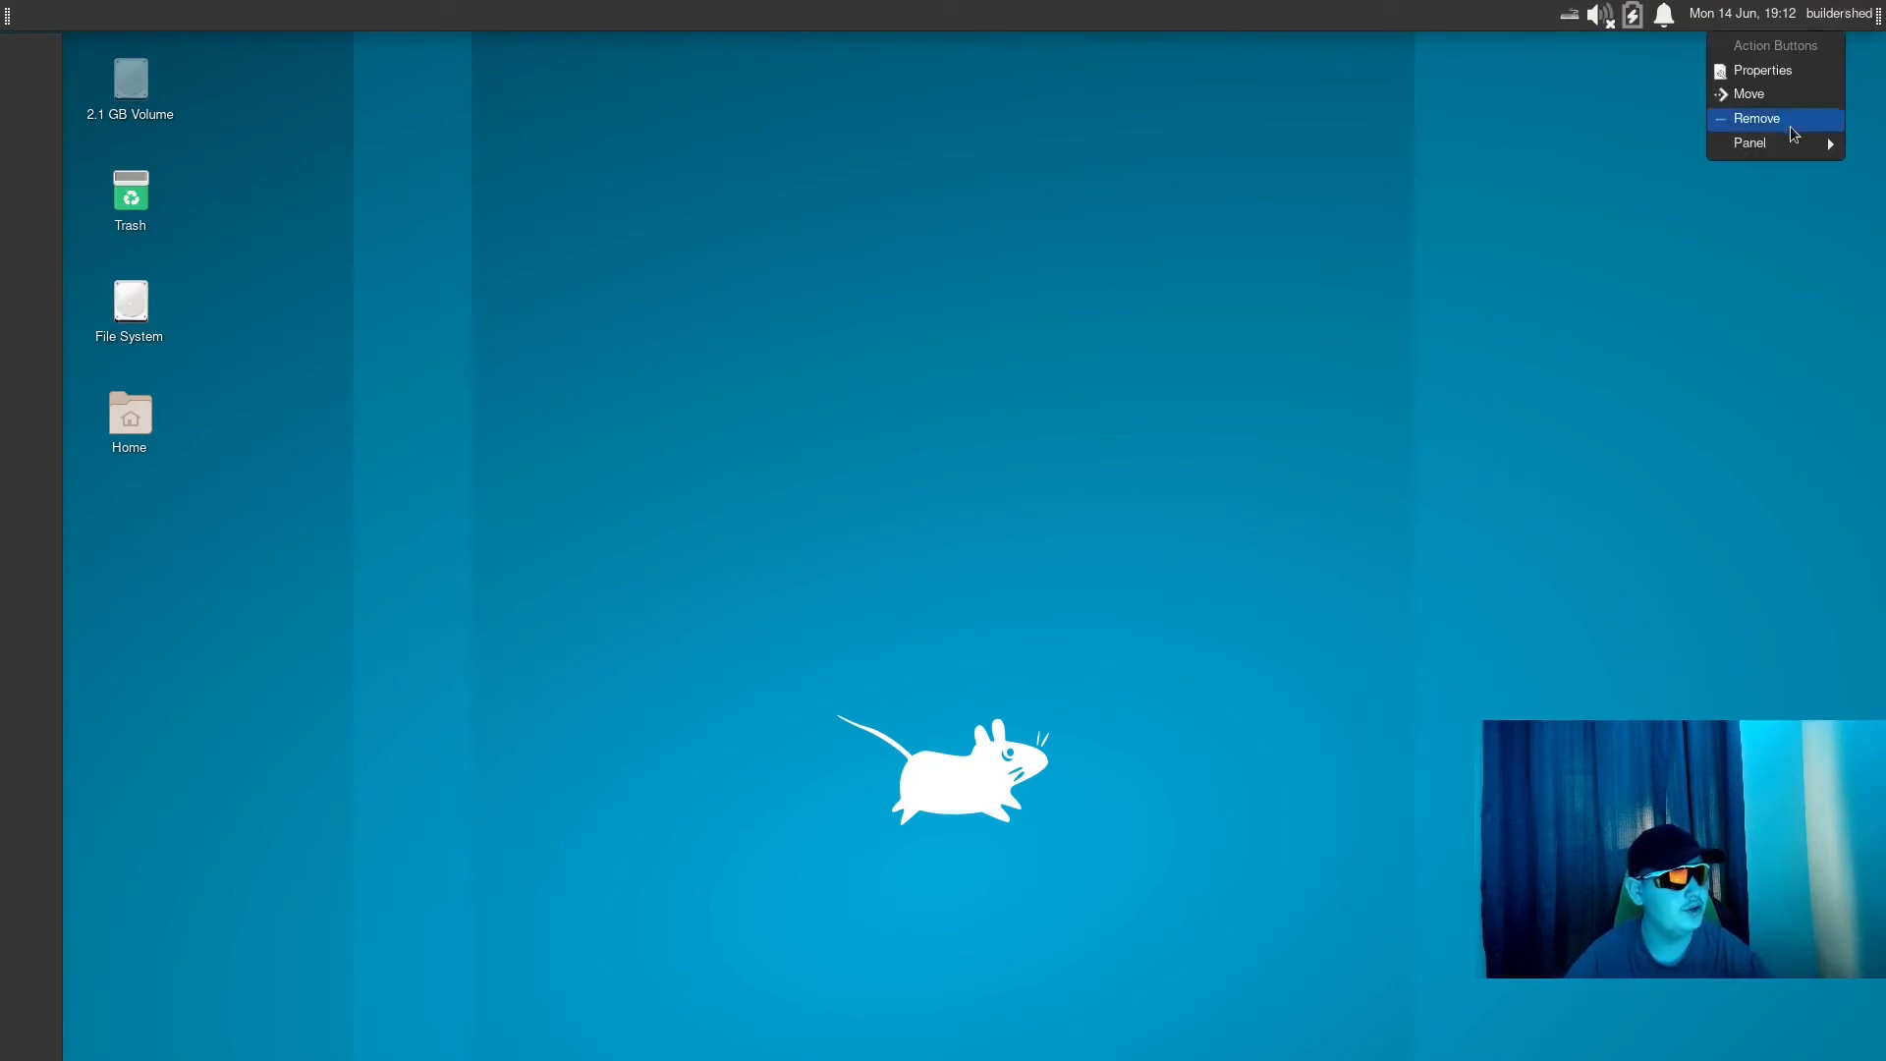
pyautogui.click(1802, 5)
pyautogui.rightClick(1747, 19)
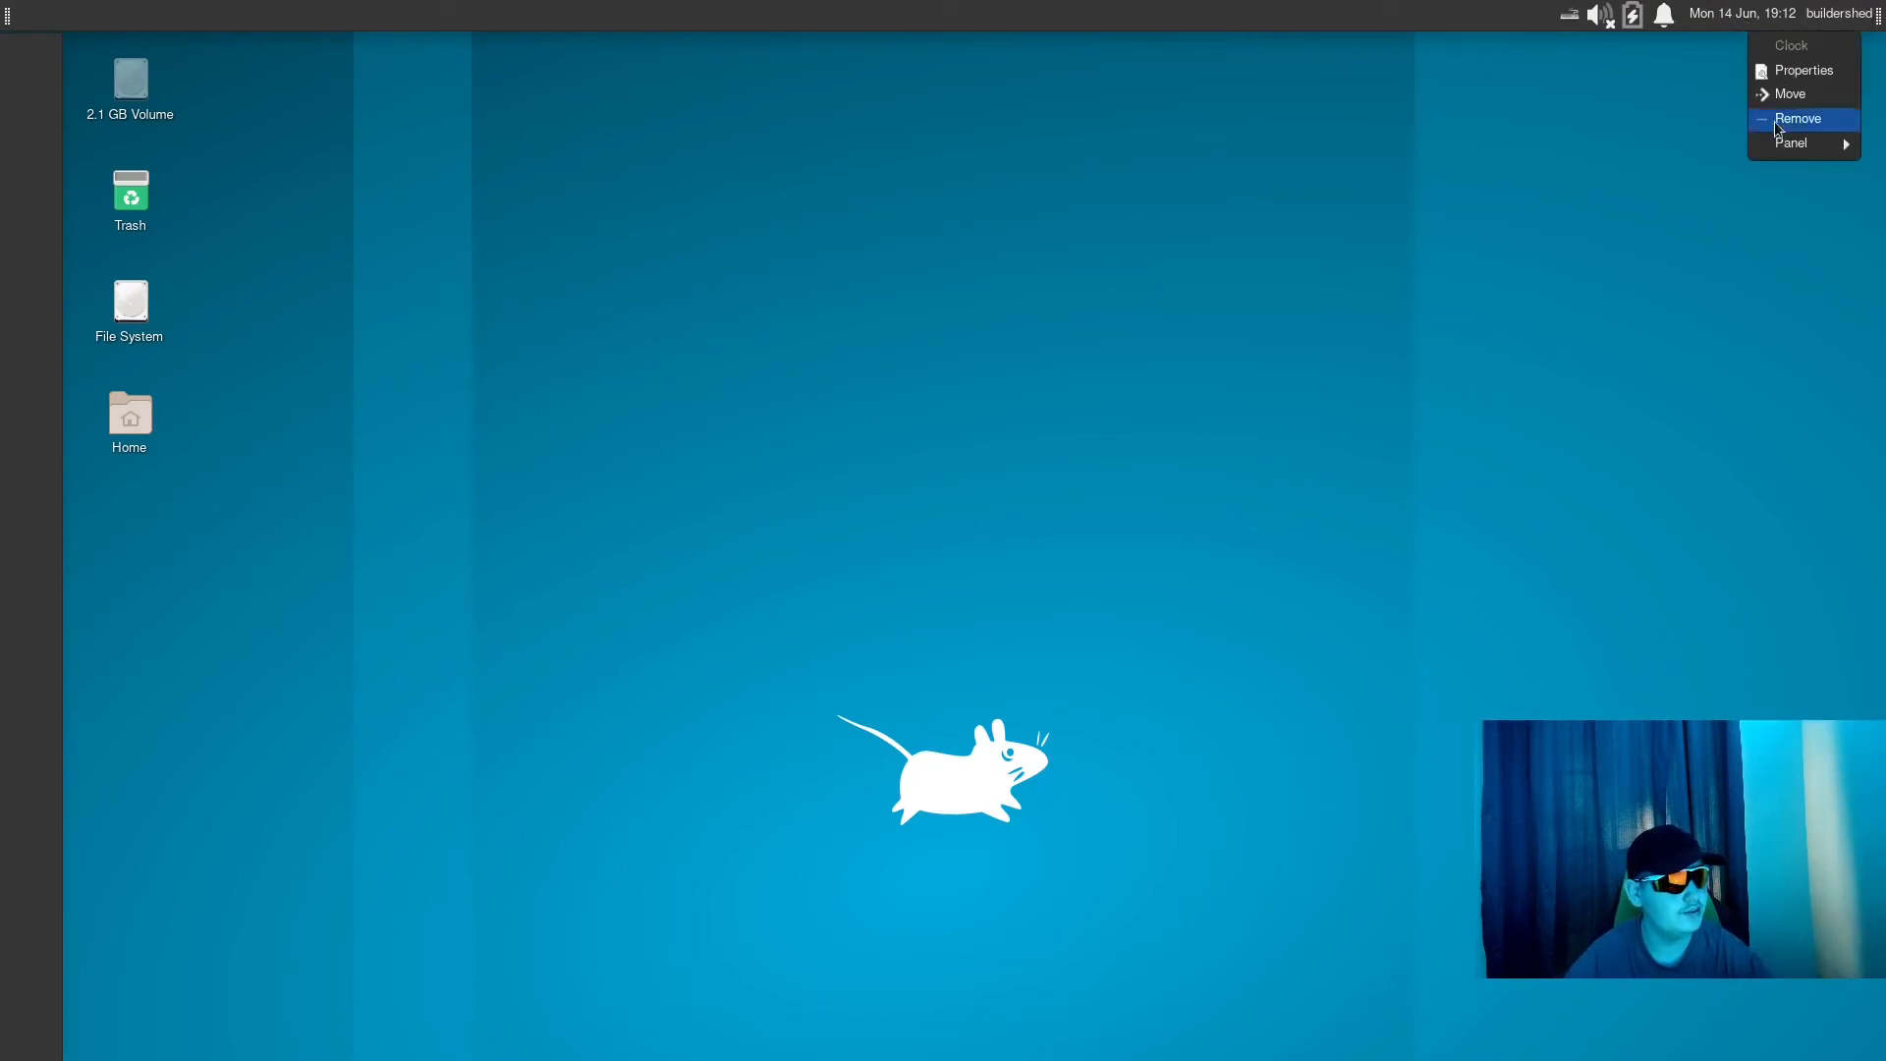
pyautogui.click(1789, 94)
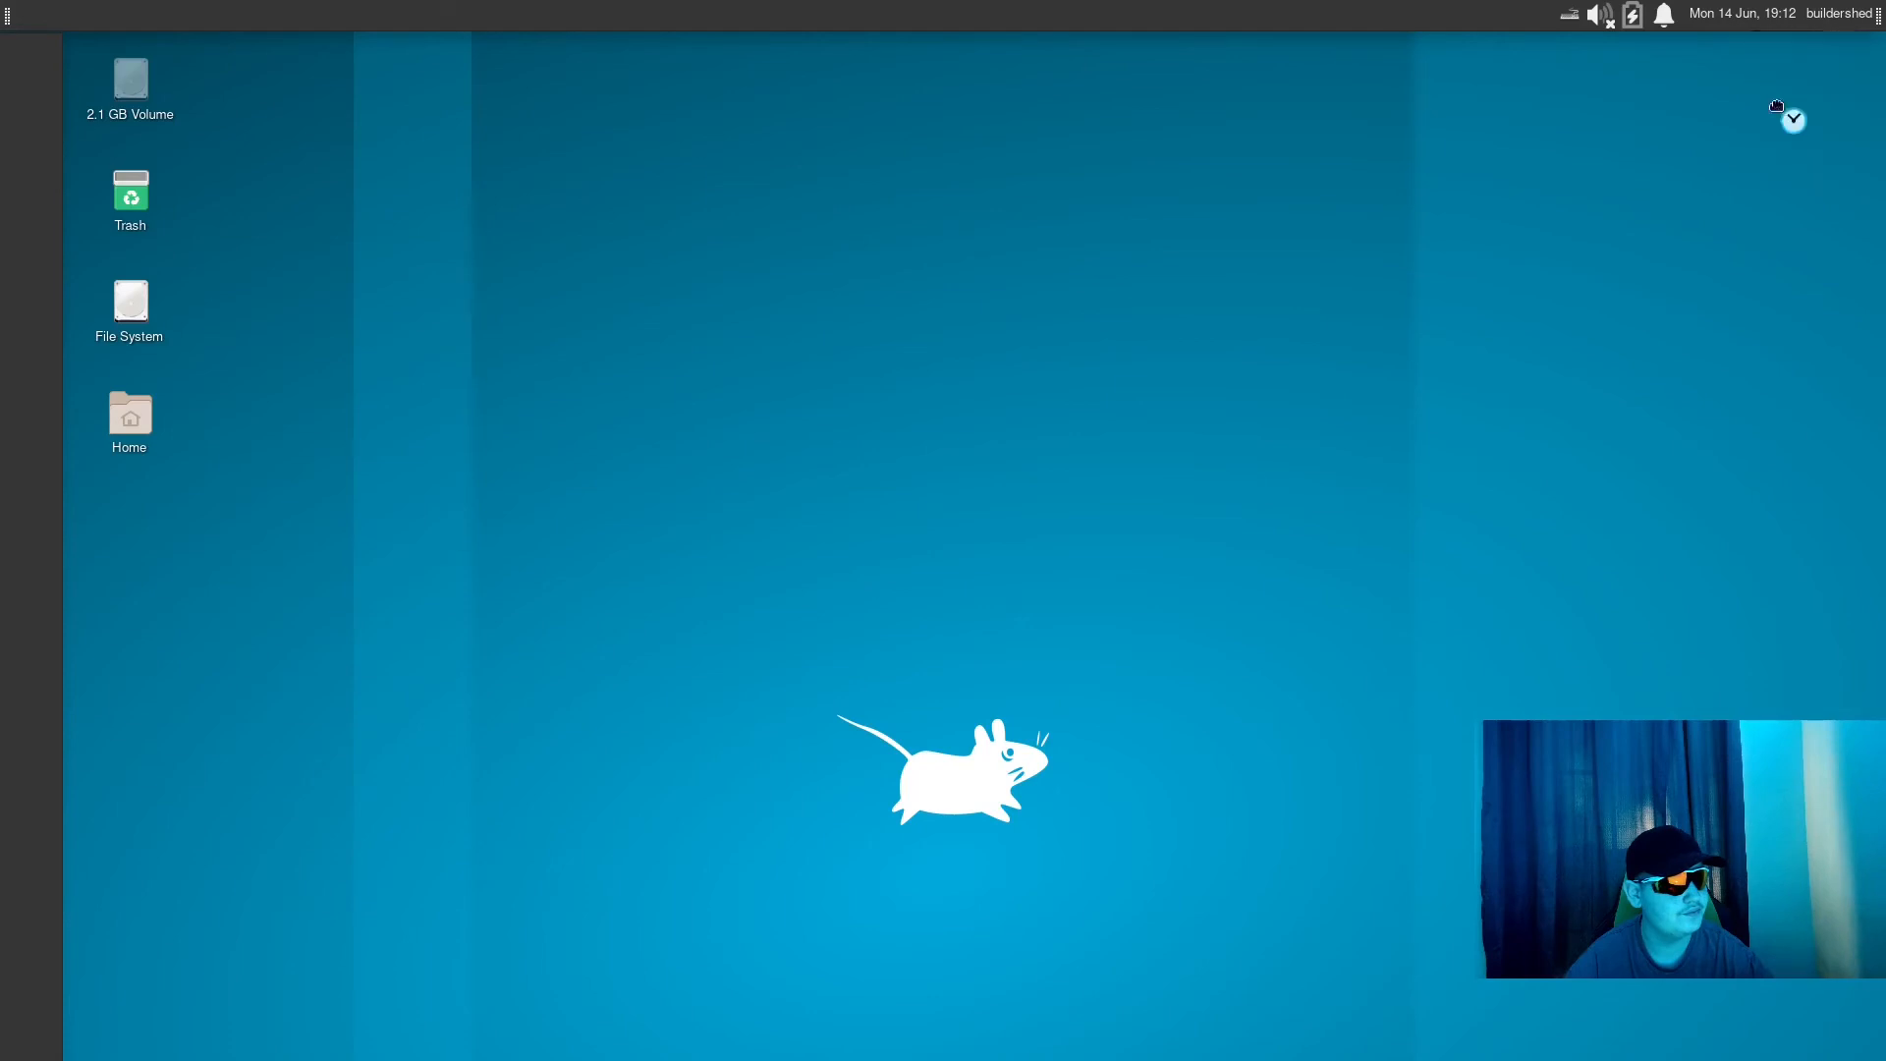
pyautogui.click(943, 10)
# - View the Clock's time zone, layout and format properties and close them without changes
pyautogui.rightClick(1616, 14)
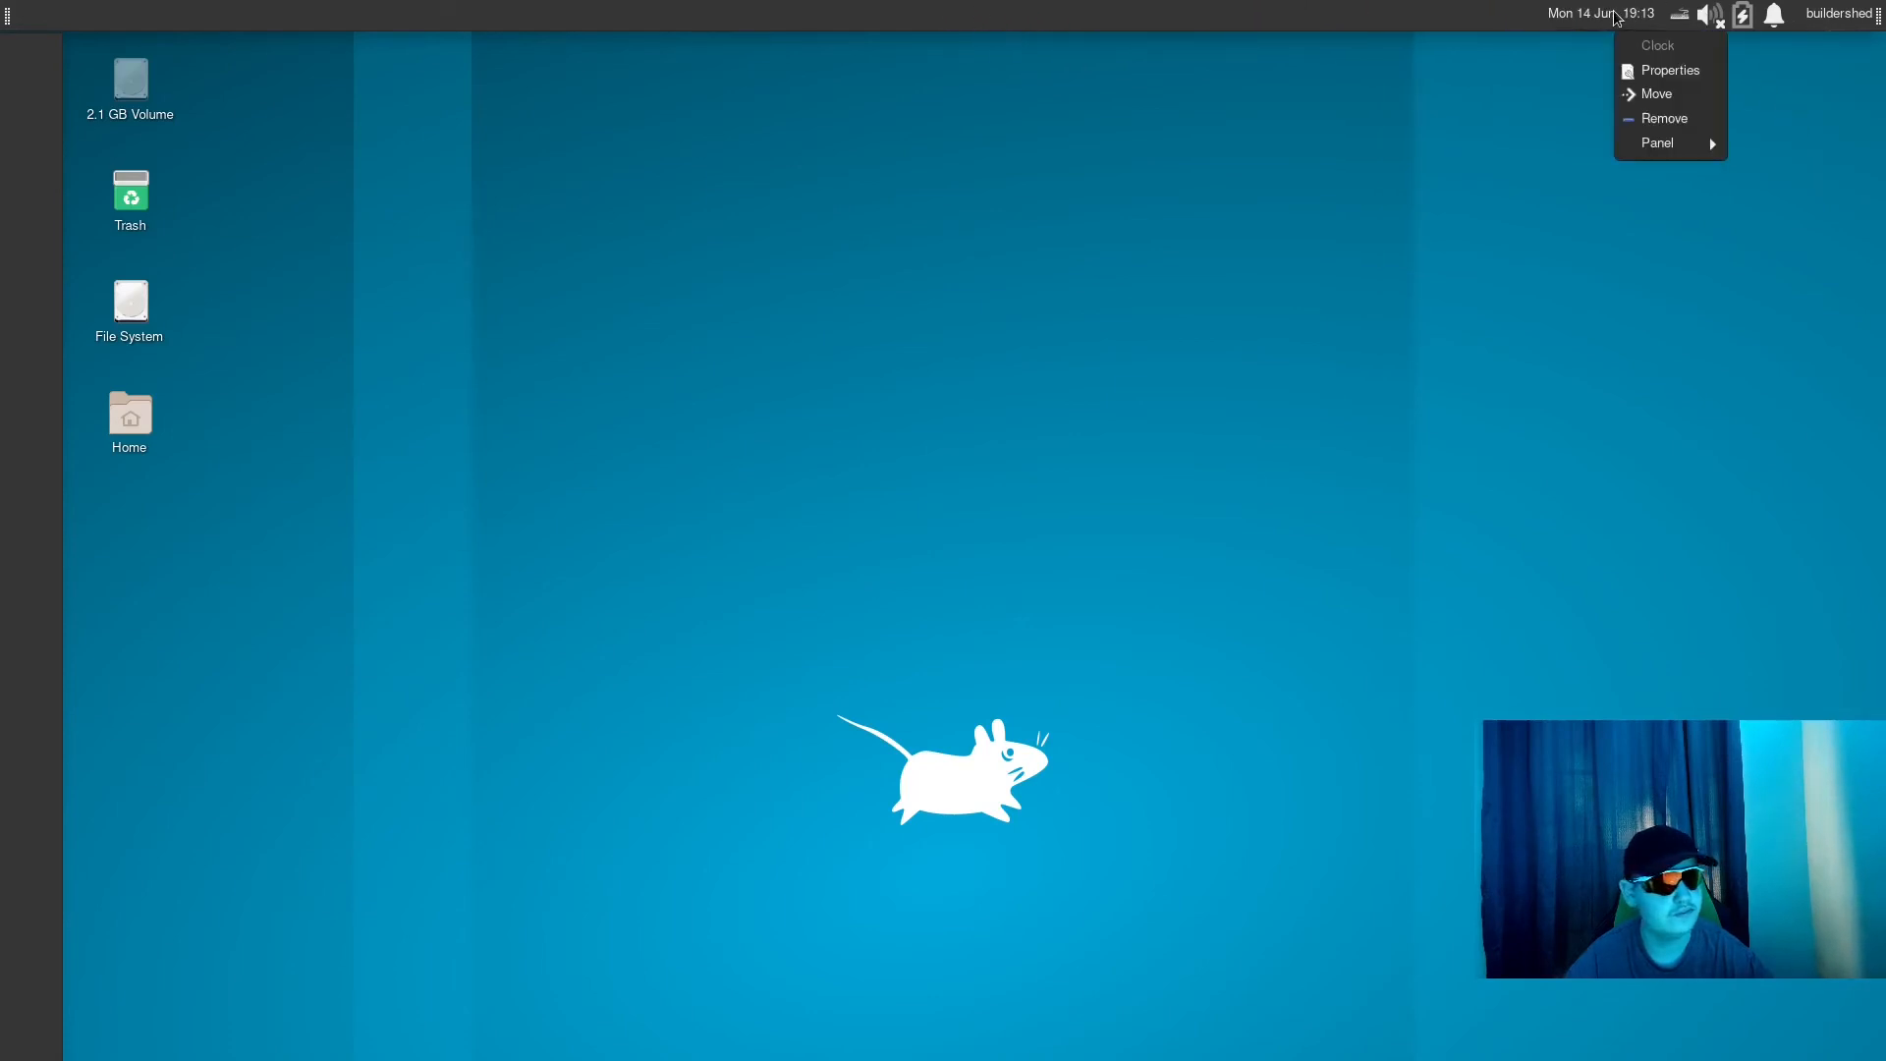
pyautogui.click(1674, 71)
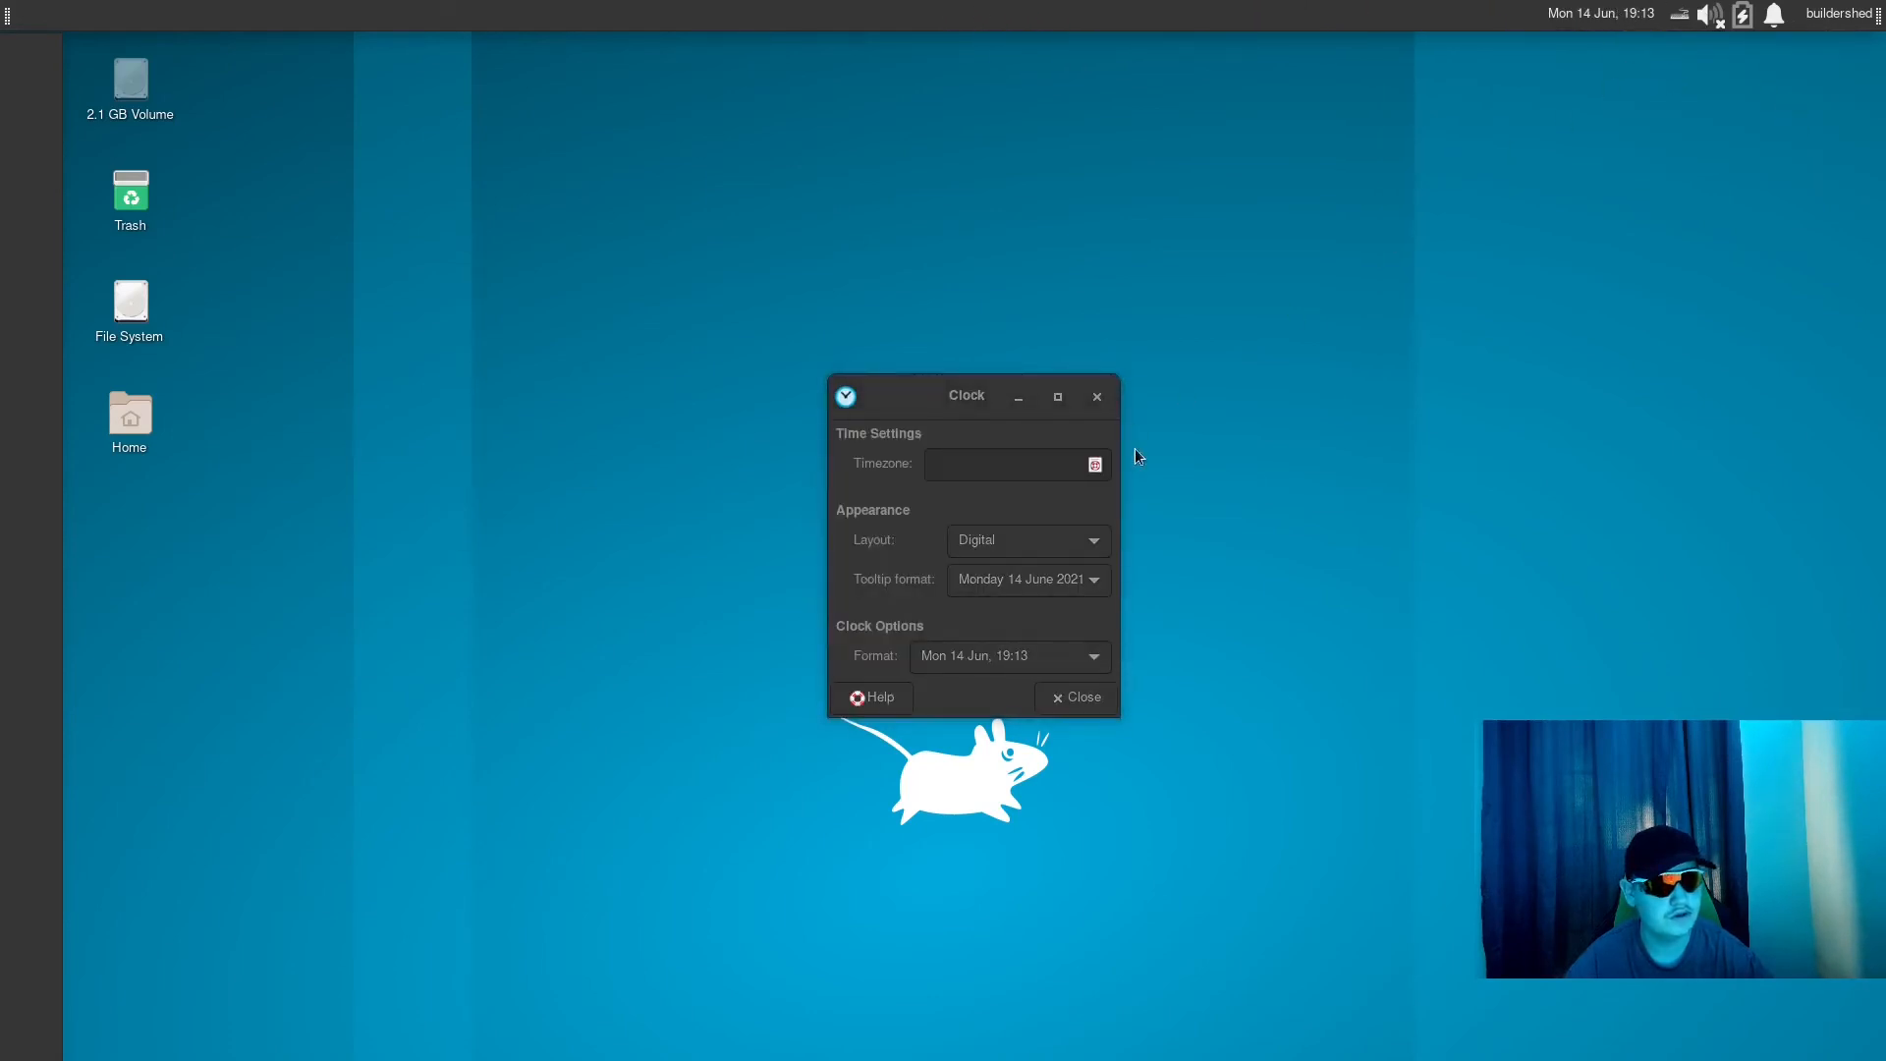
pyautogui.click(1063, 699)
# - Open the preferences of Panel 1 and look through its Appearance and Items settings
pyautogui.rightClick(1031, 7)
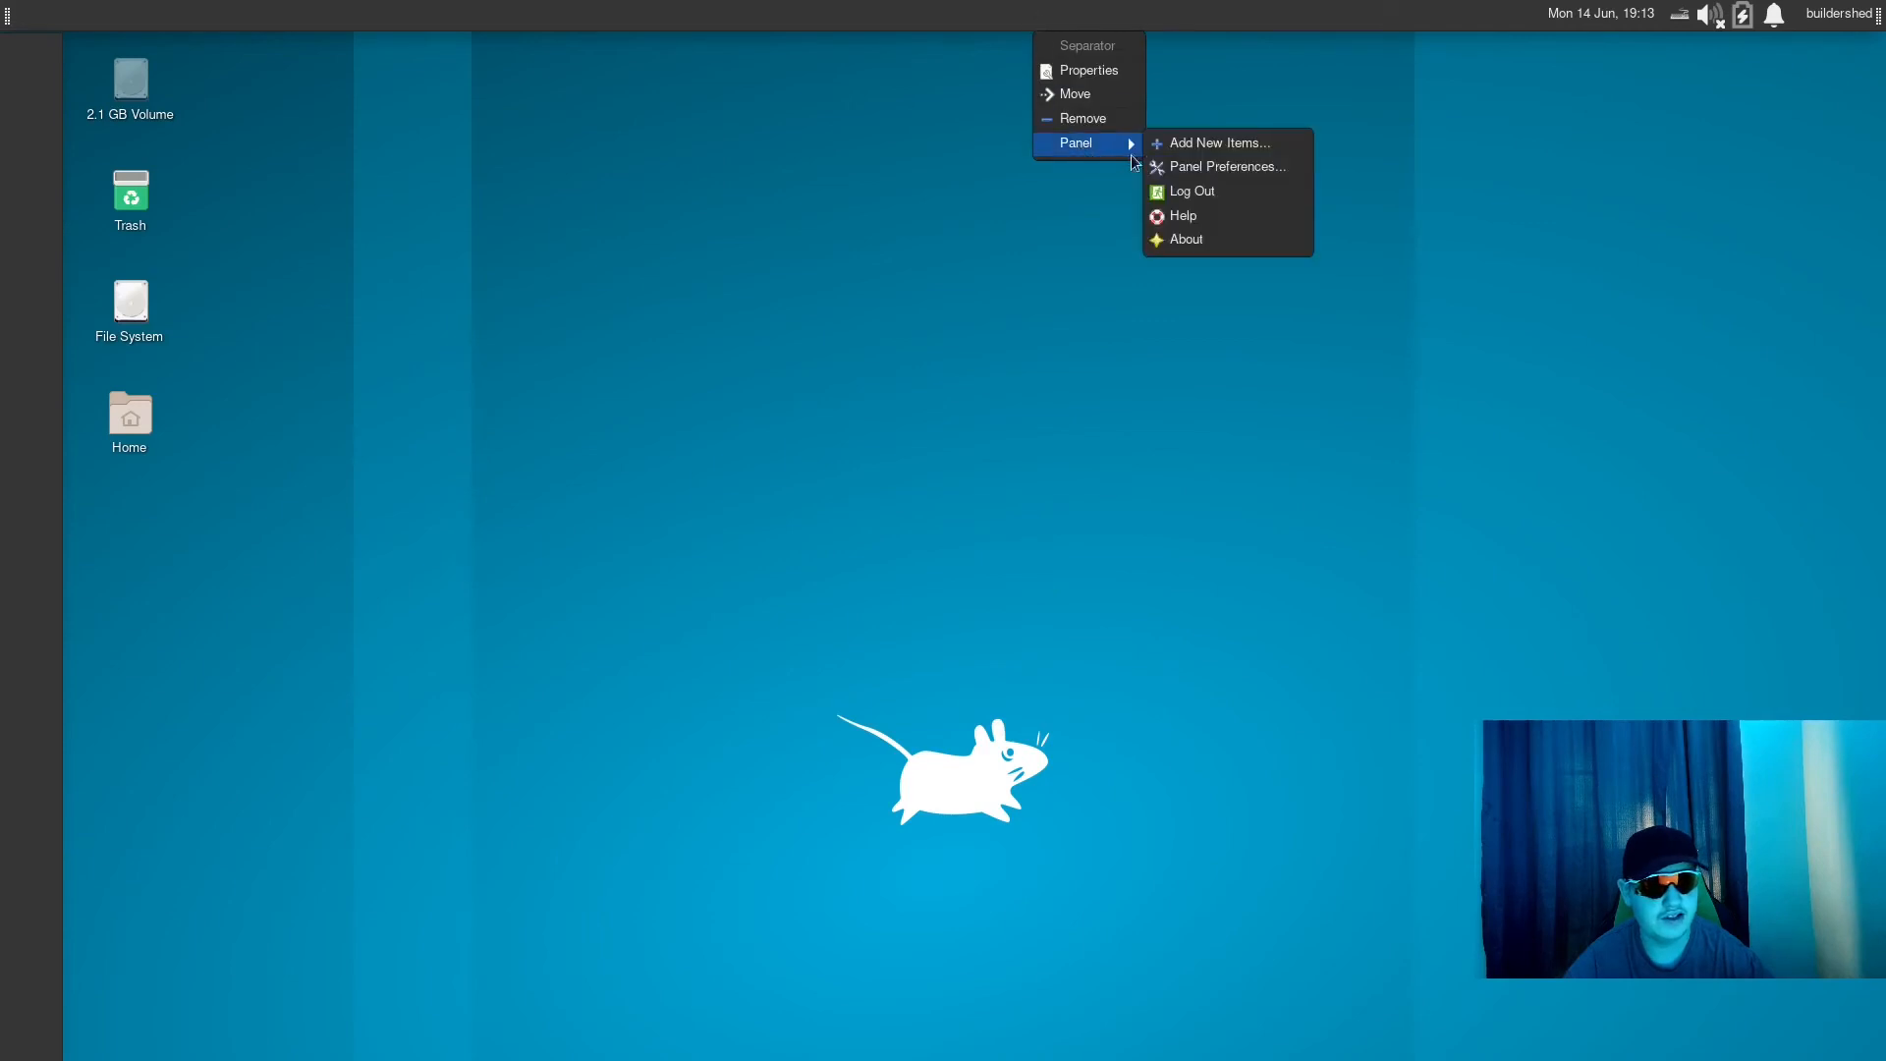
pyautogui.click(1181, 162)
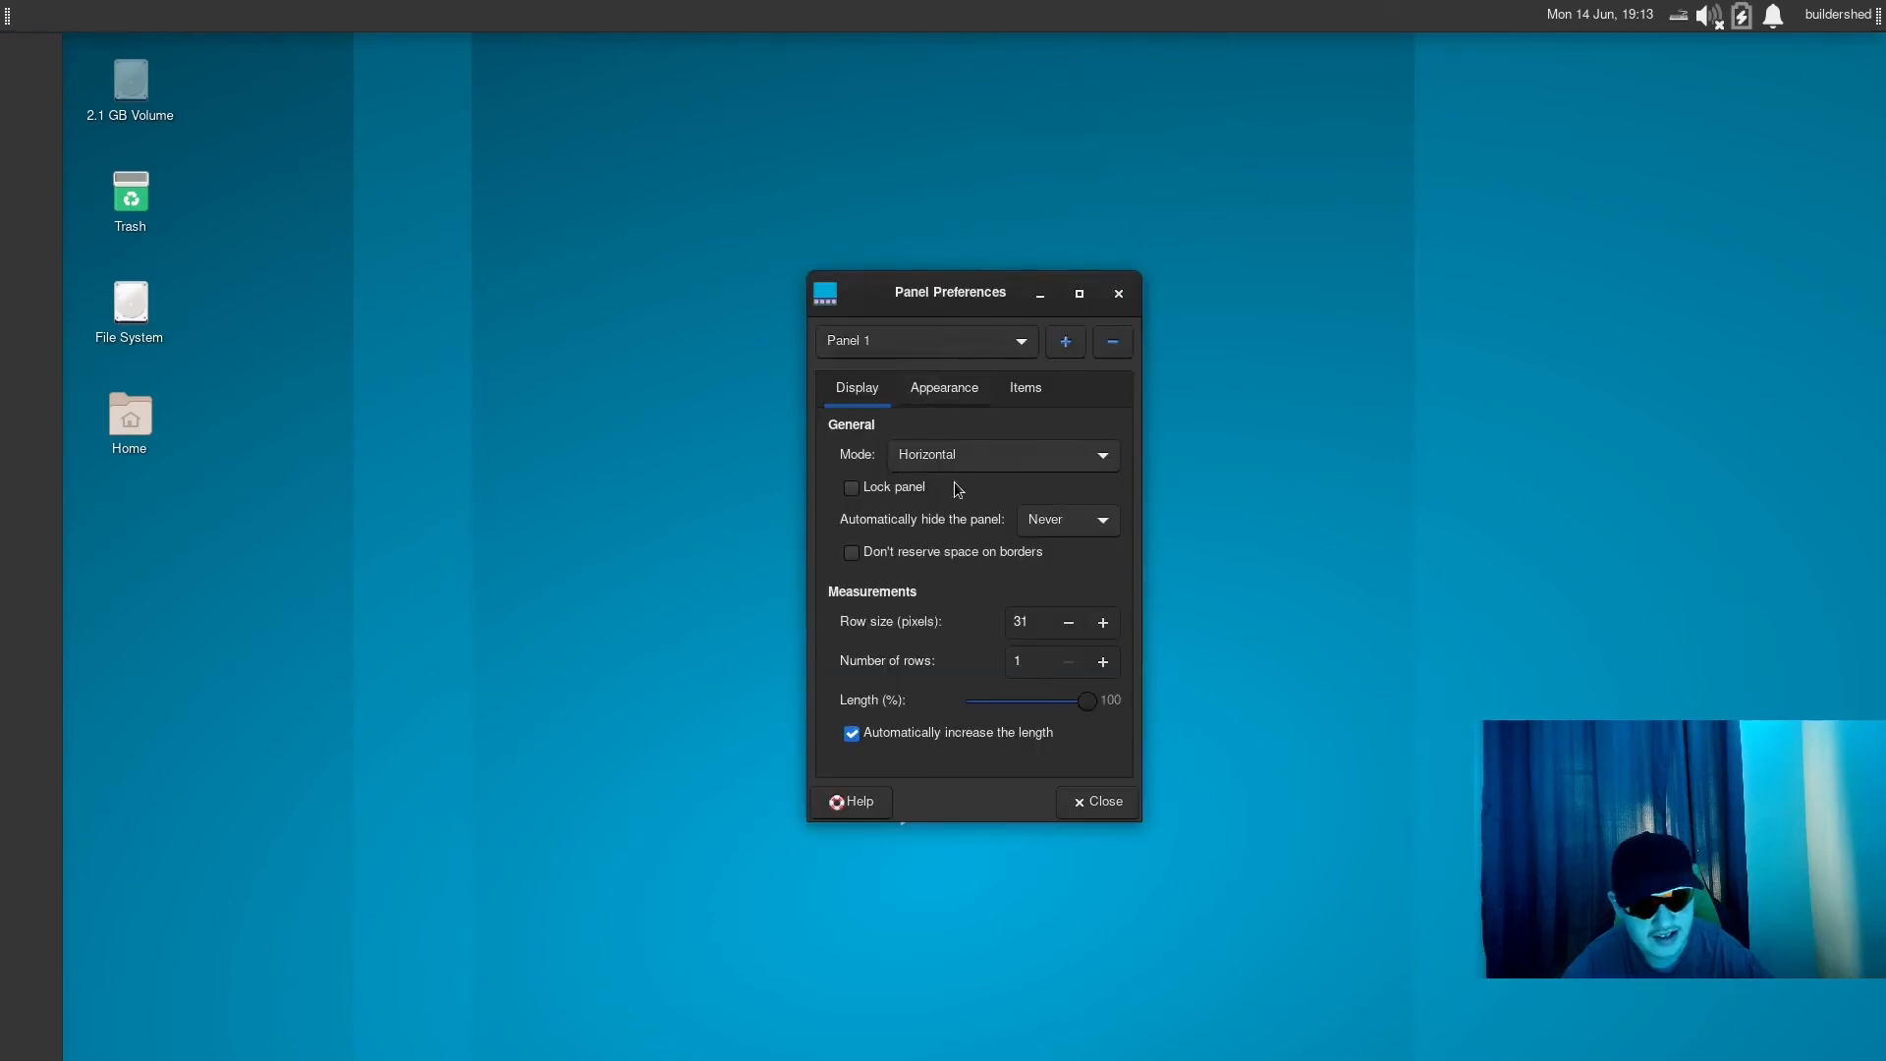
pyautogui.click(925, 386)
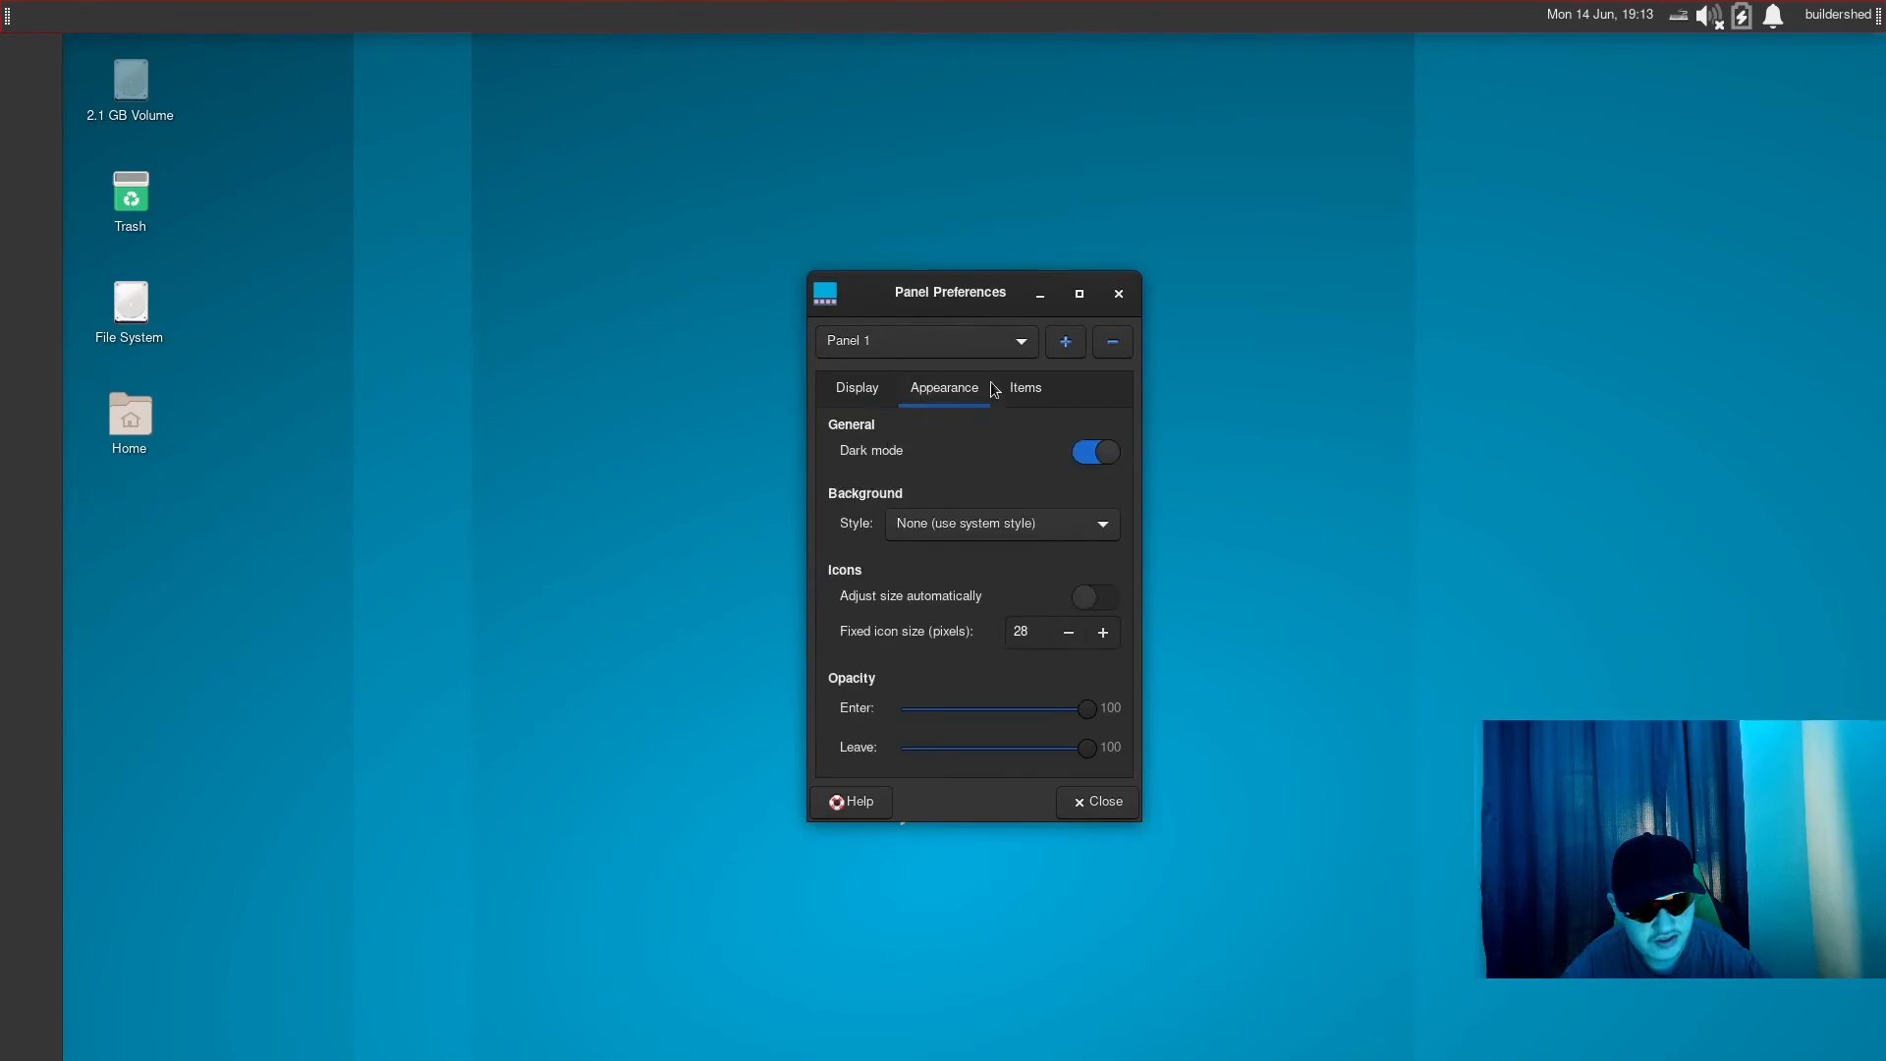
pyautogui.click(1029, 395)
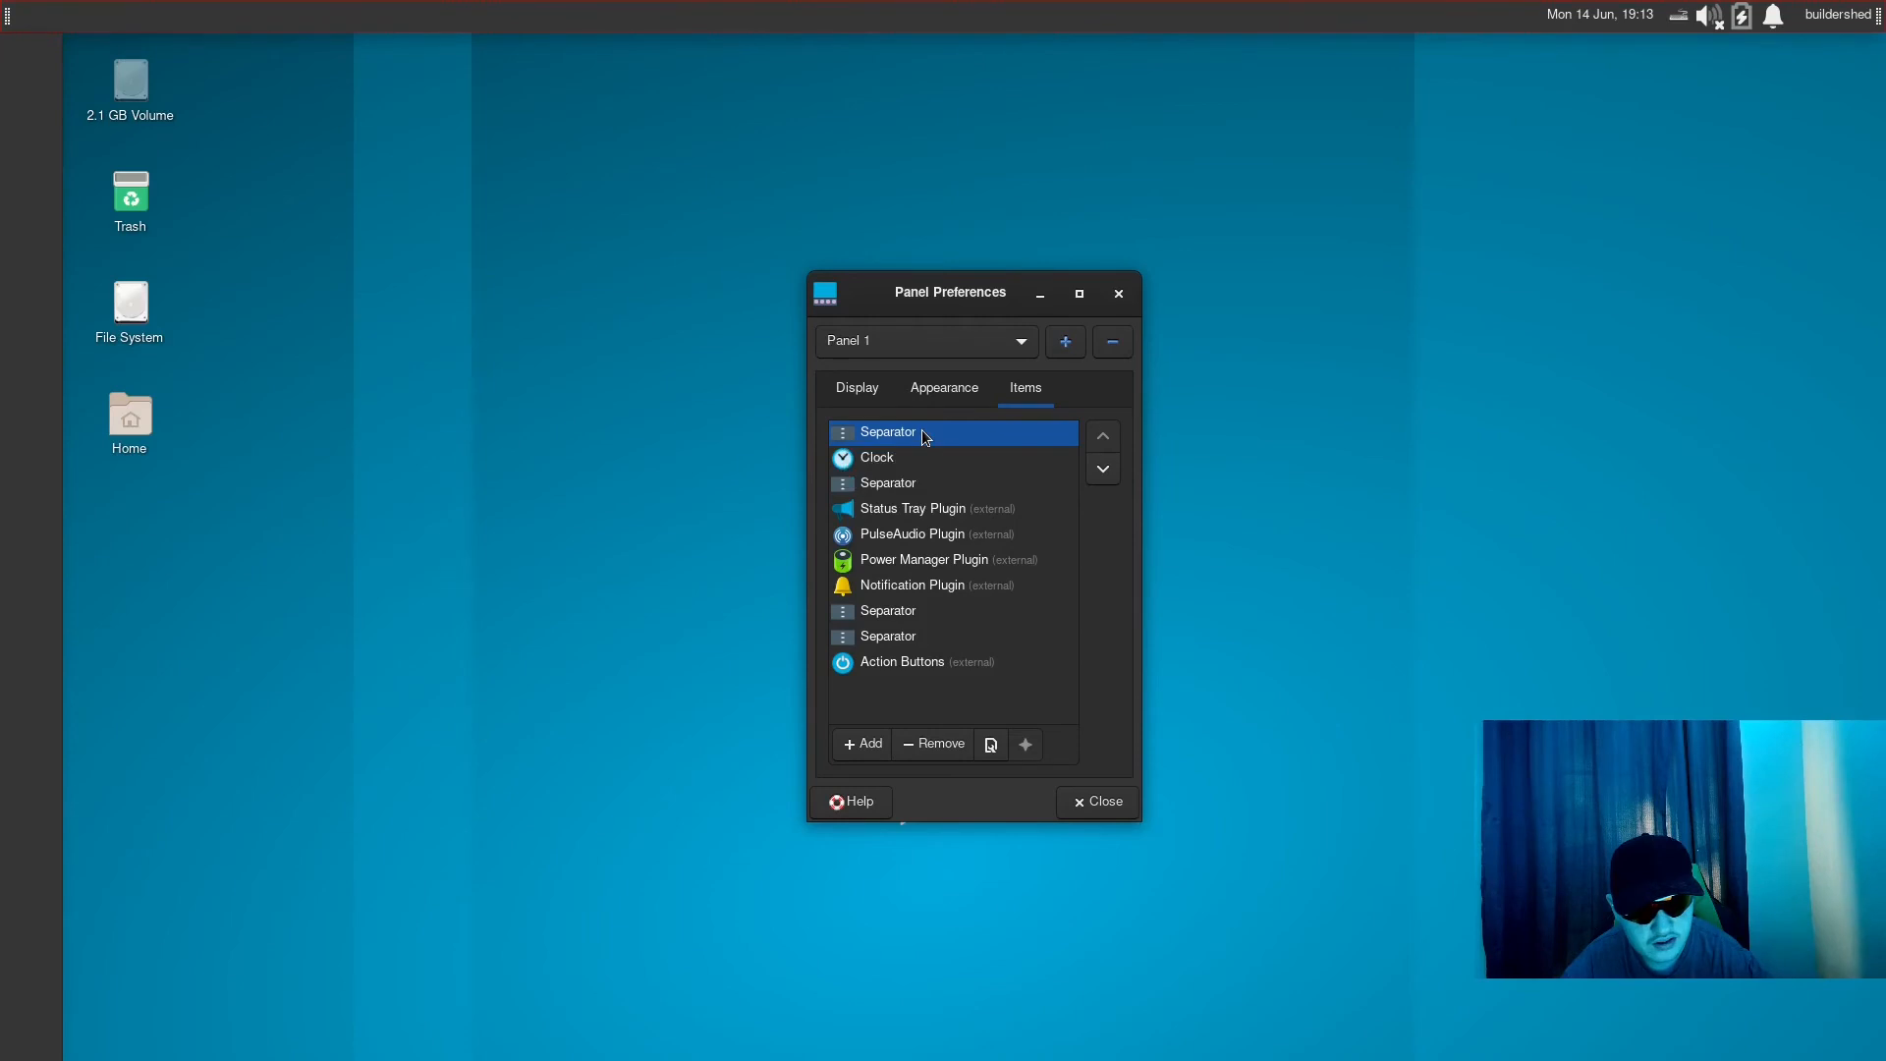
# - Try the Clock as the first item of Panel 1 and return it to its place after the first separator
pyautogui.click(938, 458)
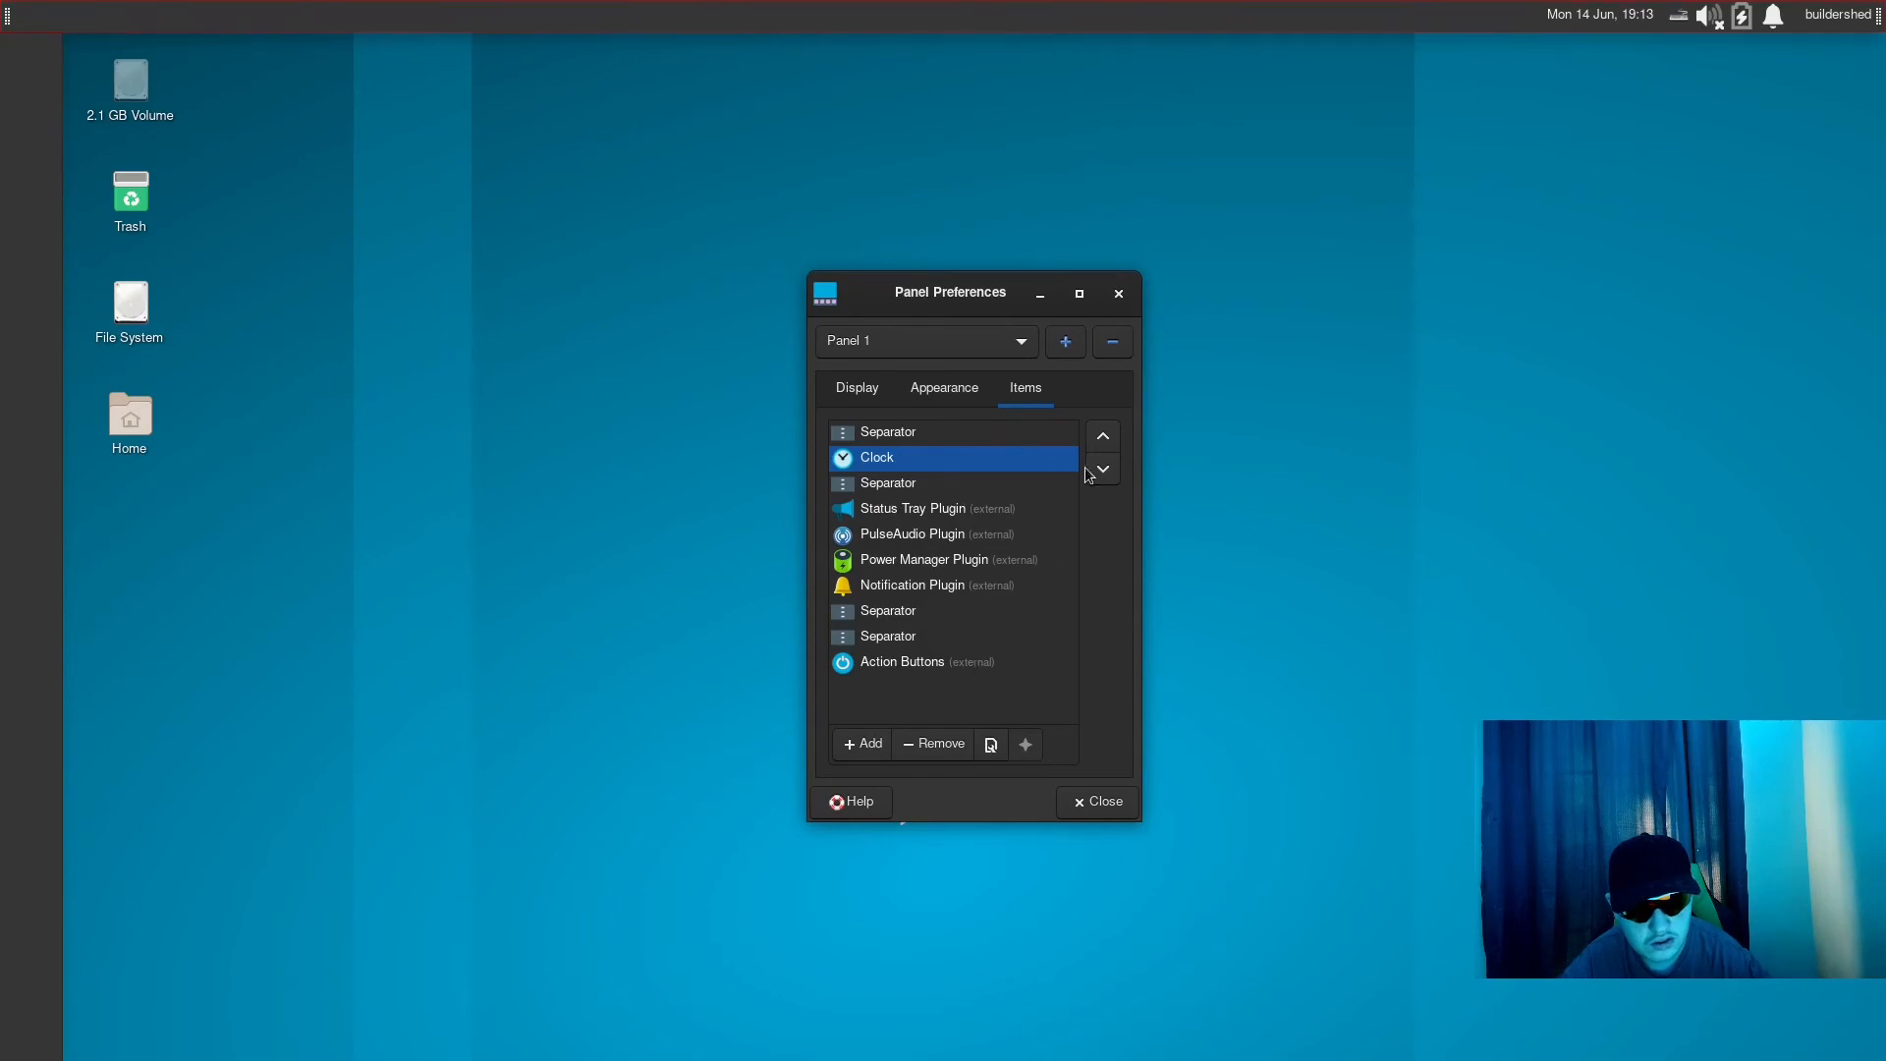
pyautogui.click(1104, 431)
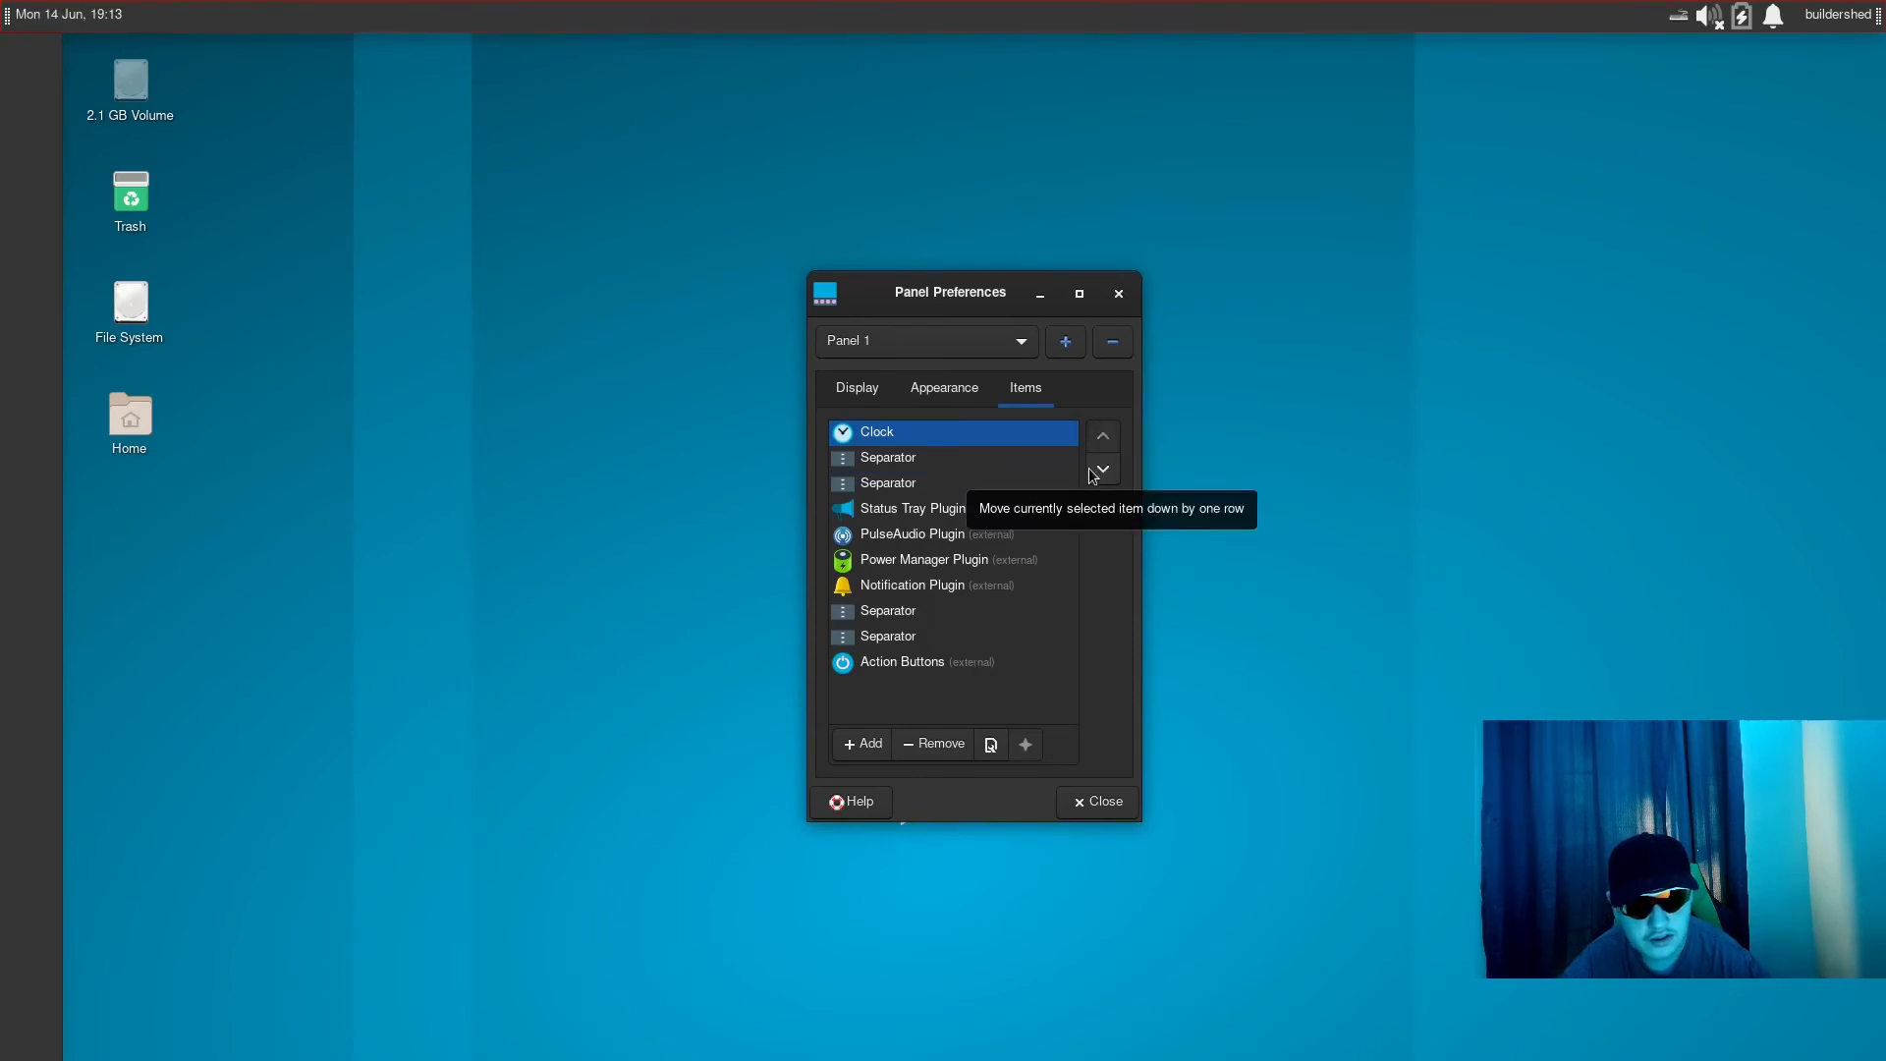
pyautogui.click(1095, 473)
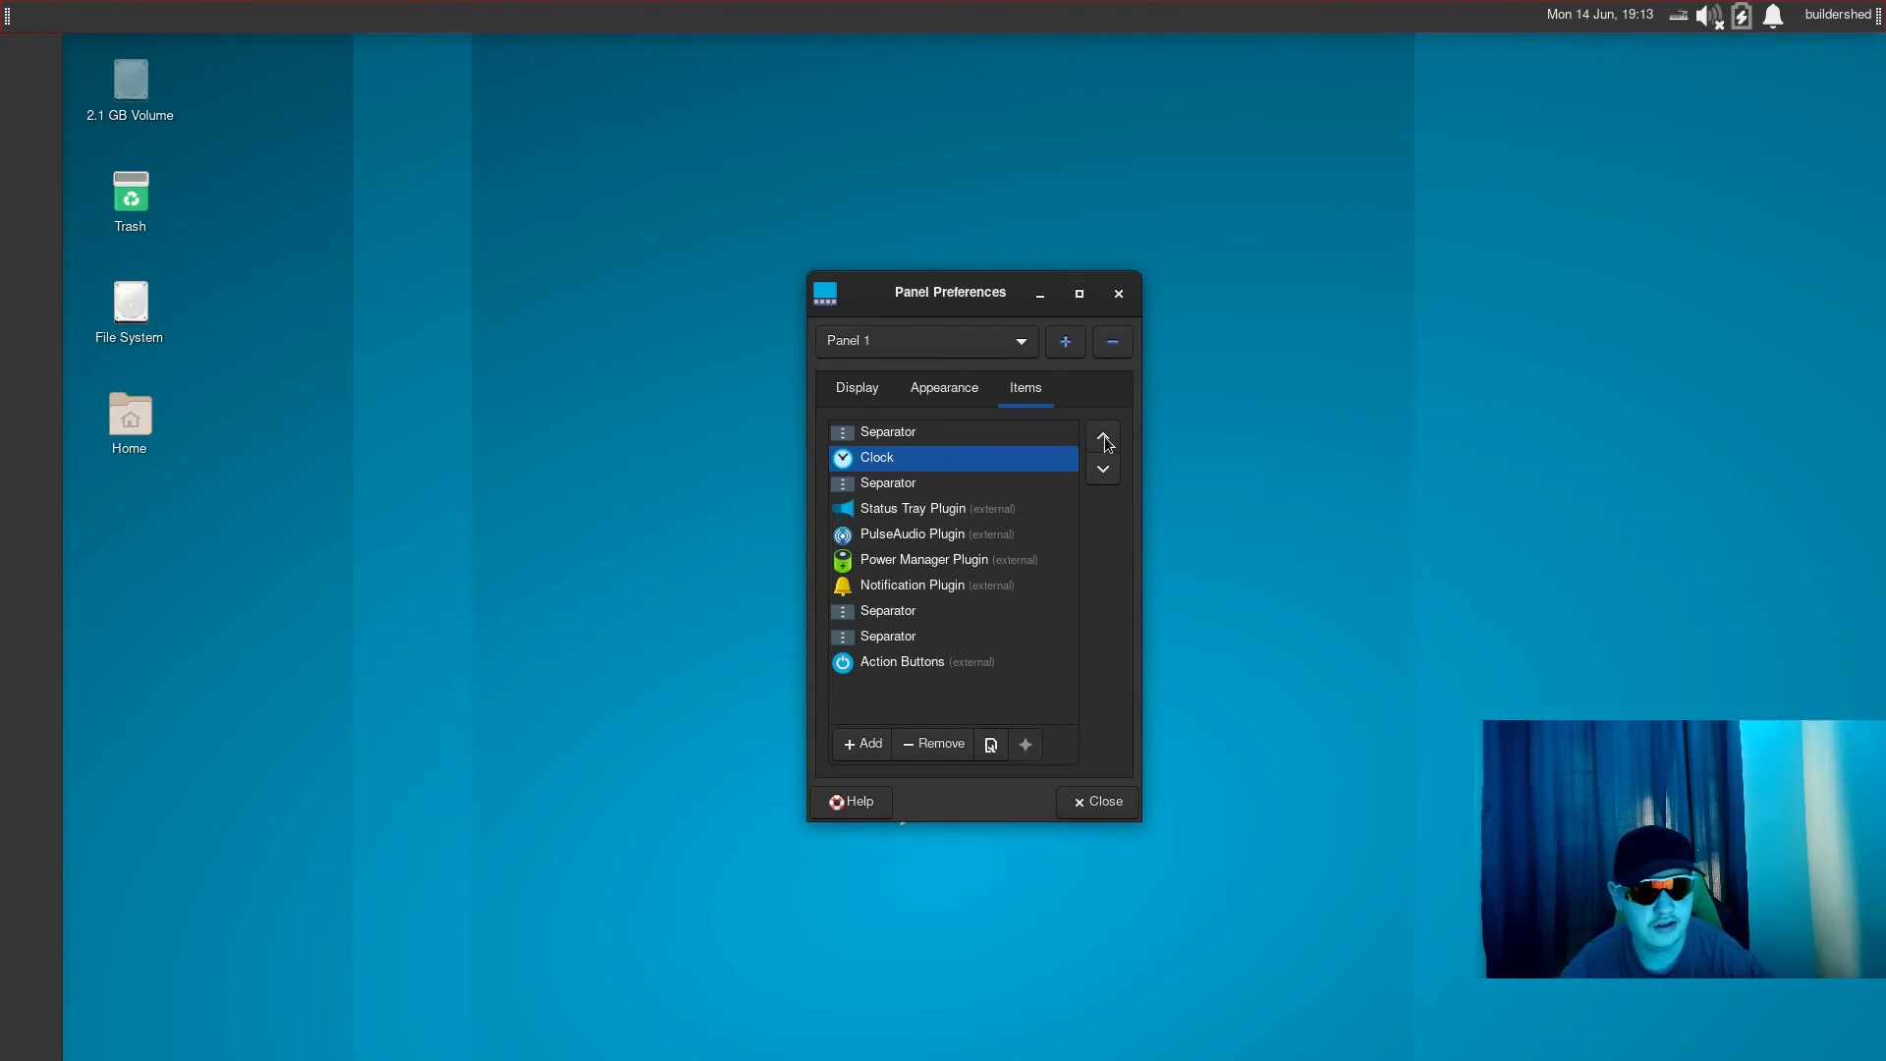
pyautogui.click(1103, 437)
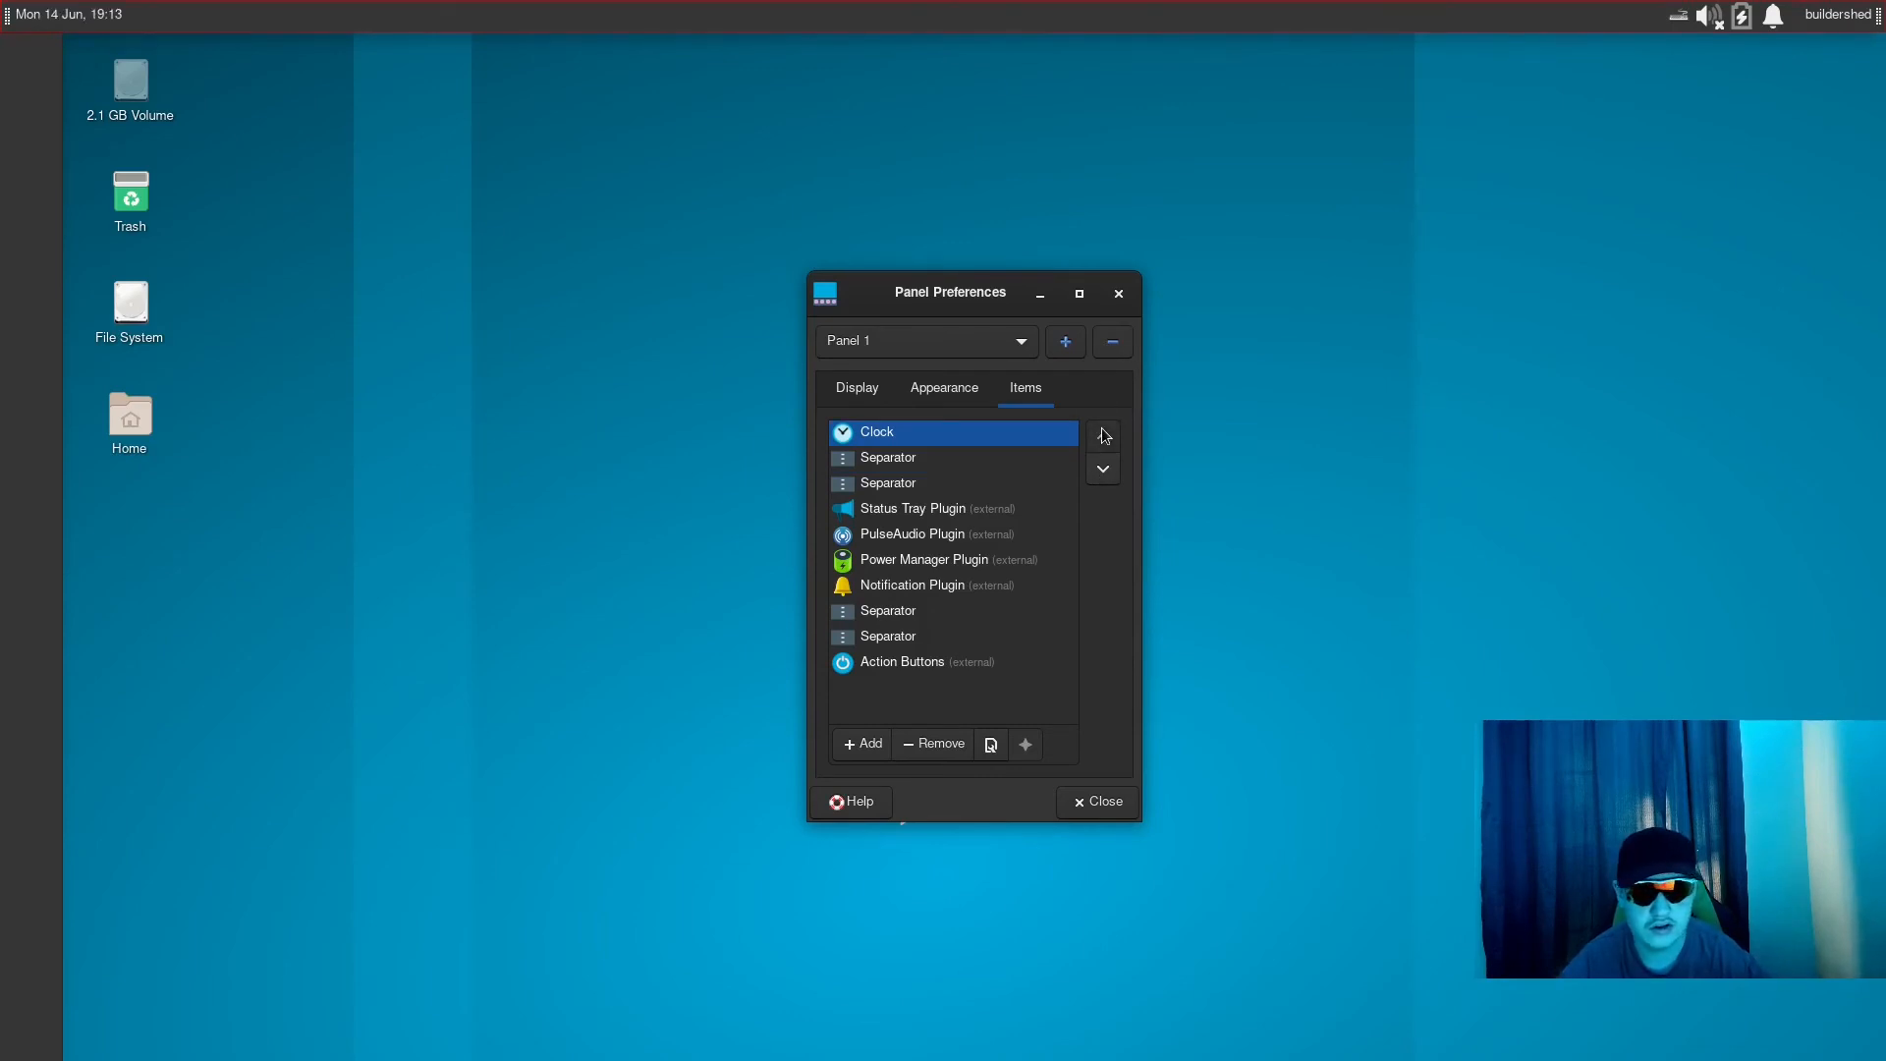
pyautogui.click(1104, 470)
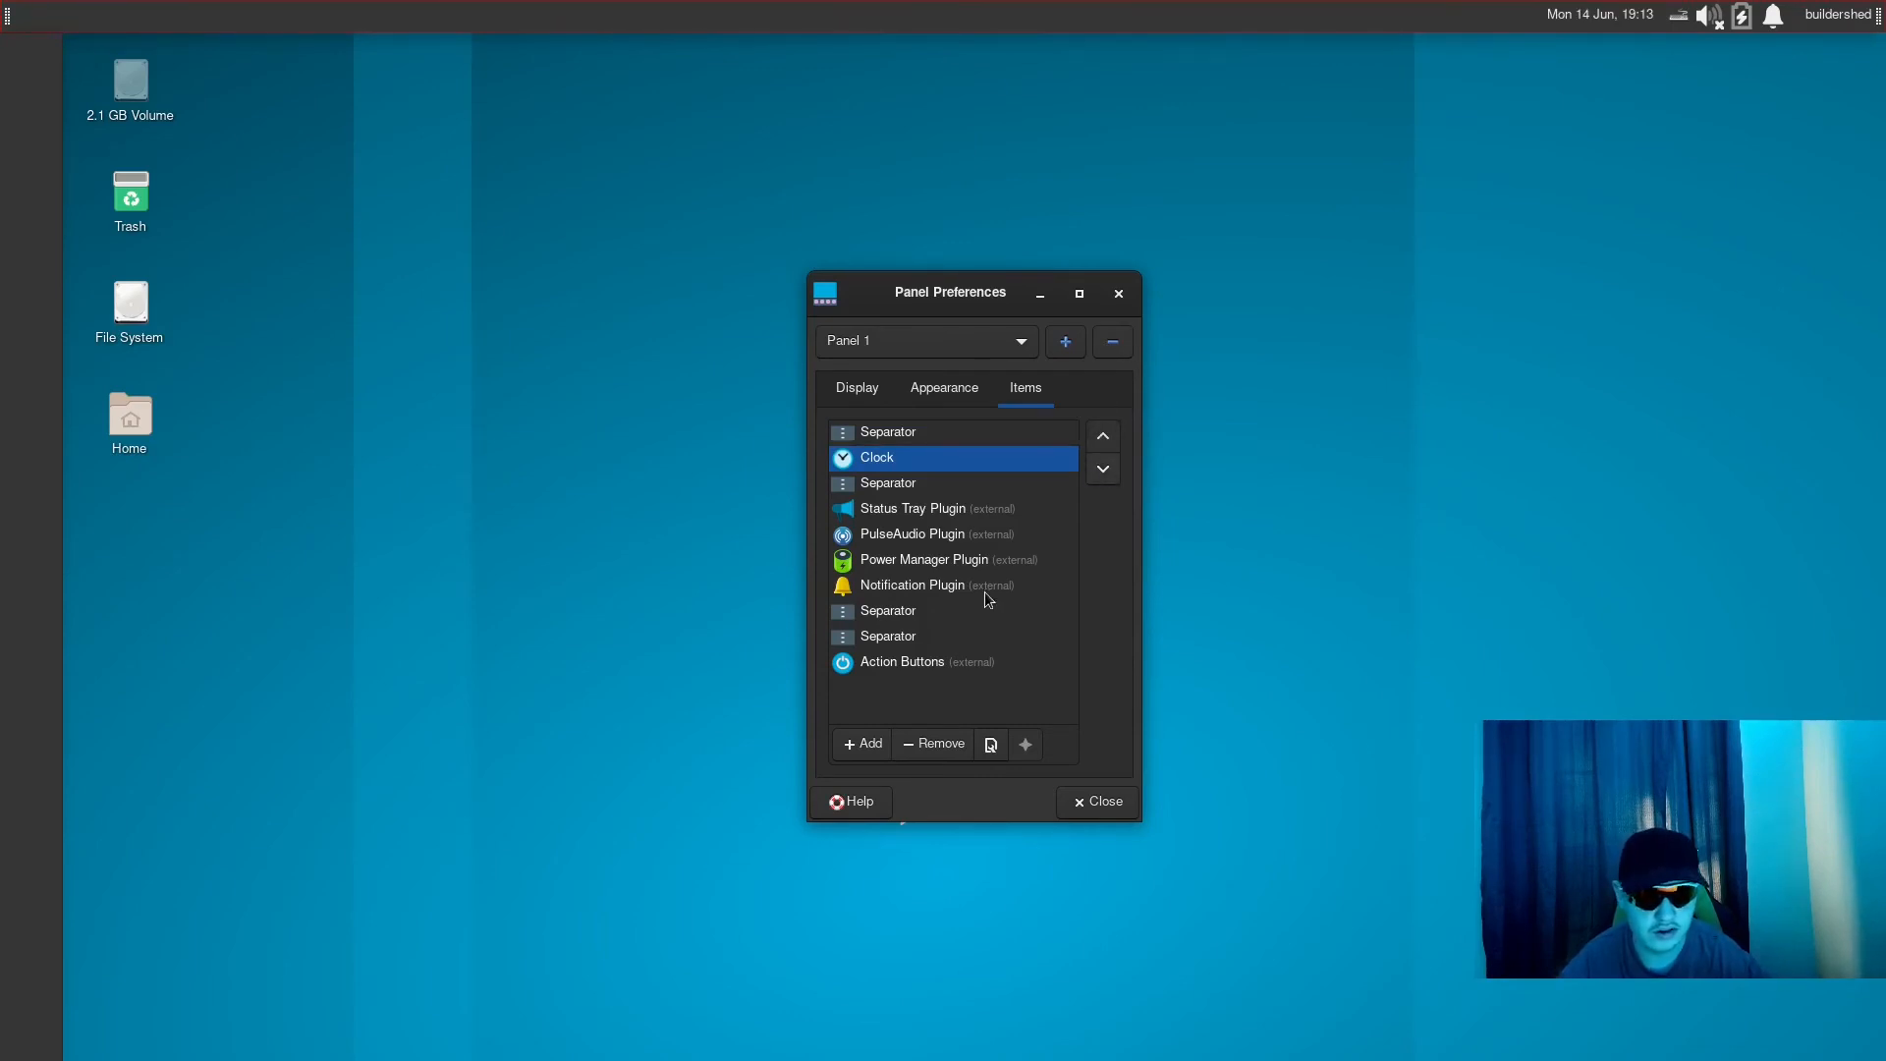
# - Review the Clock's properties from the item list and Panel 1's Appearance and Display settings, and close the preferences
pyautogui.click(991, 744)
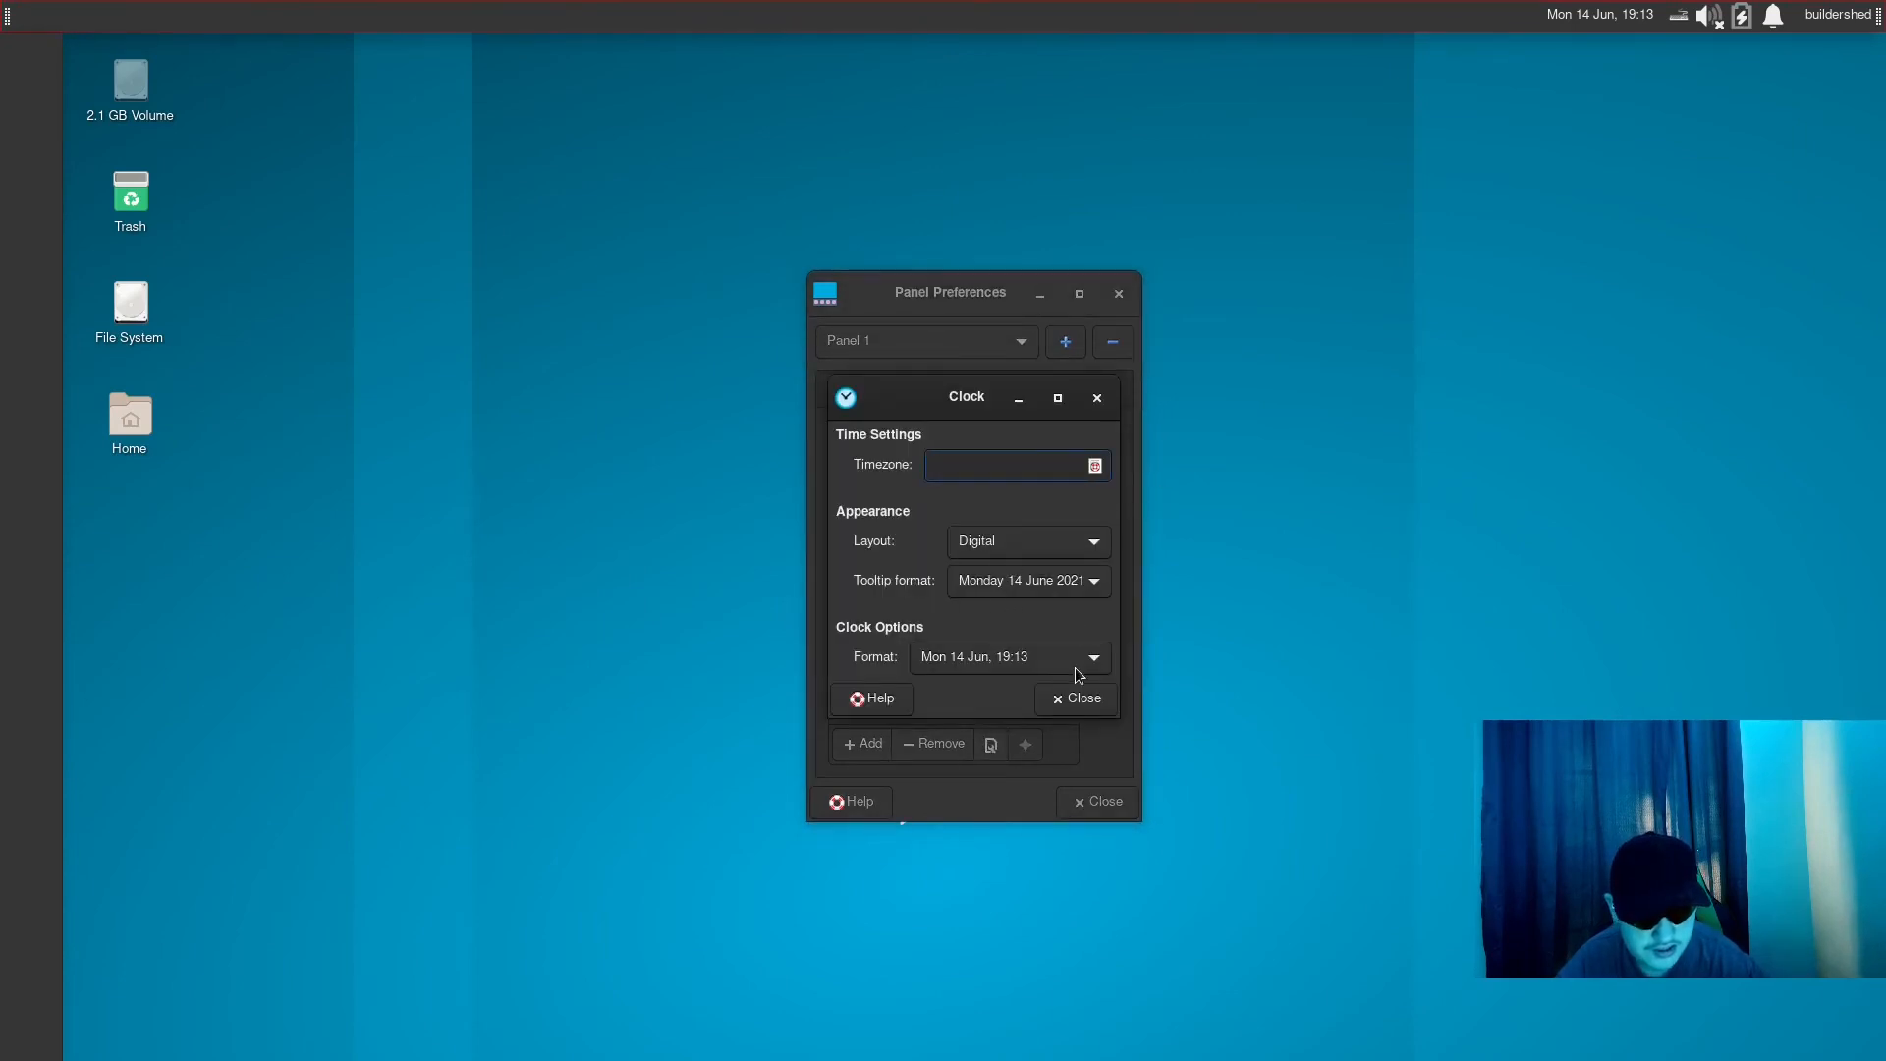
pyautogui.click(1077, 698)
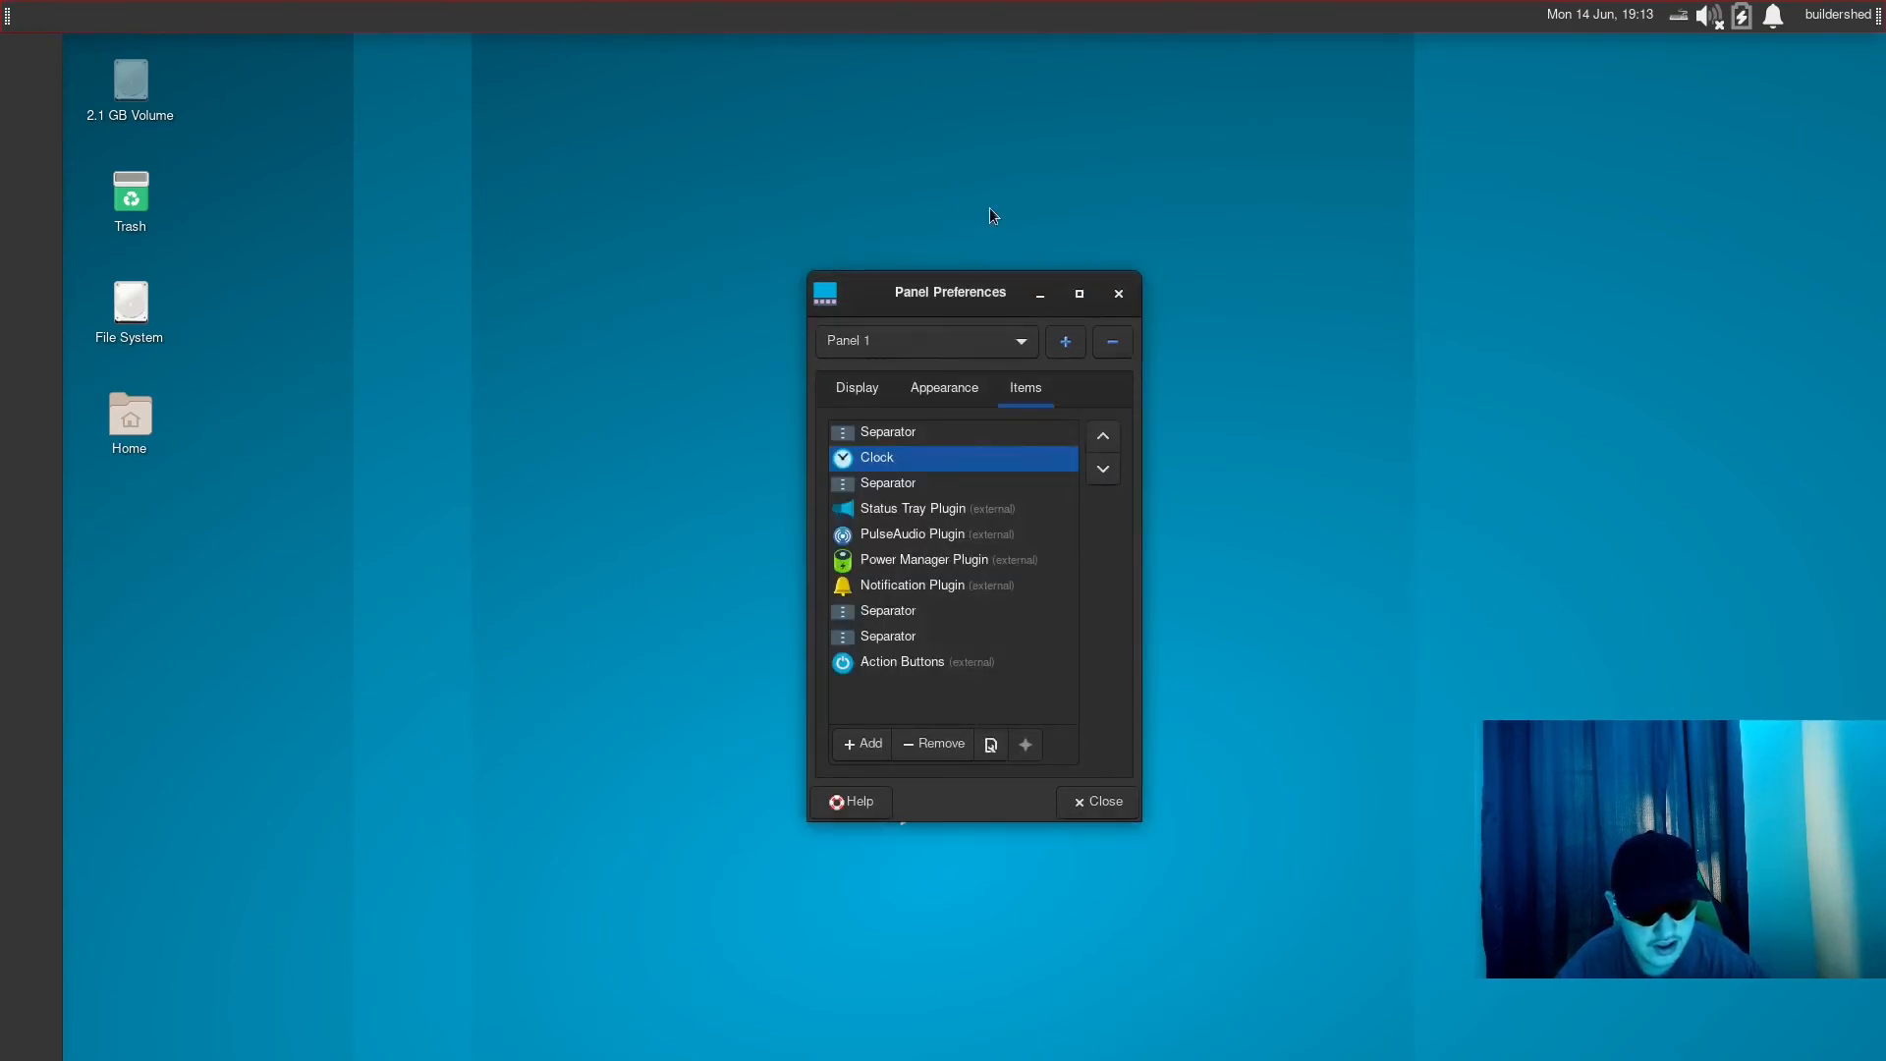
pyautogui.click(938, 386)
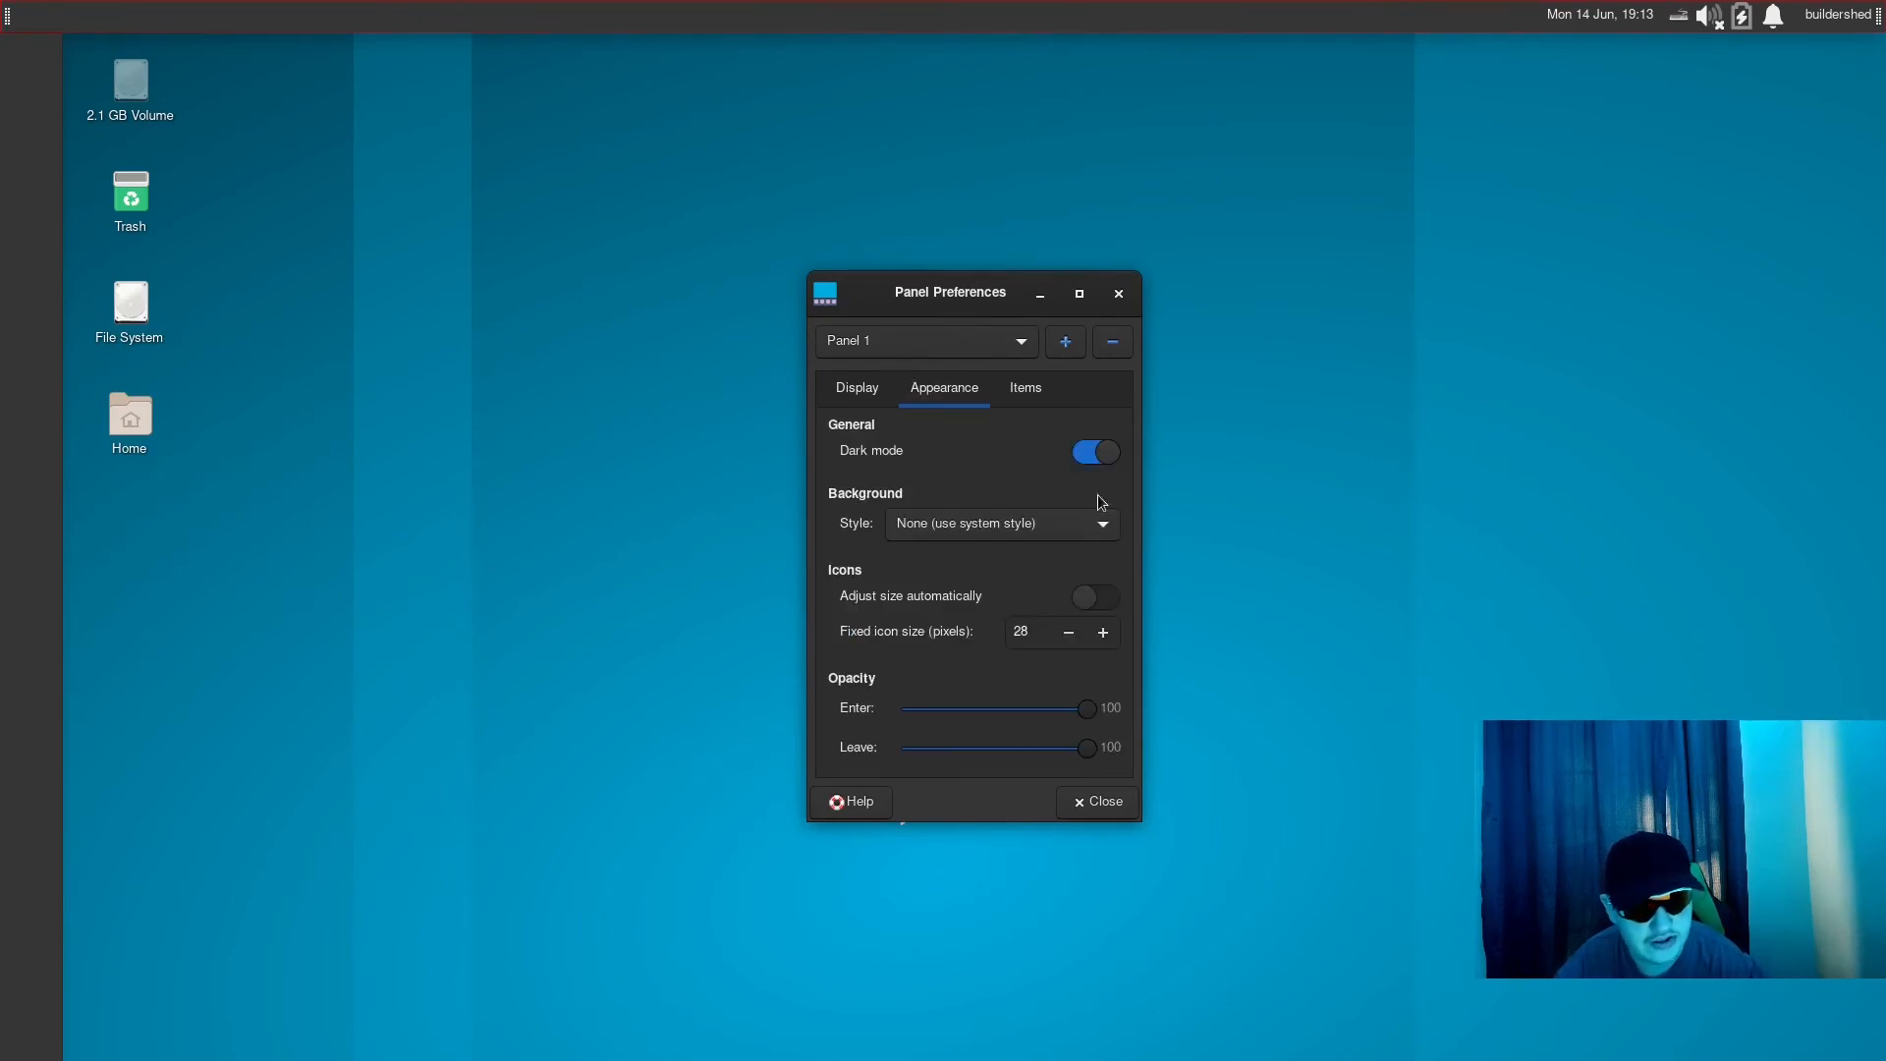
pyautogui.click(864, 383)
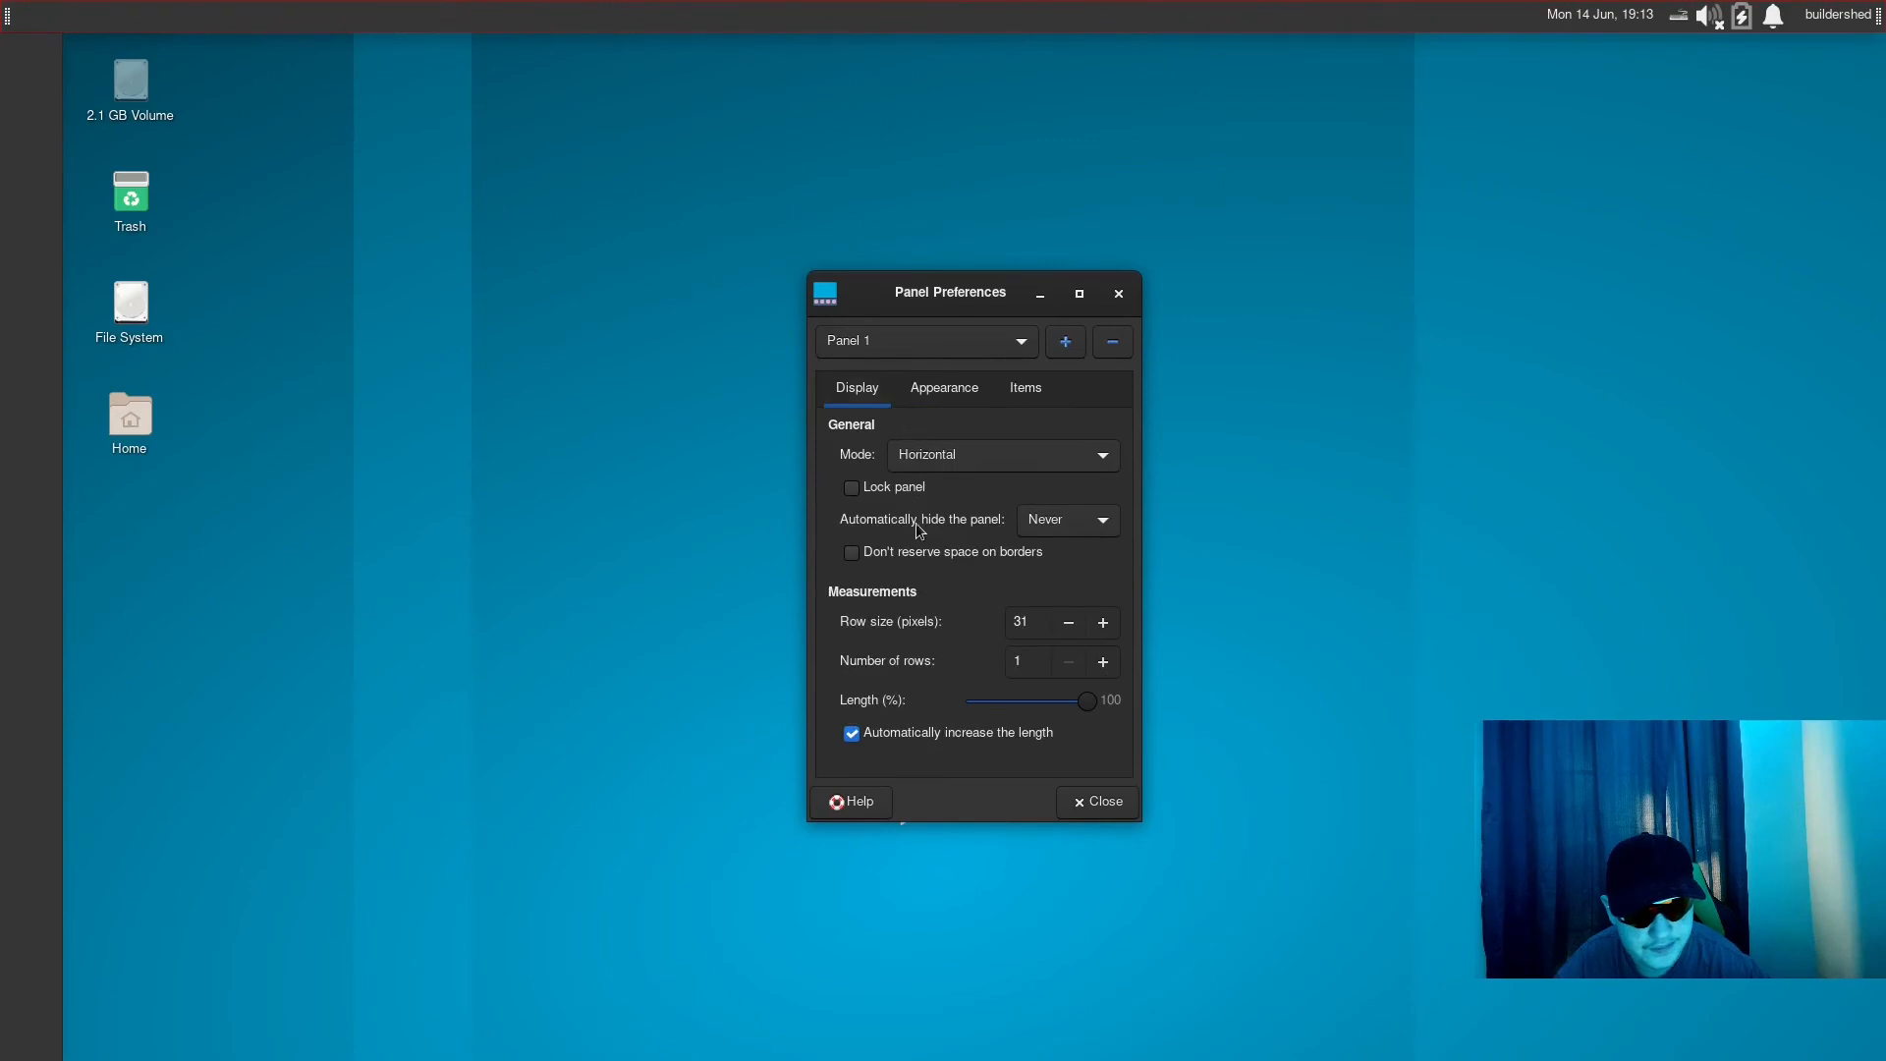
pyautogui.click(1093, 795)
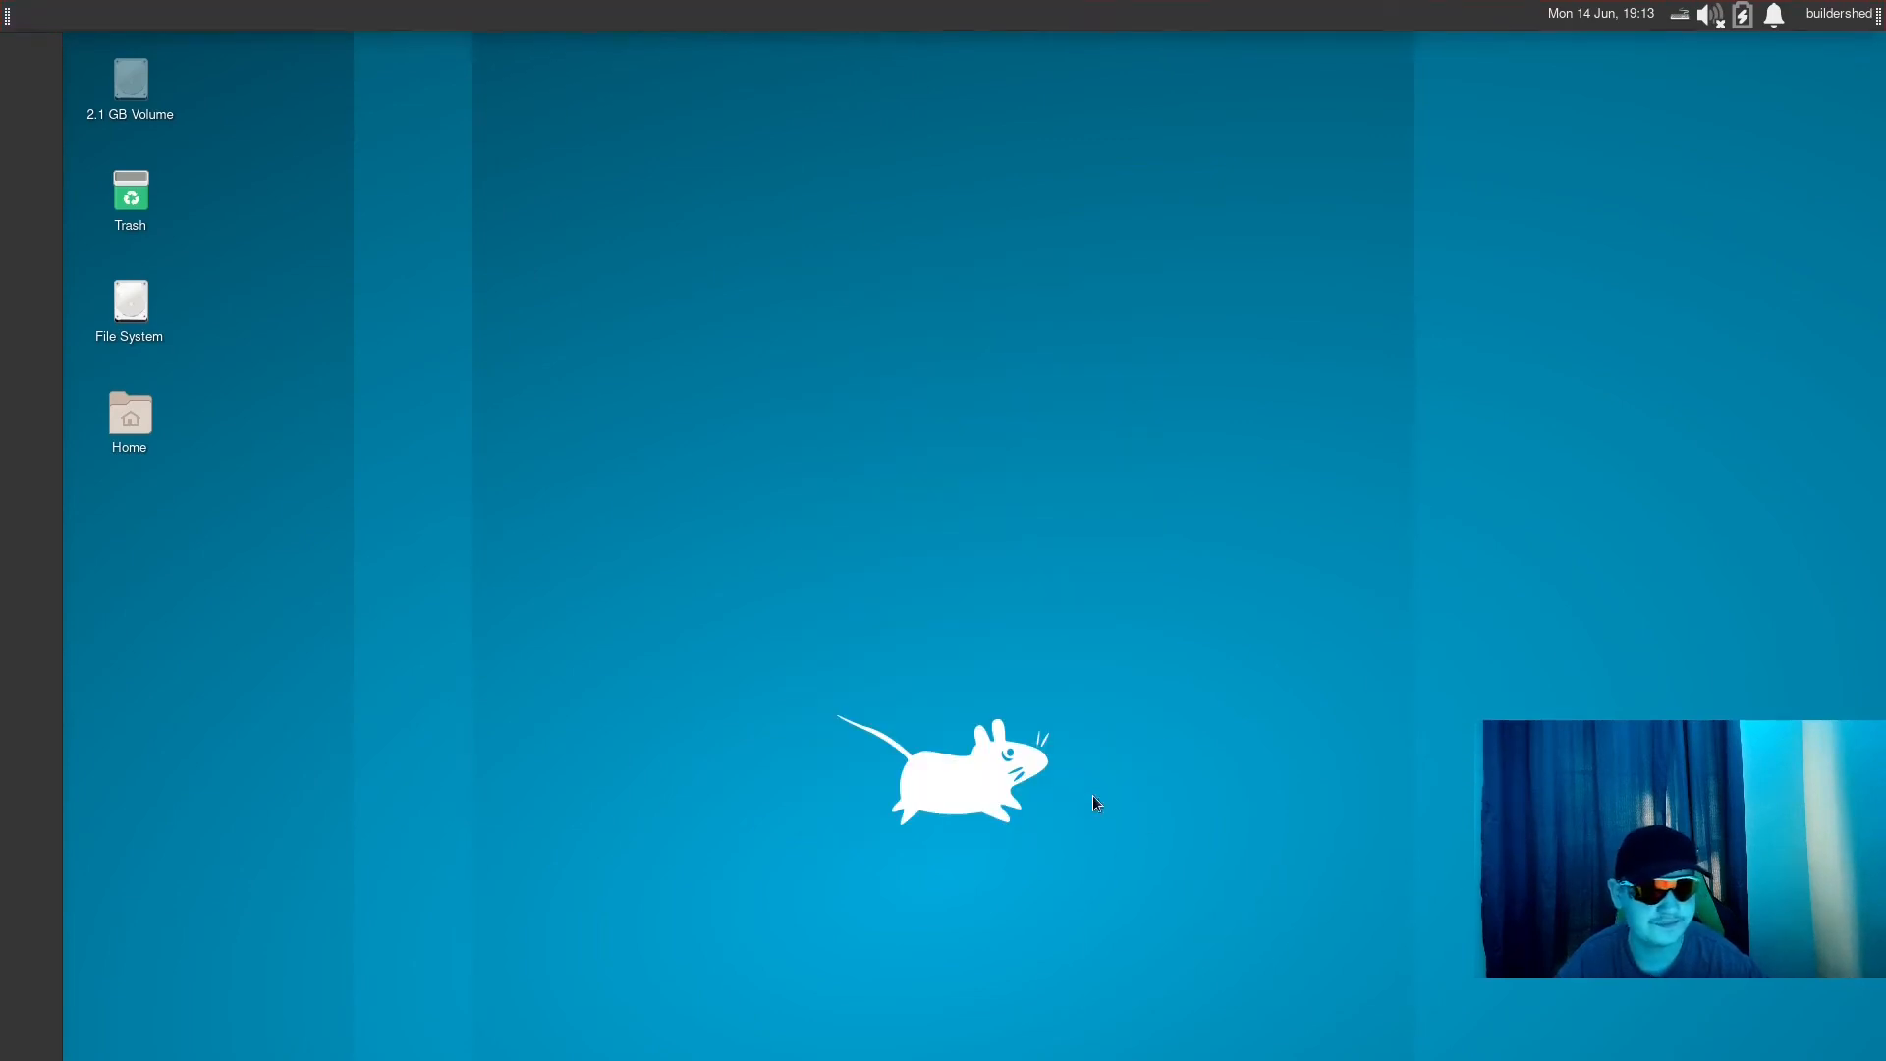
# - Add a Whisker Menu to the vertical second panel and close the list of new items
pyautogui.rightClick(2, 118)
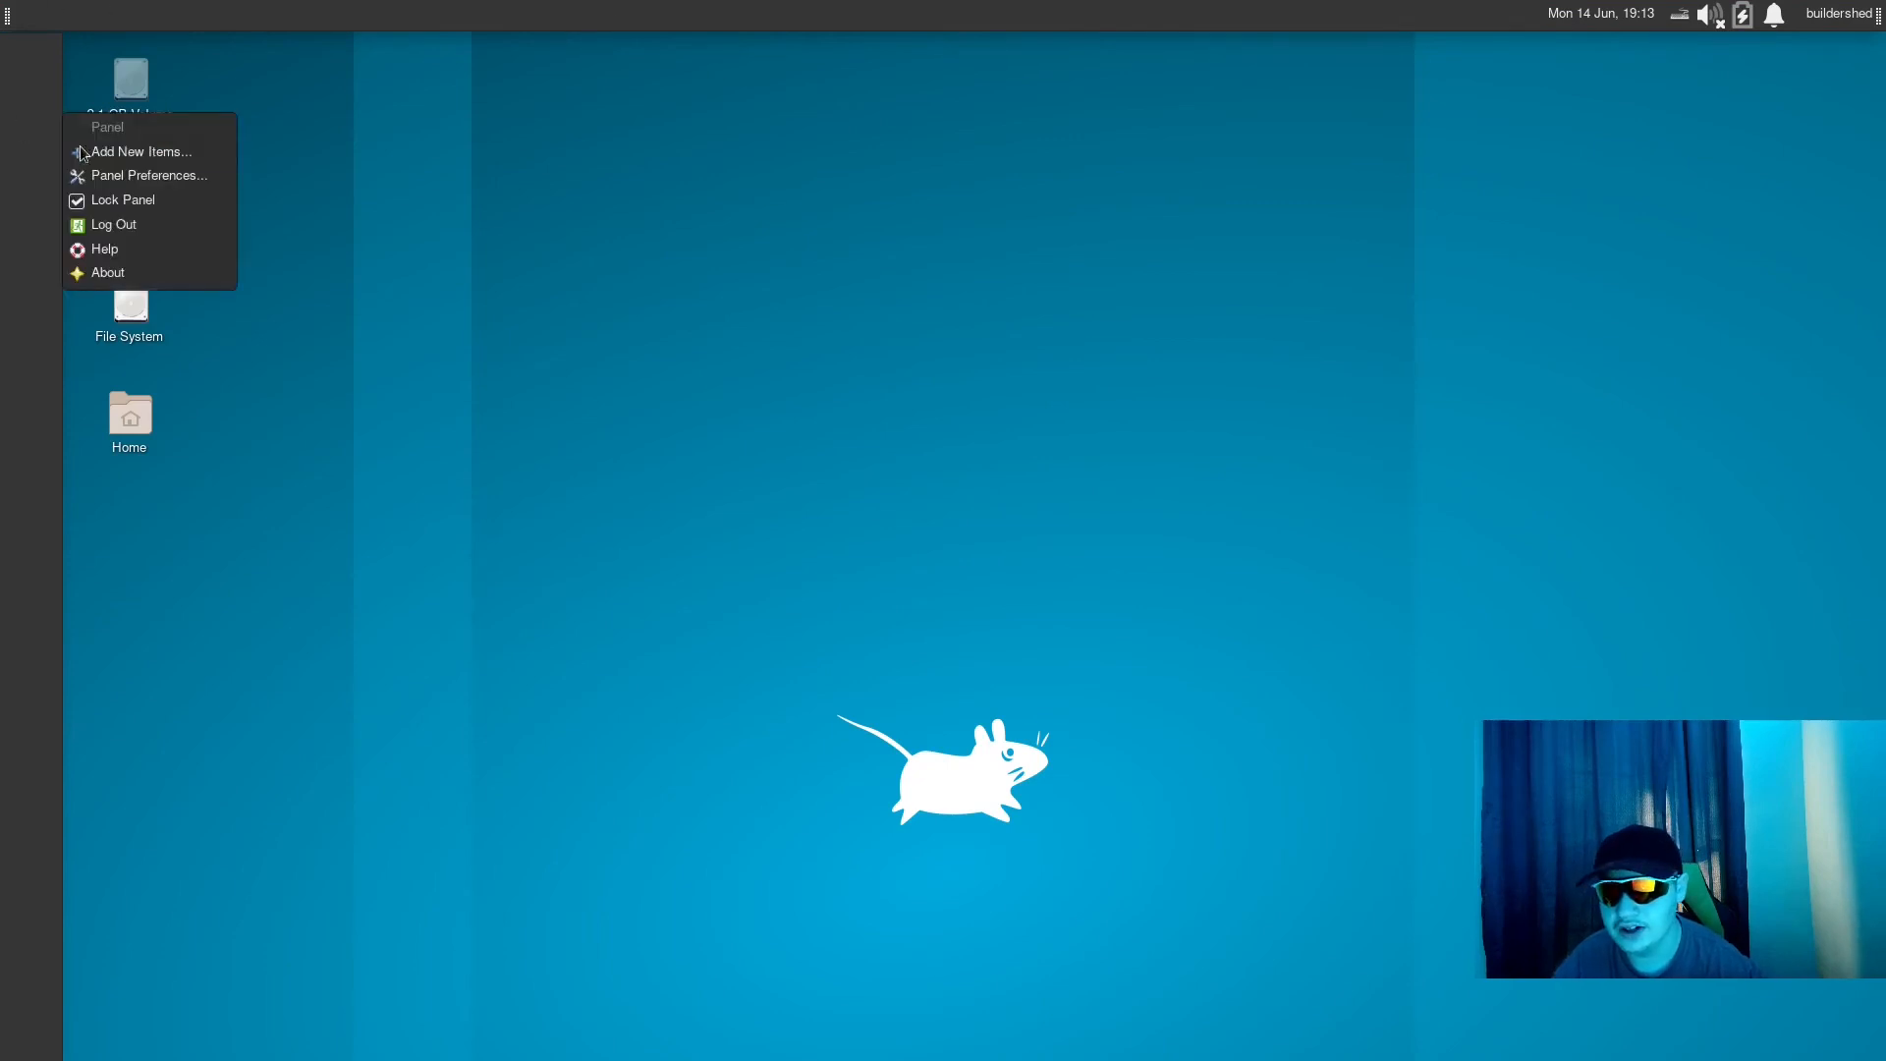
pyautogui.click(84, 154)
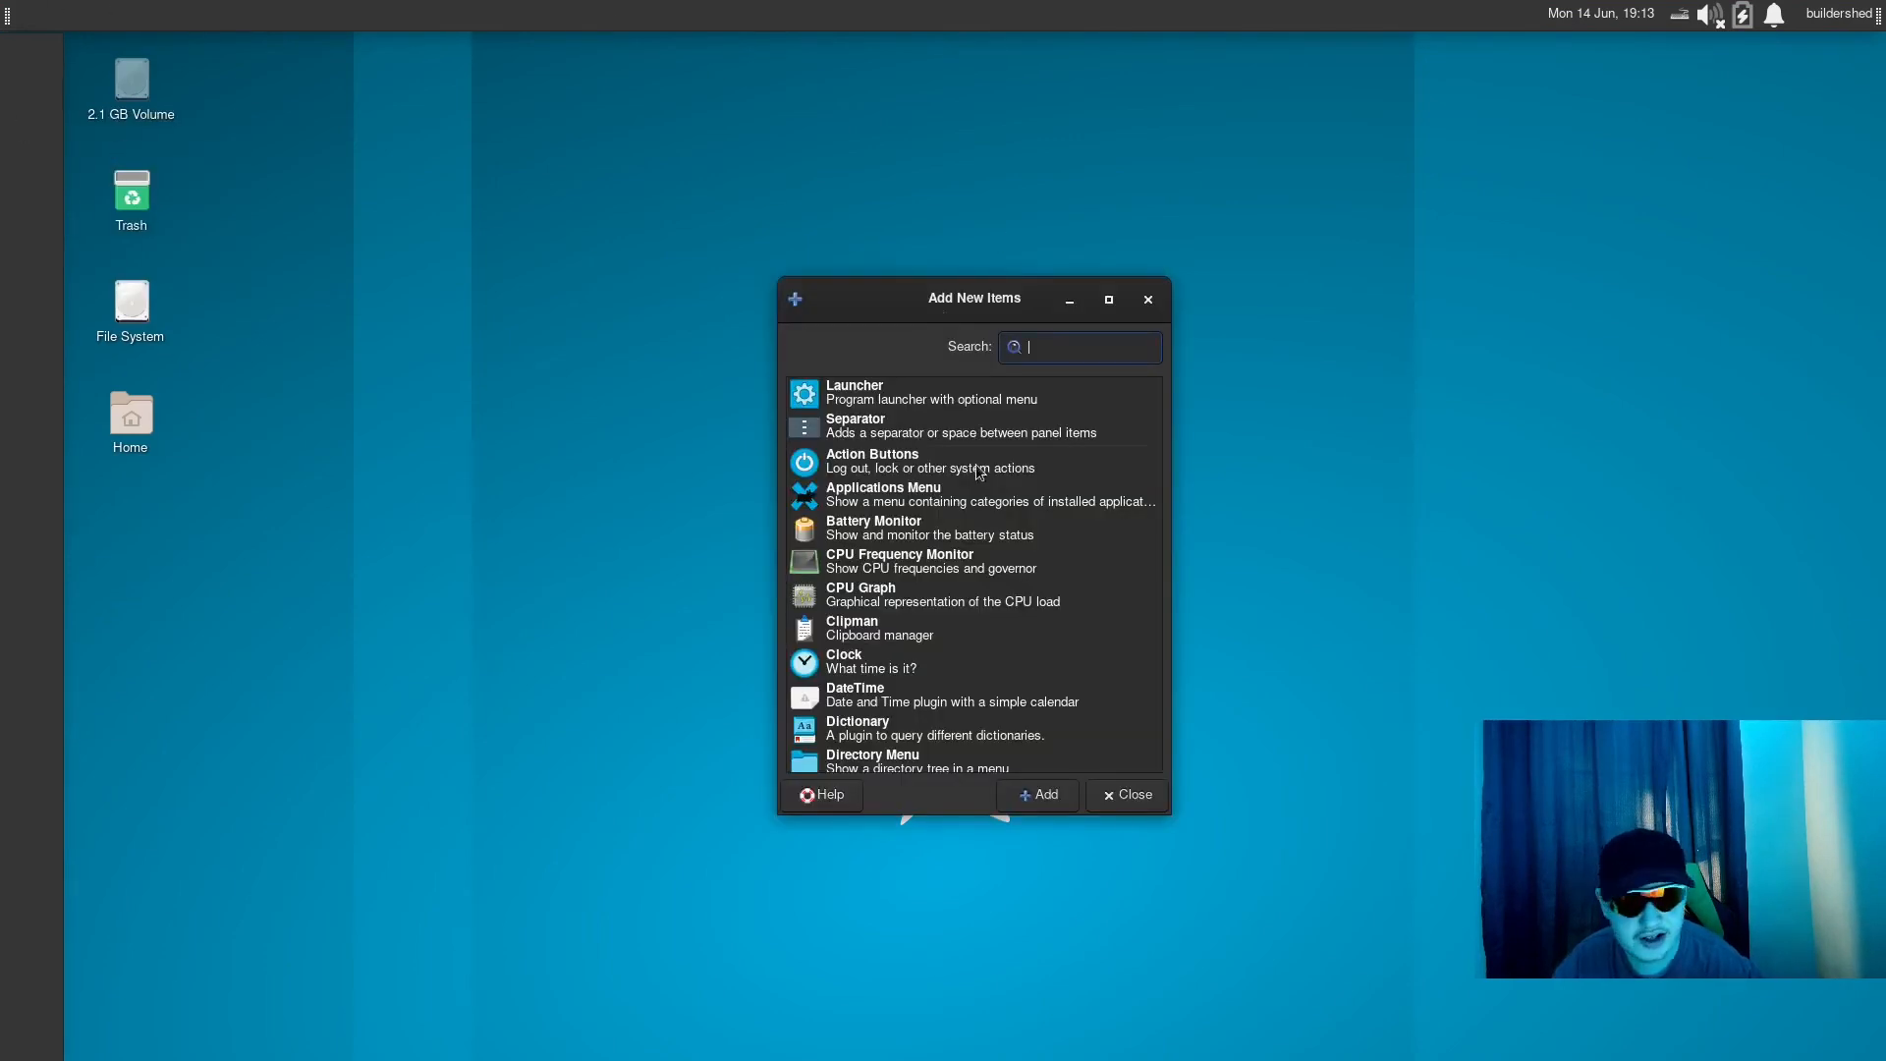
pyautogui.scroll(-10, 982, 511)
pyautogui.scroll(-3, 994, 521)
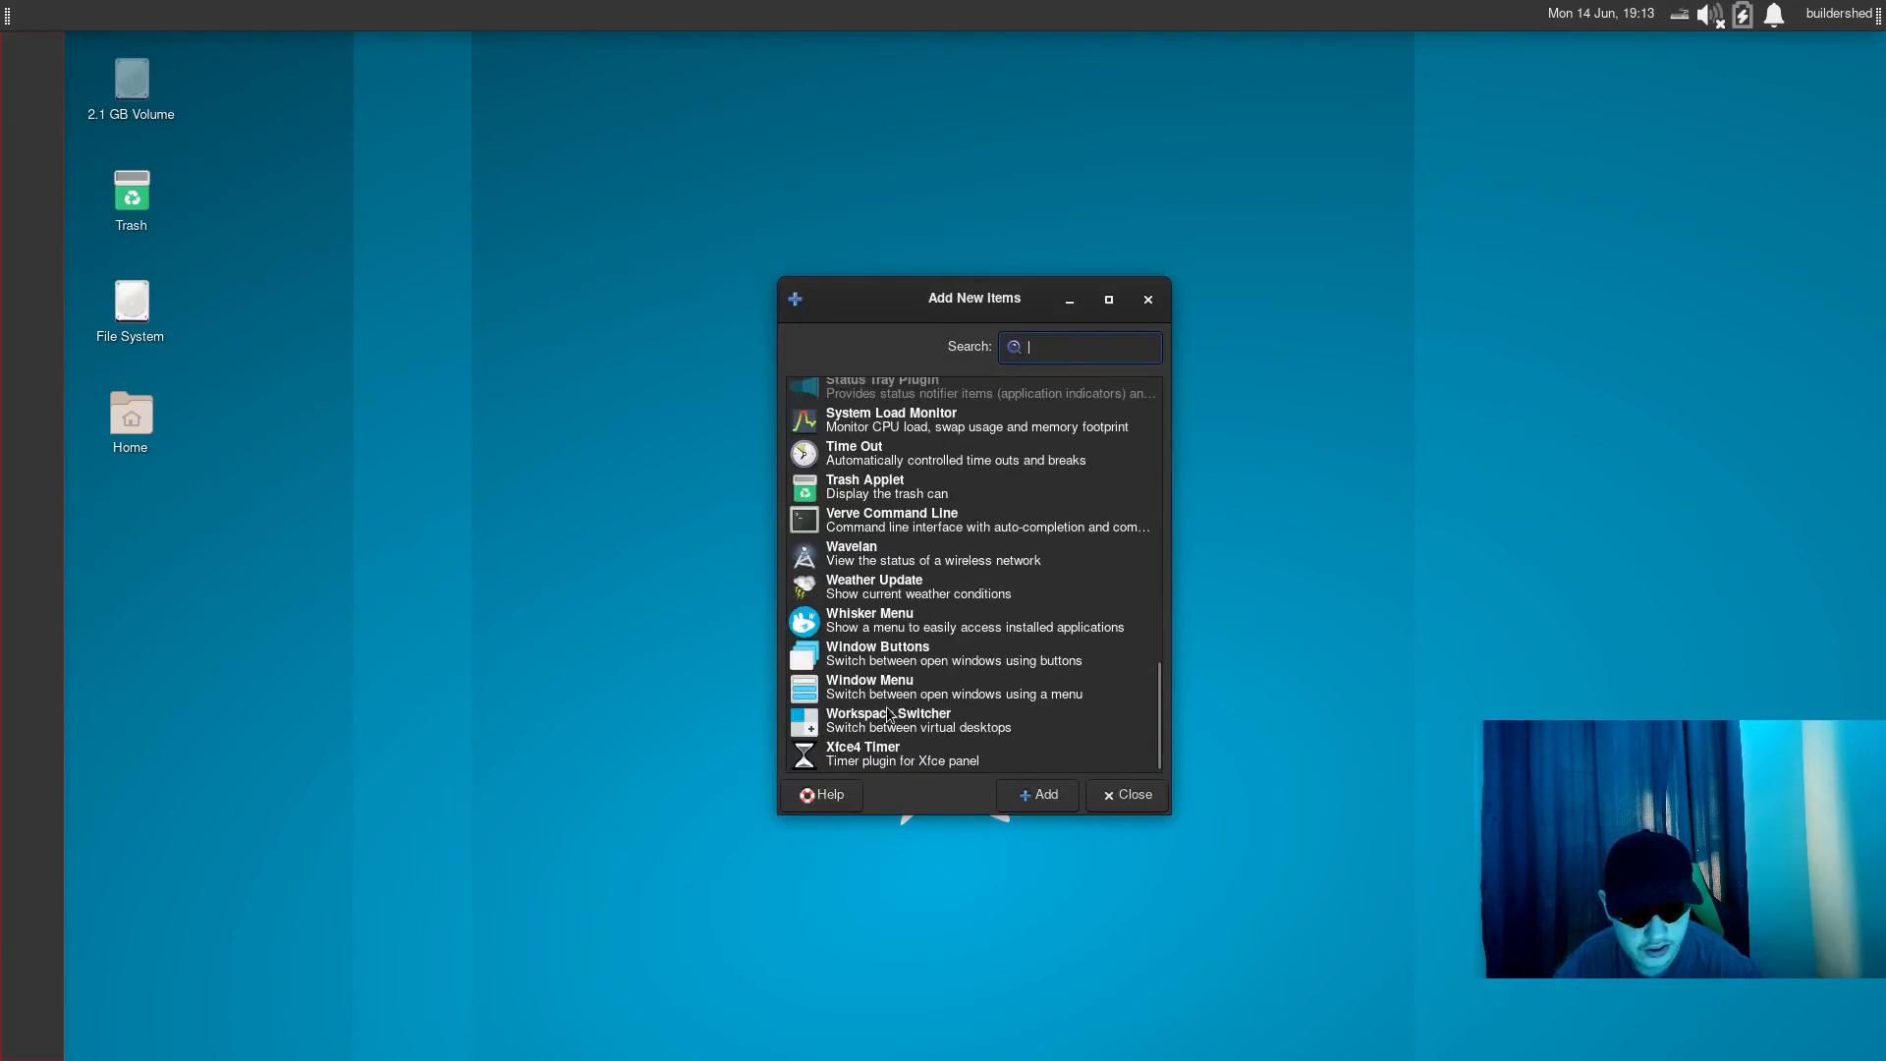
pyautogui.click(979, 621)
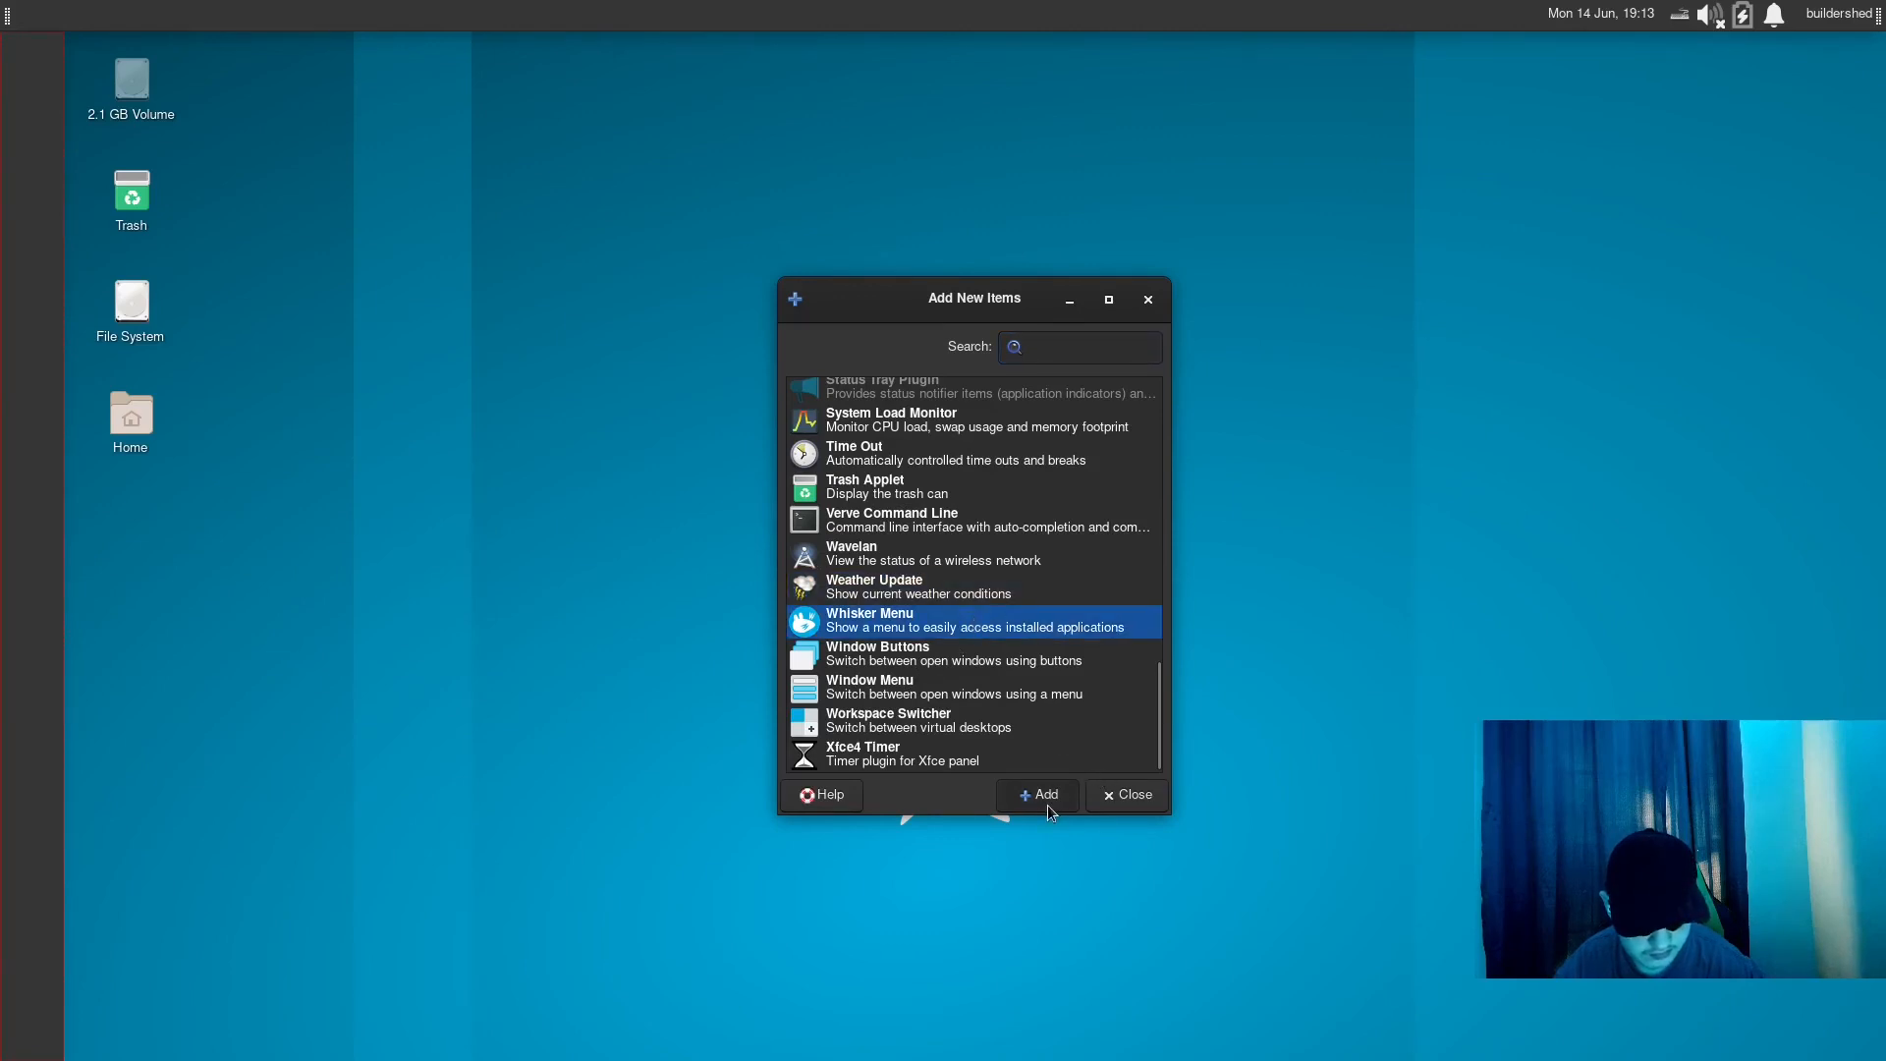
pyautogui.click(1047, 804)
pyautogui.click(1111, 810)
# - Try opening the new Whisker Menu on the vertical panel and close it without launching anything
pyautogui.click(25, 48)
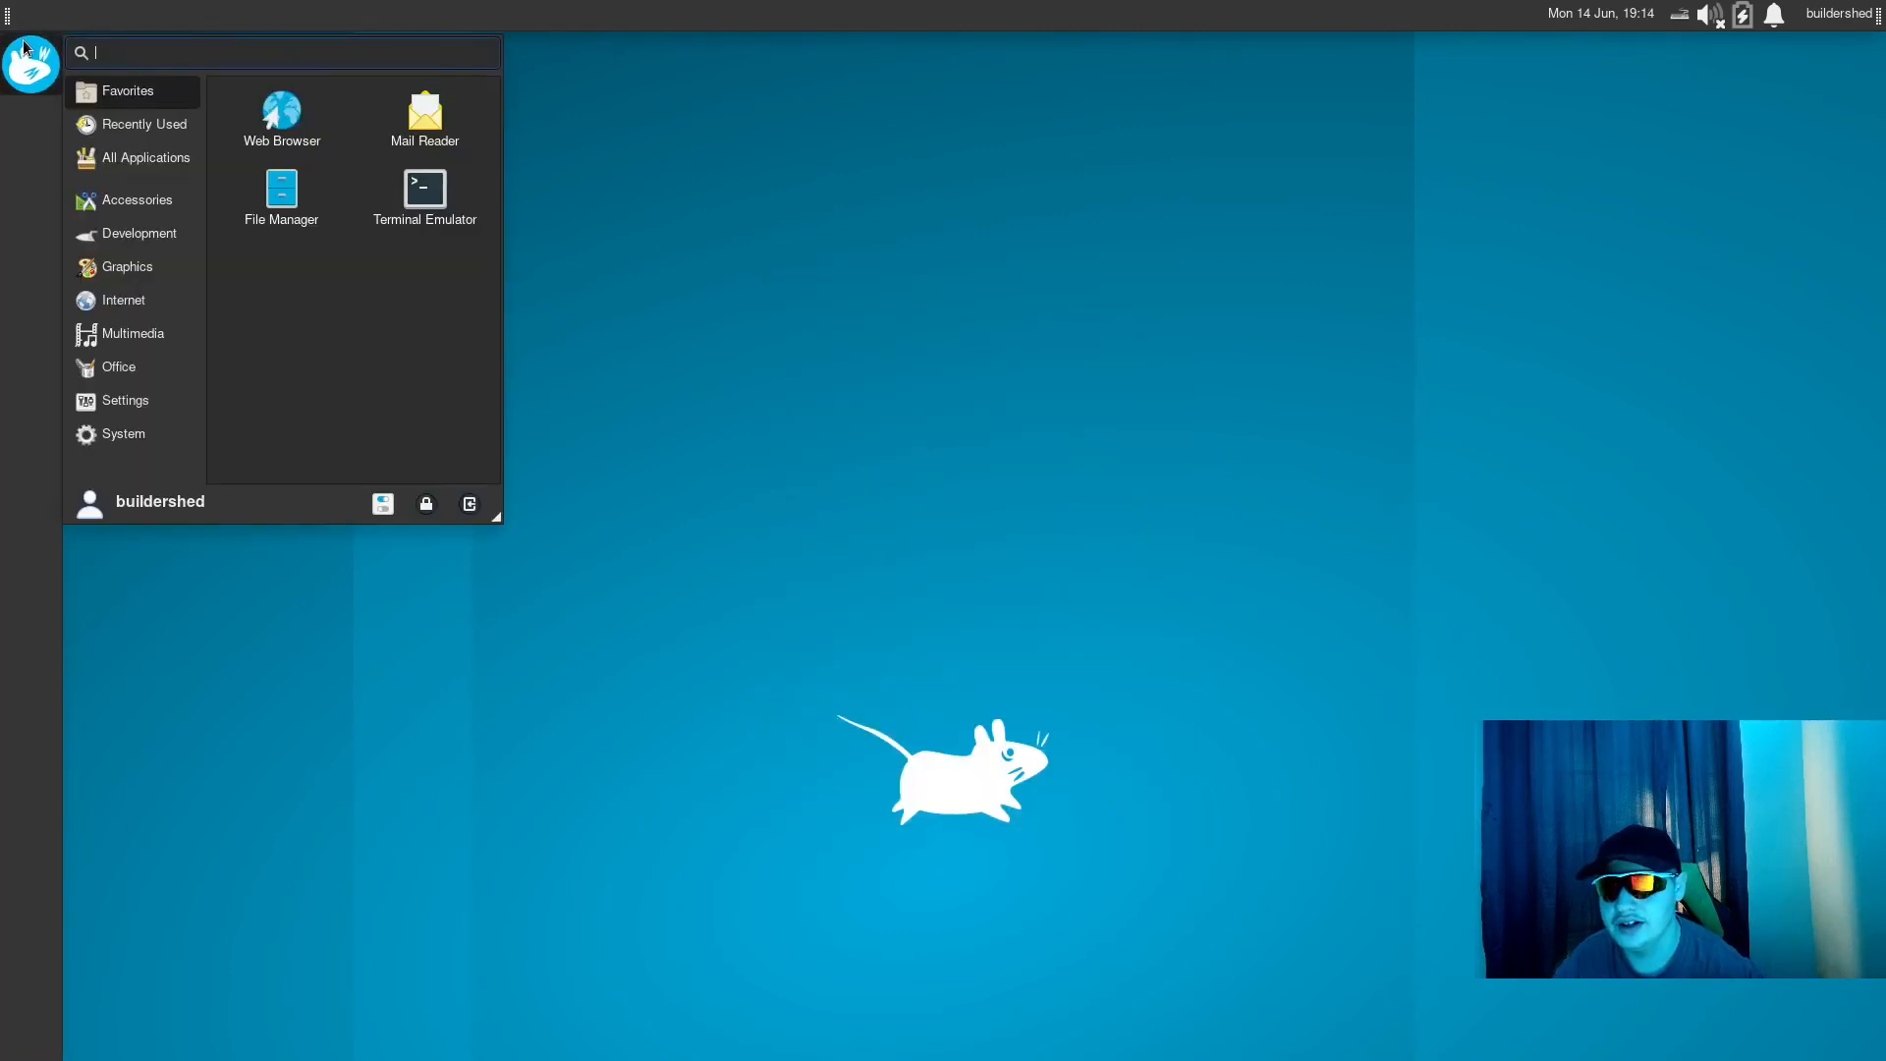
pyautogui.click(25, 48)
pyautogui.click(24, 48)
pyautogui.click(25, 48)
pyautogui.rightClick(18, 197)
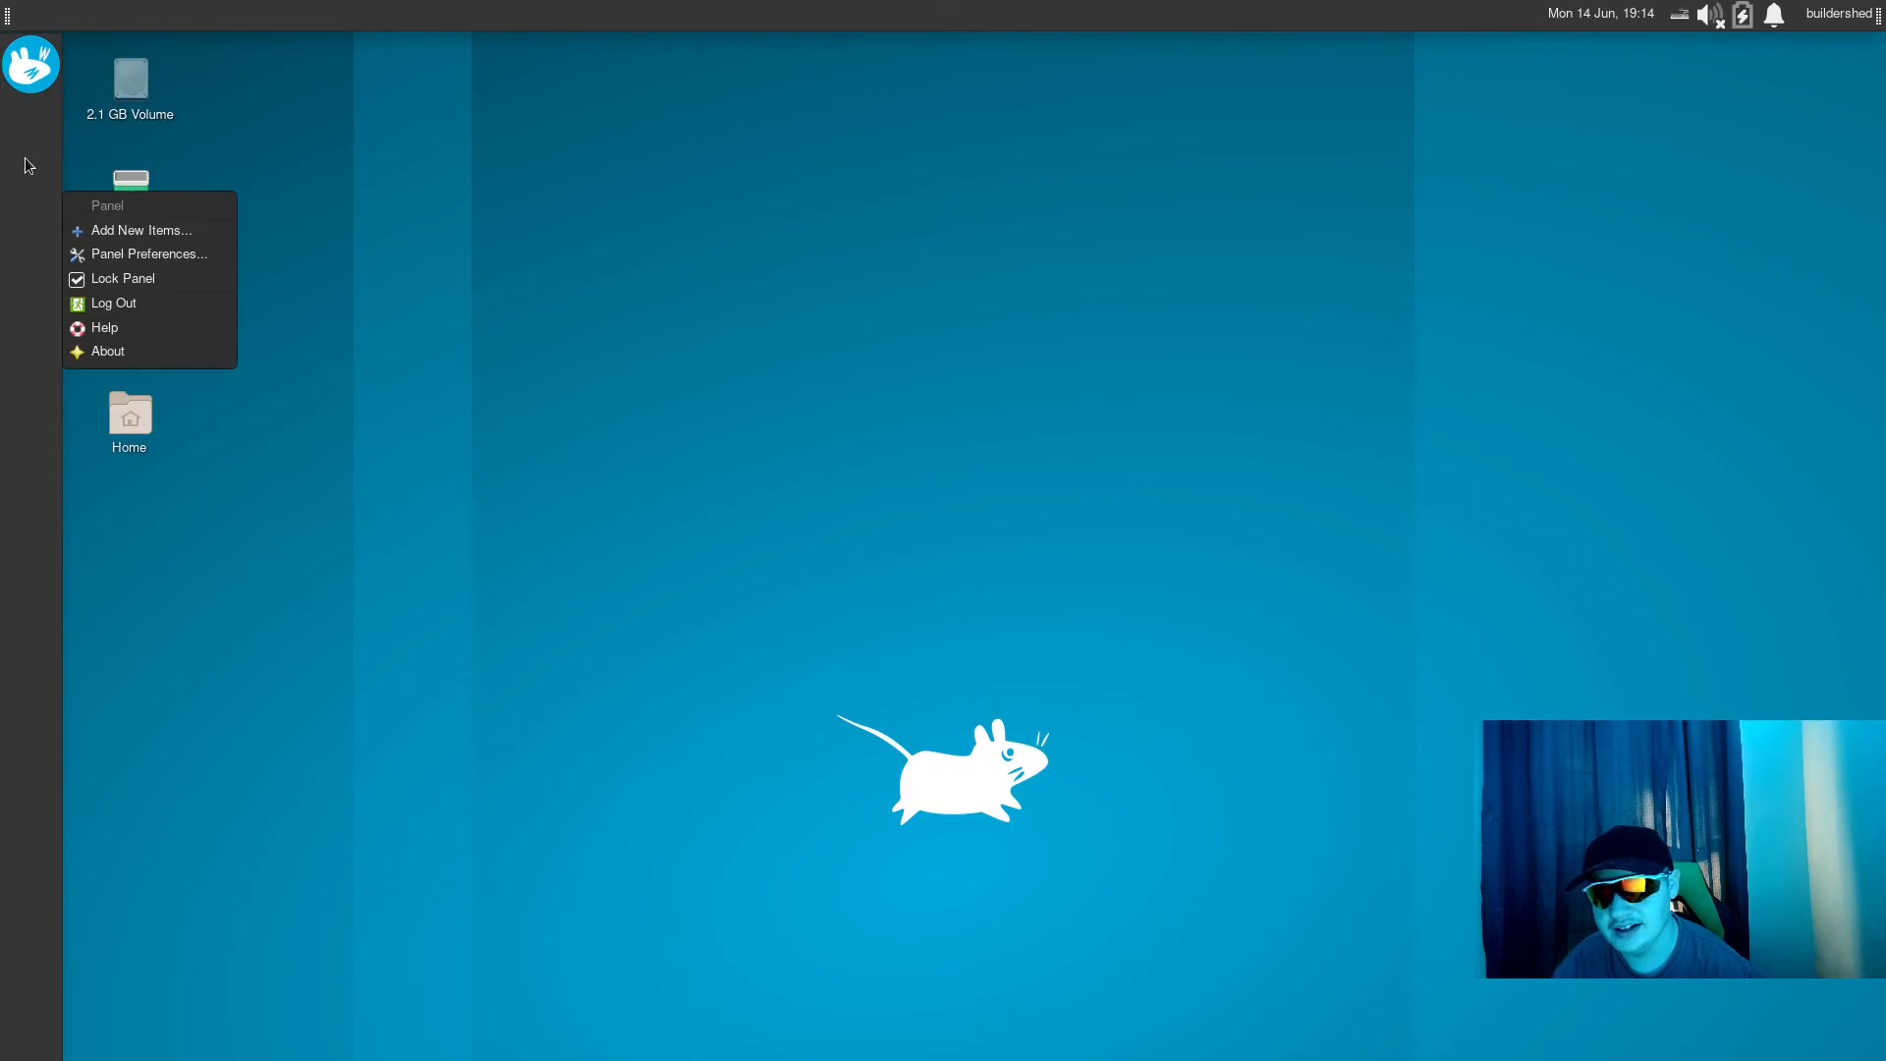
pyautogui.click(28, 95)
pyautogui.click(25, 48)
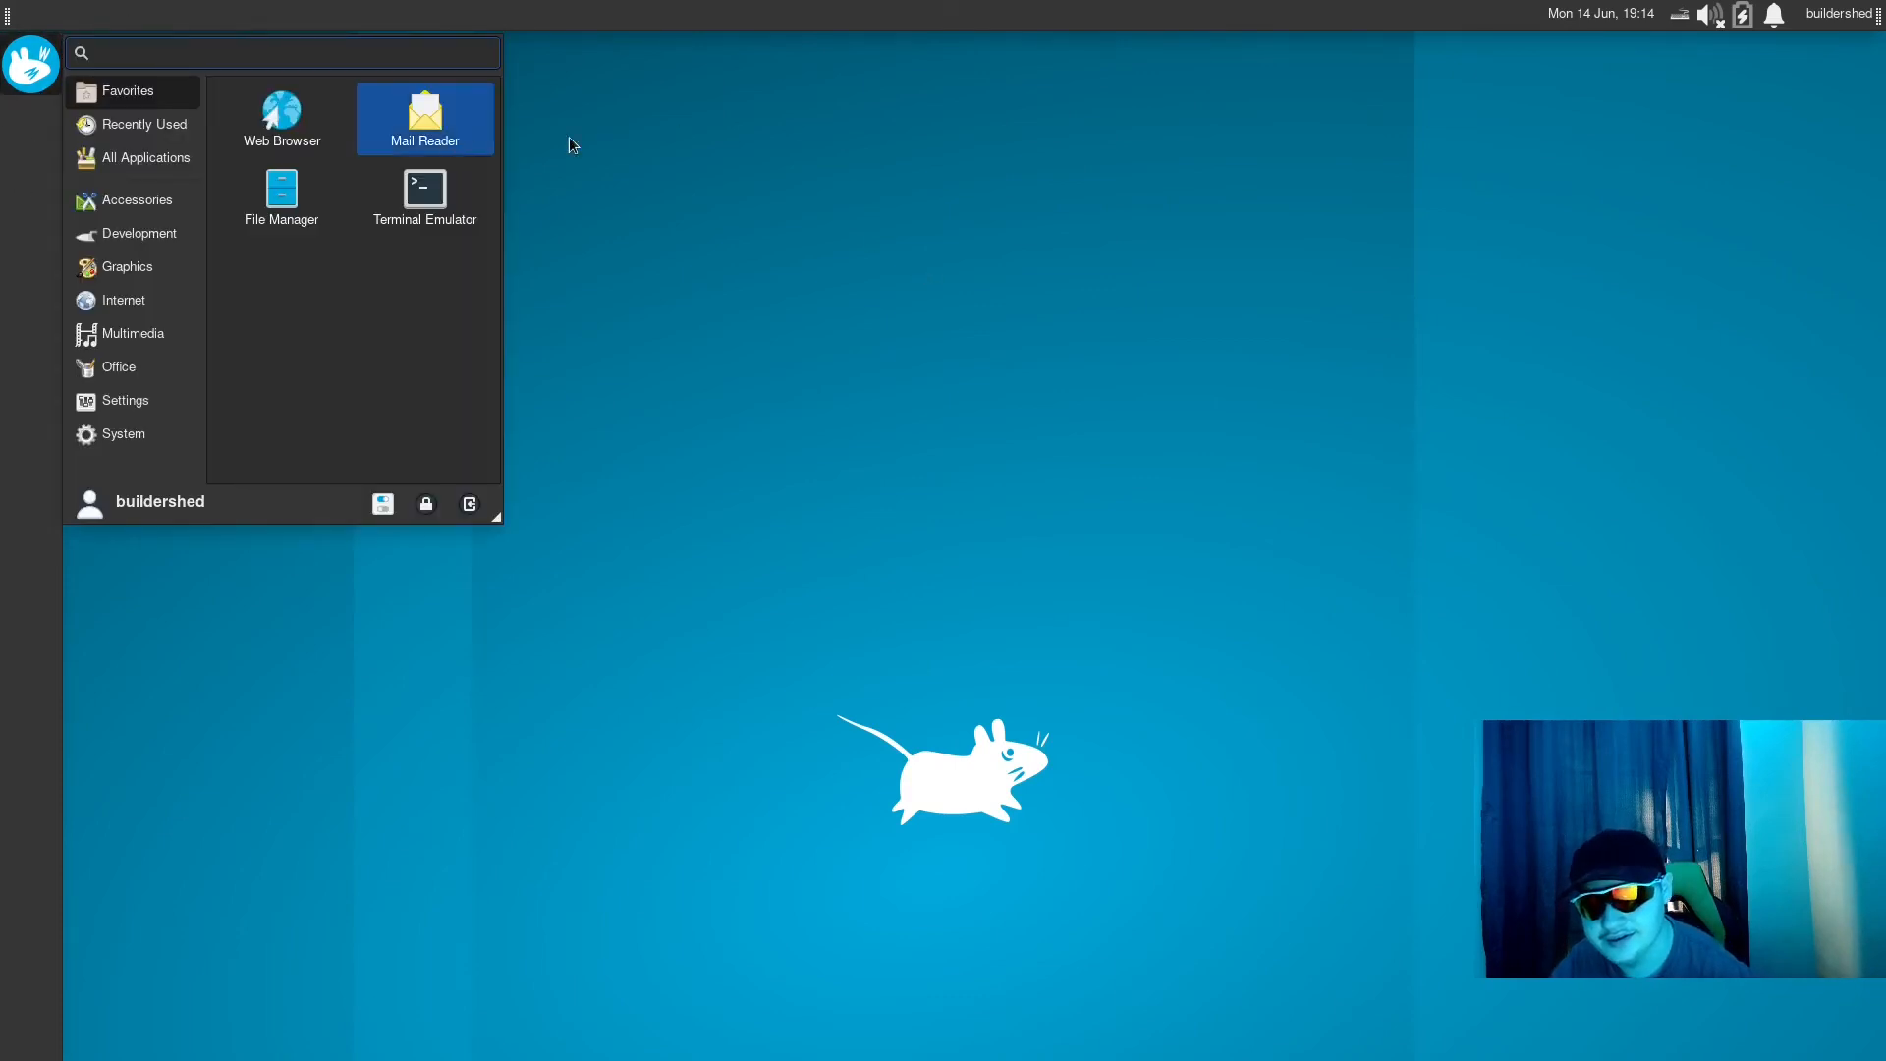
pyautogui.click(668, 99)
pyautogui.rightClick(742, 201)
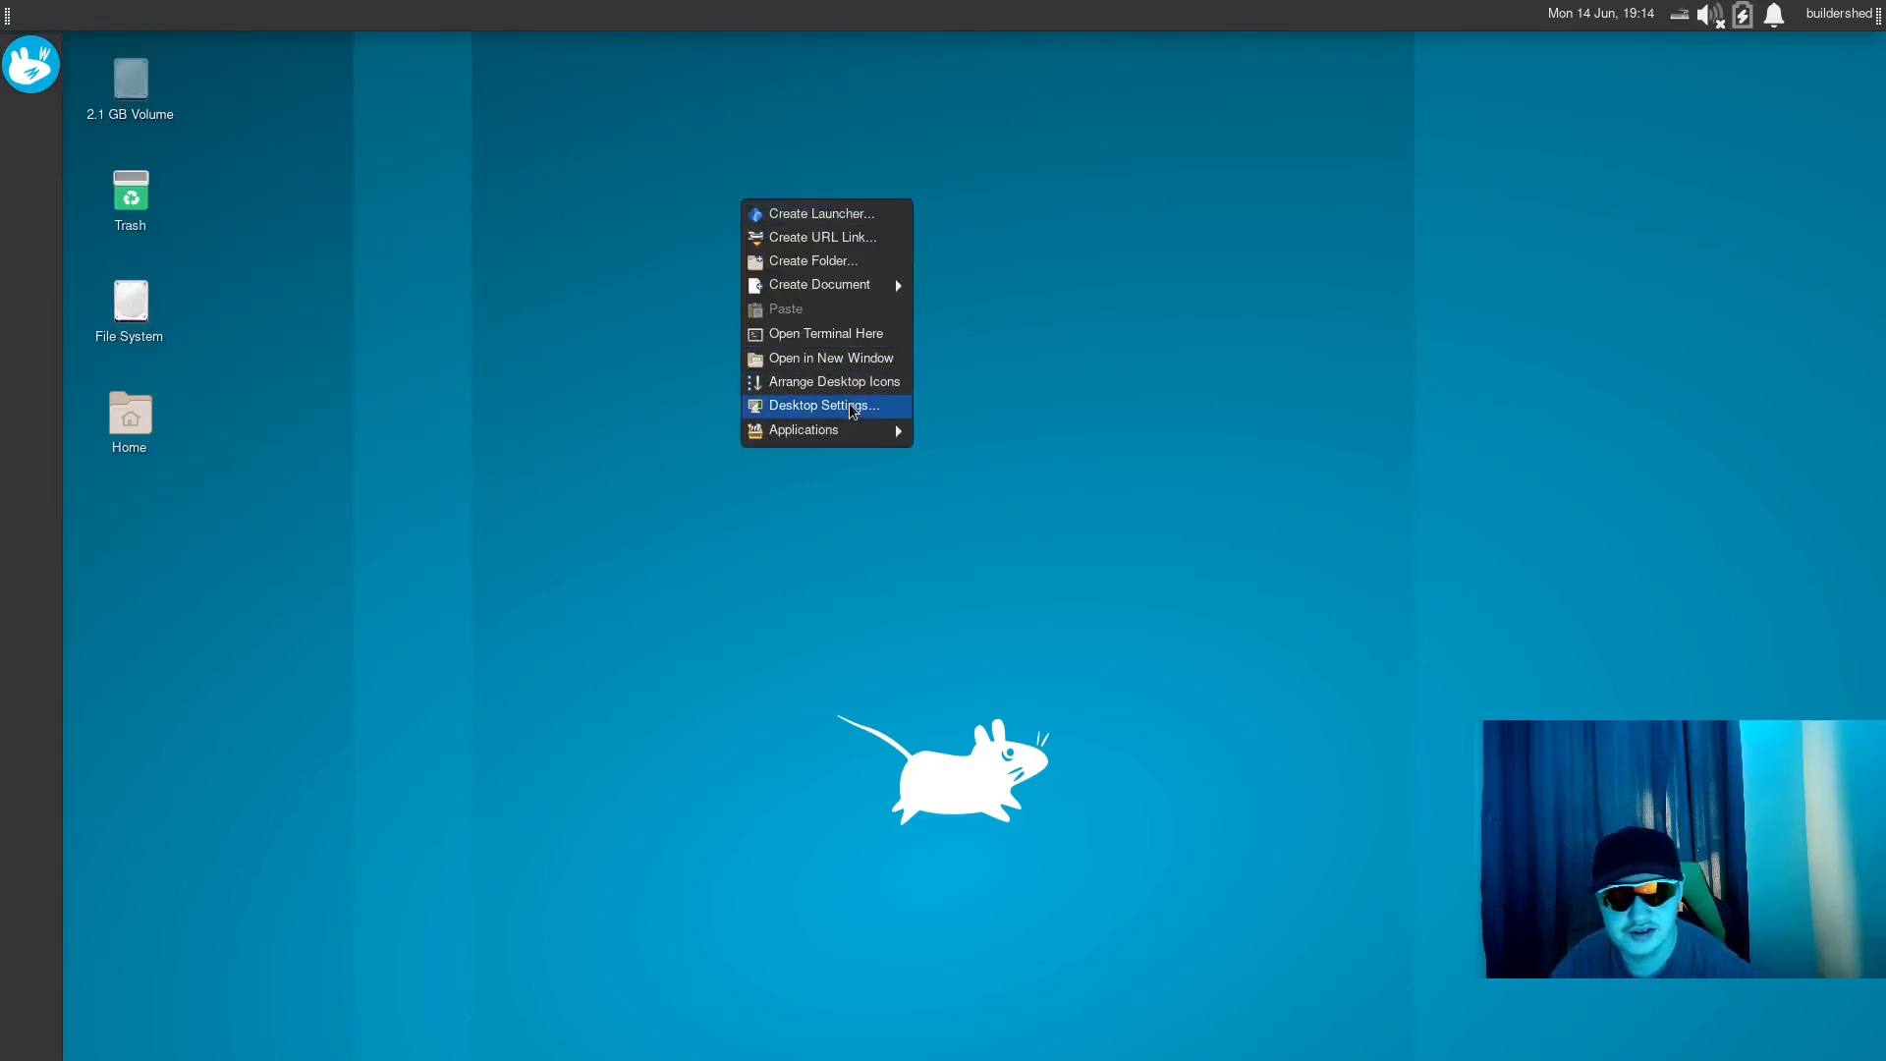
pyautogui.click(329, 194)
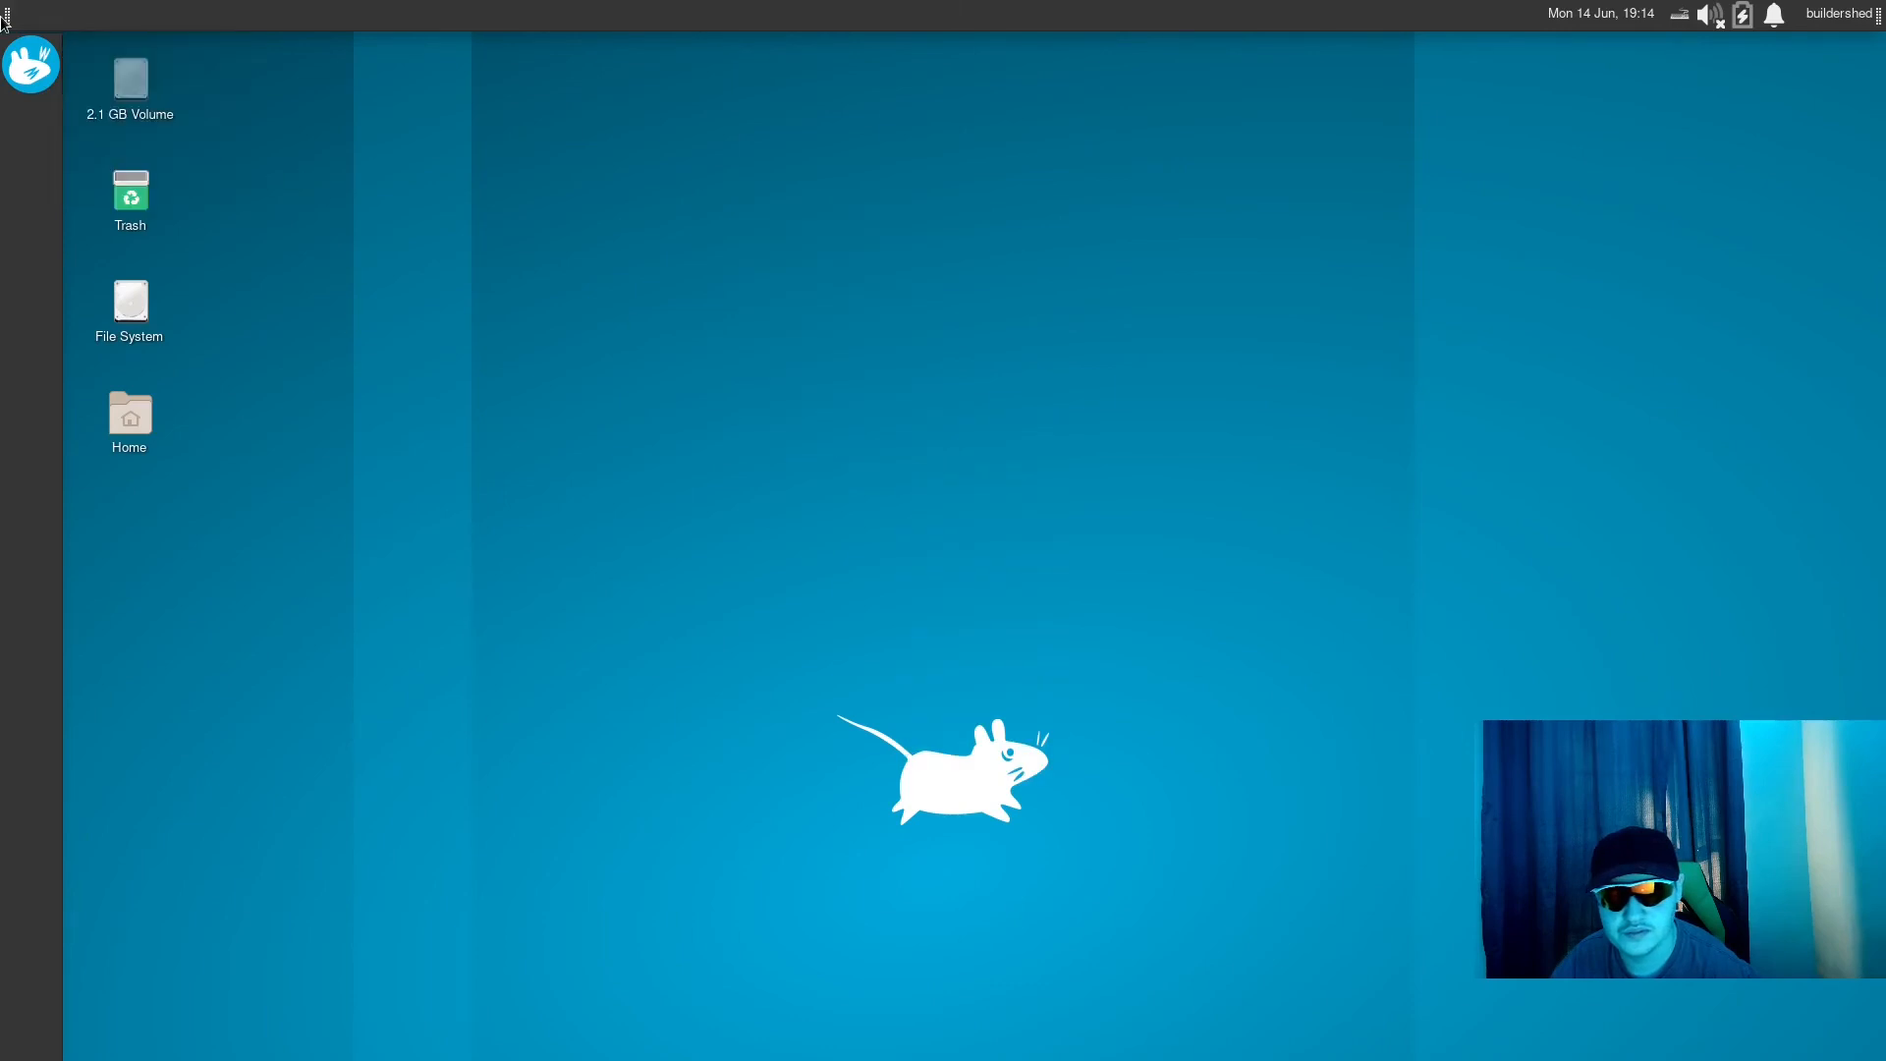
# - Open the icon chooser for the Whisker Menu's panel button and have it list All Icons
pyautogui.rightClick(31, 64)
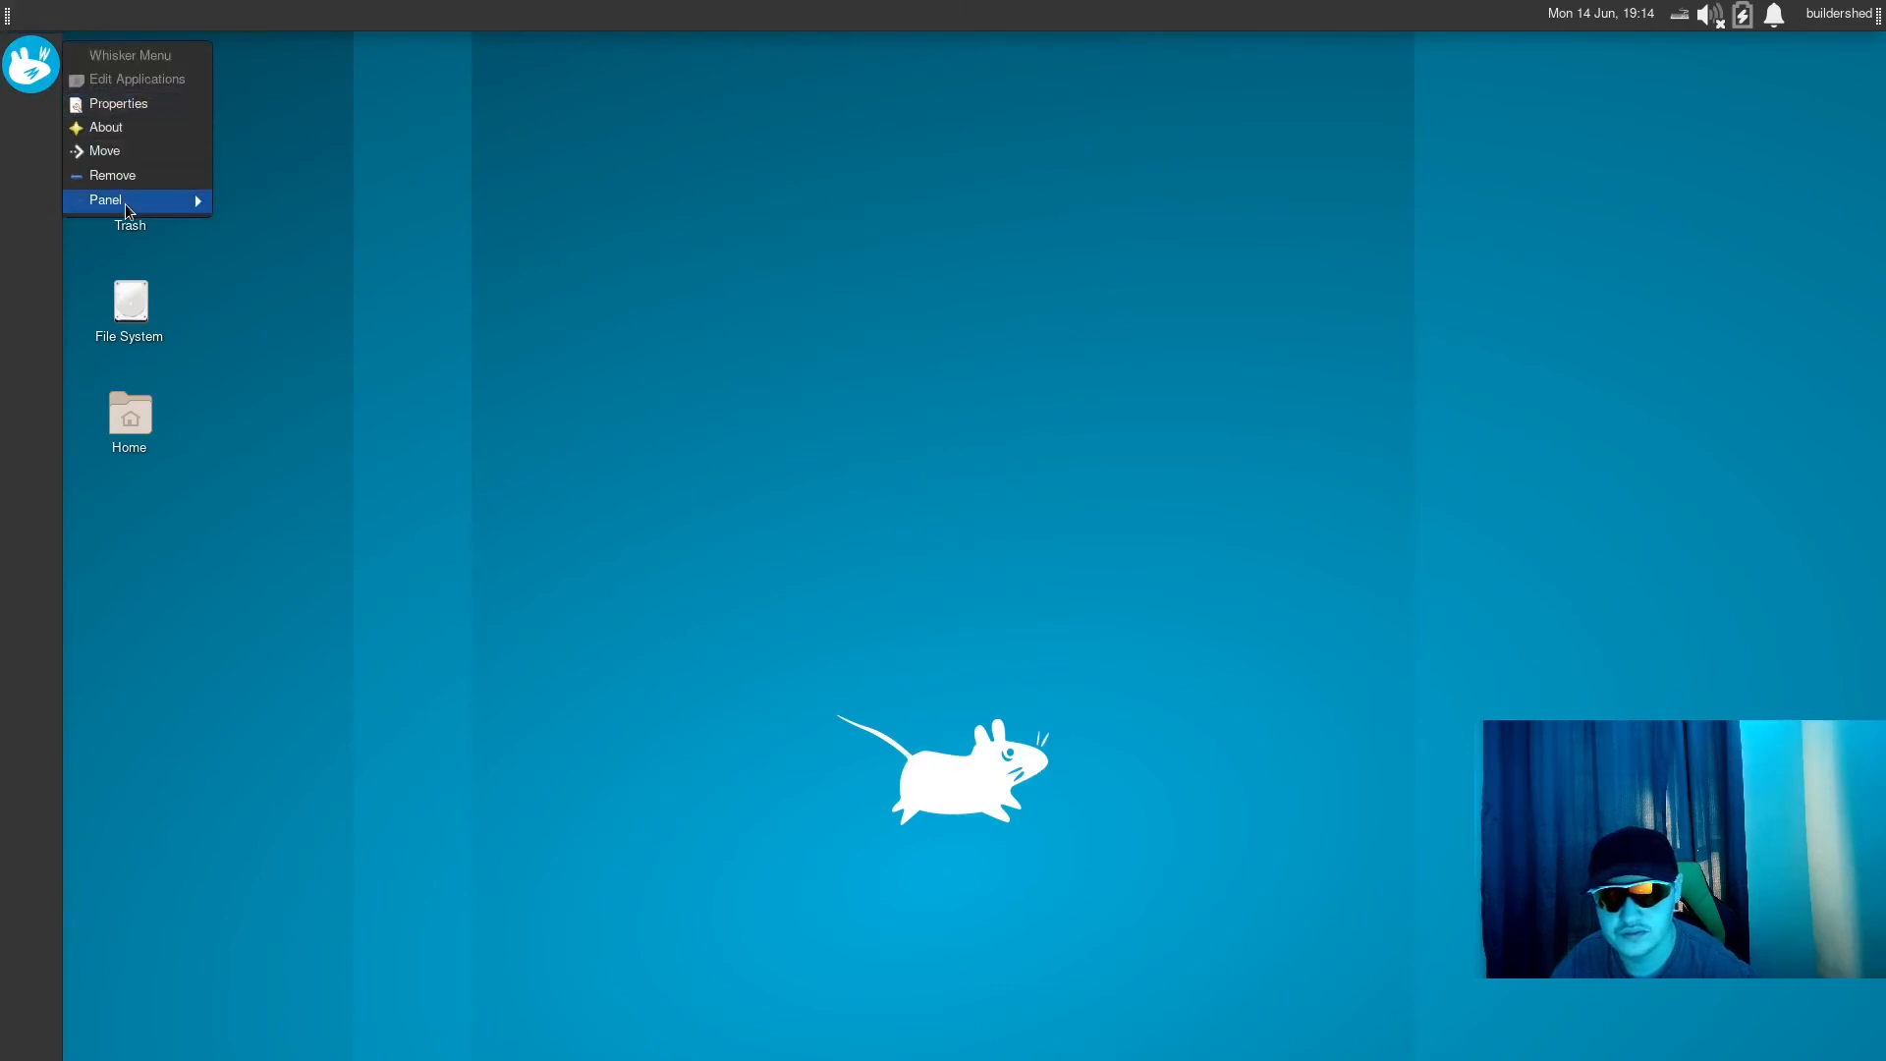
pyautogui.click(118, 103)
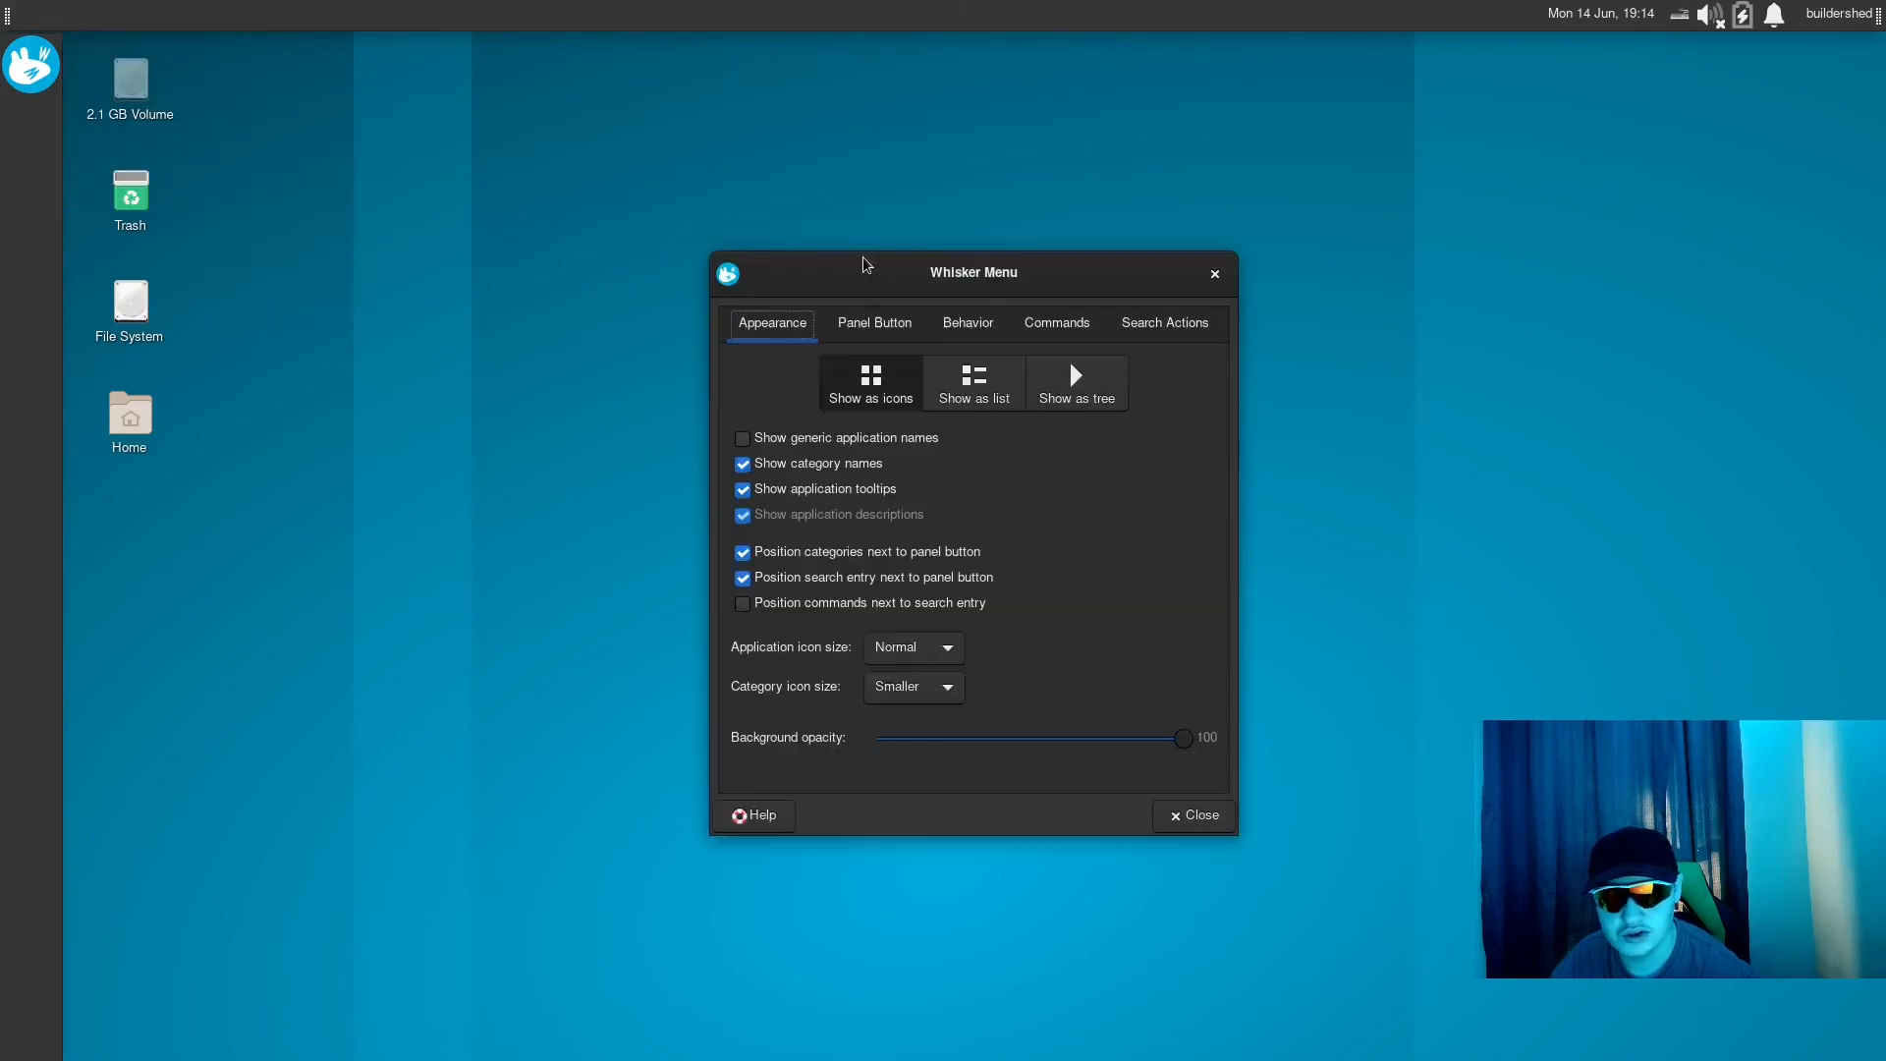
pyautogui.click(905, 327)
pyautogui.click(825, 454)
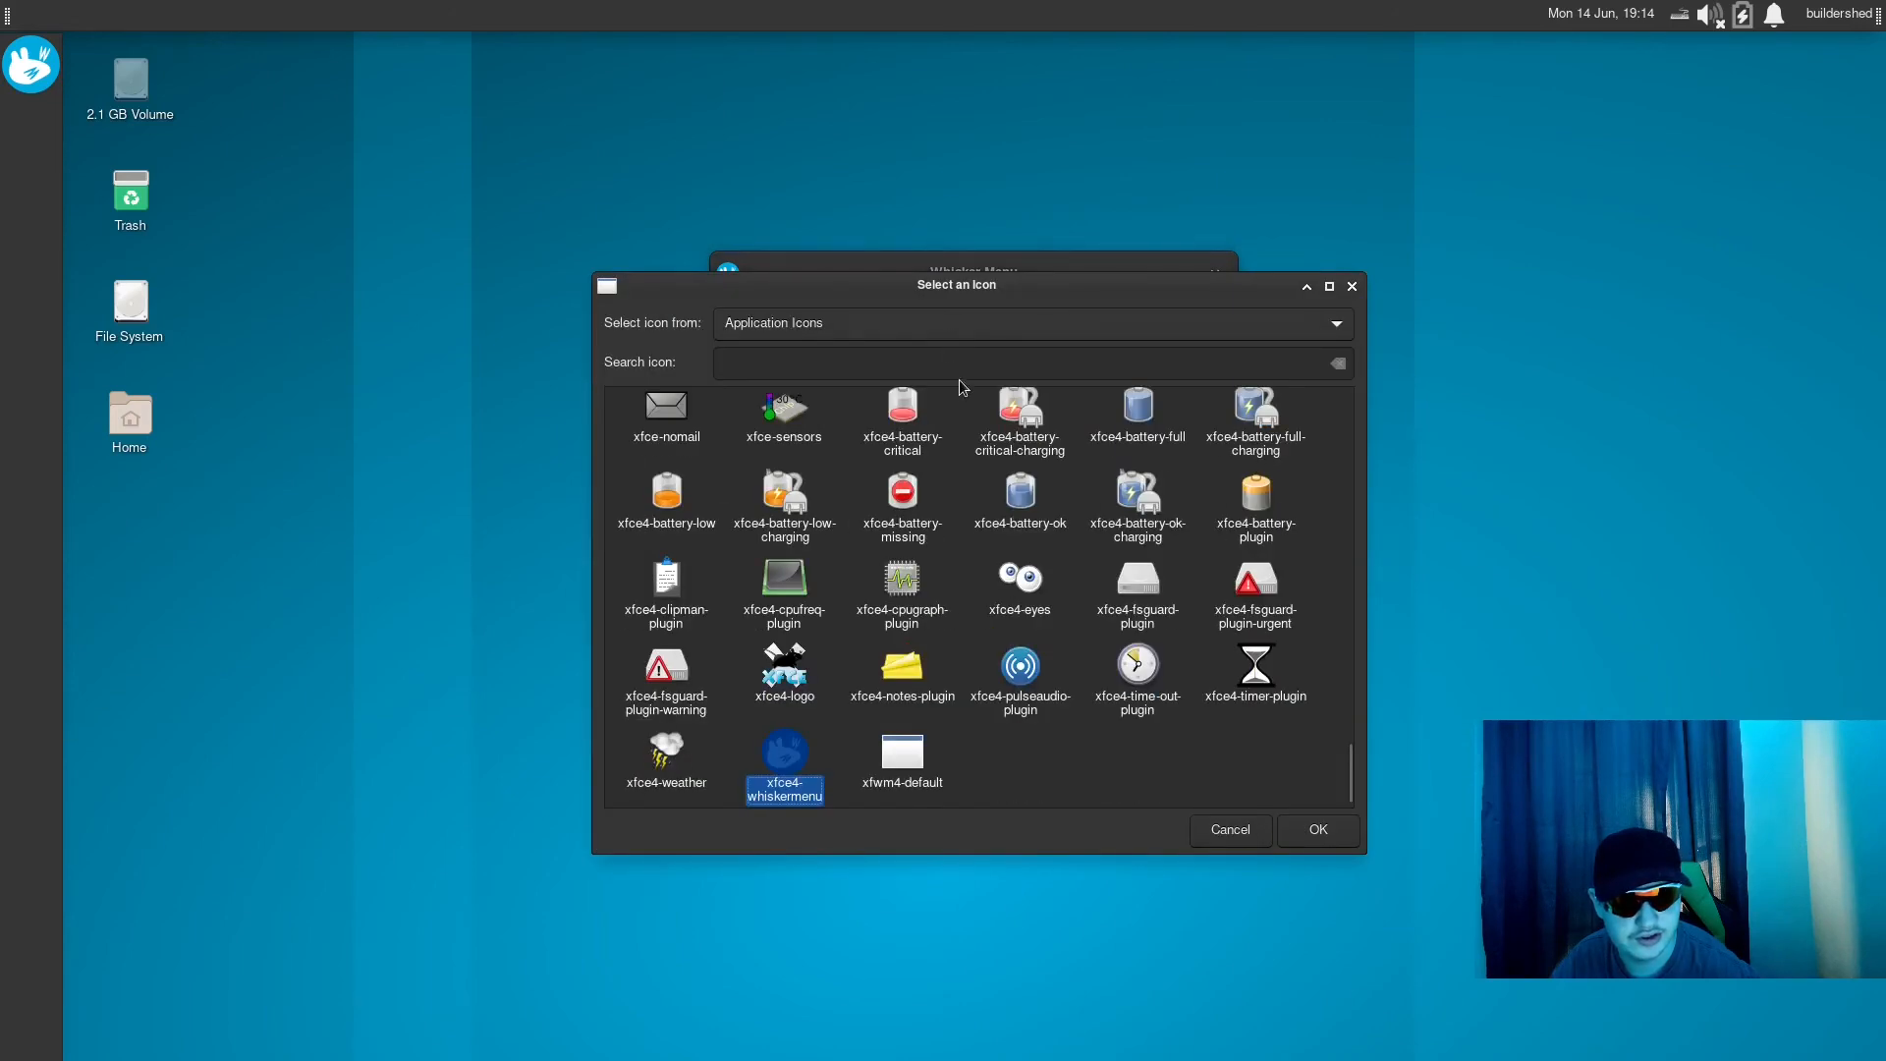
pyautogui.moveTo(1351, 771); pyautogui.dragTo(1349, 418)
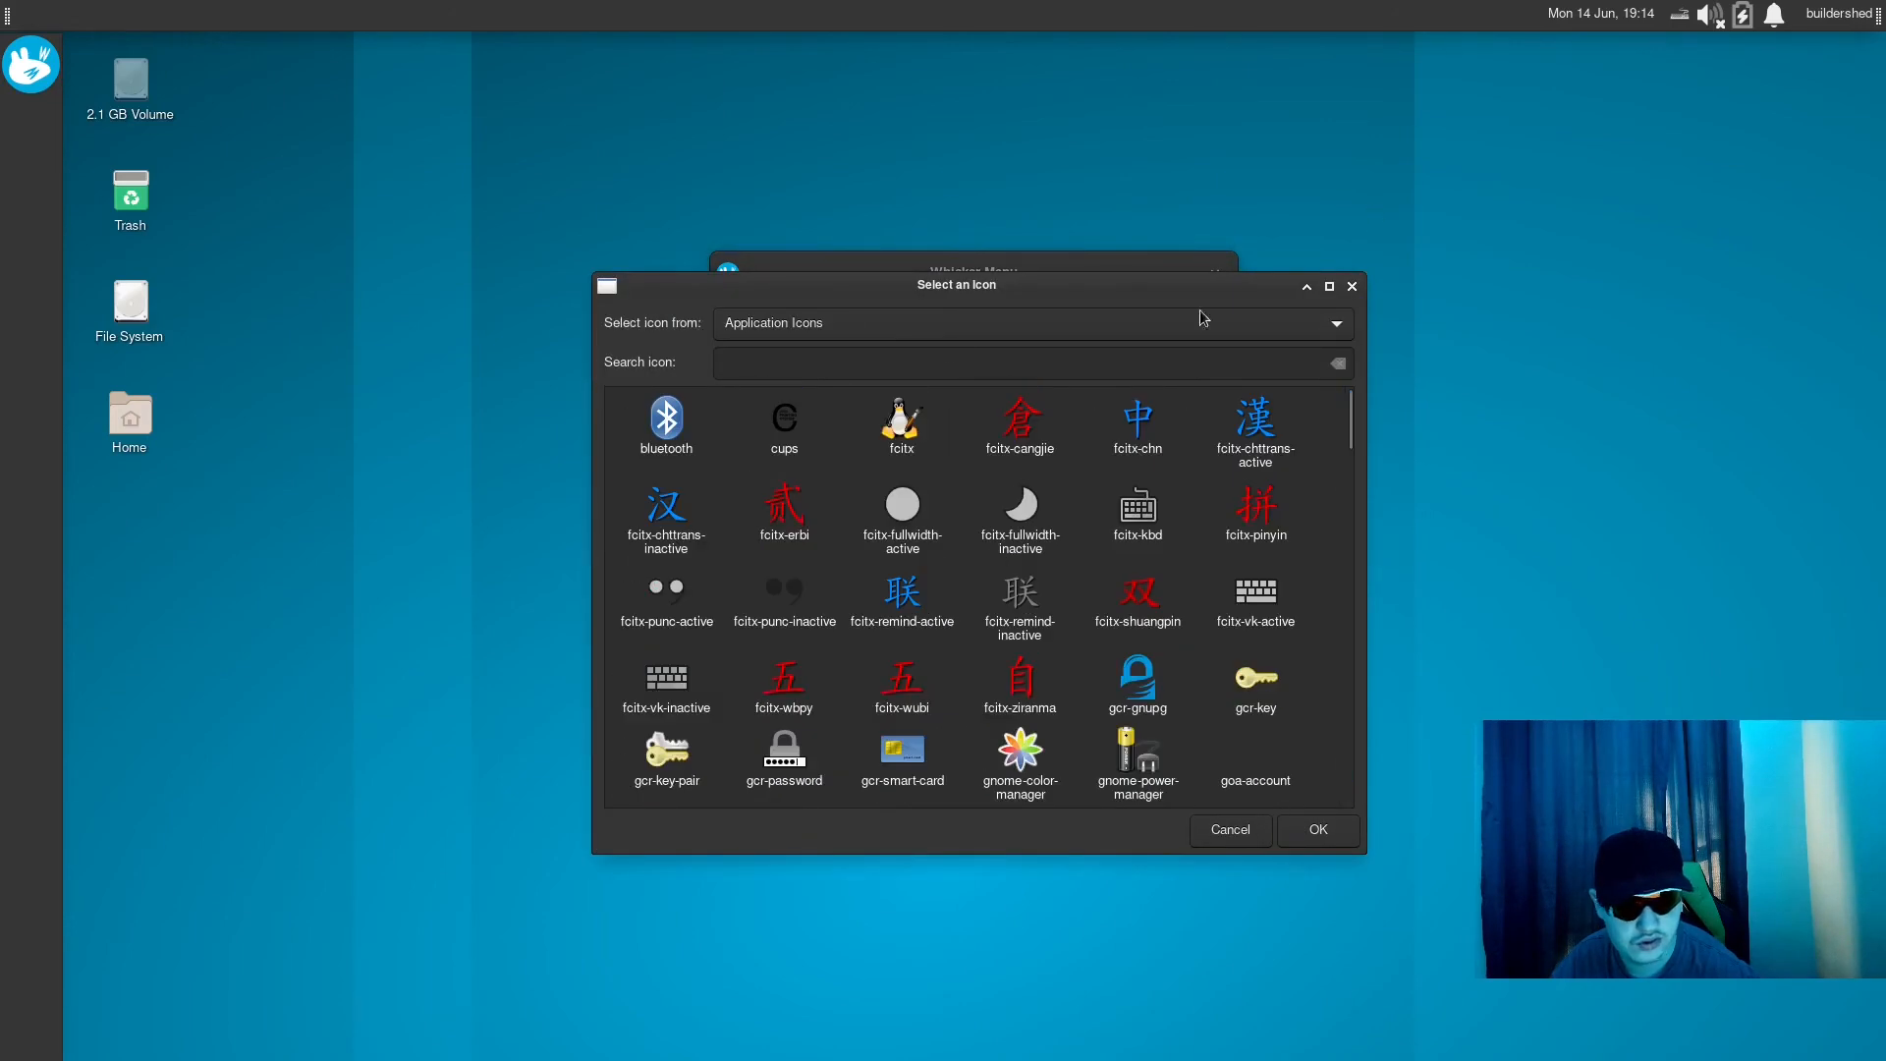
pyautogui.click(924, 329)
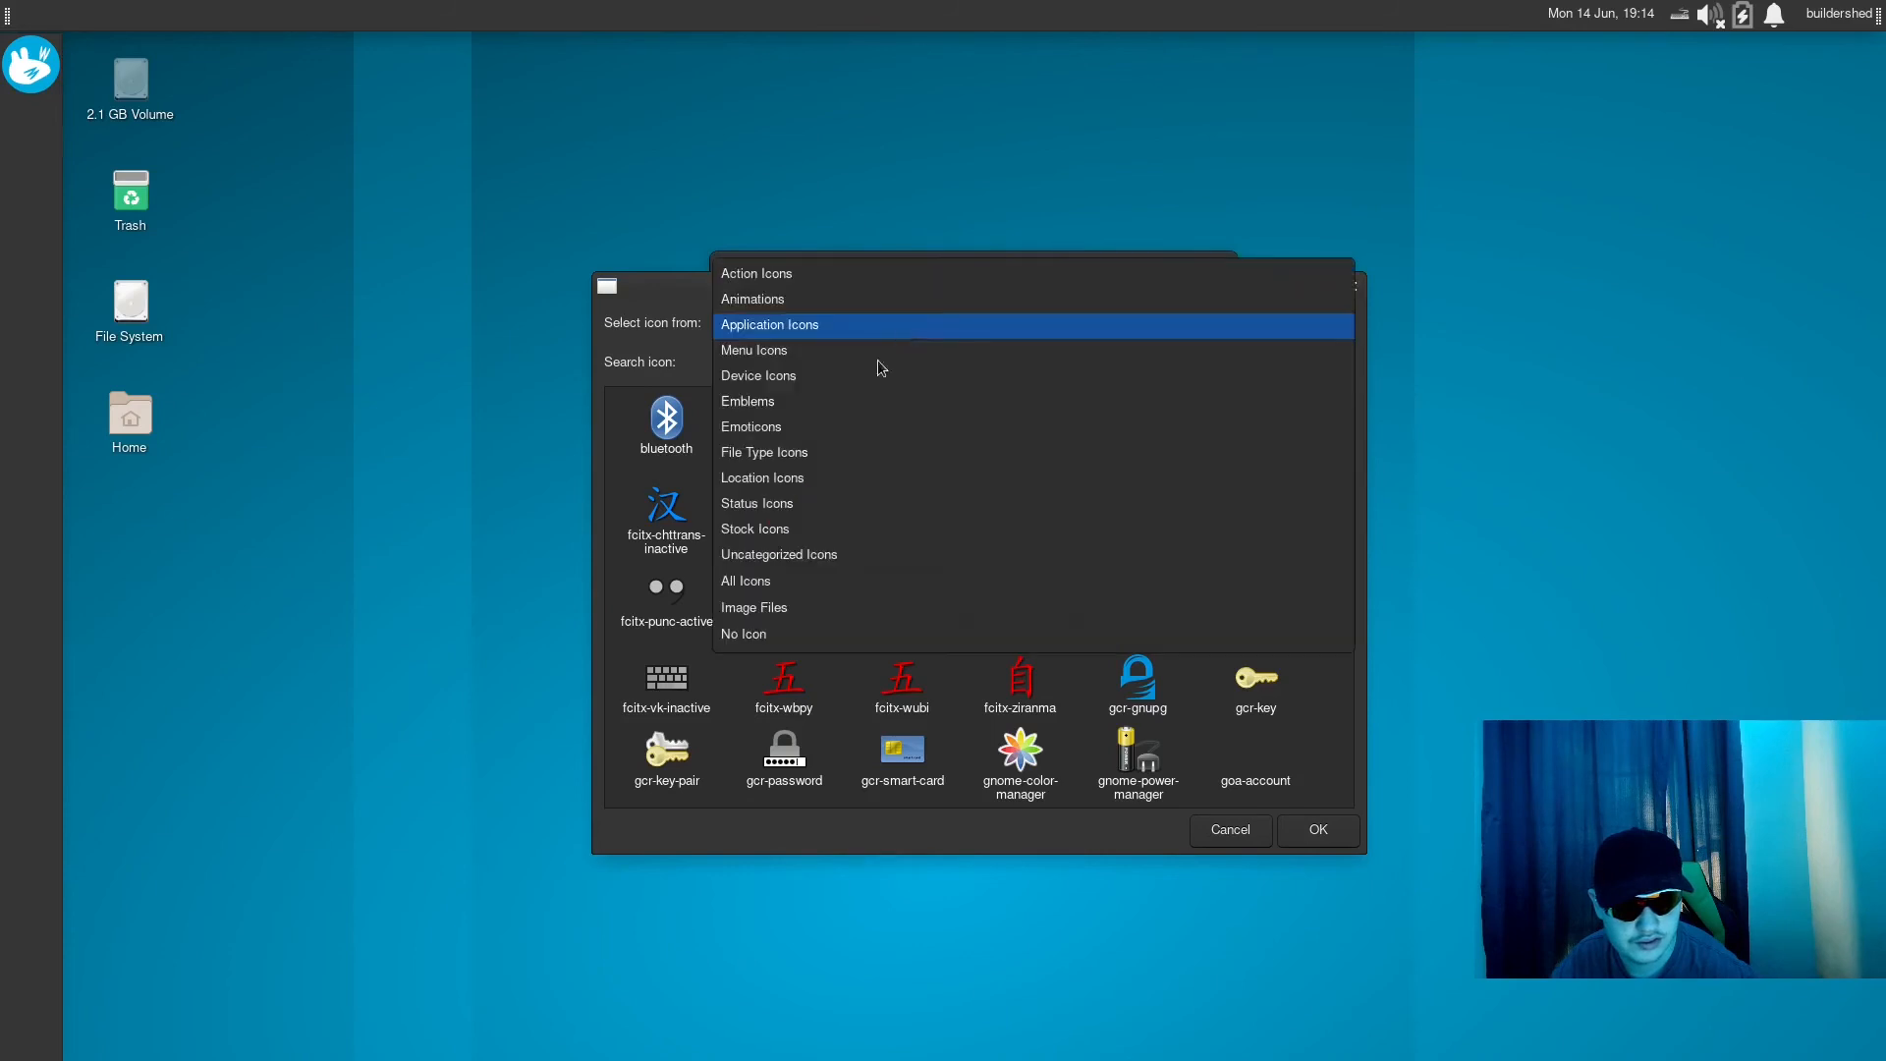
pyautogui.click(757, 581)
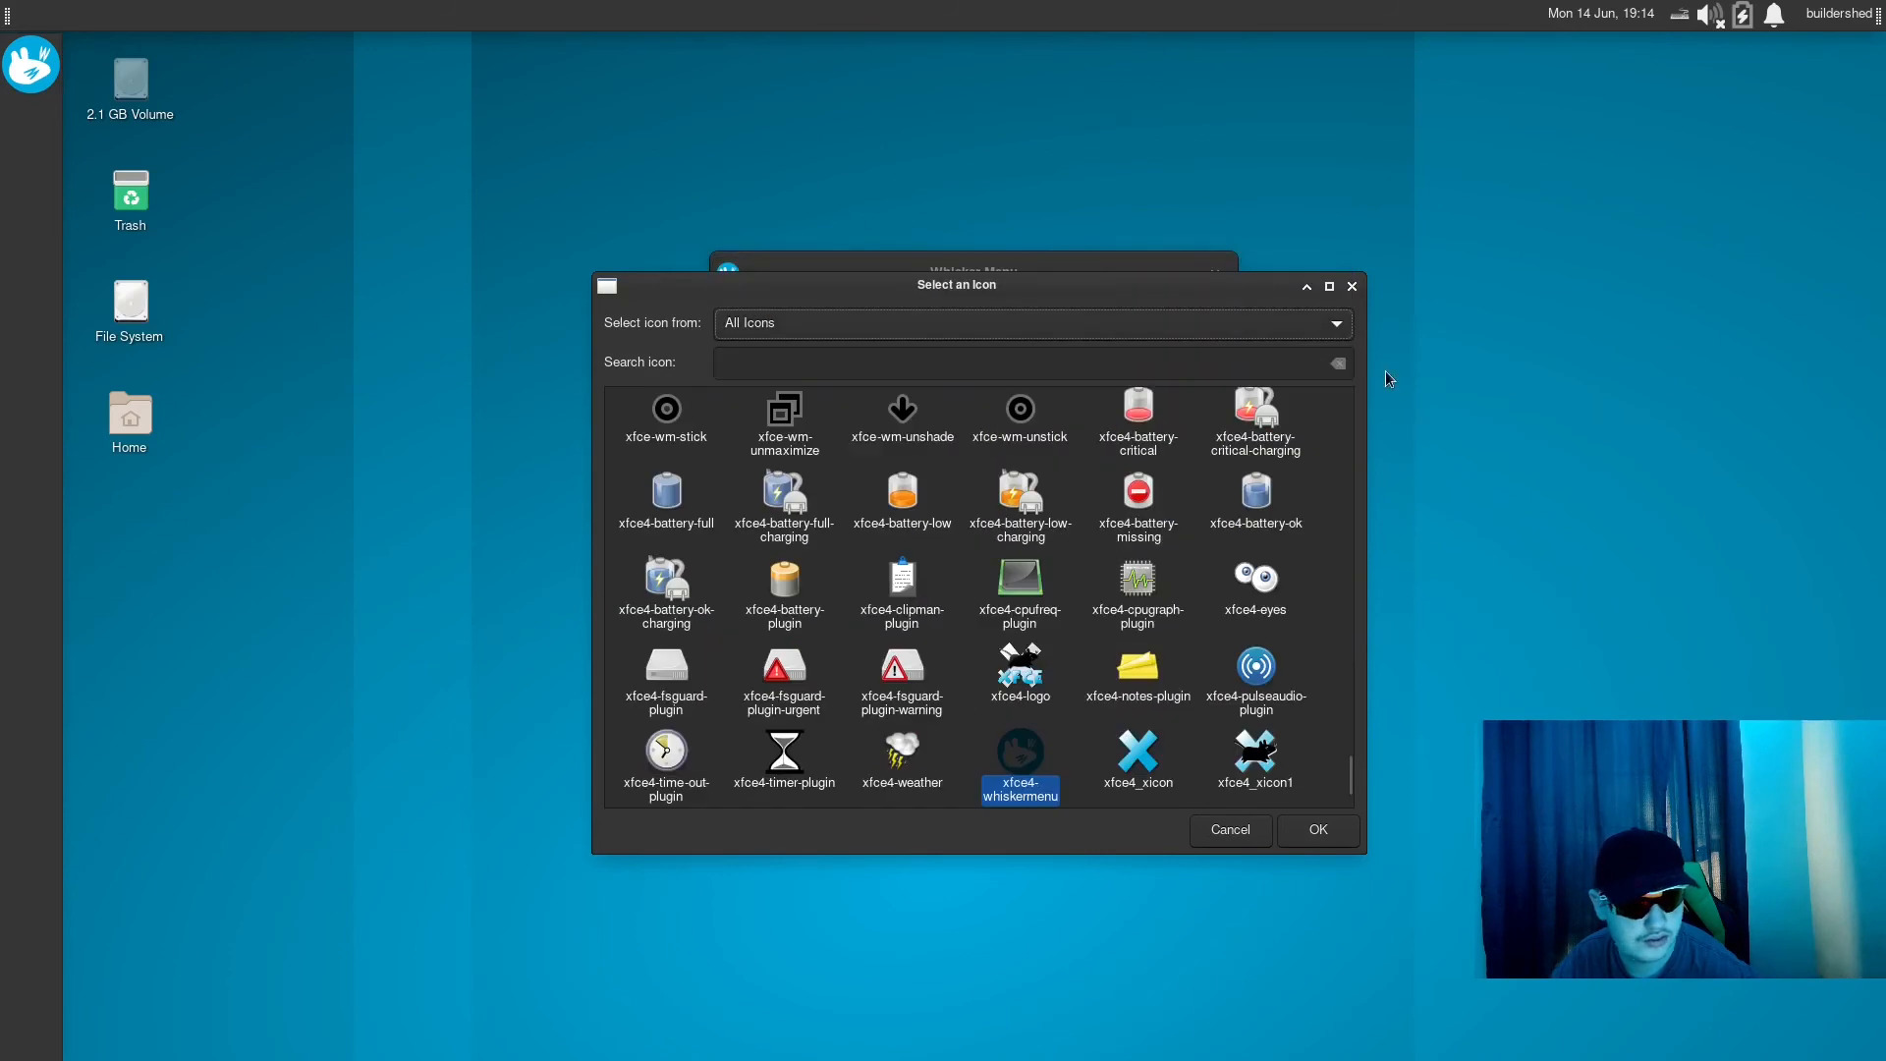
# - Choose the archlinux-logo icon for the Whisker Menu's panel button and close its properties
pyautogui.moveTo(1351, 776); pyautogui.dragTo(1370, 175)
pyautogui.scroll(-5, 874, 511)
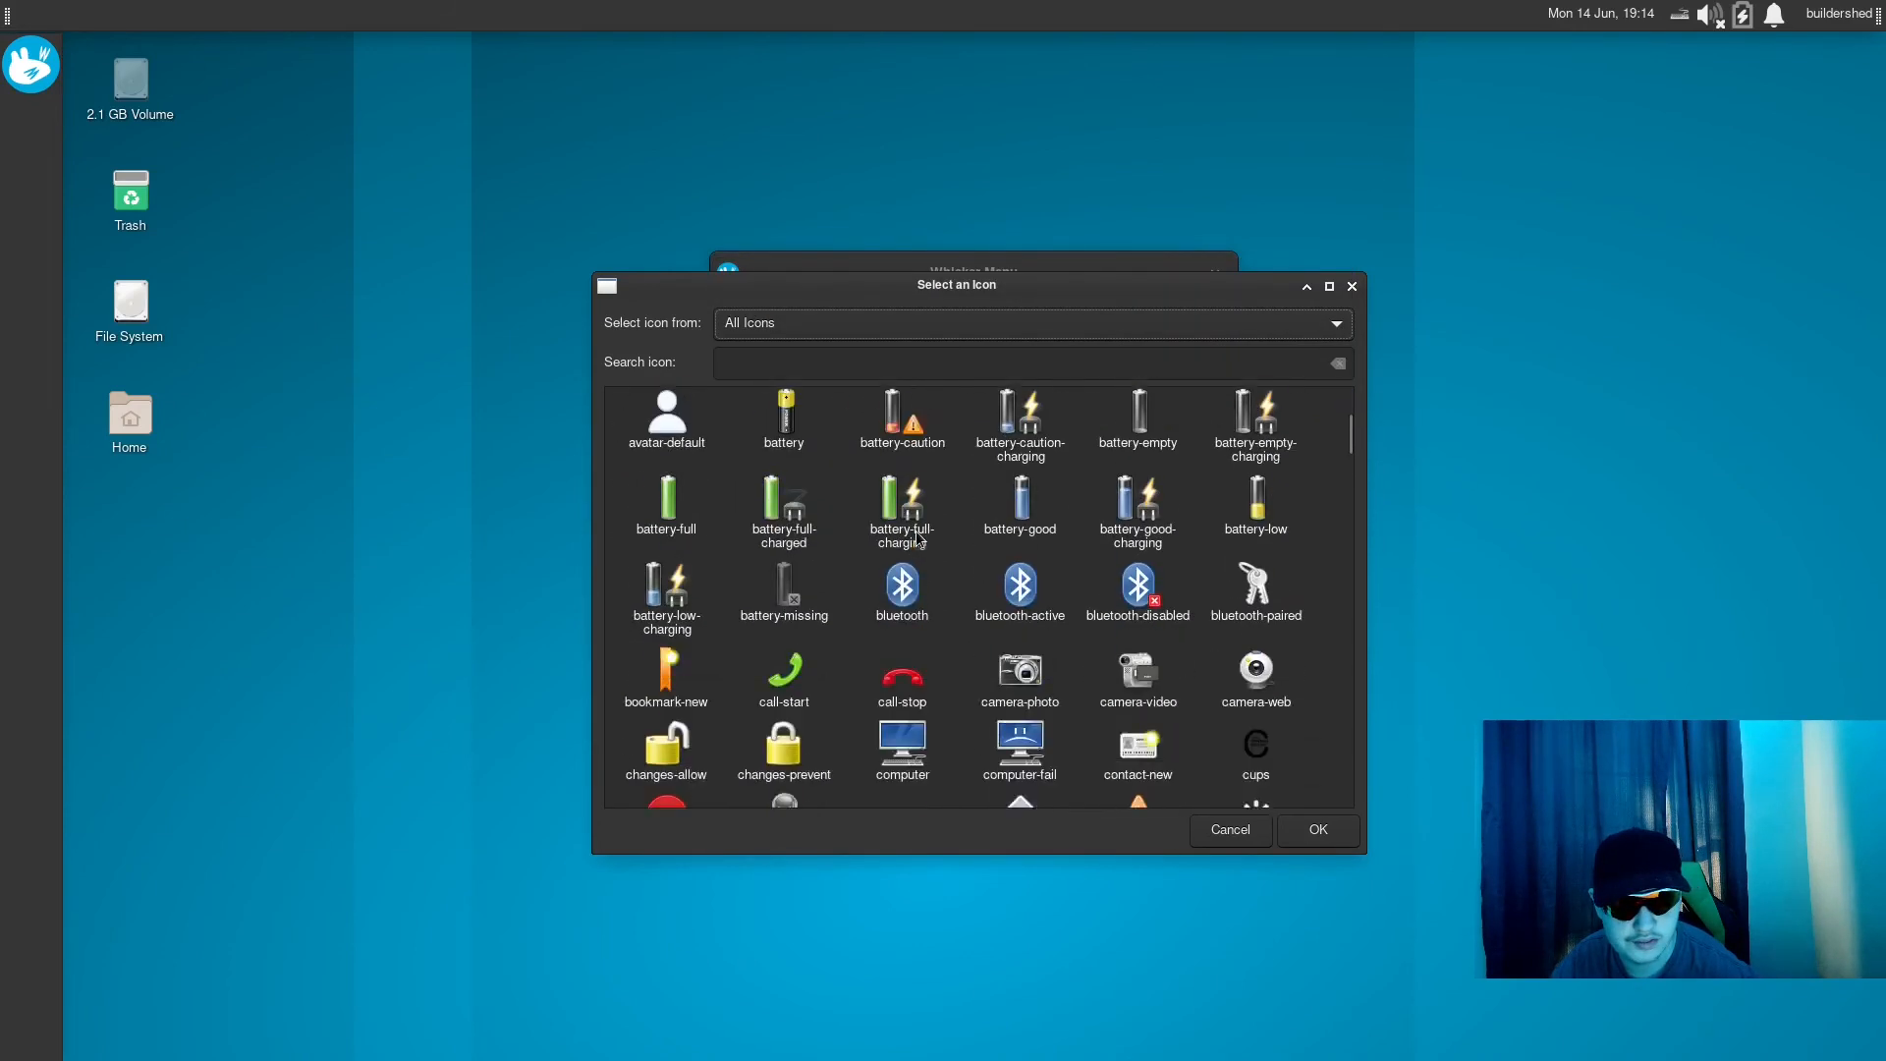
pyautogui.scroll(8, 857, 505)
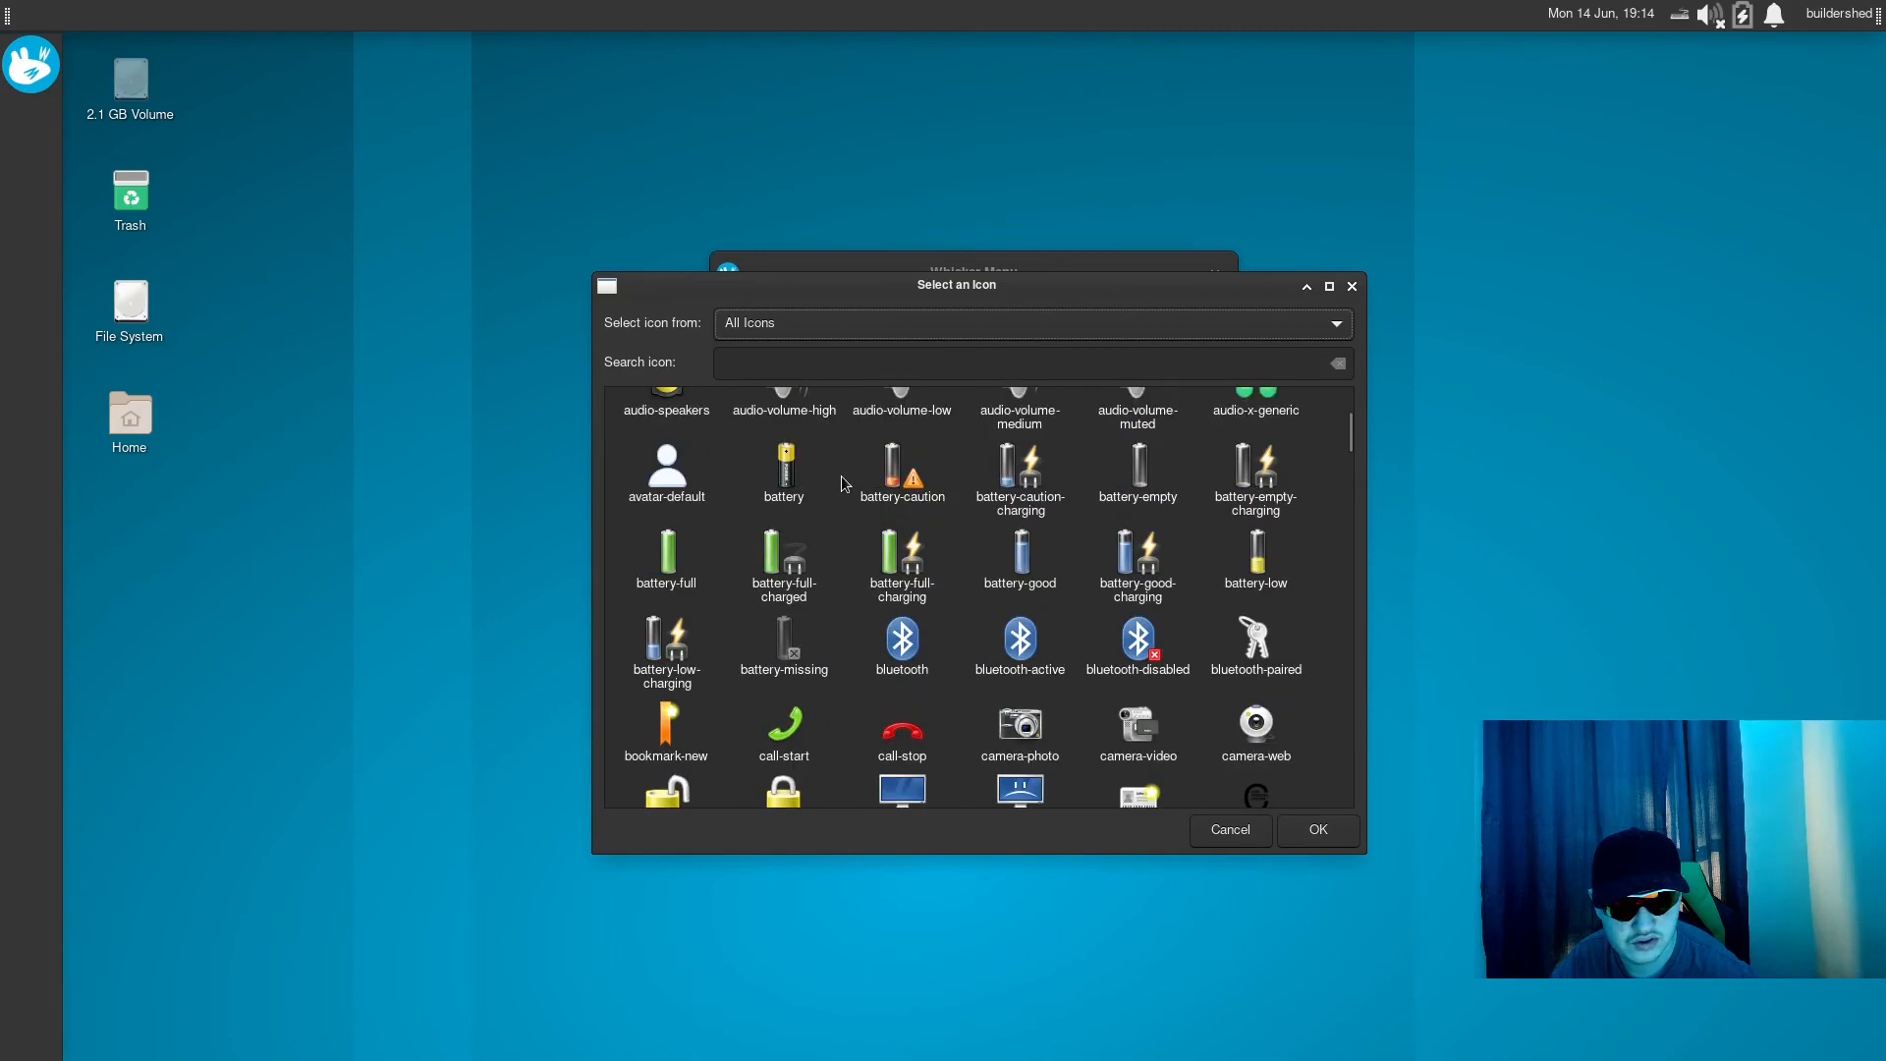
pyautogui.doubleClick(785, 742)
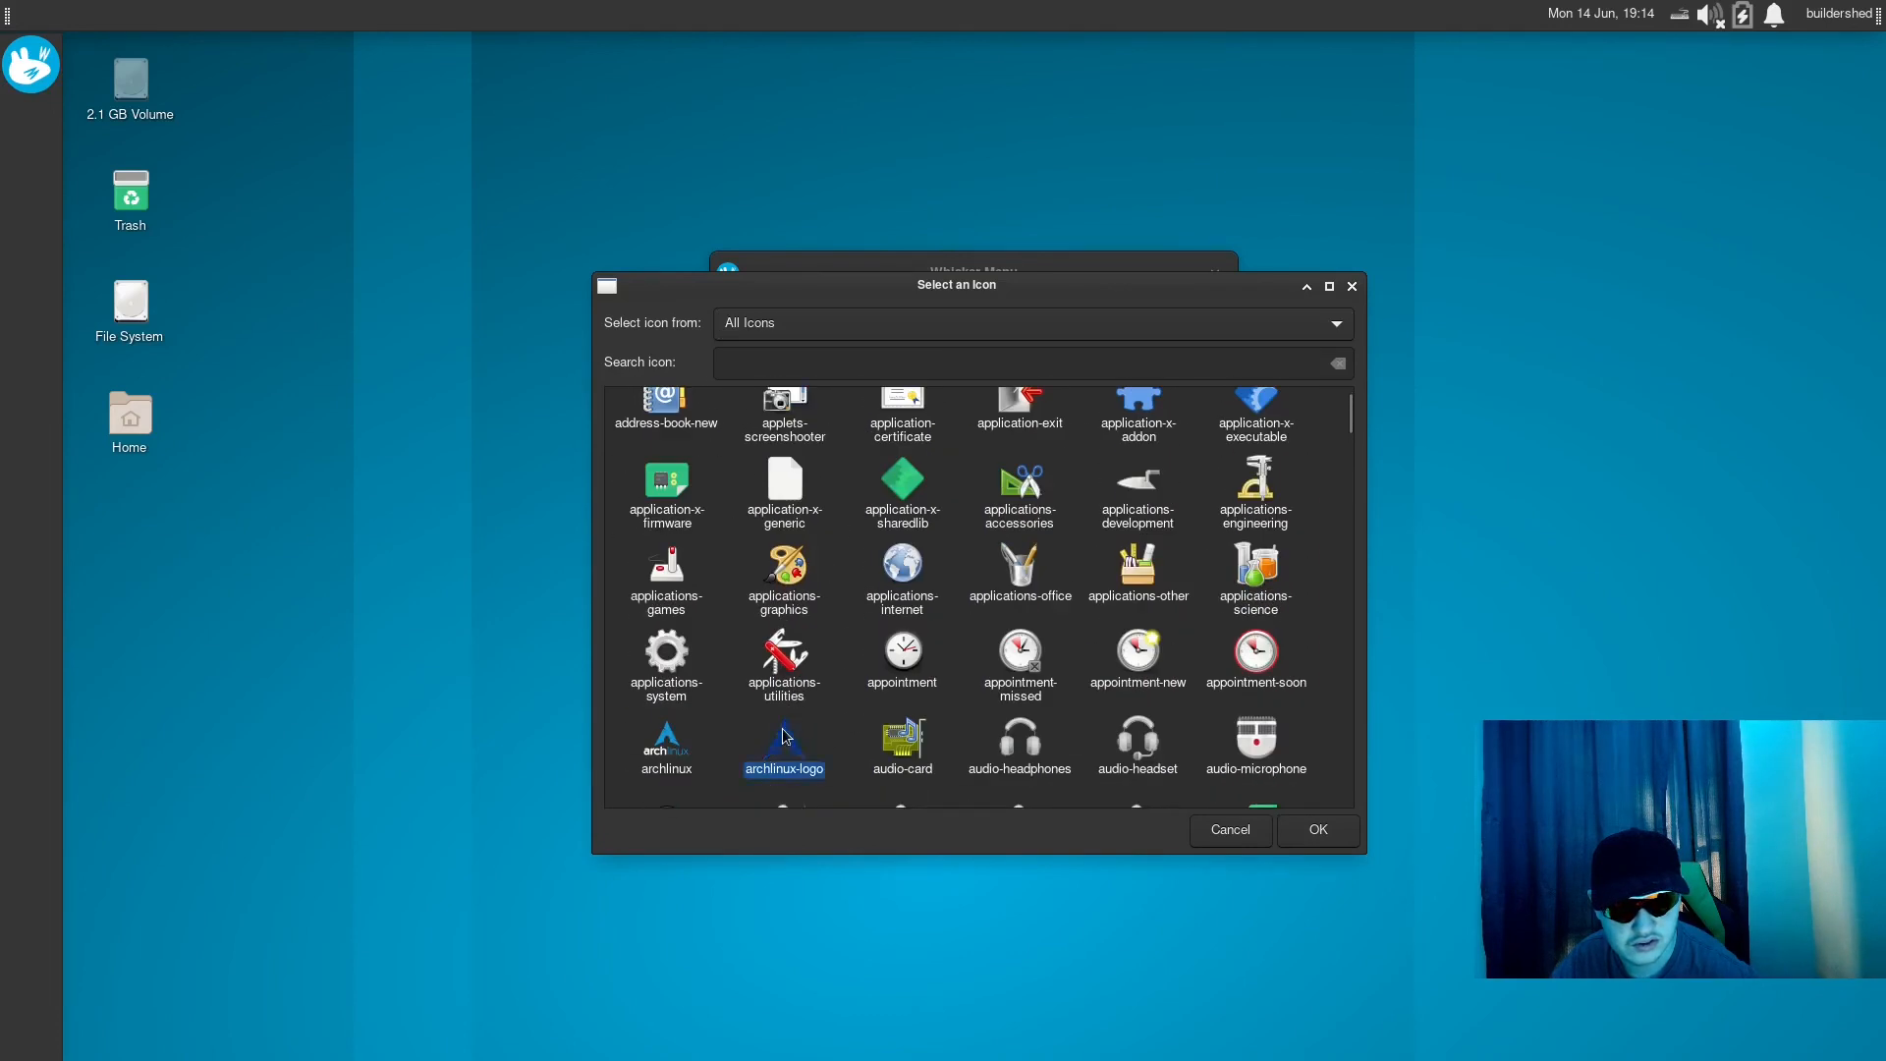
pyautogui.click(30, 56)
pyautogui.click(29, 56)
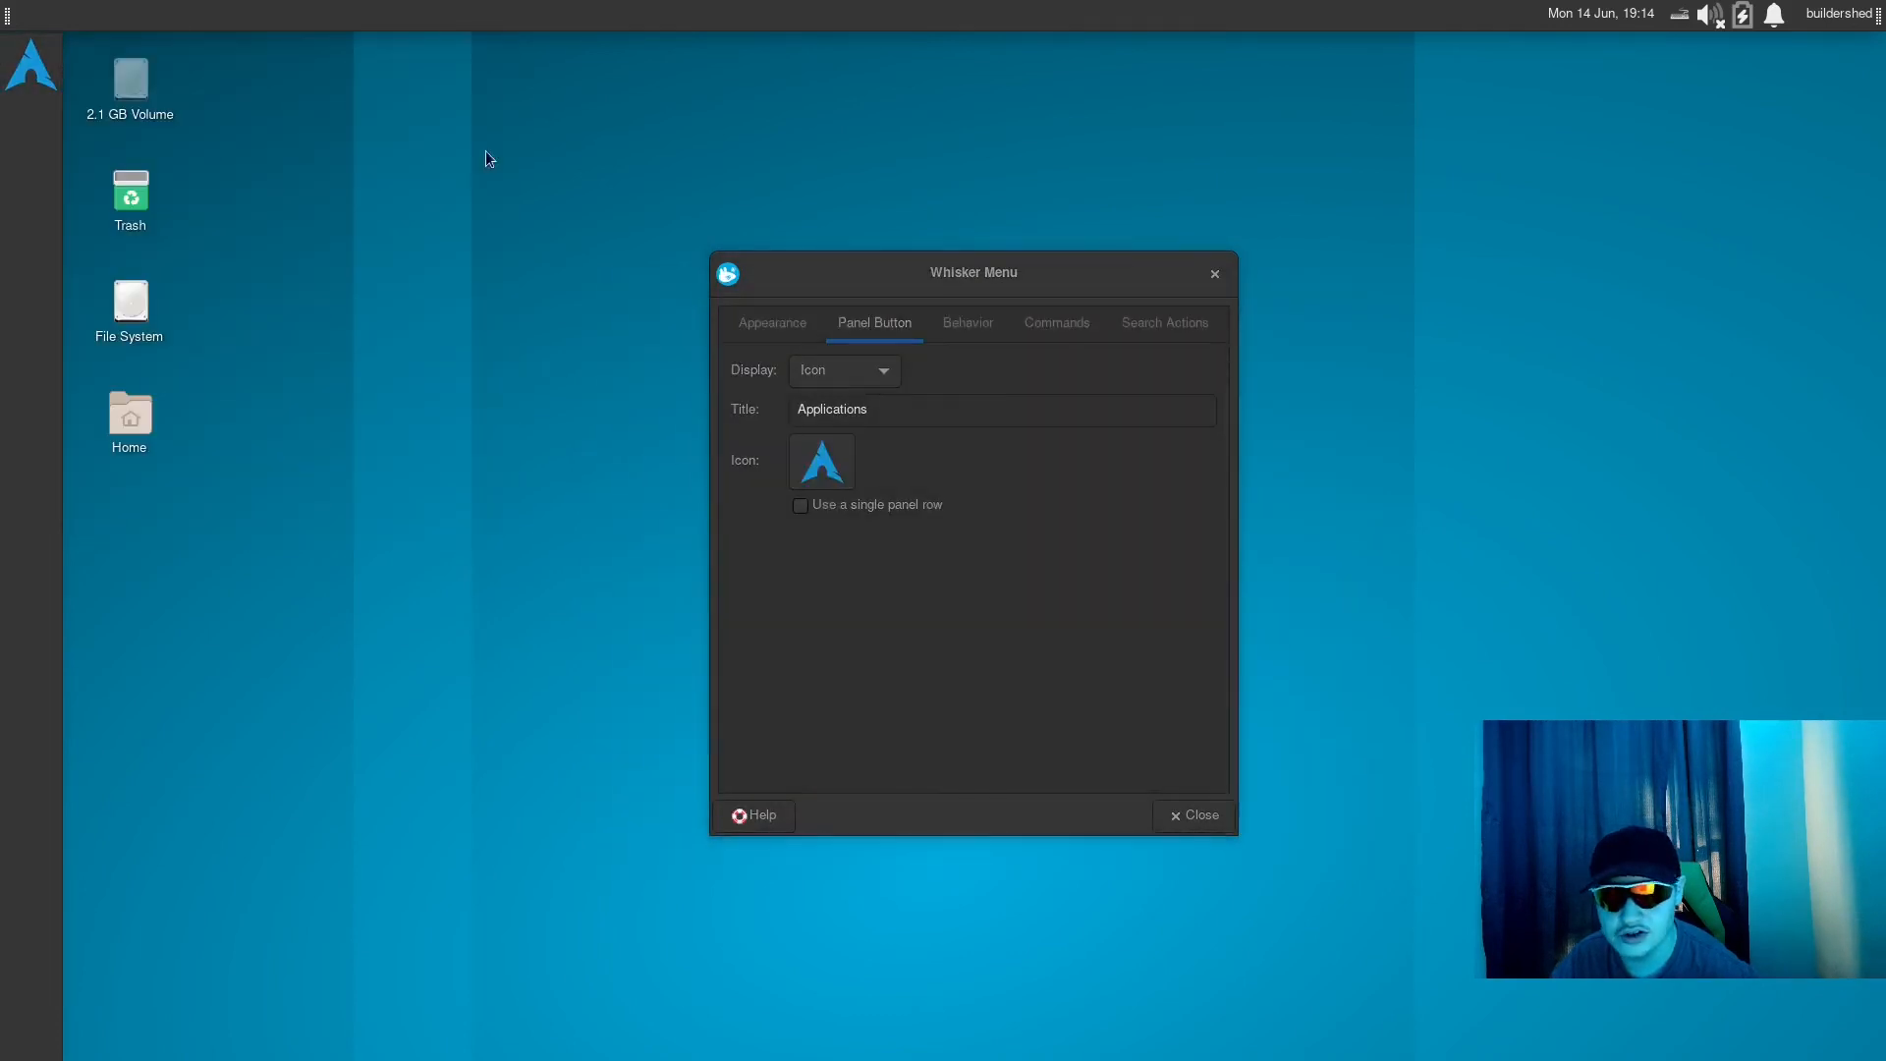
pyautogui.click(1189, 818)
pyautogui.rightClick(521, 260)
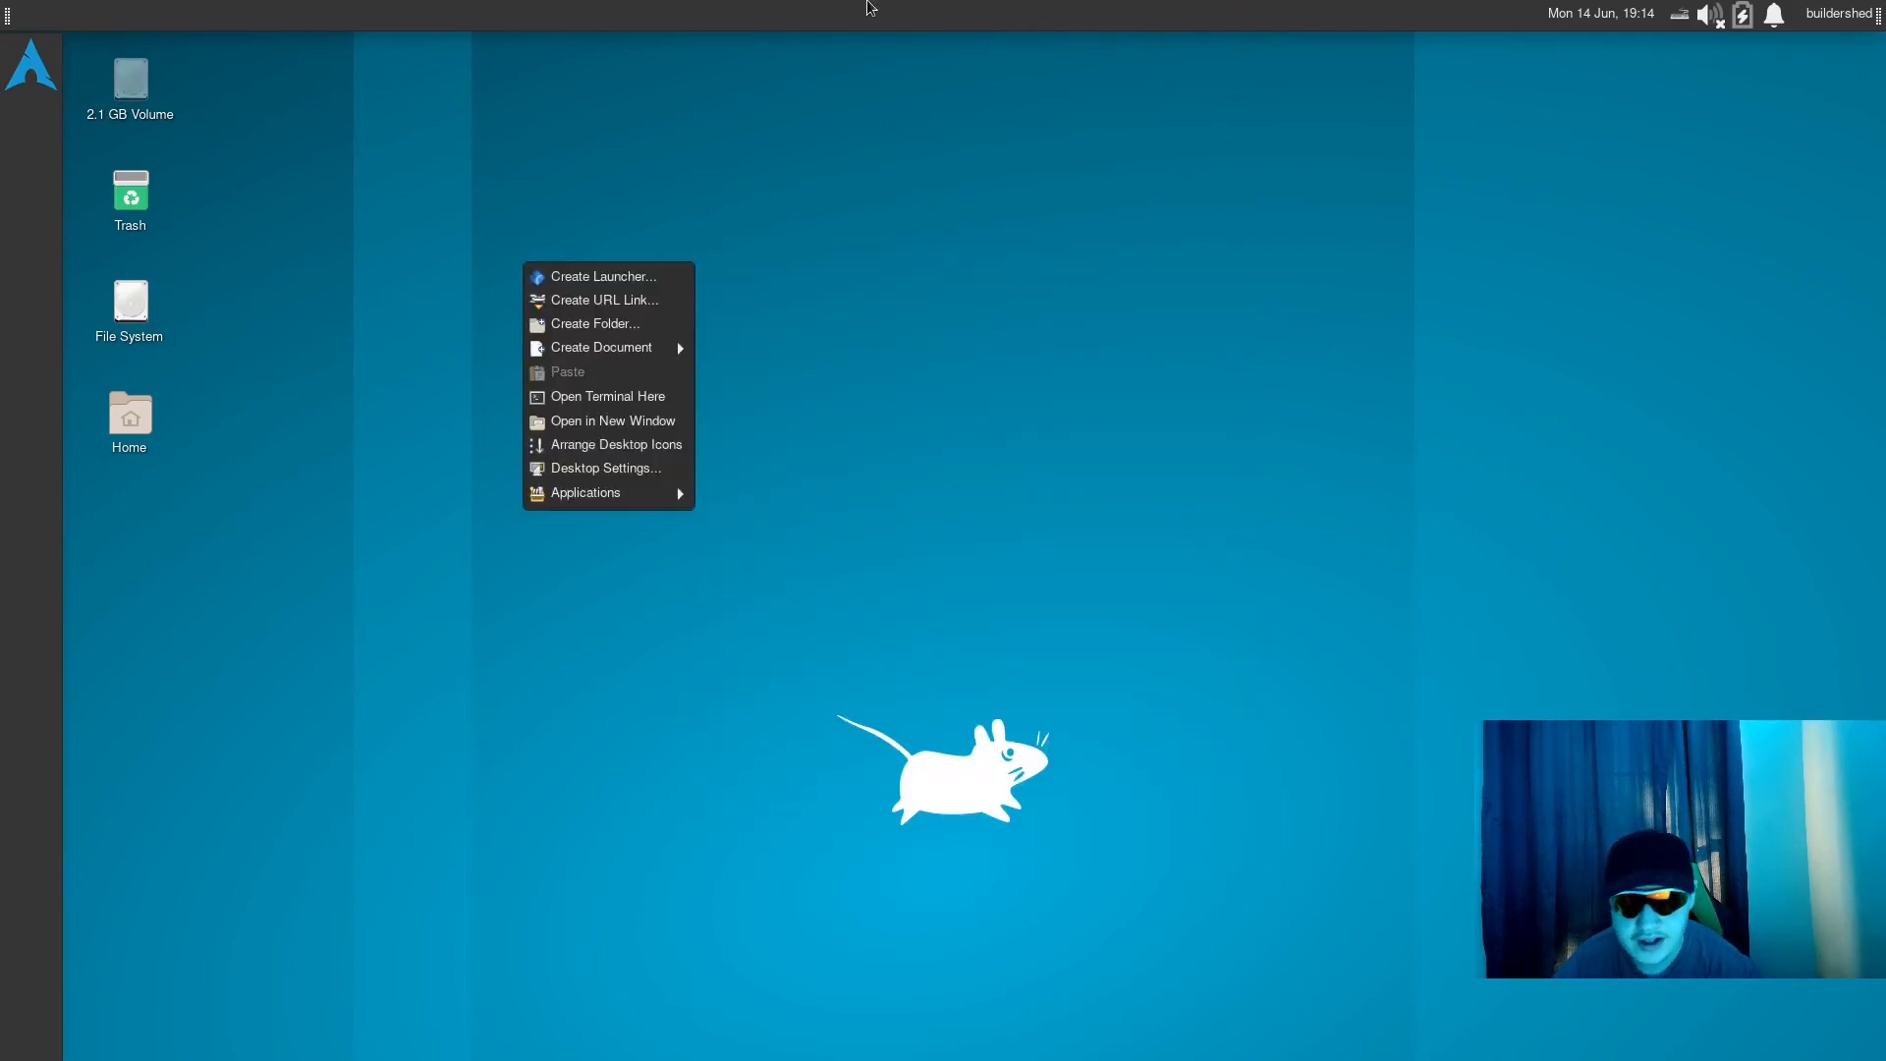
pyautogui.click(1029, 334)
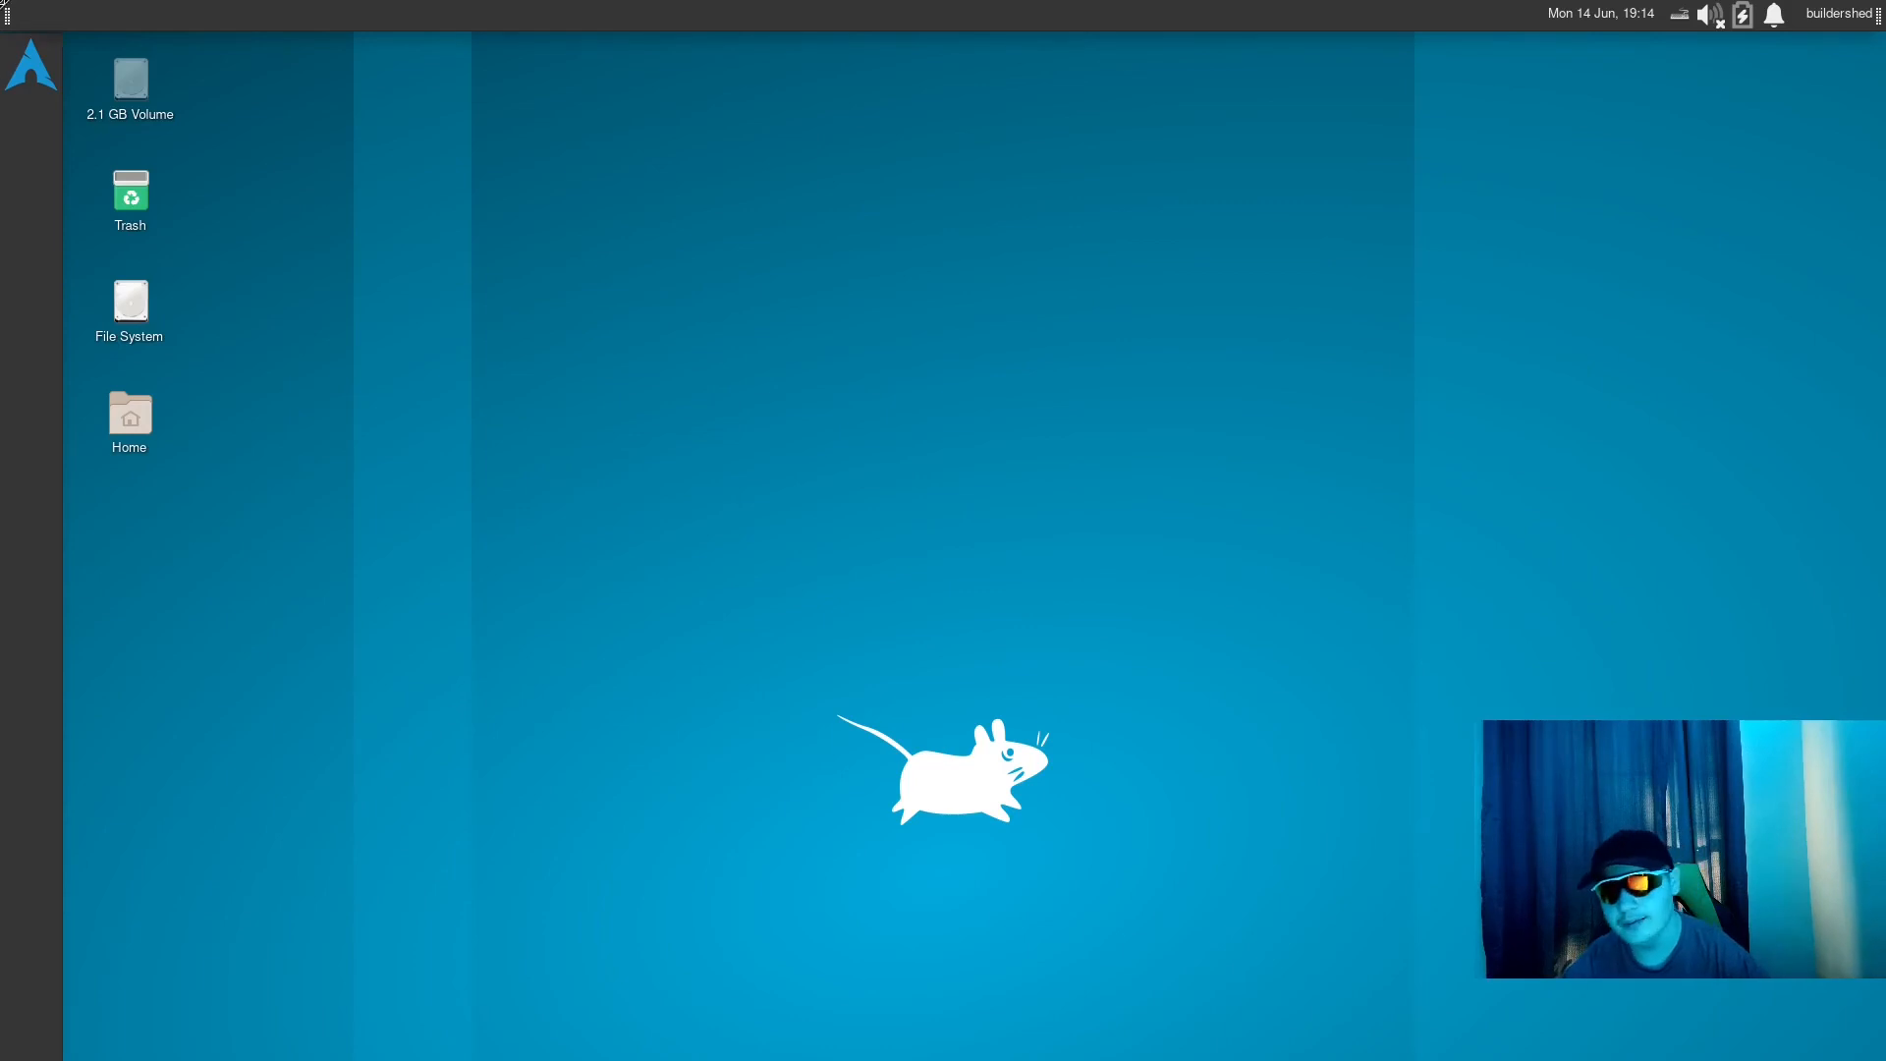
# - Search the Whisker Menu for "settings", open the Settings Manager and go to the Desktop settings
pyautogui.click(11, 49)
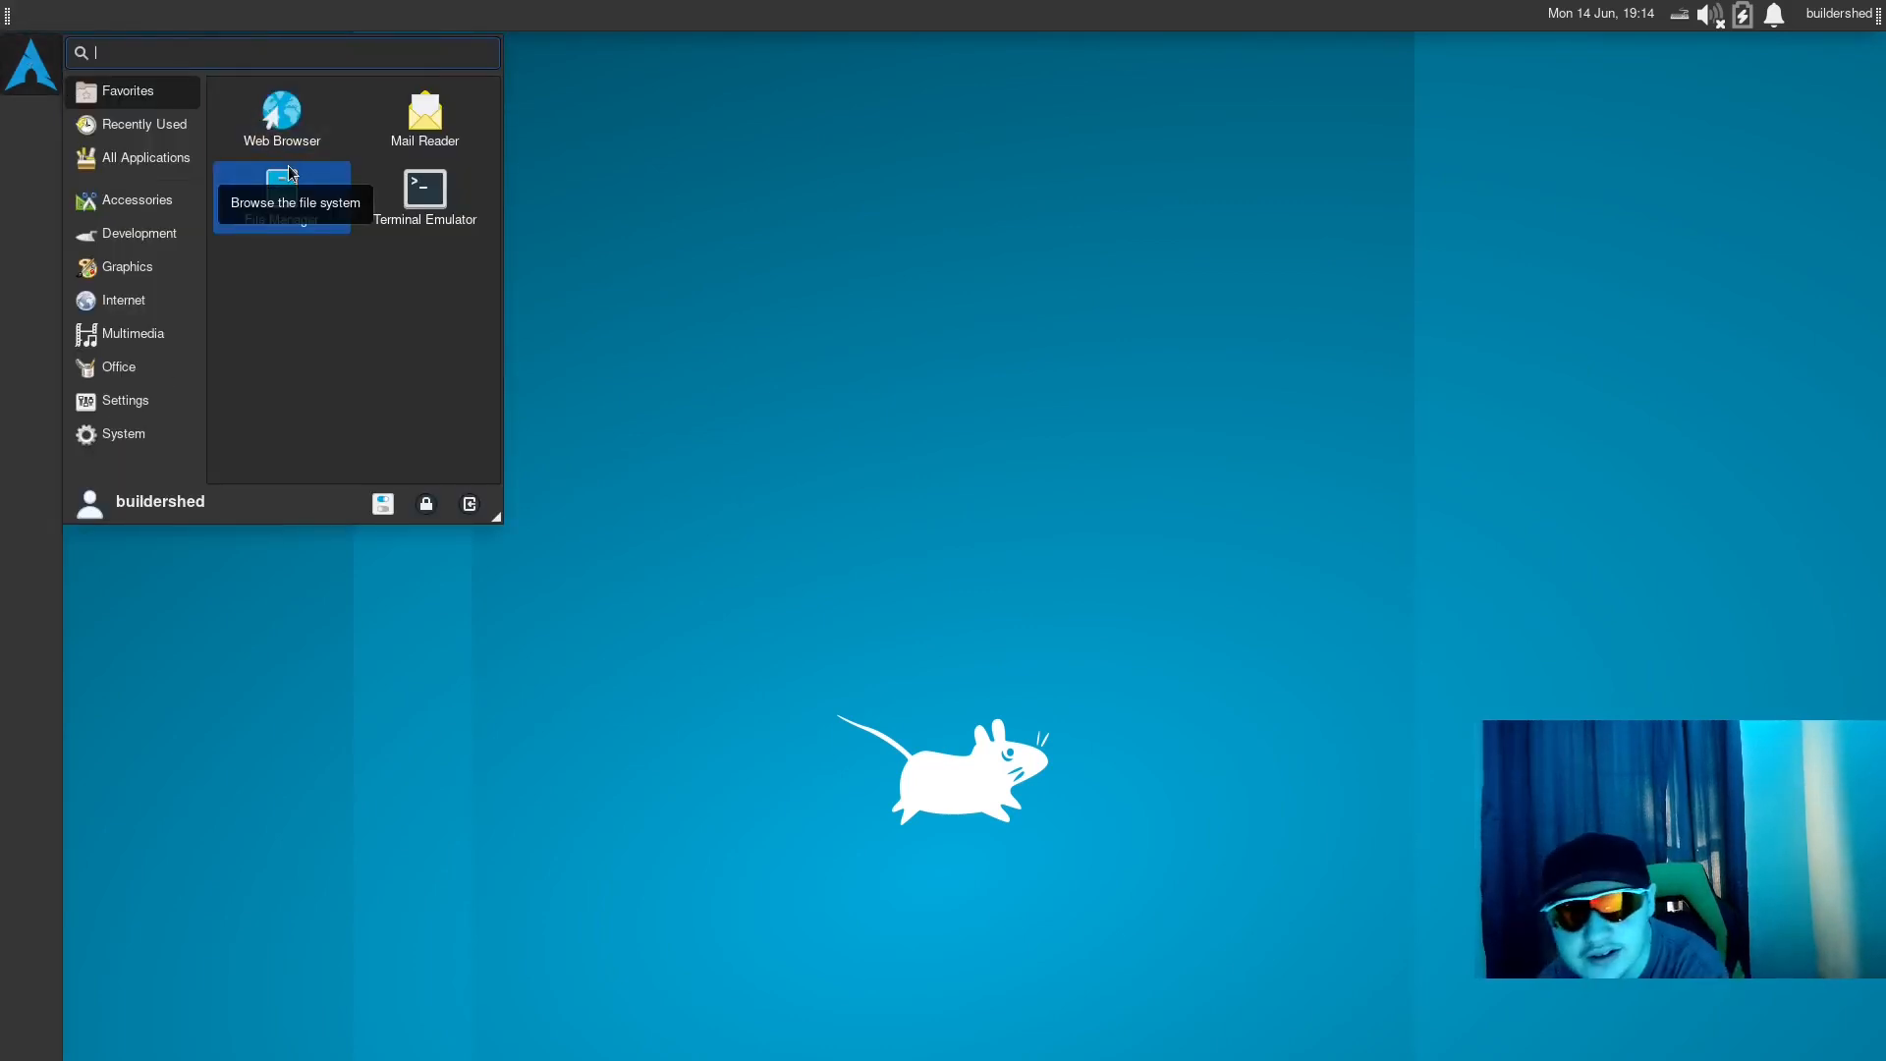
pyautogui.write('settings')
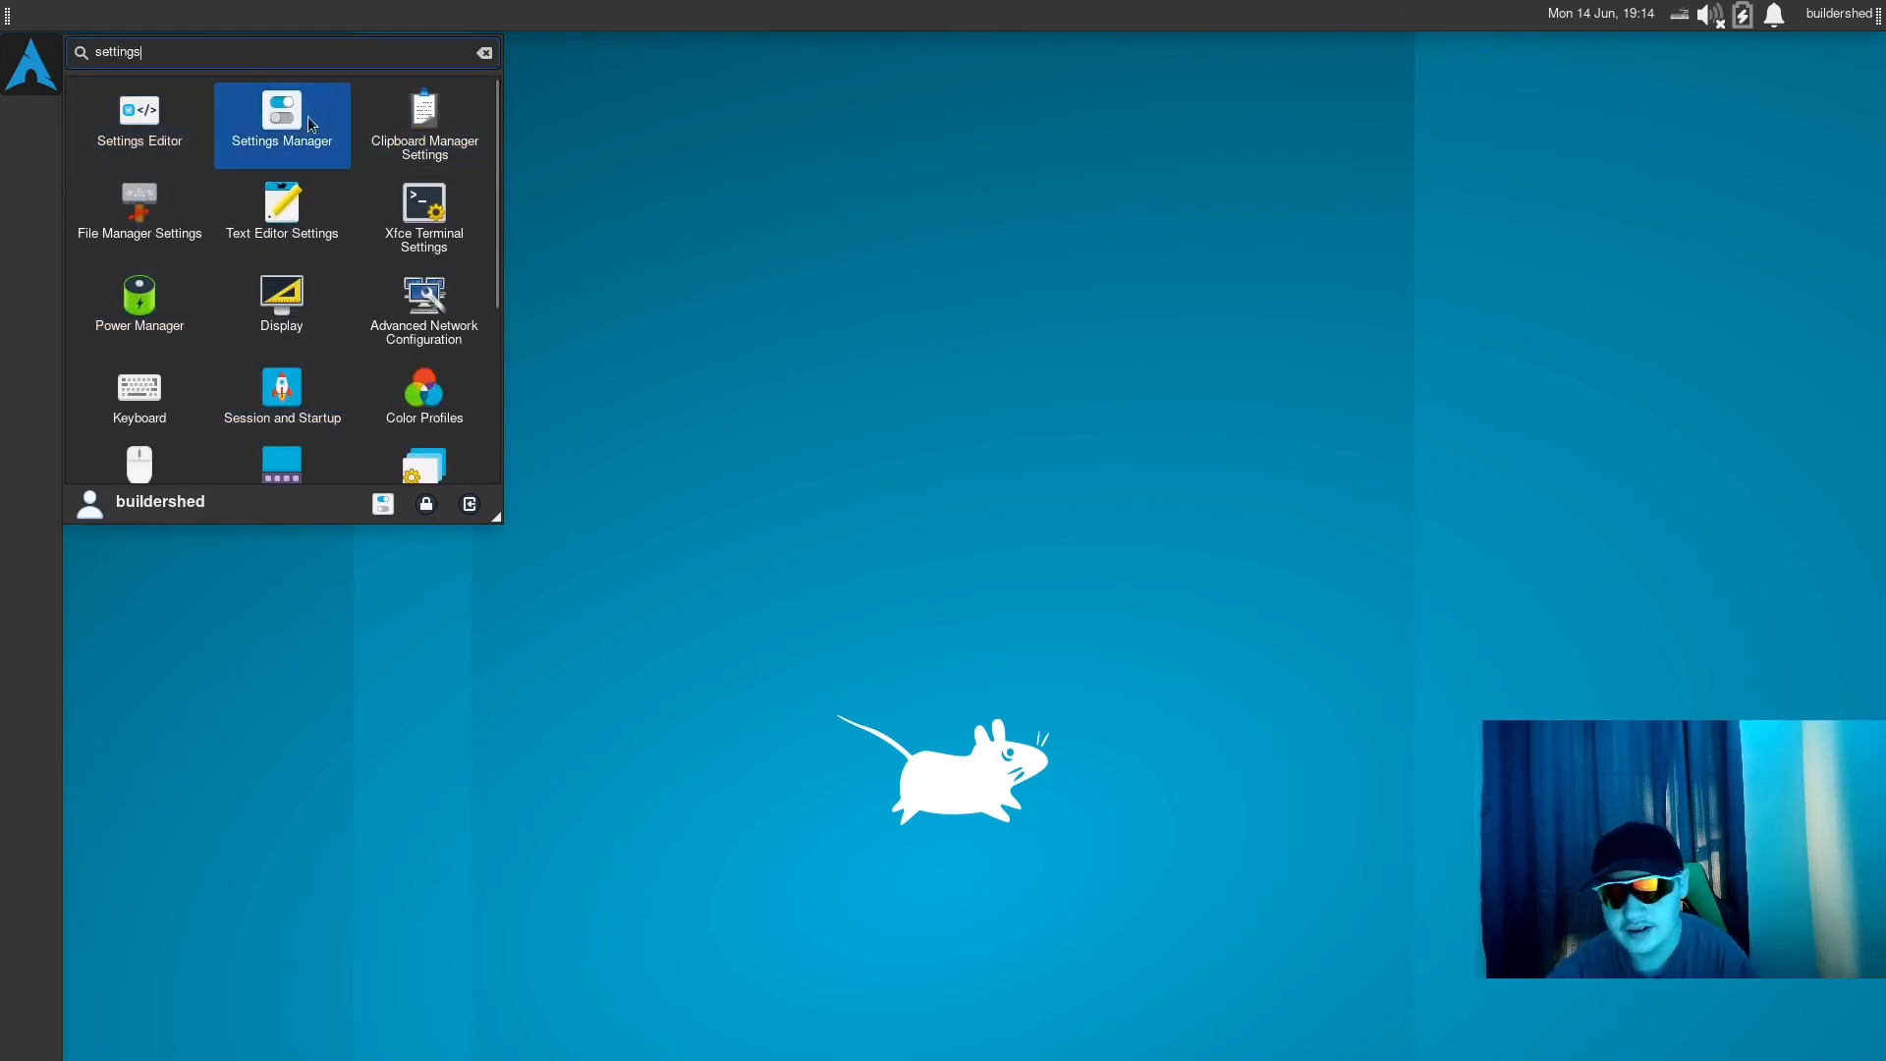
pyautogui.click(307, 125)
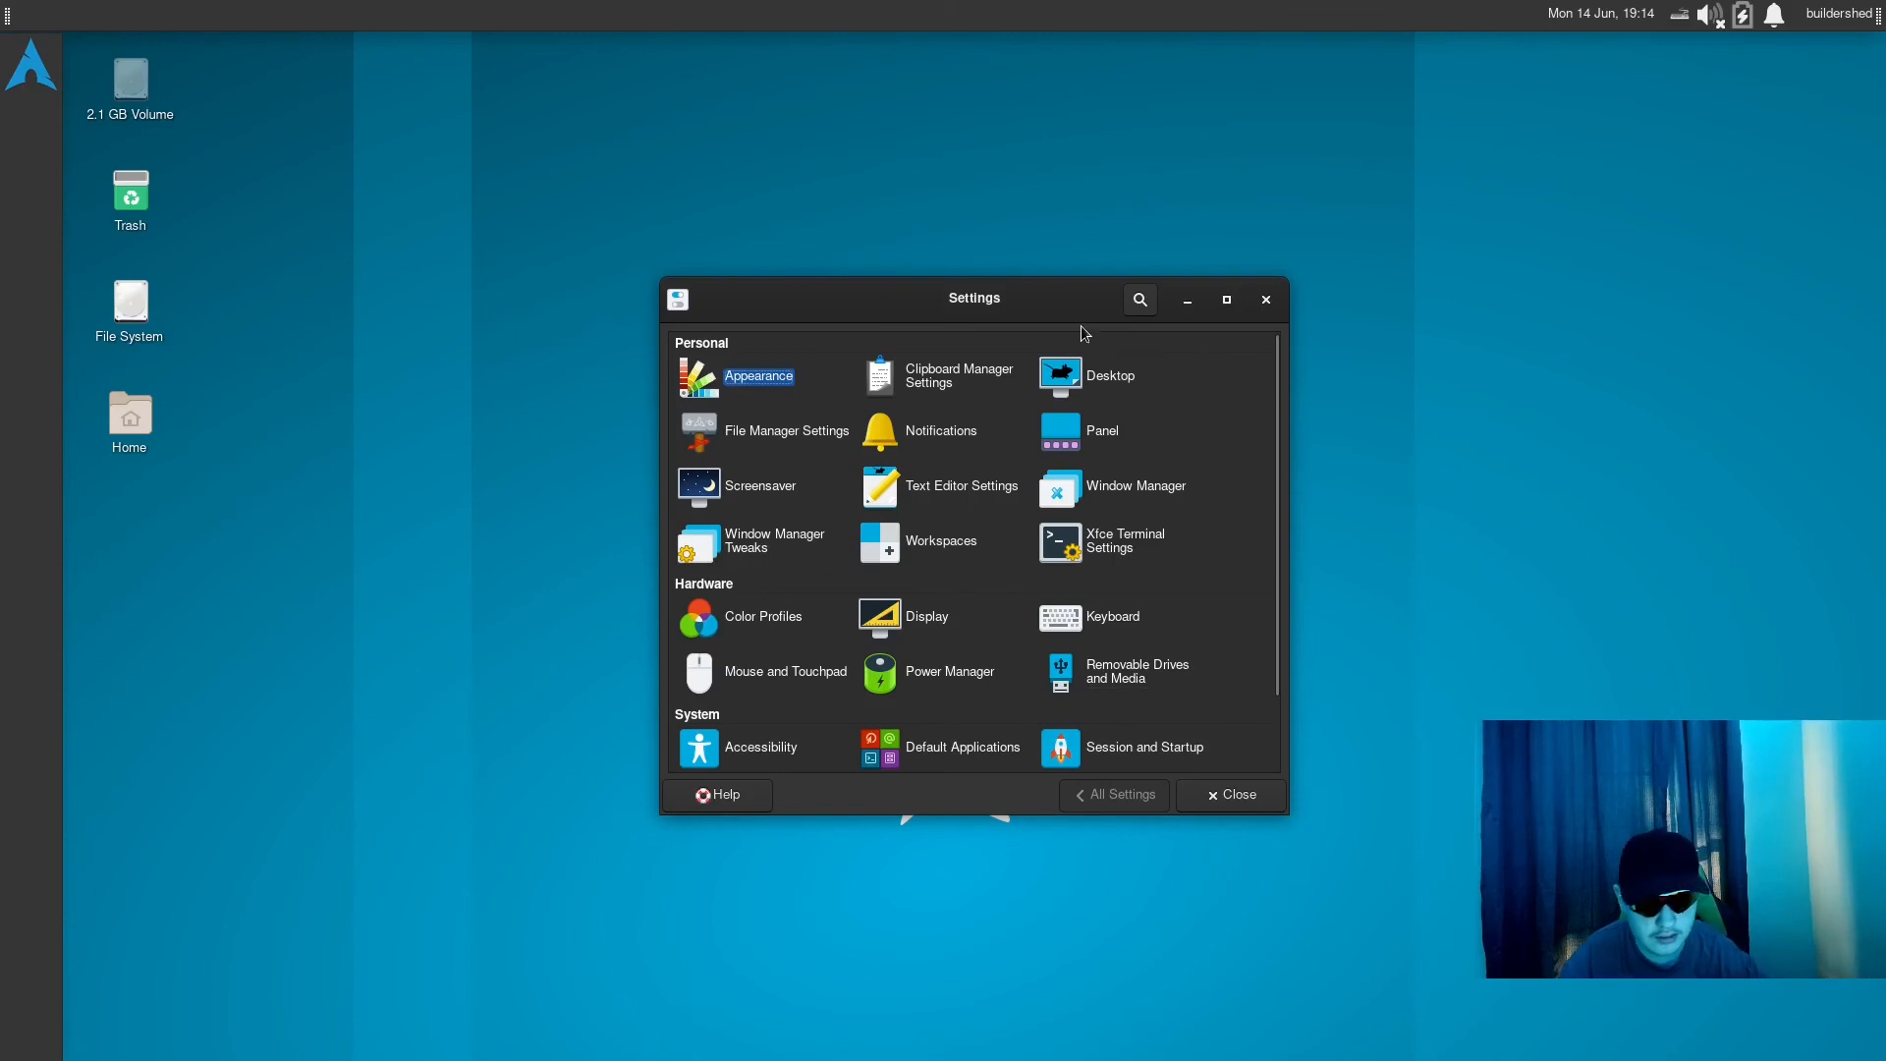
pyautogui.click(1071, 378)
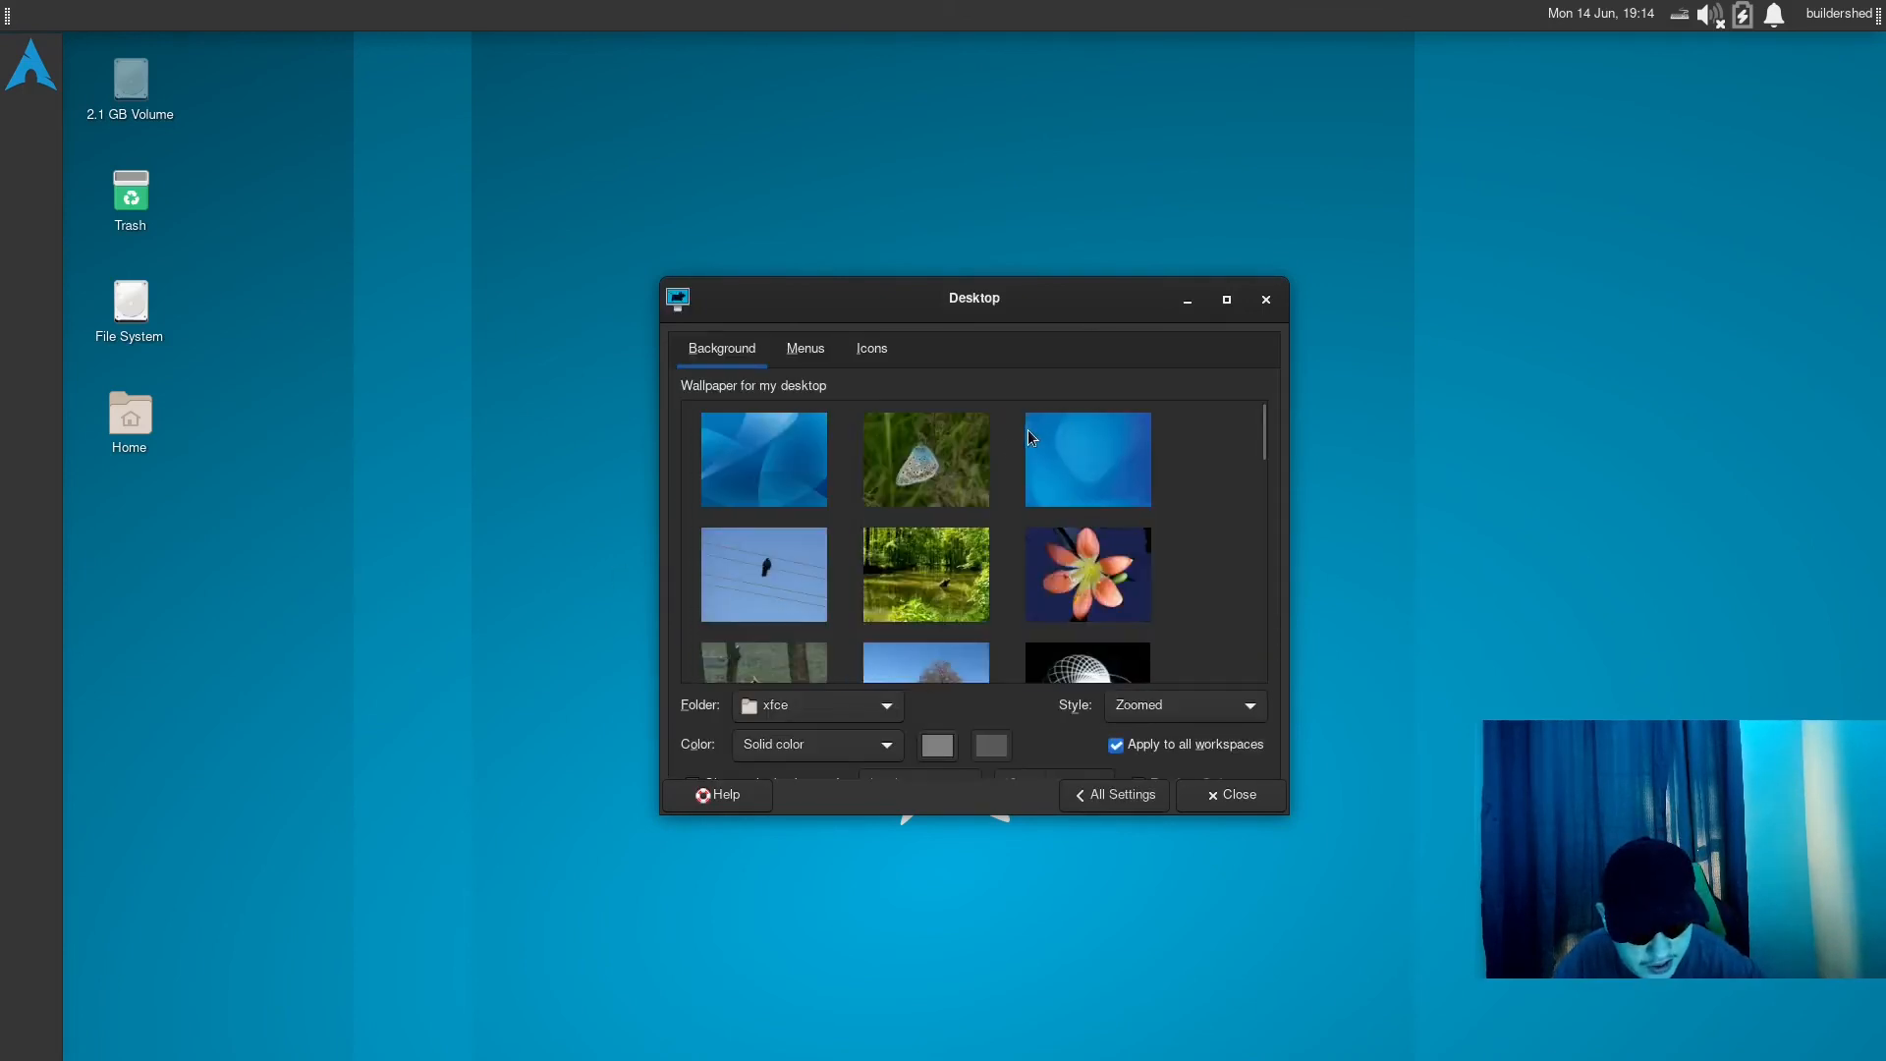
# - Browse the xfce wallpapers, try the home, Pictures and Downloads folders as the source, and return to the xfce backgrounds folder
pyautogui.scroll(-5, 1028, 428)
pyautogui.scroll(-2, 990, 475)
pyautogui.scroll(6, 959, 444)
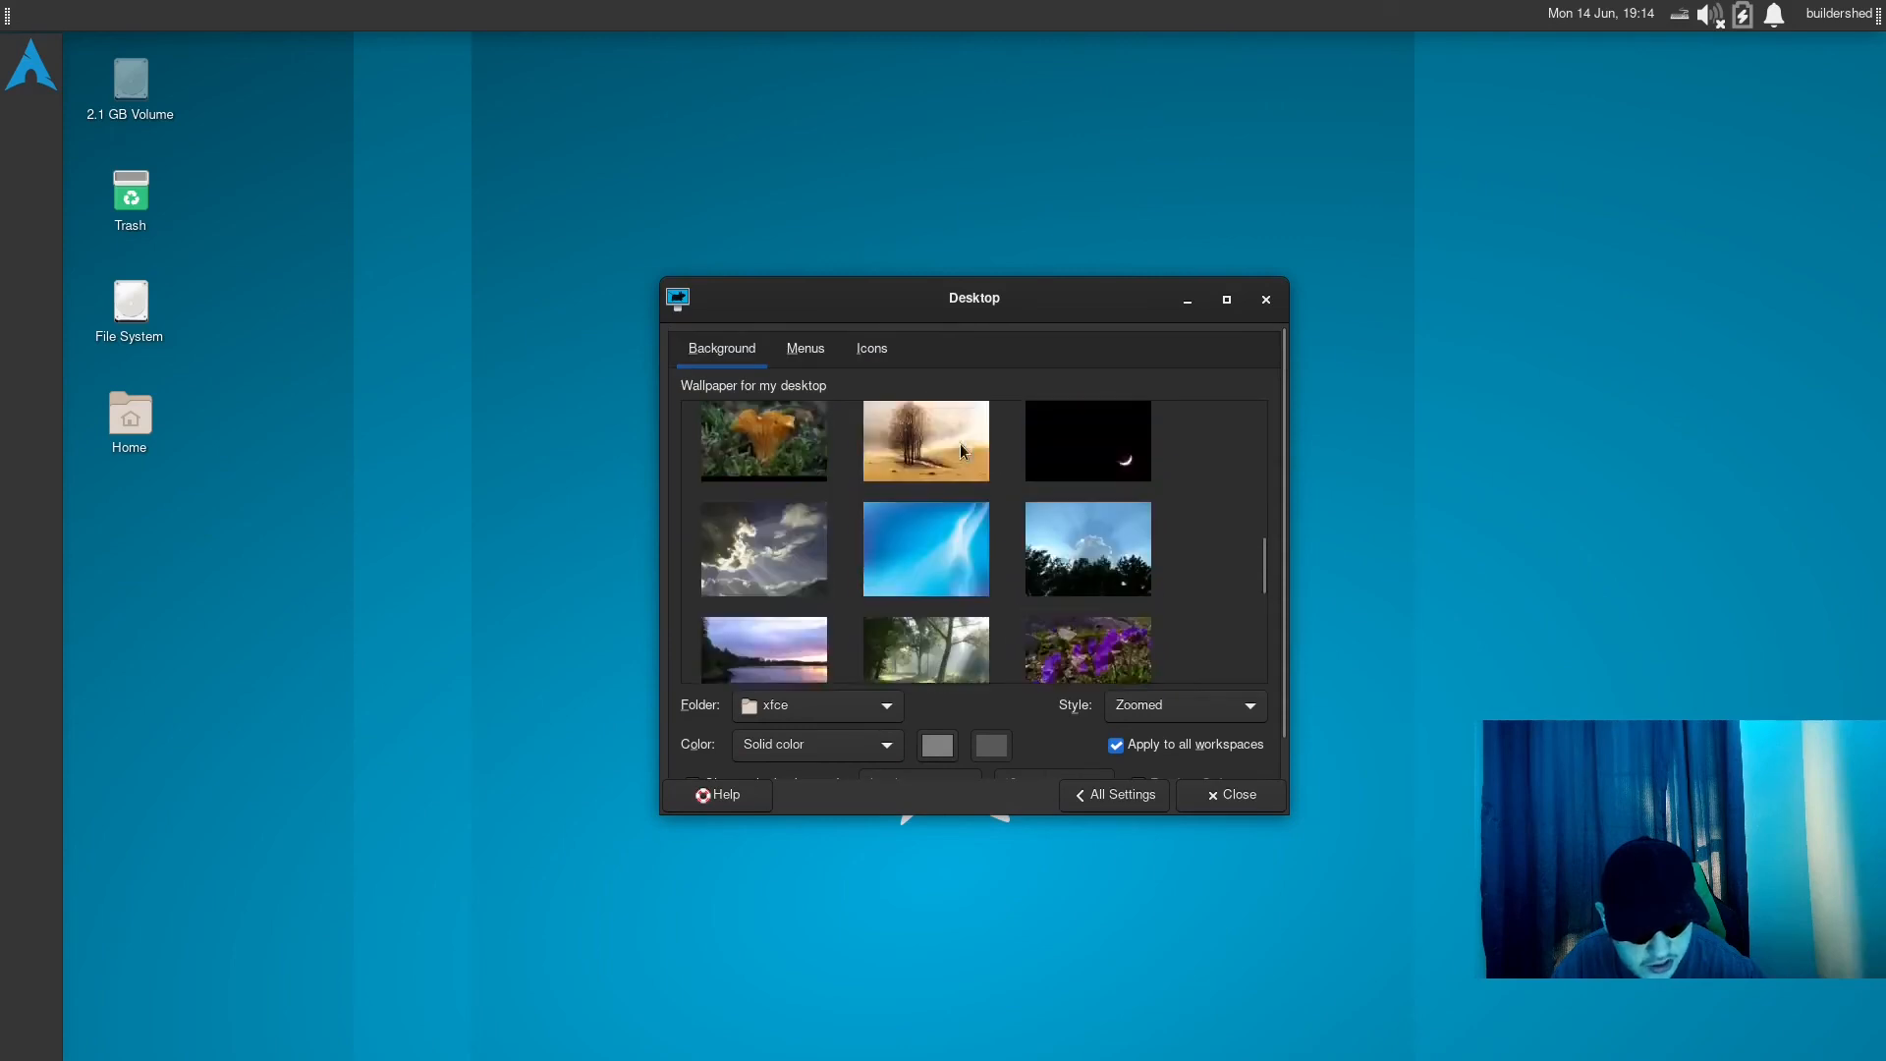
pyautogui.click(825, 707)
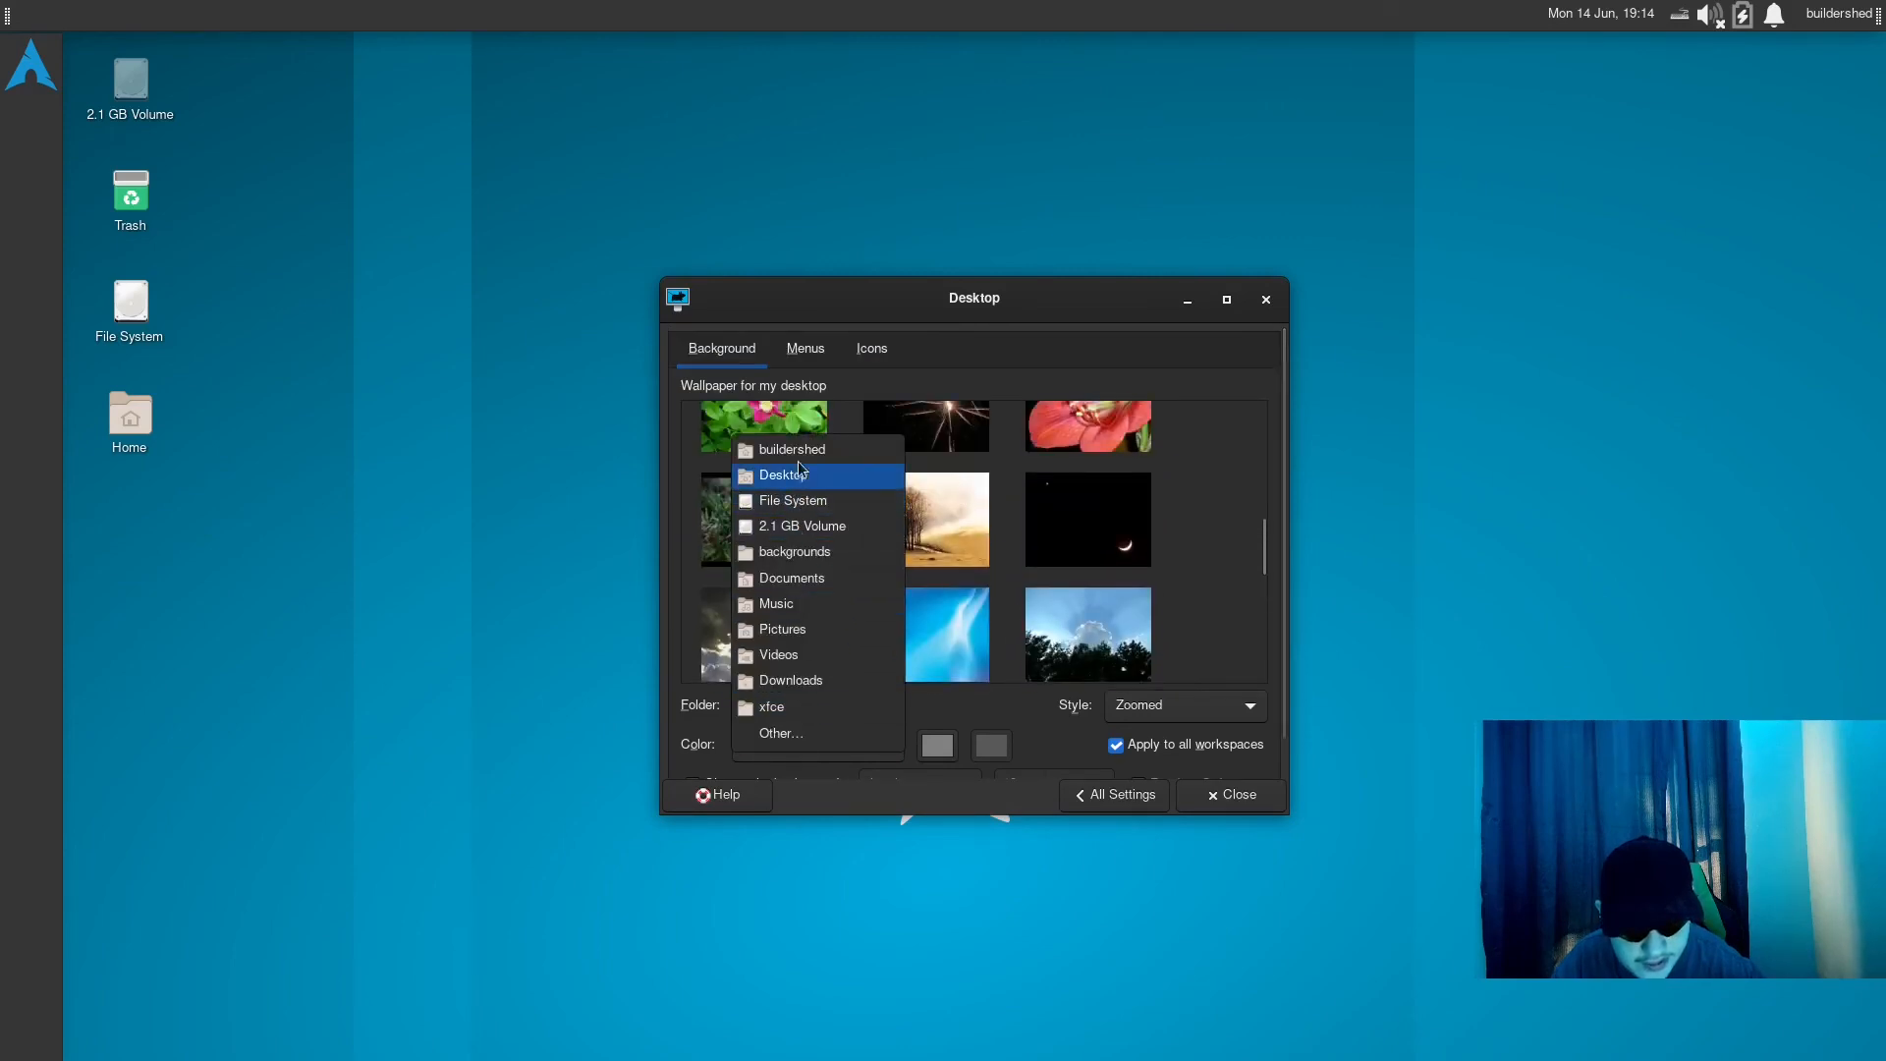
pyautogui.click(799, 444)
pyautogui.click(841, 695)
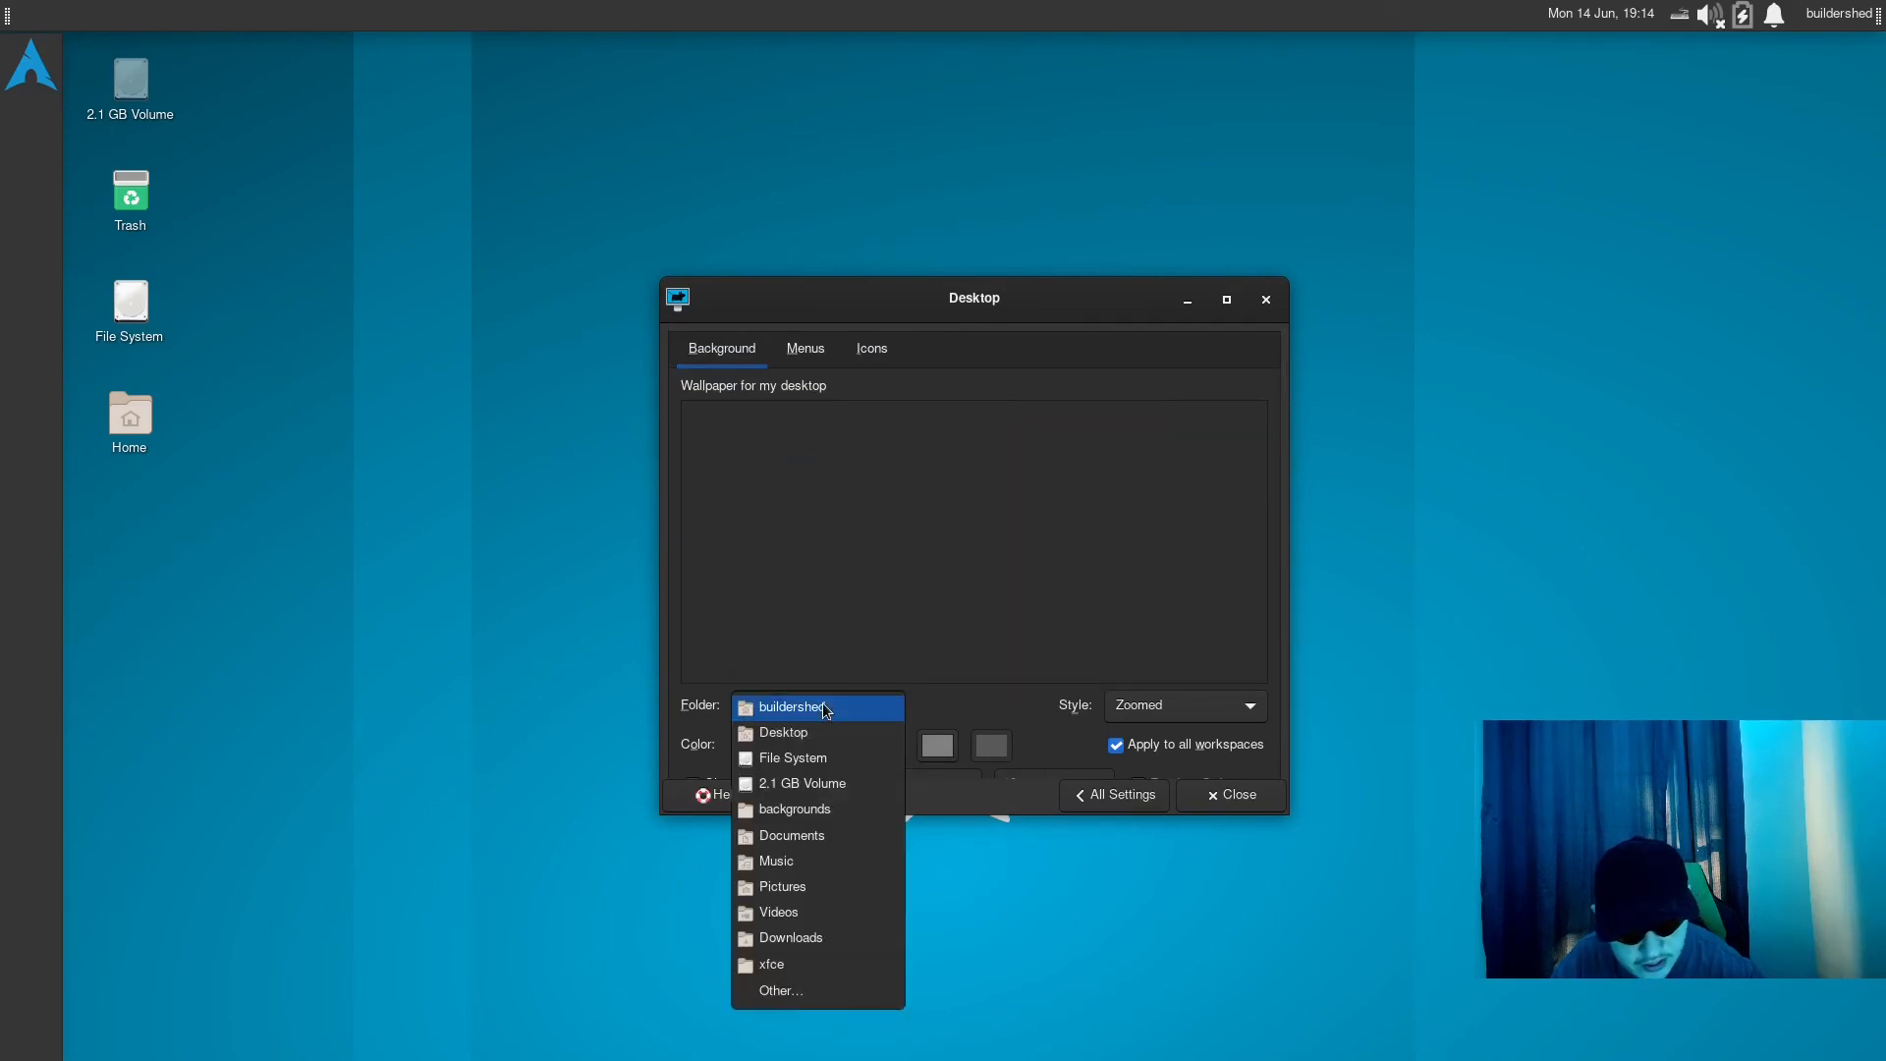
pyautogui.click(792, 883)
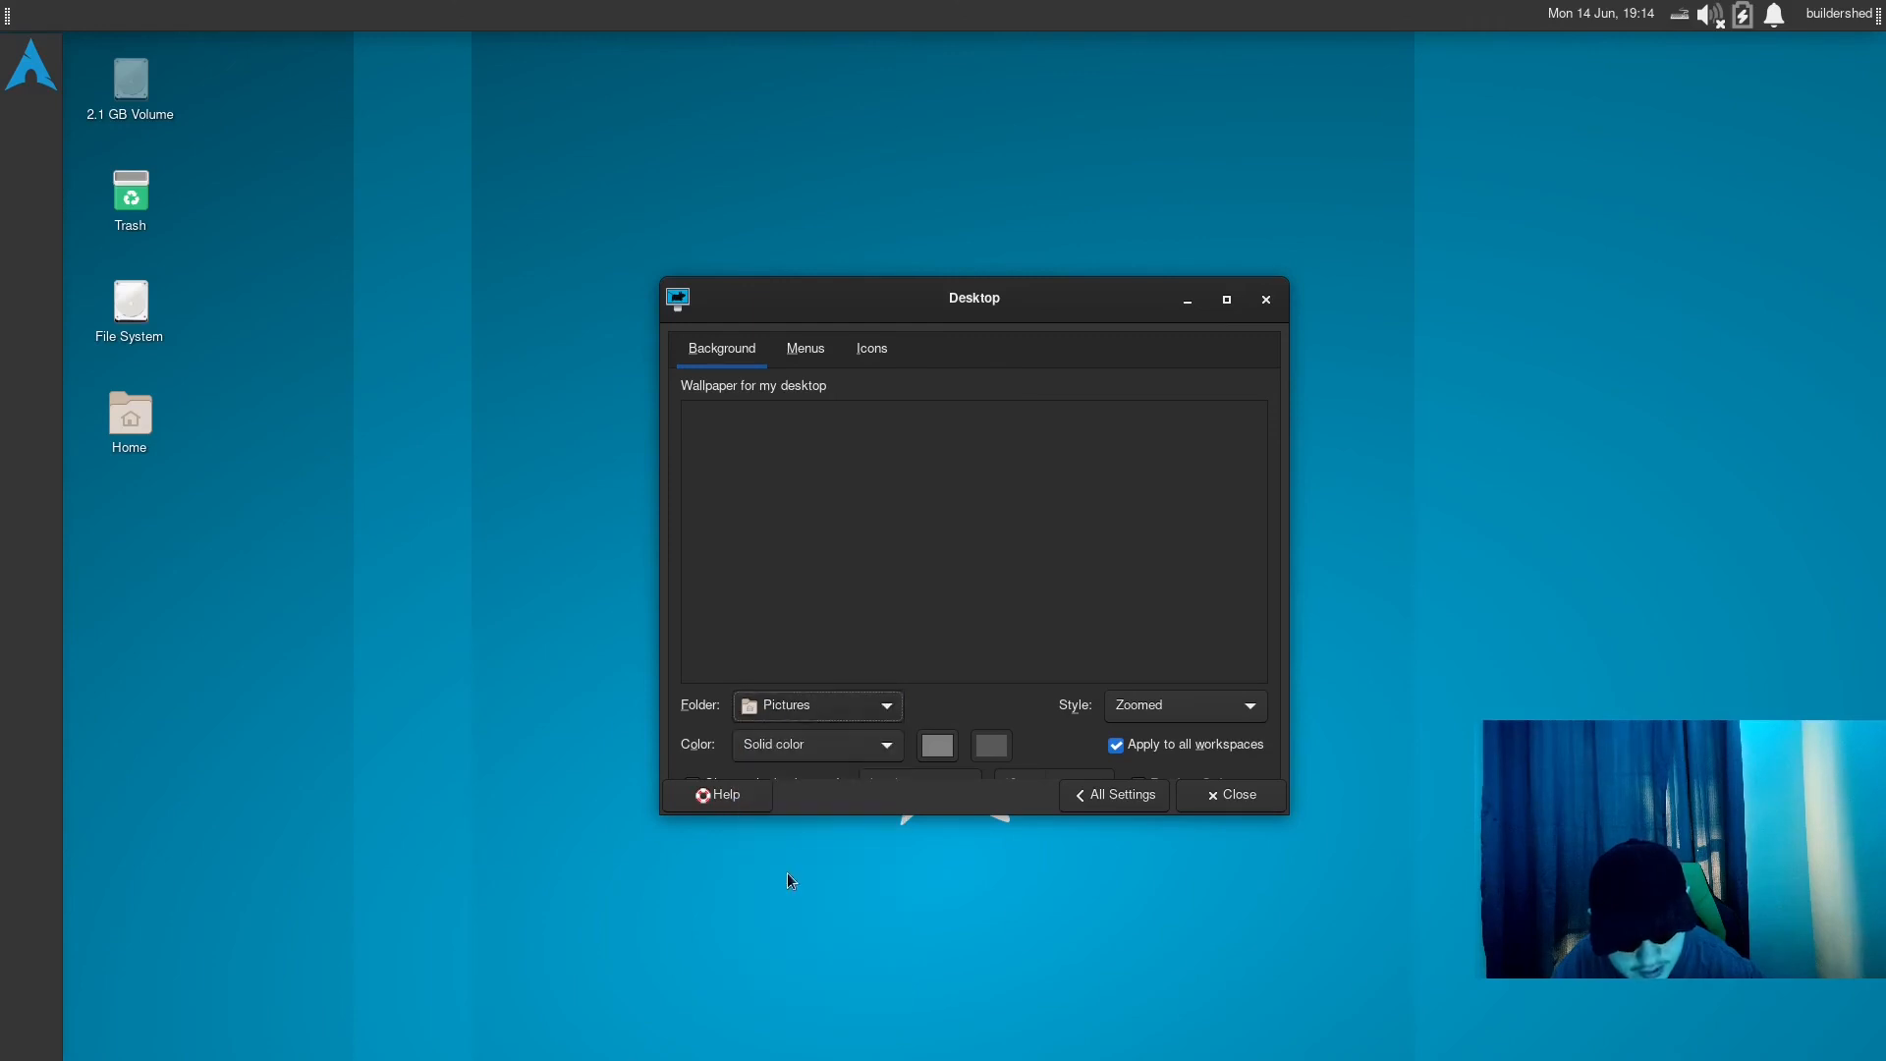
pyautogui.click(828, 709)
pyautogui.click(803, 762)
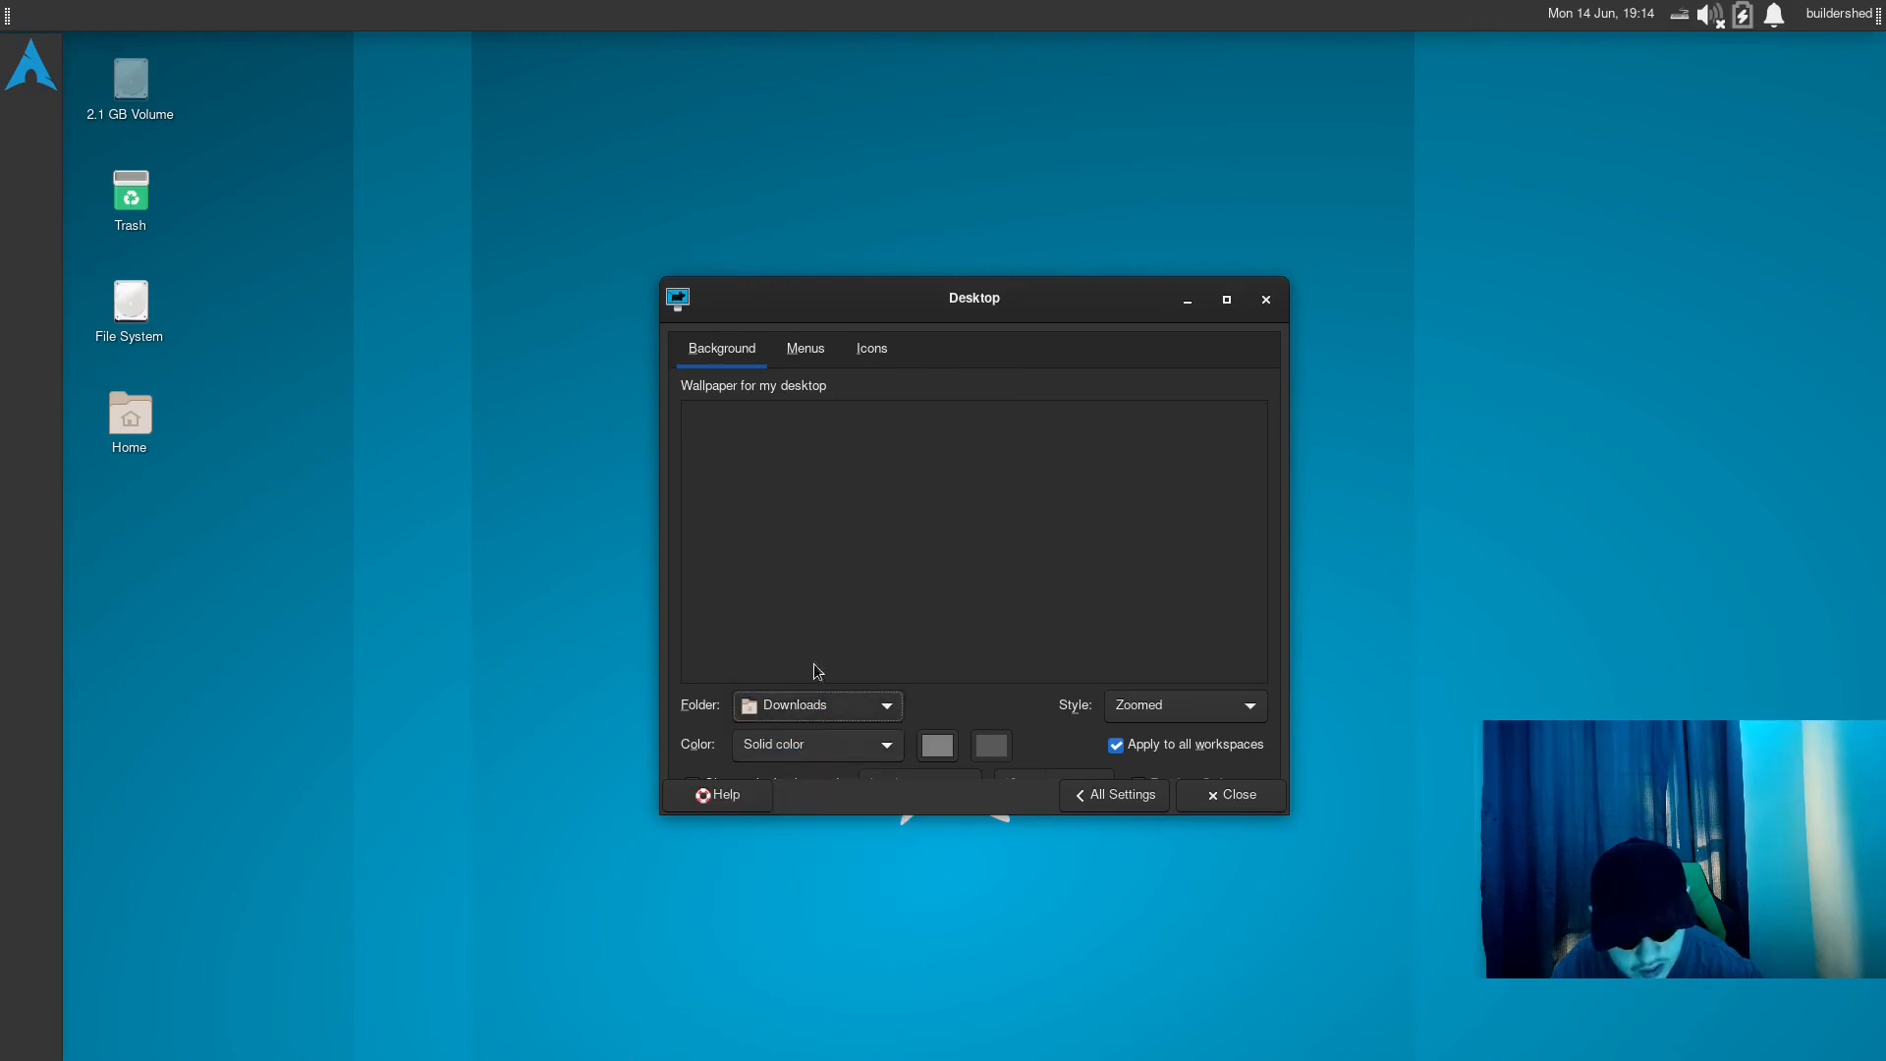
pyautogui.scroll(-5, 788, 695)
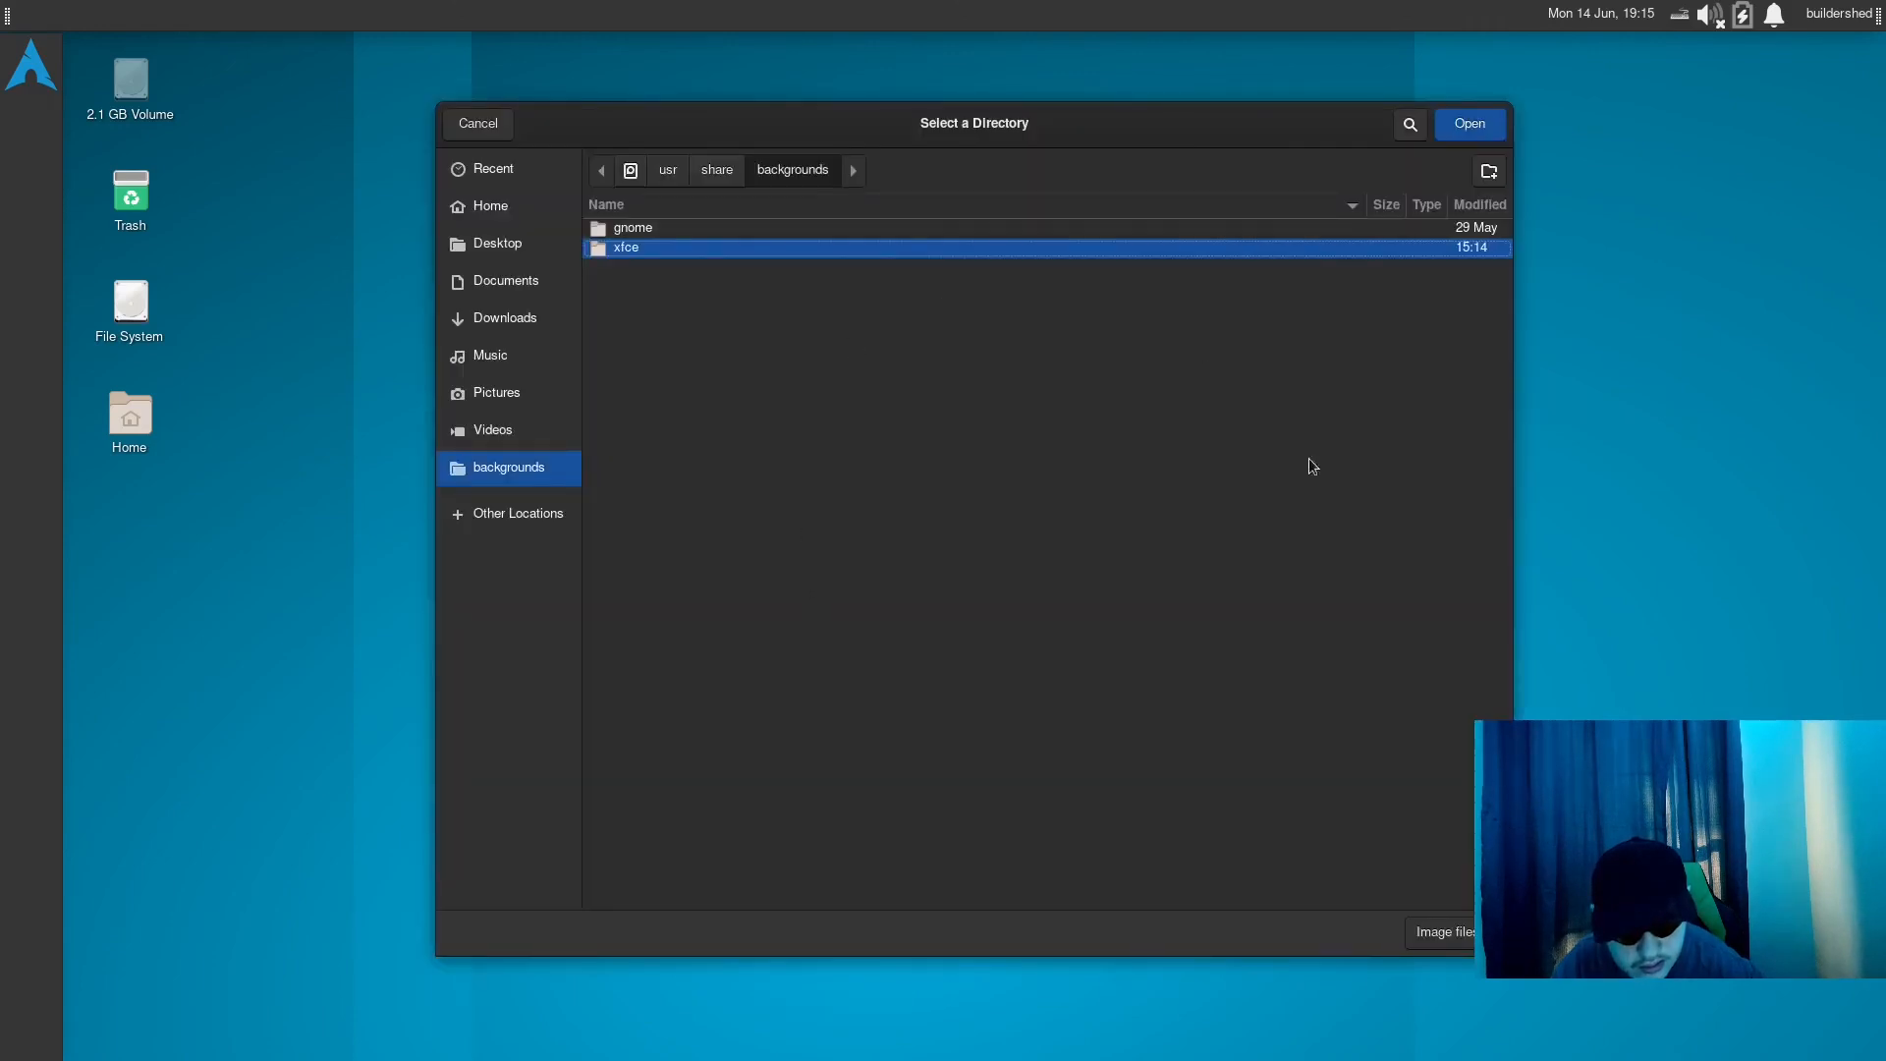
pyautogui.press('Return')
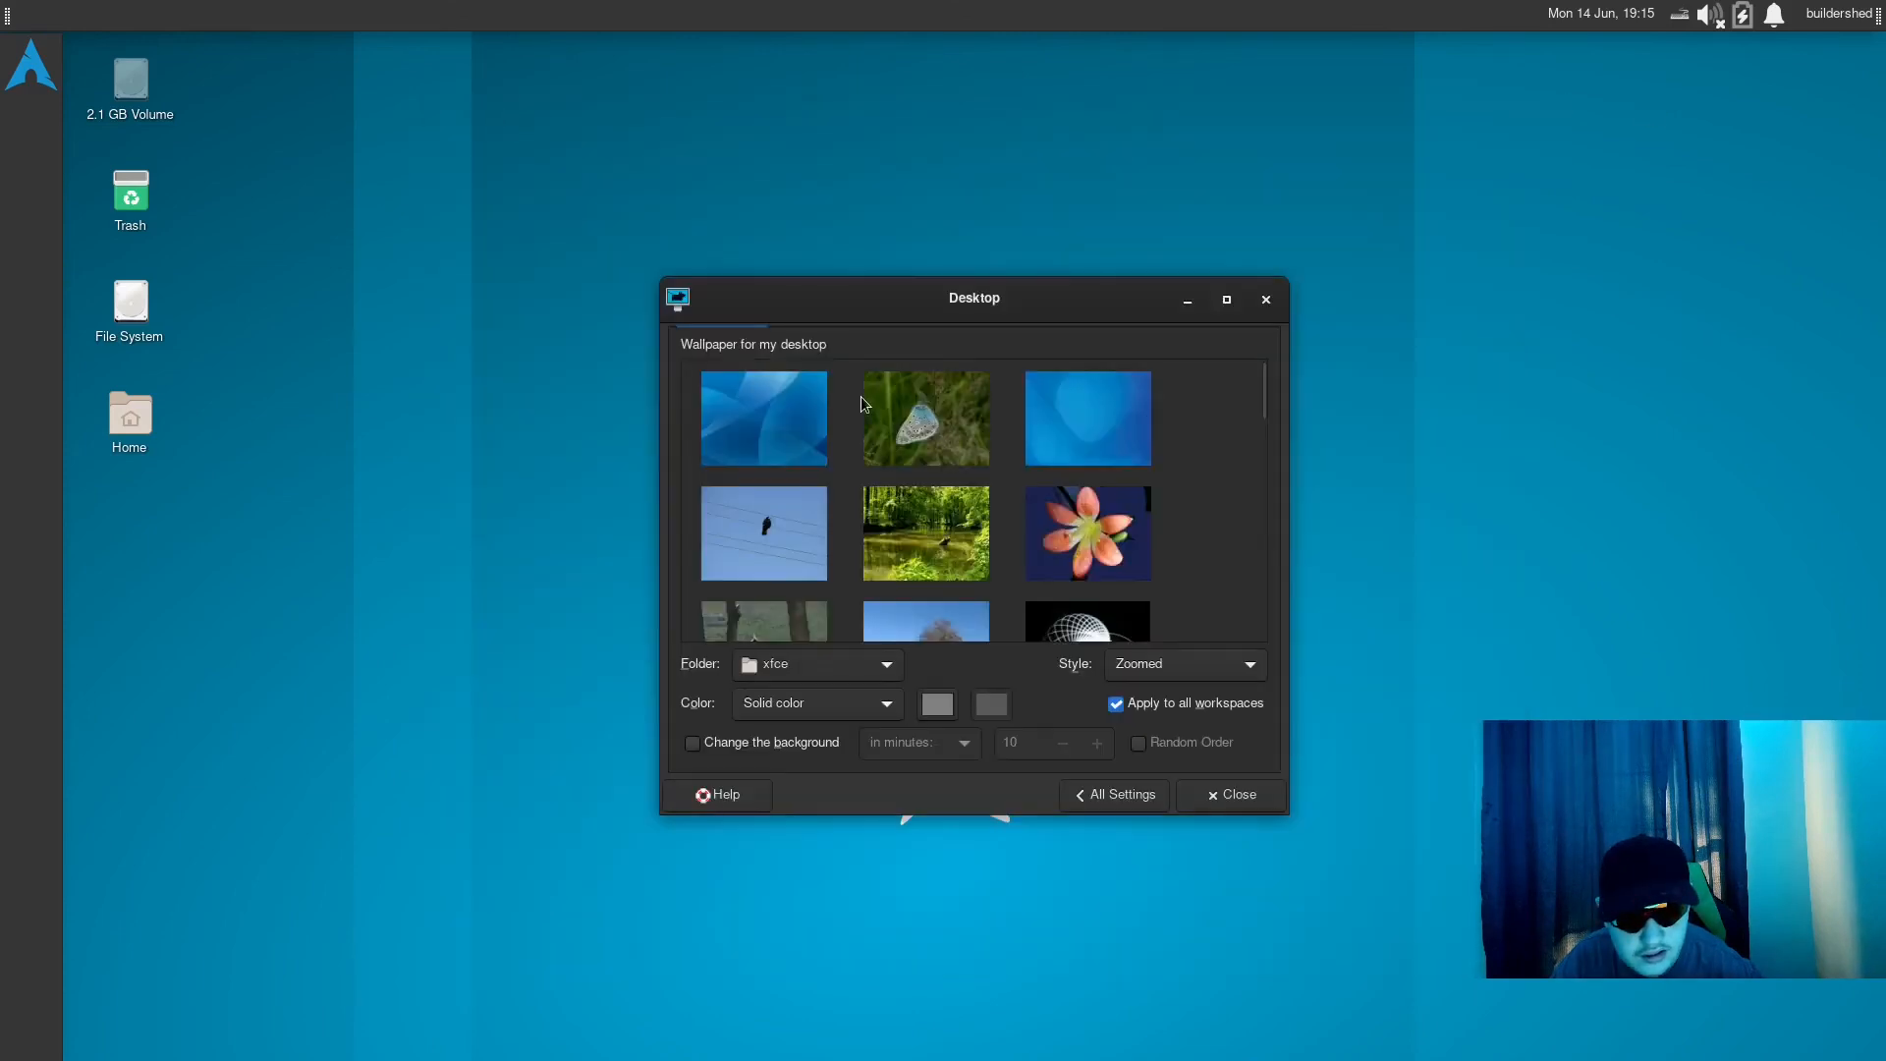
# - Set the raindrop image from the Downloads folder as the desktop wallpaper and close the Desktop settings
pyautogui.click(815, 674)
pyautogui.click(815, 634)
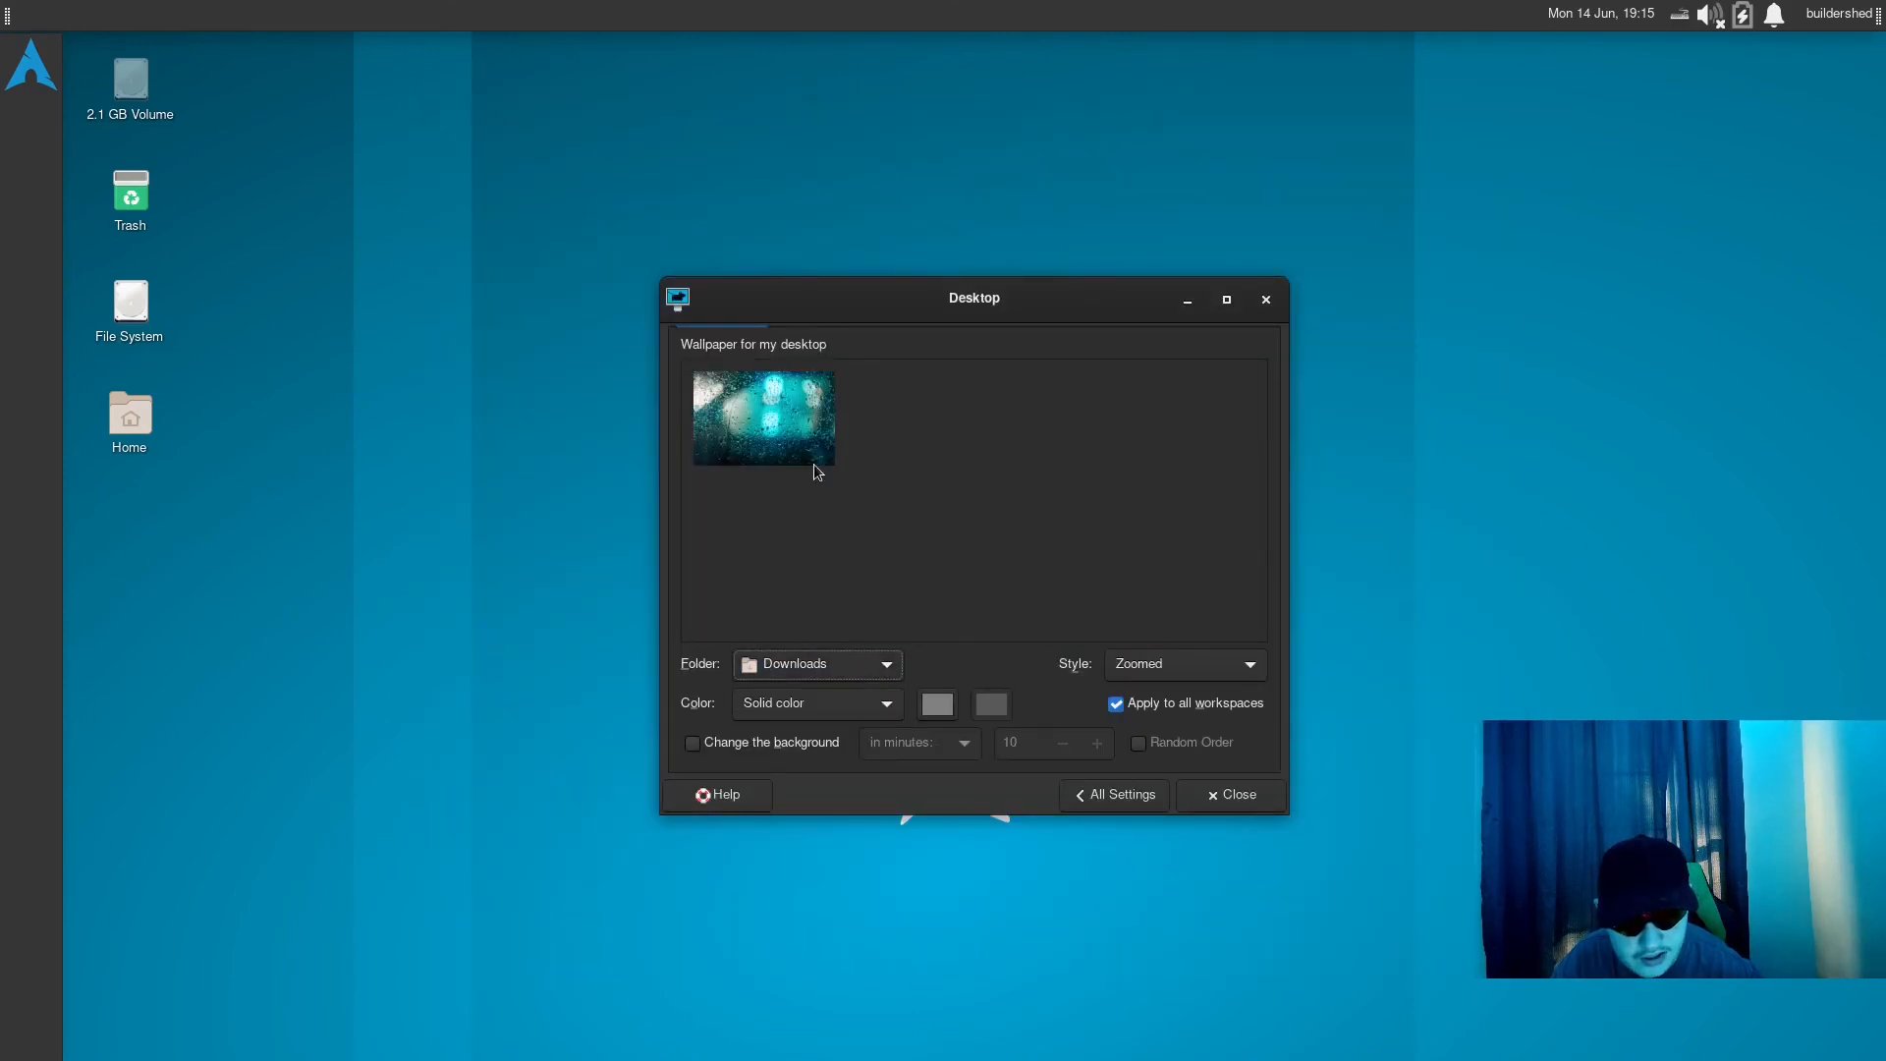
pyautogui.click(814, 461)
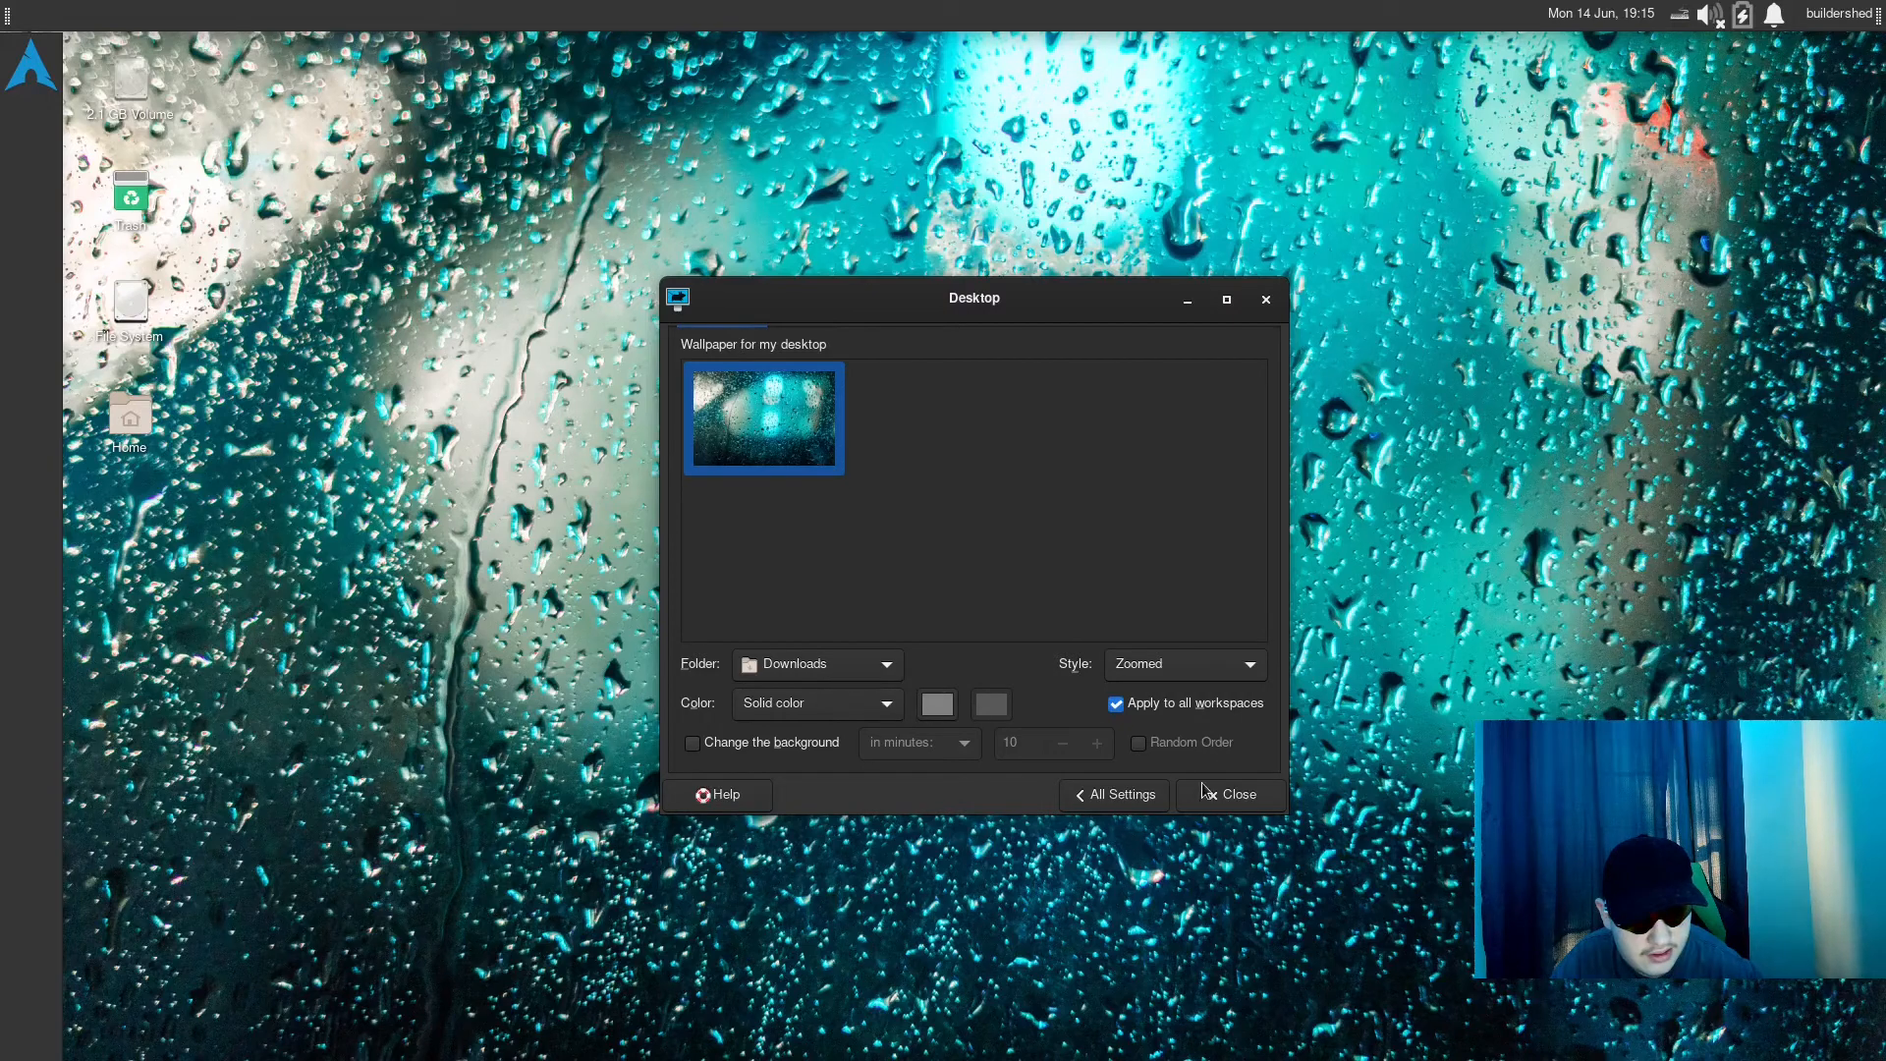
pyautogui.click(1206, 792)
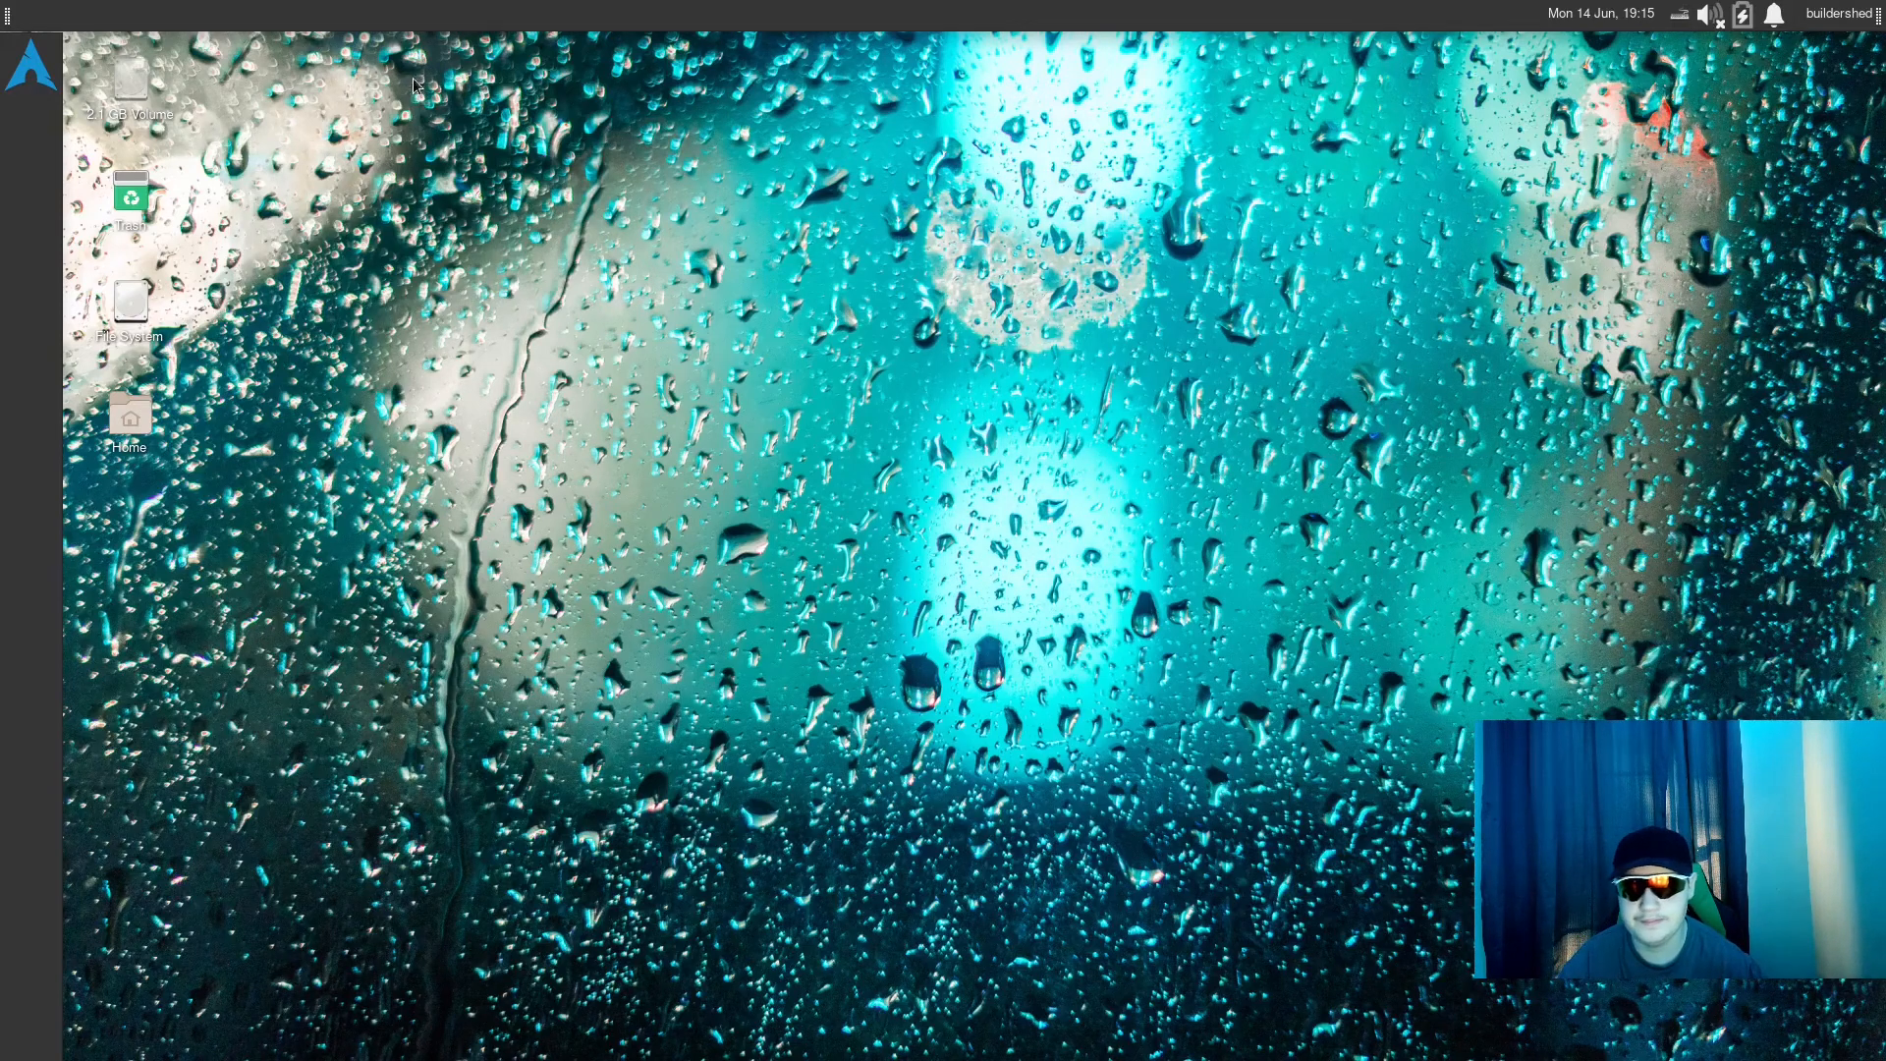
pyautogui.moveTo(404, 76); pyautogui.dragTo(86, 462)
pyautogui.click(261, 327)
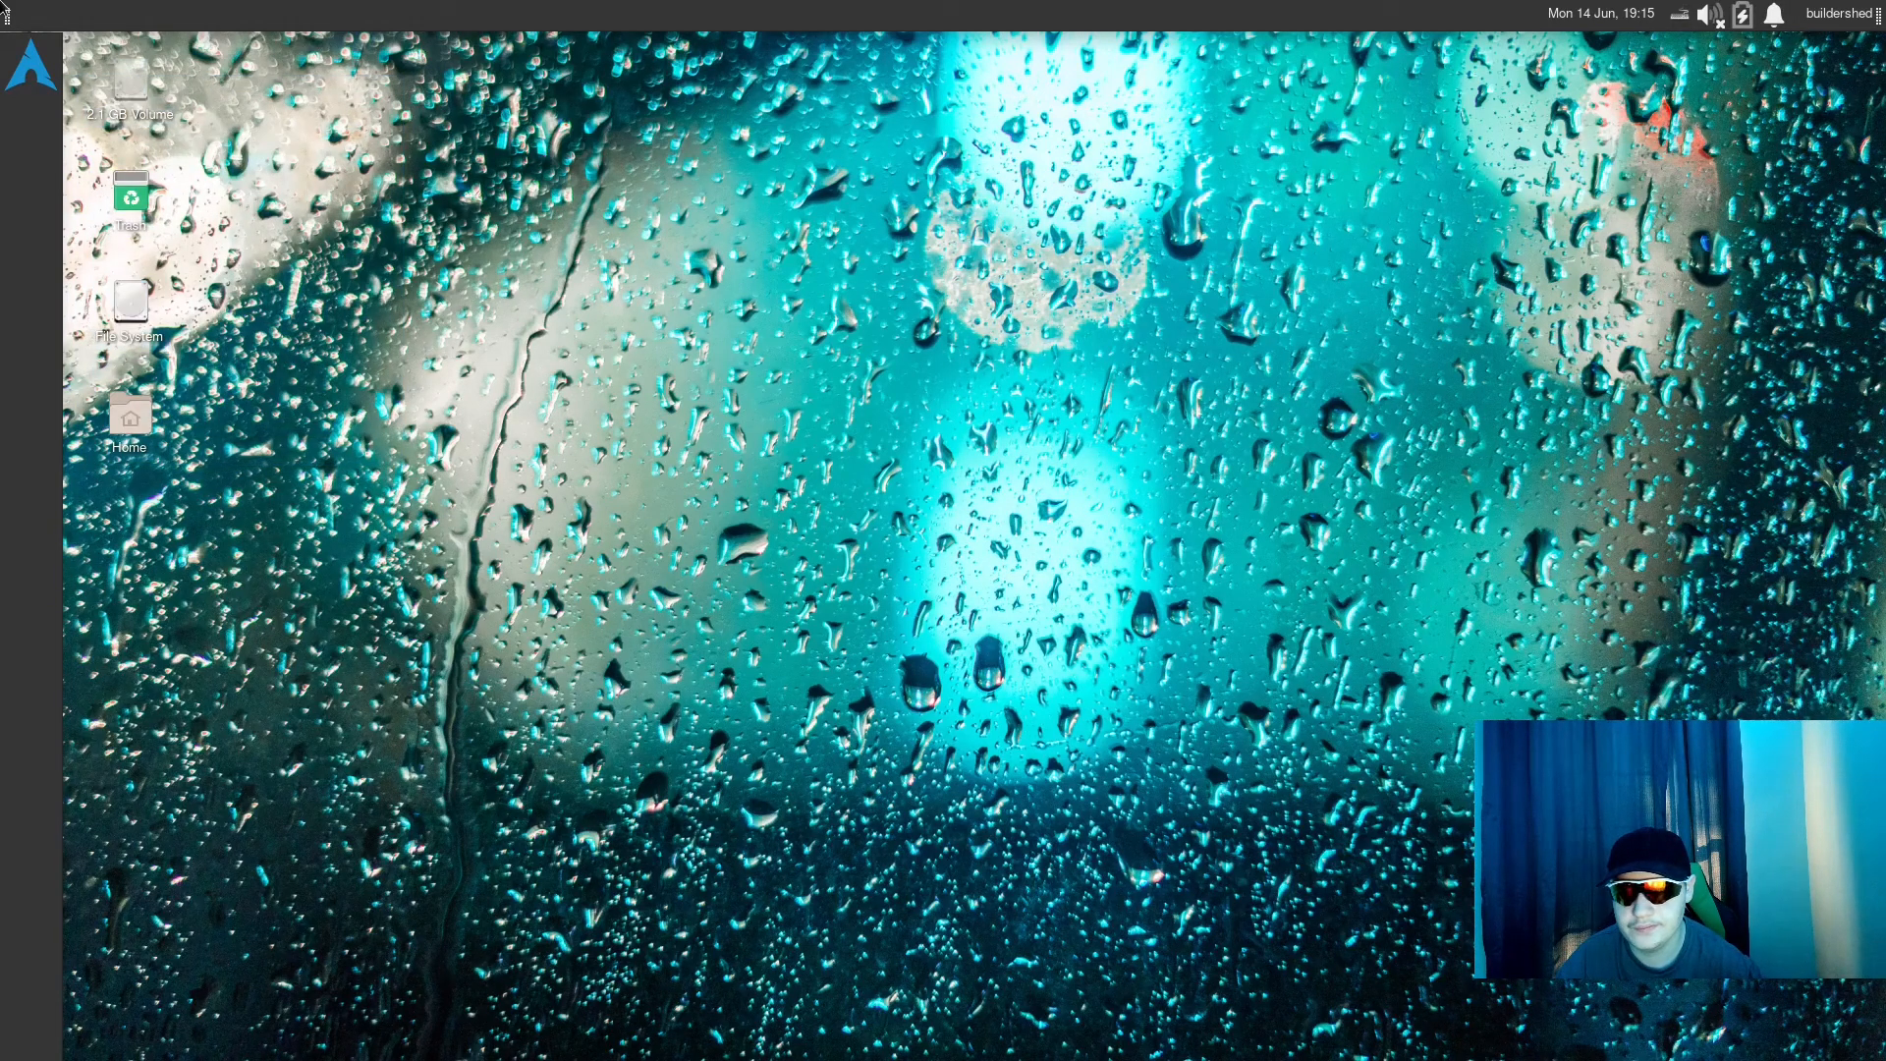
pyautogui.click(6, 14)
pyautogui.click(6, 14)
pyautogui.moveTo(615, 178); pyautogui.dragTo(580, 257)
pyautogui.click(39, 59)
pyautogui.click(40, 59)
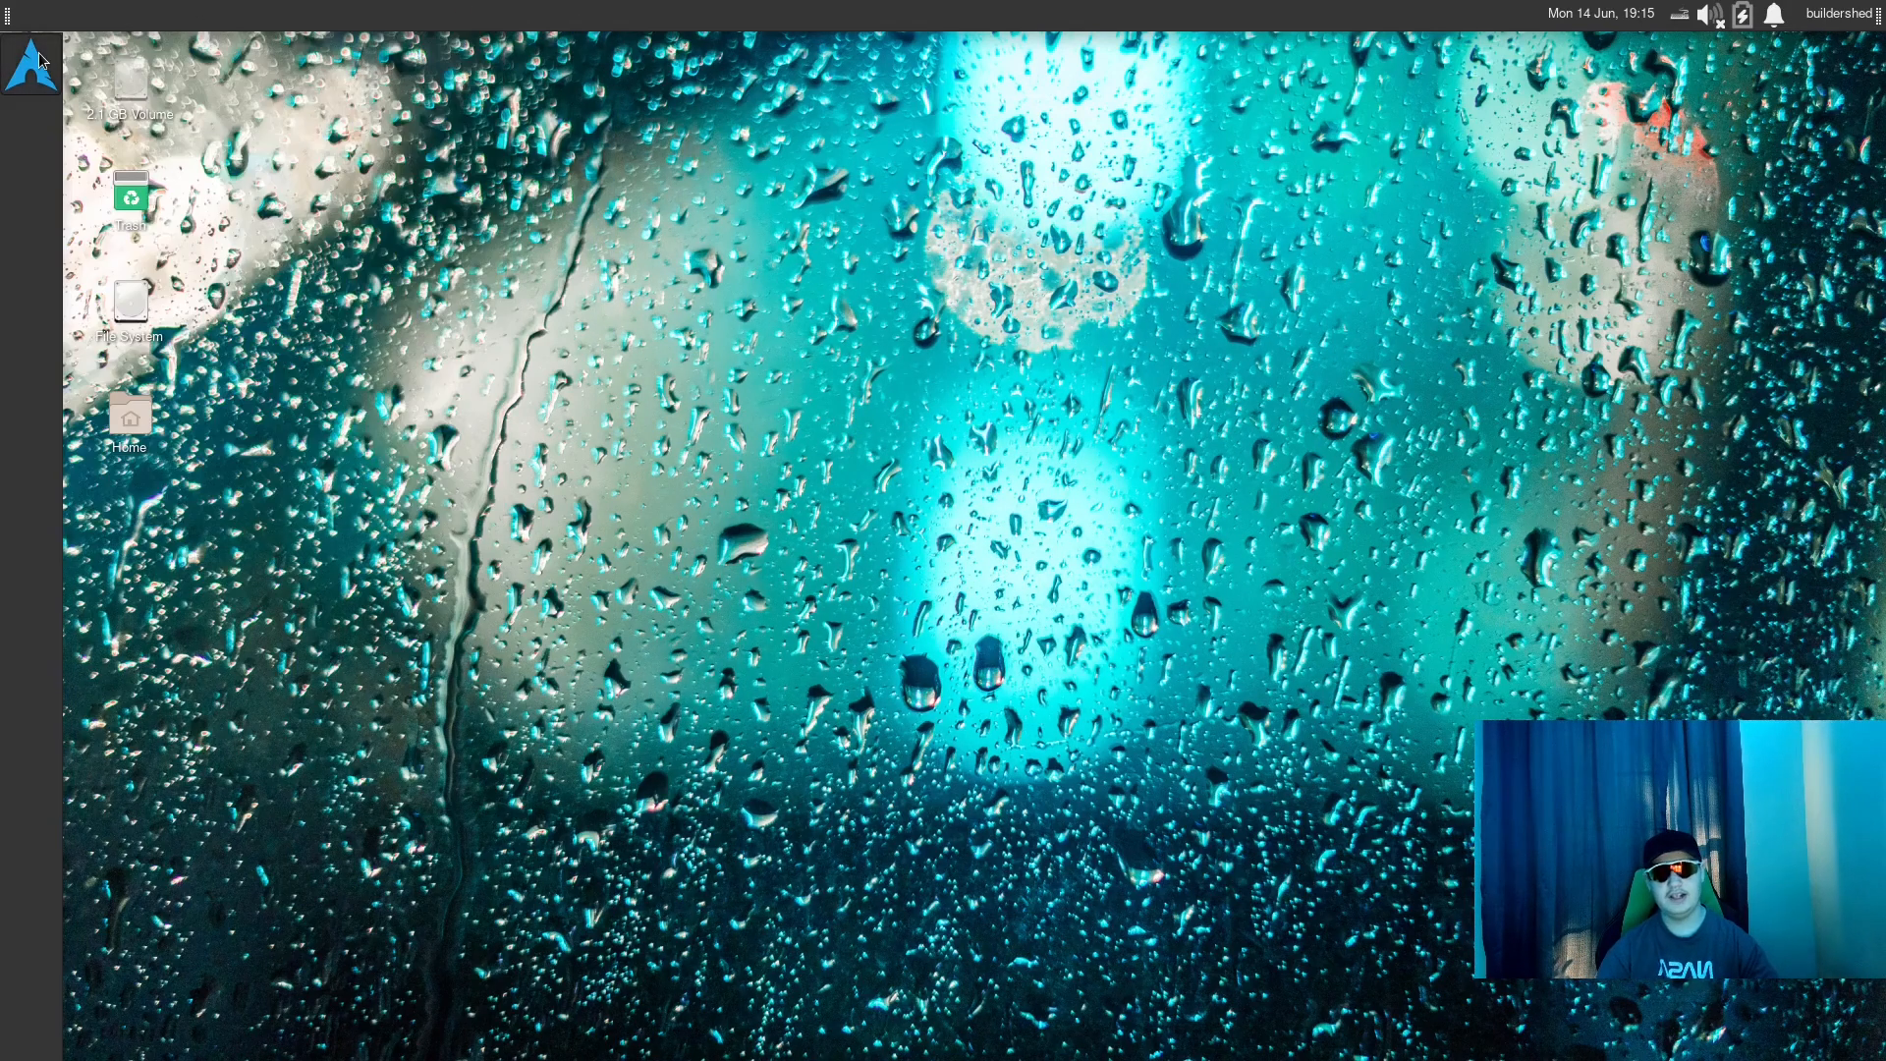